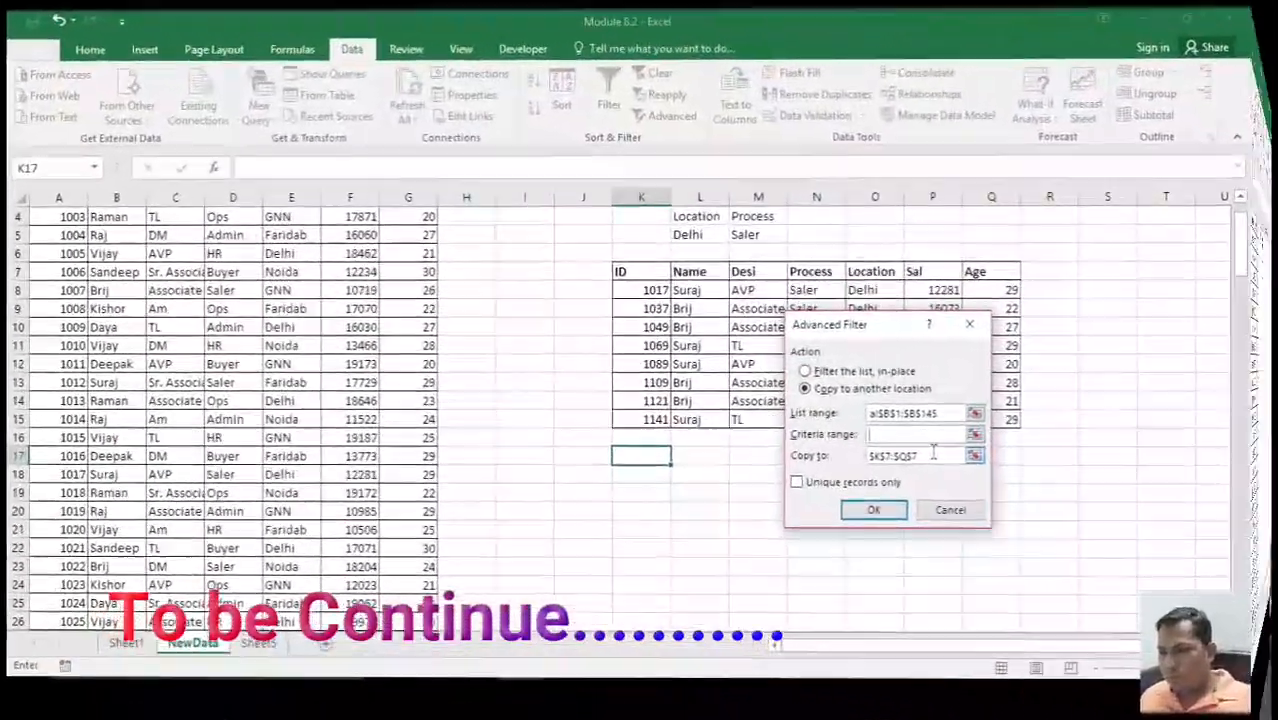
- Finish the Advanced Filter: set the copy destination to cell K17, enable unique records only, and extract the unique values from B1:B145
key("BackSpace")
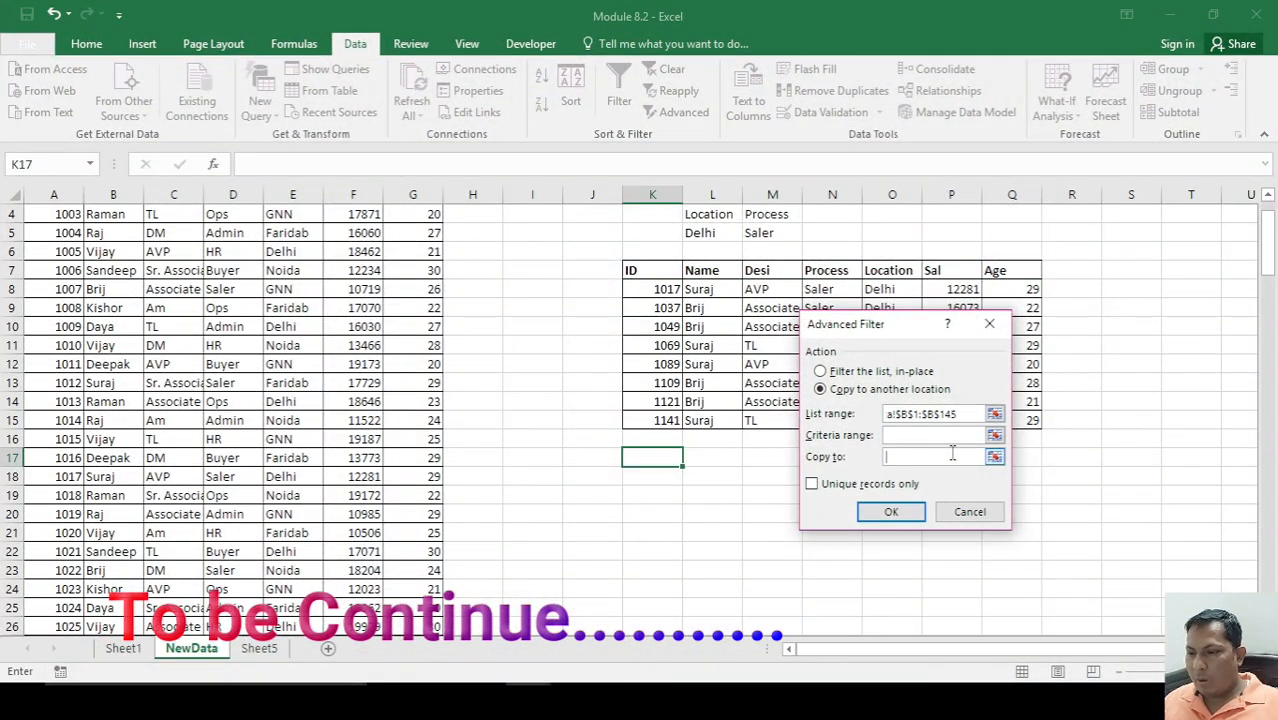
left_click(644, 457)
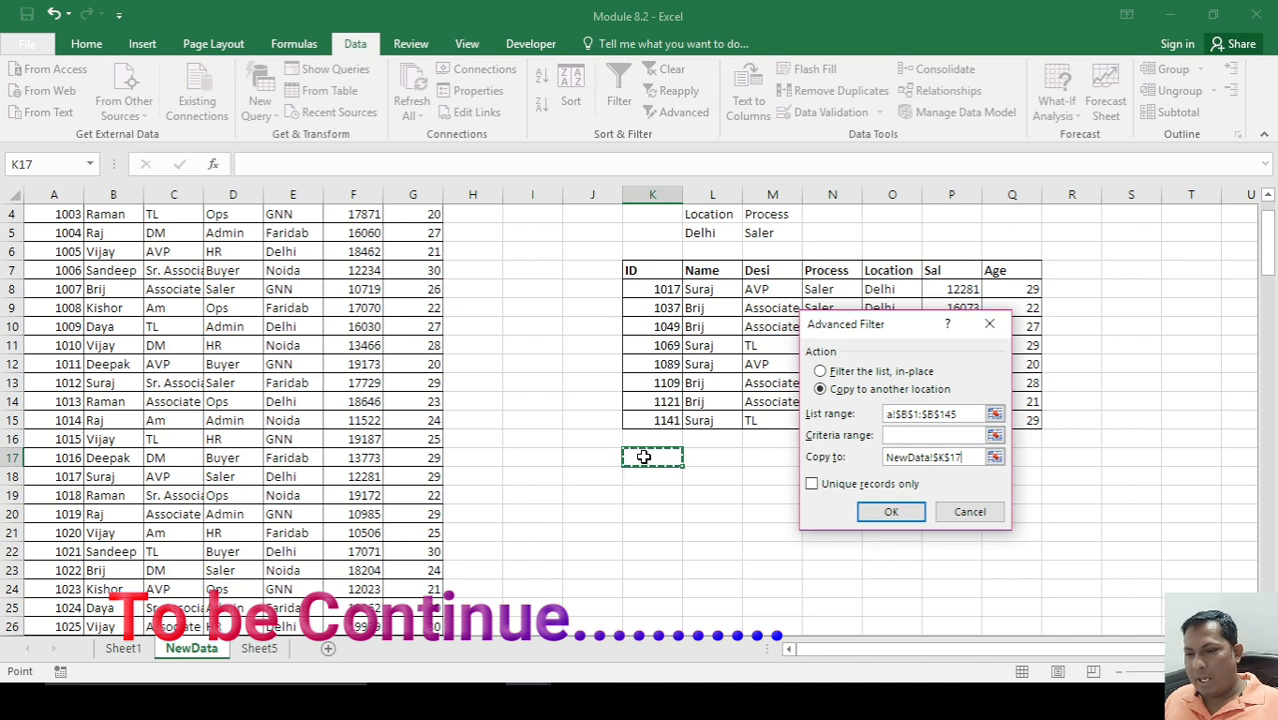
left_click(812, 485)
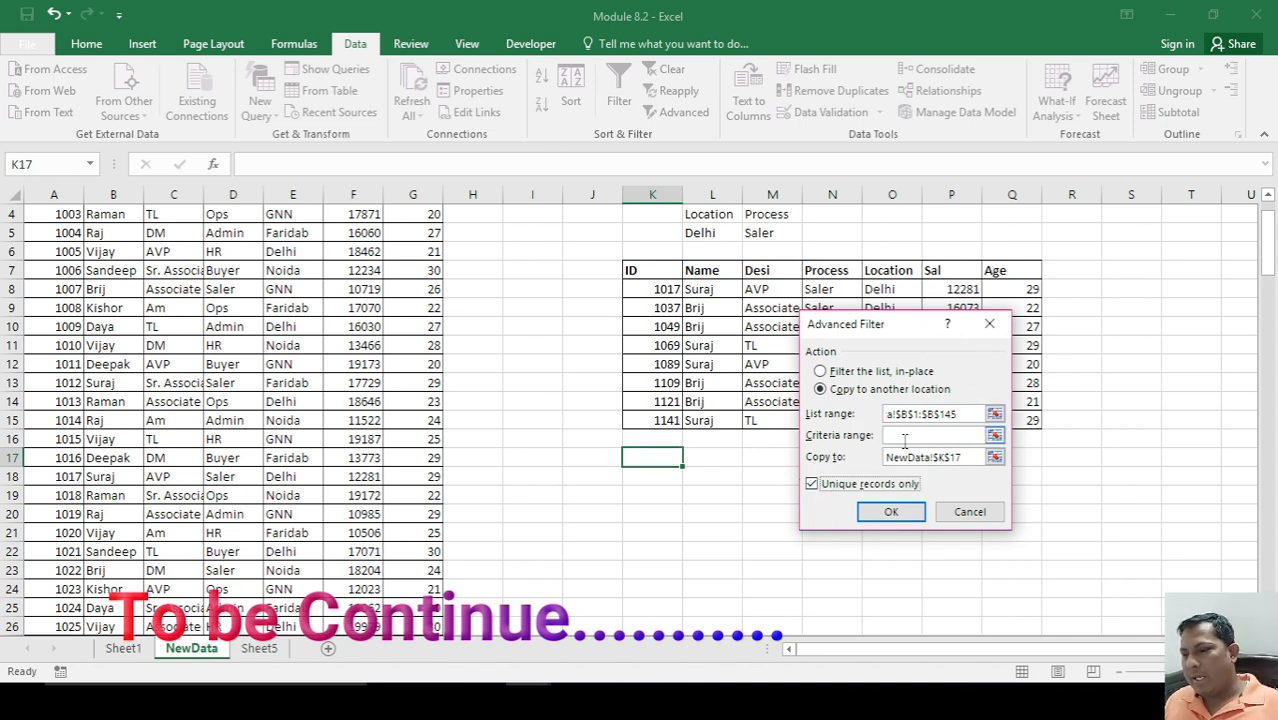
left_click(899, 518)
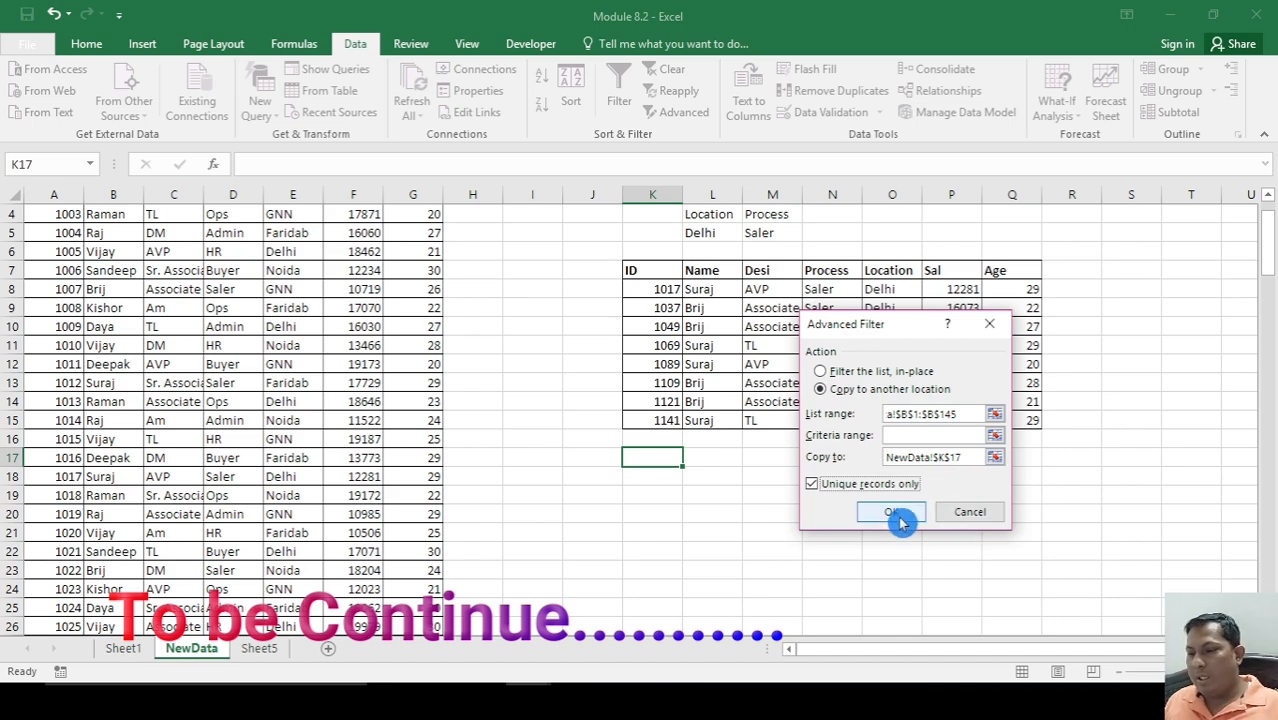
- Review the extracted unique names listed below cell K17 and return to the start of the list
left_click(636, 477)
key("Down")
key("Down")
key("Down")
key("Down")
key("Down")
key("Down")
key("Down")
key("Down")
key("Up")
key("Up")
key("Up")
key("Up")
key("Up")
key("Up")
key("Up")
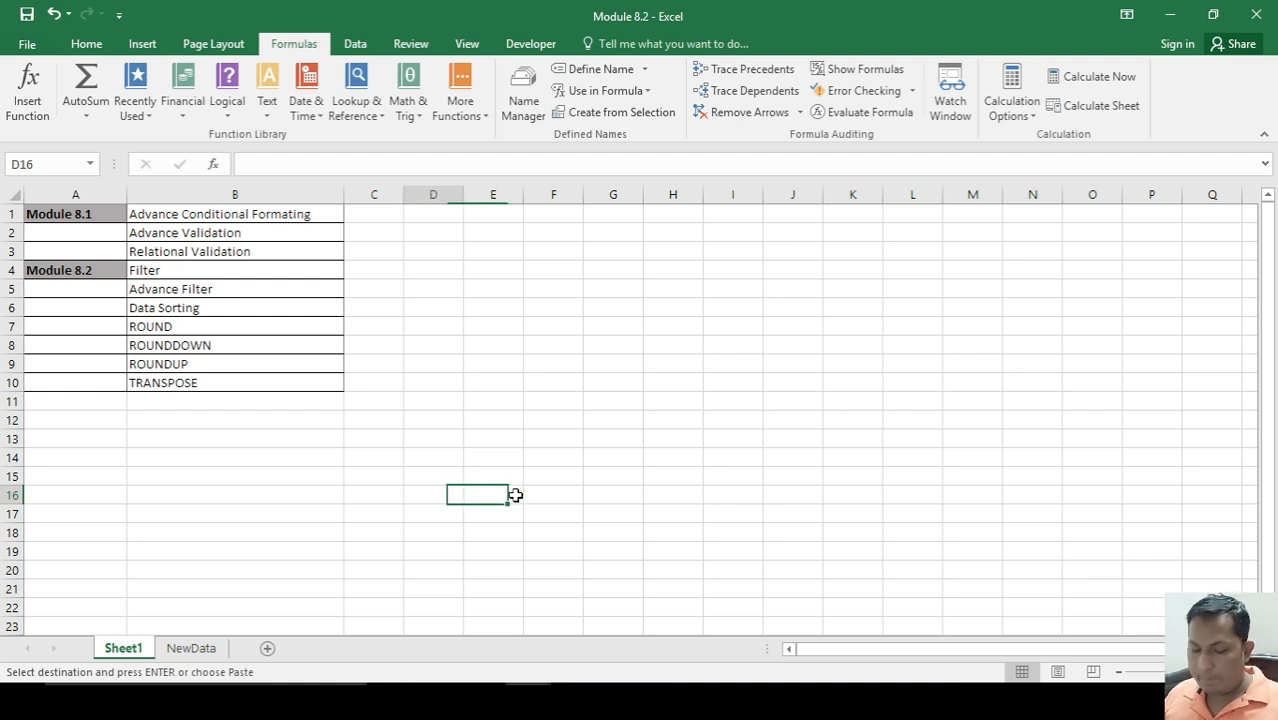
- Review the topic list on Sheet1, highlighting the Module 8.1 topics in B1:B3 and the Module 8.2 topics in B4:B10
key("Left")
key("Left")
key("Left")
key("ctrl+Up")
key("ctrl+Up")
key("shift+Down")
key("shift+Down")
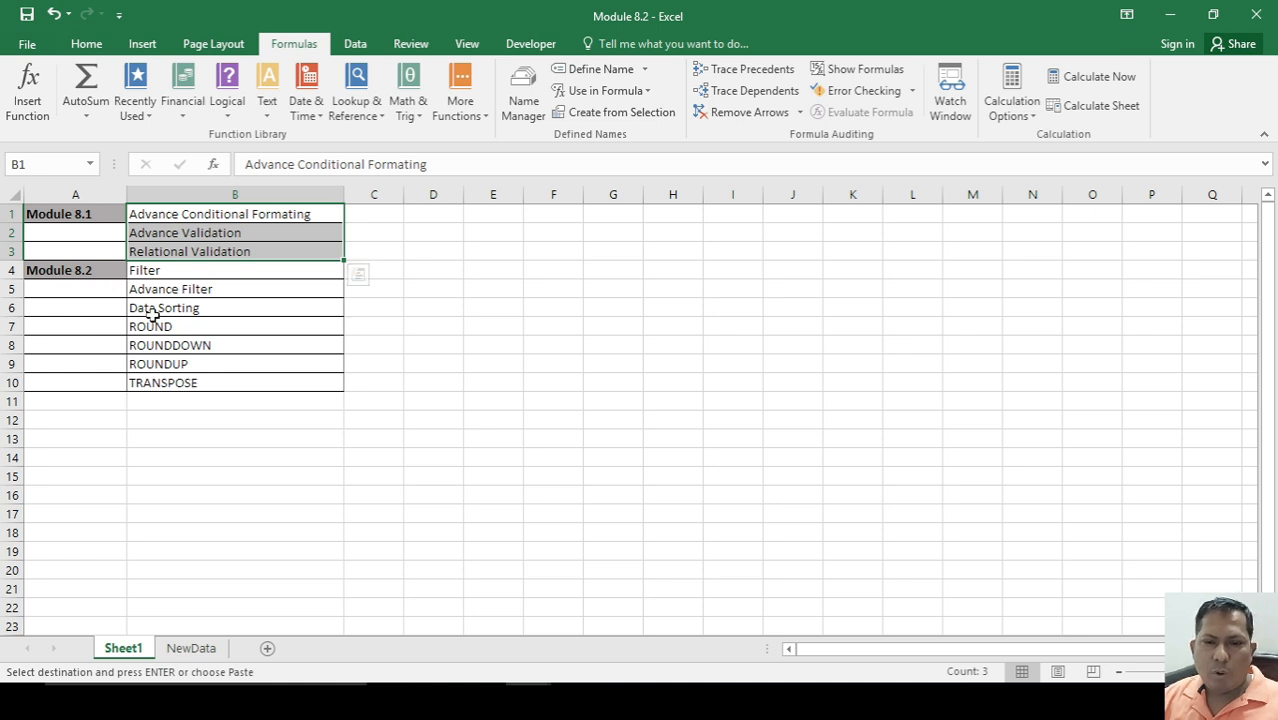
left_click_drag(172, 274, 228, 374)
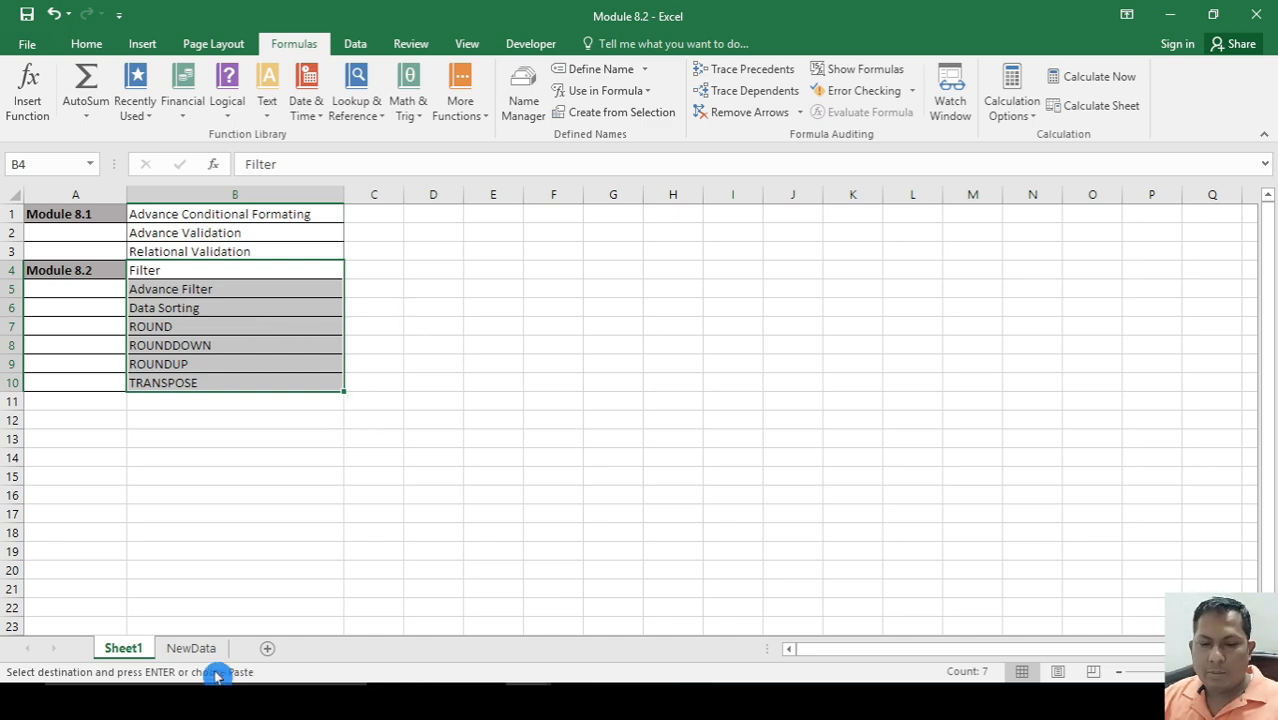
- Enter the label "Filter" in cell I1 of the NewData sheet
left_click(190, 650)
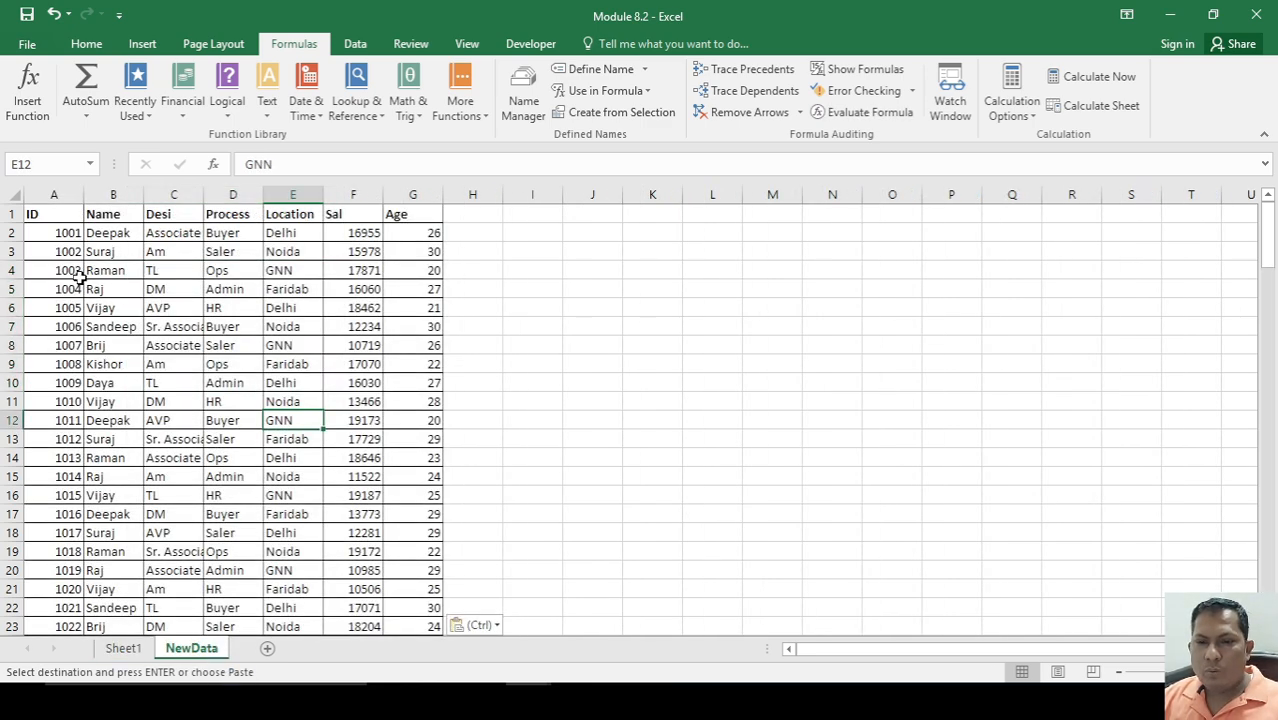
left_click(48, 216)
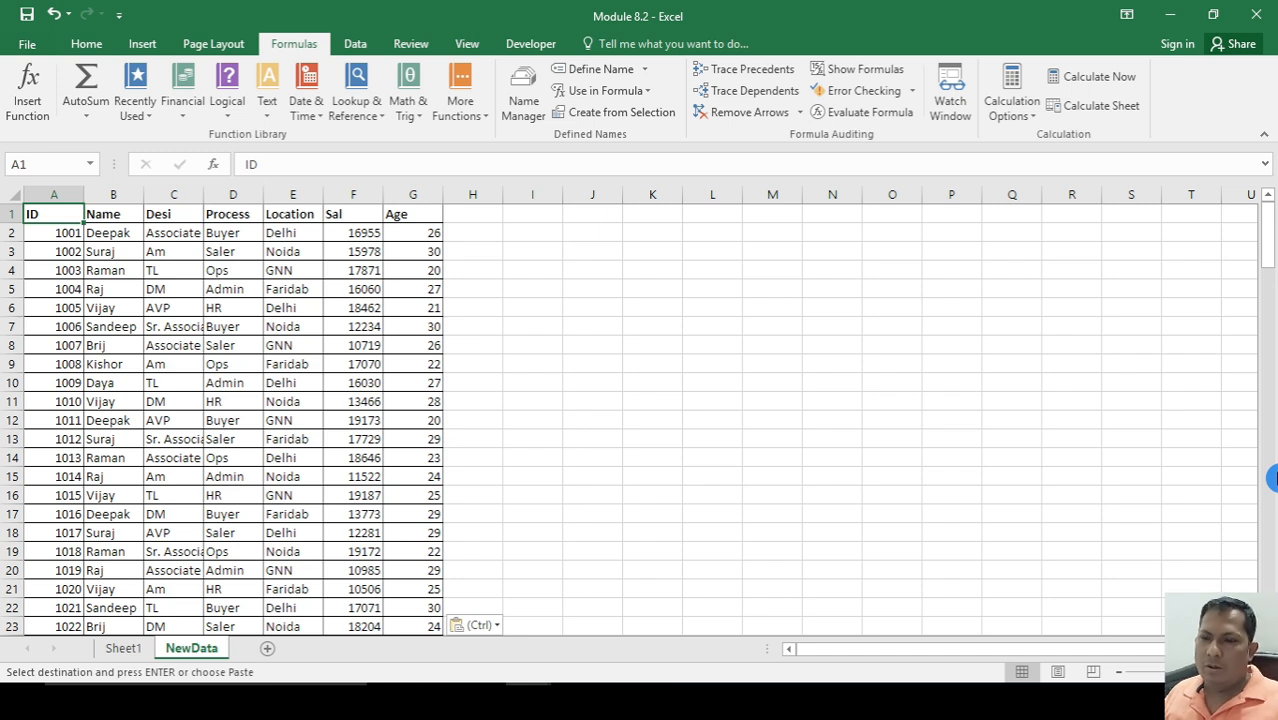
key("Right")
key("Right")
key("Right")
key("Right")
key("Right")
key("Right")
key("Right")
key("Right")
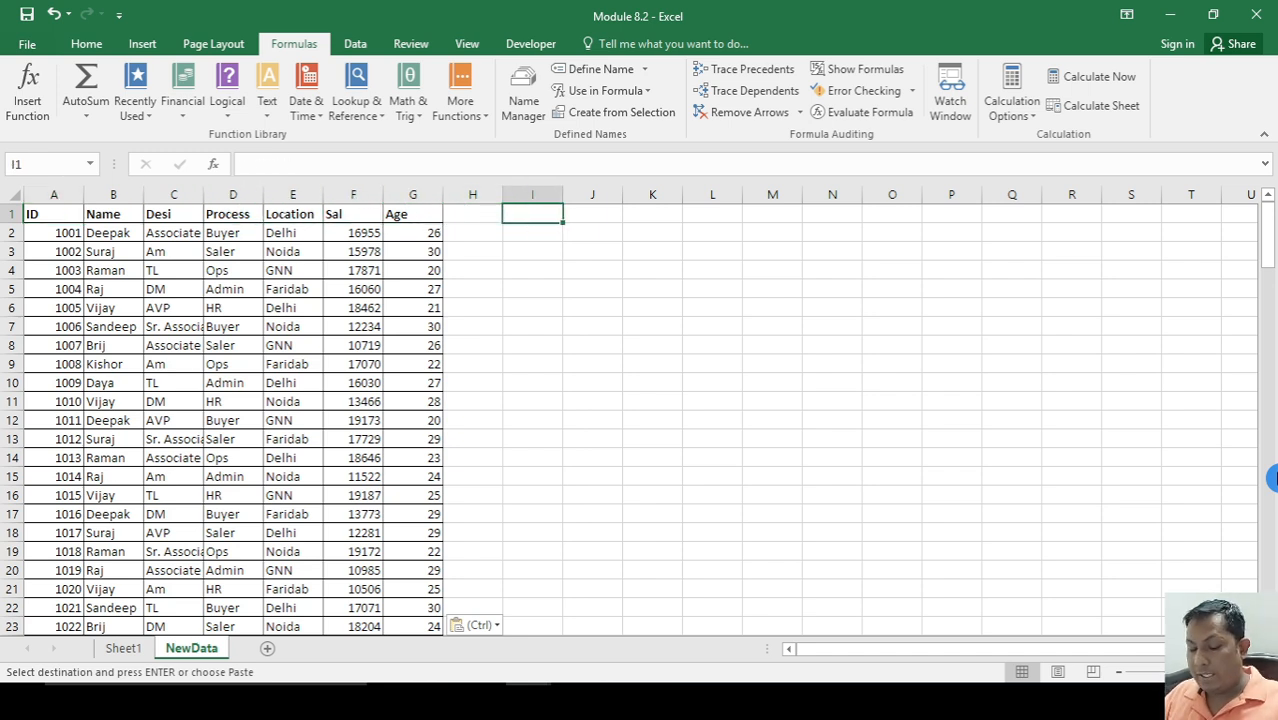
type("Filter")
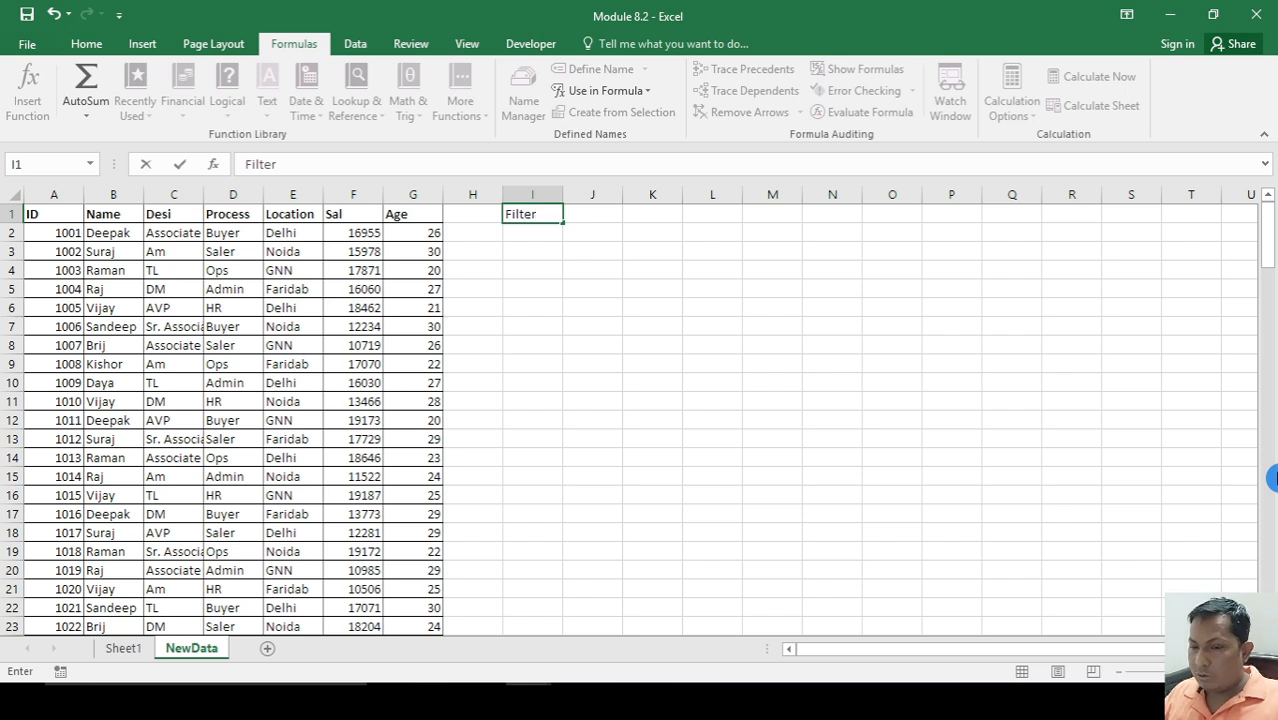
key("Return")
- Enter the note "Ctrl+Shift+L" in cell J1 beside the Filter label
key("Up")
key("Right")
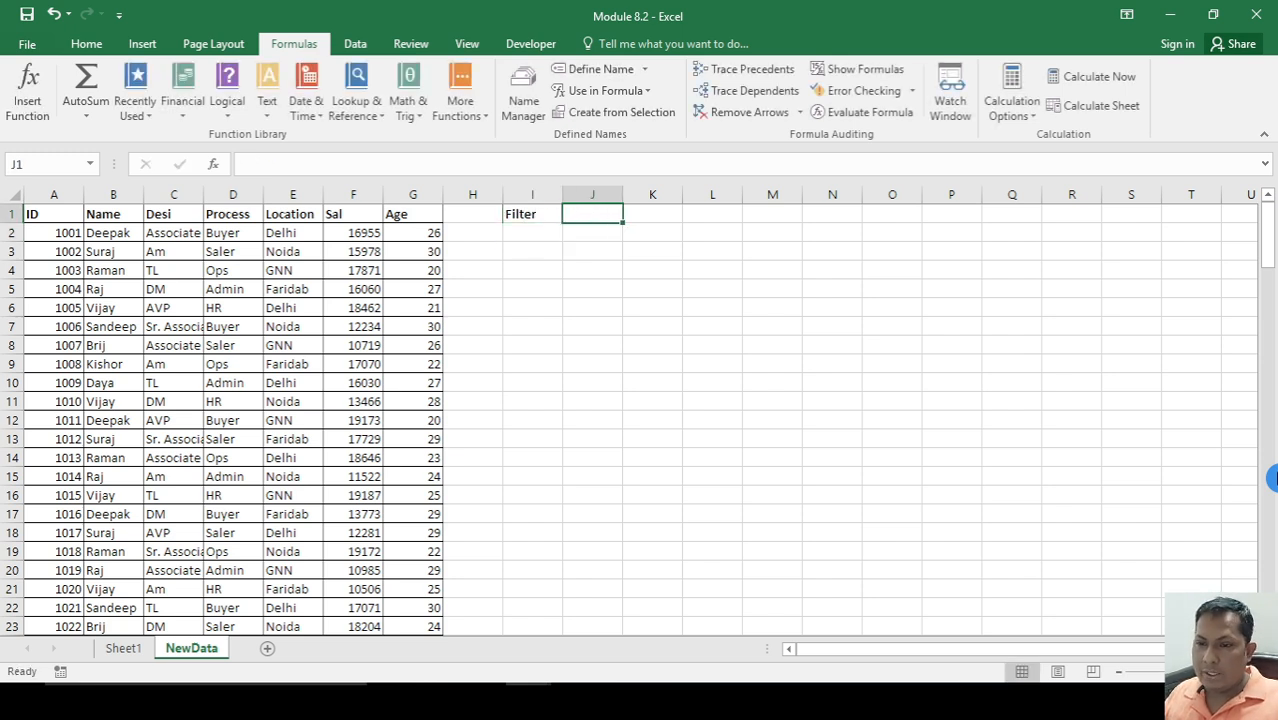
type("Ct")
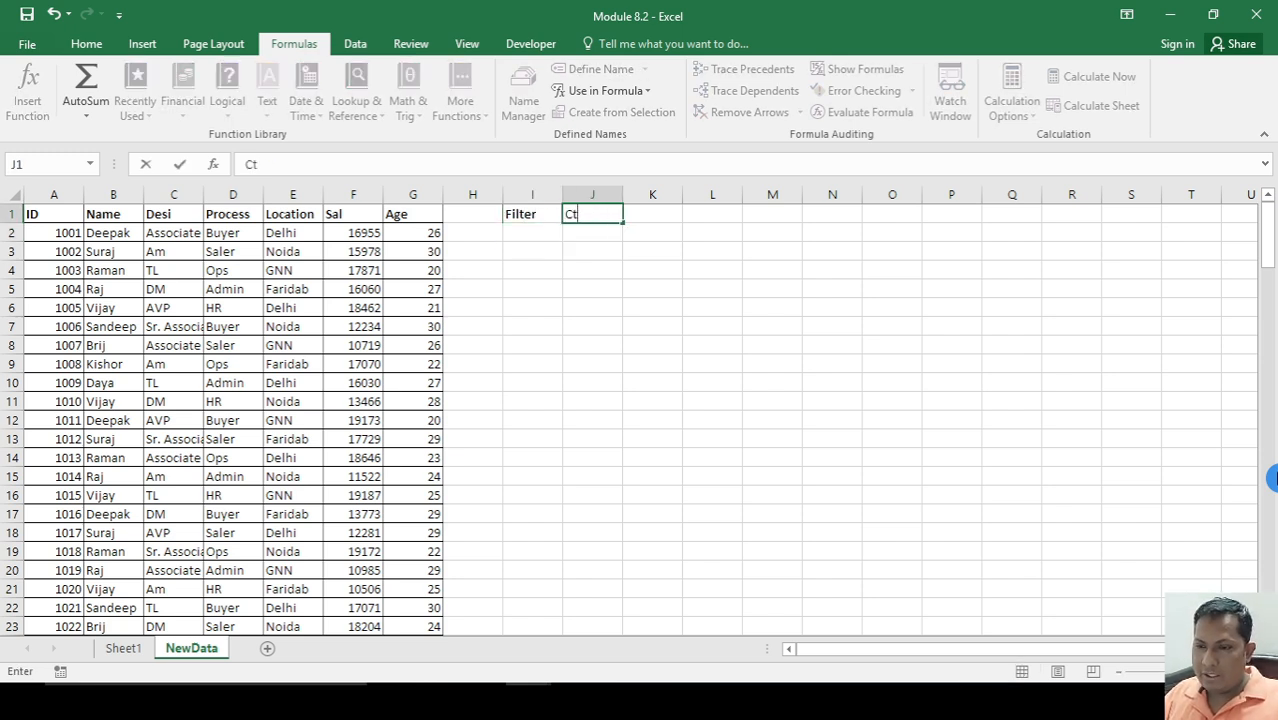
type("rl+Shift+L")
key("Return")
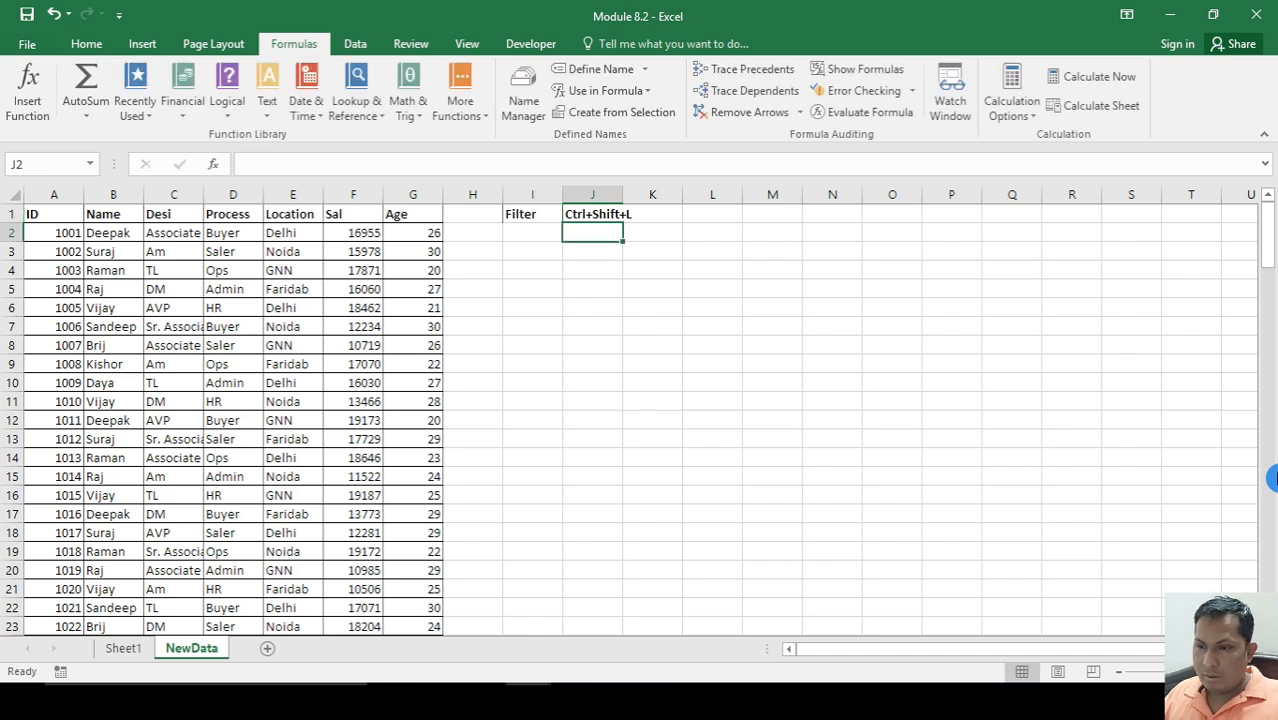
- Turn on filtering for the data table starting from the ID header in A1
key("Left")
key("Left")
key("Left")
key("Left")
key("Left")
key("Left")
key("Left")
key("Left")
key("Left")
key("Up")
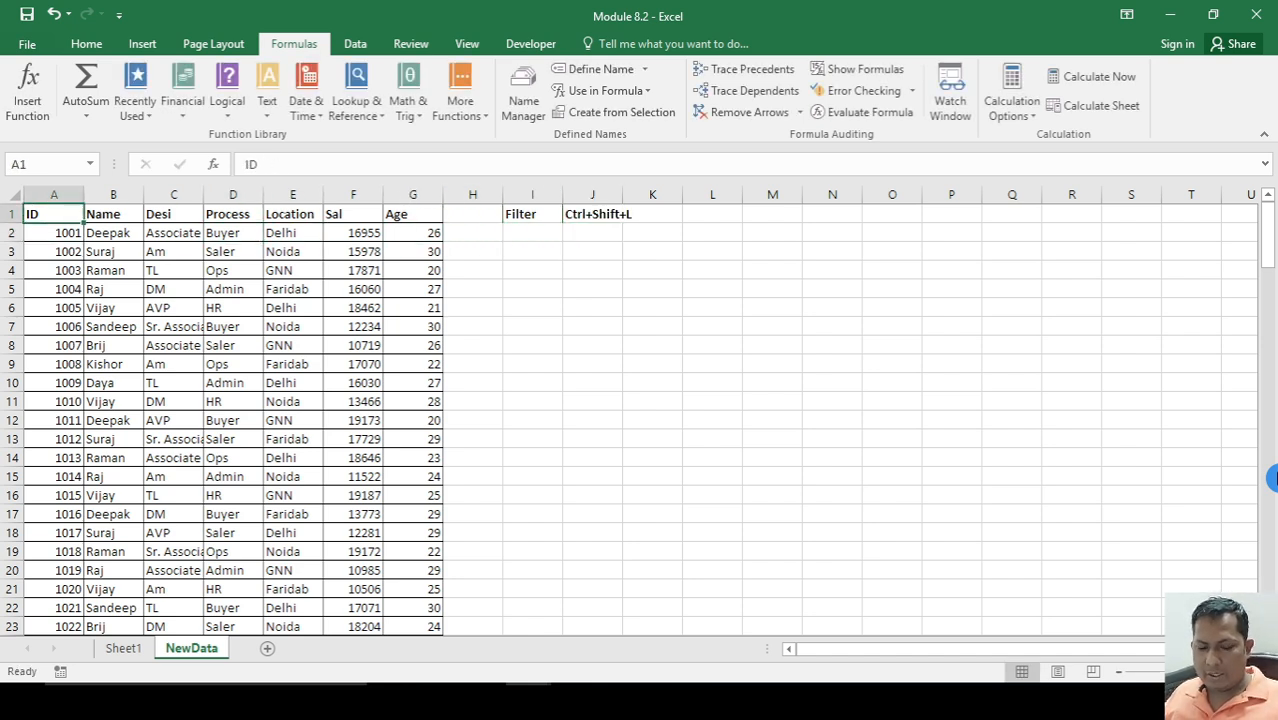
key("ctrl+shift+l")
key("Right")
key("Right")
key("Right")
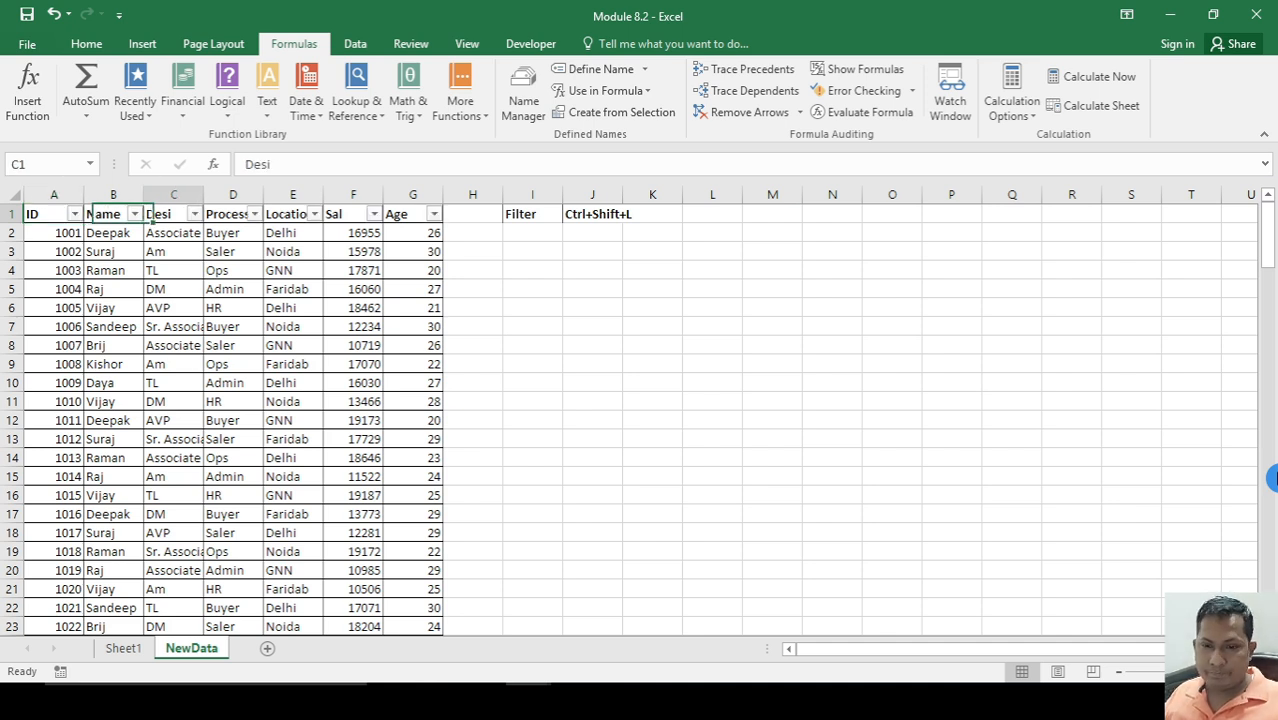
- Remove the filters from the table's header row and return to the ID header in A1
key("ctrl+shift+l")
key("Down")
key("Left")
key("Up")
key("Left")
key("Left")
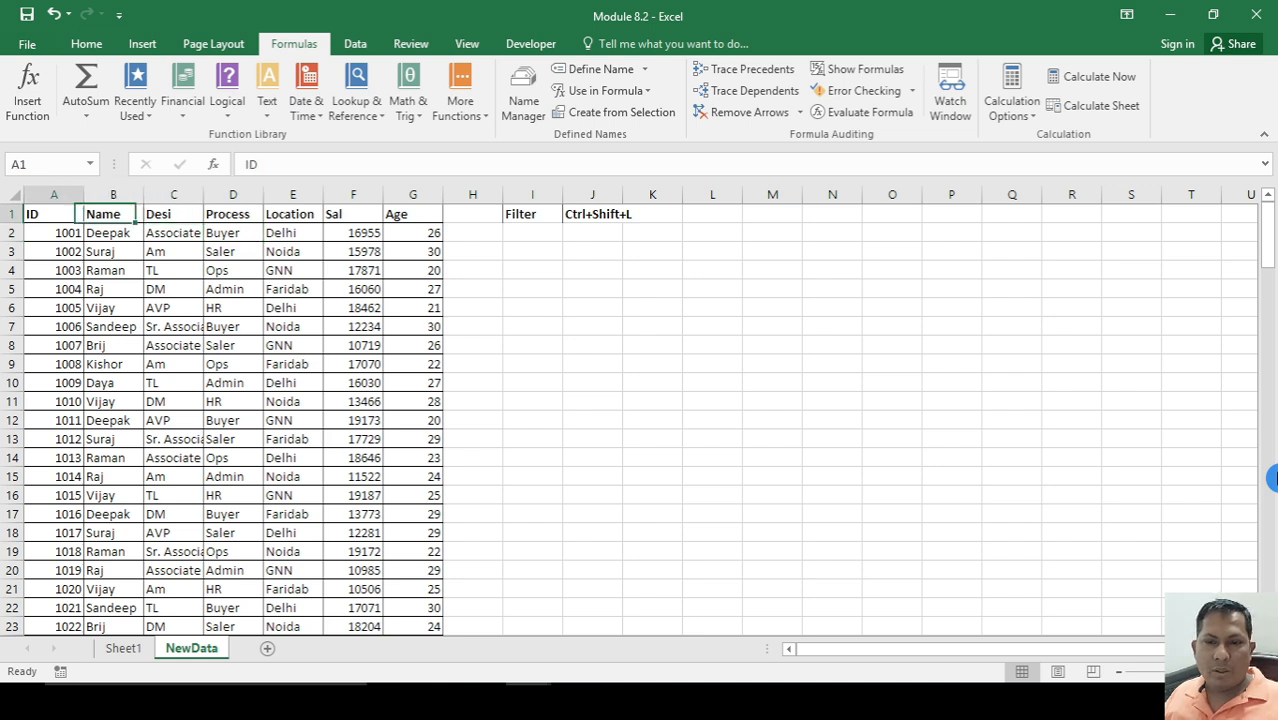
key("Down")
key("Up")
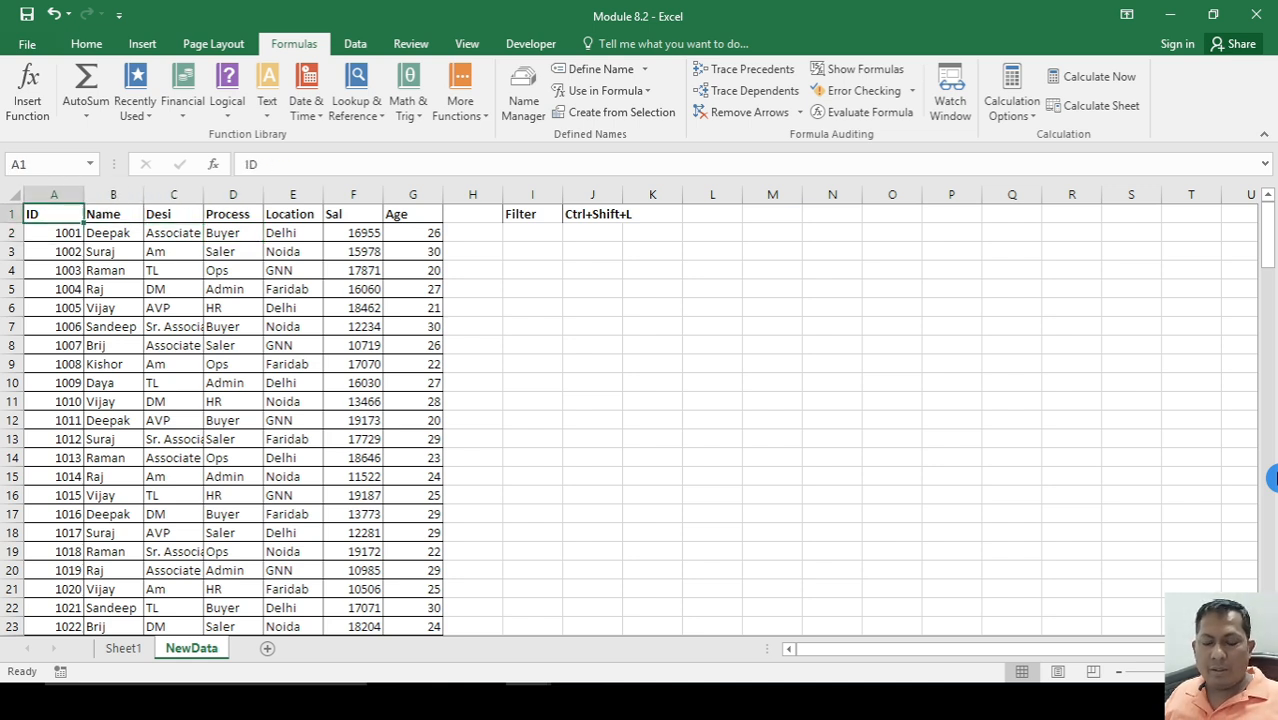
- Turn on the header filters again, look through the ID column's filter values down to 1144, and close the list
key("ctrl+shift+l")
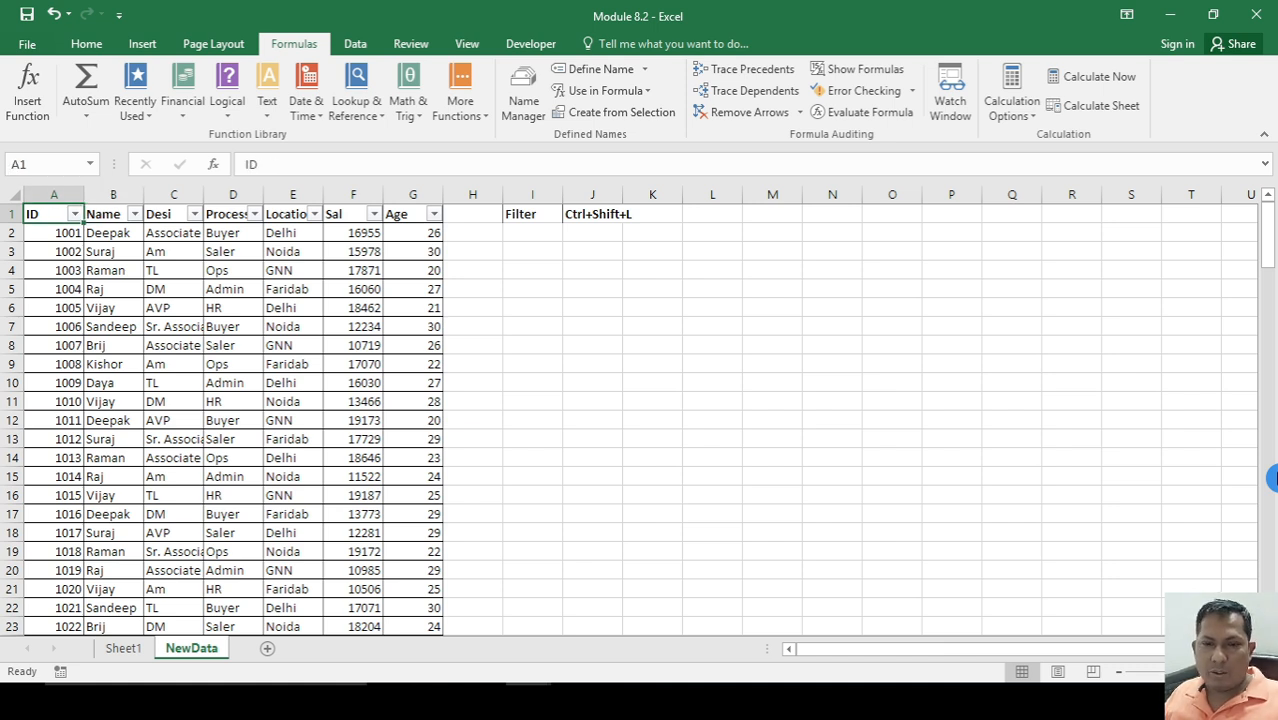
key("alt+Down")
key("Down")
key("Down")
key("Down")
key("Down")
key("Down")
key("Down")
key("Down")
key("Down")
key("Down")
key("Down")
key("Down")
key("Down")
key("Down")
key("Down")
key("Down")
key("Down")
key("Down")
key("Down")
key("Down")
key("Down")
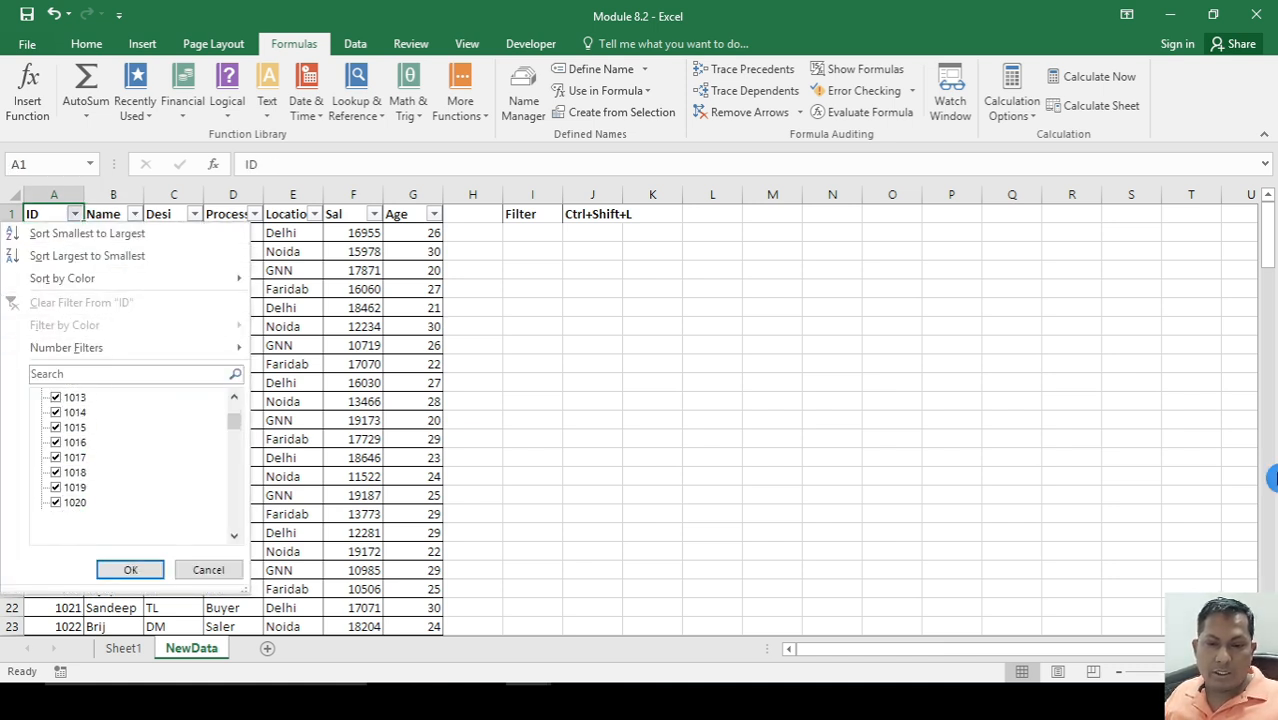
key("Down")
key("Down")
key("Down")
key("Down")
key("Down")
key("Down")
key("Down")
key("Down")
key("Down")
key("Down")
key("Down")
key("Down")
key("Down")
key("Down")
key("Down")
key("Down")
key("Down")
key("Down")
key("Down")
key("Down")
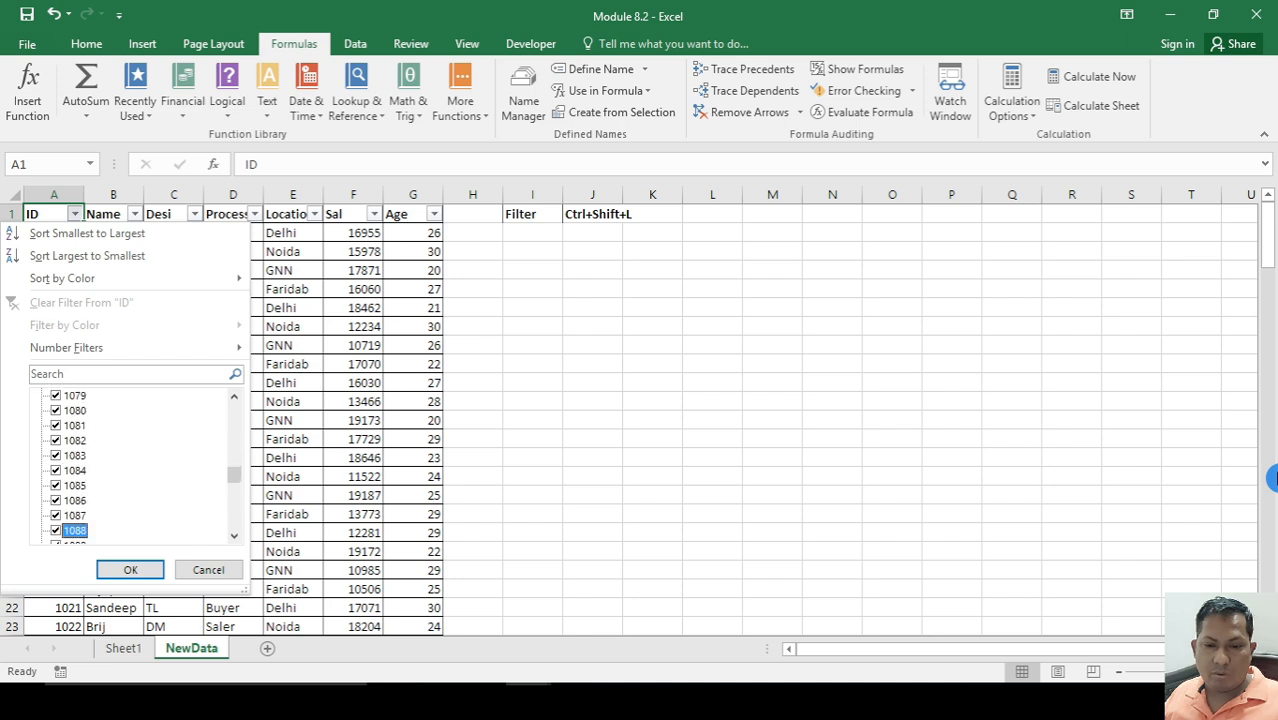
key("Down")
key("Down")
key("Down")
key("Down")
key("Down")
key("Down")
key("Down")
key("Down")
key("Down")
key("Down")
key("Down")
key("Down")
key("Down")
key("Down")
key("Down")
key("Down")
key("Down")
key("Down")
key("Down")
key("Down")
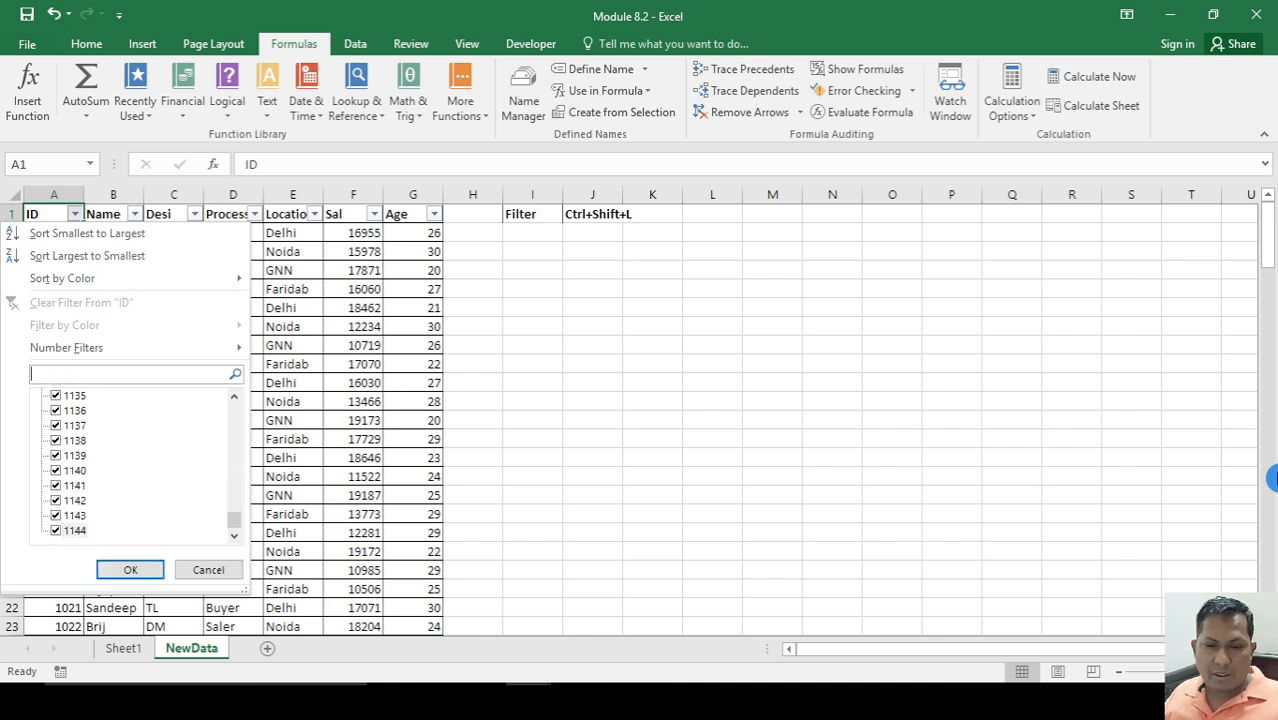
key("Down")
key("Escape")
- Examine the last records of the ID column, remove the header filters, and return to the ID header
key("Down")
key("ctrl+Down")
key("Down")
key("Up")
key("Up")
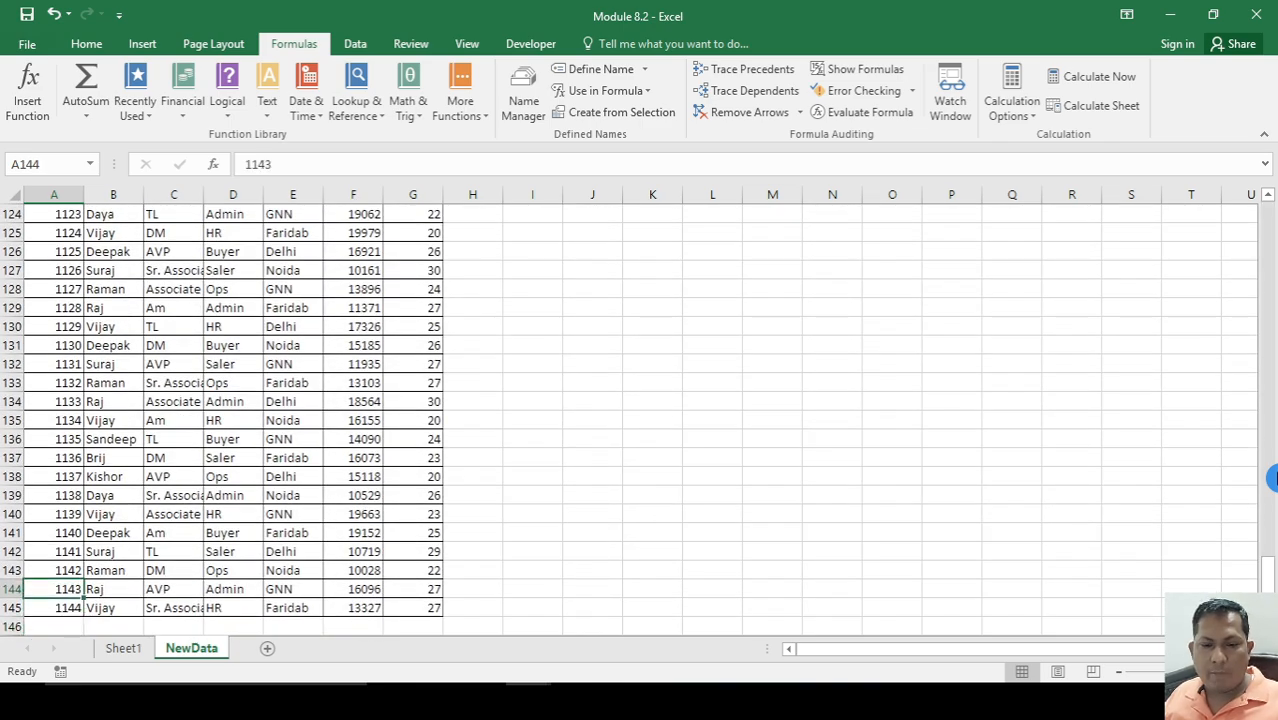
key("ctrl+Up")
key("Down")
key("Down")
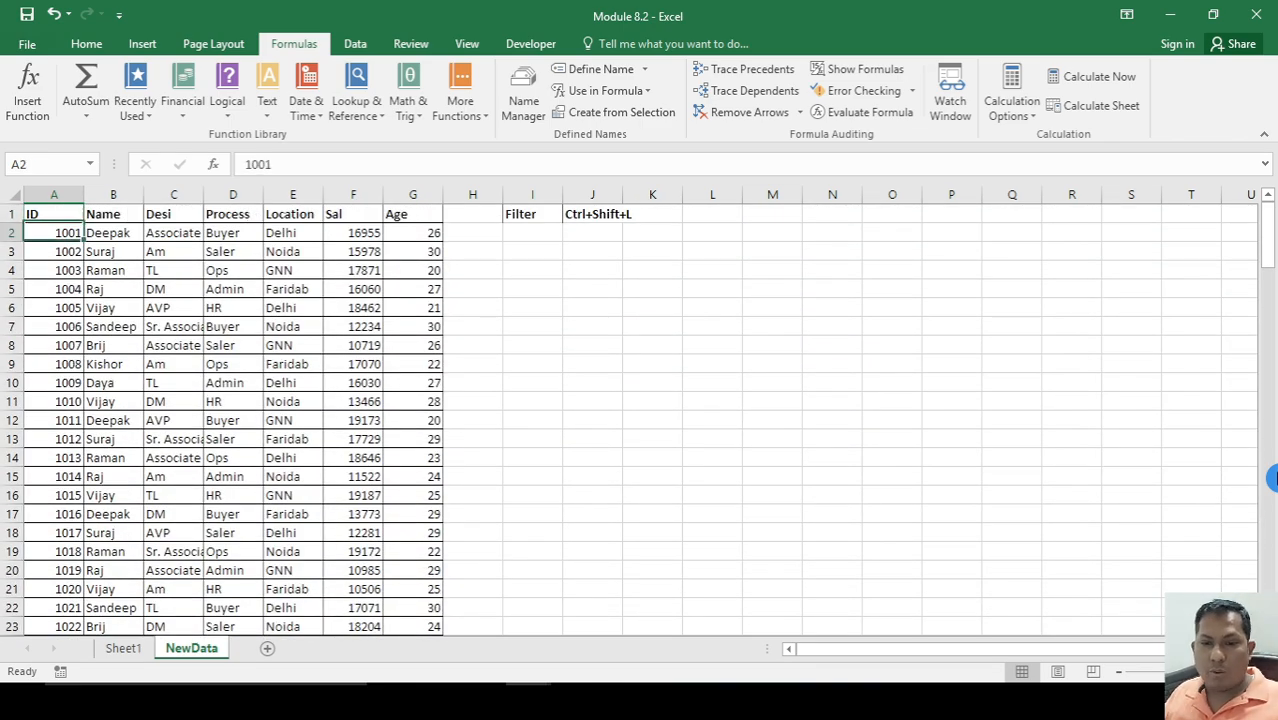
key("ctrl+Down")
key("ctrl+Up")
- Insert a blank row at row 12, between the records with IDs 1010 and 1011, and return to the ID header
key("Down")
key("Down")
key("Down")
key("Down")
key("Down")
key("Down")
key("Down")
key("Down")
key("Down")
key("Down")
key("Down")
key("shift+space")
key("ctrl+shift+plus")
key("Left")
key("Up")
key("ctrl+Up")
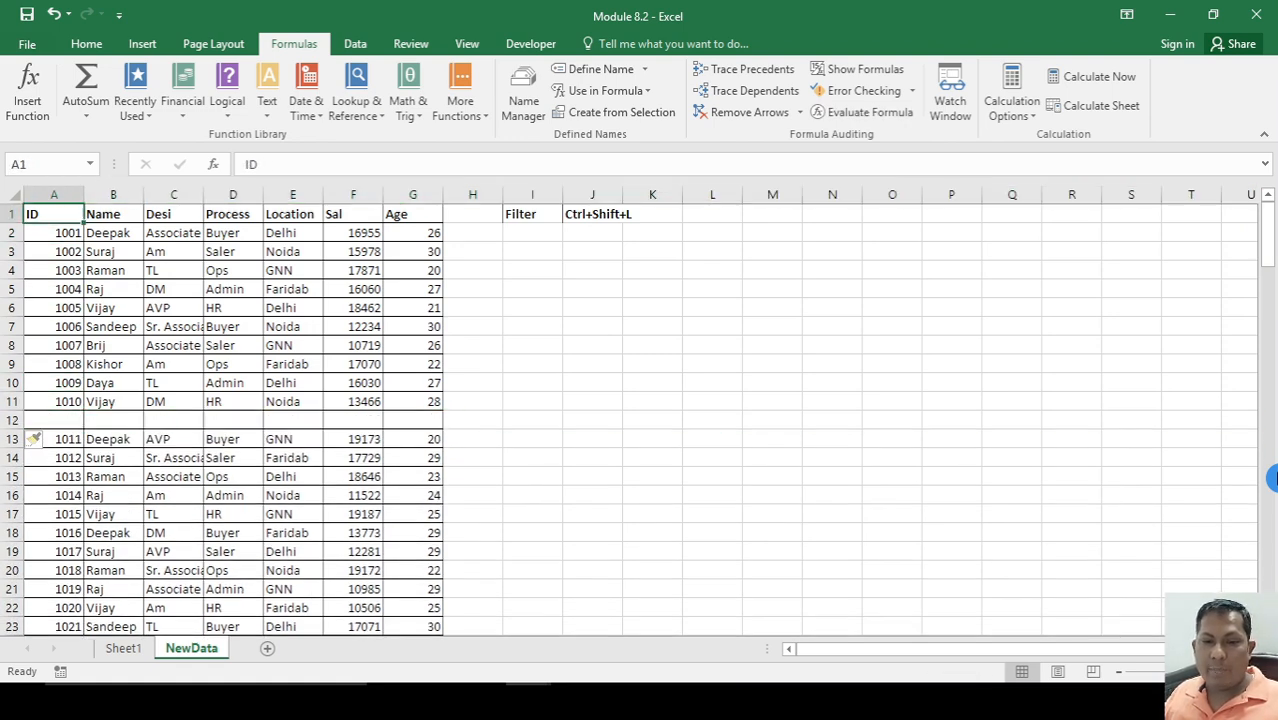
- Apply filters to the header row of the data table that contains the blank row
key("ctrl+shift+l")
key("Right")
key("Left")
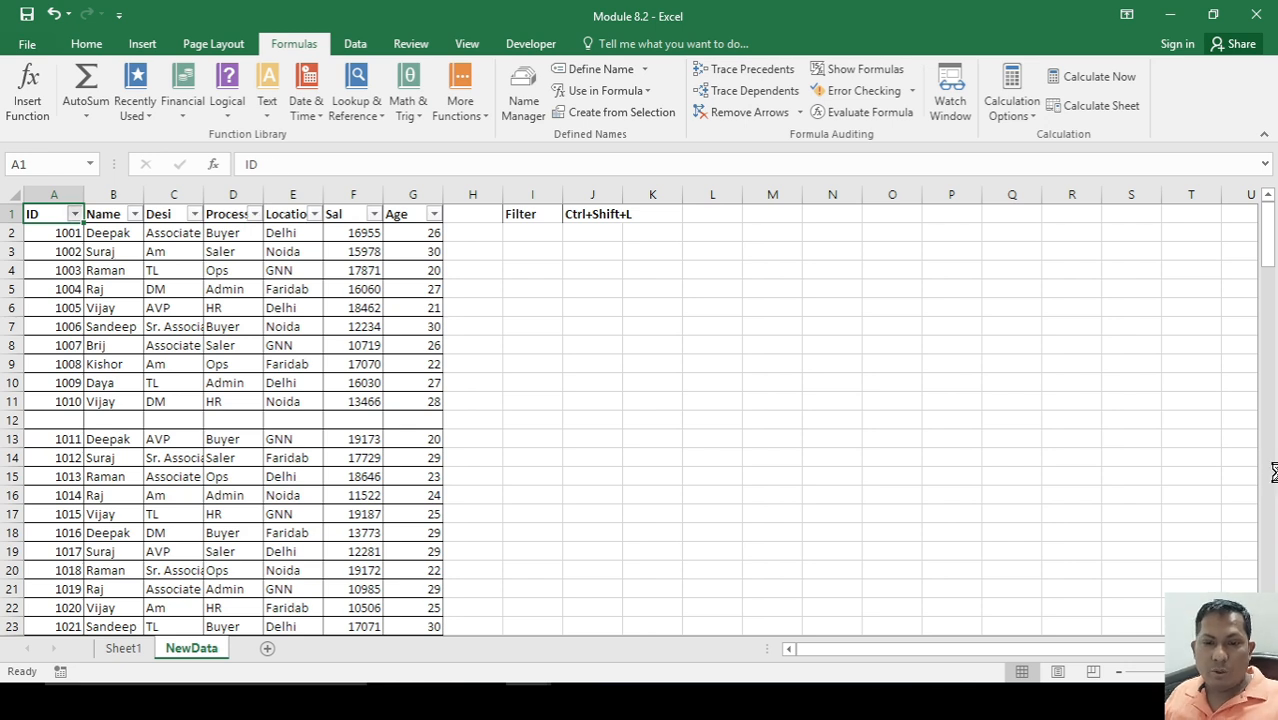
- Look through the ID column's filter values down to 1010, and close the list
key("alt+Down")
key("Down")
key("Down")
key("Down")
key("Down")
key("Down")
key("Down")
key("Down")
key("Down")
key("Down")
key("Down")
key("Down")
key("Down")
key("Down")
key("Down")
key("Down")
key("Down")
key("Down")
key("Down")
key("Down")
key("Down")
key("Down")
key("Down")
key("Down")
key("Down")
key("Down")
key("Down")
key("Down")
key("Down")
key("Down")
key("Down")
key("Down")
key("Down")
key("Down")
key("Down")
key("Down")
key("Down")
key("Down")
key("Down")
key("Down")
key("Down")
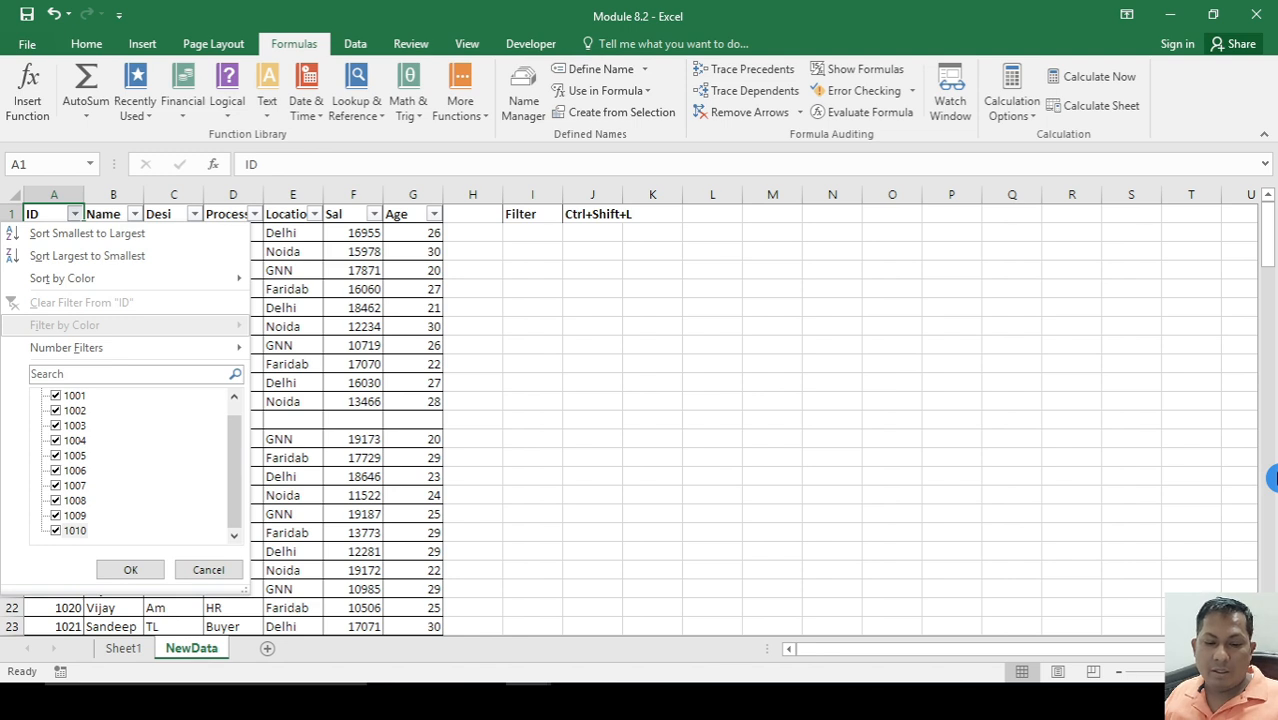
key("Escape")
- Enter a single space in cell C12, in the Desi column of the blank row
key("Down")
key("Down")
key("Down")
key("Down")
key("Down")
key("Down")
key("Down")
key("Down")
key("Down")
key("Down")
key("Down")
key("Right")
key("Right")
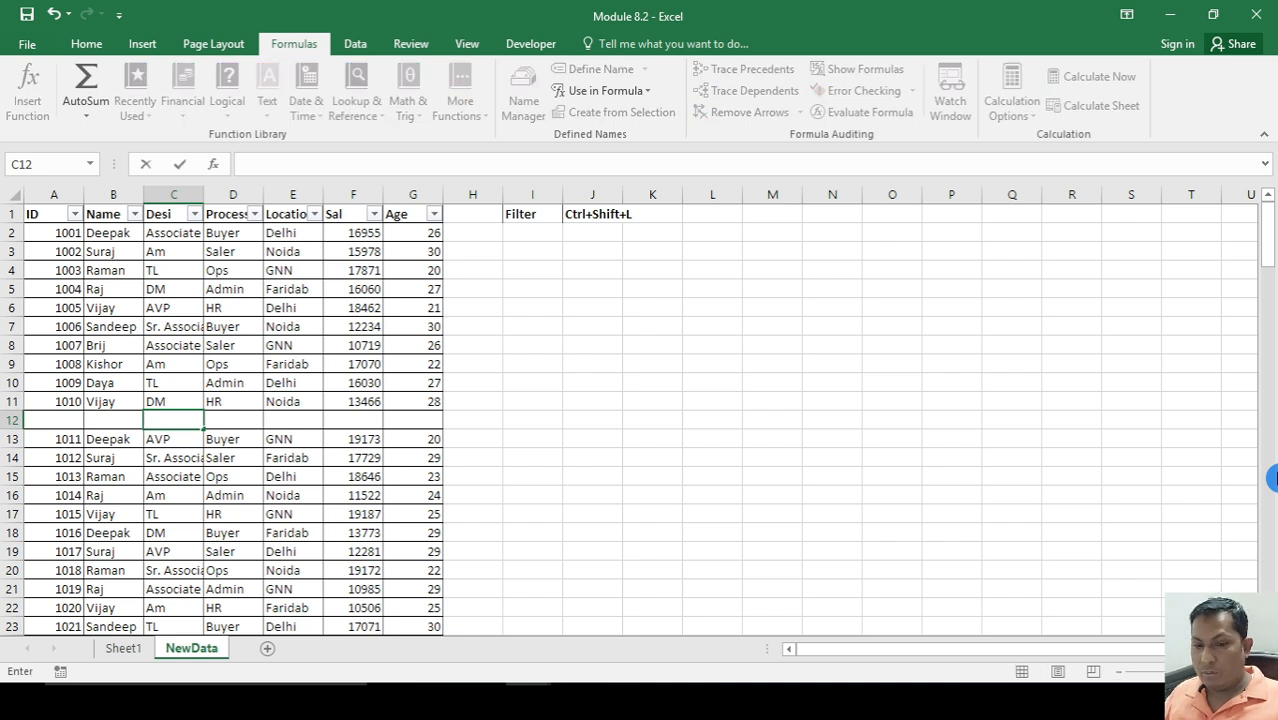
key("Return")
- Turn the header filters off and on again from the Desi header, and return to the ID header
key("ctrl+Up")
key("ctrl+shift+l")
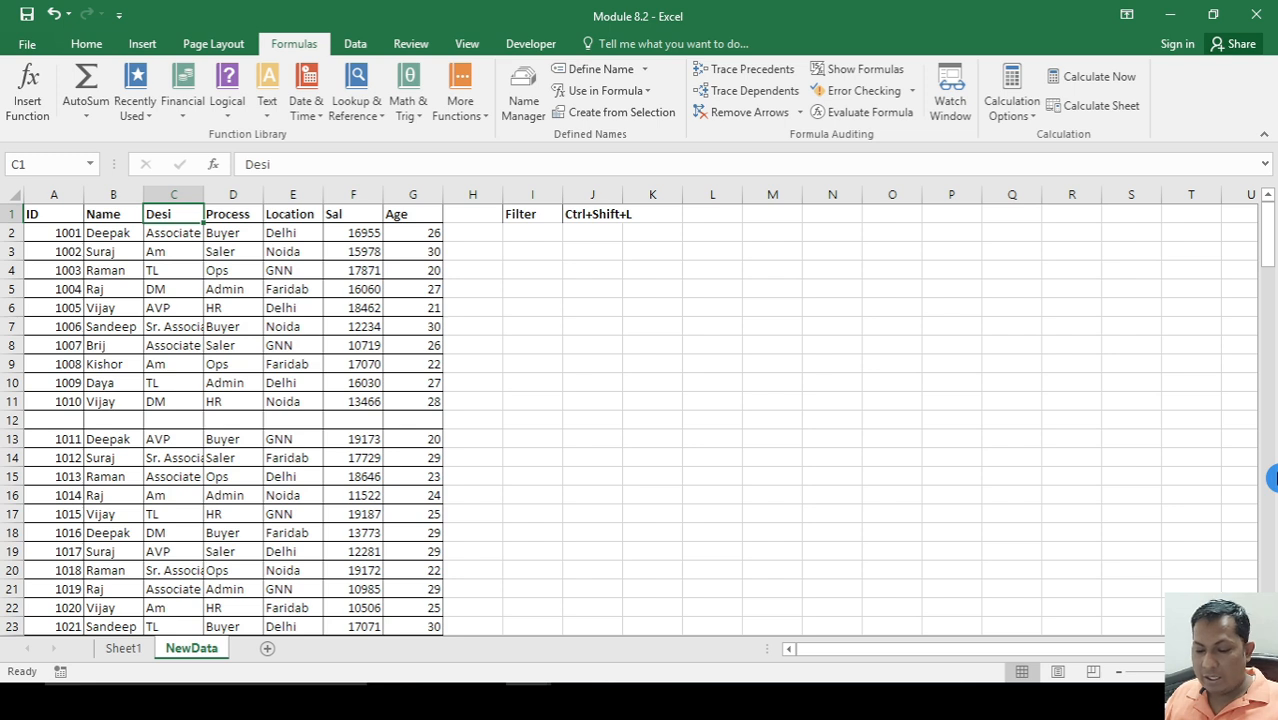
key("ctrl+shift+l")
key("Left")
key("Left")
- Look through the ID column's filter values past 1010 down to 1072, and close the list
key("alt+Down")
key("Down")
key("Down")
key("Down")
key("Down")
key("Down")
key("Down")
key("Down")
key("Down")
key("Down")
key("Down")
key("Down")
key("Down")
key("Down")
key("Down")
key("Down")
key("Down")
key("Down")
key("Down")
key("Down")
key("Down")
key("Down")
key("Down")
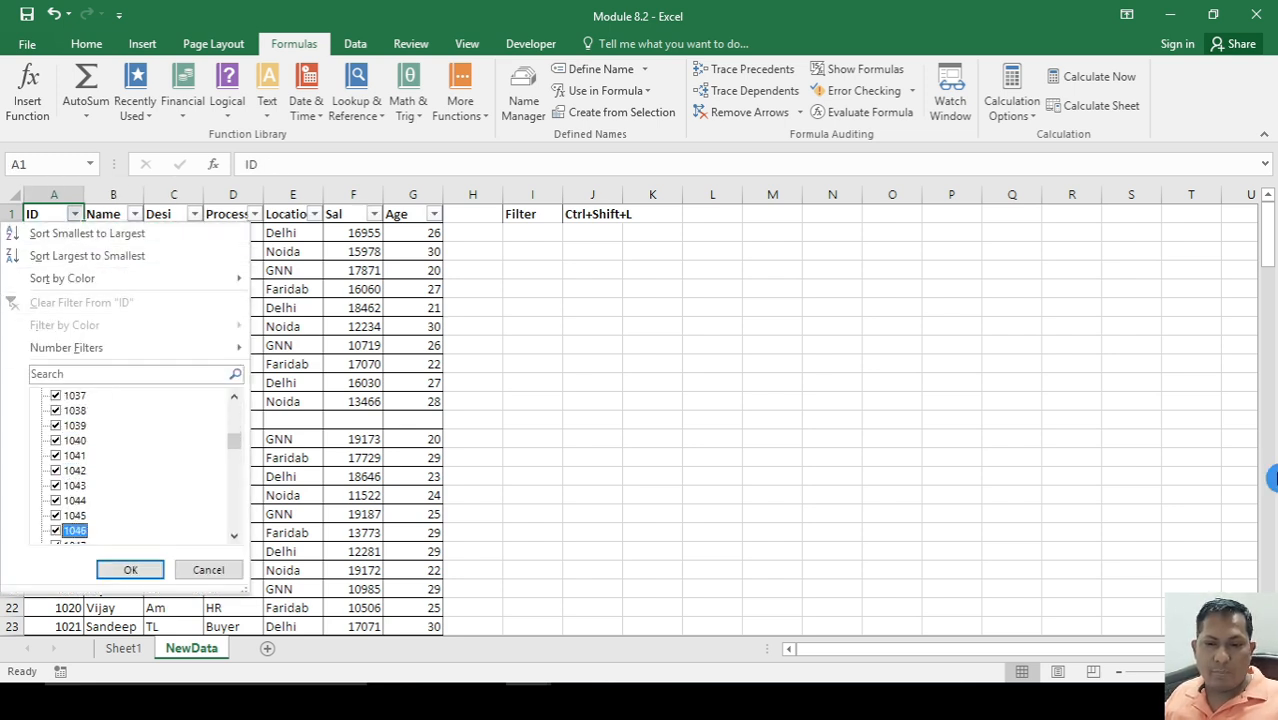
key("Down")
key("Down")
key("Down")
key("Down")
key("Down")
key("Down")
key("Down")
key("Down")
key("Down")
key("Down")
key("Down")
key("Down")
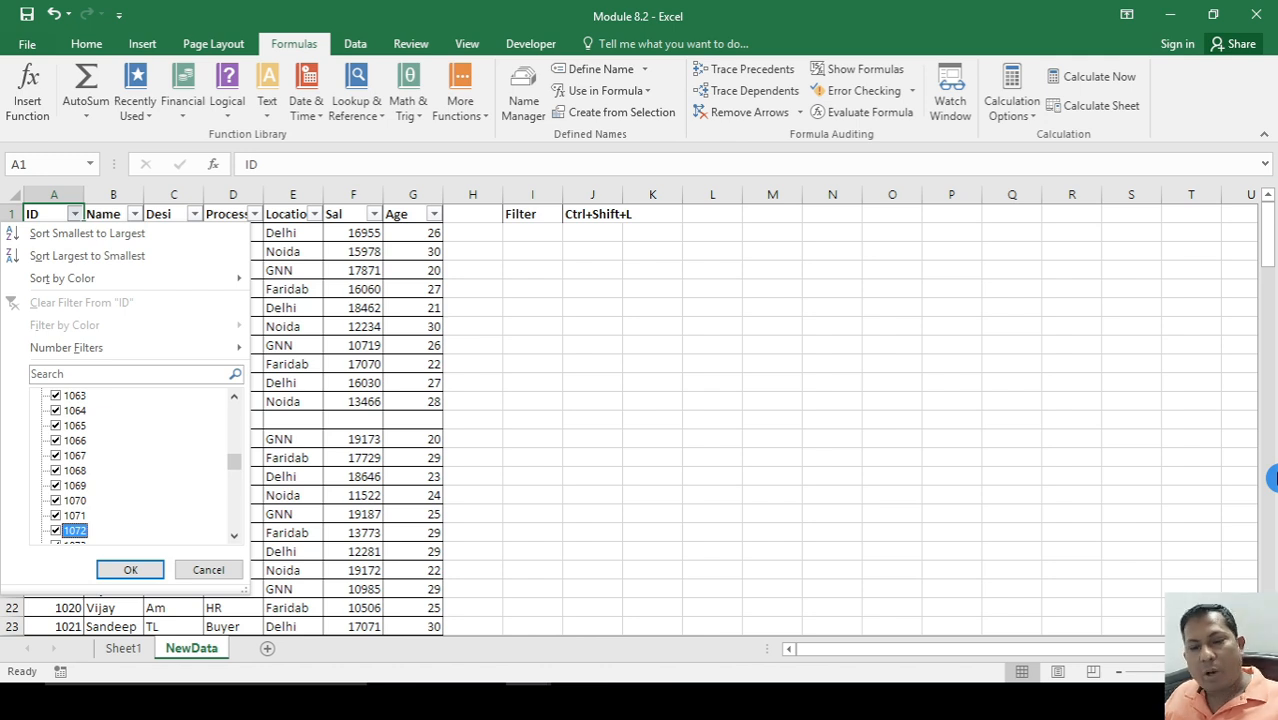
key("Escape")
- Examine blank row 12 around its Desi cell, between the records with IDs 1010 and 1011
key("Down")
key("Down")
key("Down")
key("Down")
key("Down")
key("Down")
key("Down")
key("Down")
key("Down")
key("Down")
key("Down")
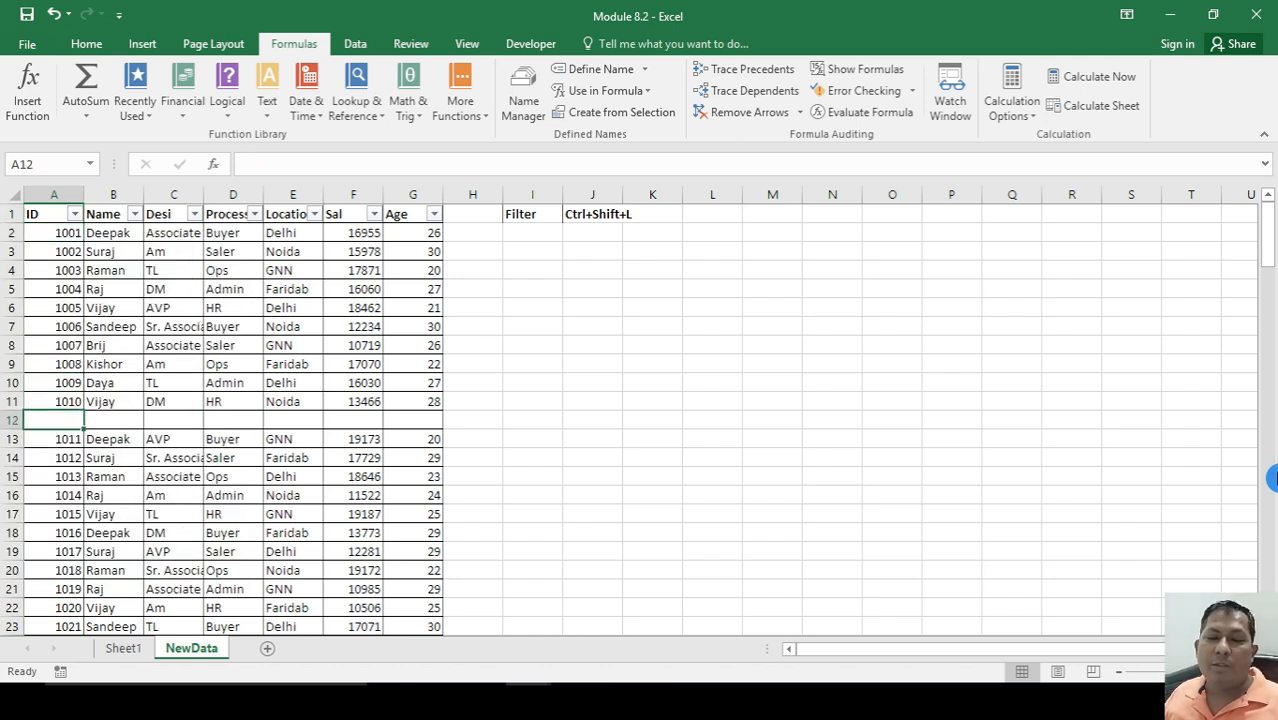
key("Right")
key("Right")
key("Down")
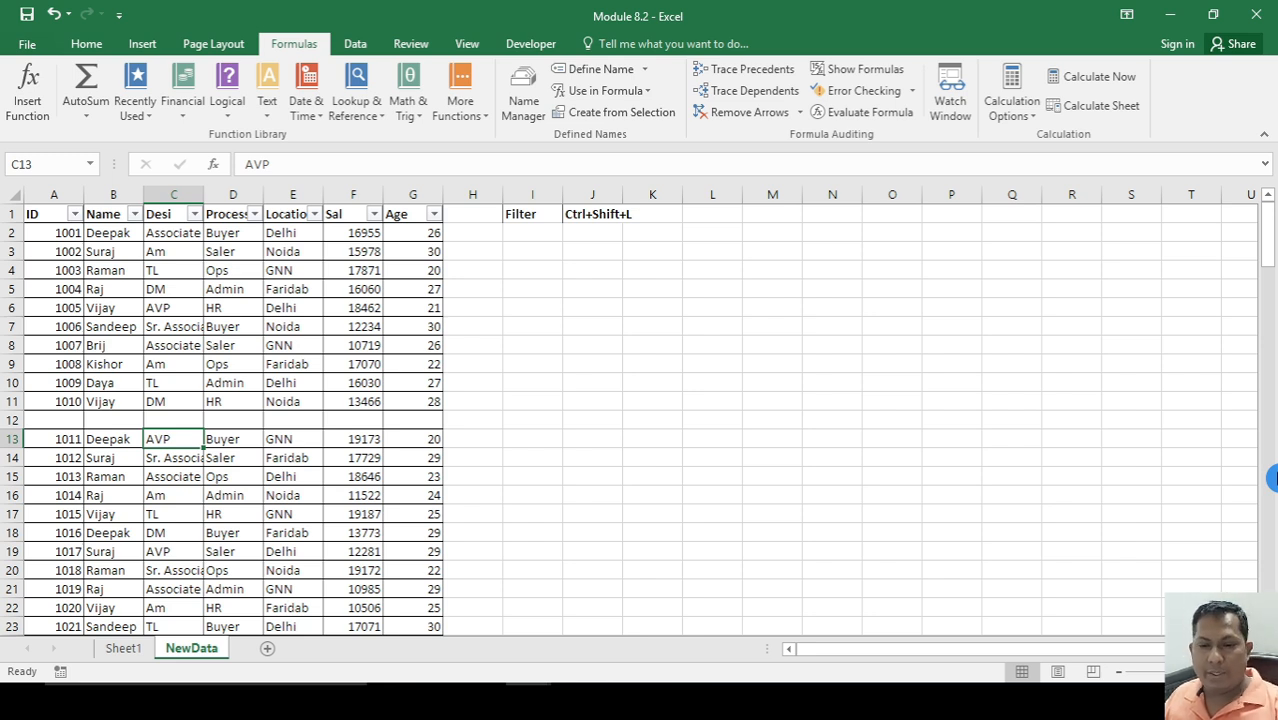
key("Up")
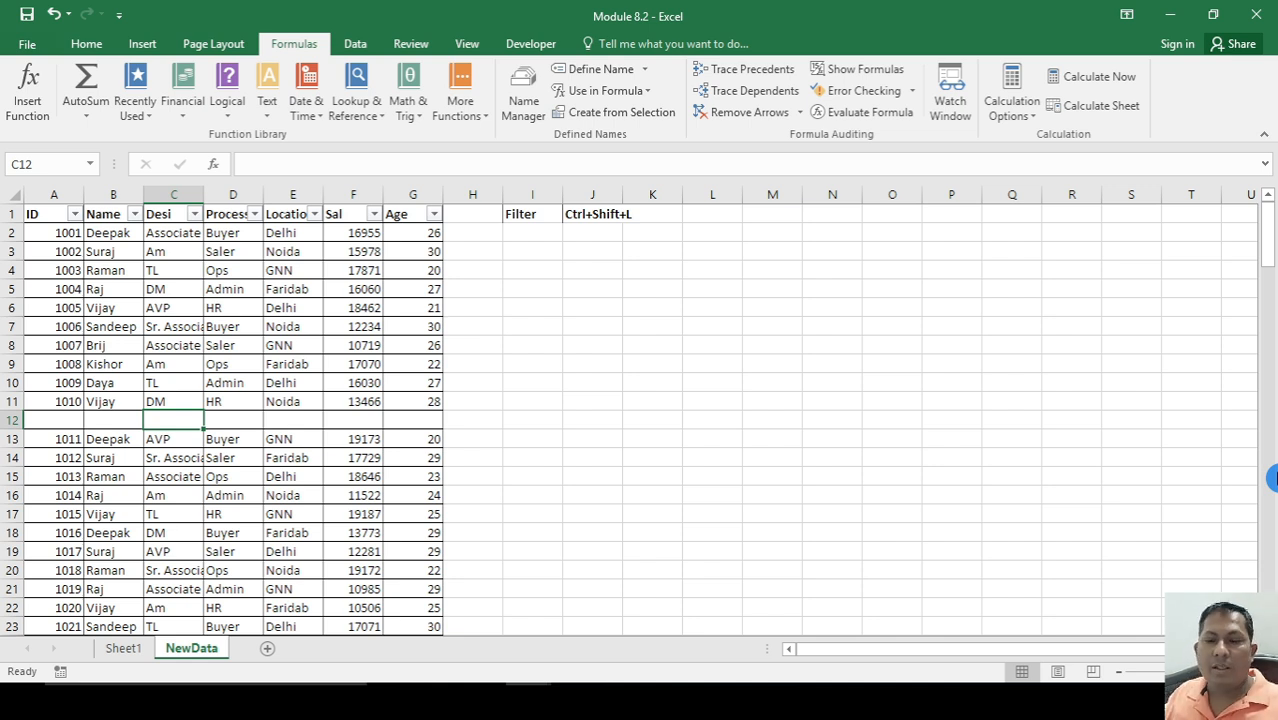
- Clear the contents of the whole of row 12, and reapply the filters from the ID header
key("Left")
key("Left")
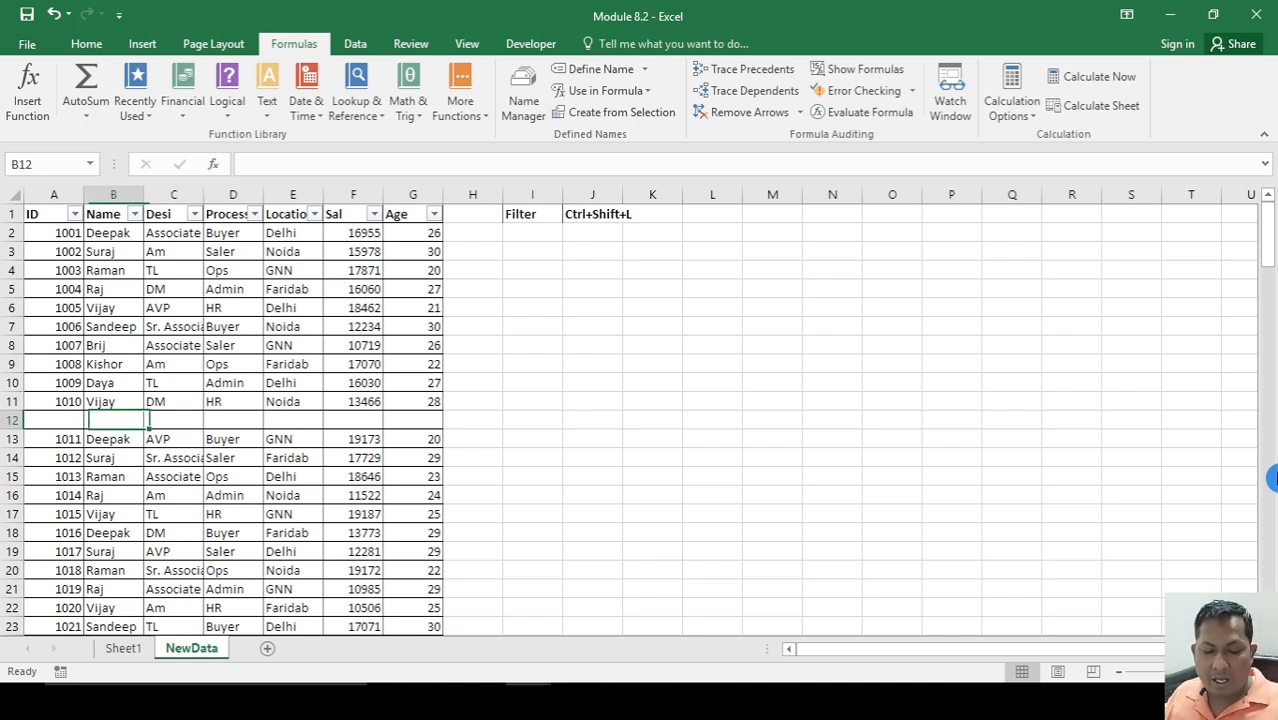
key("shift+space")
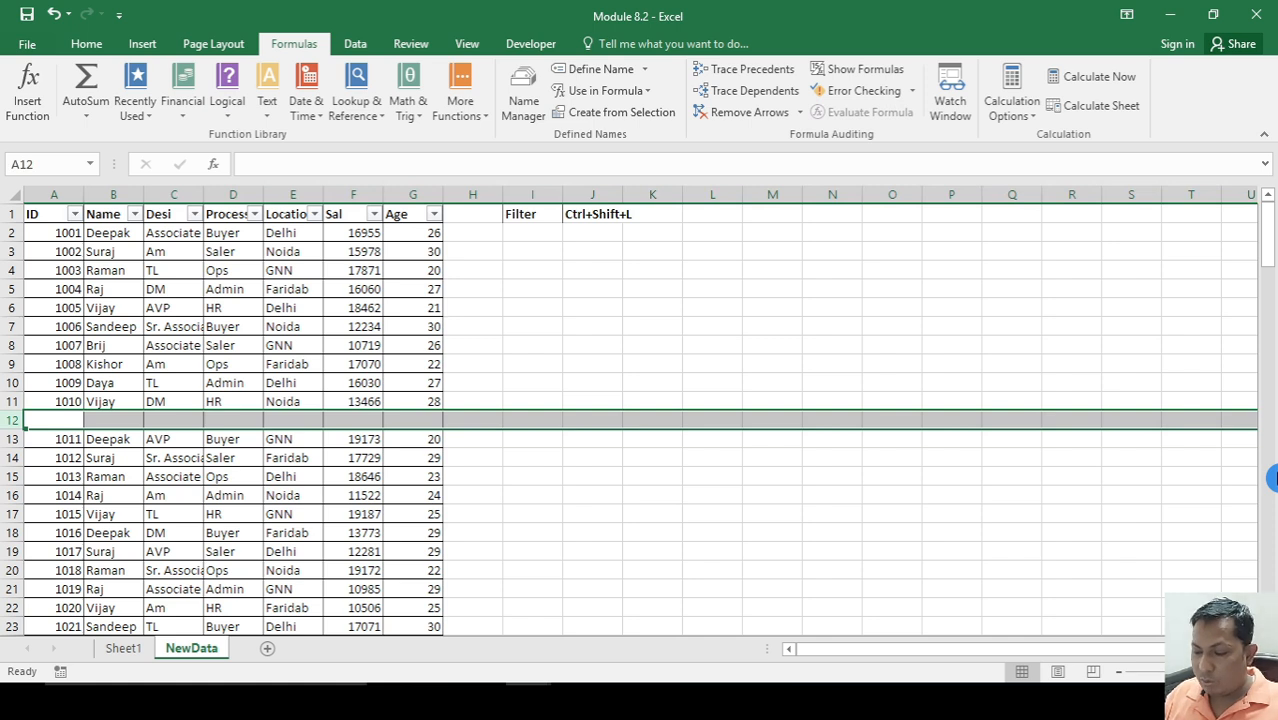
key("ctrl+Up")
key("ctrl+Up")
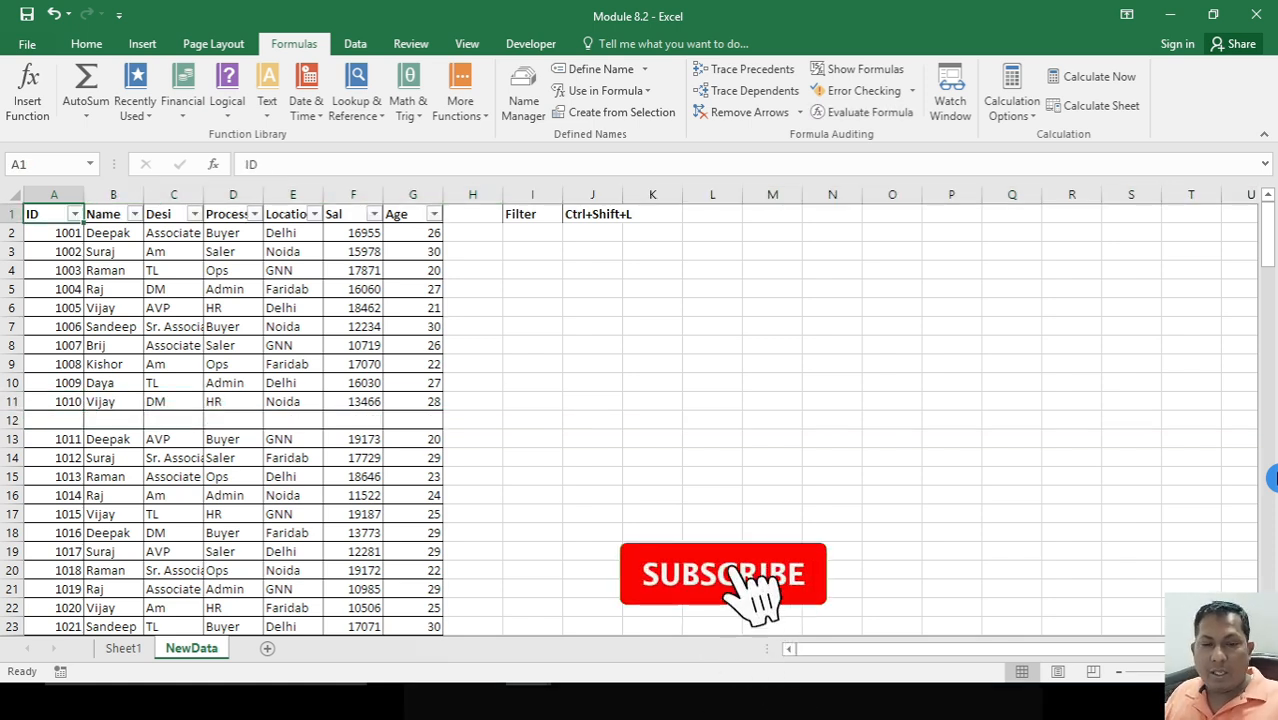
- Look through the ID column's filter values again, down to the end of the list and back up, and close it
key("alt+Down")
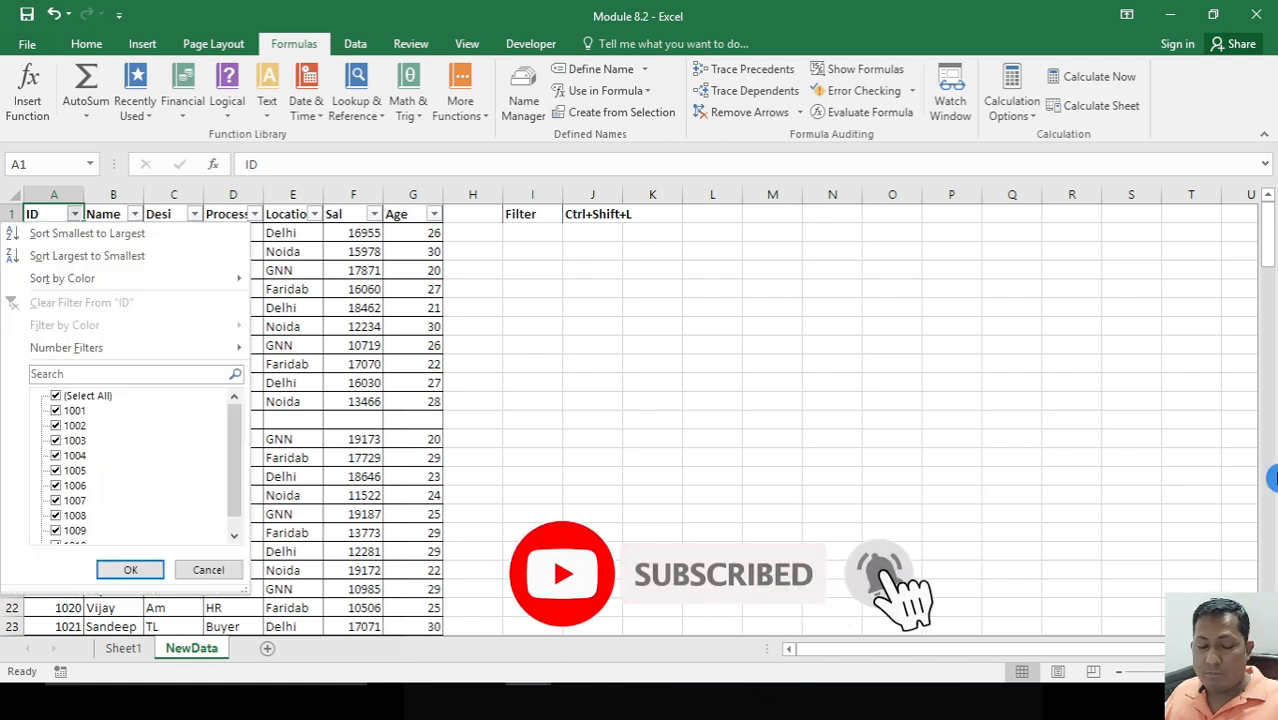
key("Down")
key("Down")
key("Down")
key("Down")
key("Down")
key("Down")
key("Down")
key("Down")
key("Down")
key("Down")
key("Down")
key("Down")
key("Down")
key("Down")
key("Down")
key("Down")
key("Down")
key("Down")
key("Down")
key("Down")
key("Down")
key("Down")
key("Down")
key("Up")
key("Up")
key("Up")
key("Up")
key("Up")
key("Up")
key("Down")
key("Up")
key("Up")
key("Up")
key("Up")
key("Up")
key("Up")
key("Up")
key("Escape")
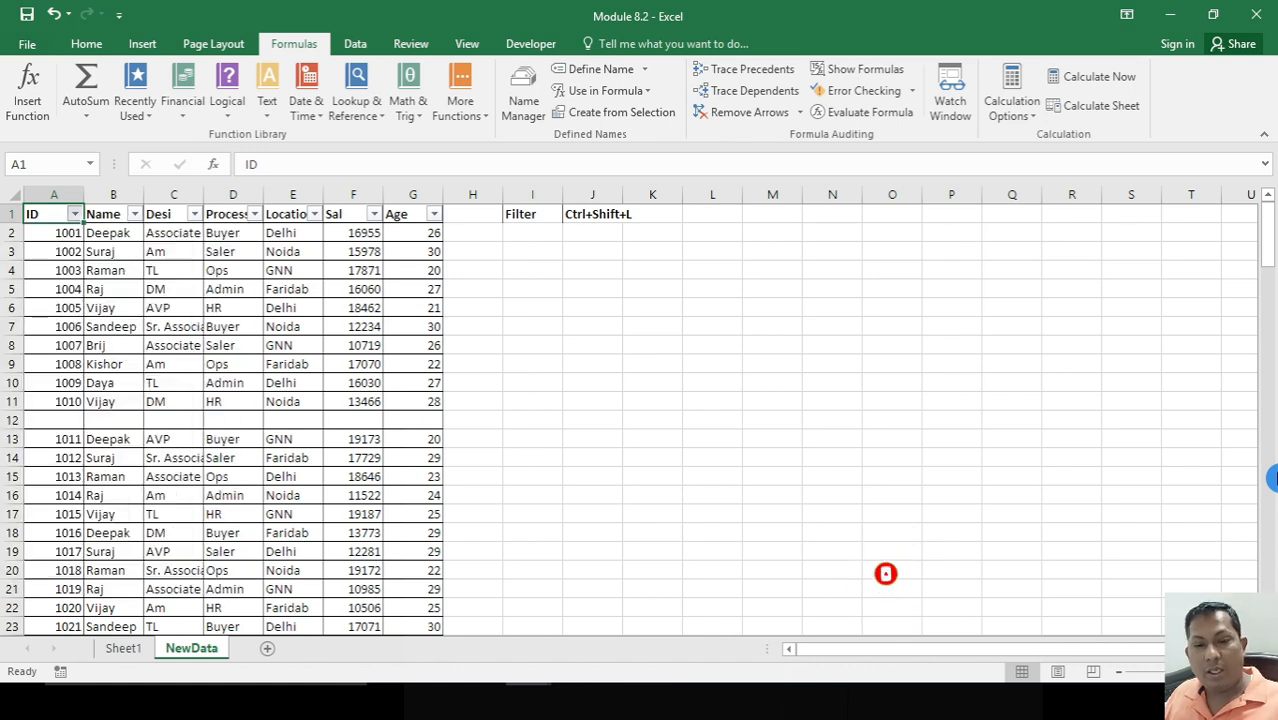
- Examine the ID column's records above and below blank row 12
key("Down")
key("Down")
key("Down")
key("Down")
key("Down")
key("Down")
key("Down")
key("Down")
key("Down")
key("Down")
key("Down")
key("Down")
key("Down")
key("Down")
key("Down")
key("Down")
key("Down")
key("Down")
key("Down")
key("Down")
key("Down")
key("Up")
key("Up")
key("Up")
key("Up")
key("Up")
key("Up")
key("Up")
key("Up")
key("Up")
key("Up")
key("Up")
key("Up")
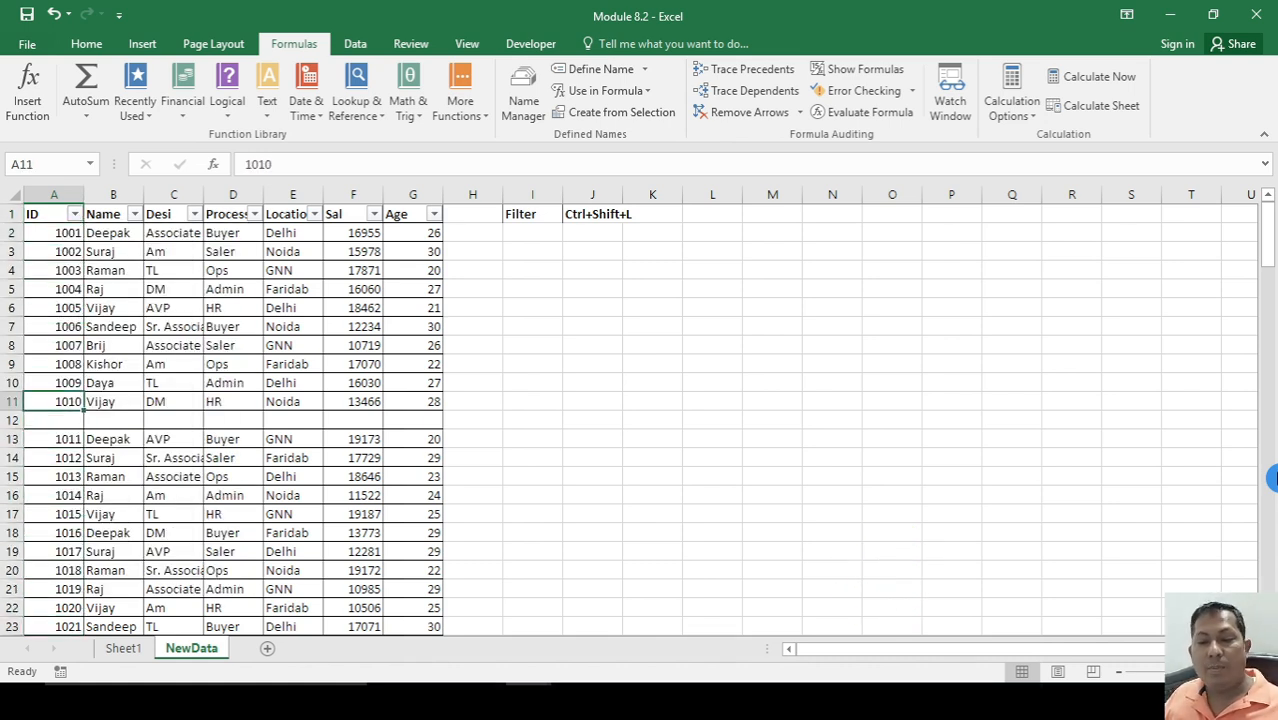
- Reapply the filters to the full table, selecting columns ID through Age from the header row down past blank row 12 to the last record
key("ctrl+Up")
key("ctrl+shift+l")
key("shift+Right")
key("shift+Right")
key("shift+Right")
key("shift+Right")
key("shift+Right")
key("shift+Right")
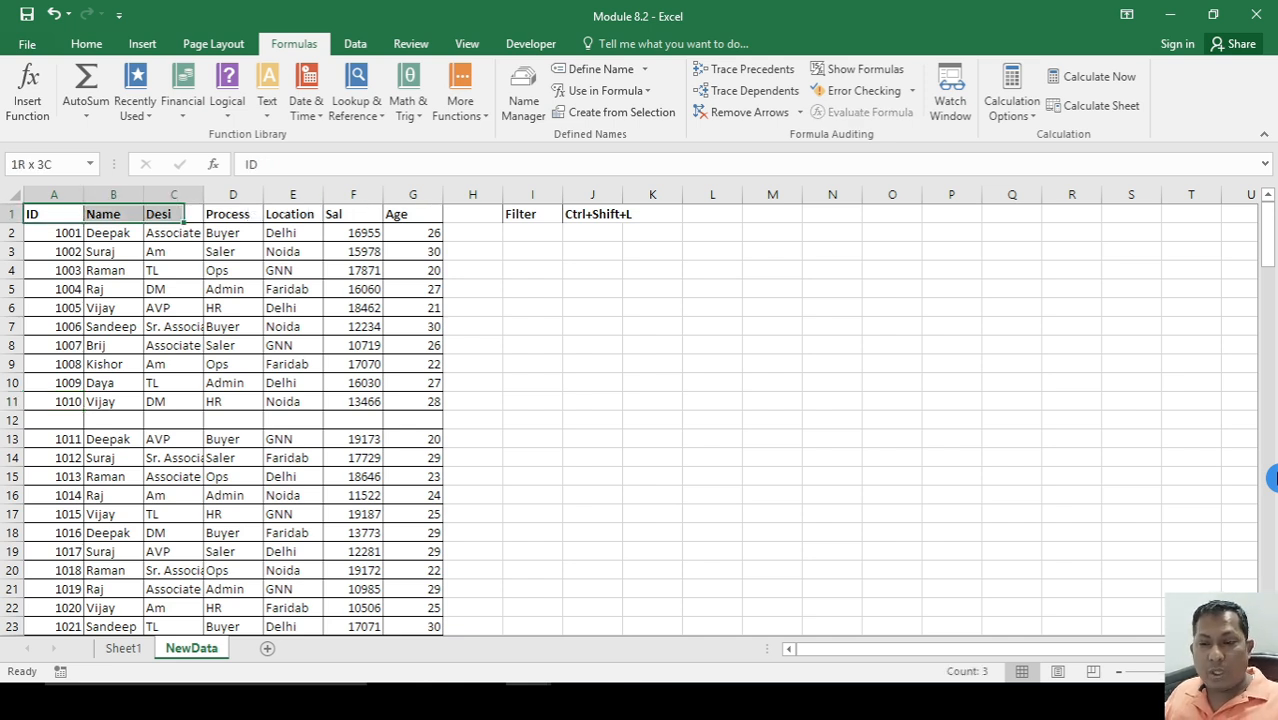
key("ctrl+shift+Down")
key("ctrl+shift+Down")
key("ctrl+shift+Down")
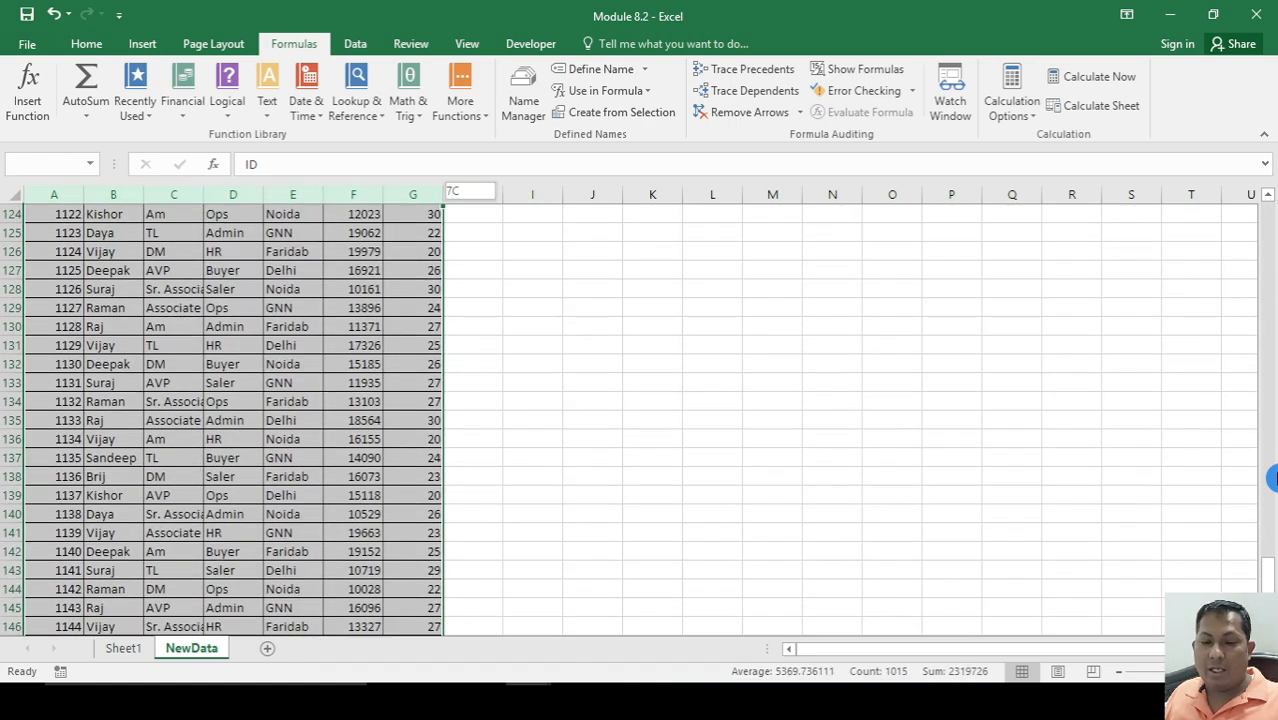
key("ctrl+shift+l")
- Look through the ID column's filter values past 1010 down to 1048, and close the list
key("alt+Down")
key("Down")
key("Down")
key("Down")
key("Down")
key("Down")
key("Down")
key("Down")
key("Down")
key("Down")
key("Down")
key("Down")
key("Down")
key("Down")
key("Down")
key("Down")
key("Down")
key("Down")
key("Down")
key("Down")
key("Down")
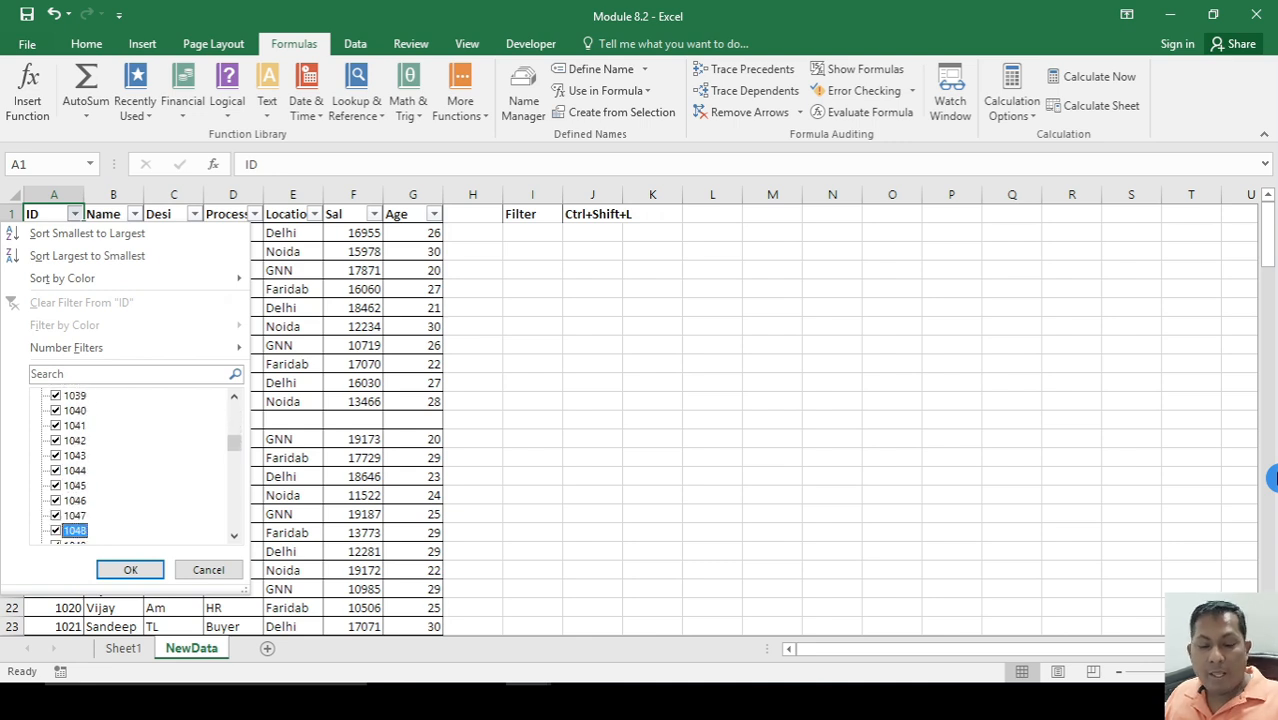
key("Escape")
- Examine the table's records down the ID column, past blank row 12 to the rows around ID 1048
key("Down")
key("Down")
key("Down")
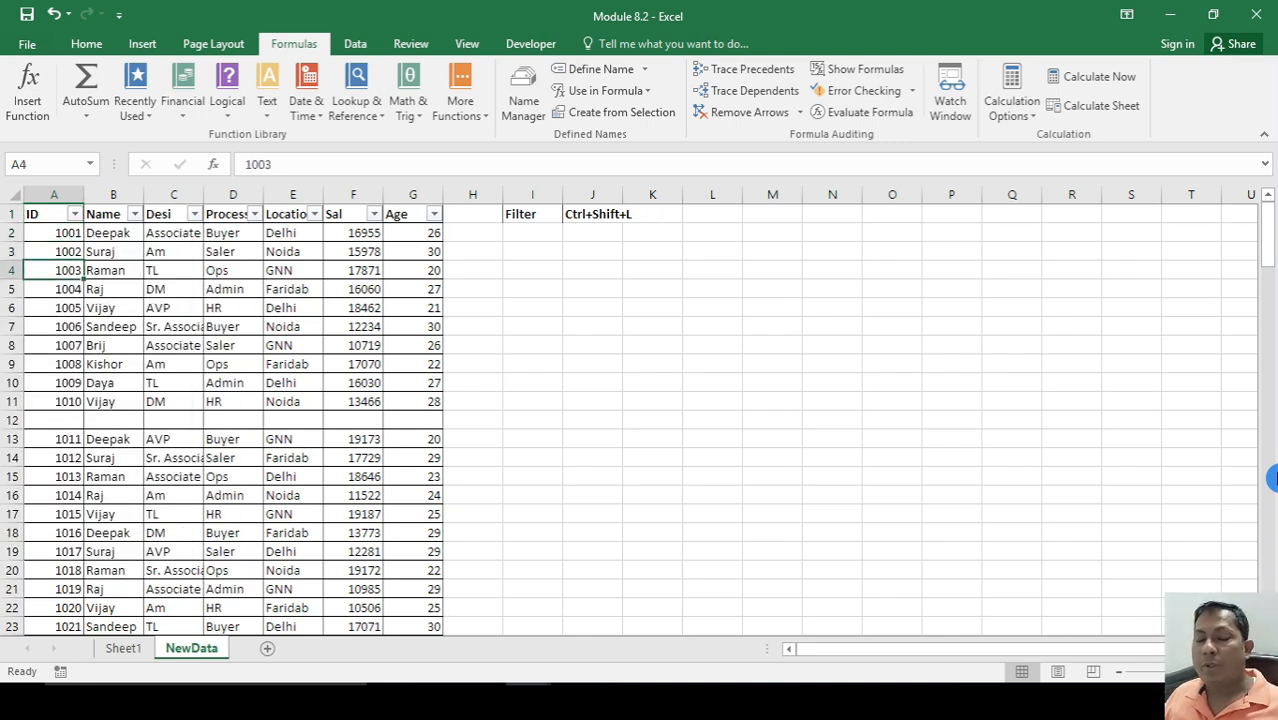
key("Down")
key("Down")
key("Down")
key("Down")
key("Down")
key("Down")
key("Down")
key("Down")
key("Down")
key("Down")
key("Down")
key("Down")
key("Down")
key("Down")
key("Down")
key("Down")
key("Down")
key("Down")
key("Down")
key("Down")
key("Down")
key("Down")
key("Down")
key("Down")
key("Down")
key("Down")
key("Down")
key("Down")
key("Down")
key("Down")
key("Up")
key("Up")
key("Up")
key("Up")
key("Up")
key("Up")
key("Up")
key("Up")
key("Up")
key("Up")
key("Up")
key("Up")
key("Up")
key("Up")
key("Up")
key("Up")
key("Up")
key("Up")
key("Up")
key("Up")
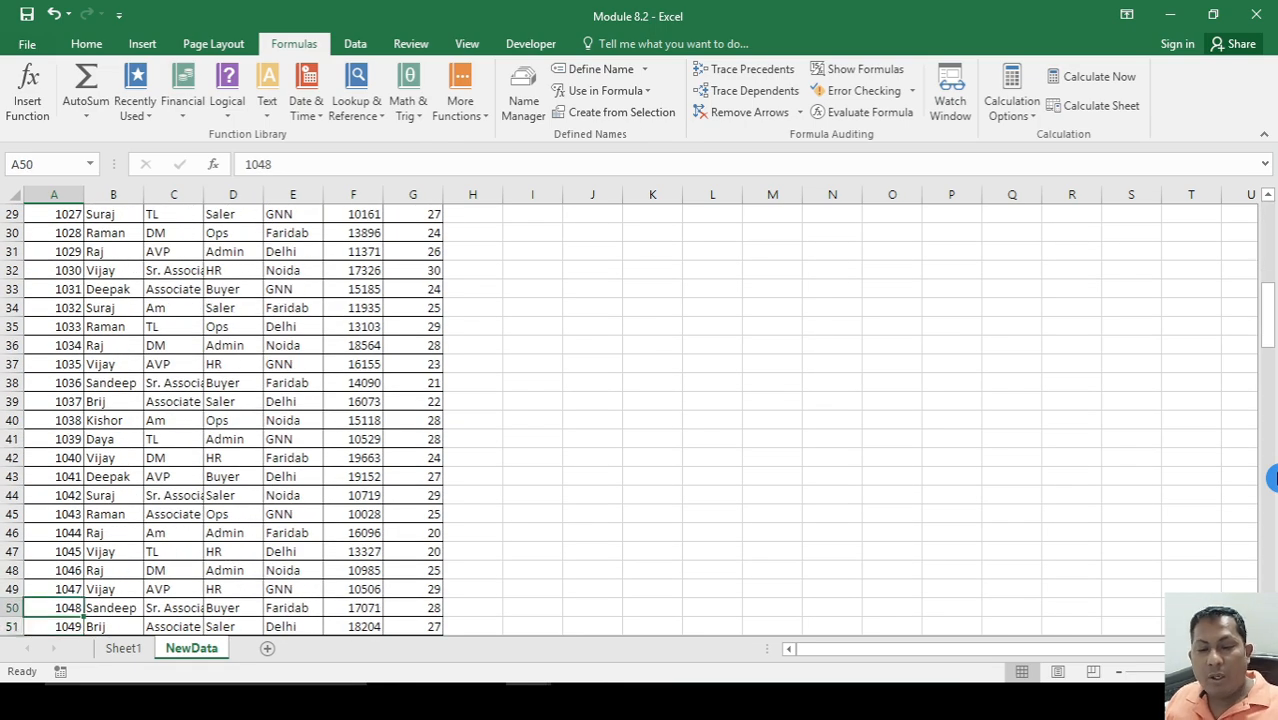
- Delete the entire blank row 12 between the records with IDs 1010 and 1011
key("Down")
key("Down")
key("Down")
key("Down")
key("Down")
key("Down")
key("Down")
key("Down")
key("Down")
key("Down")
key("Down")
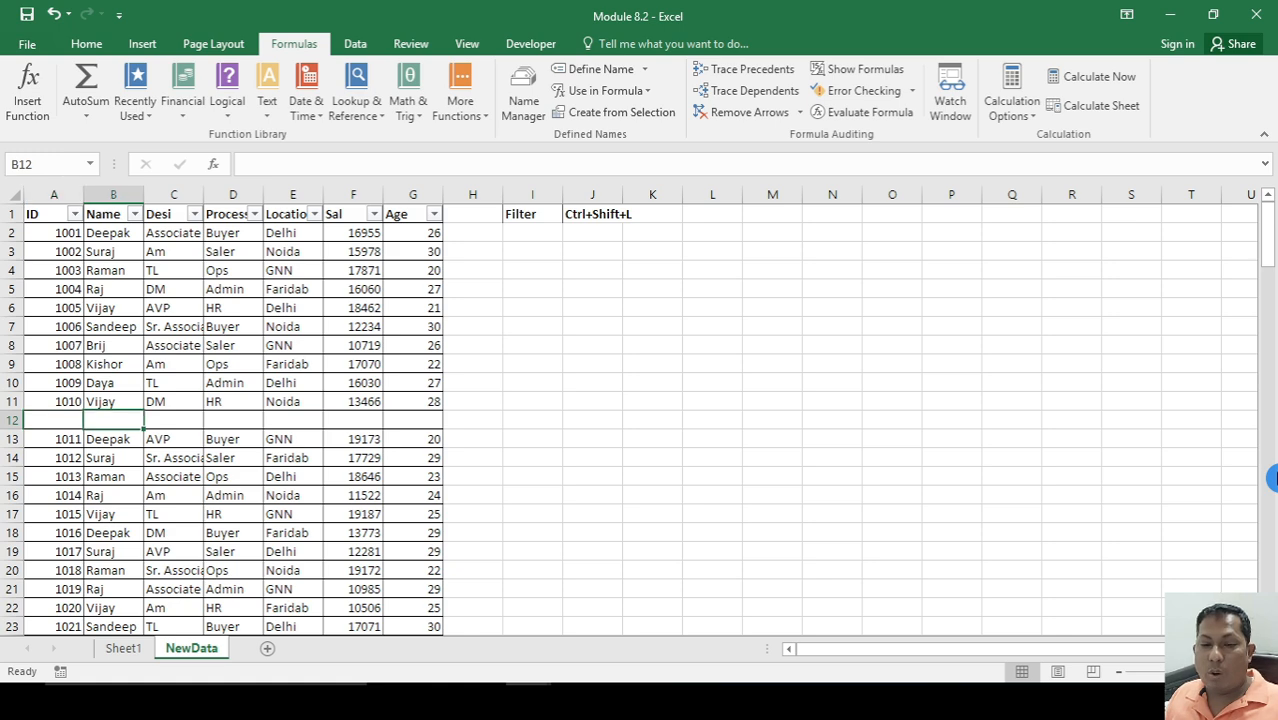
key("shift+space")
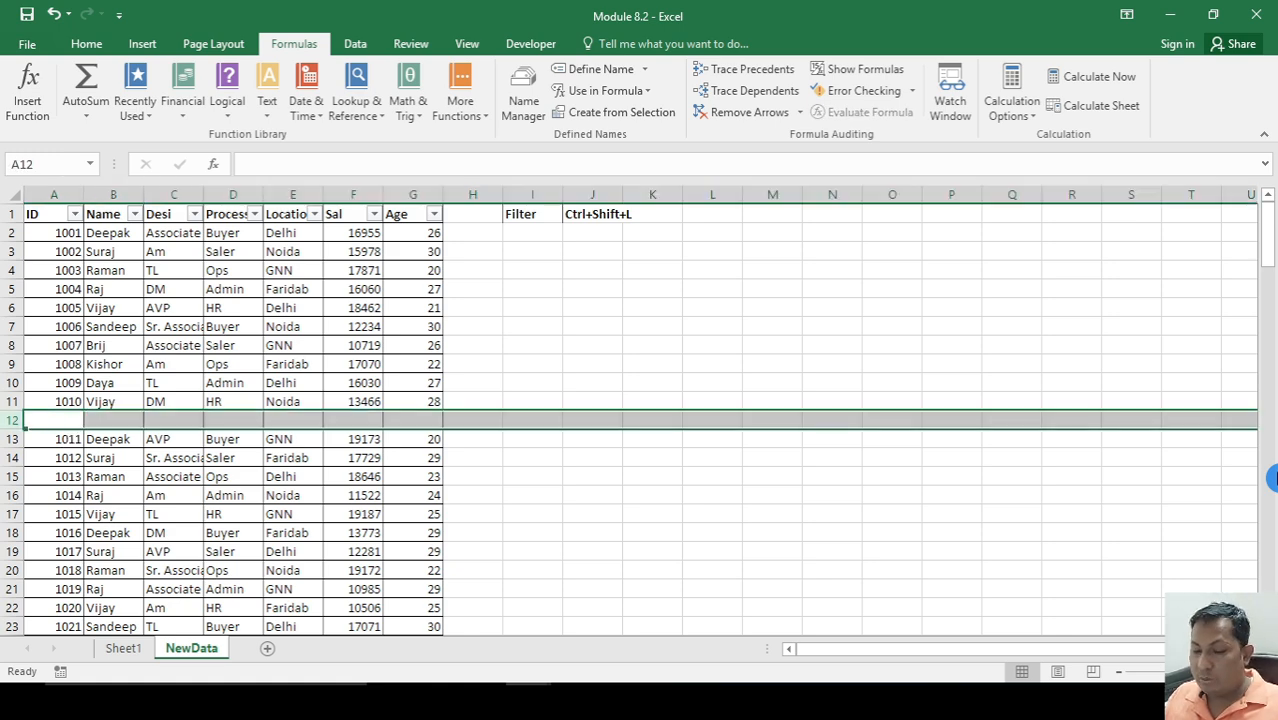
key("ctrl+minus")
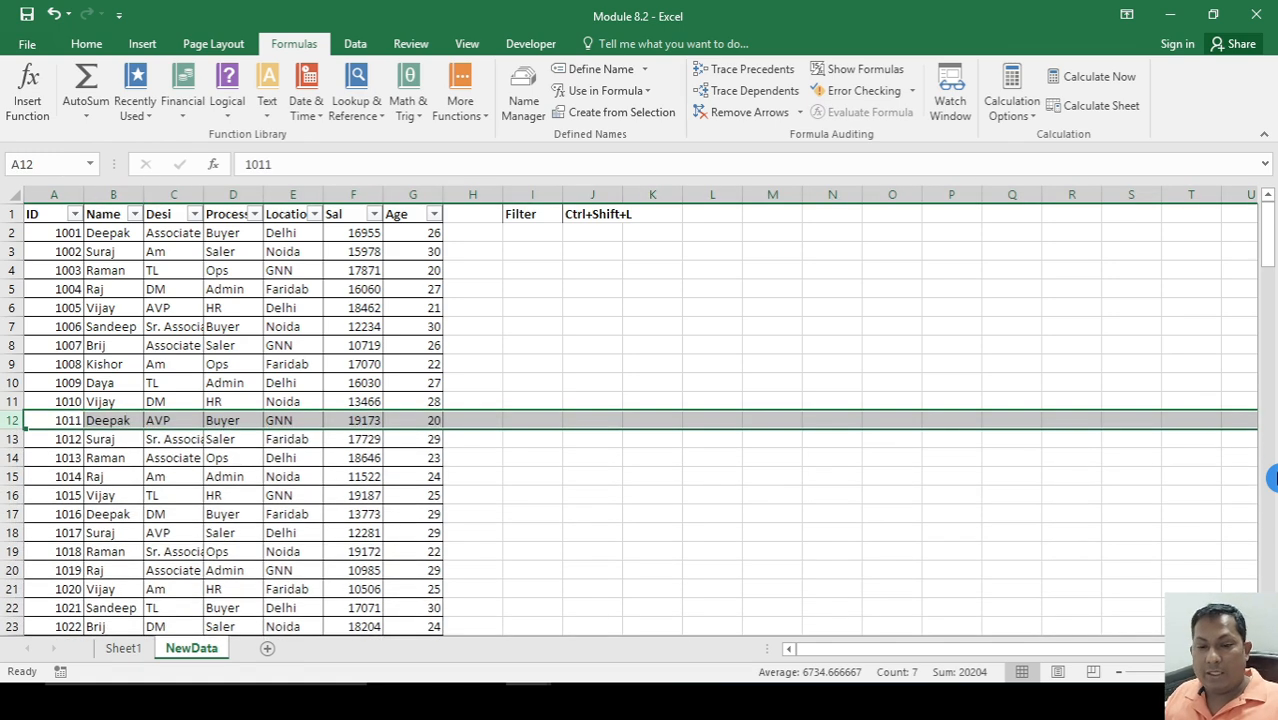
- Remove and reapply the filters on the NewData table, starting from the ID header cell
key("Right")
key("Left")
key("ctrl+Up")
key("ctrl+shift+l")
key("ctrl+shift+l")
- Look through the ID column's filter values down to the last ID in the list, and close the list
key("alt+Down")
key("Down")
key("Down")
key("Down")
key("Down")
key("Down")
key("Down")
key("Down")
key("Down")
key("Down")
key("Down")
key("Down")
key("Down")
key("Down")
key("Down")
key("Down")
key("Down")
key("Down")
key("Down")
key("Down")
key("Down")
key("Down")
key("Down")
key("Down")
key("Down")
key("Down")
key("Down")
key("Down")
key("Down")
key("Down")
key("Down")
key("Down")
key("Down")
key("Down")
key("Down")
key("Down")
key("Down")
key("Down")
key("Down")
key("Down")
key("Down")
key("Down")
key("Down")
key("Down")
key("Down")
key("Down")
key("Down")
key("Down")
key("Down")
key("Down")
key("Down")
key("Down")
key("Down")
key("Down")
key("Down")
key("Down")
key("Down")
key("Down")
key("Down")
key("Down")
key("Down")
key("Down")
key("Down")
key("Up")
key("Up")
key("Up")
key("Up")
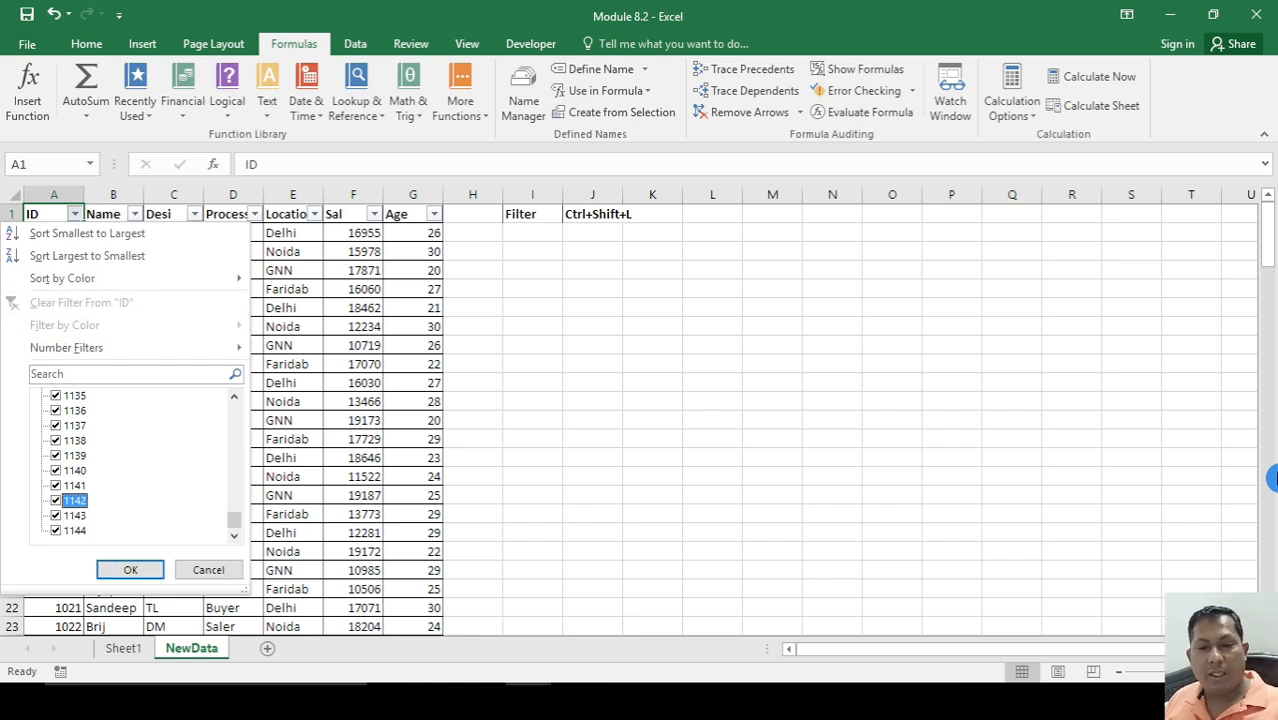
key("Up")
key("Down")
key("Down")
key("Down")
key("Down")
key("Down")
key("Down")
key("Up")
key("Down")
key("Up")
key("Down")
key("Down")
key("Up")
key("Up")
key("Up")
key("Up")
key("Down")
key("Down")
key("Down")
key("Down")
key("Down")
key("Down")
key("Down")
key("Down")
key("Down")
key("Down")
key("Down")
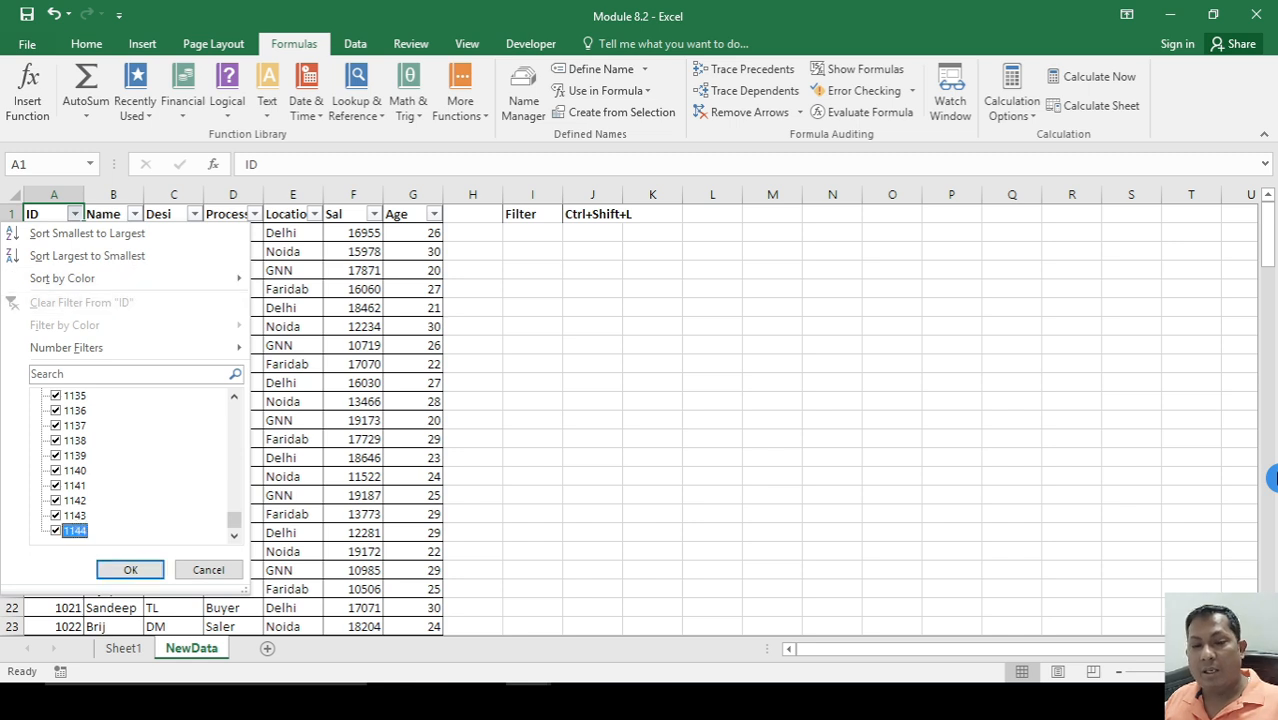
key("Up")
key("Up")
key("Up")
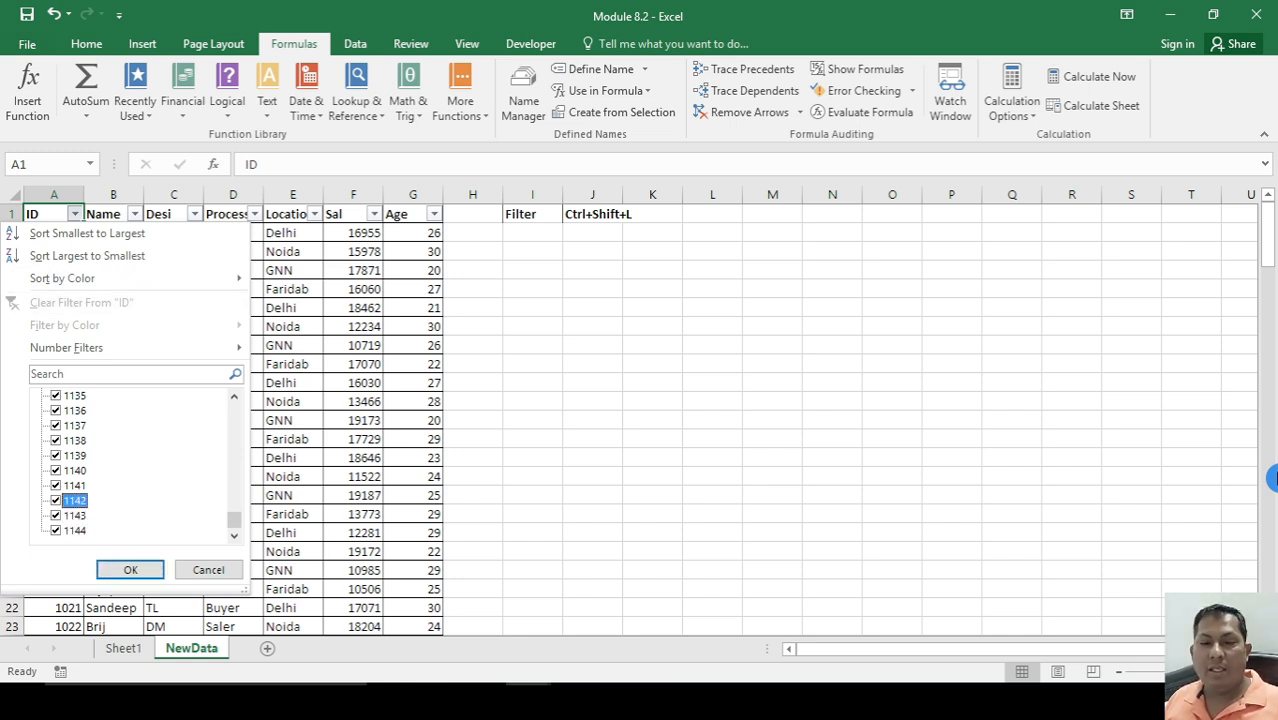
key("Down")
key("Down")
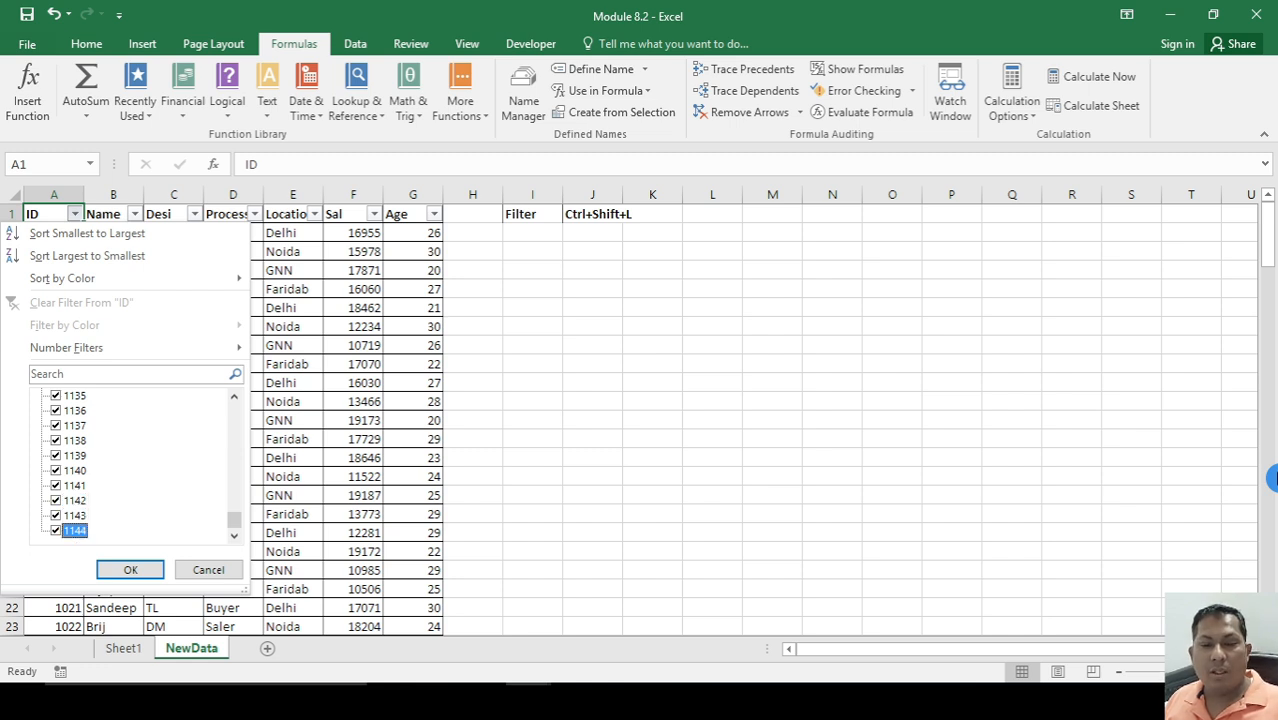
key("Escape")
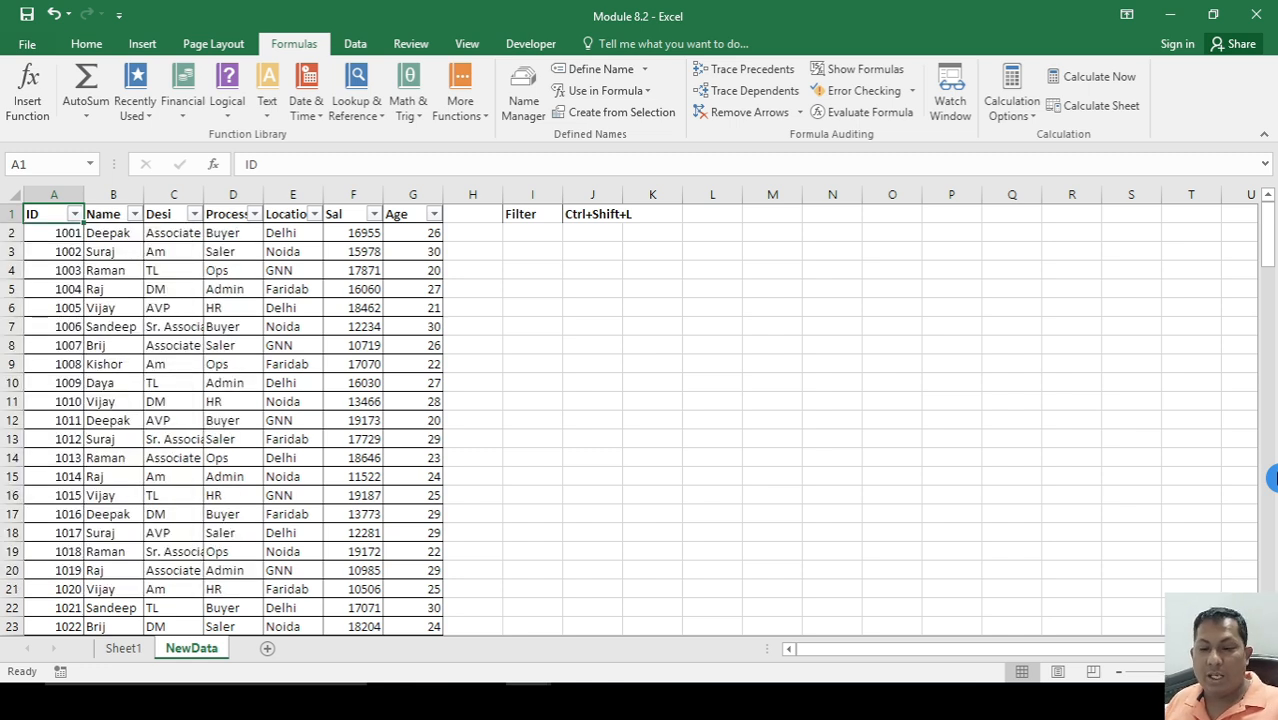
- Add a new worksheet and enter the header Data in A1 and the number 1 in A2
left_click(267, 649)
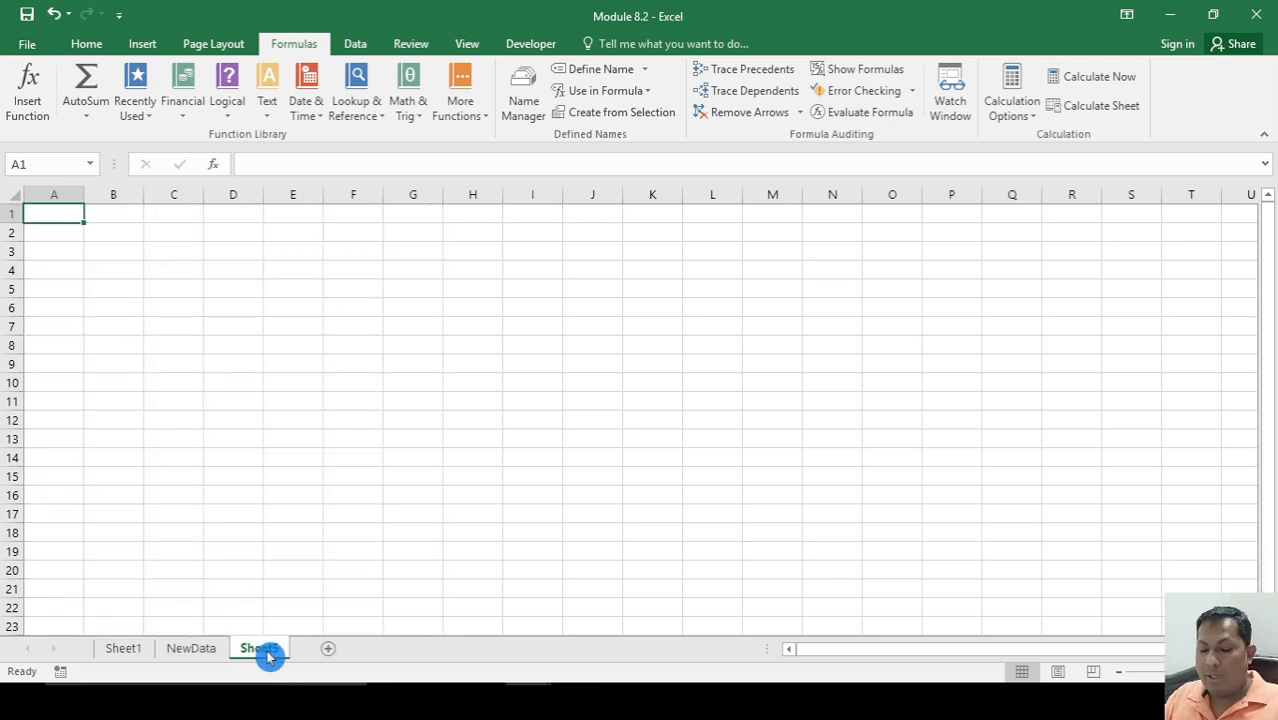
type("Data")
key("Return")
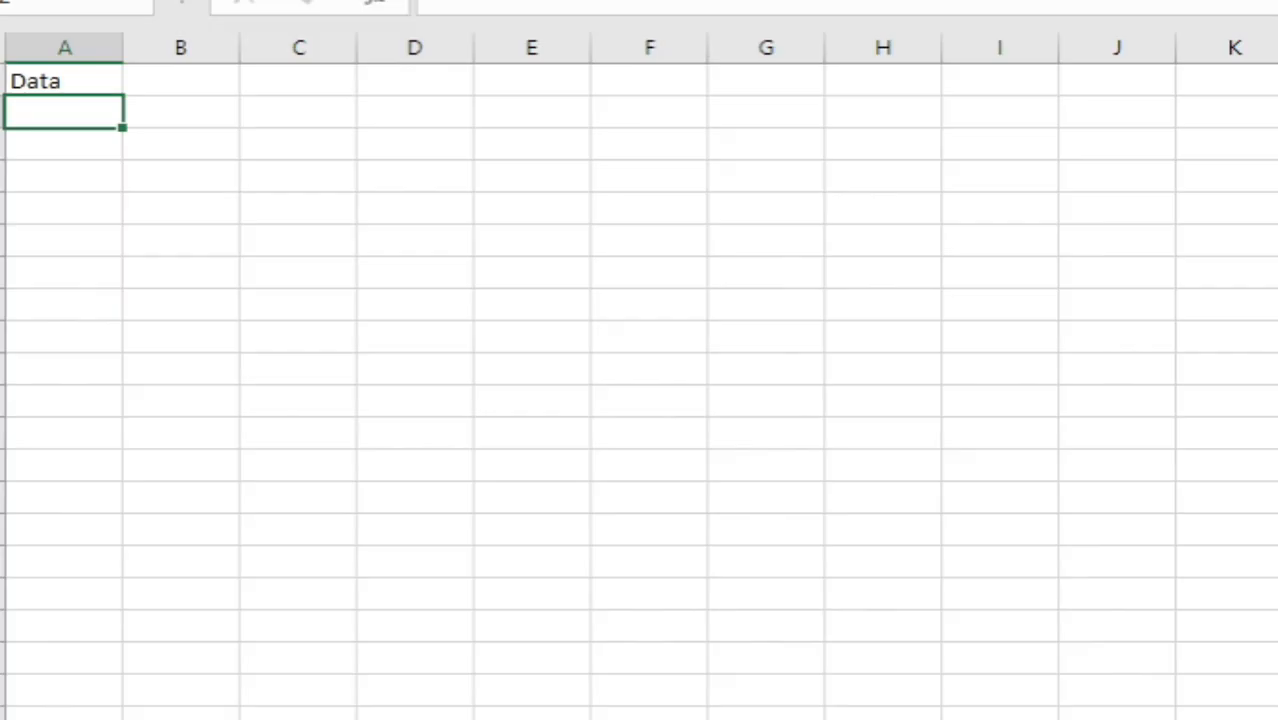
type("1")
key("Return")
- Enter the formula =A2+1 in cell A3 to increment the number above it
type("=")
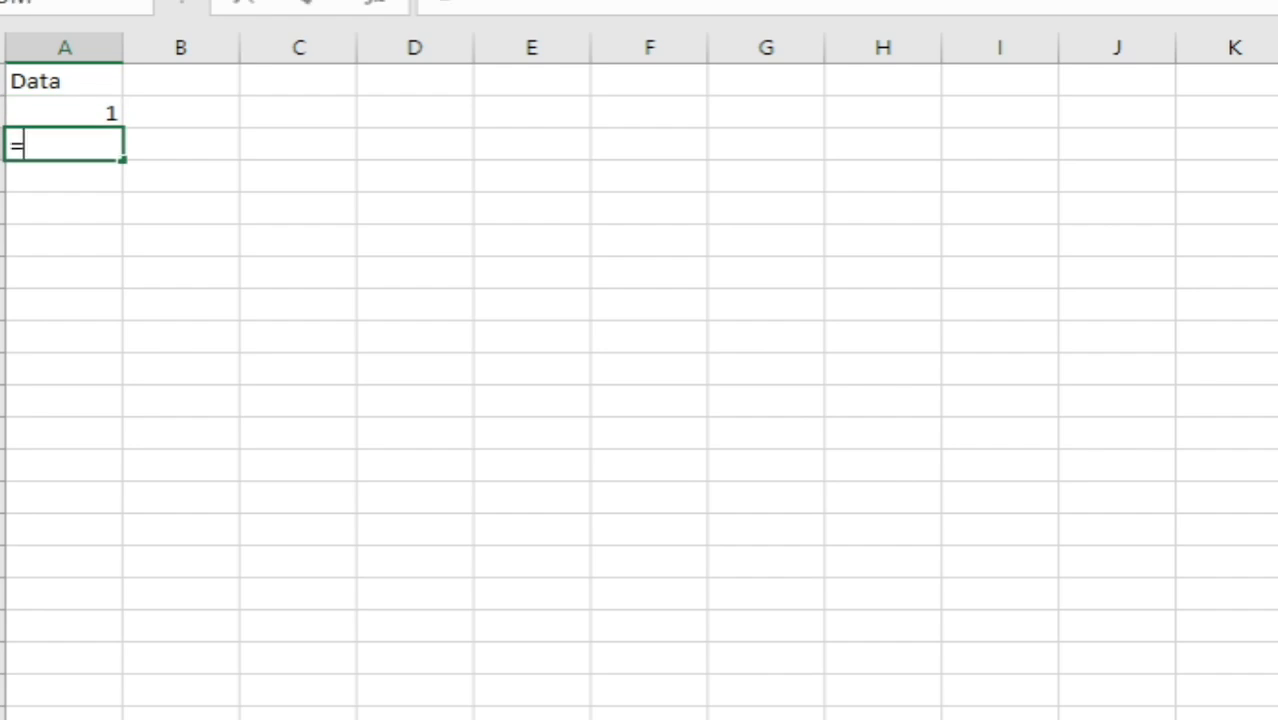
key("Up")
type("+")
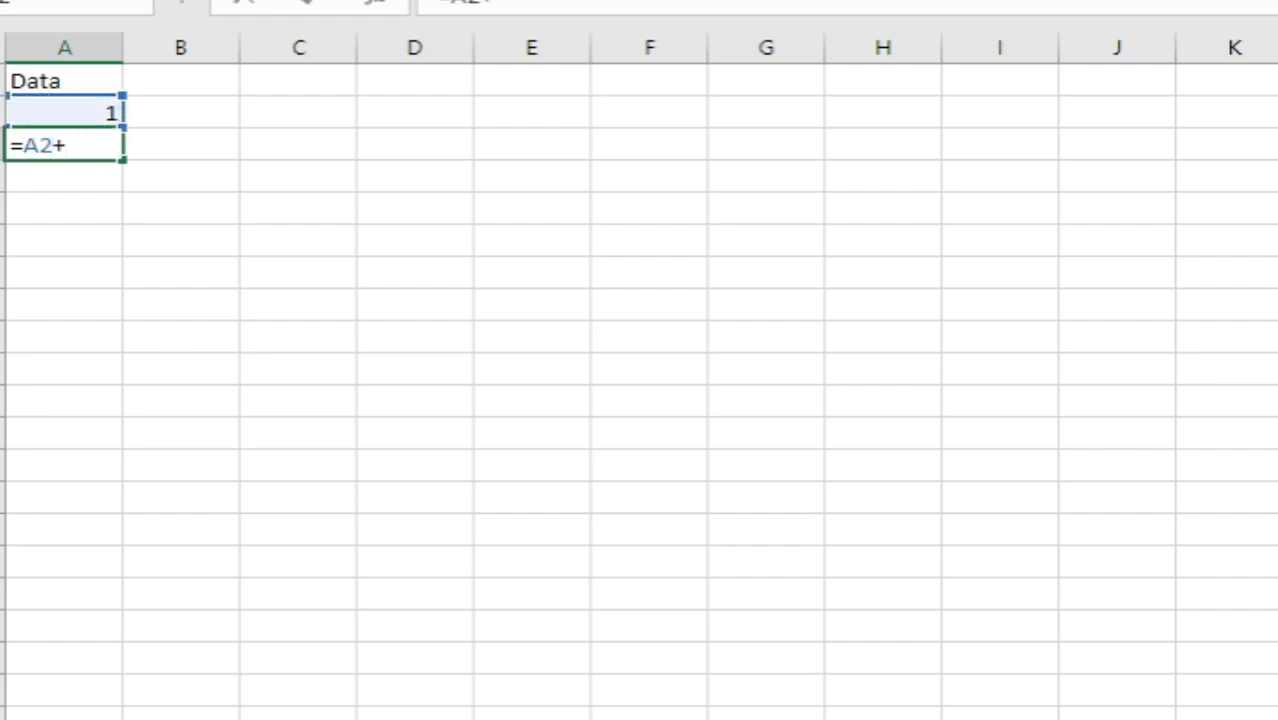
type("1")
key("Return")
- Fill the formula in A3 down column A through cell A12000
key("Up")
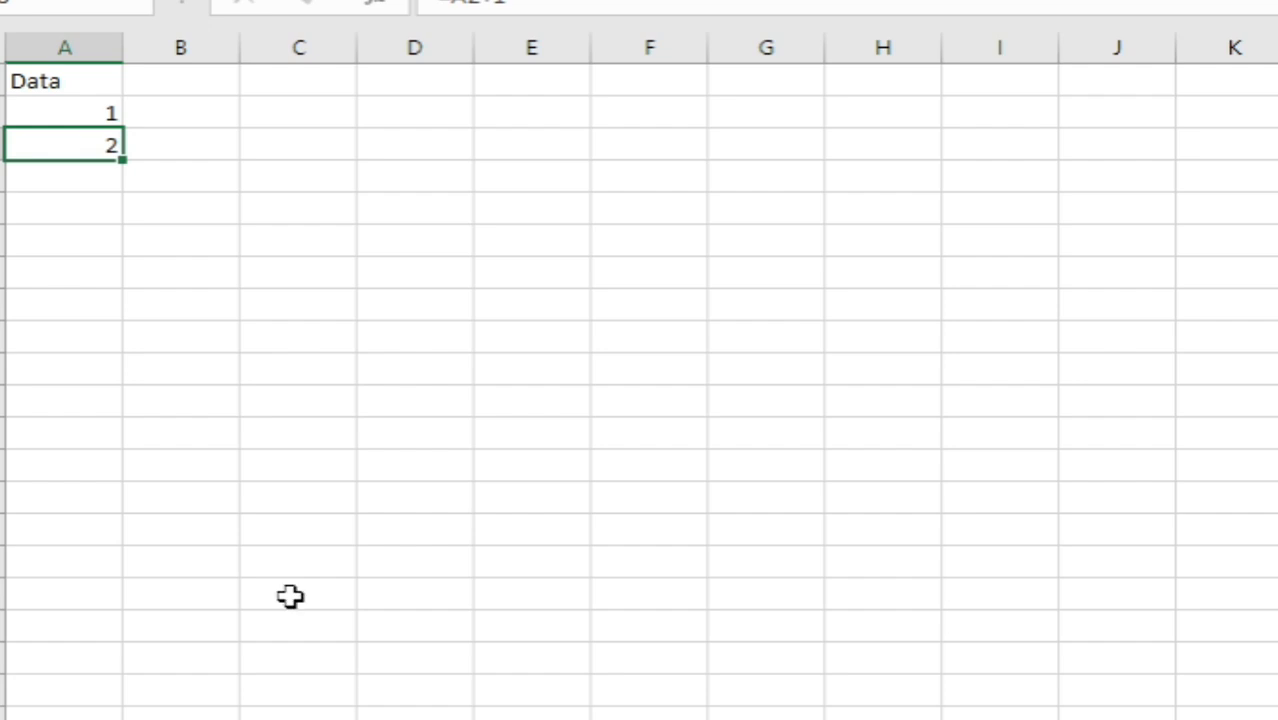
left_click(50, 10)
left_click(50, 10)
double_click(50, 10)
type("A12000")
key("Return")
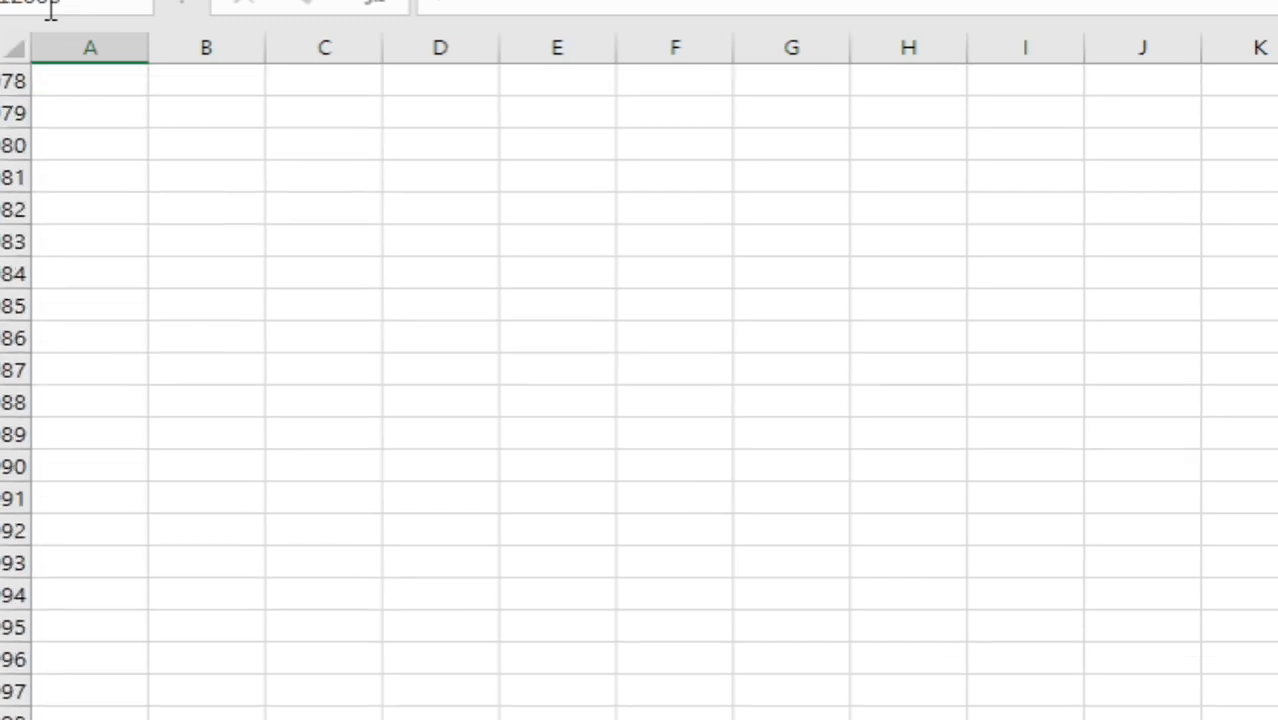
key("ctrl+d")
- Check the end of the filled number series around row 12000 in column A
key("Down")
key("ctrl+Down")
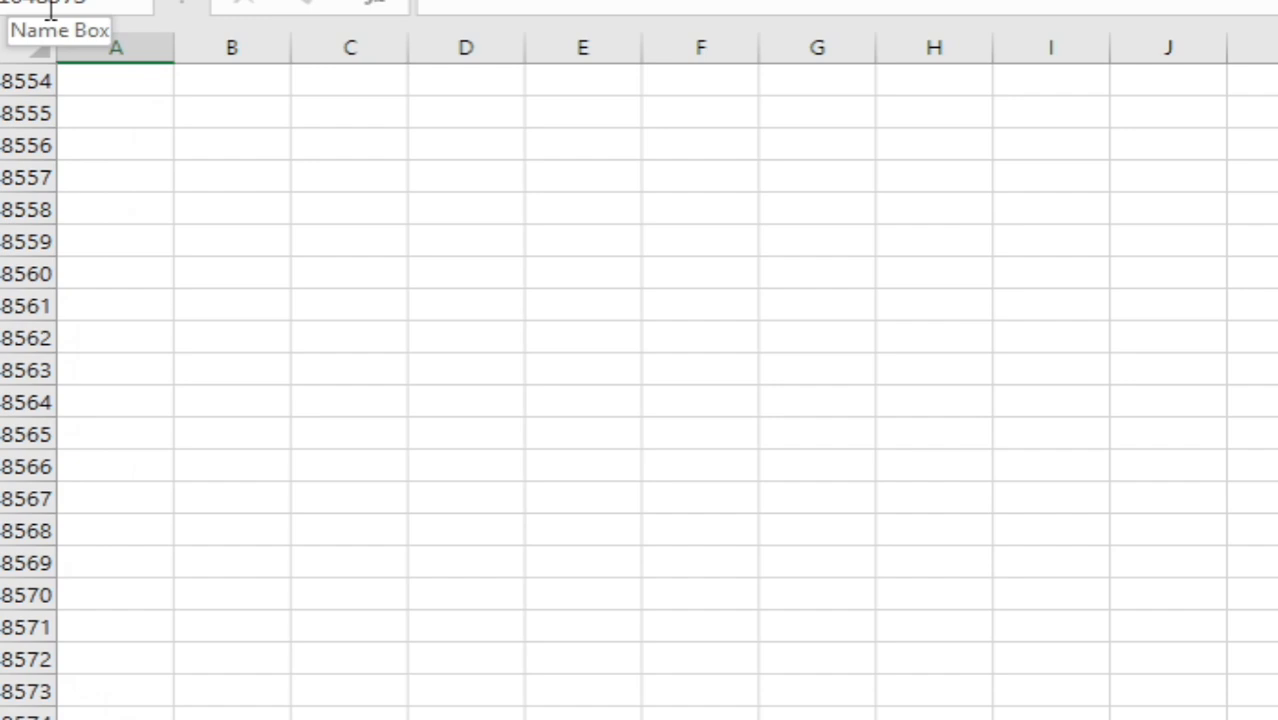
key("ctrl+Up")
key("Up")
key("Up")
key("Up")
key("Down")
key("Down")
key("Down")
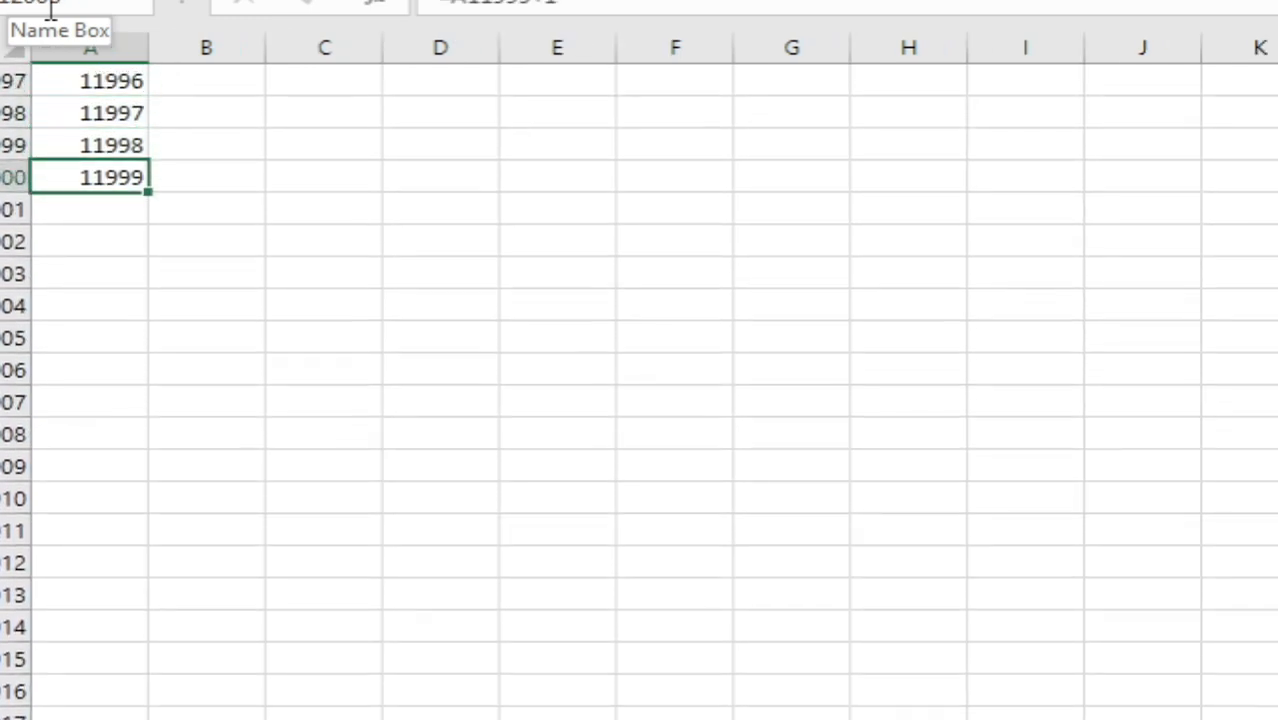
- Apply a filter to the Data column from its header in A1
key("ctrl+Up")
key("ctrl+shift+l")
key("Down")
key("Up")
- Examine the Data column's filter list from its first values down to the last listed value
key("alt+Down")
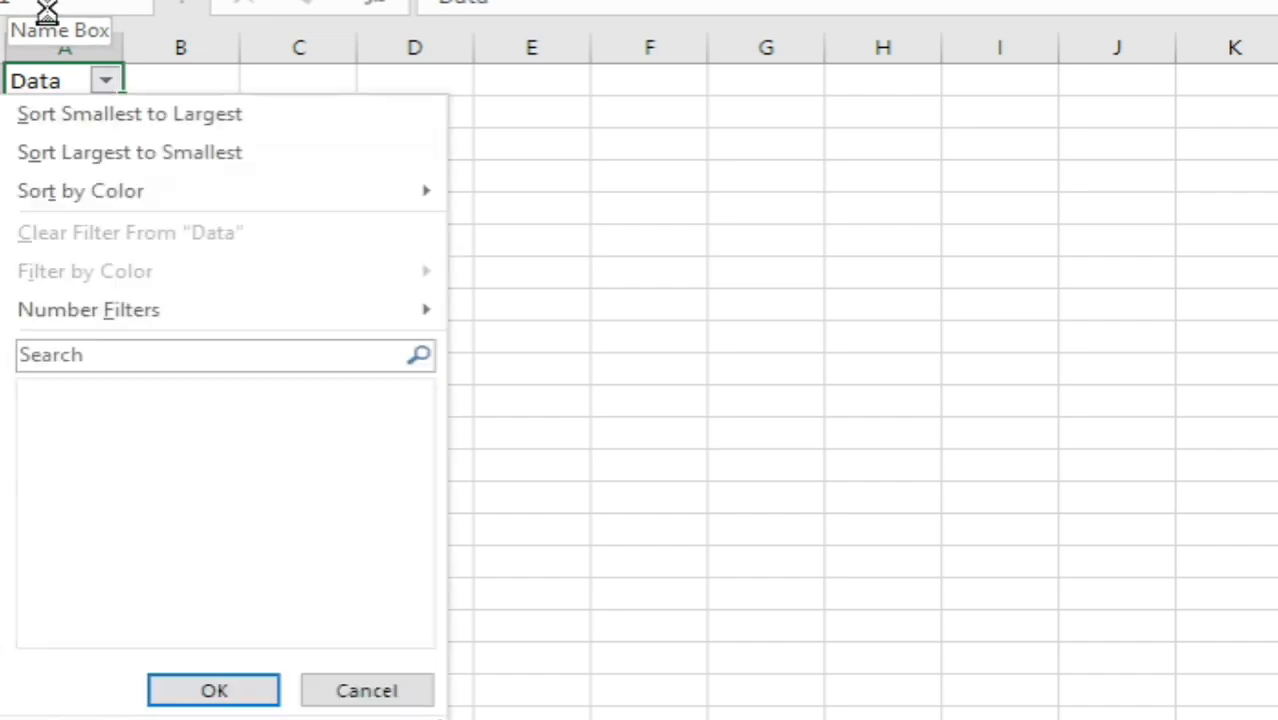
key("Down")
key("Down")
key("Down")
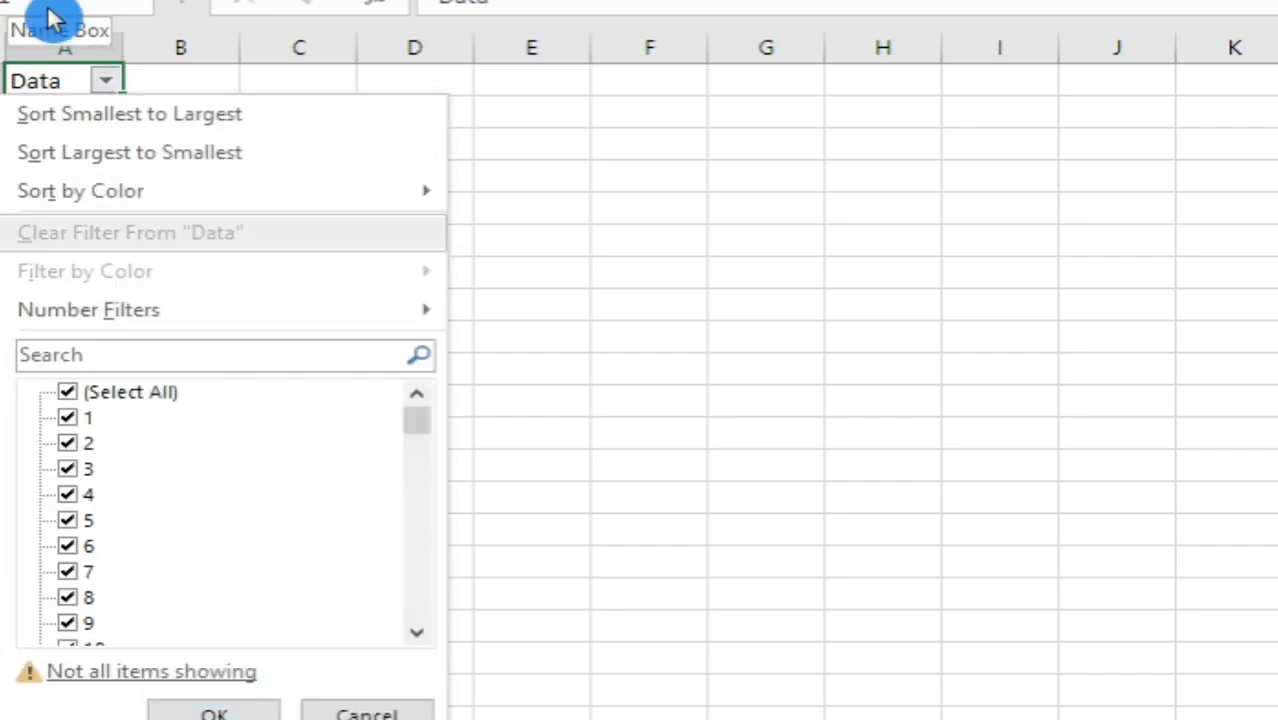
key("Down")
key("Down")
key("Down")
key("Down")
key("Down")
key("Down")
key("Down")
key("Down")
key("Down")
key("Down")
key("Down")
key("Down")
key("Down")
key("Down")
key("Tab")
key("Tab")
key("Tab")
key("Tab")
key("Tab")
key("Tab")
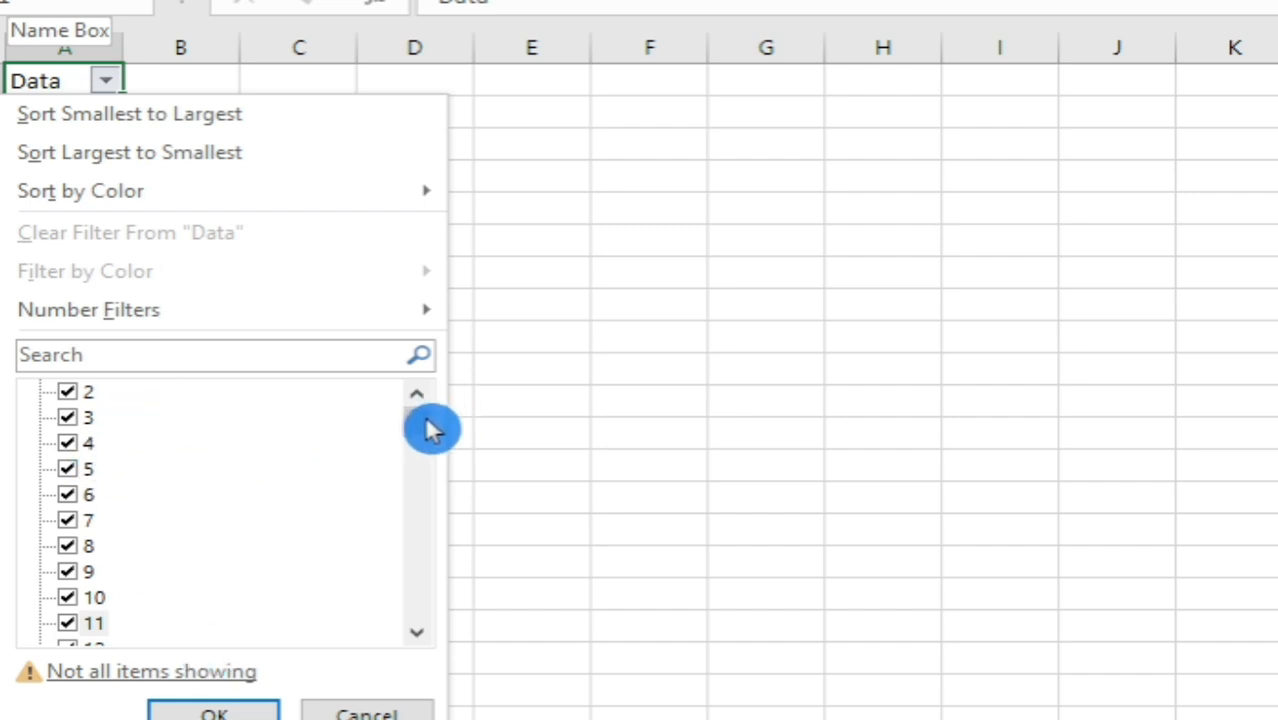
left_click_drag(428, 428, 436, 622)
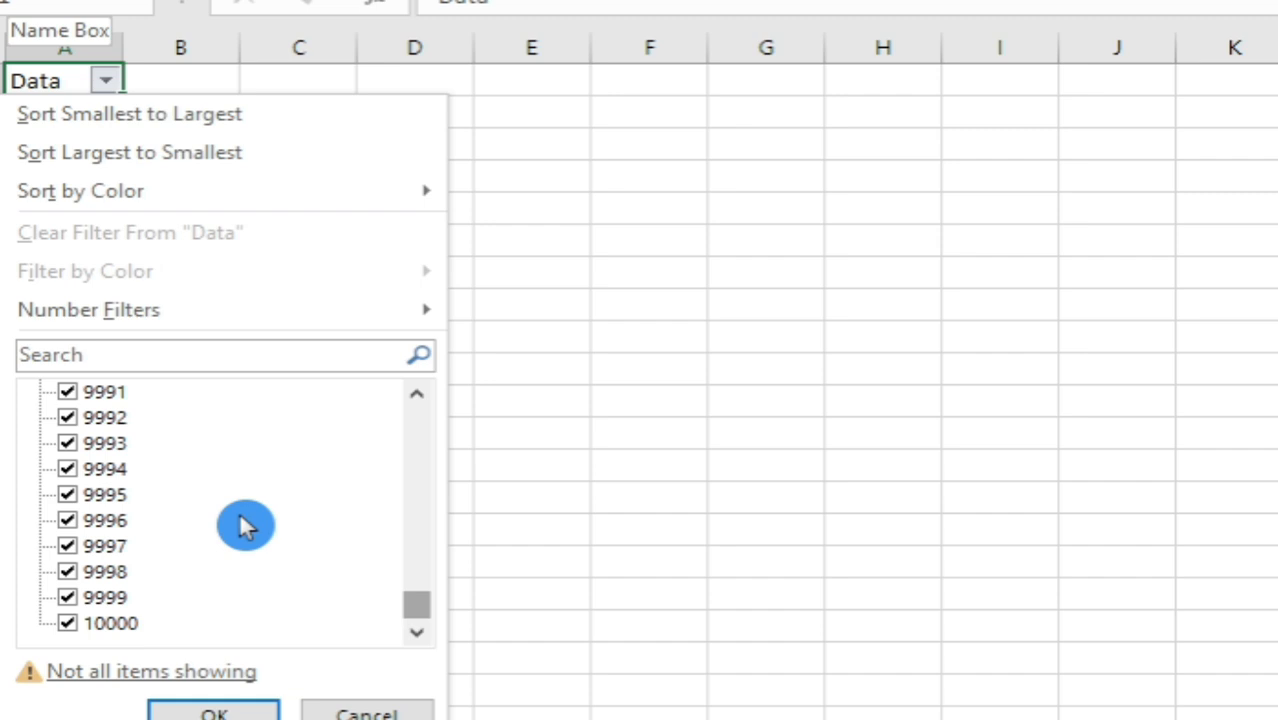
- Close the filter list, switch to the NewData sheet and remove the filter from its header row
left_click(367, 712)
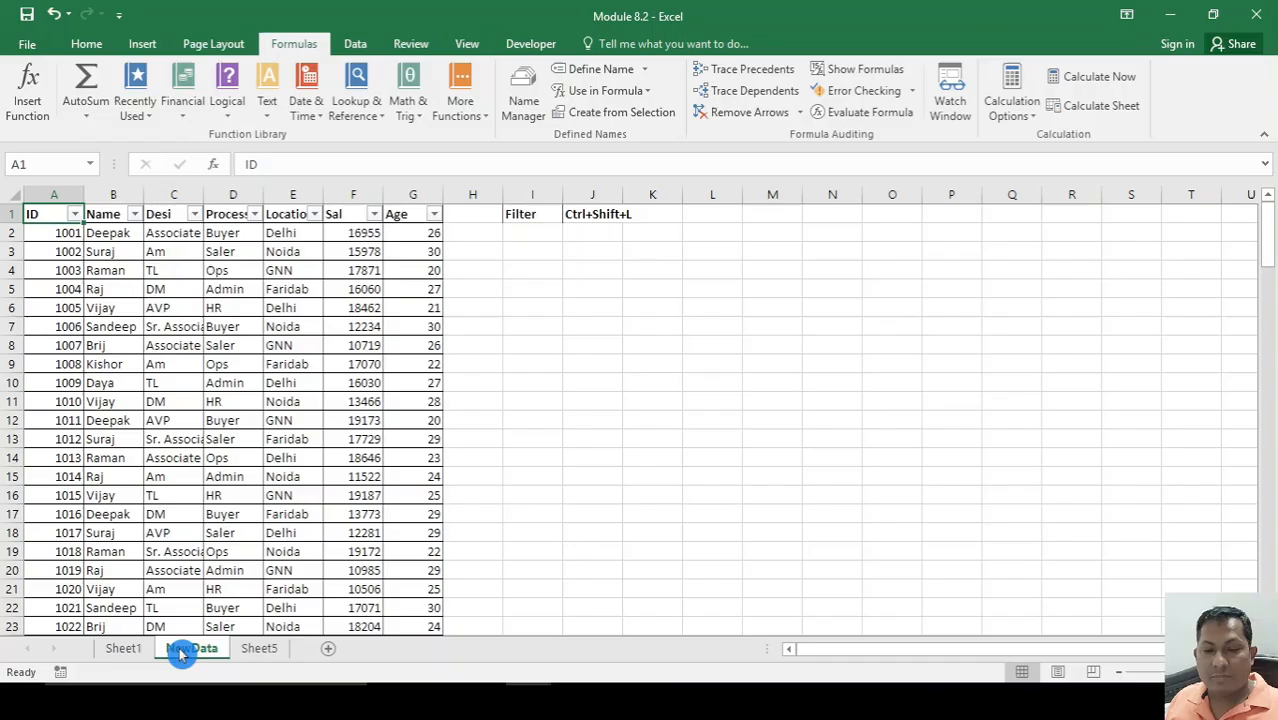
left_click(185, 648)
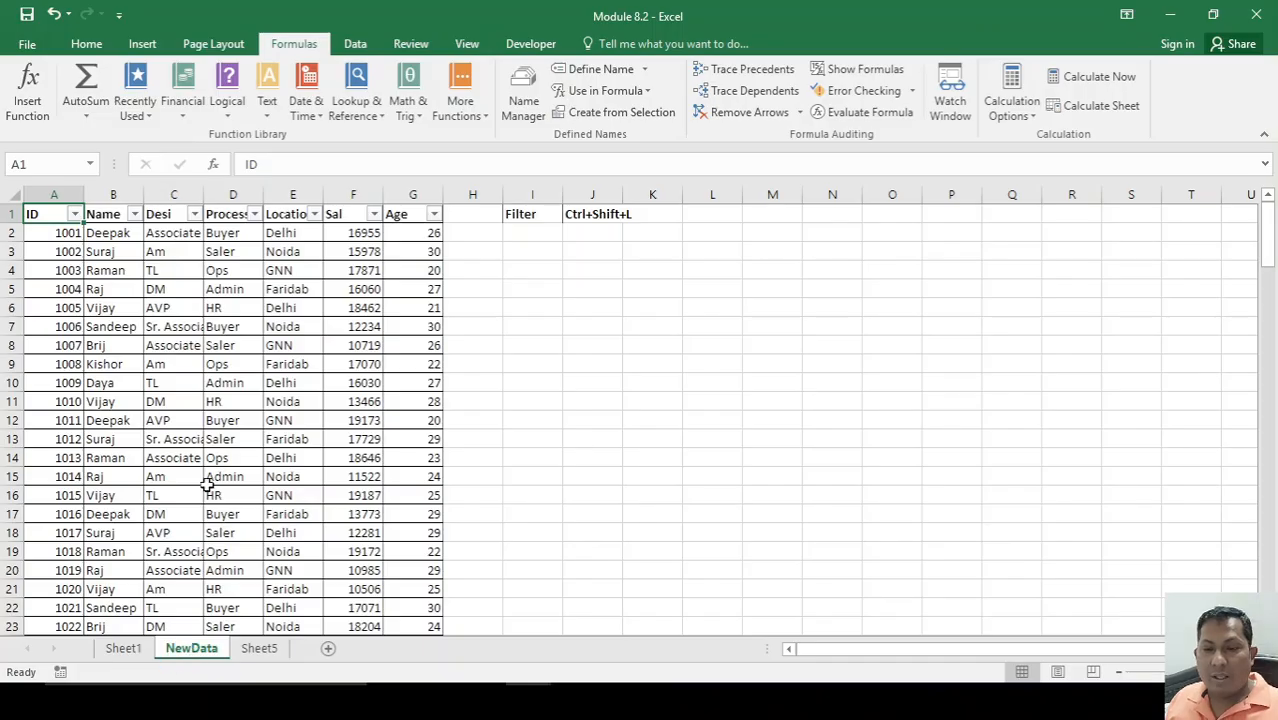
left_click(218, 398)
key("ctrl+Up")
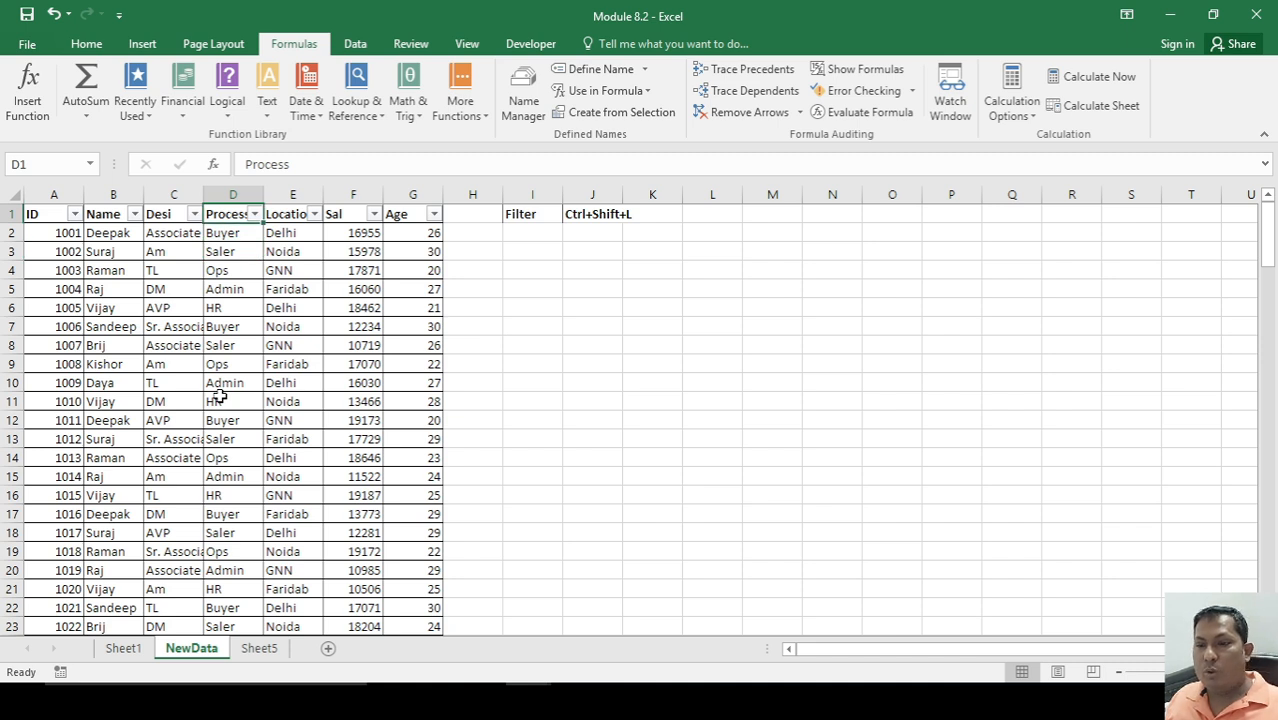
key("Right")
key("Right")
key("Right")
key("Right")
key("Right")
key("Left")
key("Home")
key("ctrl+shift+l")
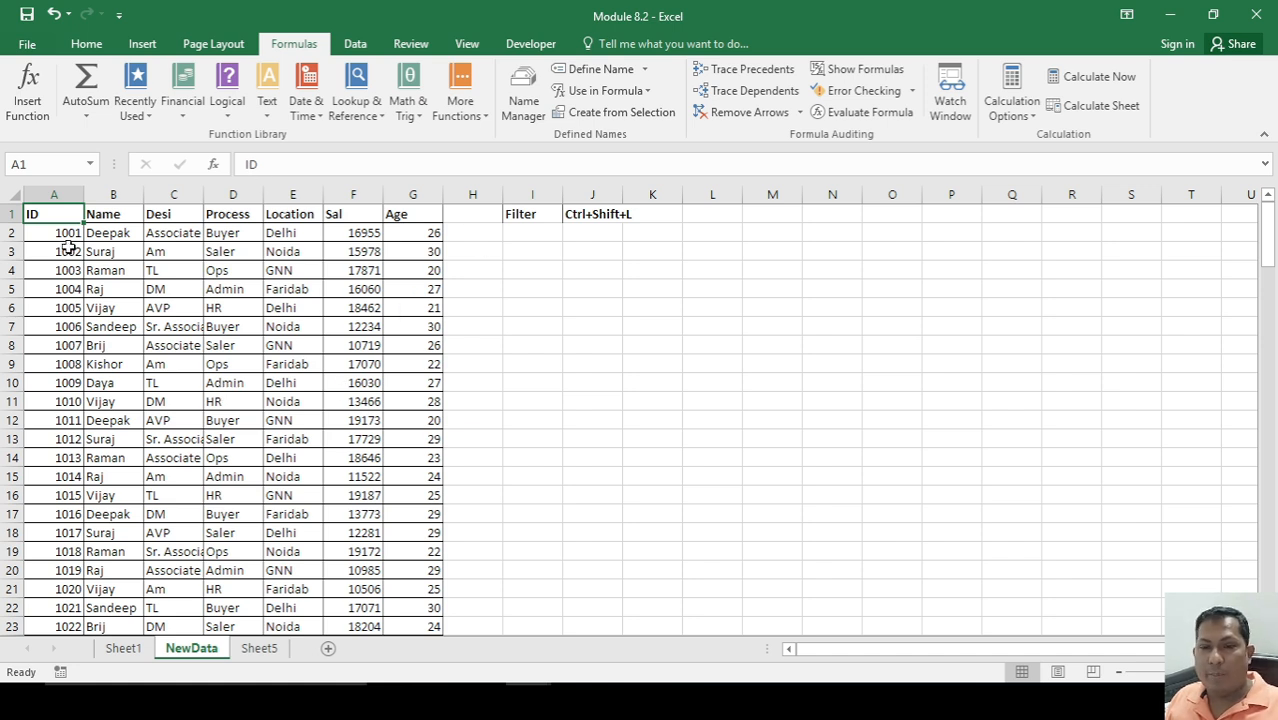
- Toggle the Filter command on the NewData table several times, leaving the filter applied to the header row
left_click(357, 50)
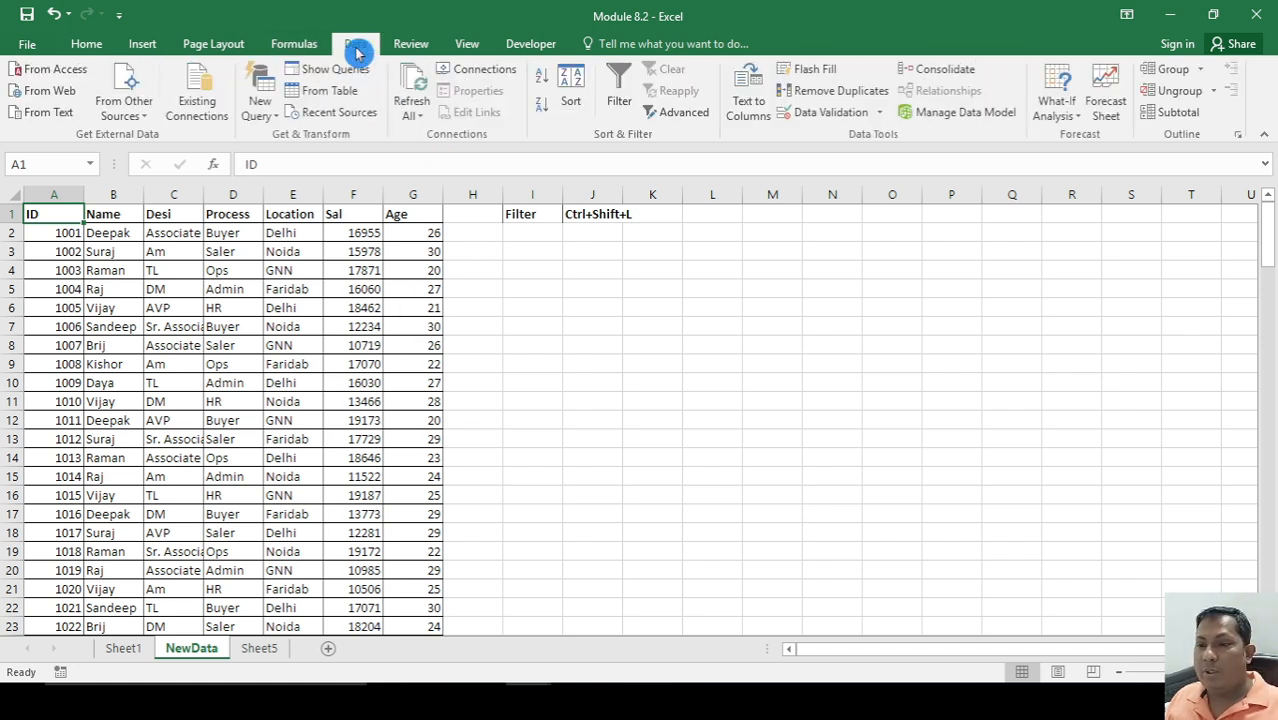
left_click(619, 92)
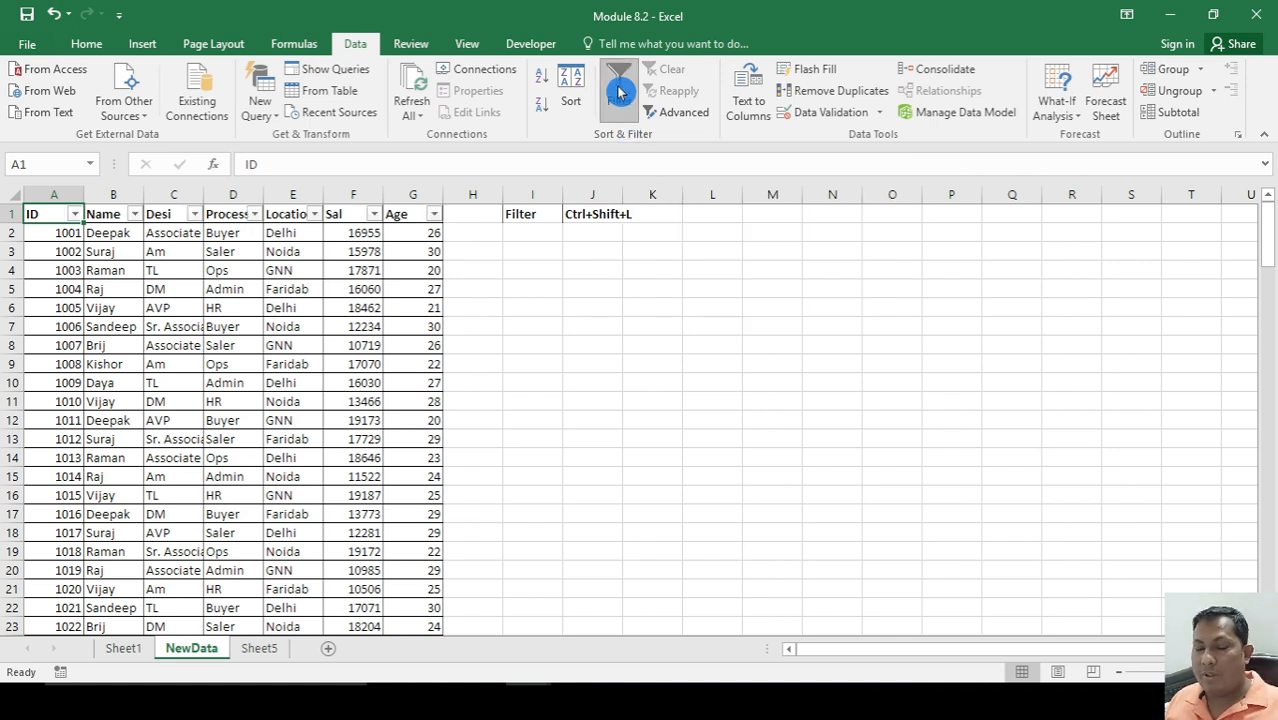
left_click(619, 92)
left_click(619, 92)
left_click(619, 92)
left_click(619, 92)
left_click(619, 92)
left_click(619, 92)
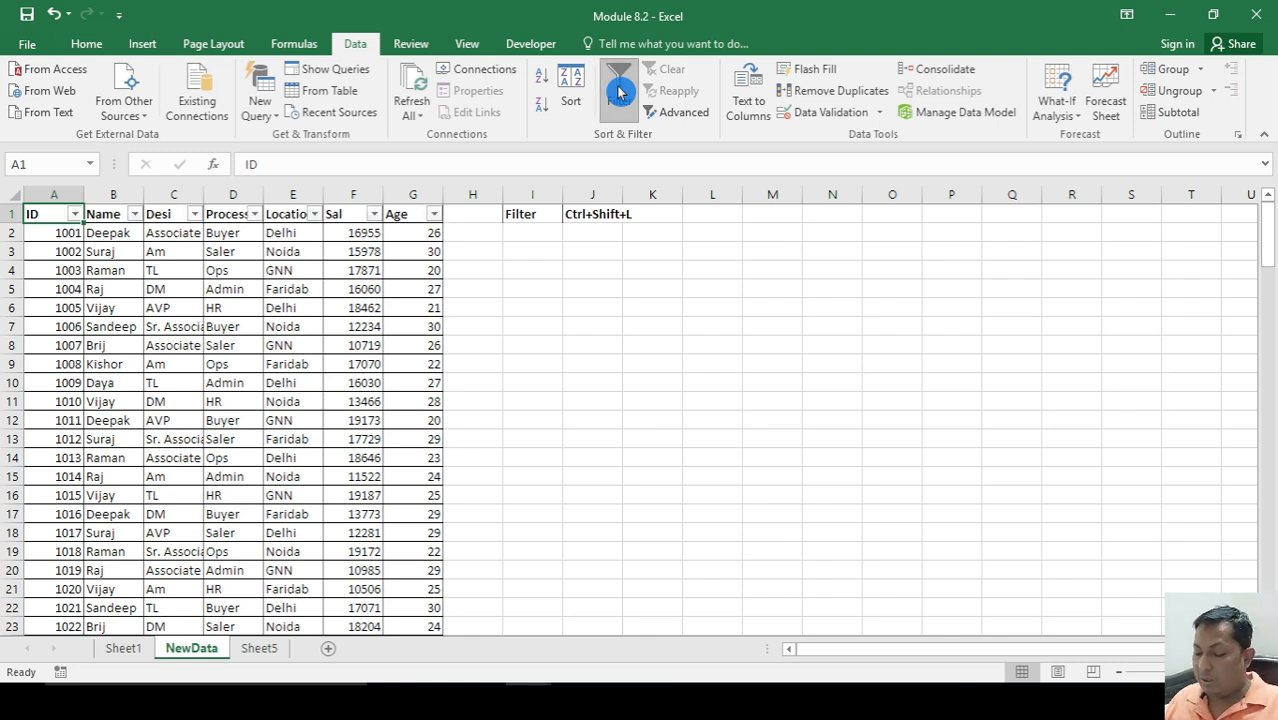
- Filter the Location column to show only Delhi
key("Right")
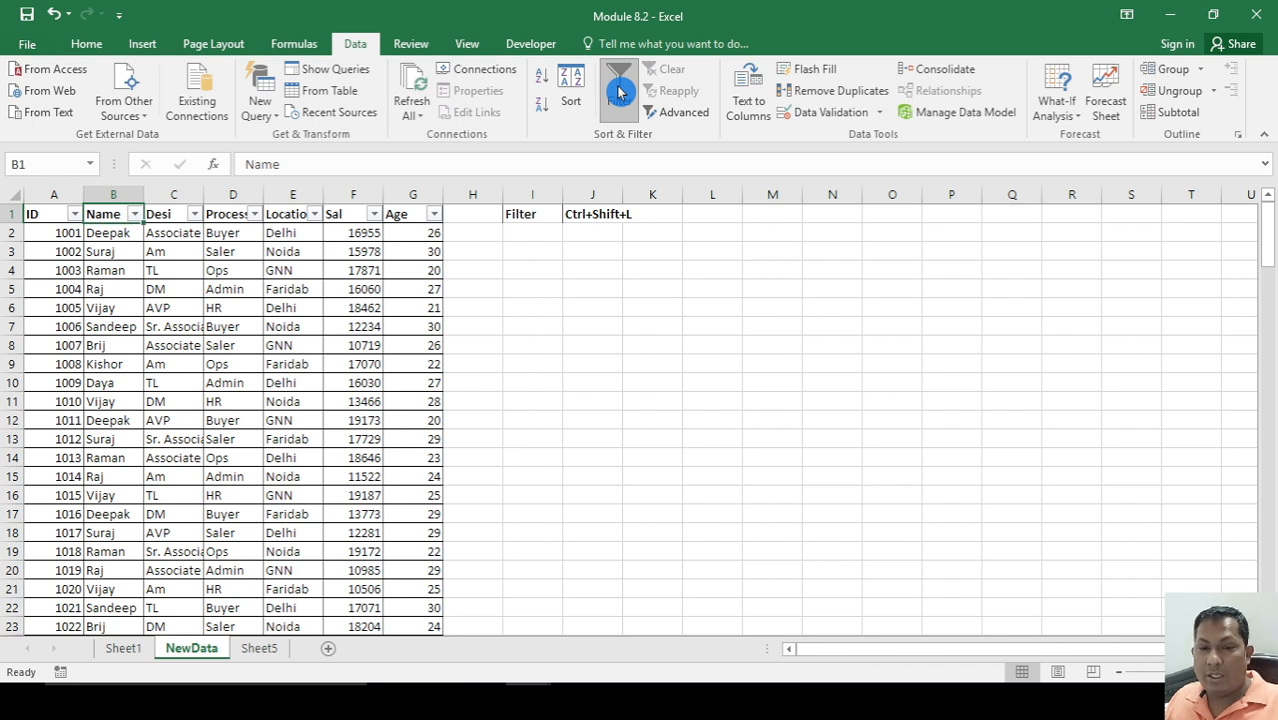
key("Right")
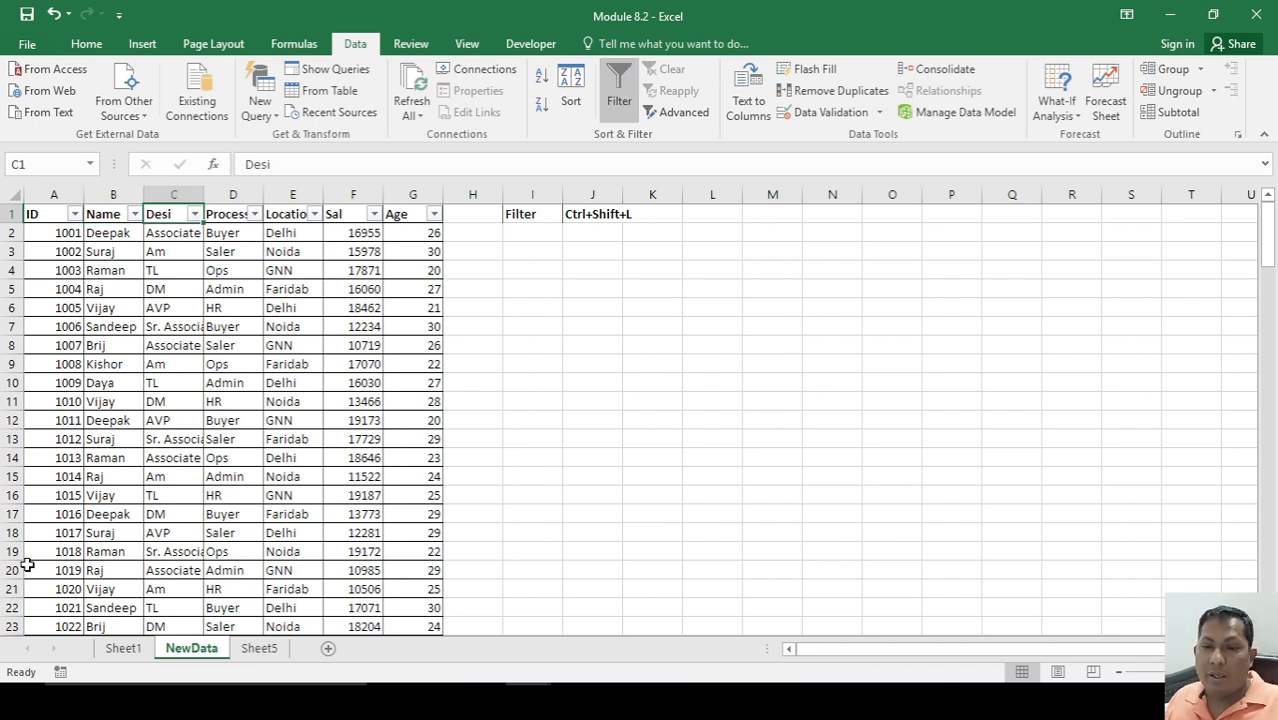
key("Right")
key("Right")
key("alt+Down")
key("Down")
key("Down")
key("Down")
key("Down")
key("Down")
key("Down")
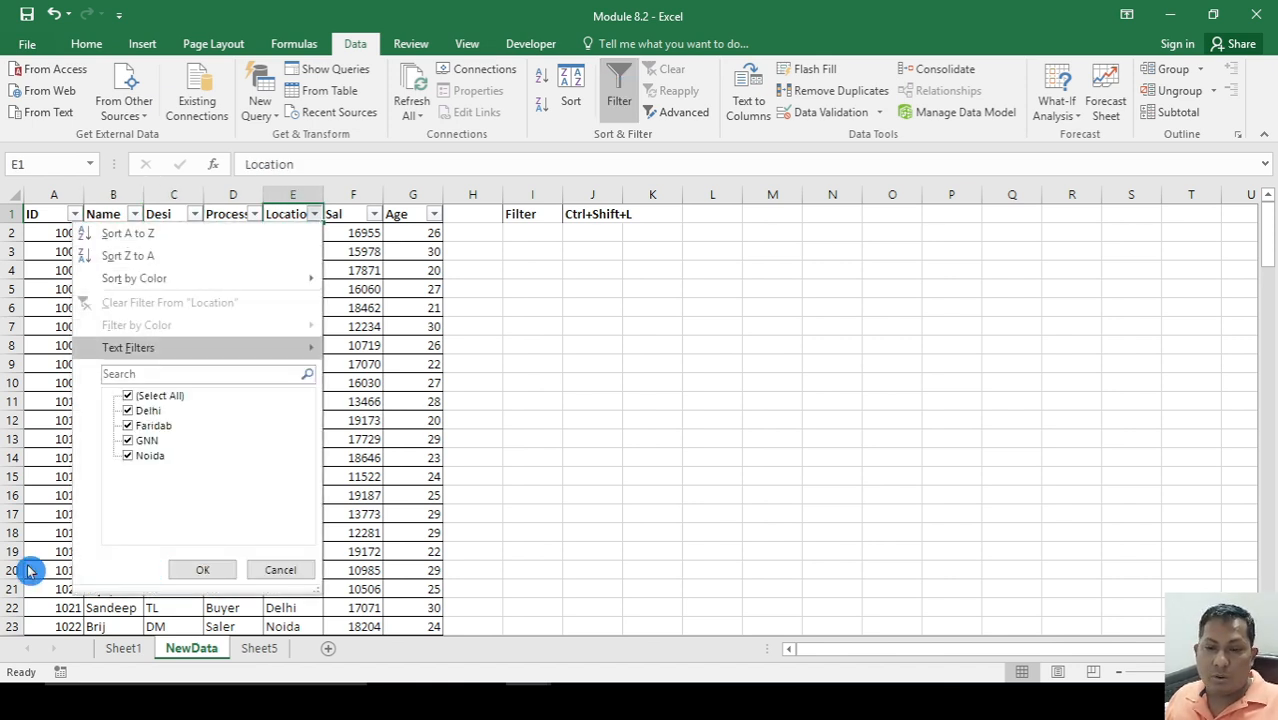
key("space")
key("Down")
key("space")
key("Return")
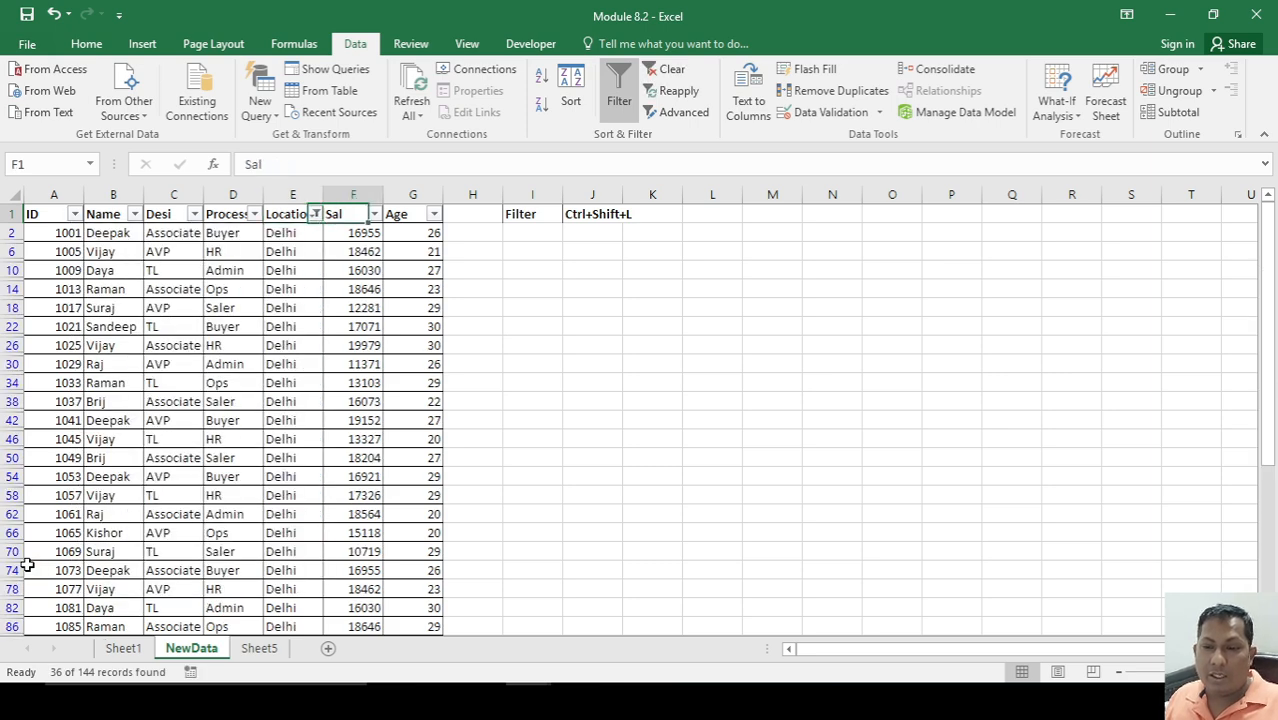
- Filter the Process column to show only Buyer
key("Left")
key("alt+Down")
key("Down")
key("Down")
key("Down")
key("Down")
key("Down")
key("Down")
key("space")
key("Down")
key("Down")
key("space")
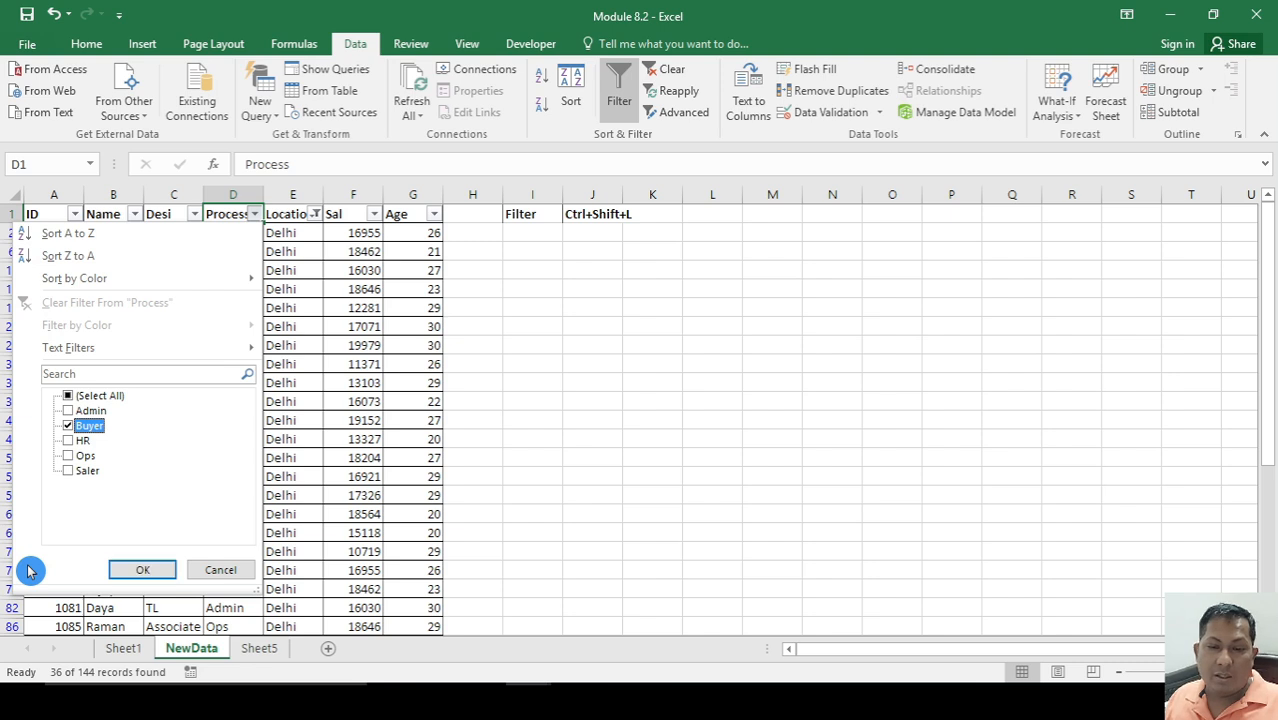
key("Return")
- Examine the Sal values of the filtered Delhi buyer records
key("Down")
key("Right")
key("Right")
key("Down")
key("ctrl+Down")
key("Up")
key("Up")
key("Up")
key("Up")
key("Up")
key("Up")
key("Down")
key("Down")
key("Down")
key("Down")
key("Down")
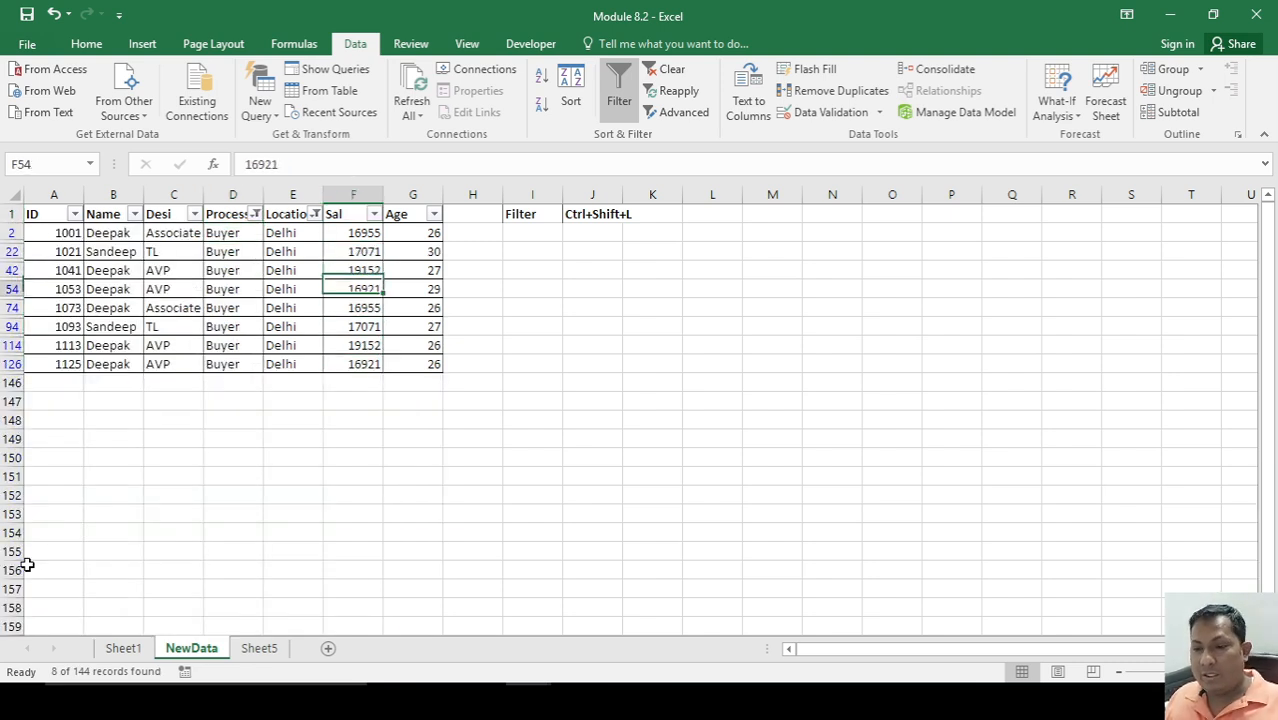
key("ctrl+Up")
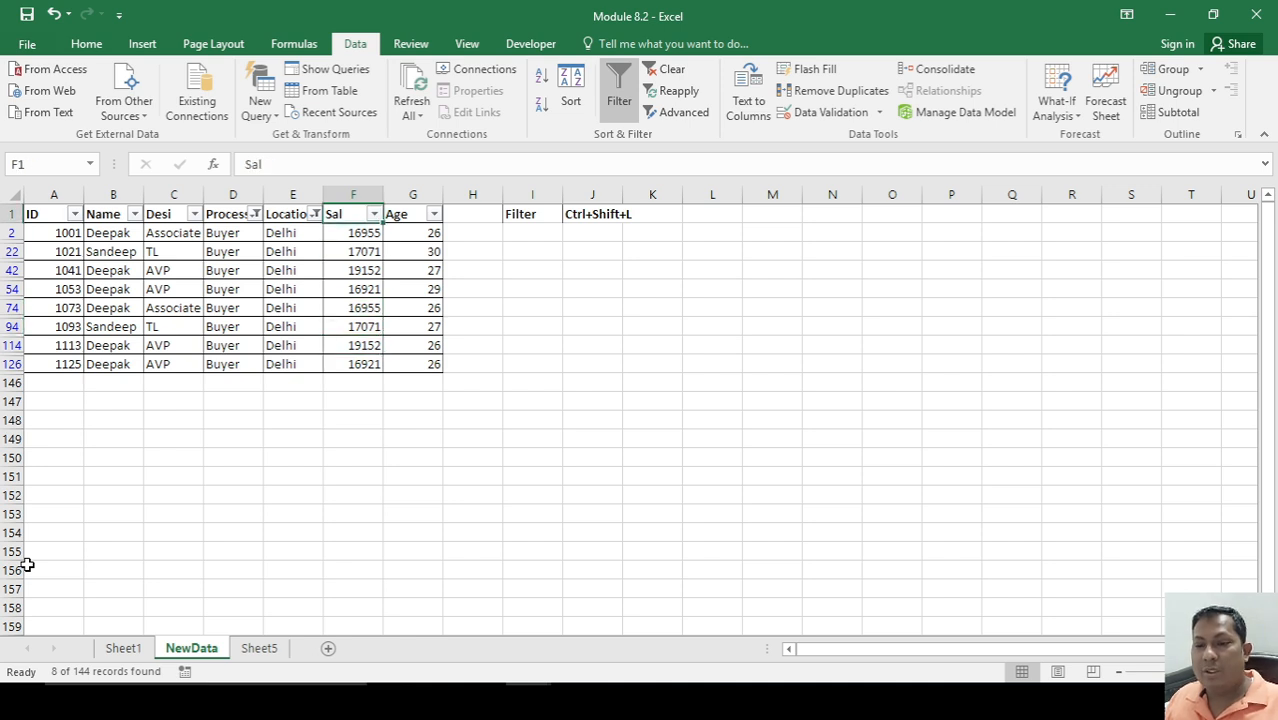
- Examine the Age values of the filtered Delhi buyer records
key("Right")
key("Down")
key("Down")
key("Down")
key("Down")
key("Left")
key("Left")
key("Left")
key("Right")
key("Right")
key("Right")
key("Right")
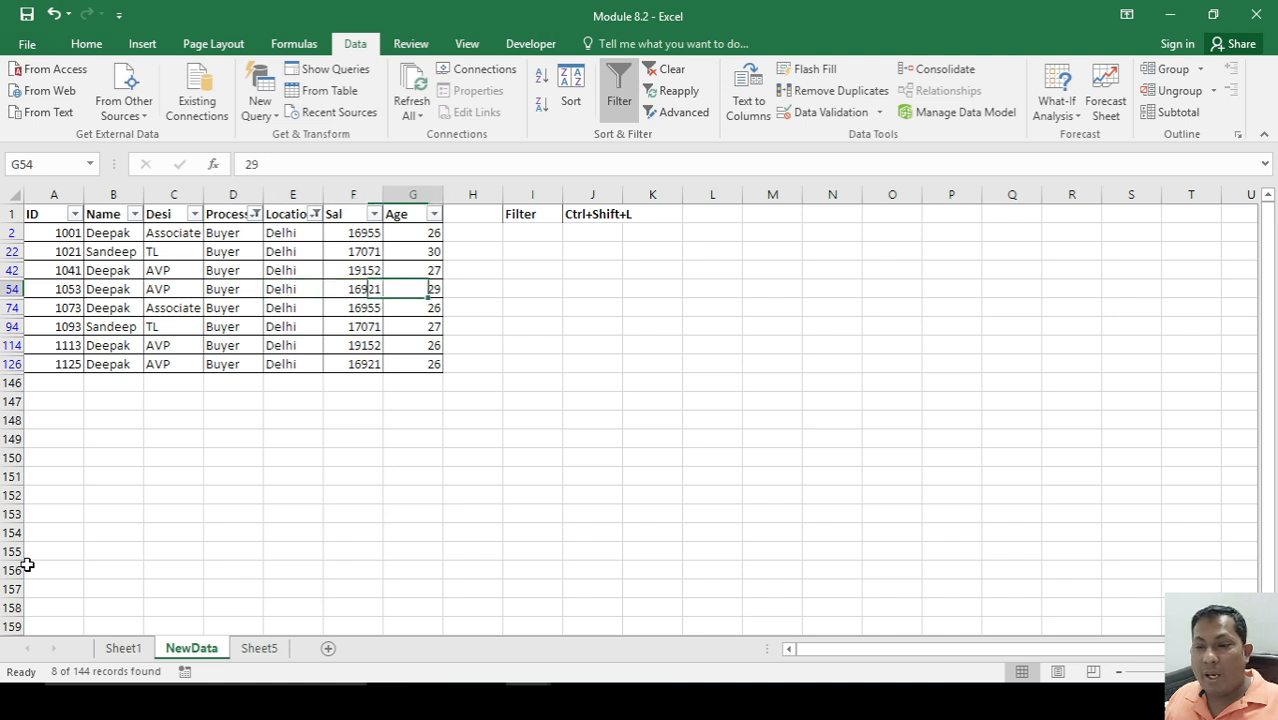
key("Up")
key("Up")
key("Up")
key("Down")
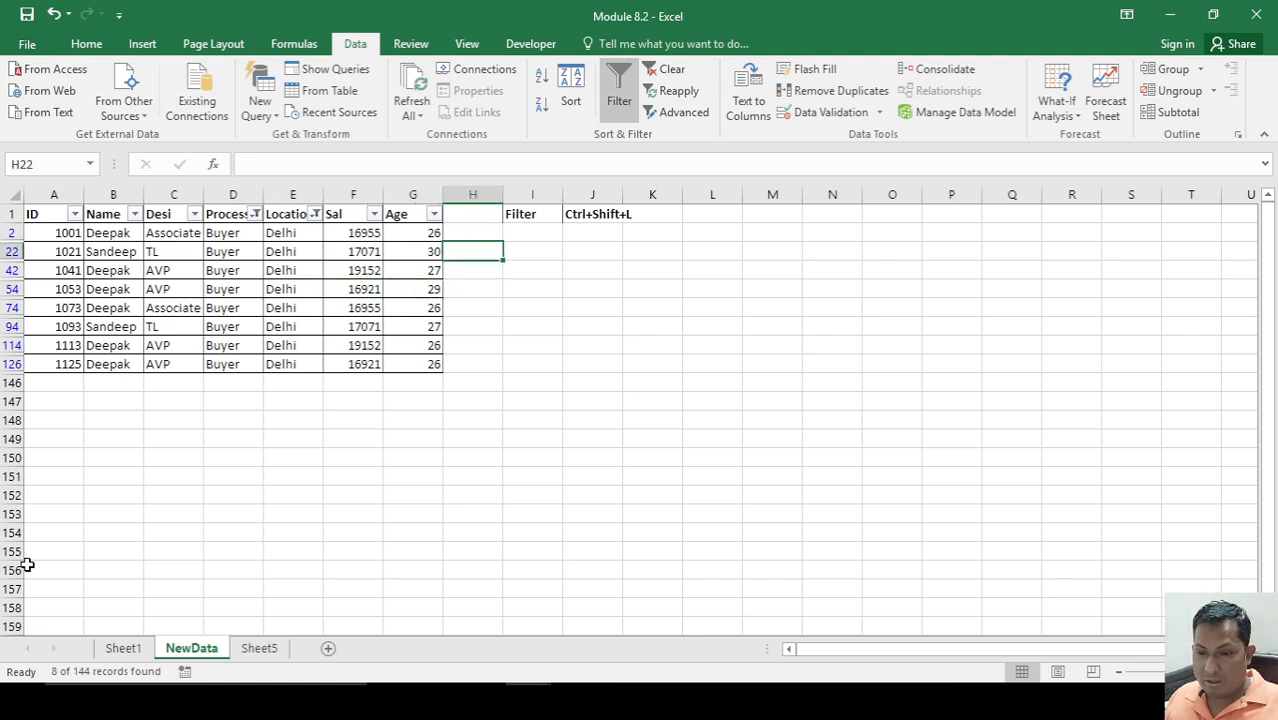
key("Down")
key("Left")
key("Up")
key("Down")
key("Down")
key("Down")
key("Down")
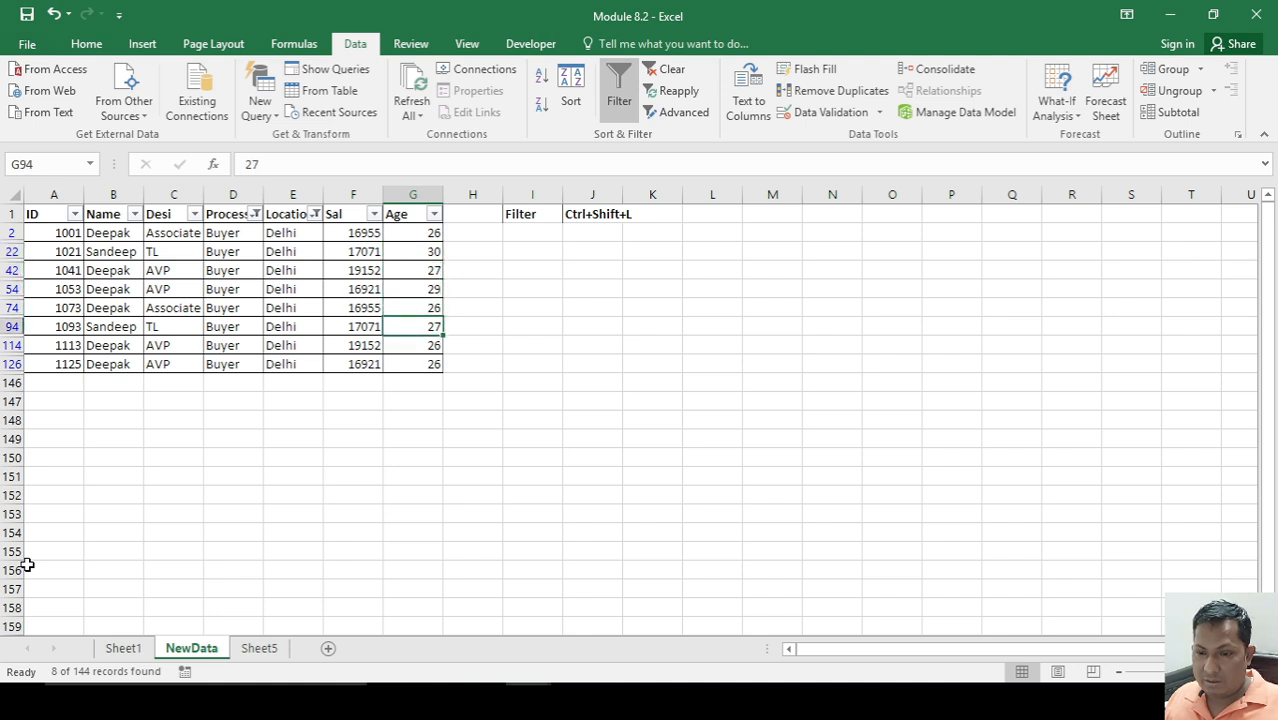
key("Up")
key("Up")
key("Down")
key("Down")
key("Down")
- Apply a Greater Than number filter to the Age column with the value 27
key("ctrl+Up")
key("alt+Down")
key("Down")
key("Down")
key("Down")
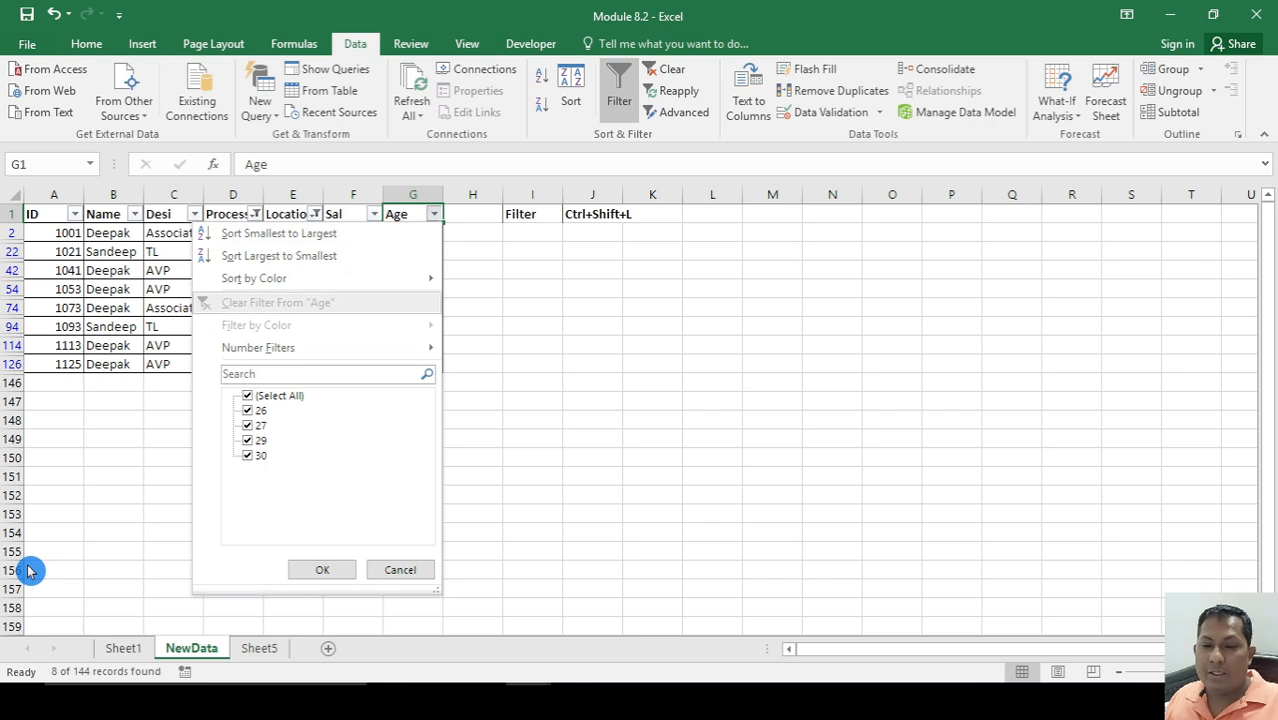
key("Right")
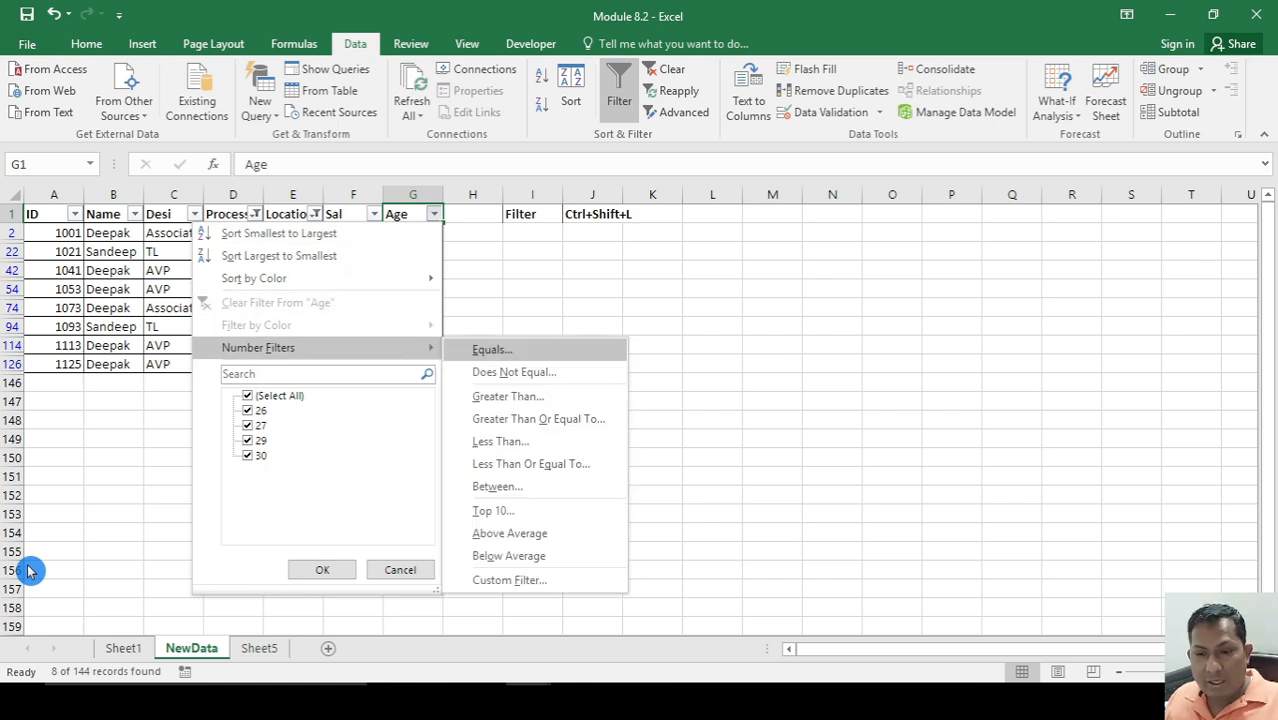
key("Down")
key("Down")
key("Down")
key("Down")
key("Down")
key("Down")
key("Down")
key("Down")
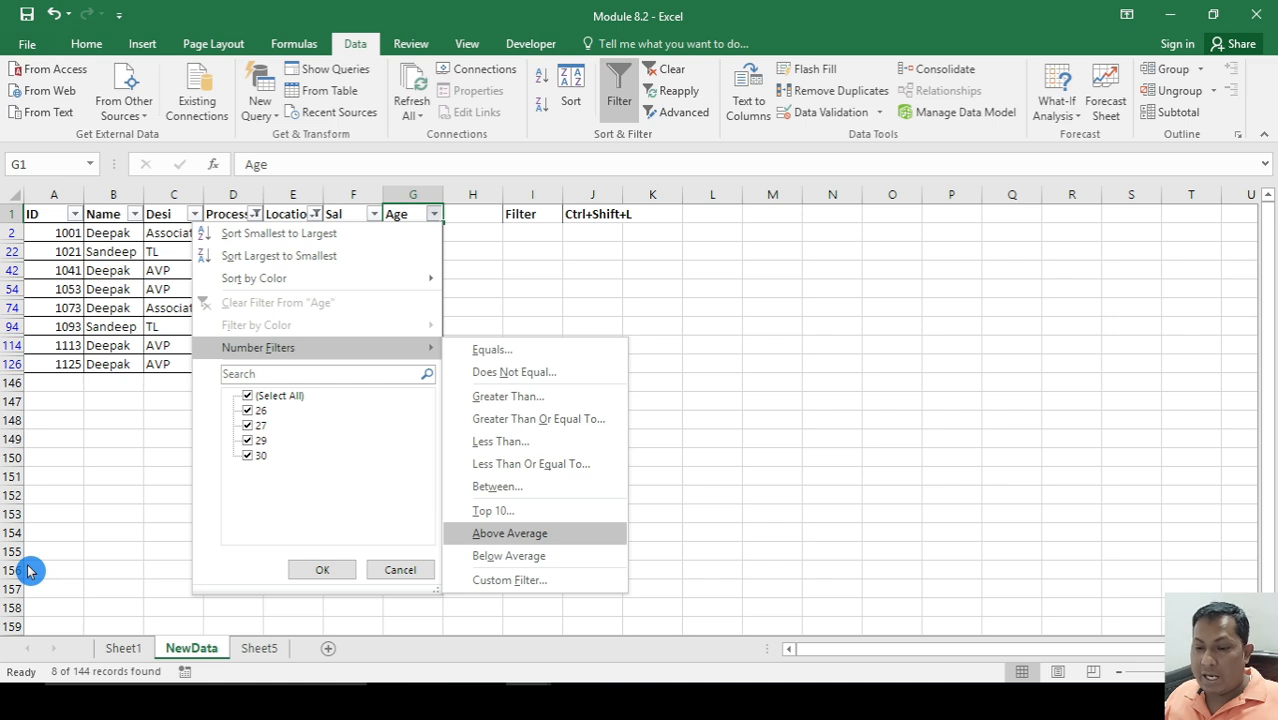
key("Up")
key("Up")
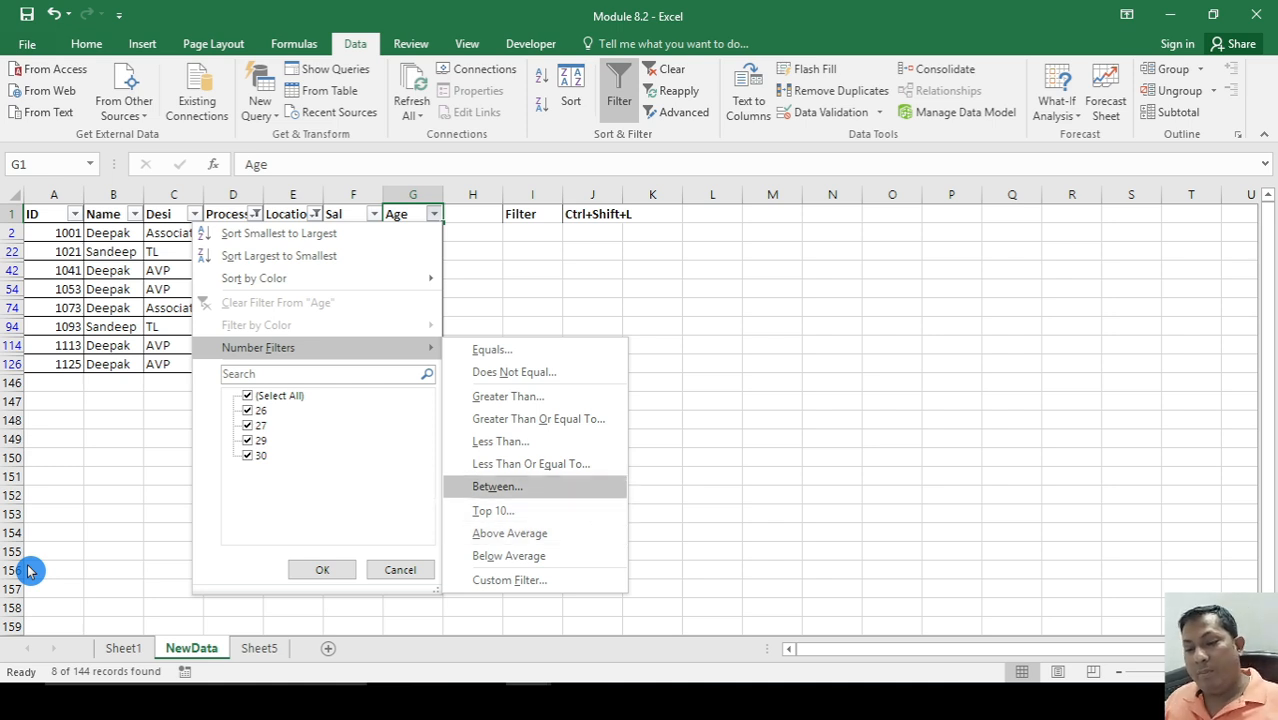
key("Up")
key("Up")
key("Up")
key("Up")
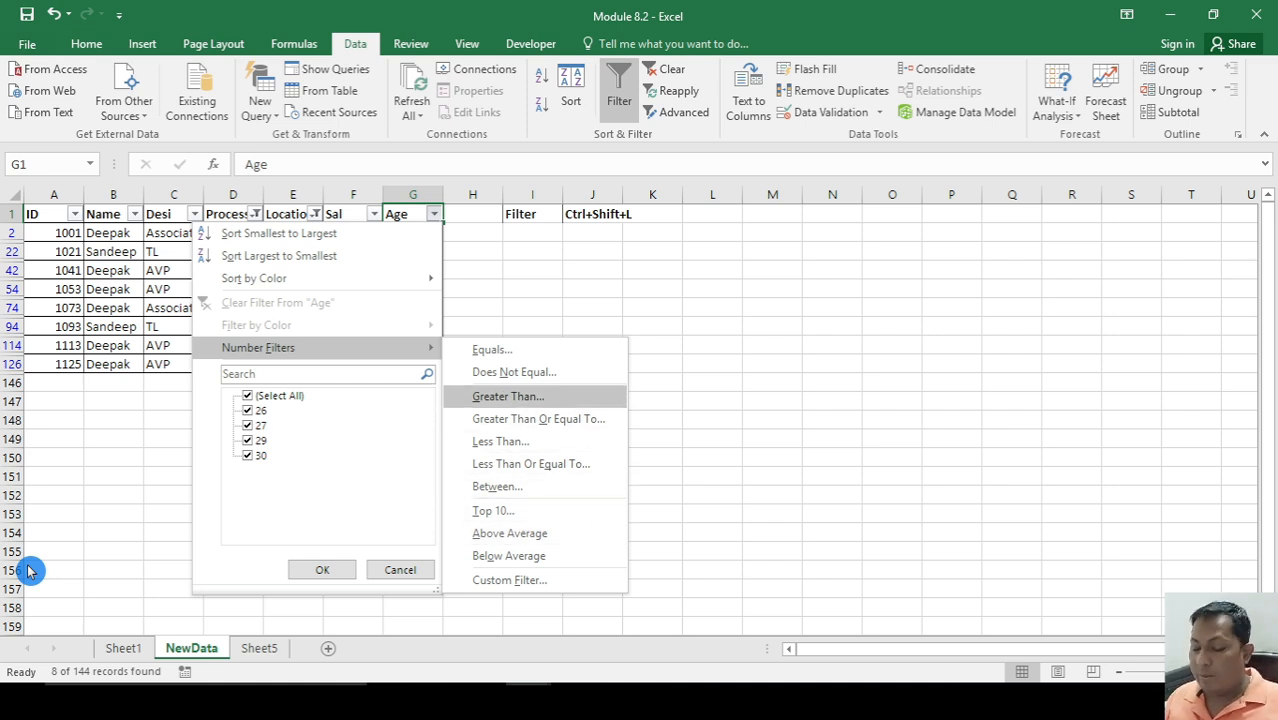
key("Return")
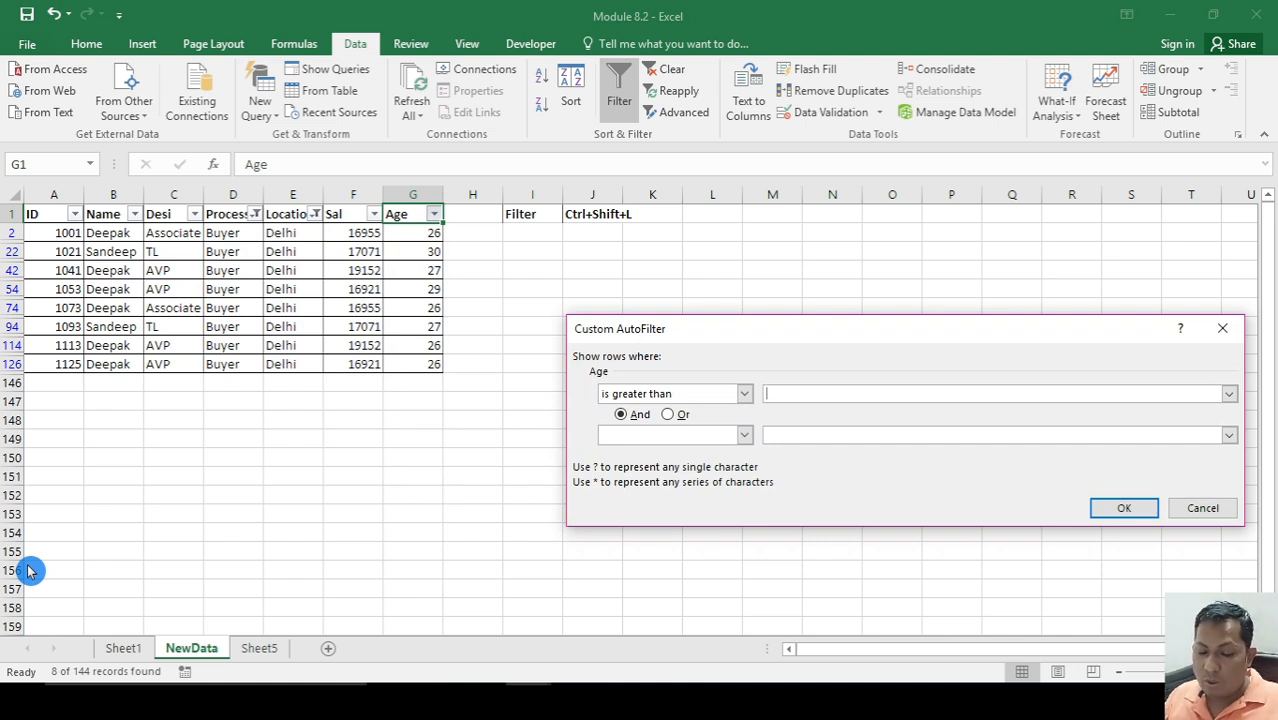
type("27")
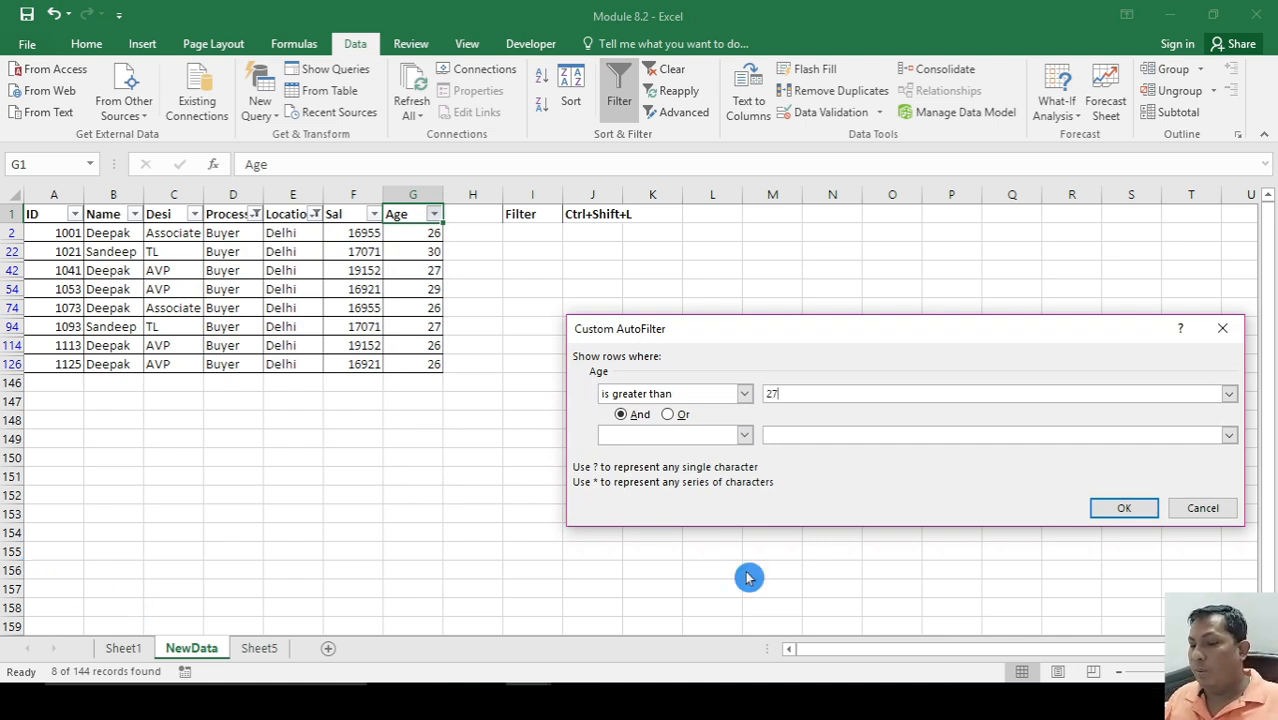
left_click(1130, 506)
- Check the remaining records against the Process, Location and Age filters
key("Down")
key("Left")
key("Left")
key("Left")
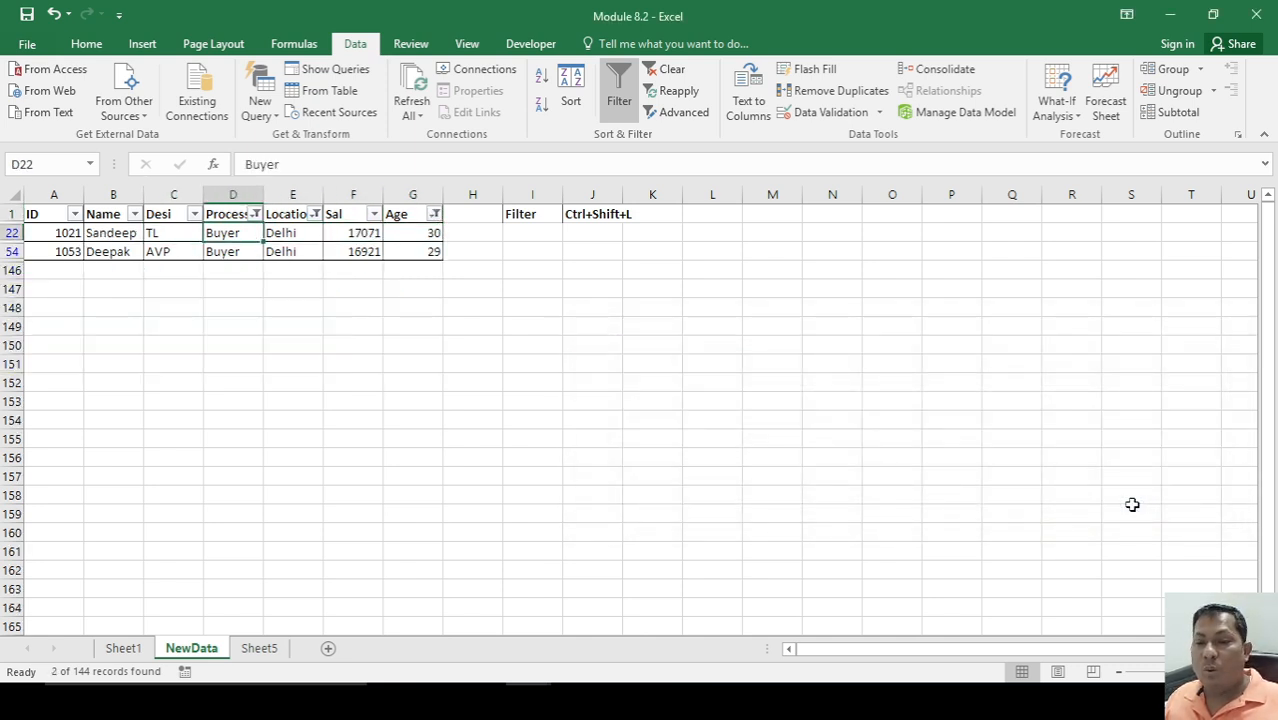
key("shift+Right")
key("shift+Right")
key("shift+Right")
key("shift+Down")
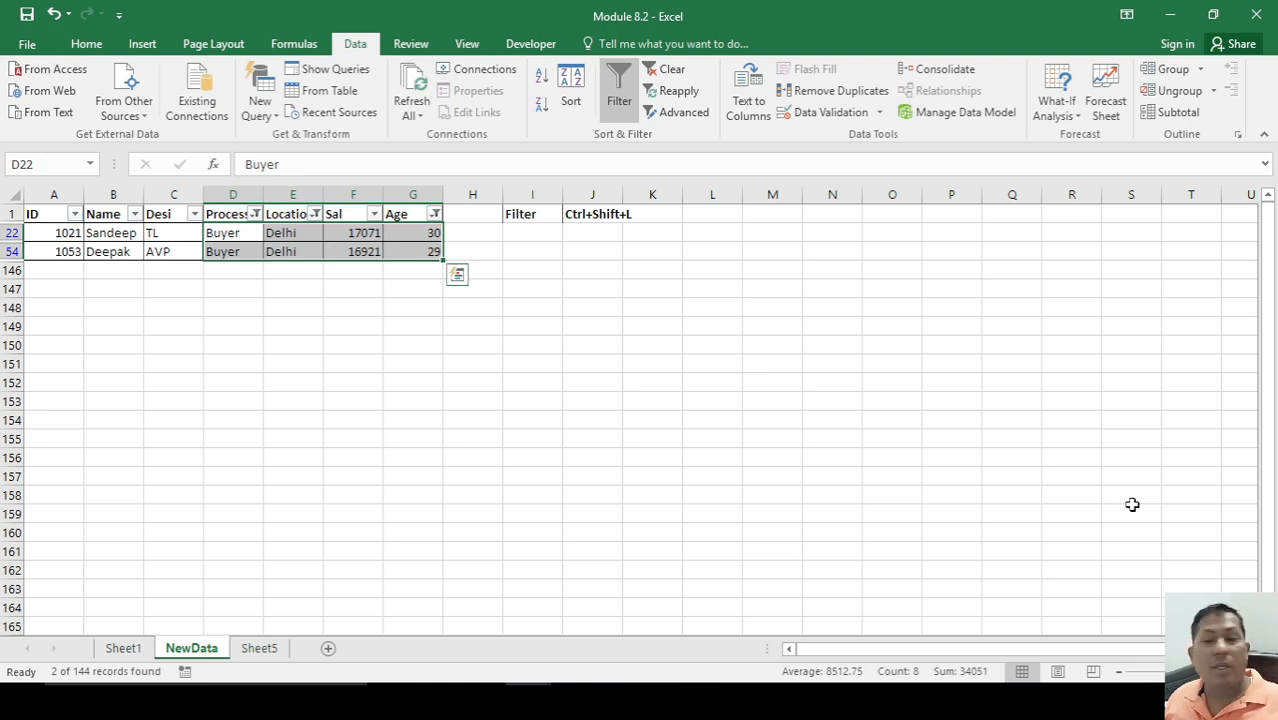
key("Right")
key("Left")
key("Left")
key("Right")
key("Right")
key("Right")
key("Right")
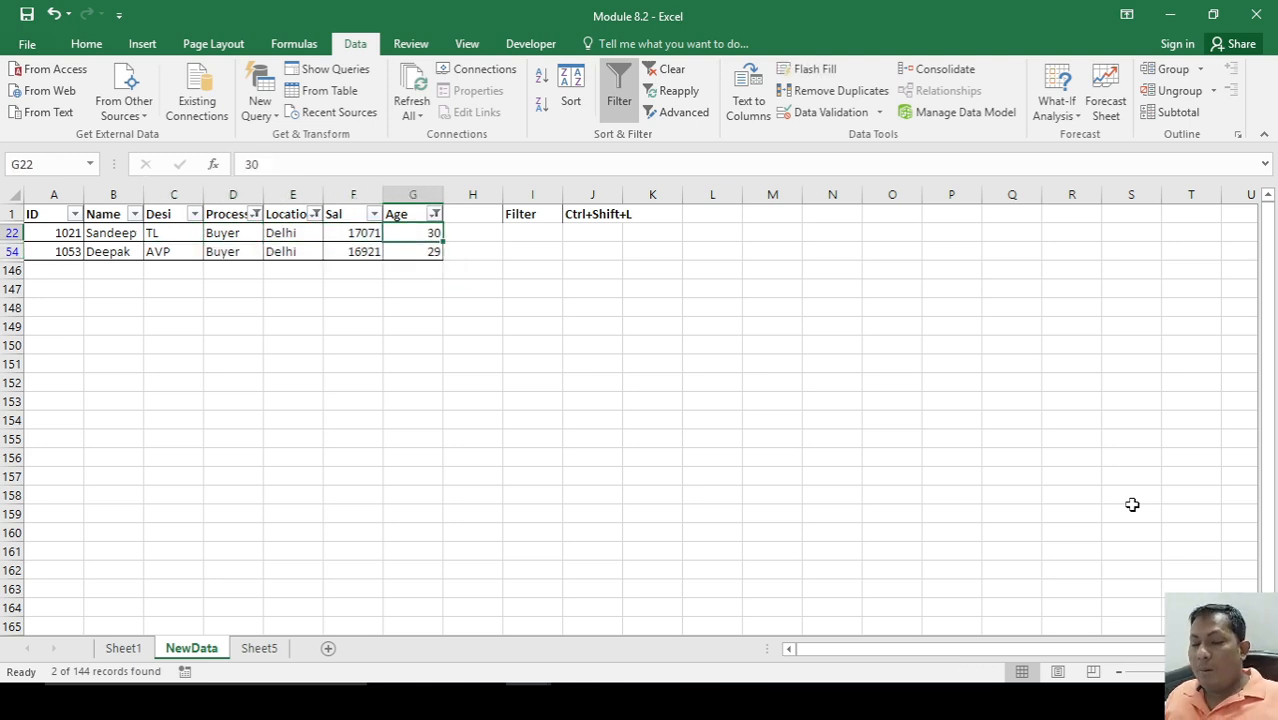
key("Down")
key("Up")
key("Up")
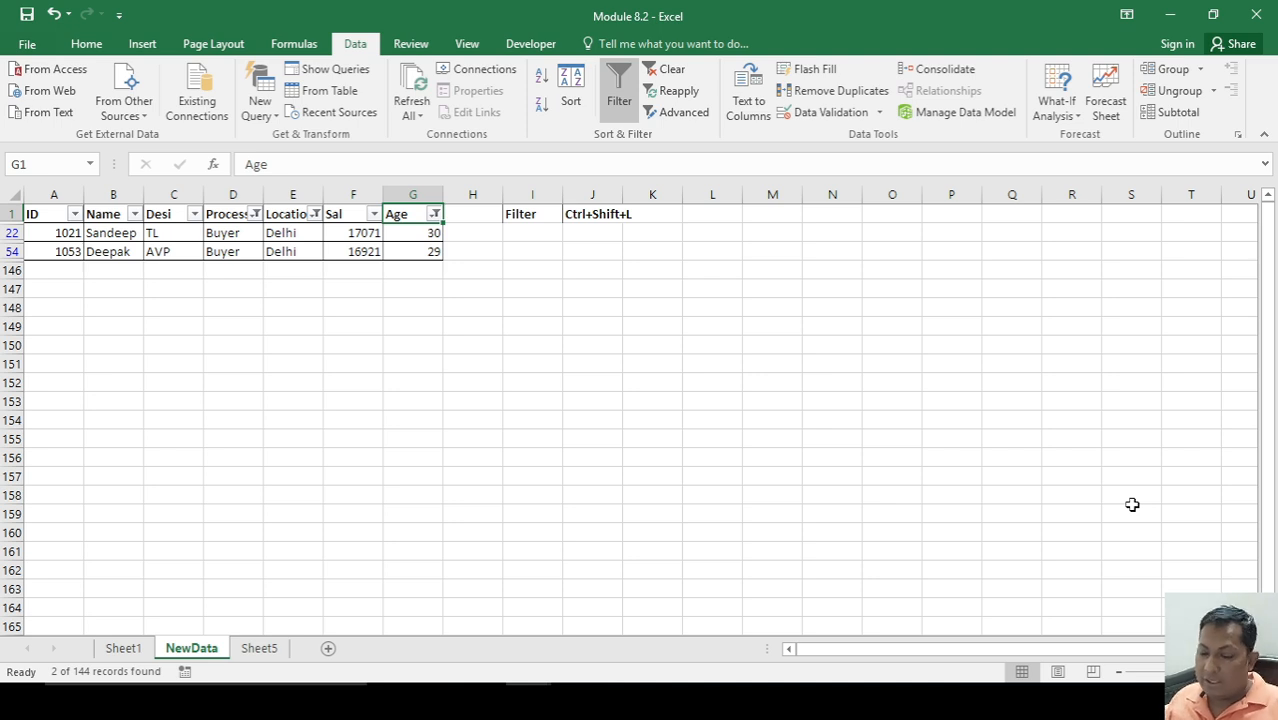
- Remove the filter from the whole table to show all records again
key("Left")
key("Left")
key("Left")
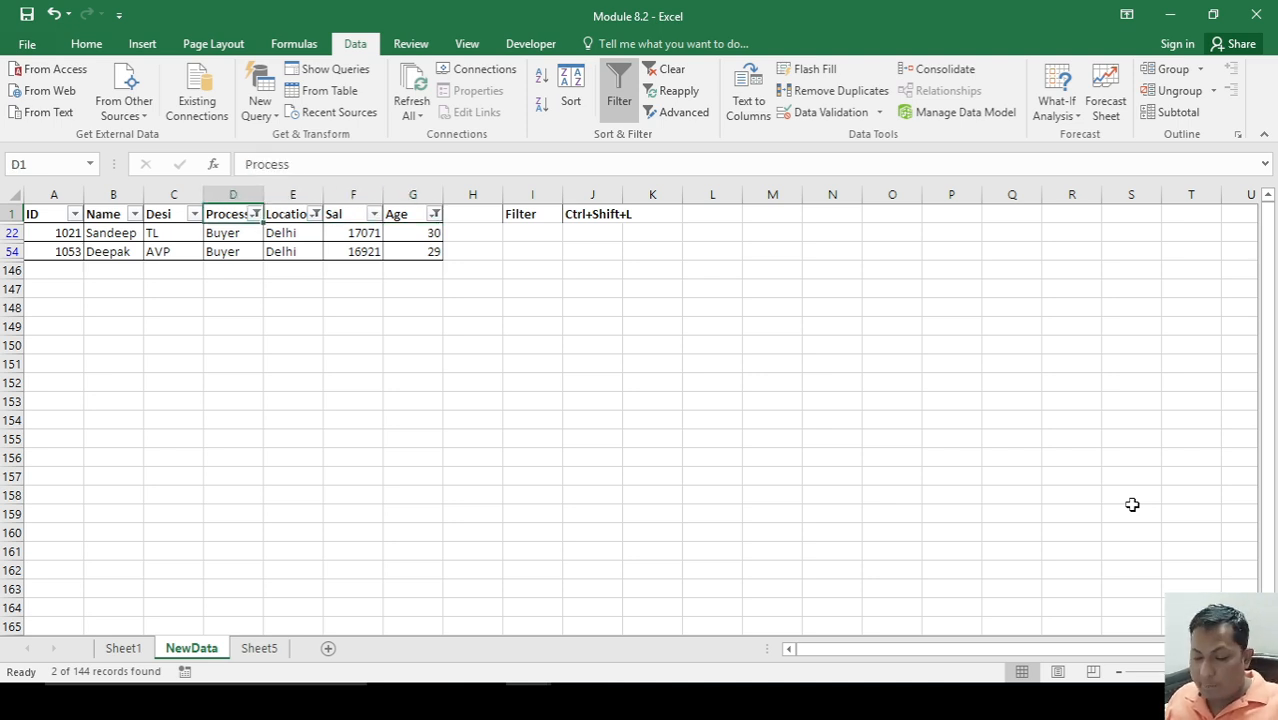
key("ctrl+shift+l")
- Look over the unfiltered records across the Process to Age columns and return to the ID header in A1
key("Down")
key("Down")
key("Down")
key("Down")
key("Down")
key("Down")
key("Down")
key("Down")
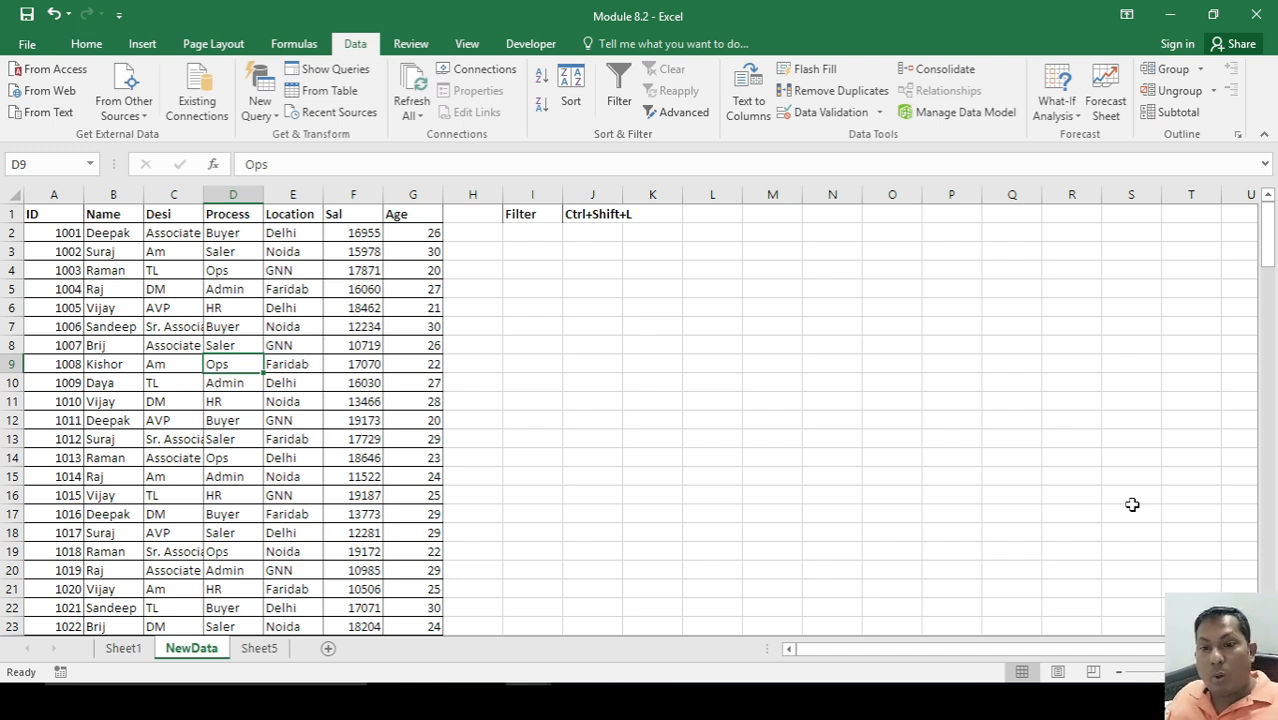
key("Right")
key("Right")
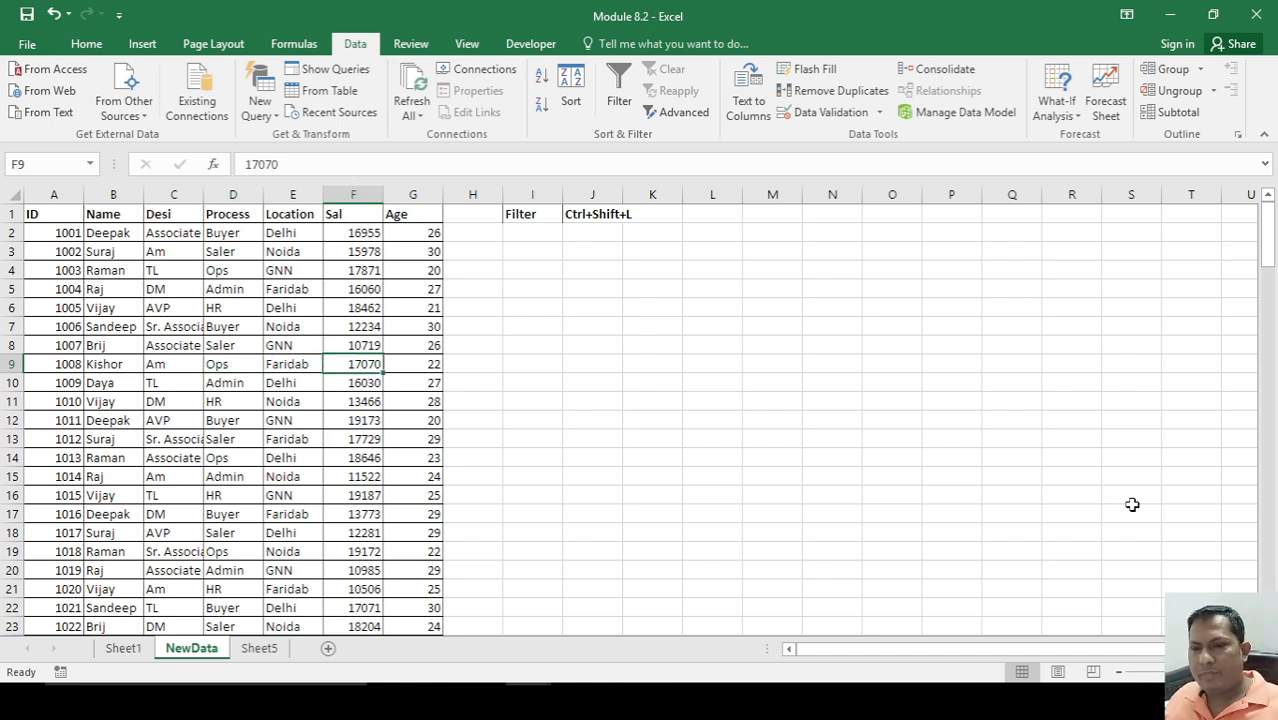
key("Right")
key("Right")
key("ctrl+Left")
key("ctrl+Left")
key("ctrl+Up")
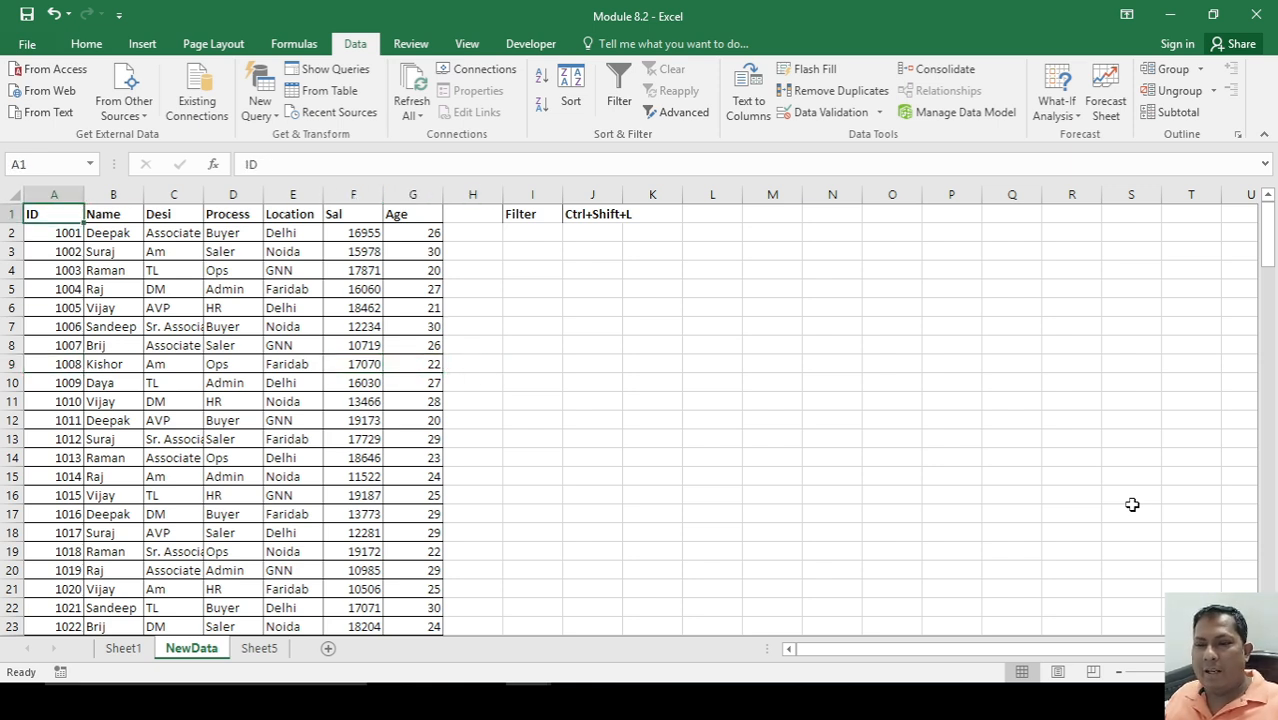
- Enter the heading Advance Filter in cell L1, beside the existing Filter shortcut notes
key("Right")
key("Right")
key("Right")
key("Right")
key("Right")
key("Right")
key("Right")
key("Right")
key("Right")
key("Right")
key("Right")
key("Right")
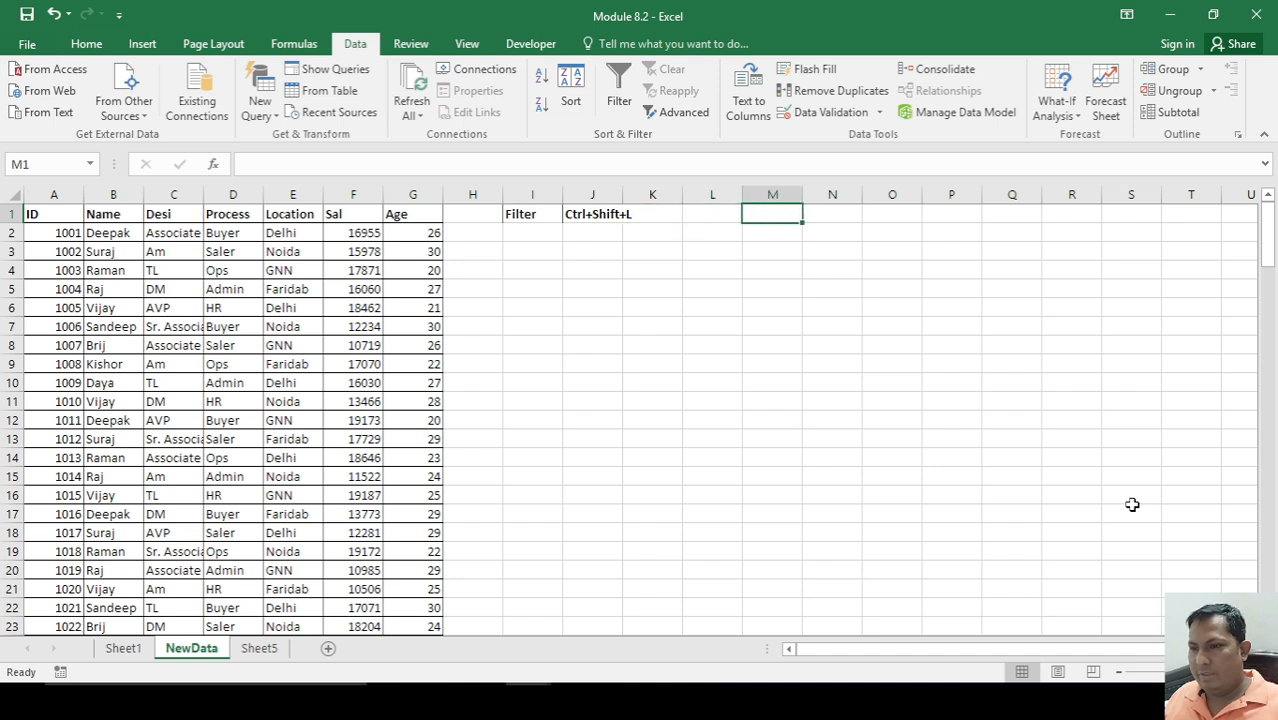
left_click(614, 89)
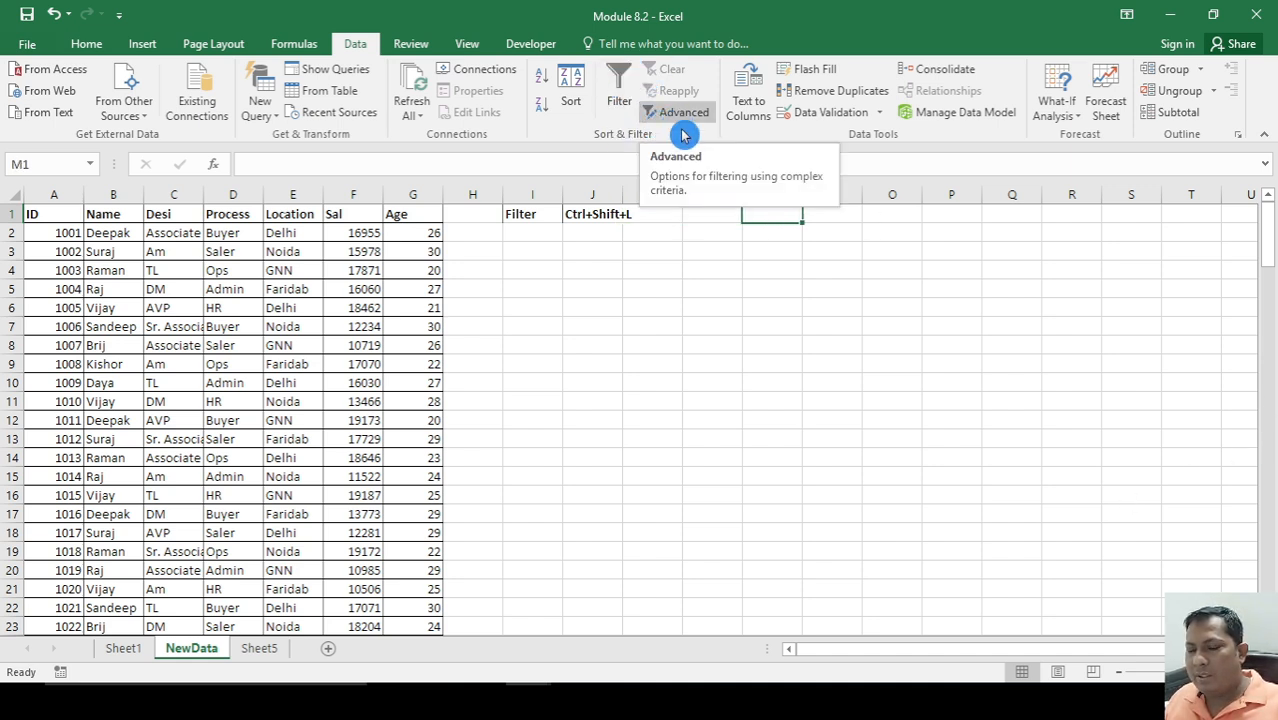
left_click(721, 217)
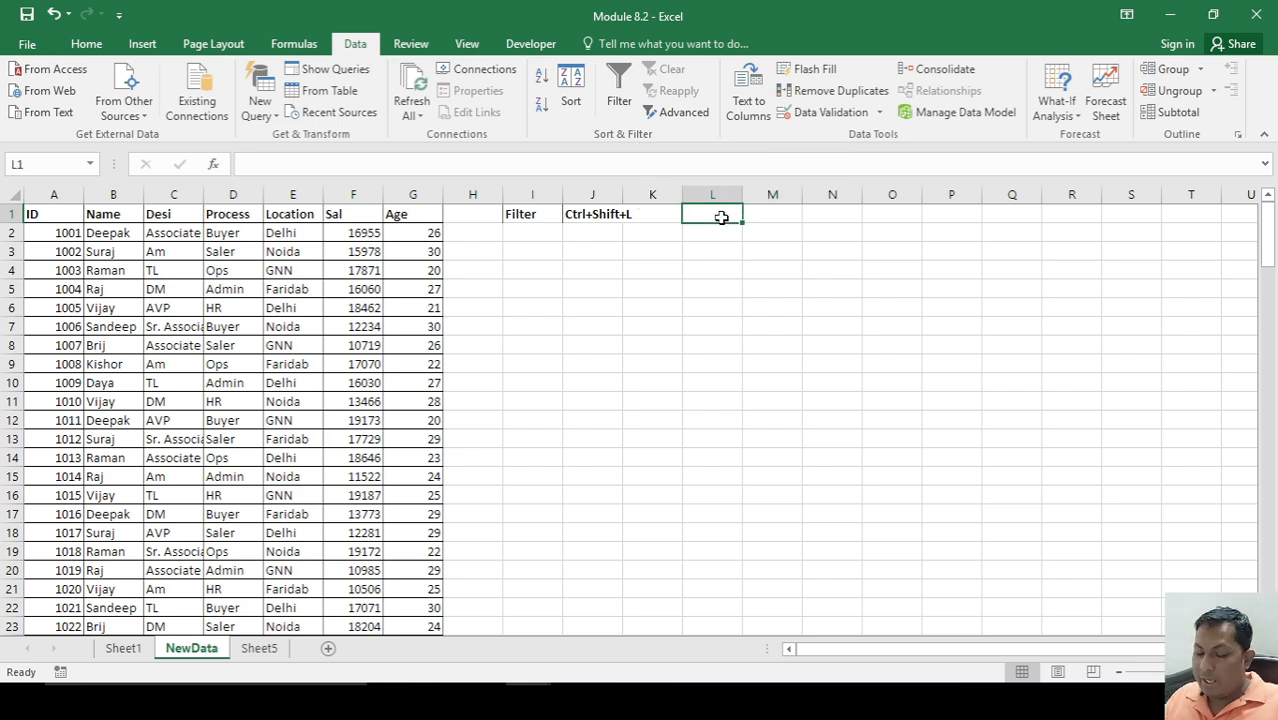
type("Ad")
key("BackSpace")
key("BackSpace")
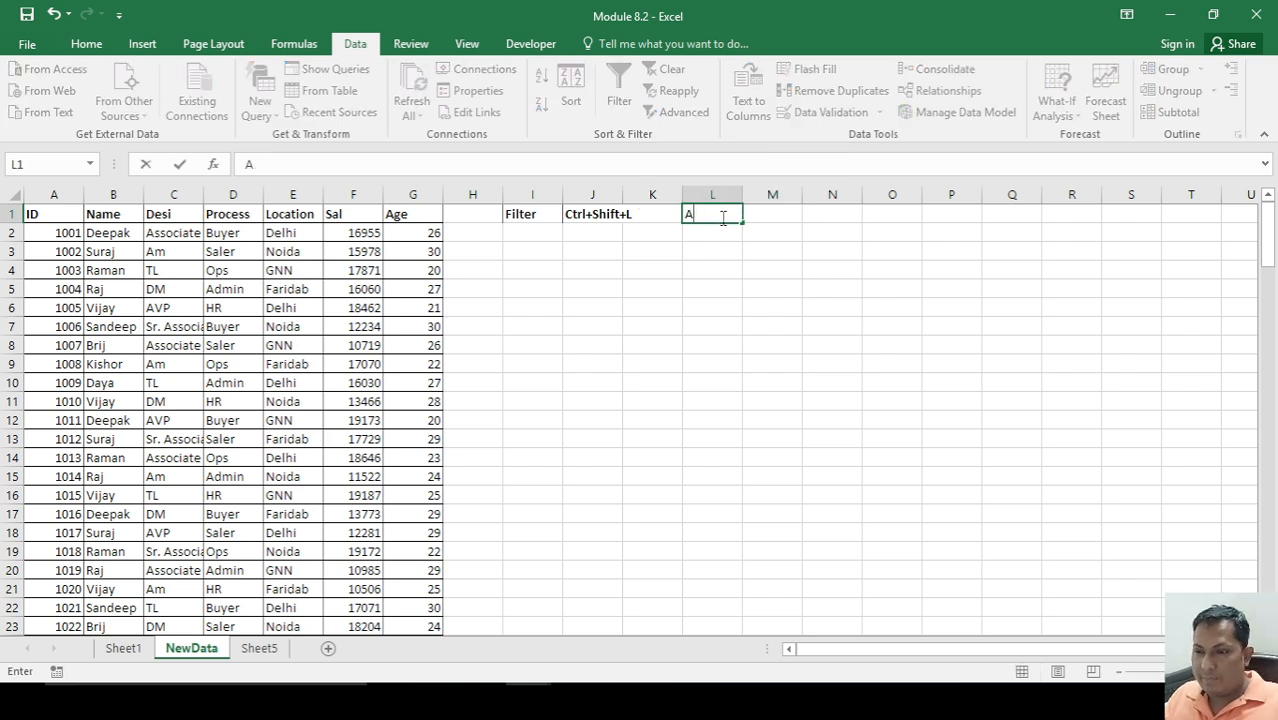
type("Advanc")
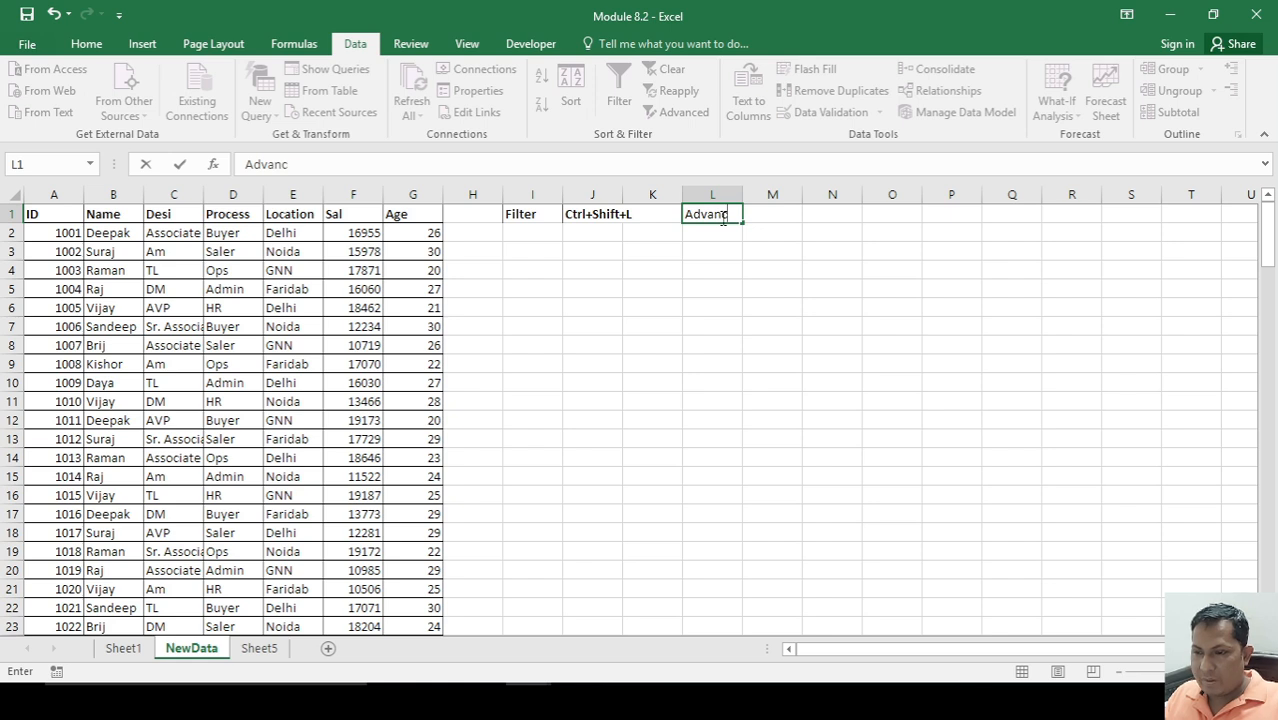
type("e Filter")
key("Return")
key("Down")
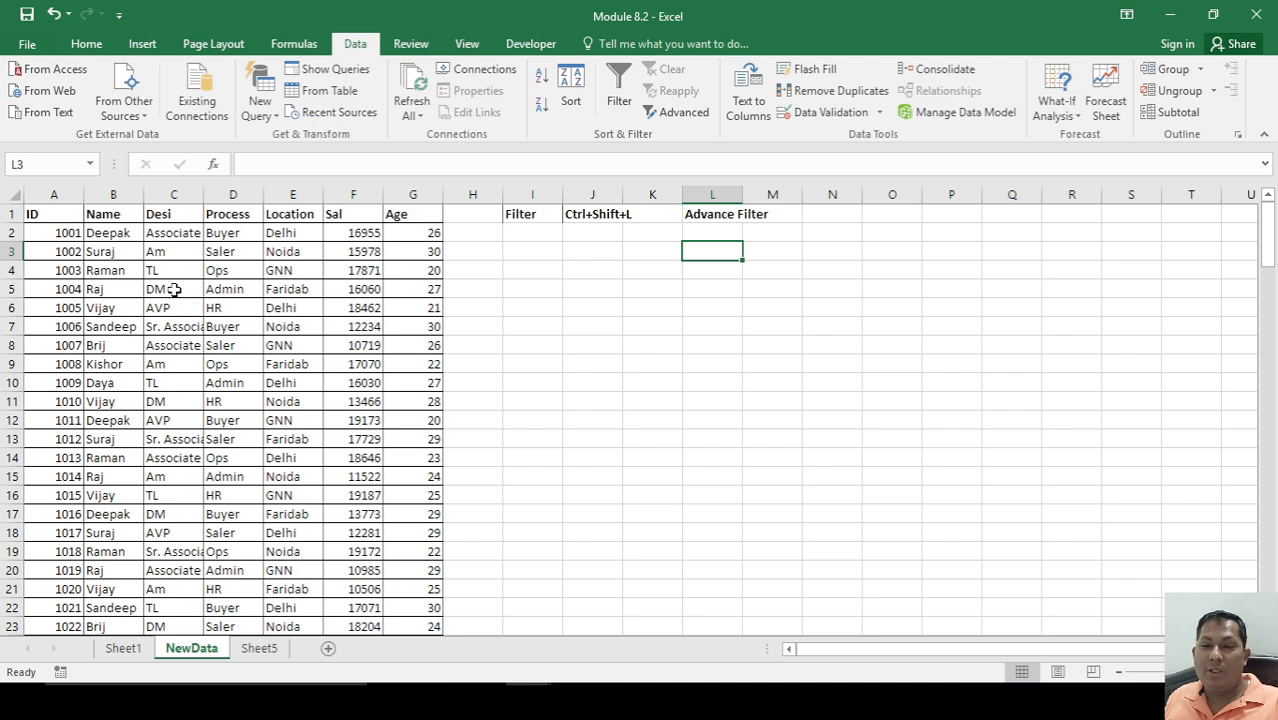
- Enter the criteria headers Location in L4 and Process in M4
left_click(227, 254)
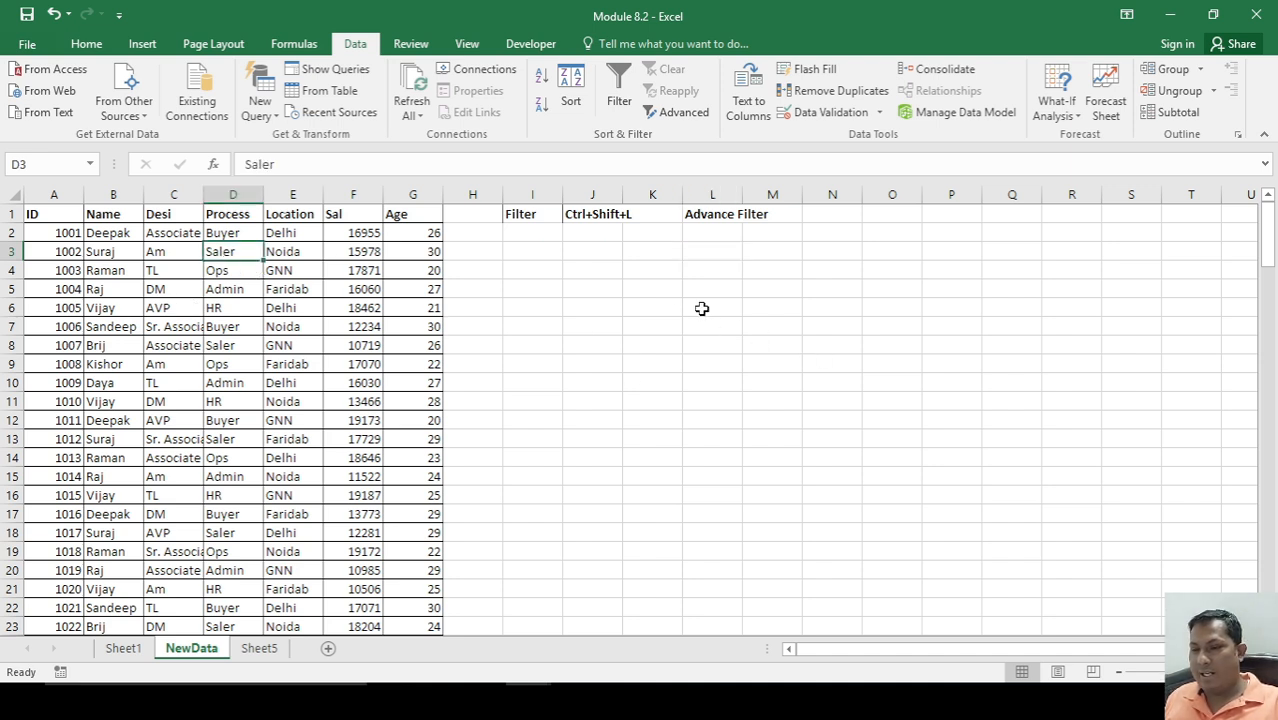
left_click(718, 270)
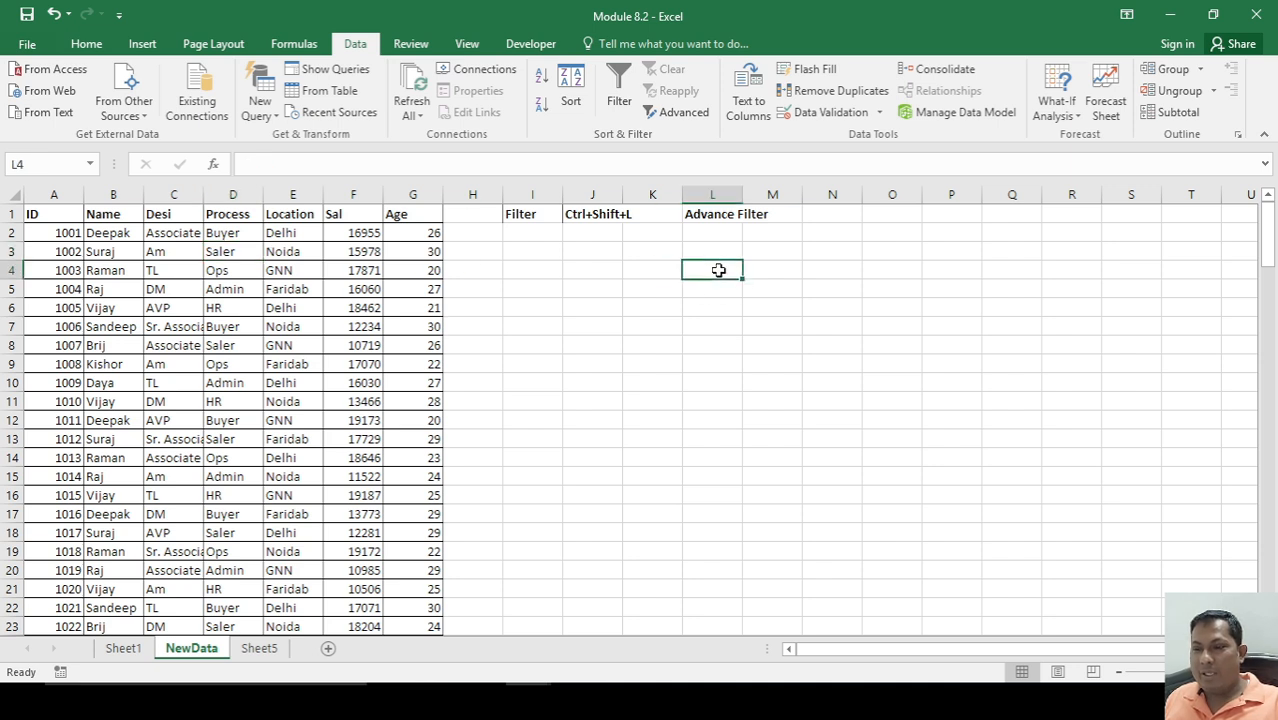
type("Locatio")
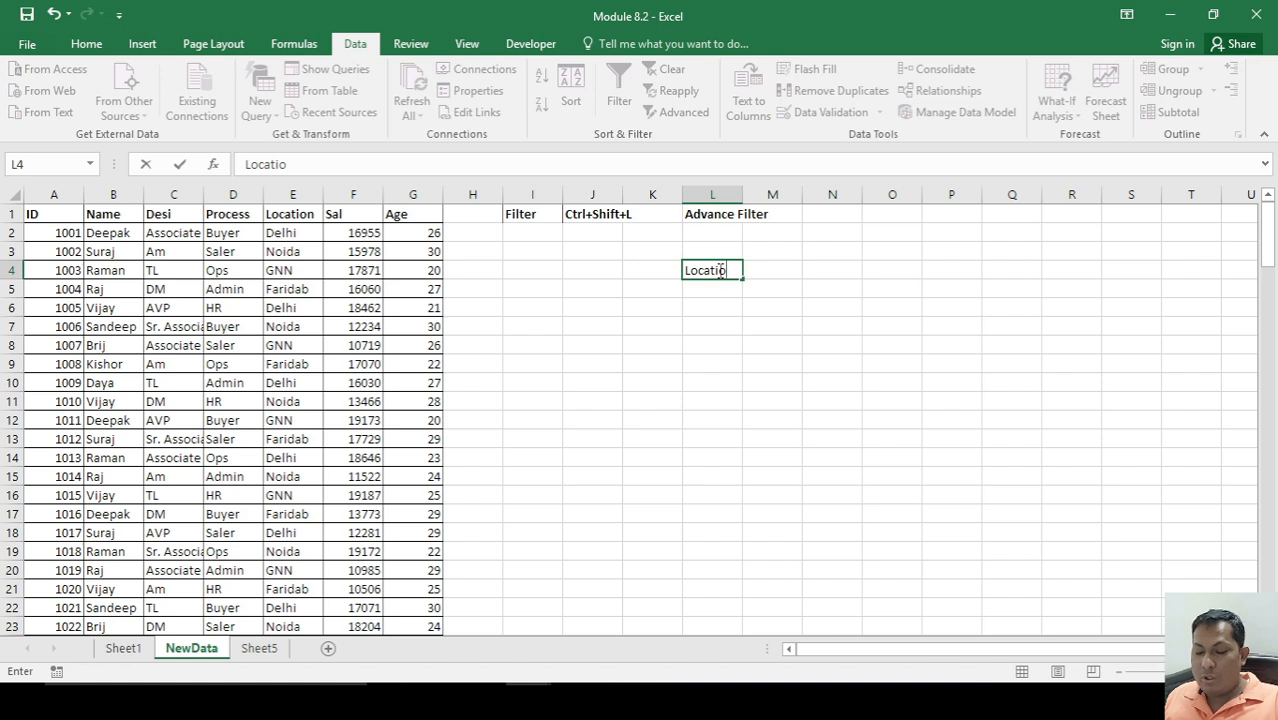
type("n")
key("Return")
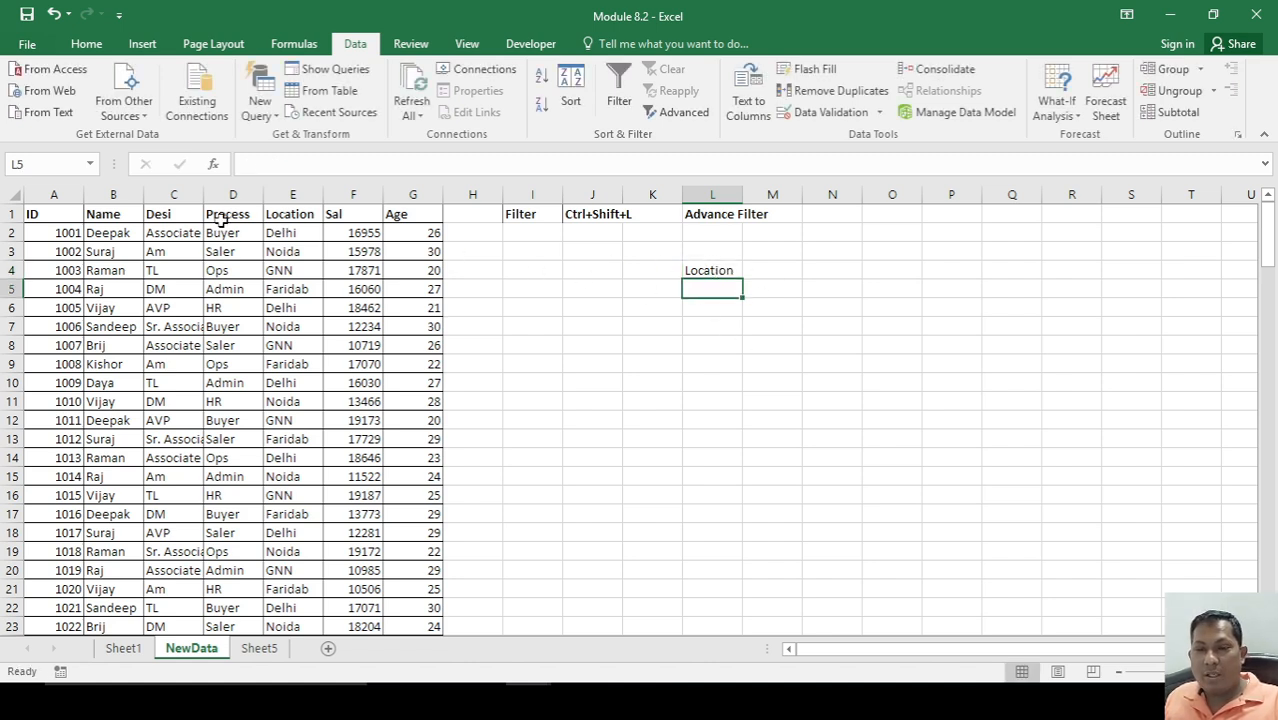
left_click(776, 272)
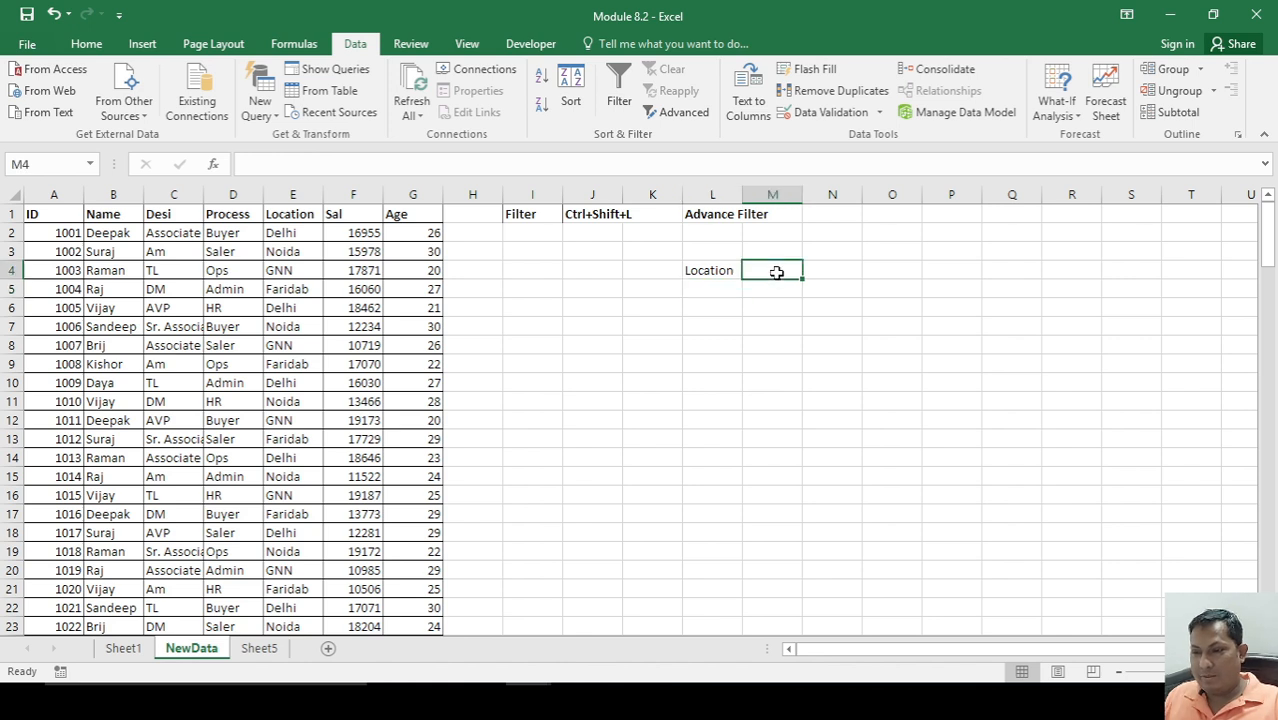
type("Proc")
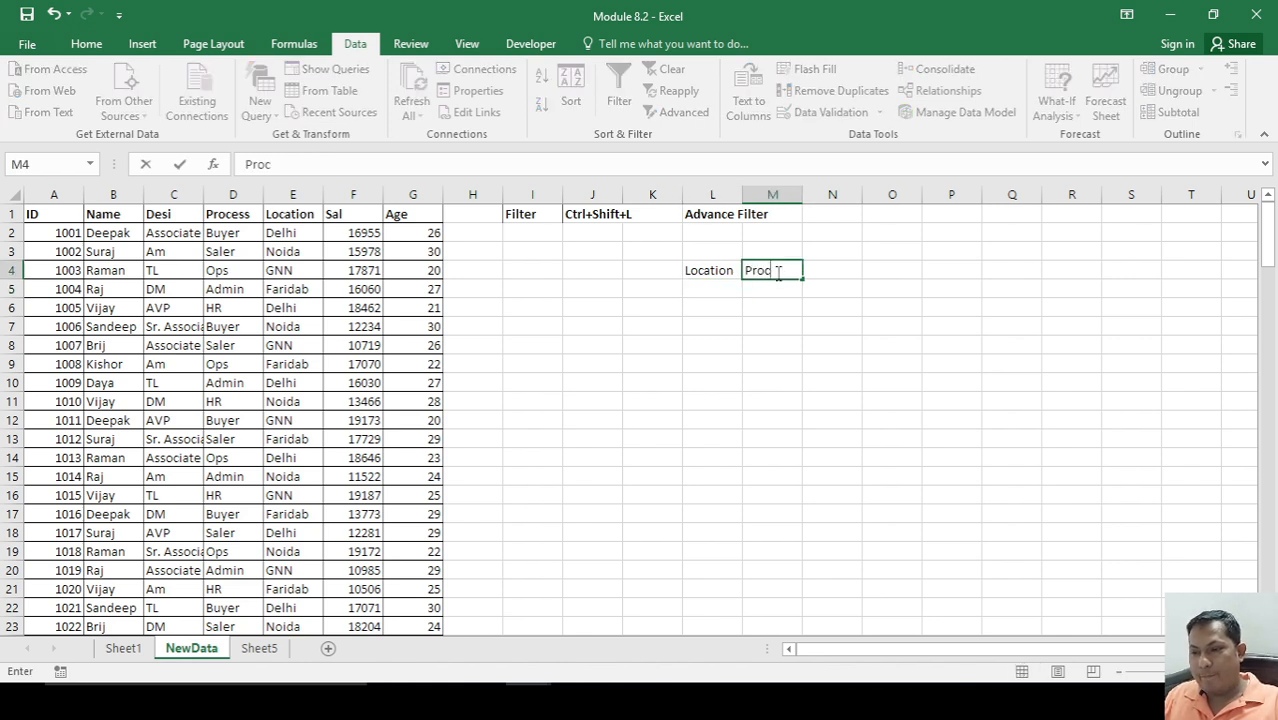
type("ess")
key("Return")
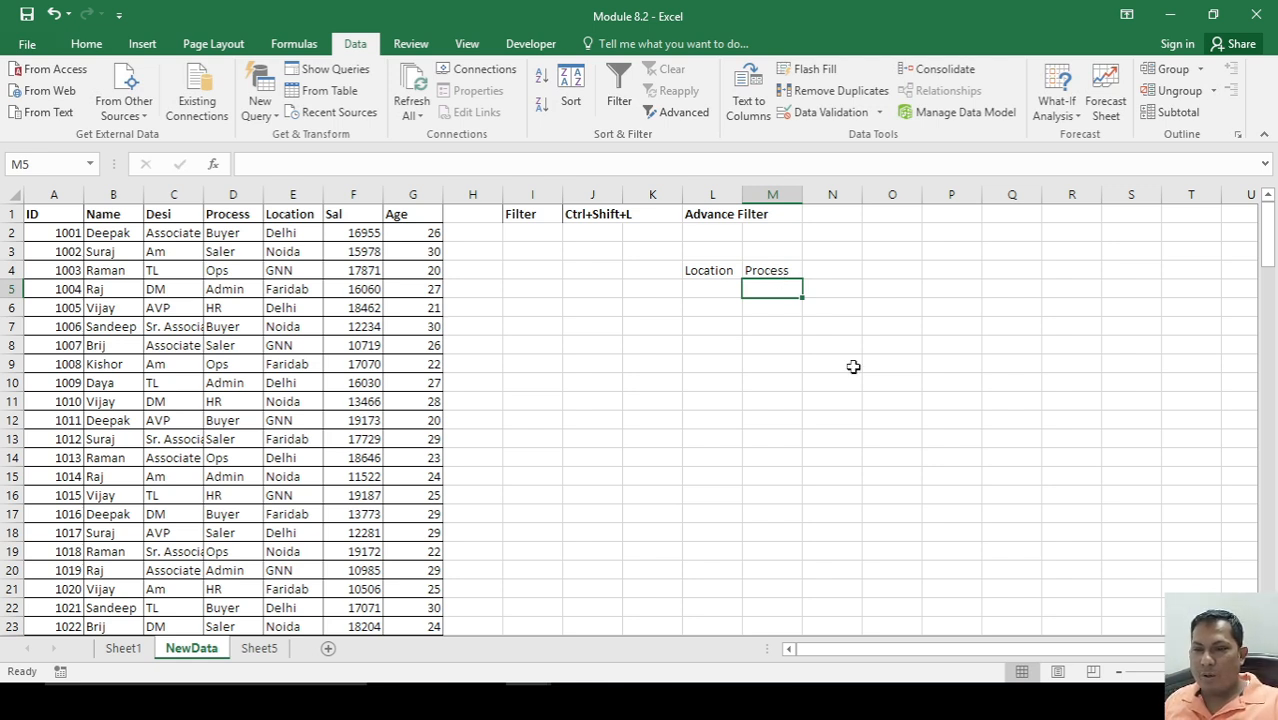
- Enter the criteria values Delhi under Location in L5 and Saler under Process in M5
left_click(712, 288)
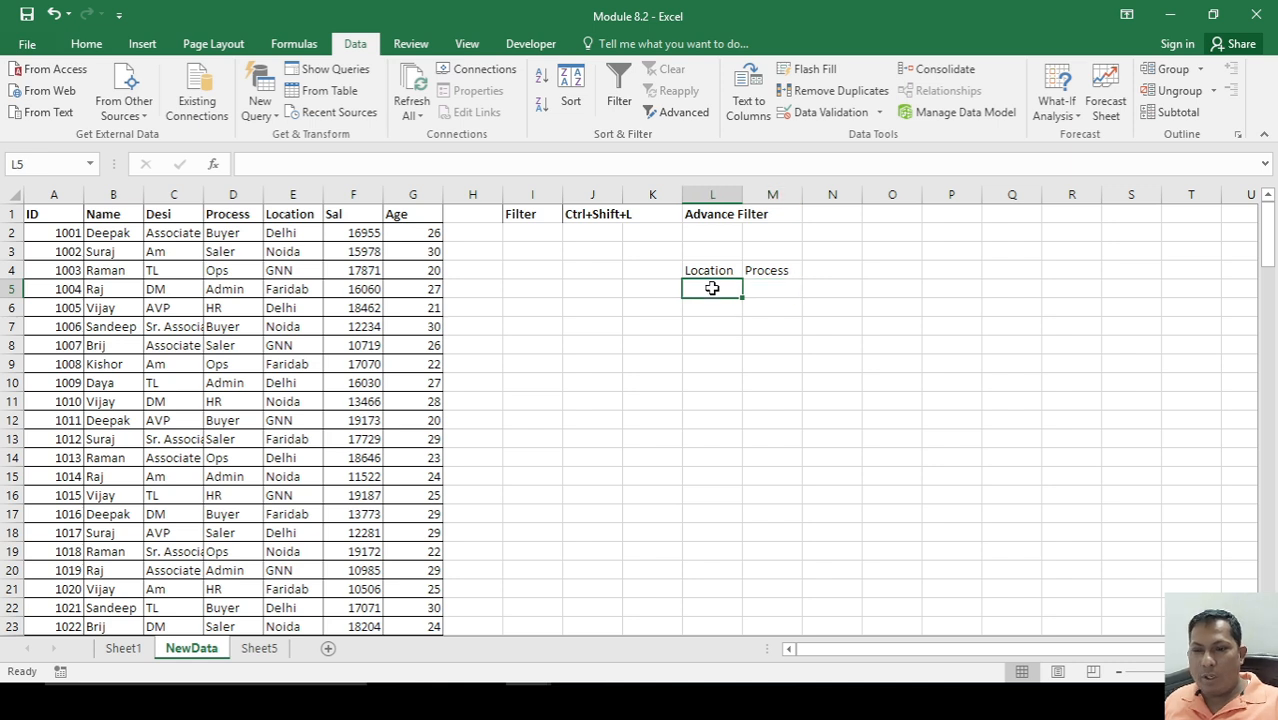
type("Delhi")
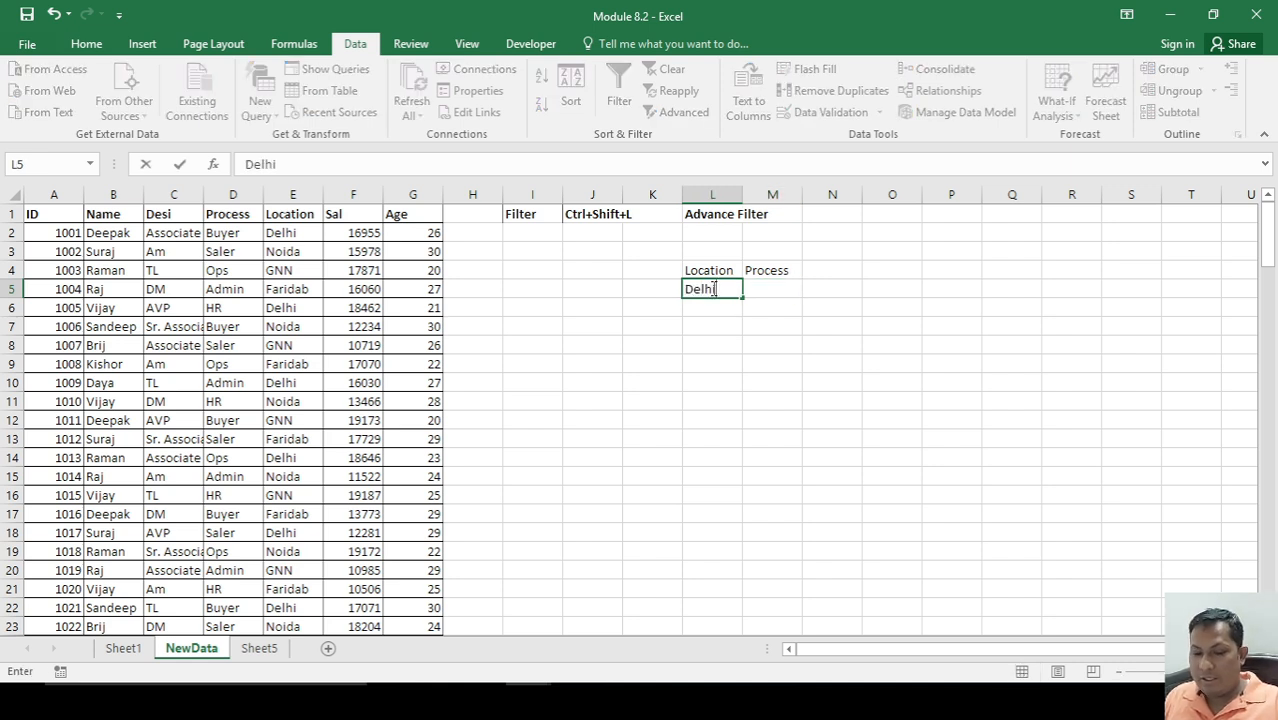
key("Tab")
type("Saler")
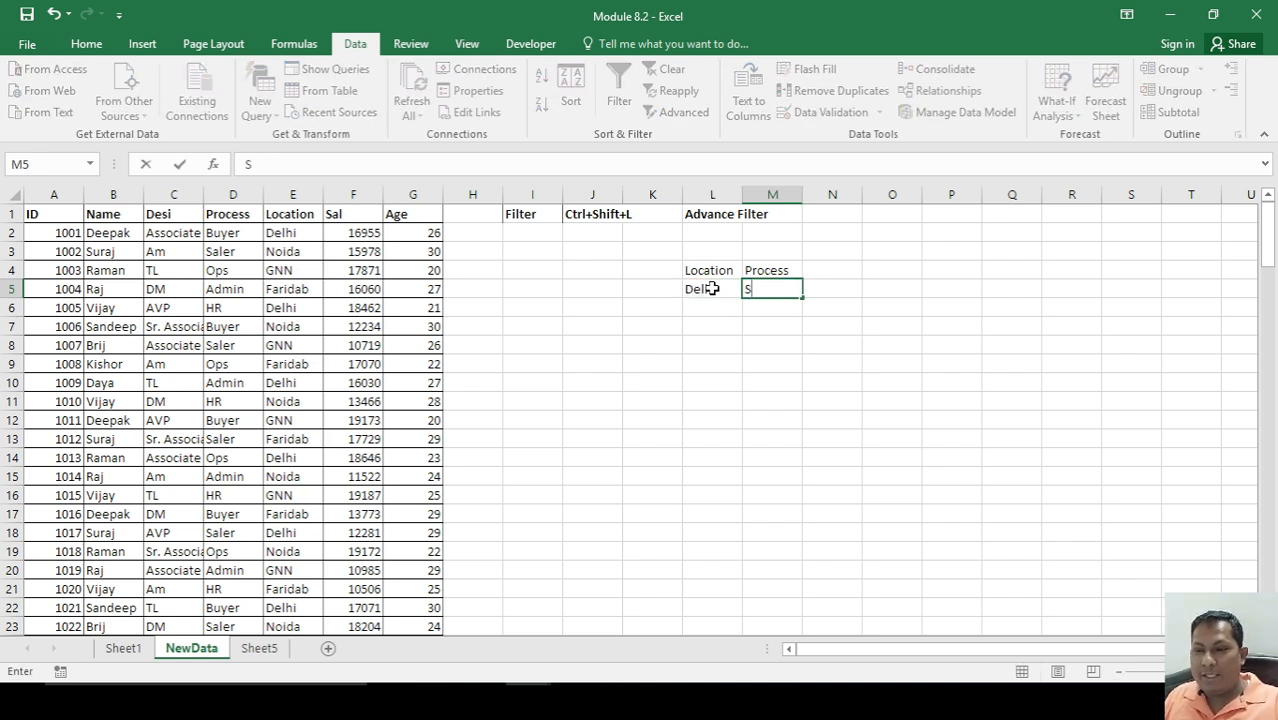
key("Return")
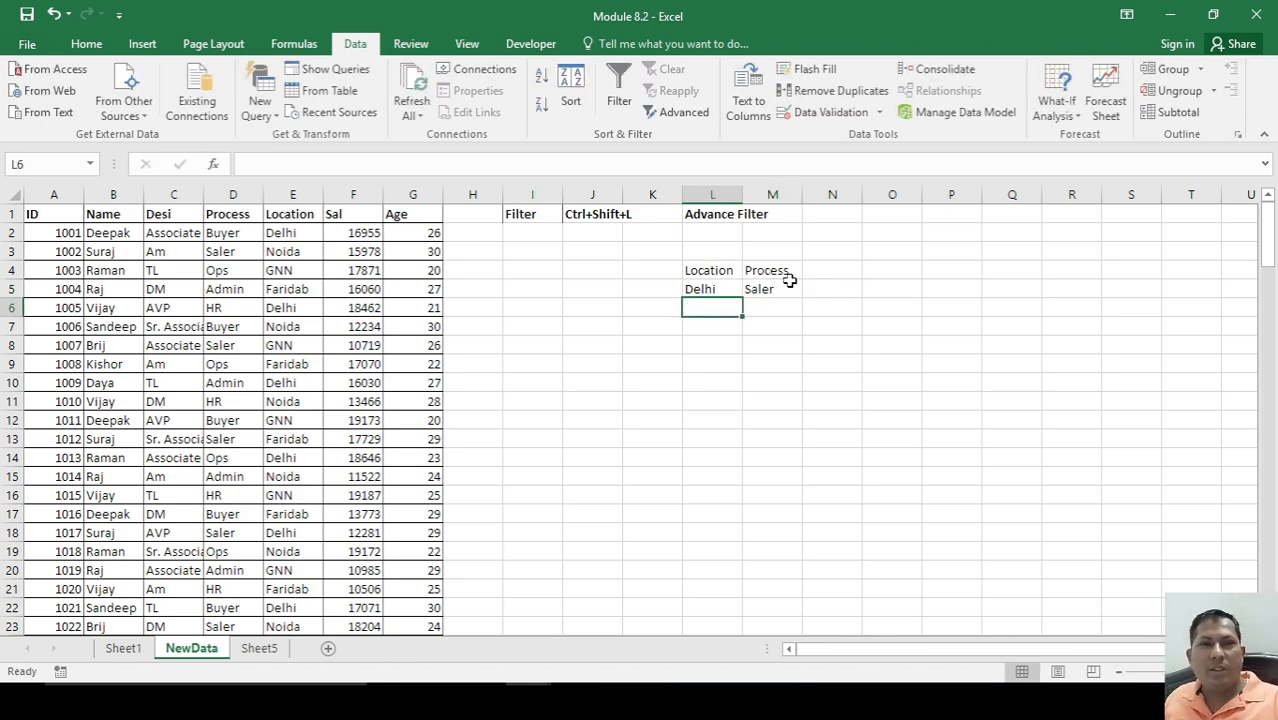
- Filter the list A1:G145 in place with Advanced Filter using the criteria range L4:M5, and undo it
left_click(639, 344)
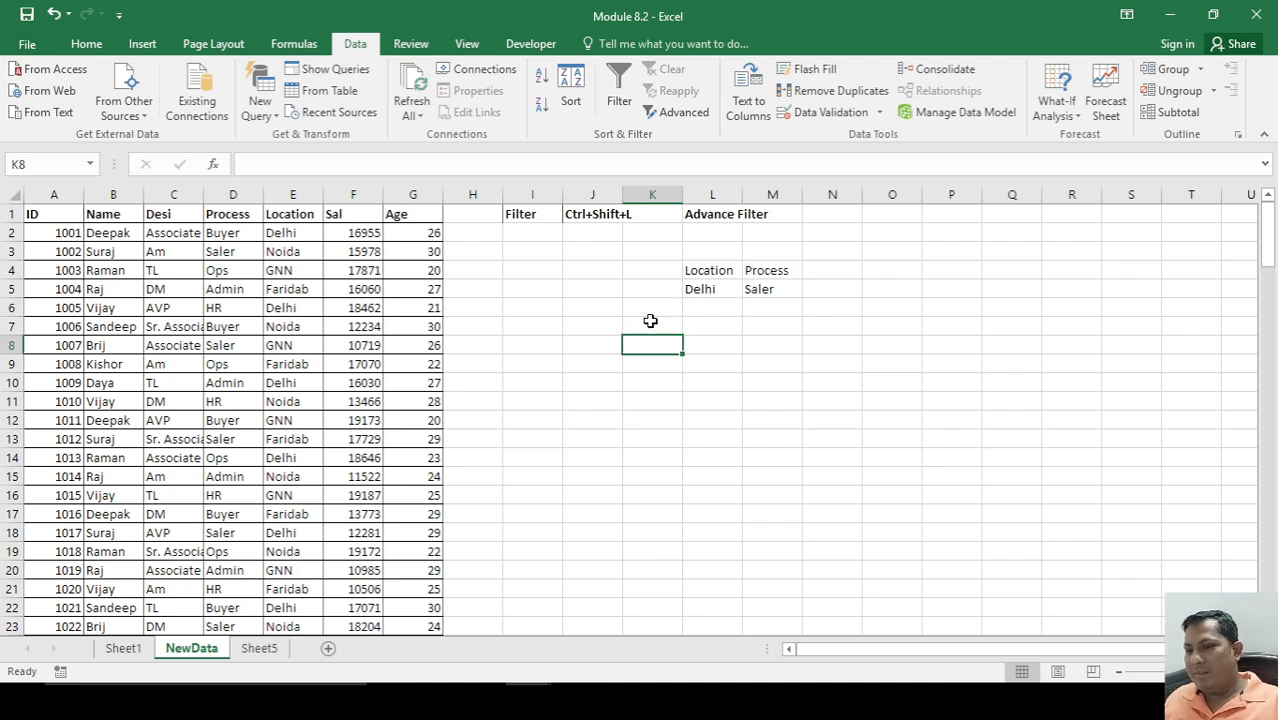
left_click(650, 321)
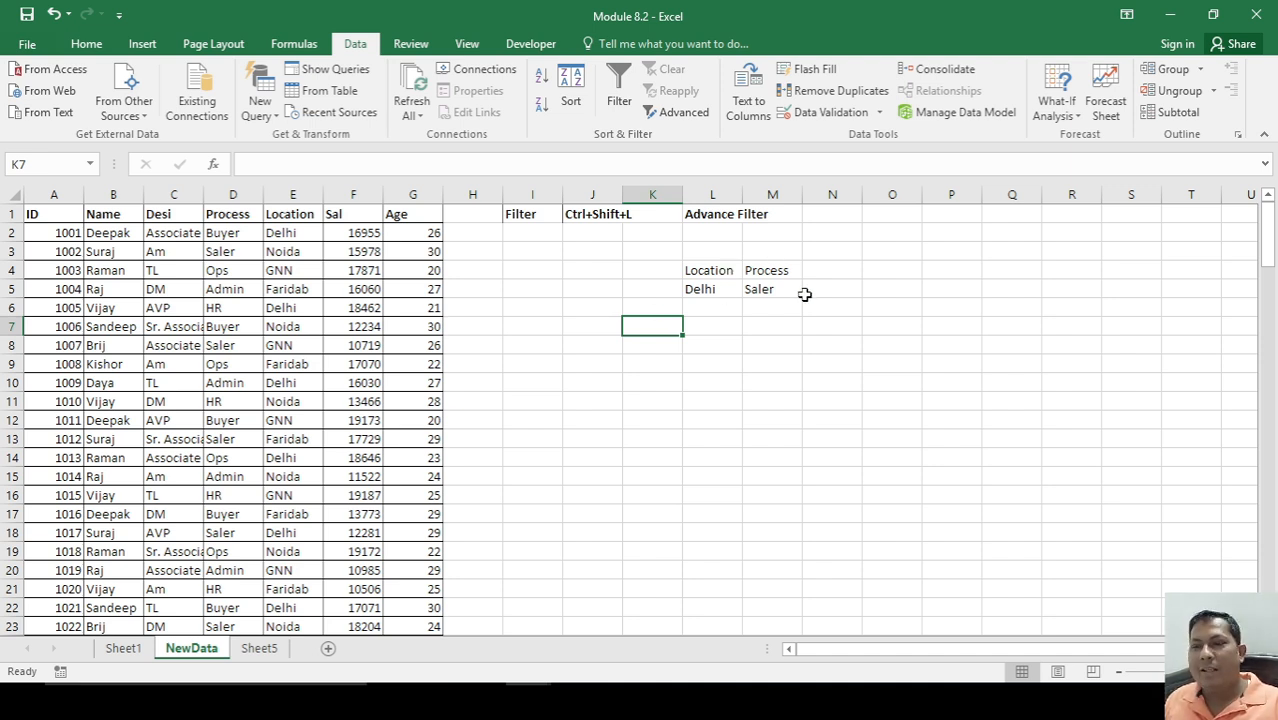
left_click(686, 117)
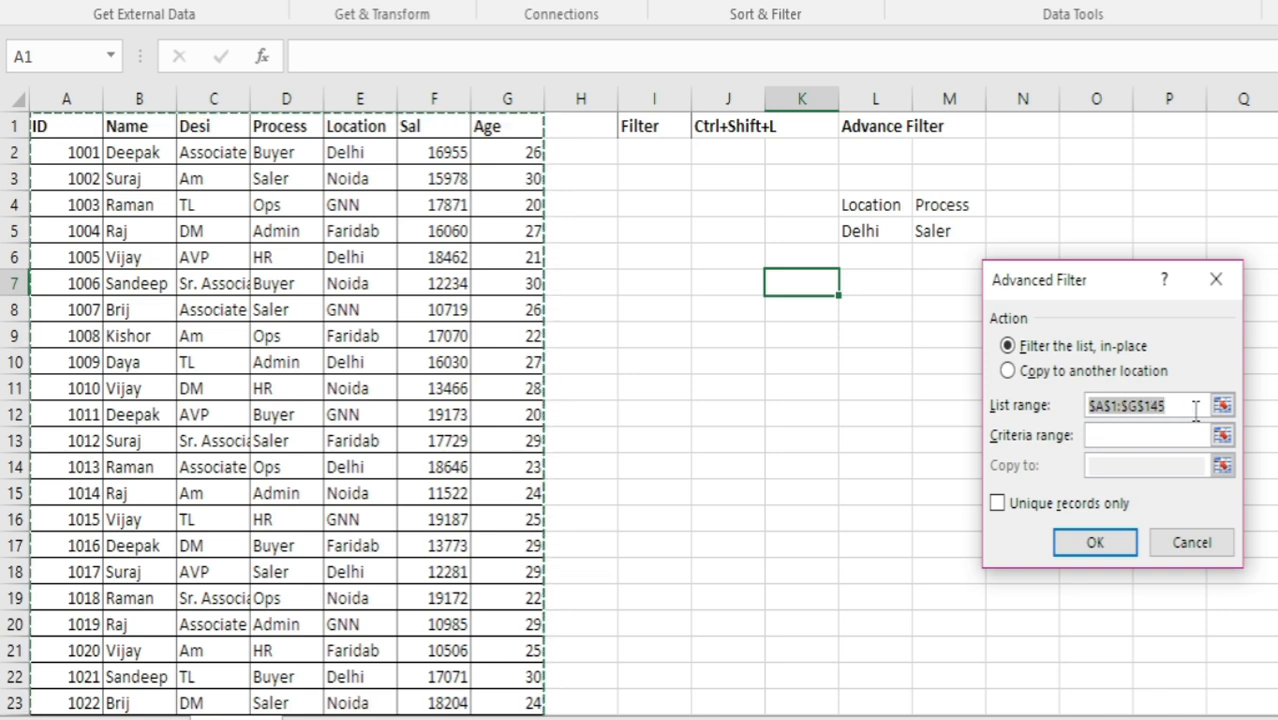
left_click(1147, 435)
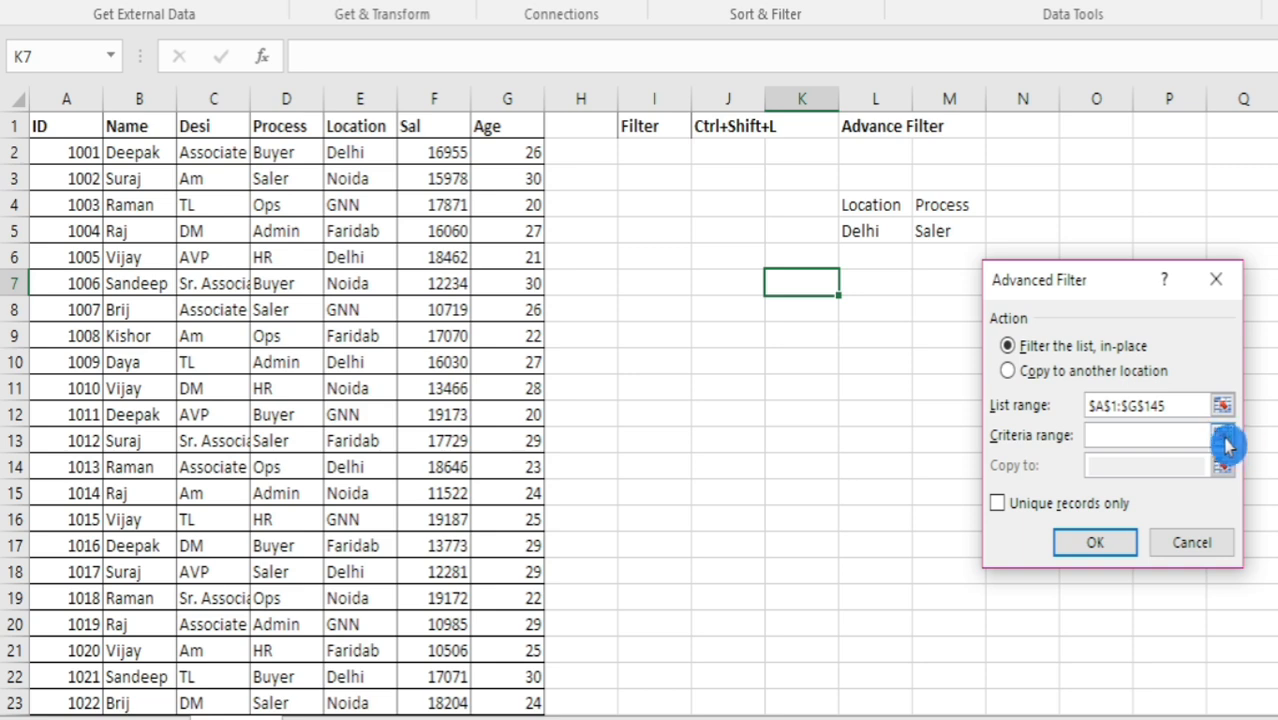
left_click(871, 203)
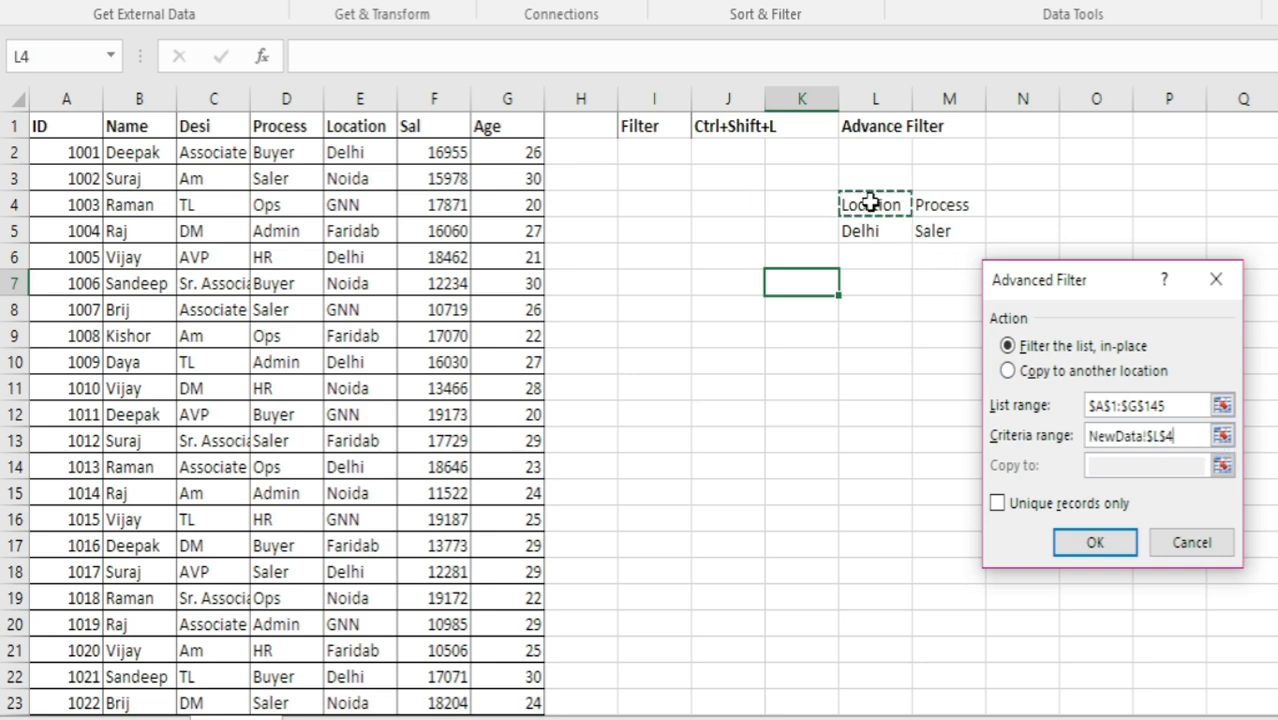
key("shift+Down")
key("shift+Right")
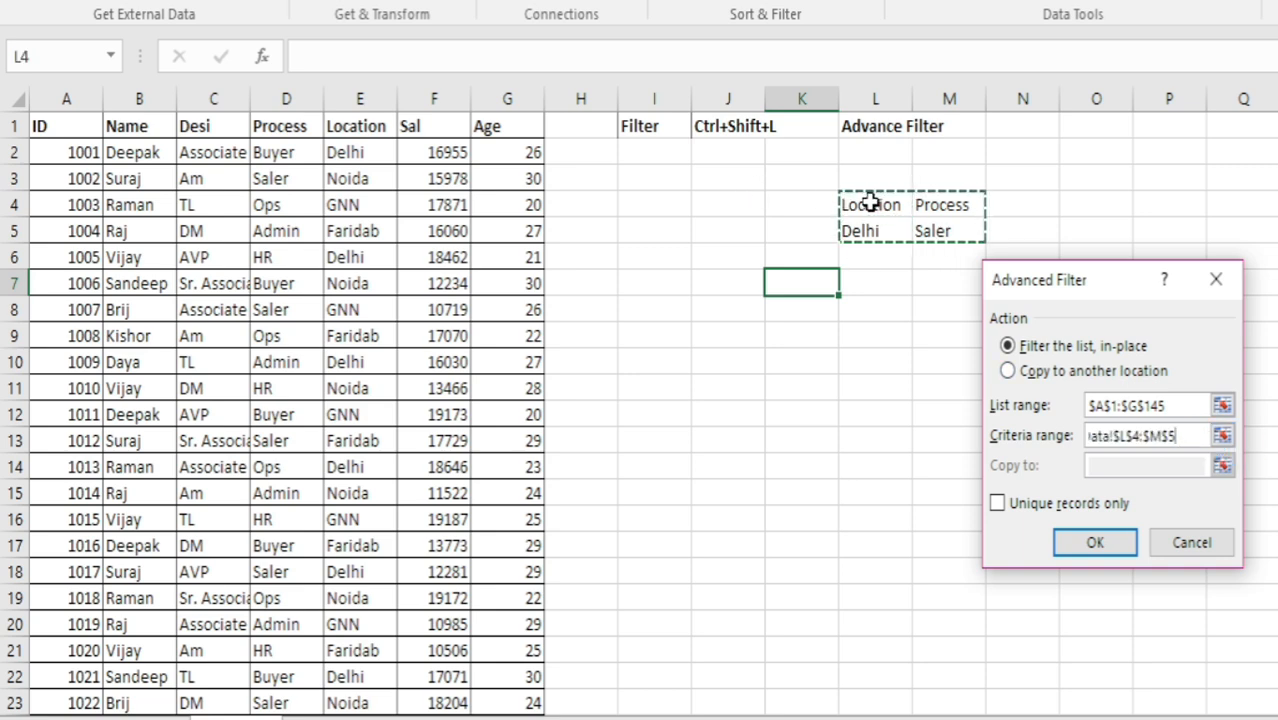
left_click(1144, 476)
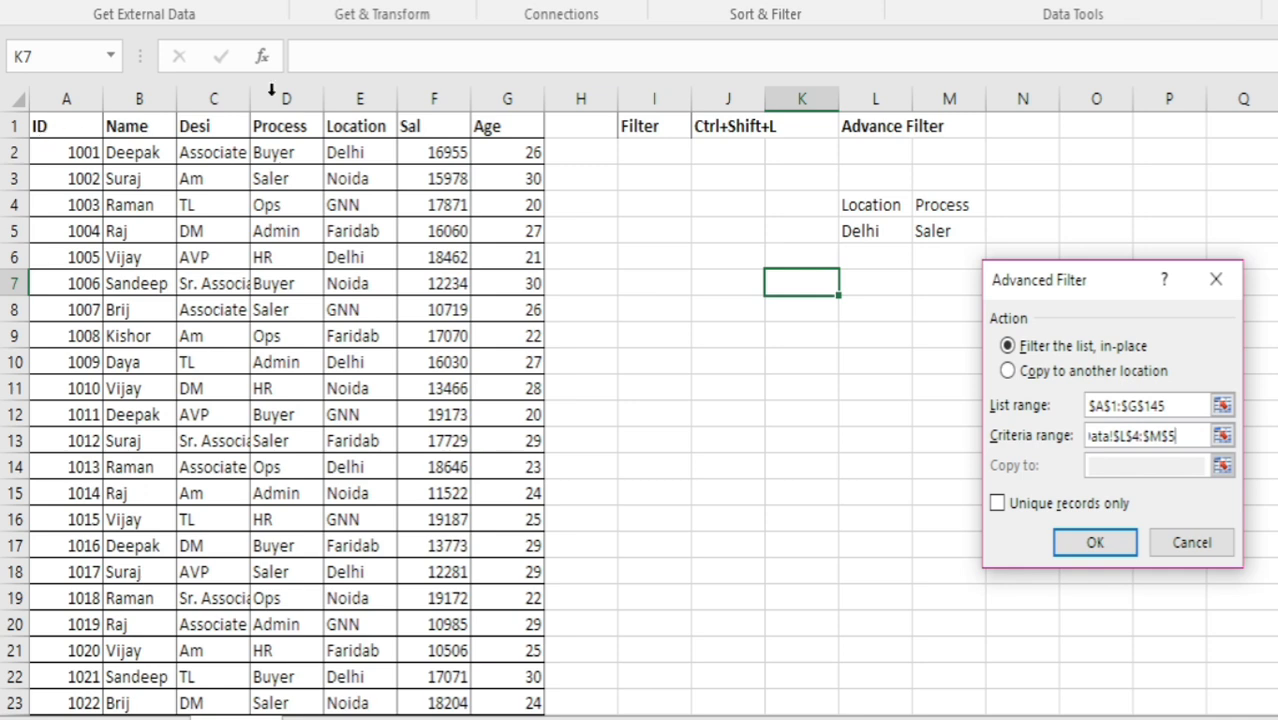
left_click(1101, 543)
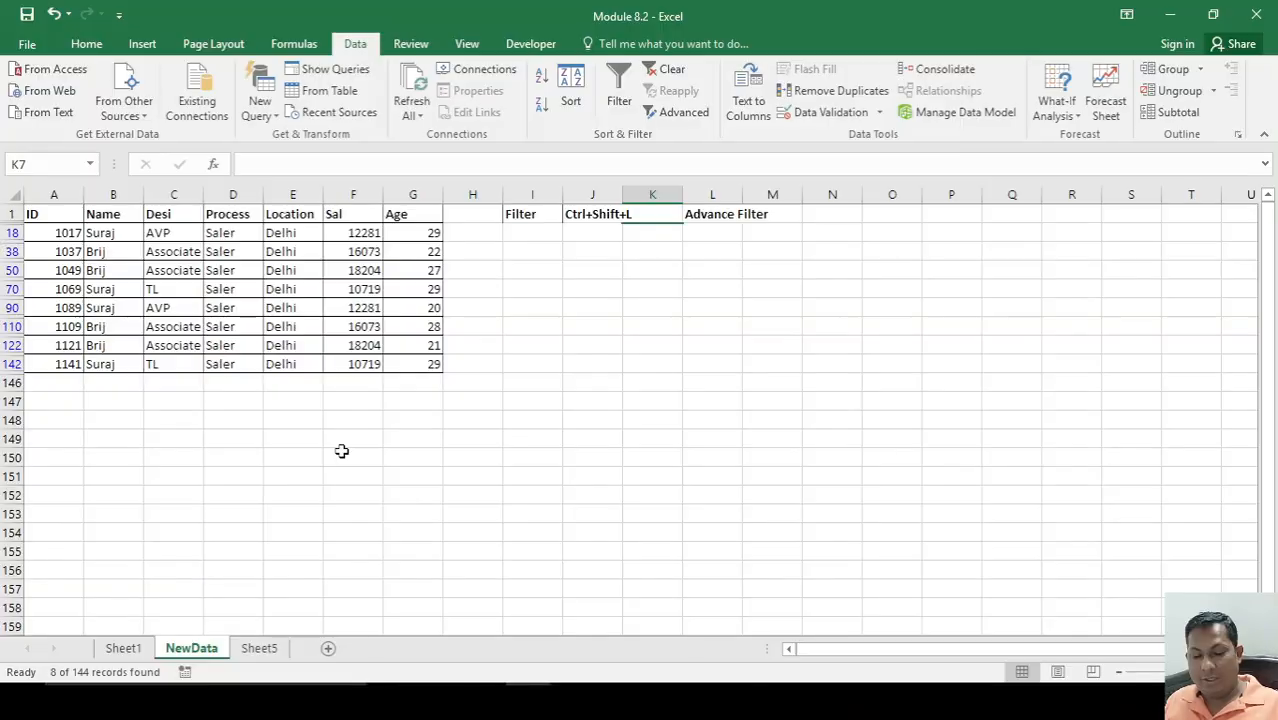
key("ctrl+z")
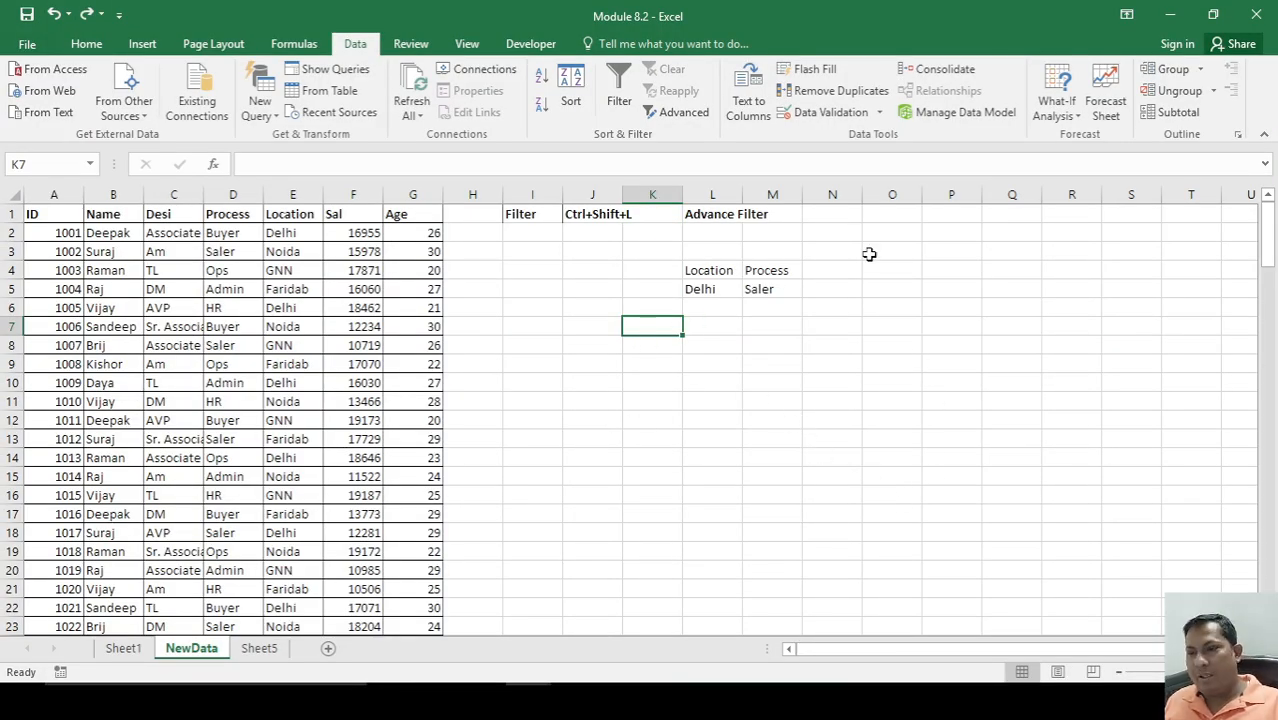
- Run Advanced Filter on A1:G145 with criteria range L4:M5, copying the matching records to K7
left_click(678, 114)
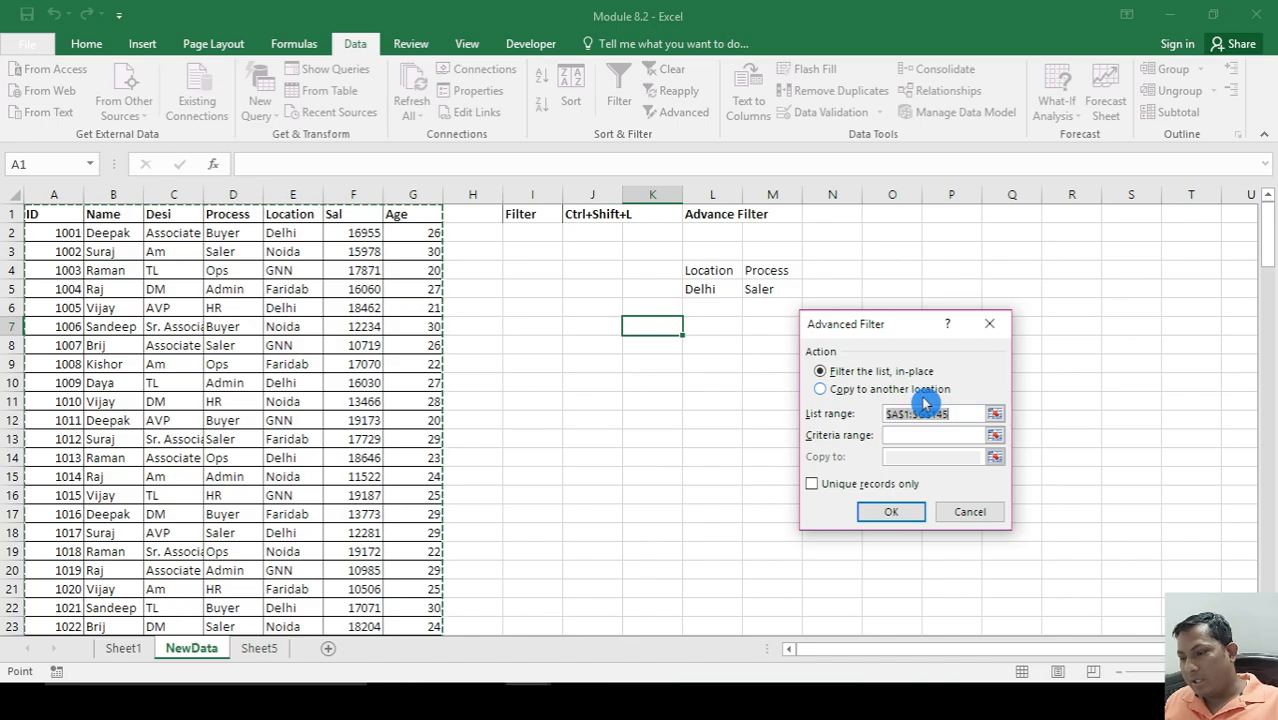
left_click(823, 392)
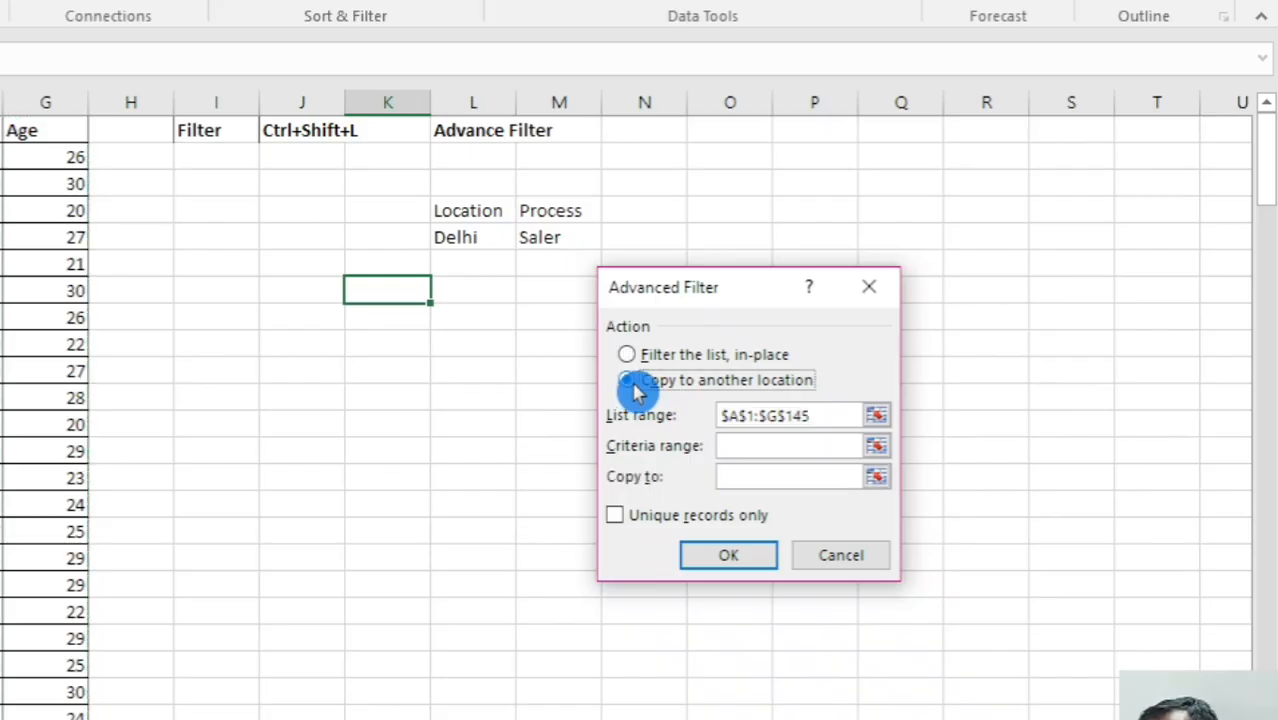
left_click(770, 445)
left_click(445, 211)
key("shift+Right")
key("shift+Down")
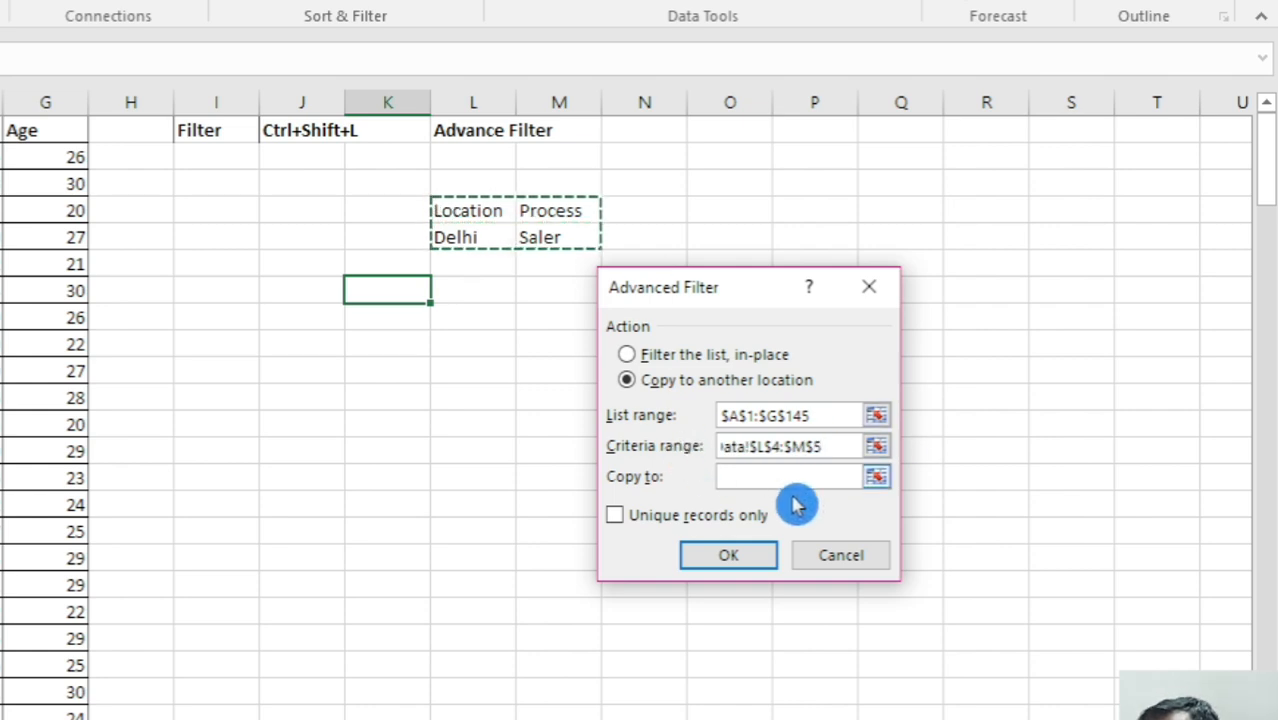
left_click(755, 478)
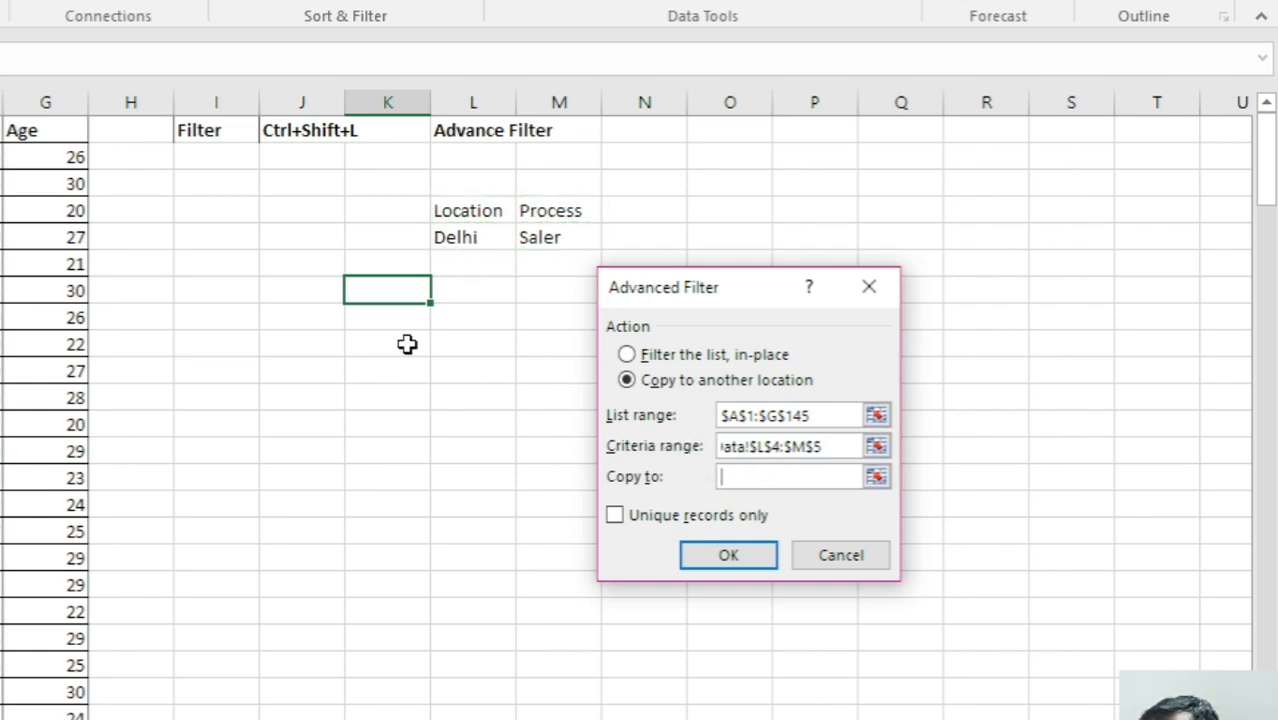
left_click(375, 291)
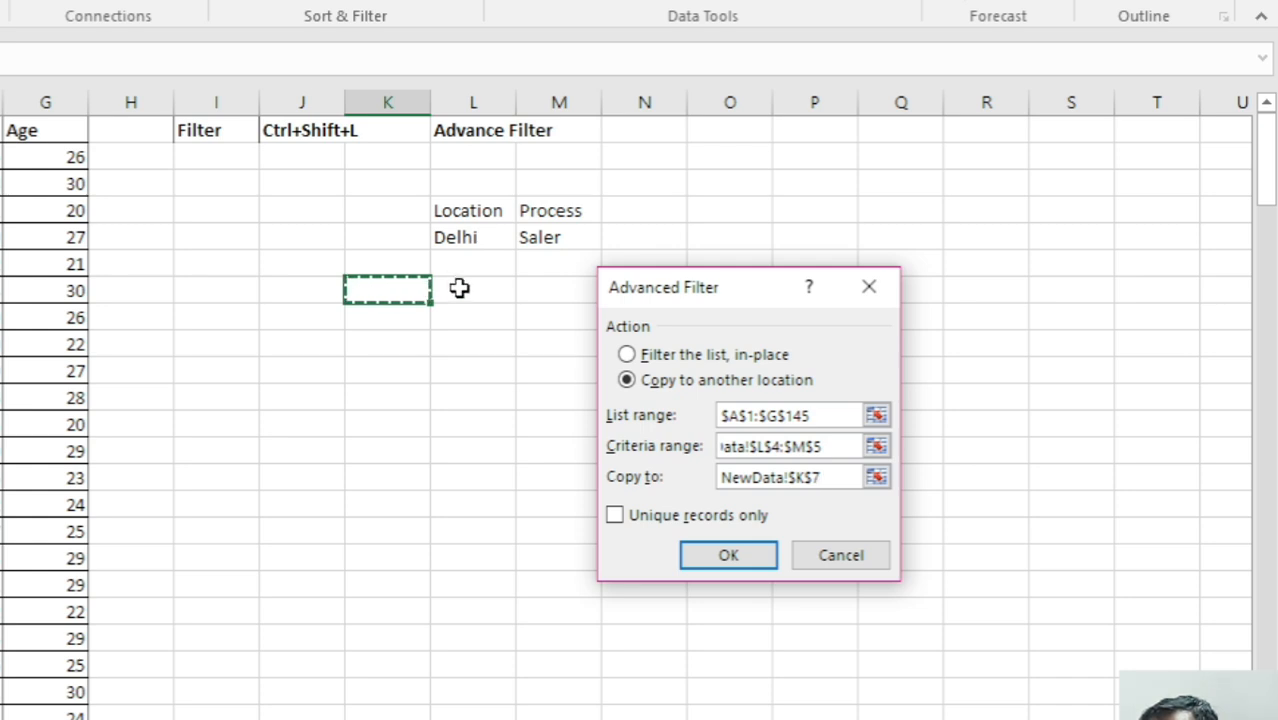
left_click(745, 566)
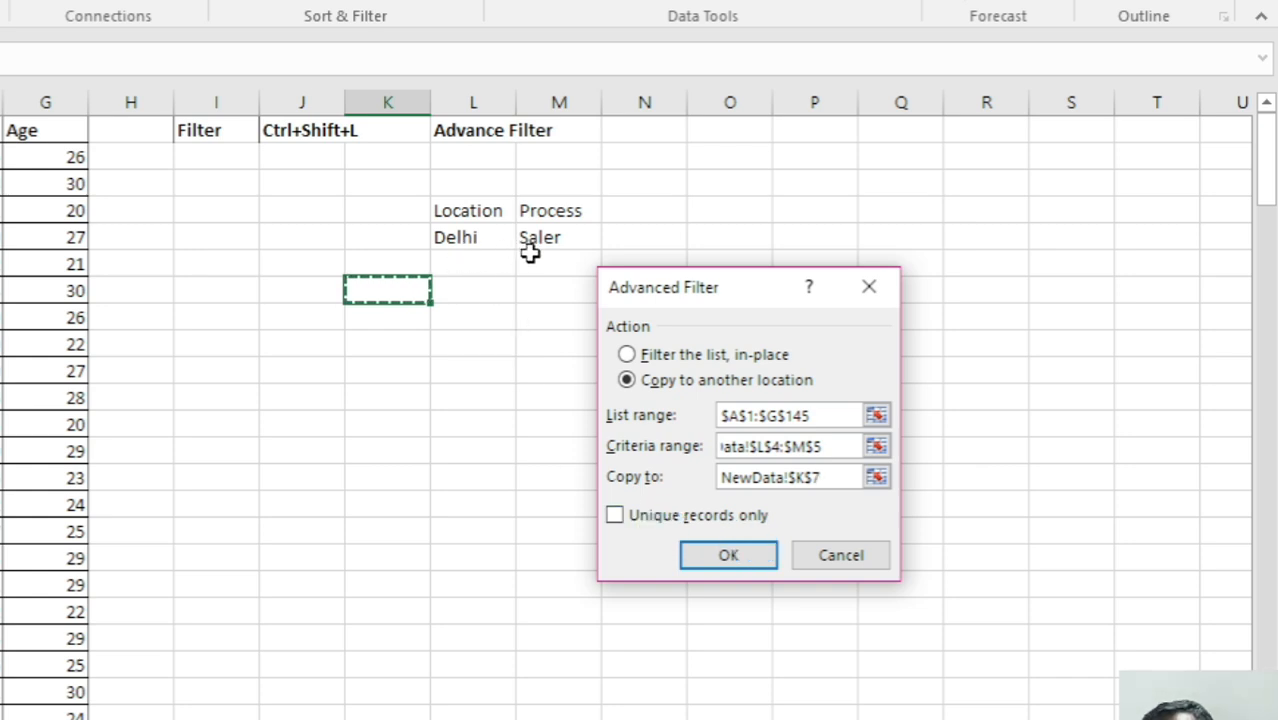
left_click(750, 558)
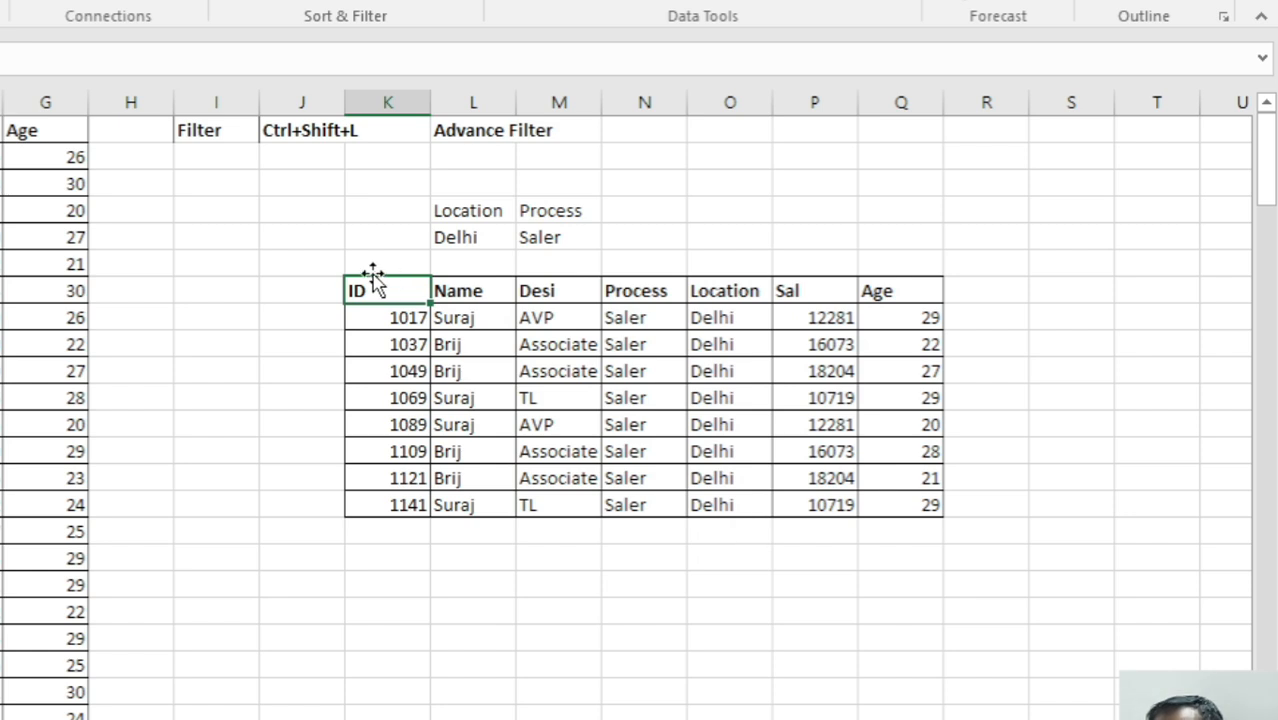
- Check the Process and Location columns of the copied records against the Delhi and Saler criteria
key("Right")
key("Right")
key("Right")
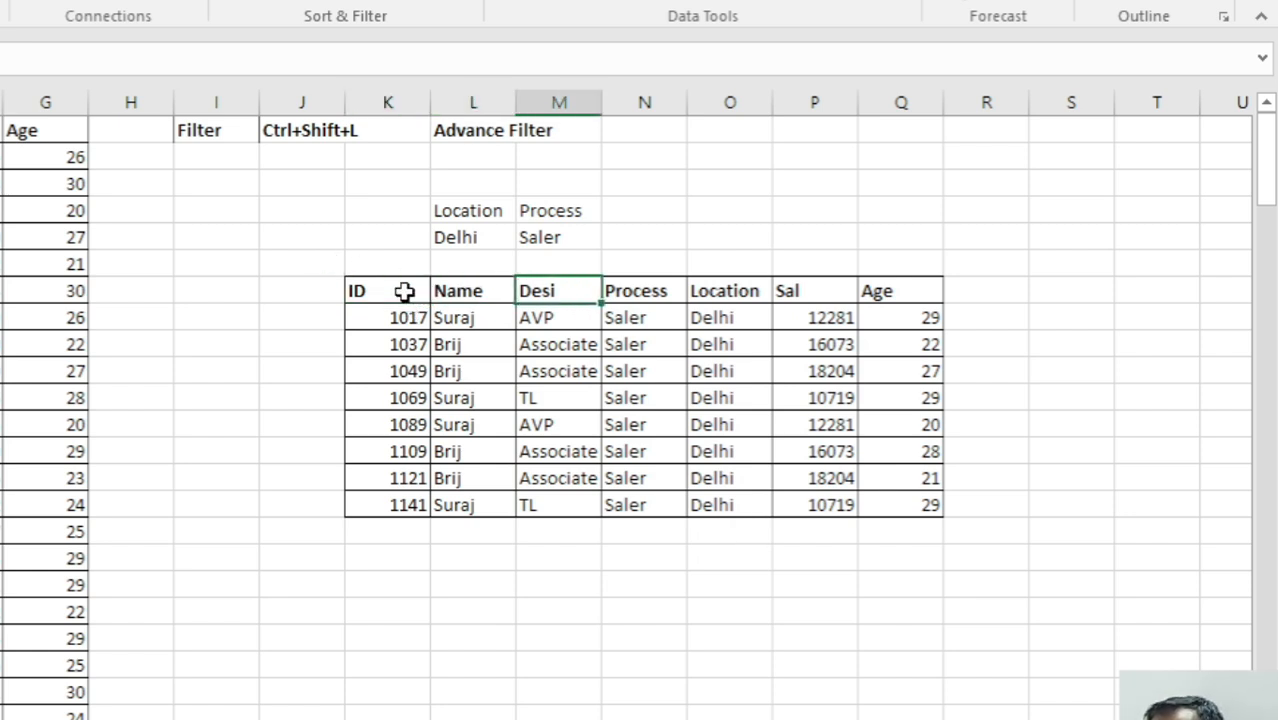
key("shift+Right")
key("shift+Down")
key("shift+Down")
key("shift+Down")
key("shift+Down")
key("shift+Down")
key("shift+Down")
key("shift+Down")
key("shift+Down")
key("shift+Down")
key("shift+Up")
key("shift+Up")
key("shift+Down")
key("Left")
key("Left")
key("Left")
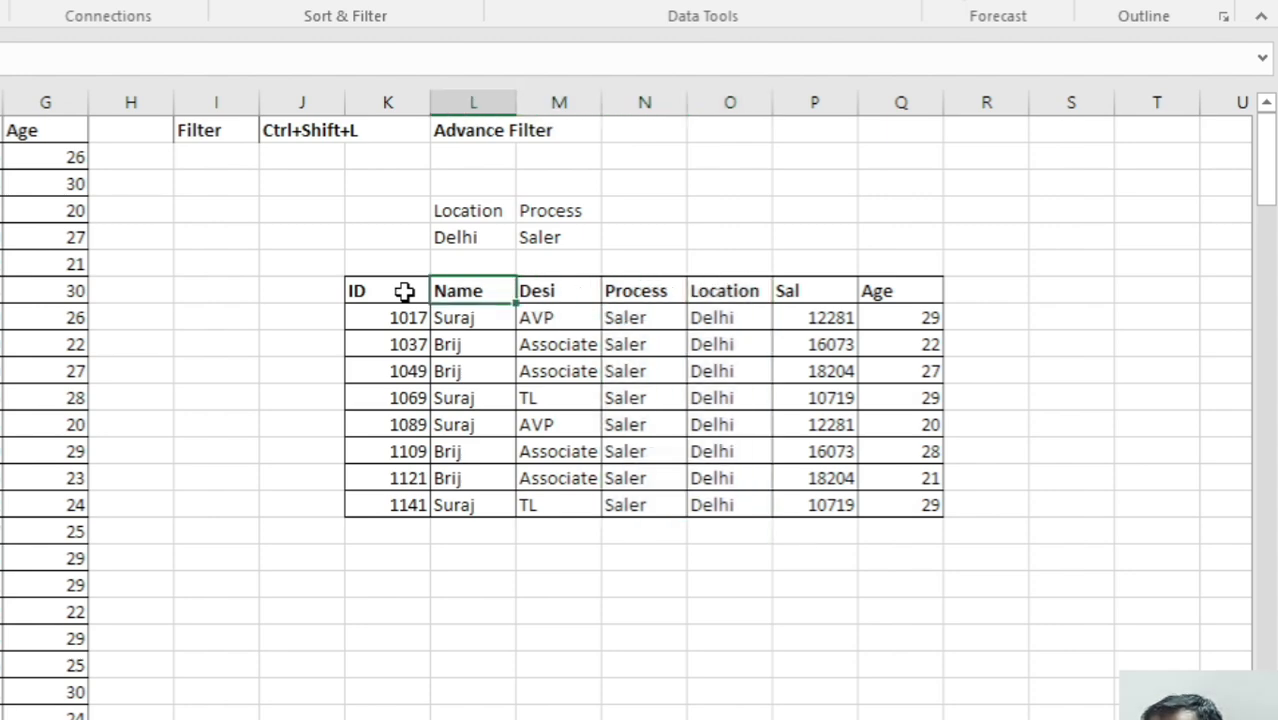
- Review the header row and first rows of the copied records in K7:Q15
key("shift+Right")
key("shift+Right")
key("shift+Right")
key("shift+Right")
key("shift+Right")
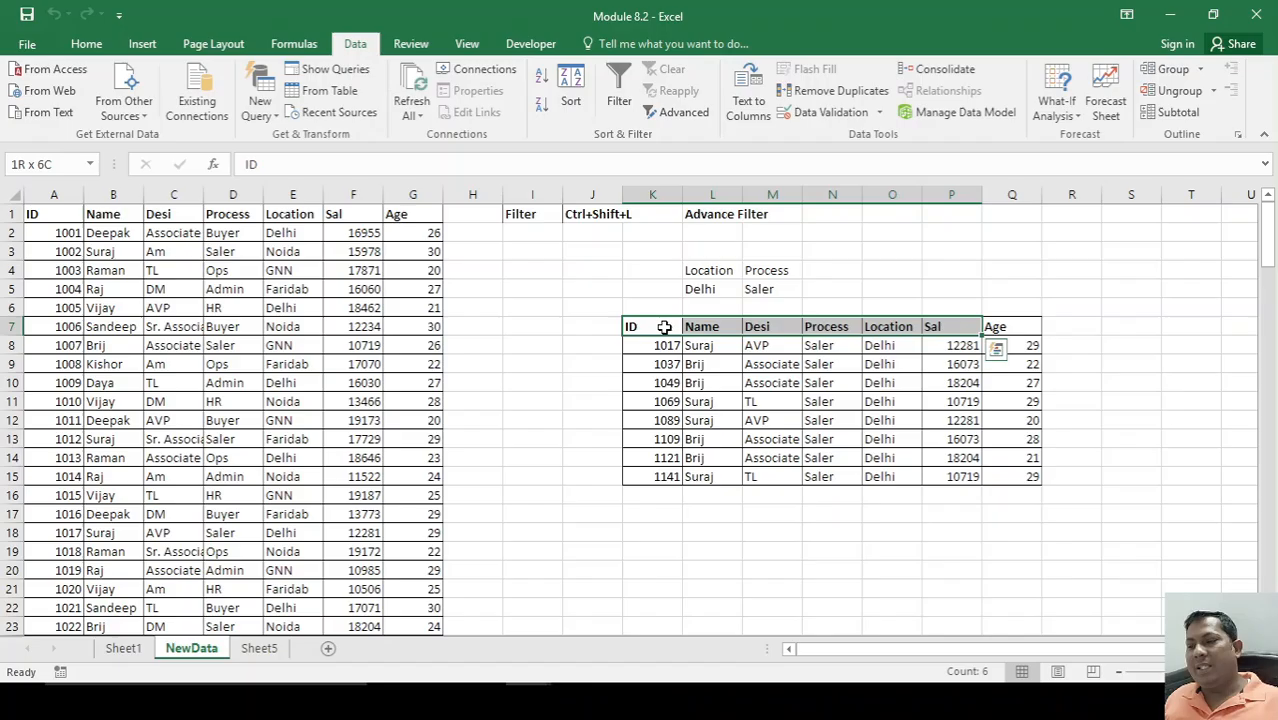
key("shift+Down")
key("shift+Down")
key("shift+Down")
- Review the Location and Process criteria in L4:M5 above the copied records
key("Up")
key("Up")
key("Right")
key("Up")
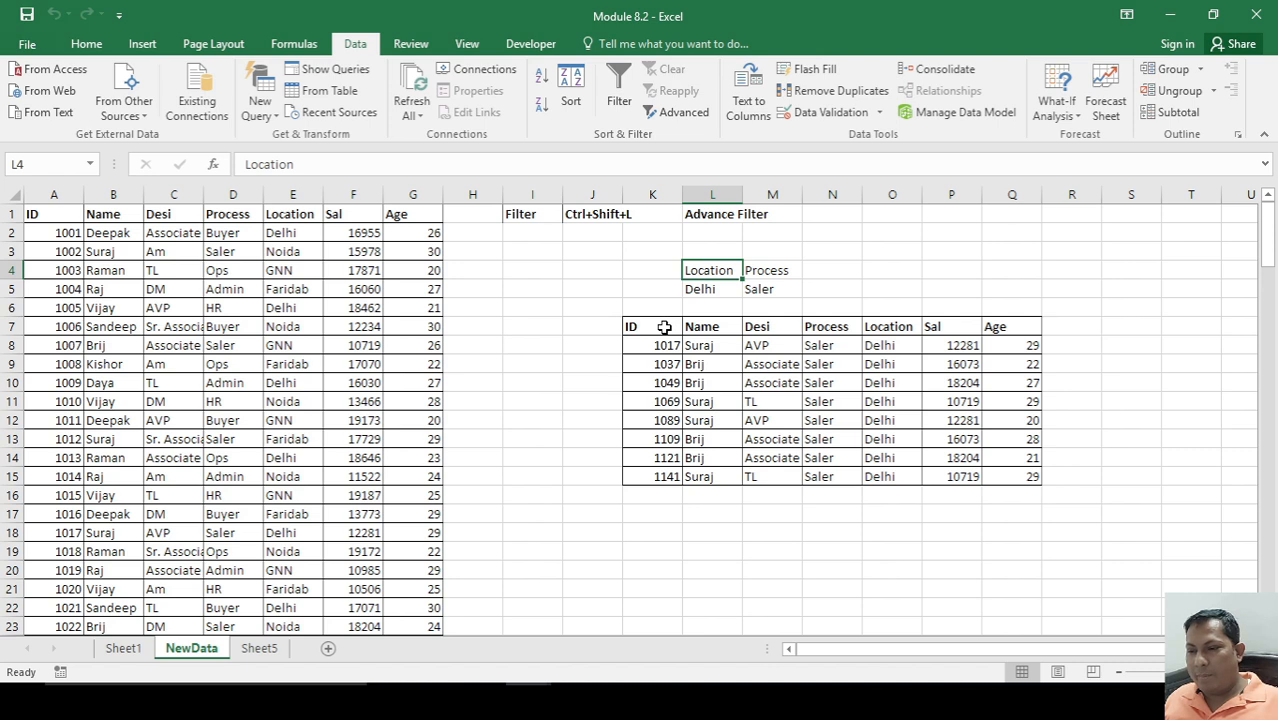
key("shift+Down")
key("shift+Right")
key("Right")
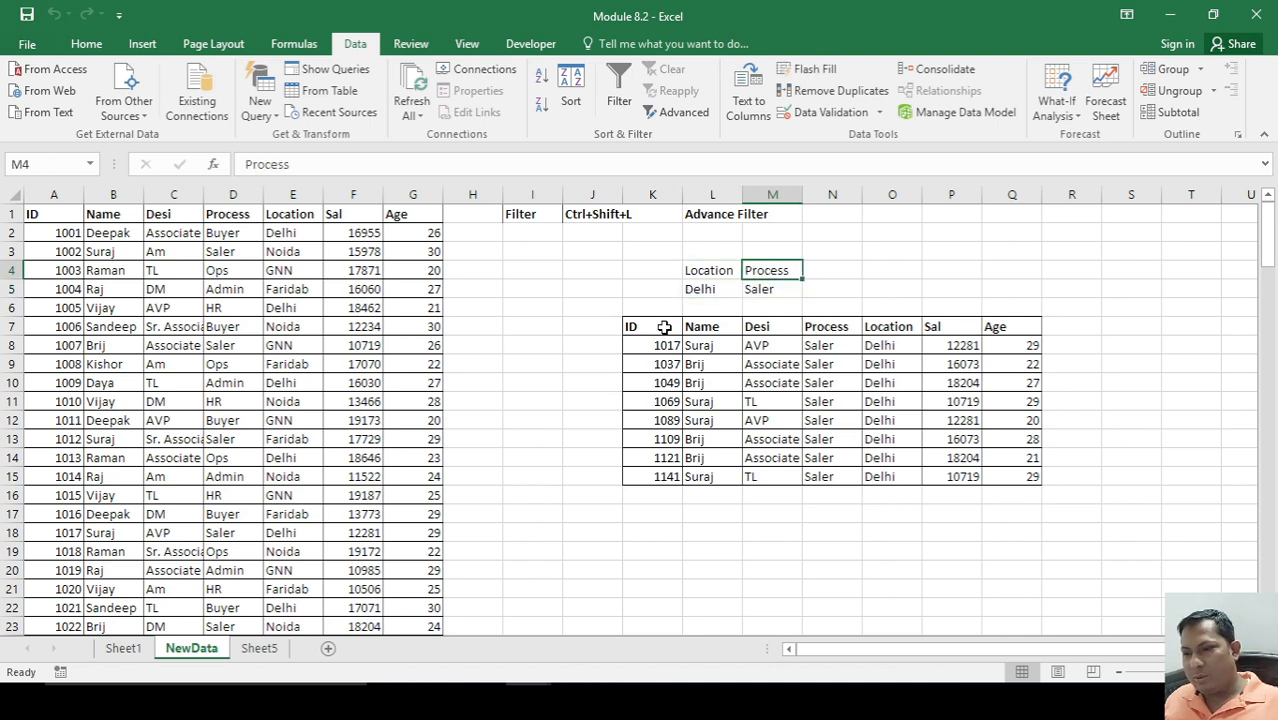
key("Right")
key("Right")
key("Right")
key("Right")
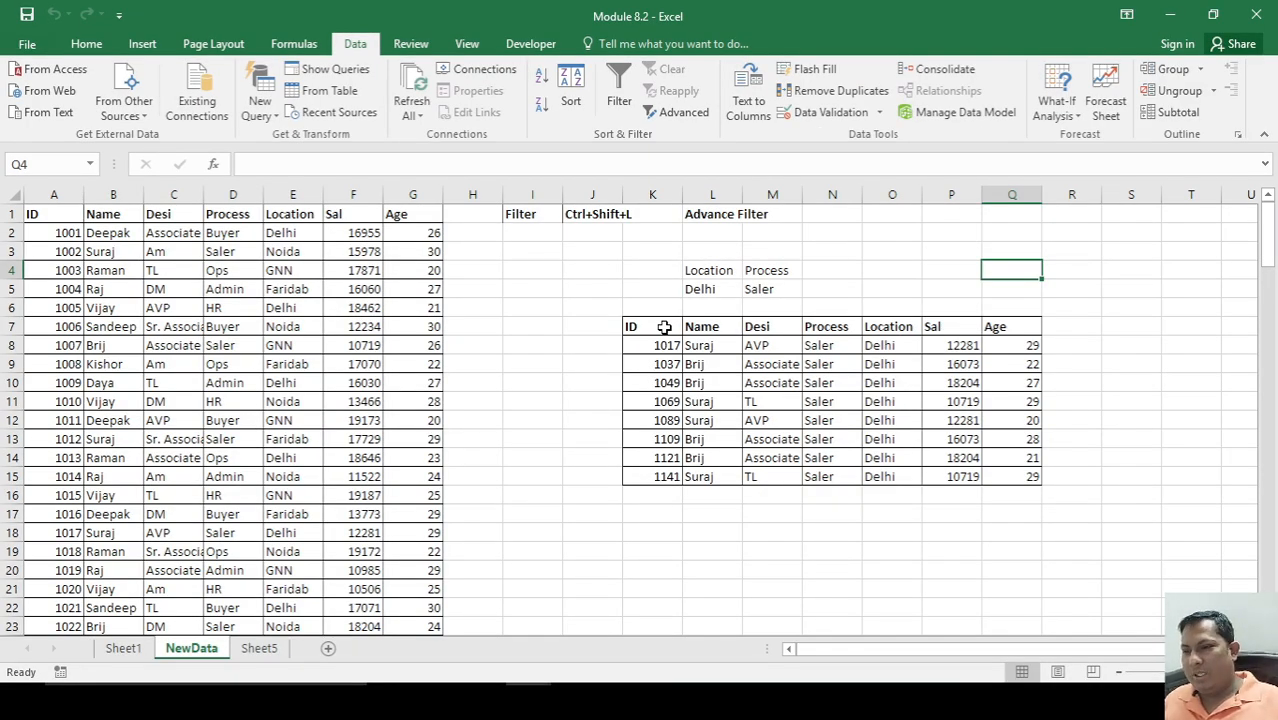
- Start an Advanced Filter that copies to another location, with the Name column B1:B145 as the list range
left_click(659, 517)
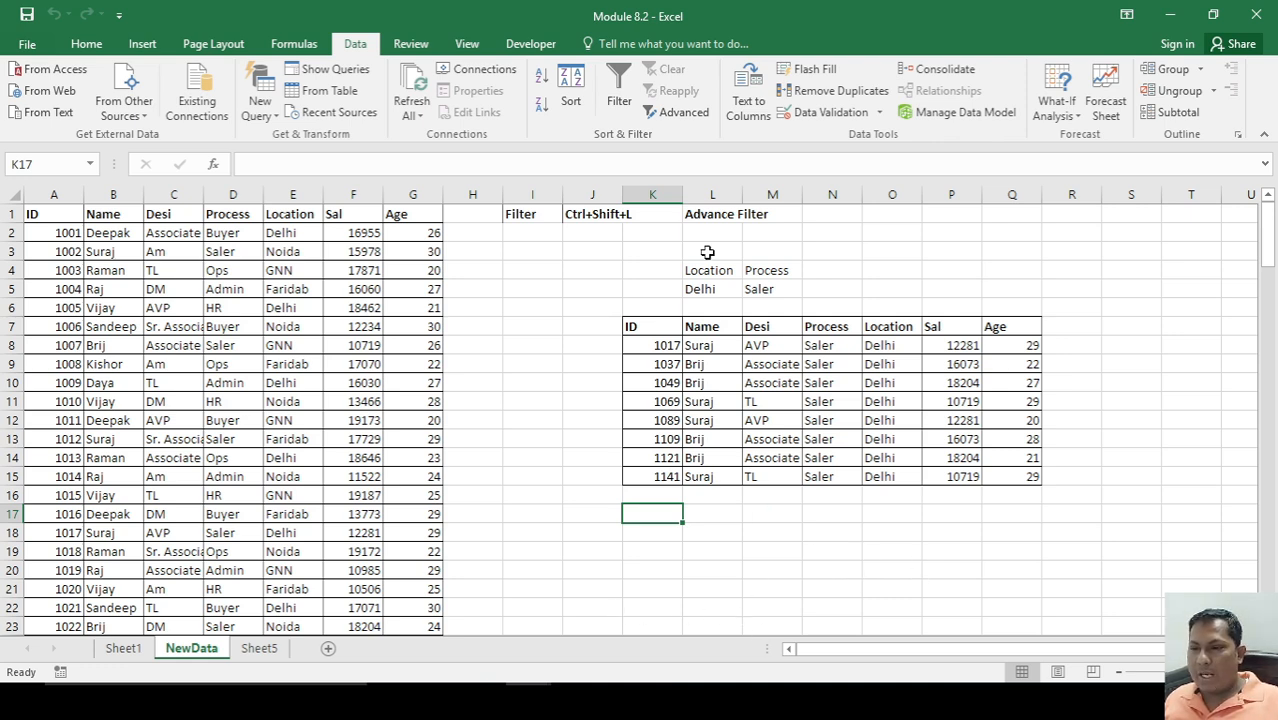
left_click(676, 112)
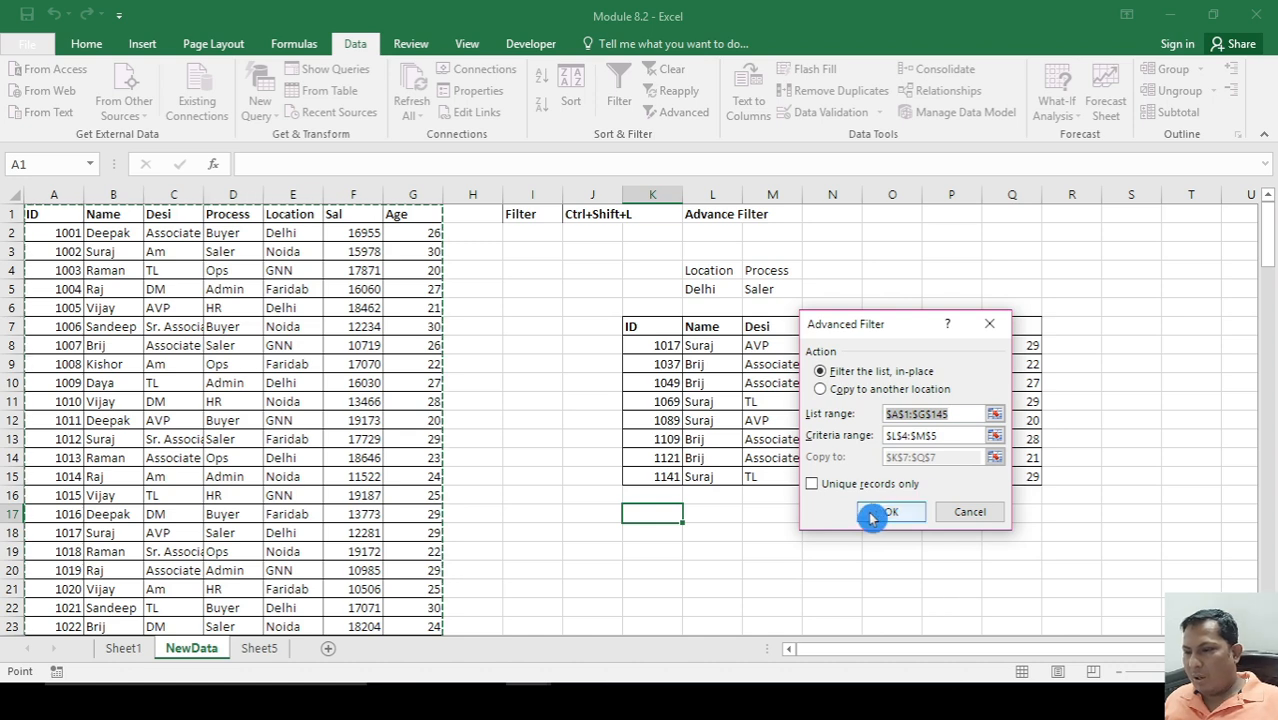
left_click(821, 389)
left_click(970, 413)
key("BackSpace")
key("BackSpace")
key("BackSpace")
key("BackSpace")
key("BackSpace")
key("BackSpace")
key("BackSpace")
key("BackSpace")
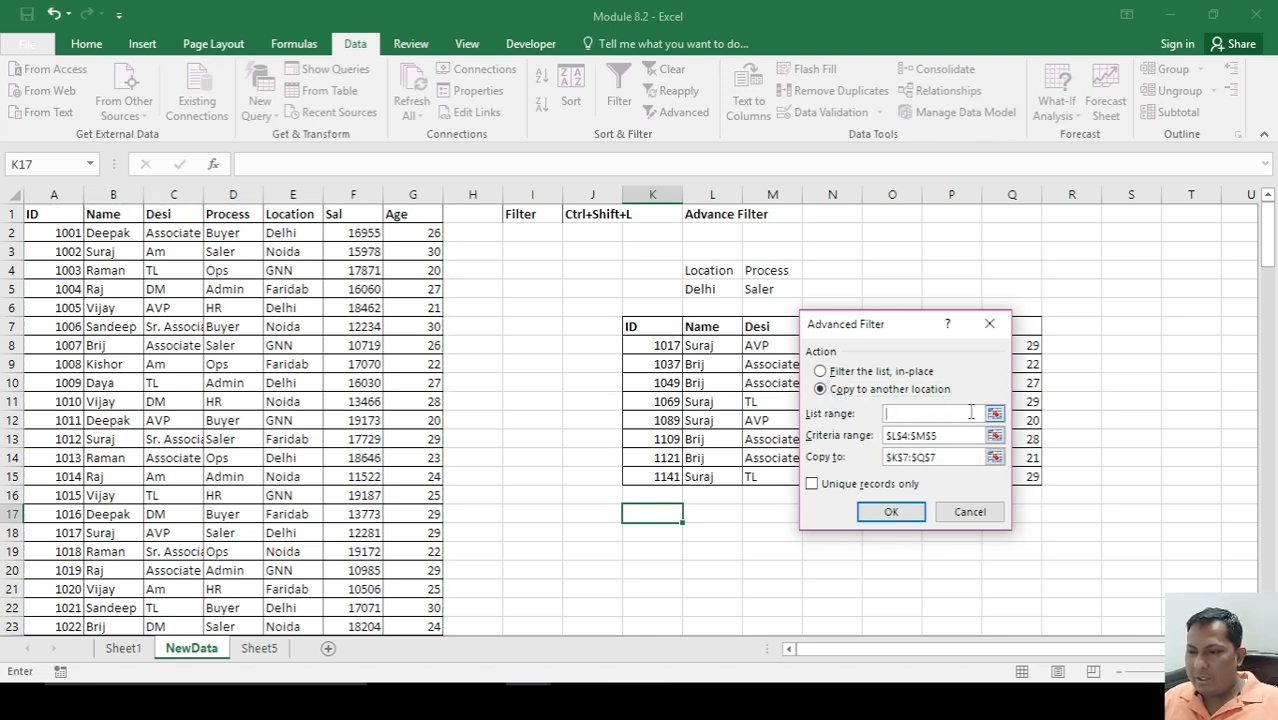
left_click(120, 218)
key("ctrl+shift+Down")
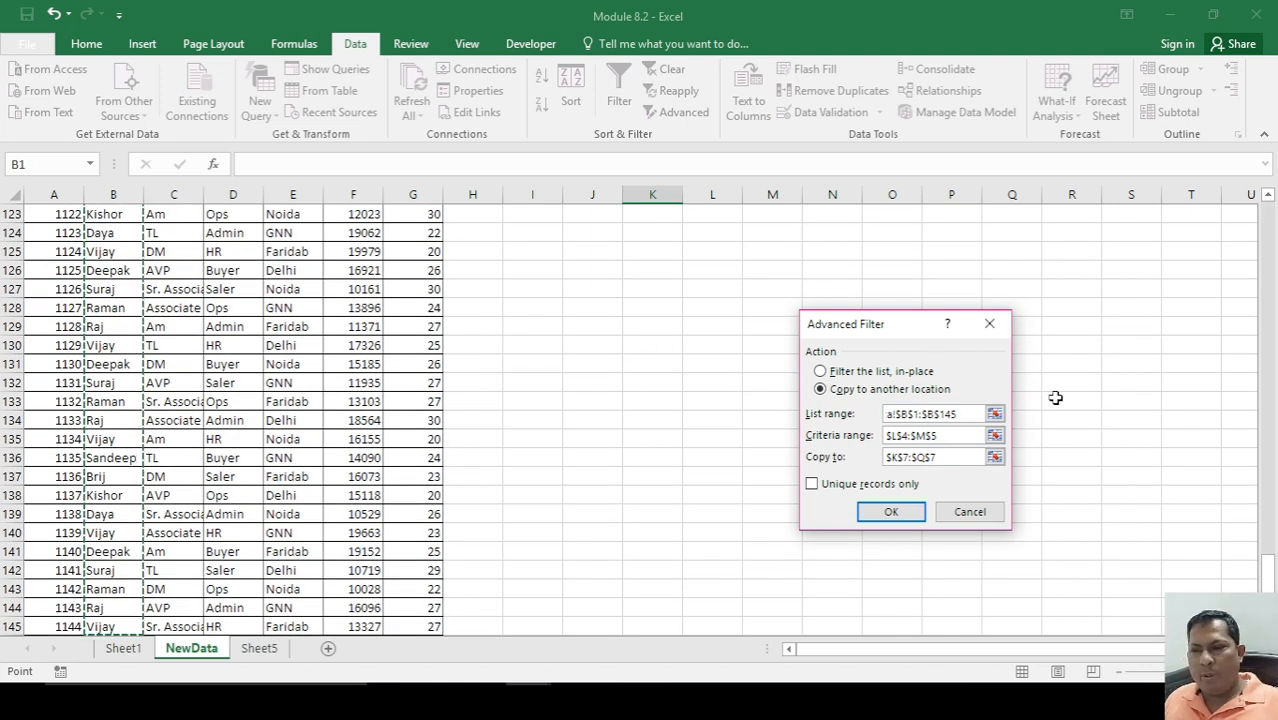
- Clear the criteria range of the Advanced Filter so no condition applies to the names
left_click(948, 436)
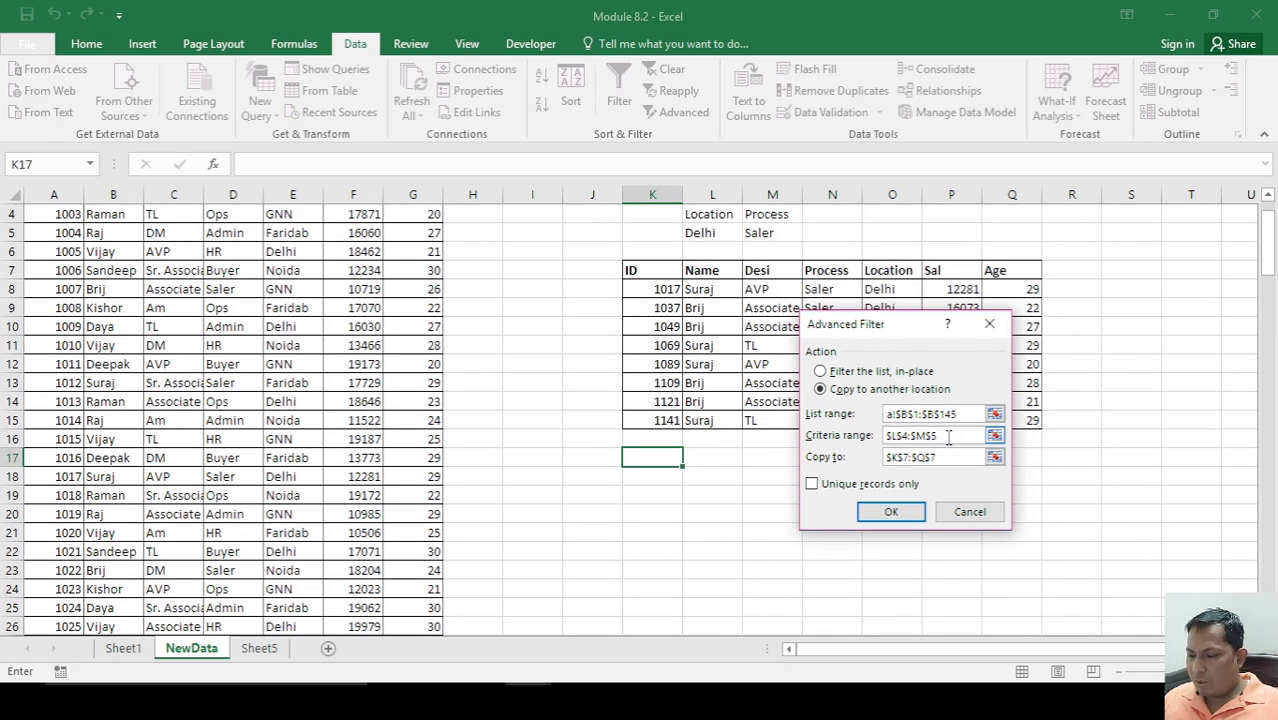
key("BackSpace")
key("BackSpace")
key("BackSpace")
key("BackSpace")
key("BackSpace")
key("BackSpace")
key("BackSpace")
key("BackSpace")
key("BackSpace")
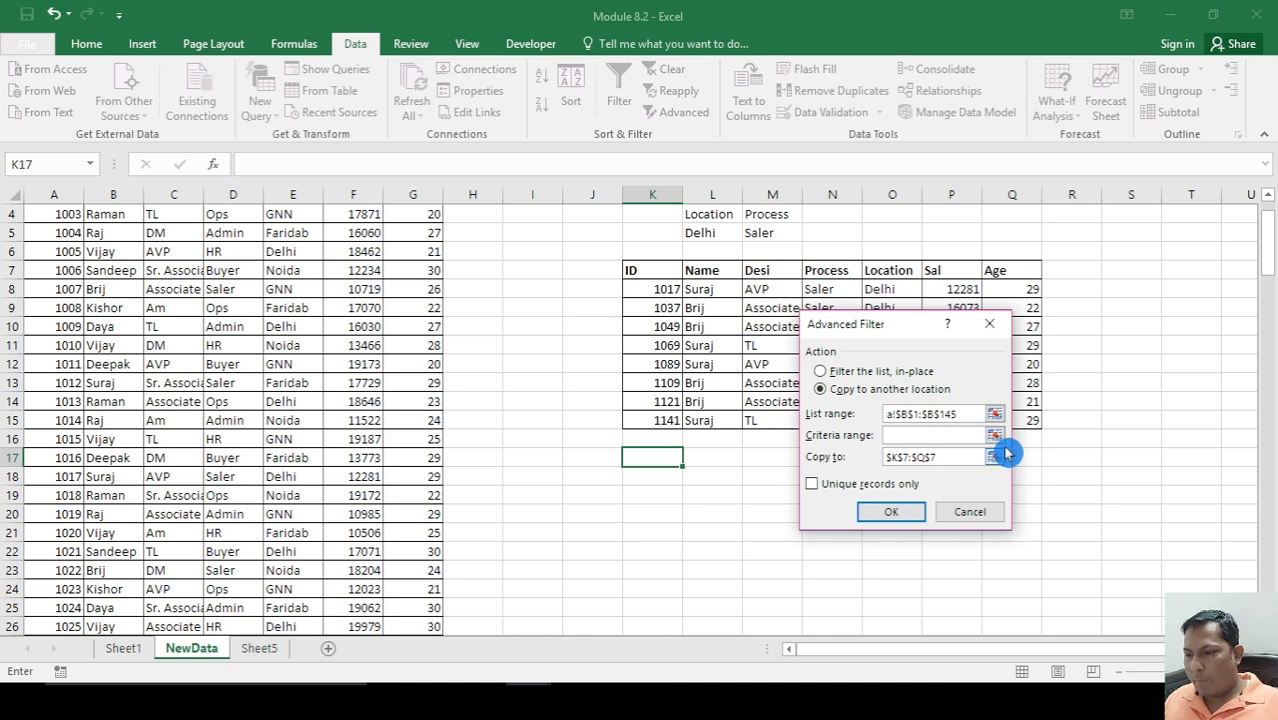
- Set the copy destination to K17 with unique records only, and run the Advanced Filter
left_click(952, 456)
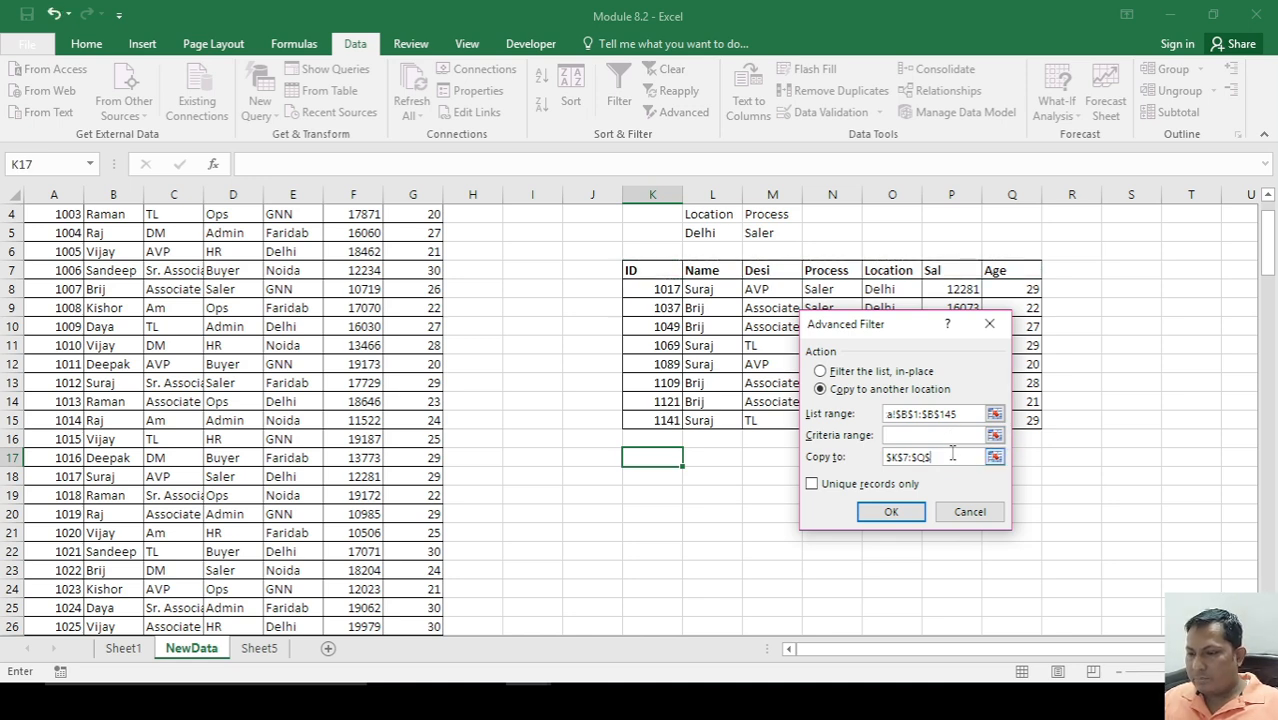
left_click(645, 455)
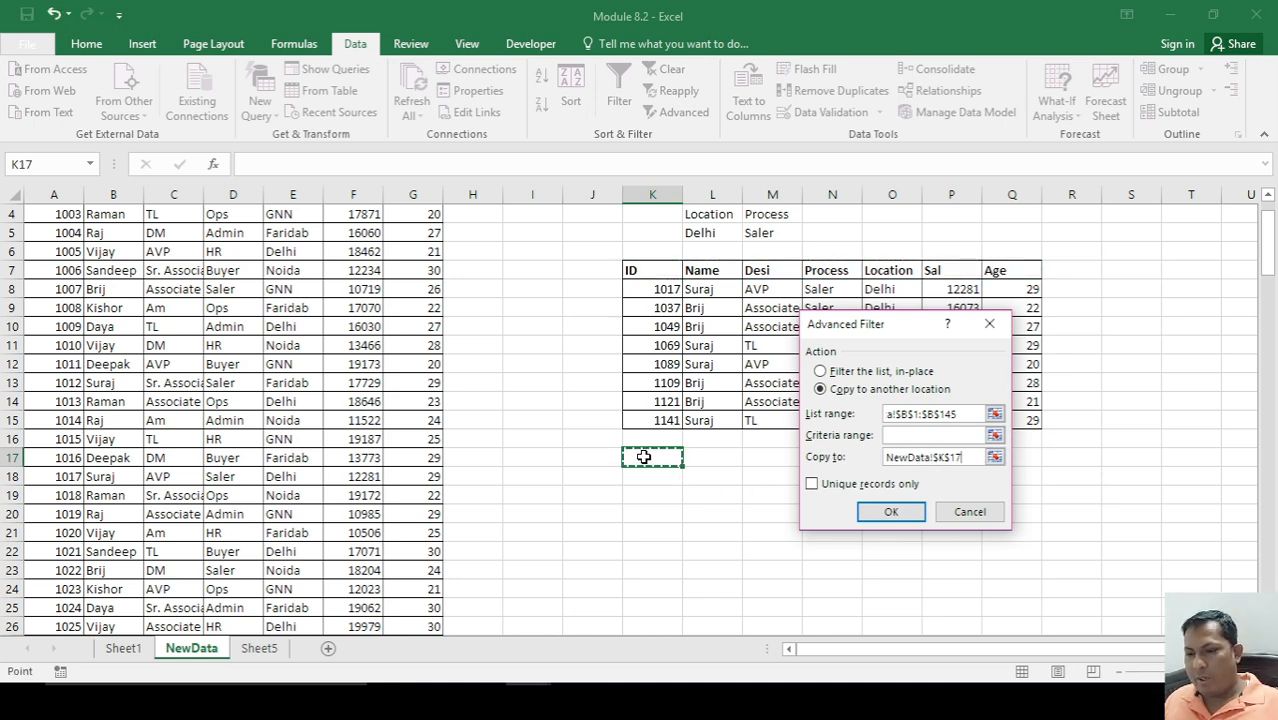
left_click(812, 485)
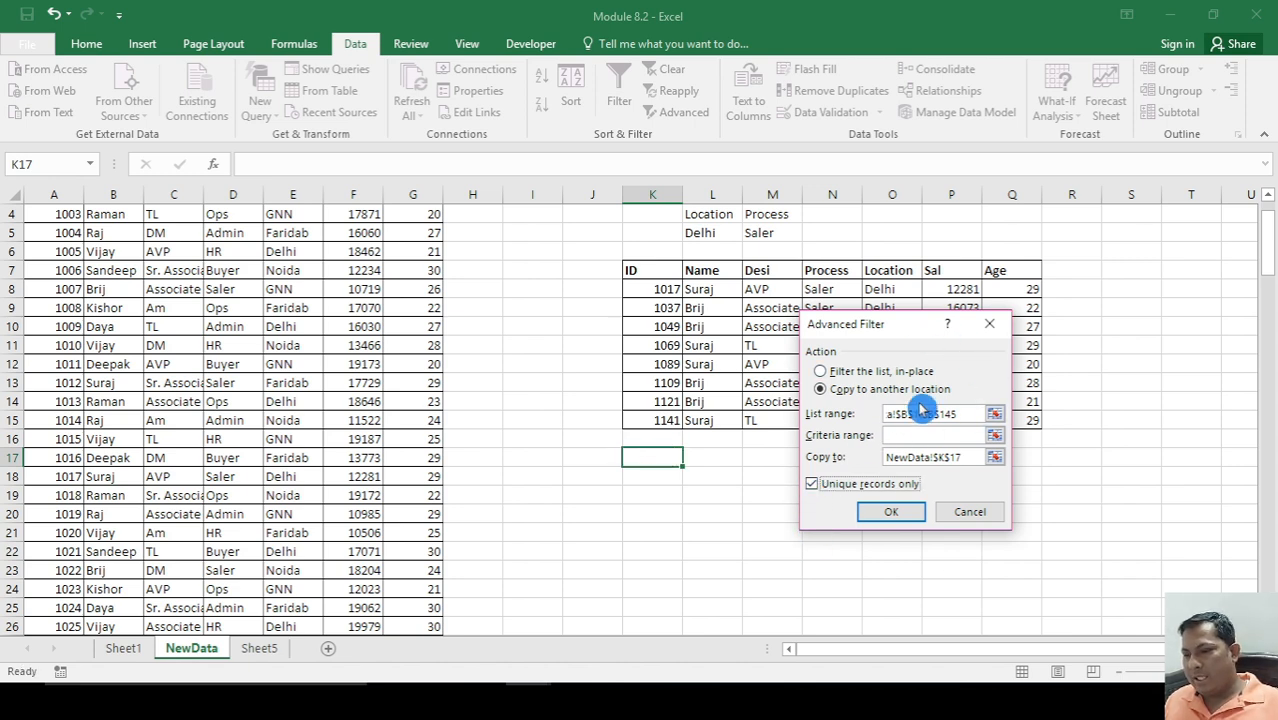
left_click(899, 514)
- Examine the extracted list of unique names in K17:K26
left_click(636, 477)
key("Down")
key("Down")
key("Down")
key("Down")
key("Down")
key("Down")
key("Down")
key("Down")
key("Down")
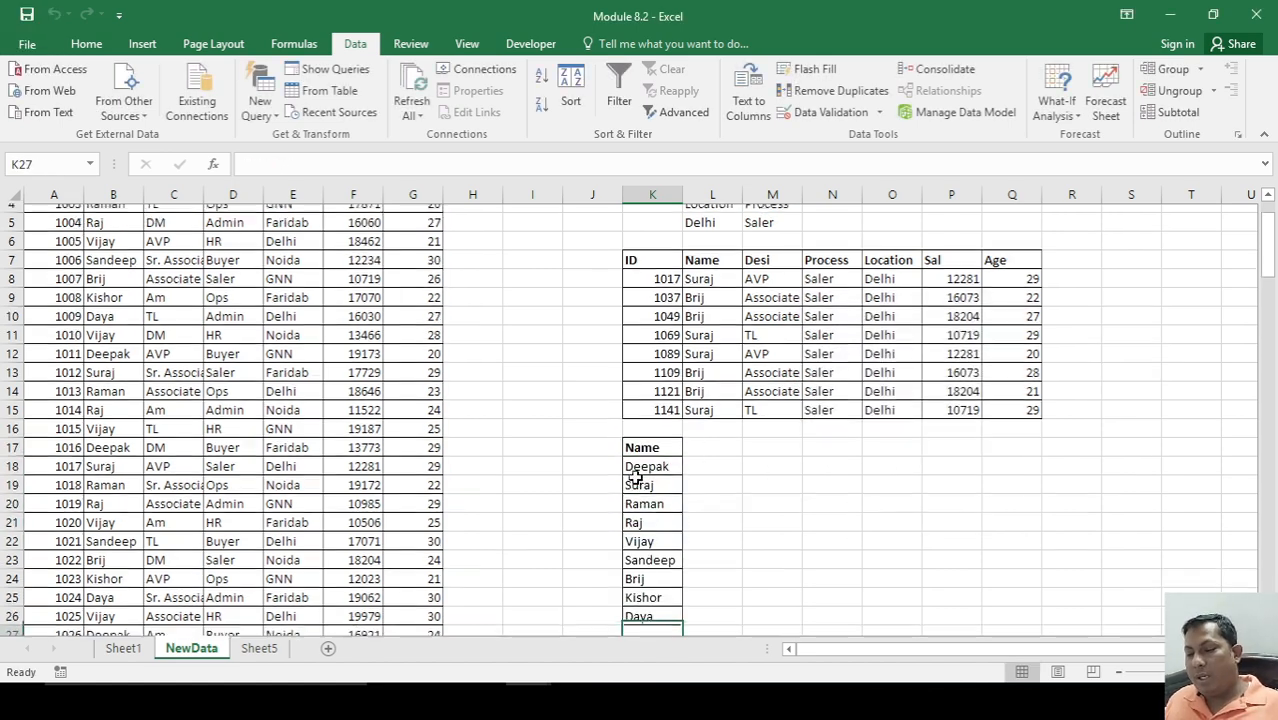
key("Up")
key("Up")
key("Up")
key("Up")
key("Up")
key("Up")
key("Up")
key("Up")
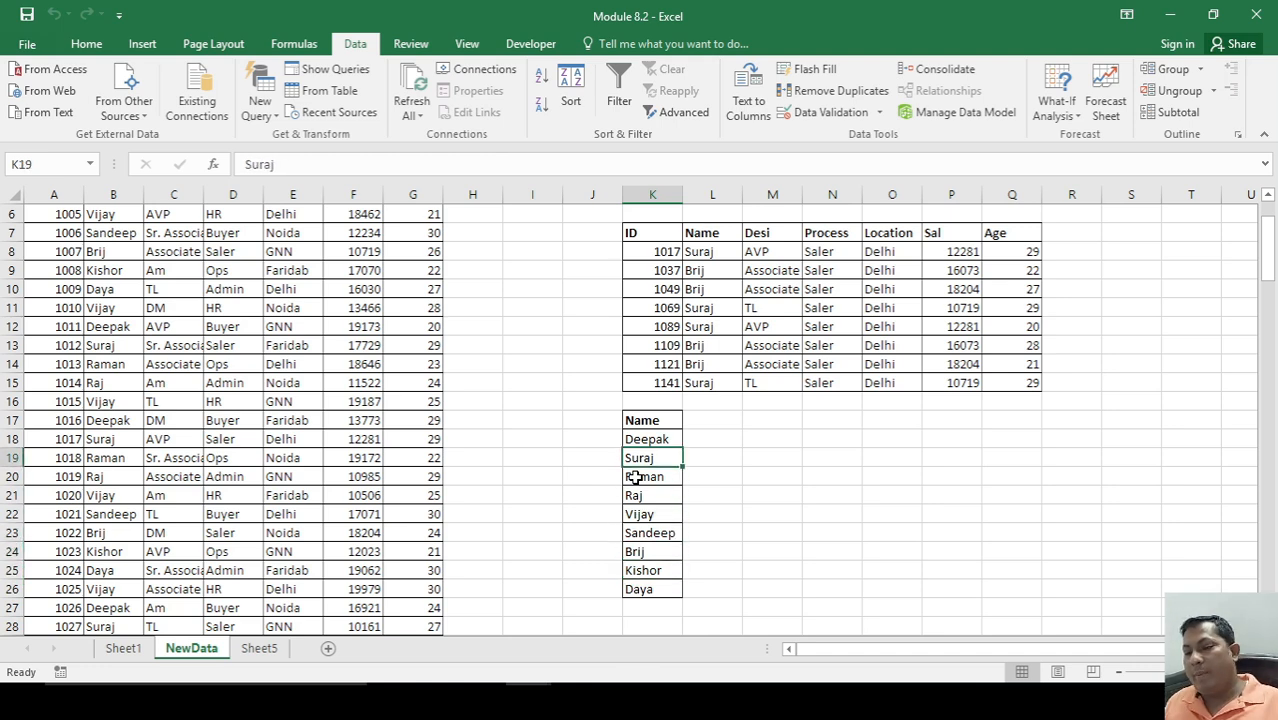
key("Up")
key("Up")
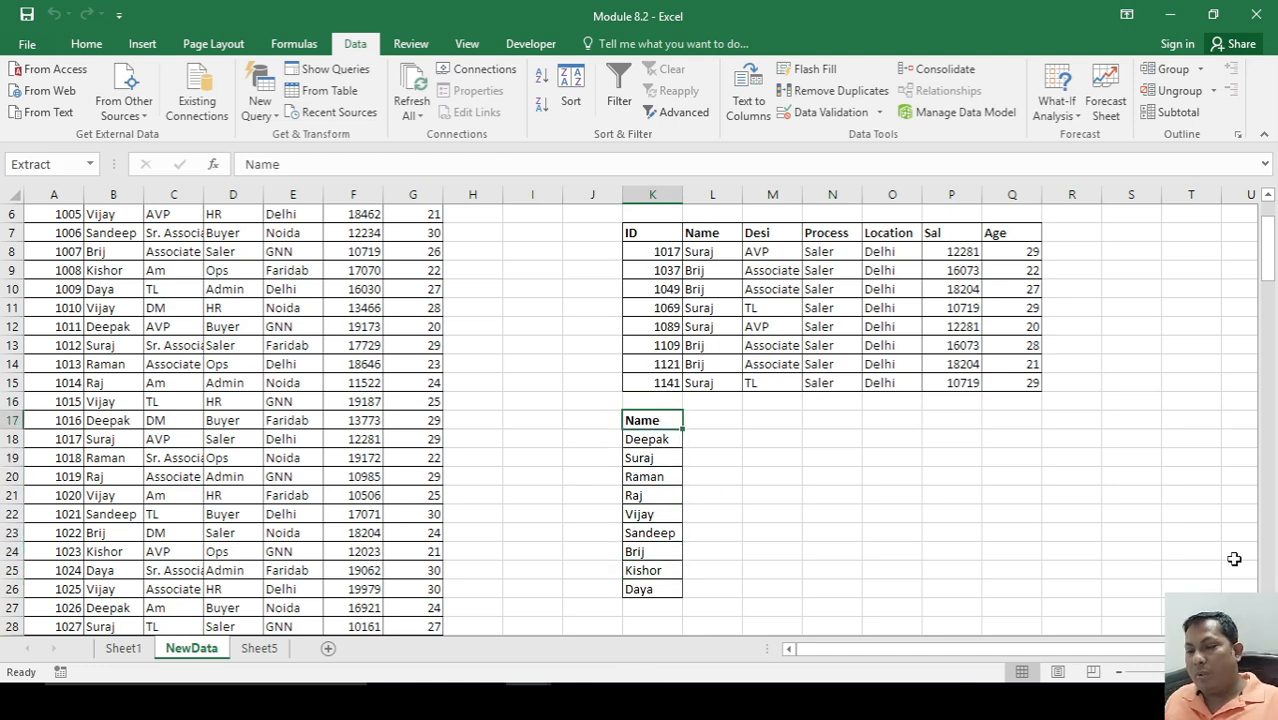
key("ctrl+shift+Down")
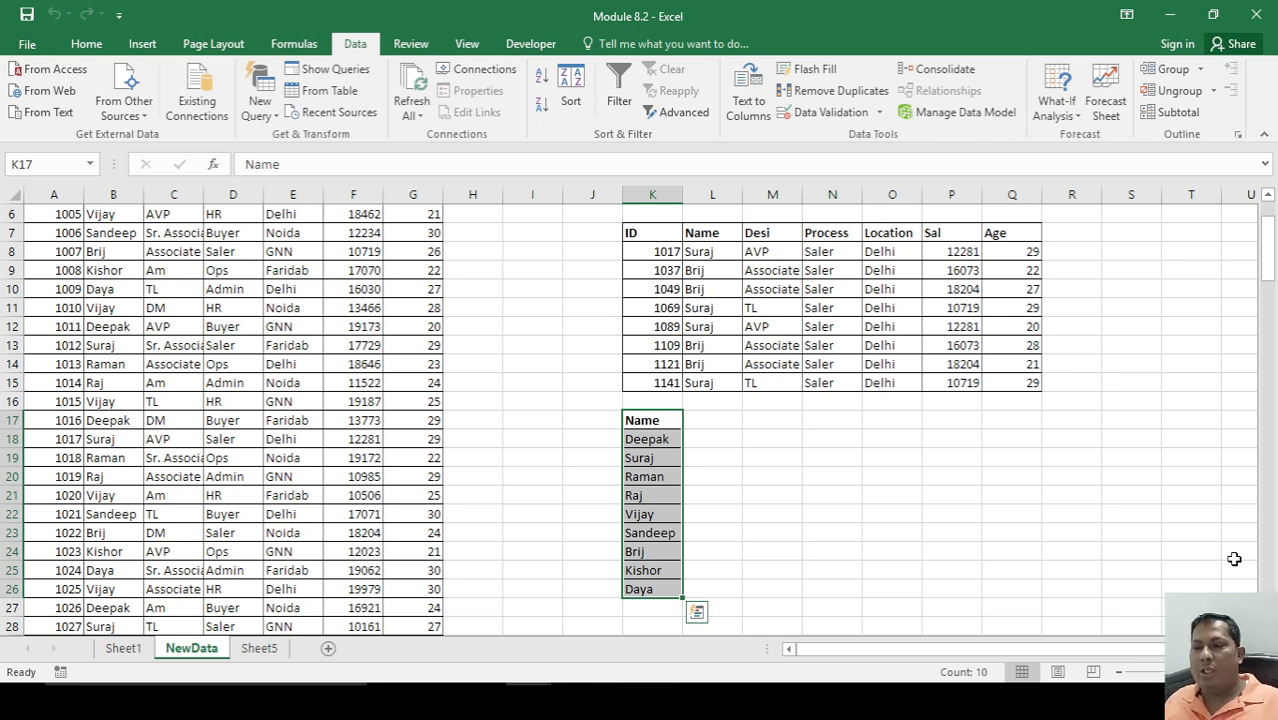
- Look at Sheet5 as a possible destination for the filtered records, and return to the NewData sheet
left_click(808, 480)
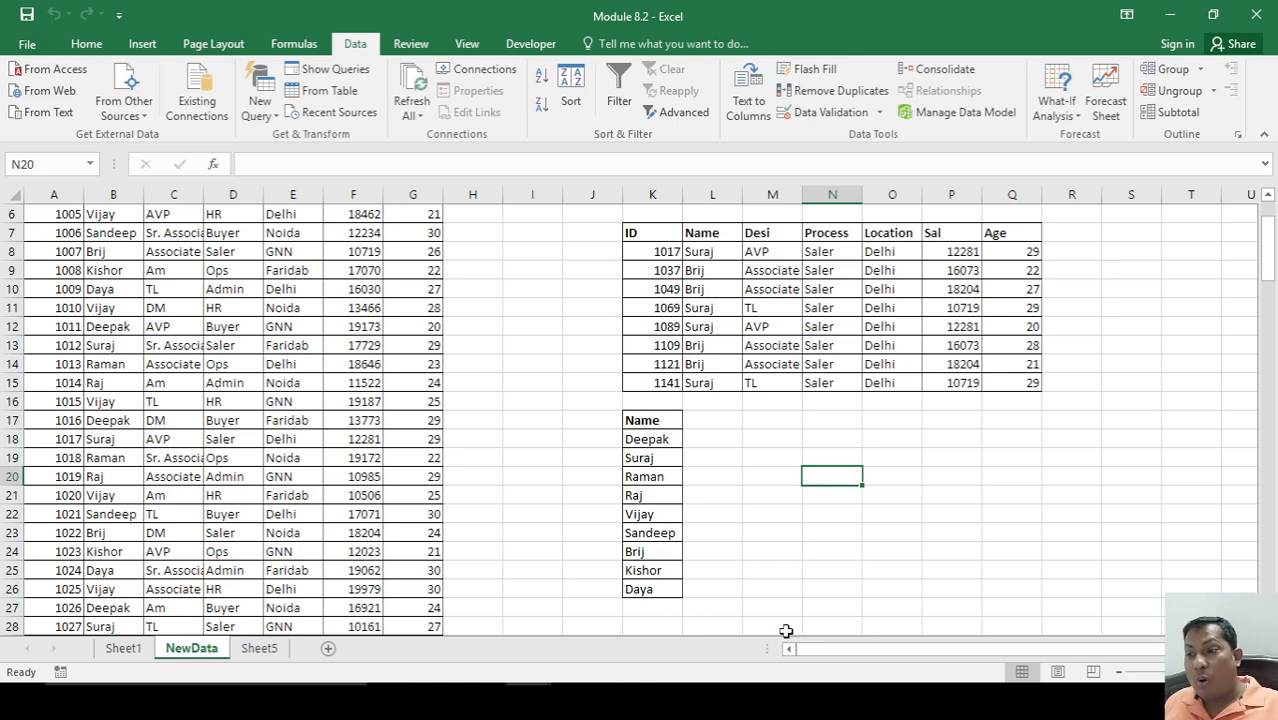
left_click(1268, 201)
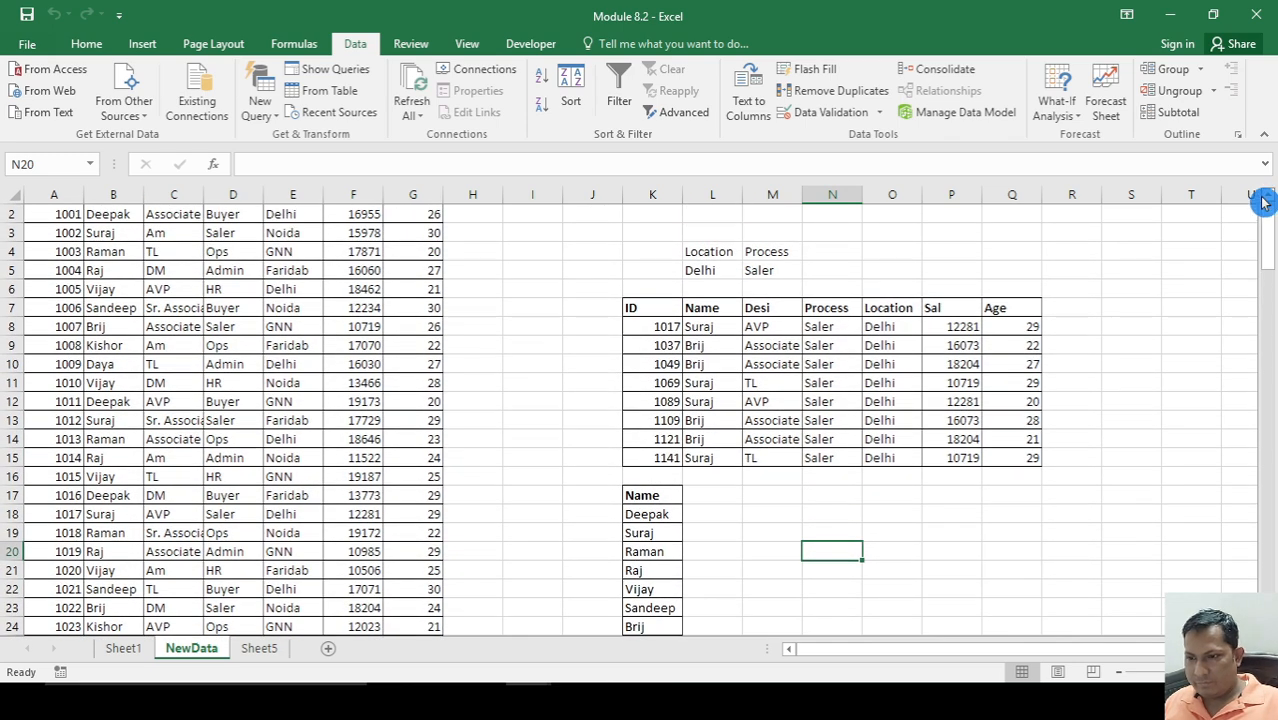
left_click(776, 498)
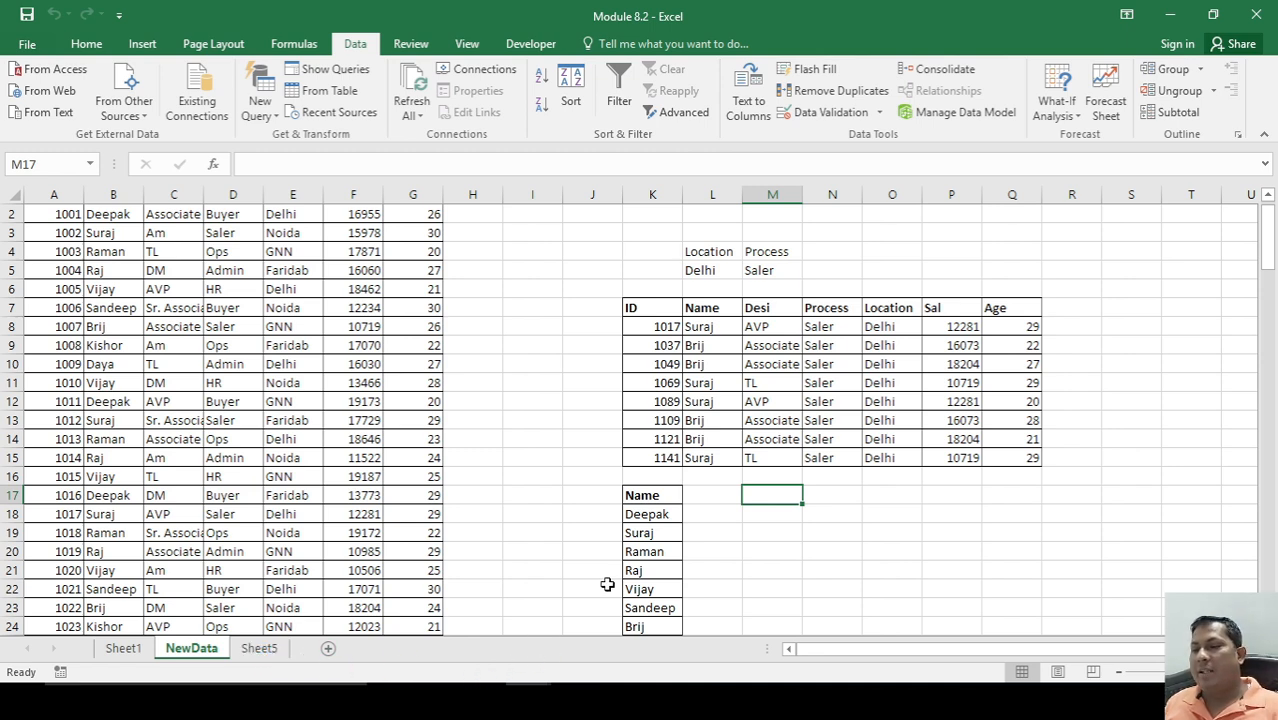
left_click(262, 648)
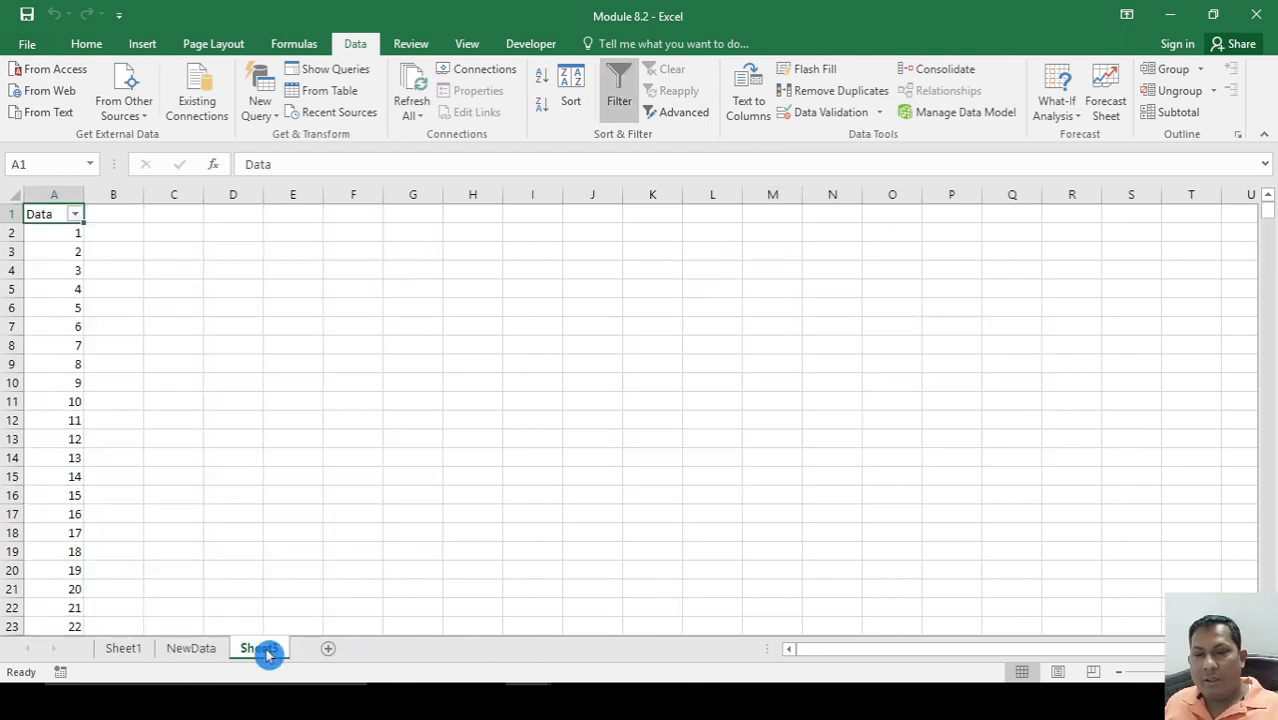
left_click(192, 649)
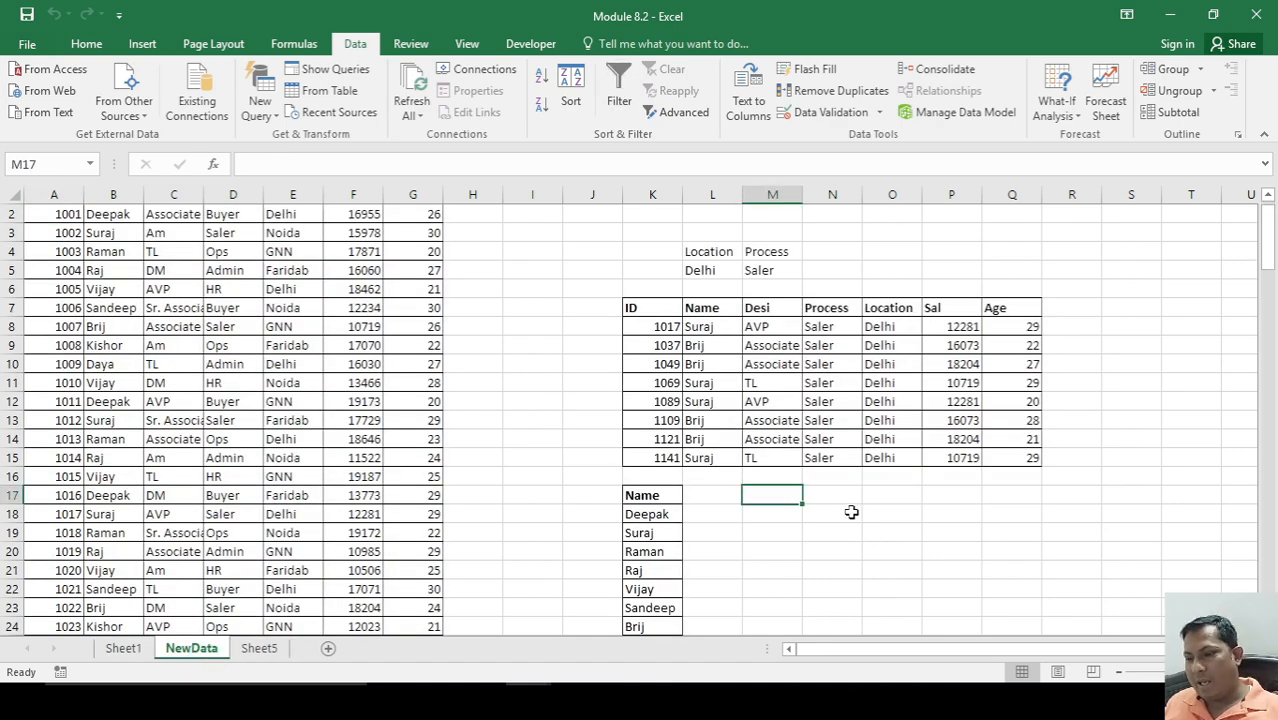
- Start an Advanced Filter that copies to another location, with the full table A1:G145 as the list range
left_click(683, 116)
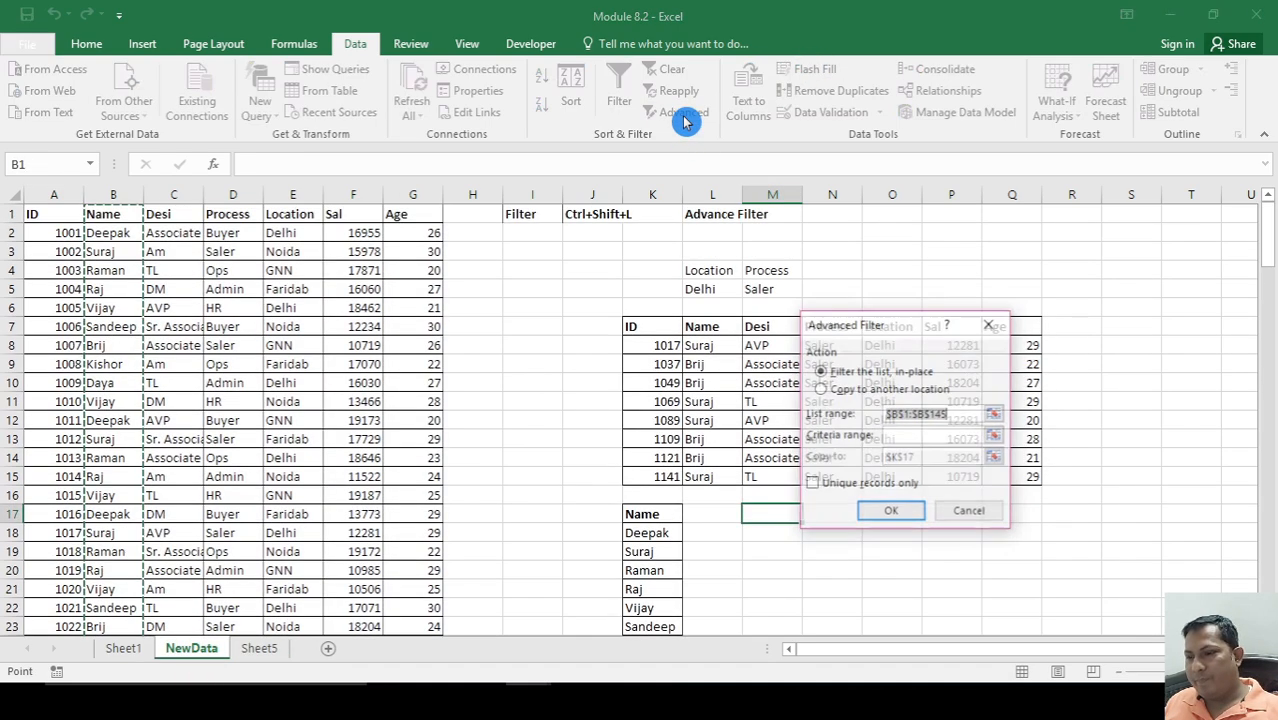
left_click(821, 389)
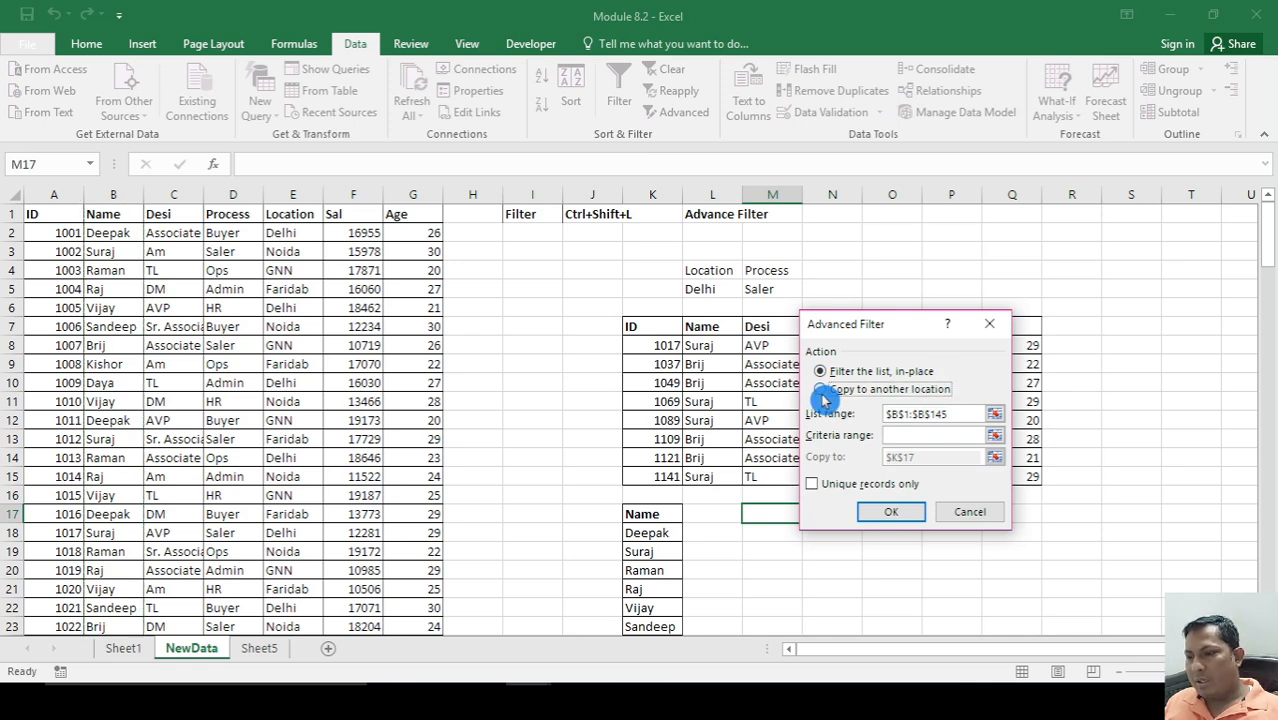
left_click(955, 413)
key("BackSpace")
key("BackSpace")
key("BackSpace")
key("BackSpace")
key("BackSpace")
key("BackSpace")
key("BackSpace")
key("BackSpace")
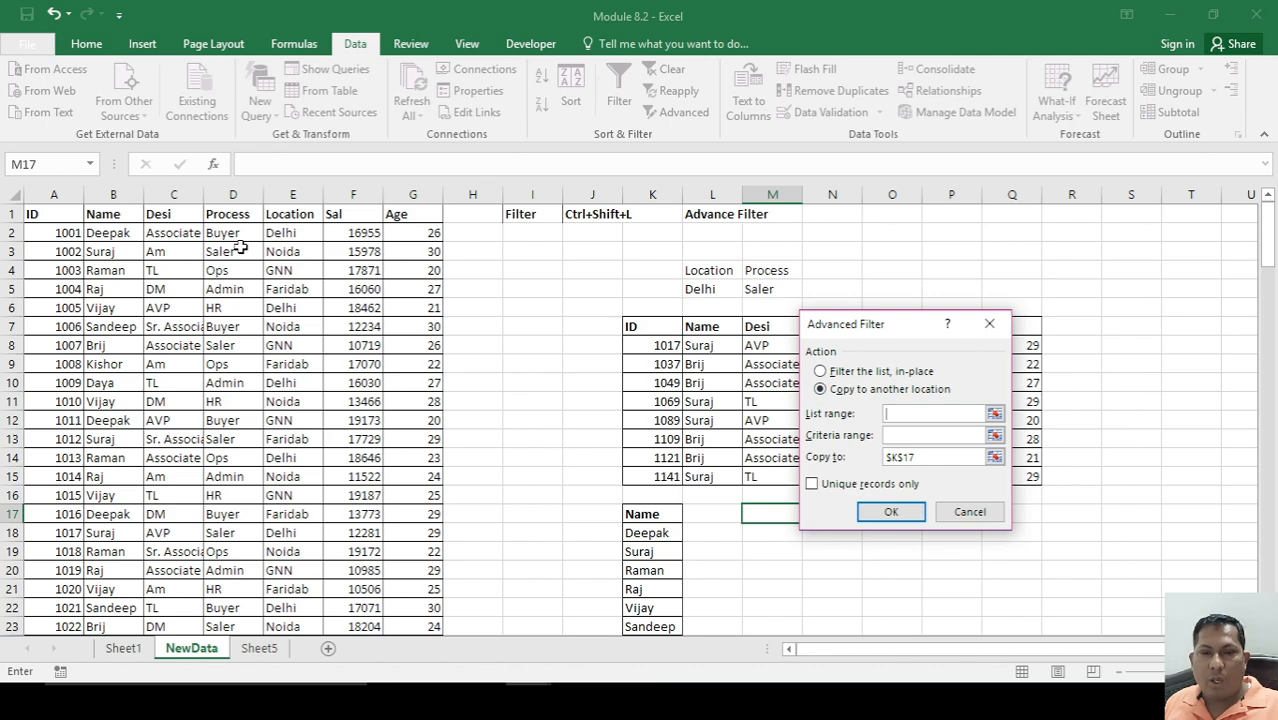
left_click(49, 216)
key("ctrl+shift+Right")
key("ctrl+shift+Down")
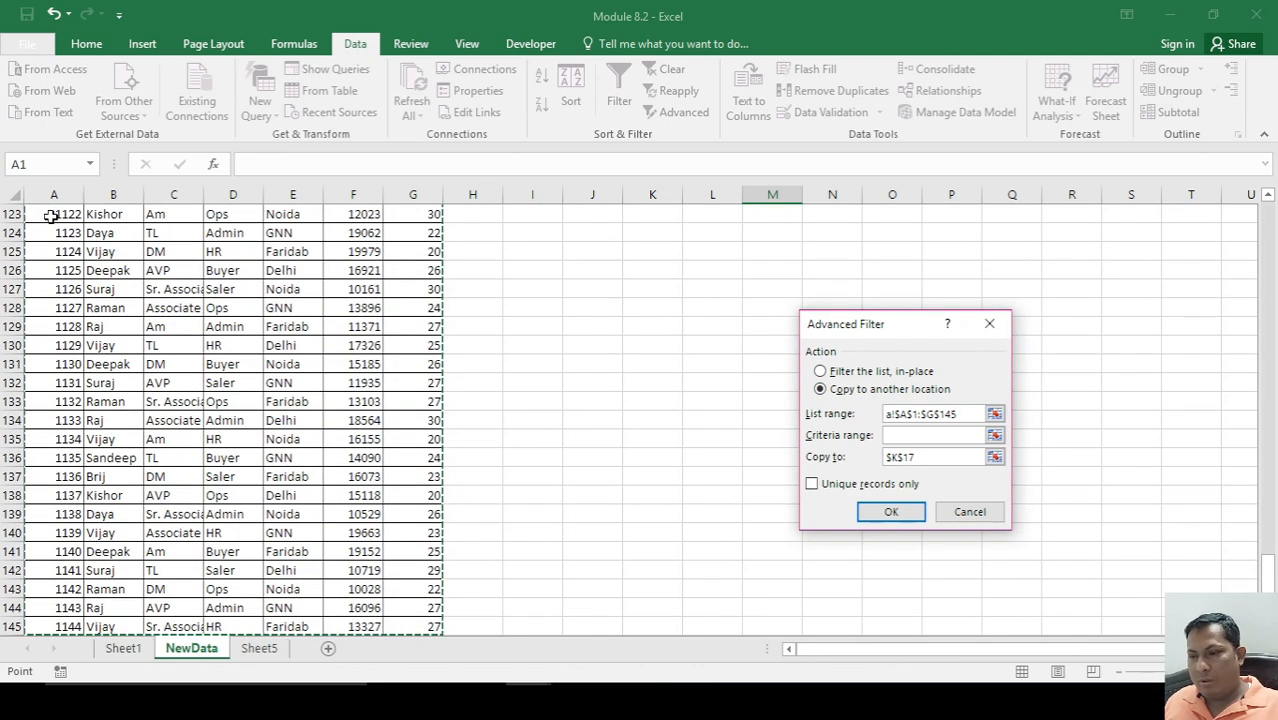
left_click(882, 420)
- Set the Advanced Filter's criteria range to the Location and Process criteria in L4:M5
left_click(918, 436)
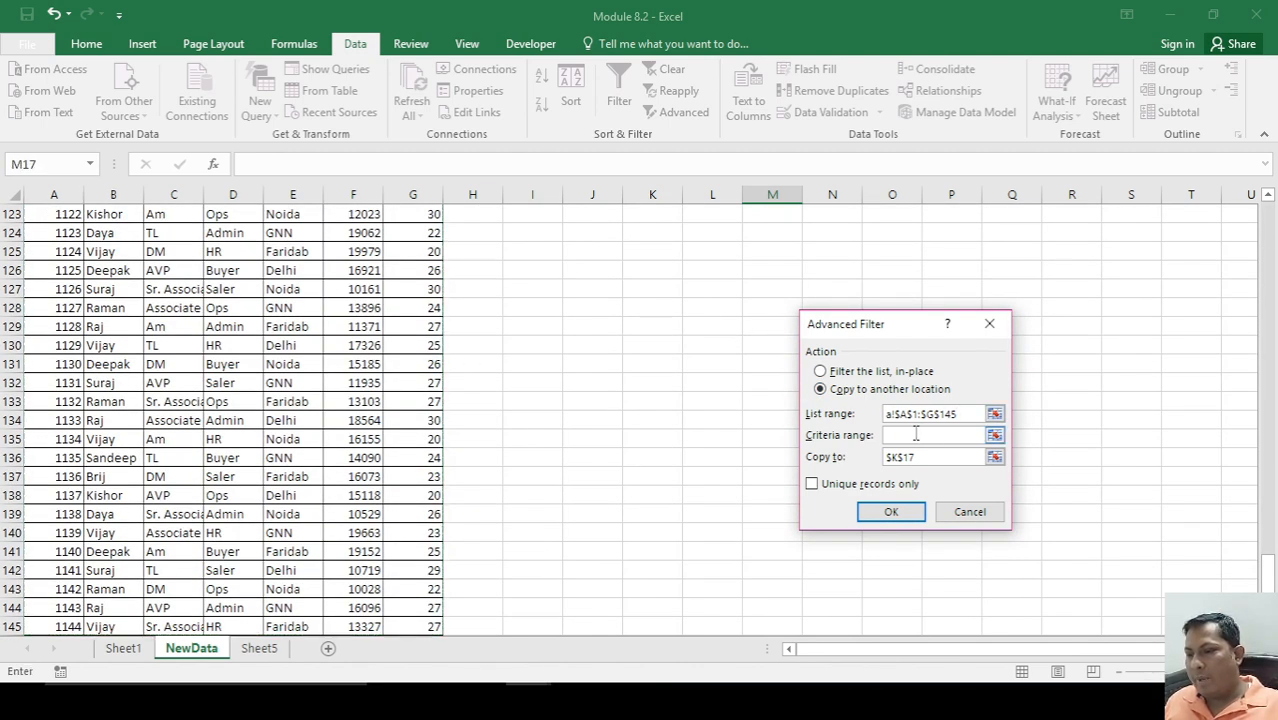
left_click(993, 438)
left_click(635, 272)
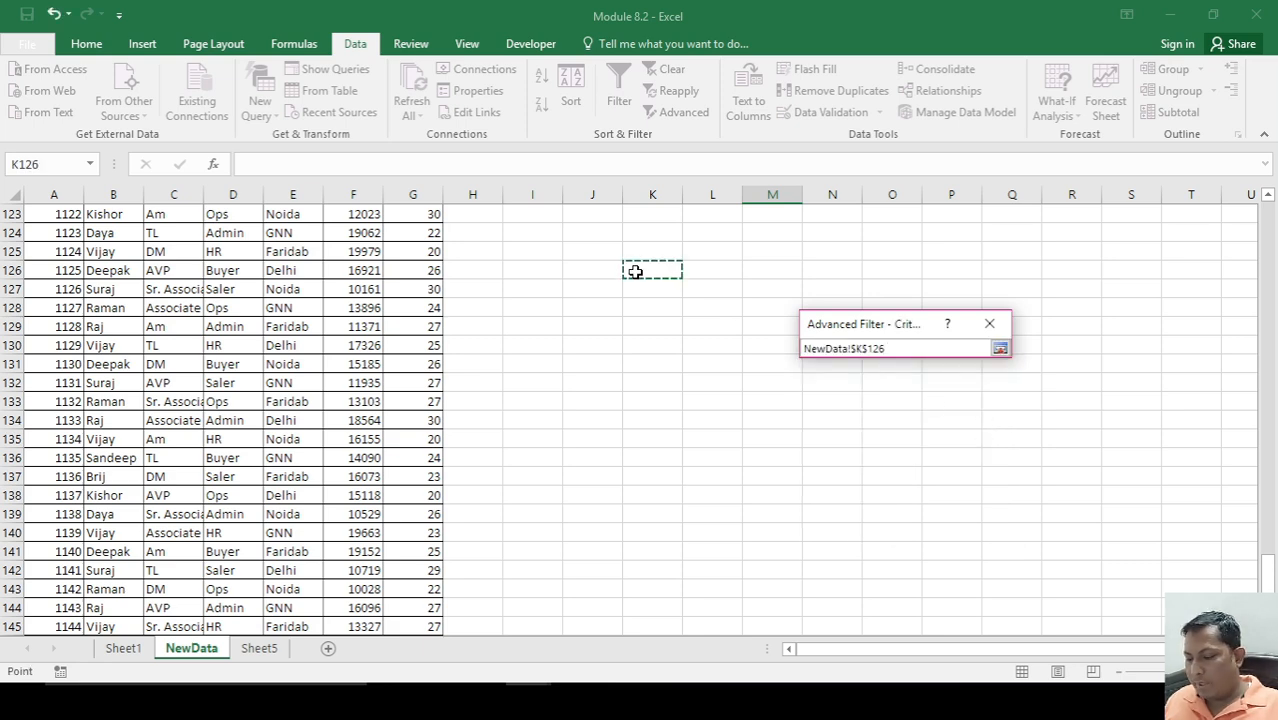
key("ctrl+Up")
key("Down")
key("Down")
key("Down")
key("Right")
key("shift+Down")
key("shift+Right")
left_click(999, 347)
- Try to copy the filtered records from NewData to cell F2 on Sheet5
left_click(931, 457)
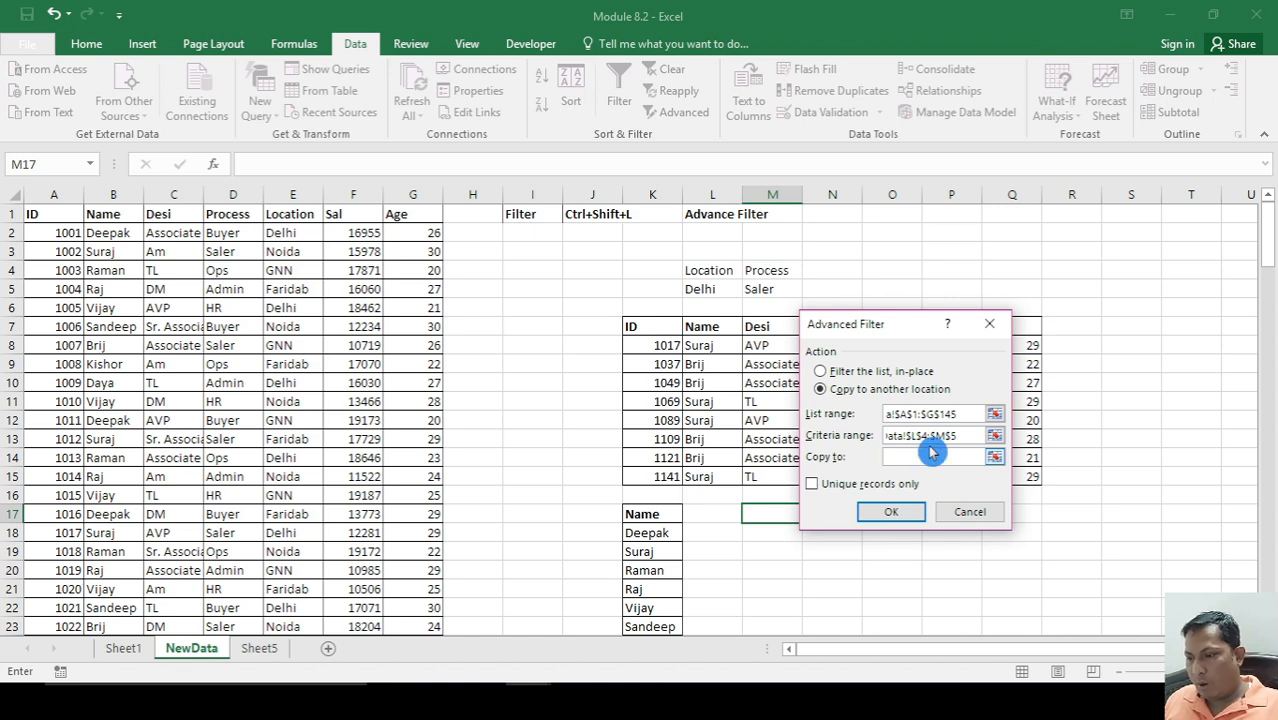
left_click(997, 459)
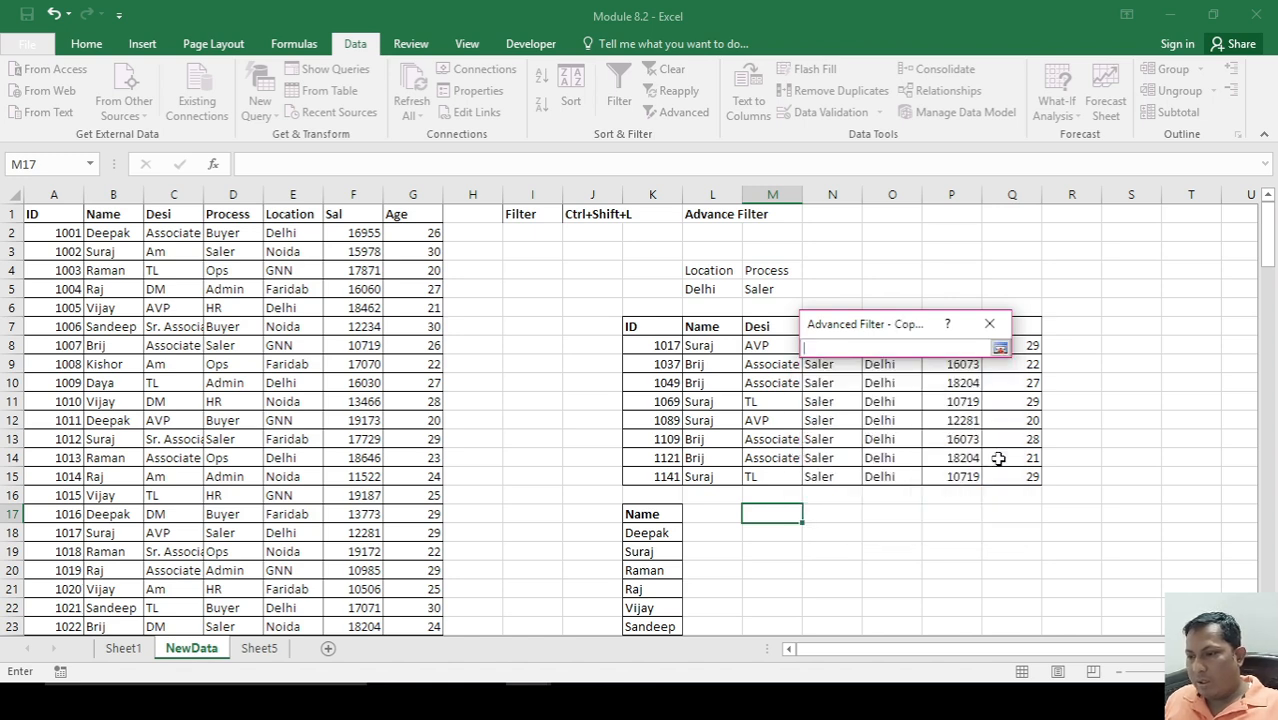
left_click(275, 650)
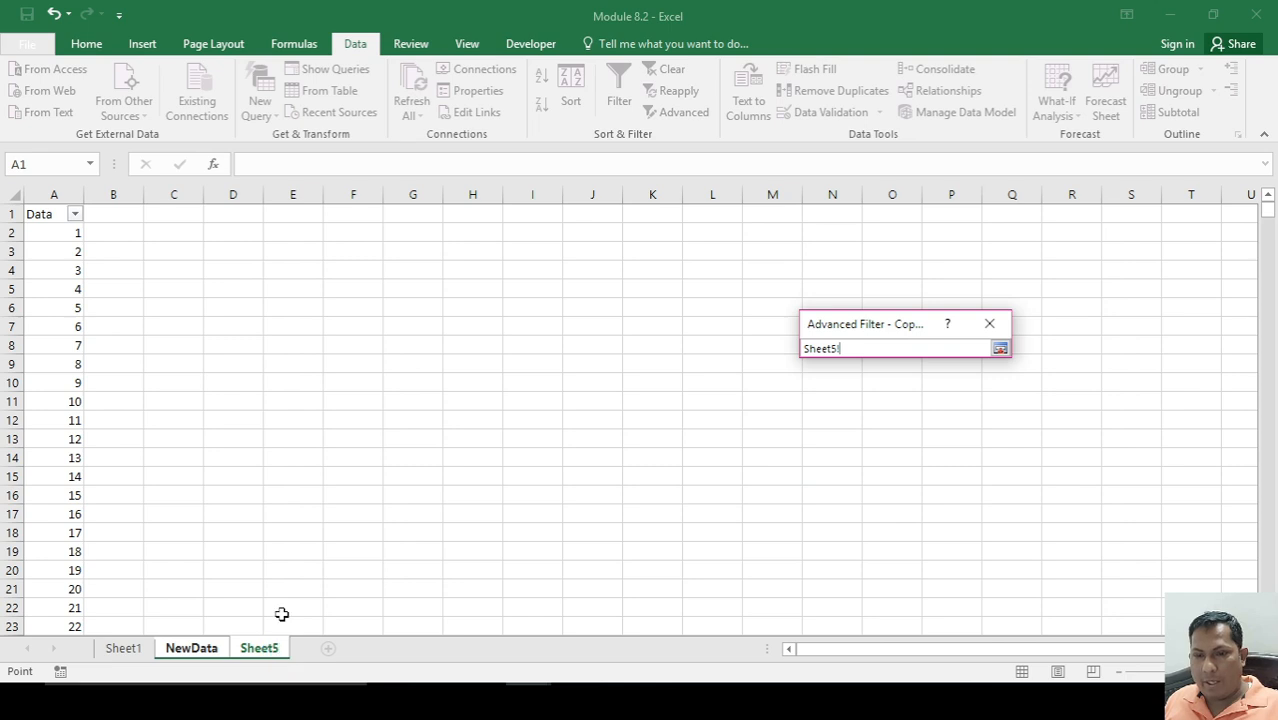
left_click(347, 231)
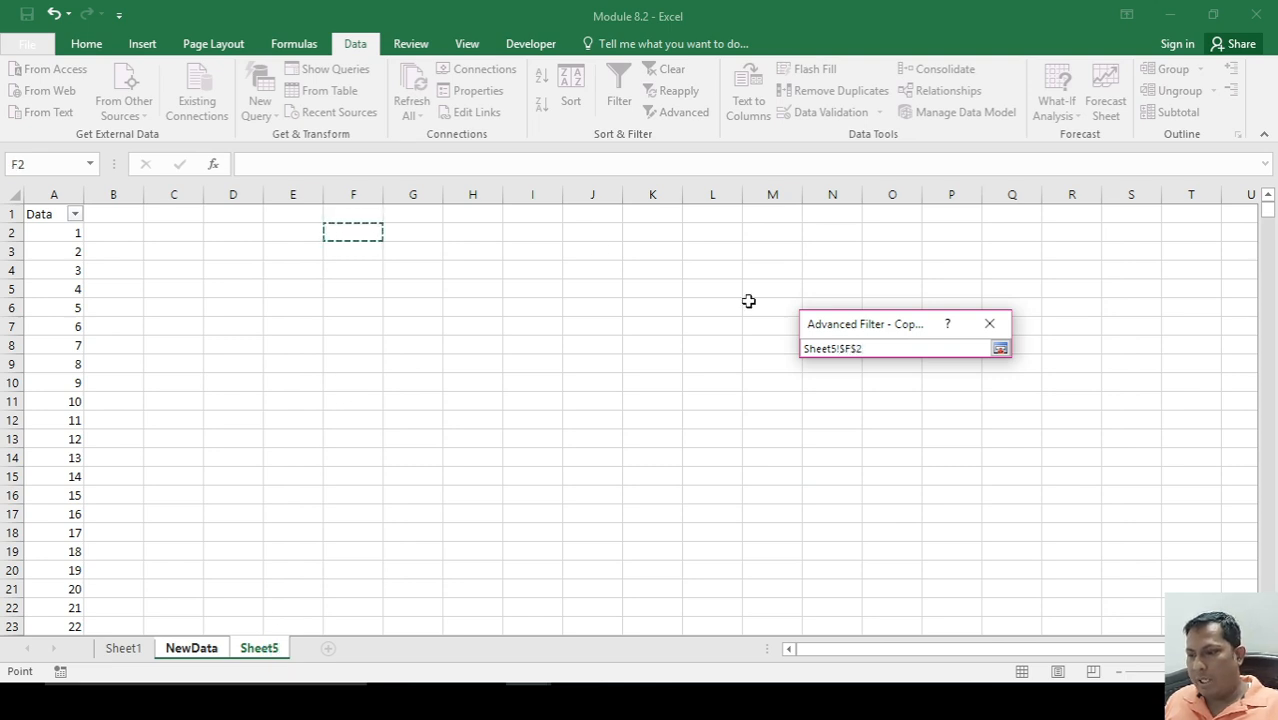
left_click(1000, 350)
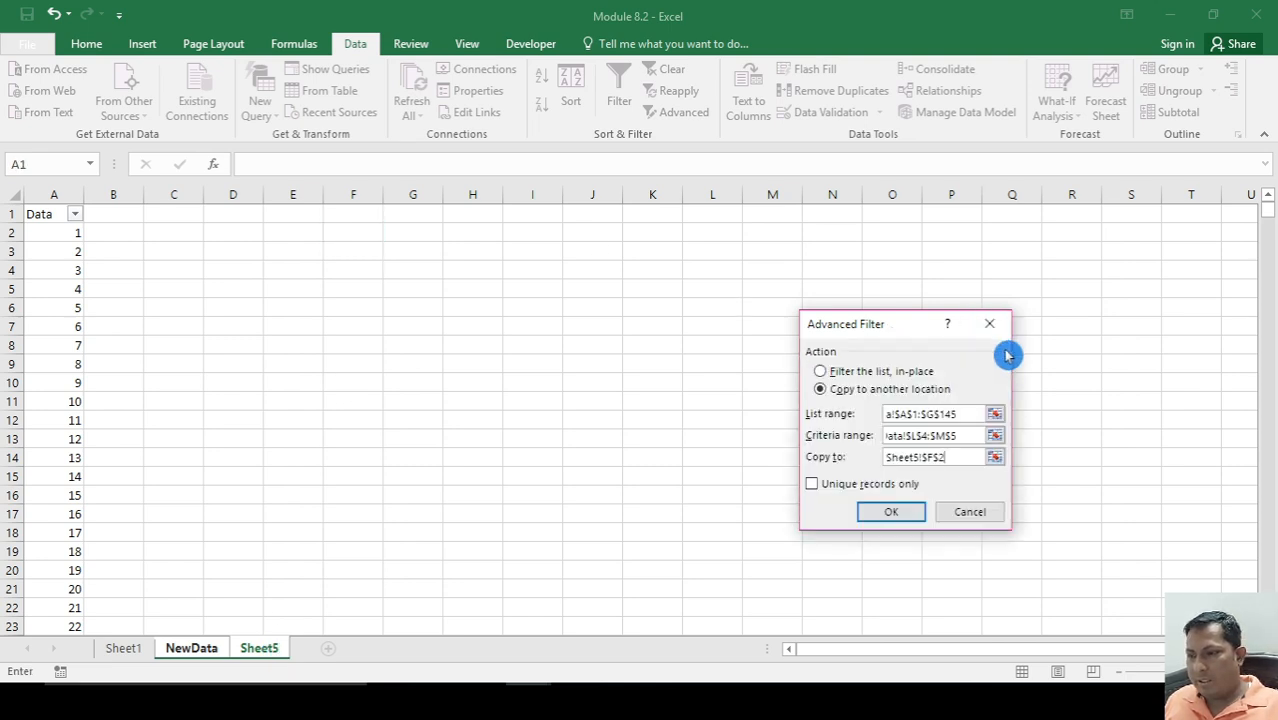
left_click(891, 516)
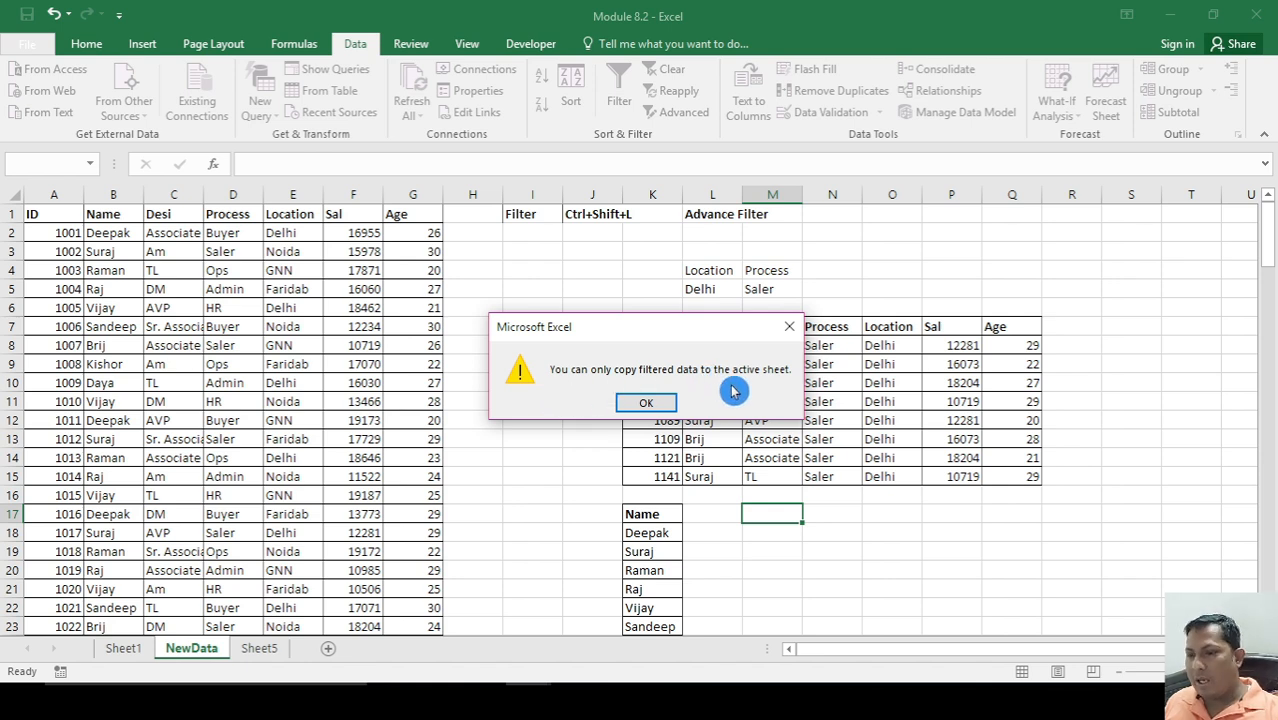
left_click(643, 402)
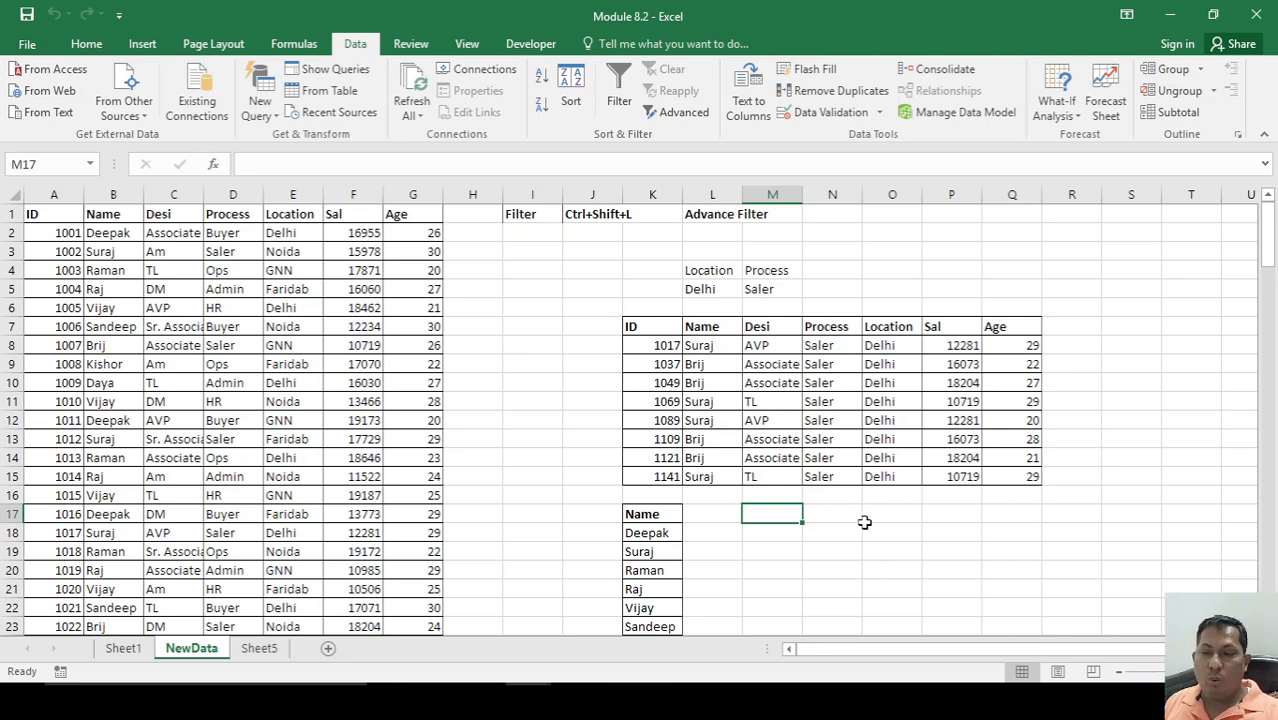
- Start an Advanced Filter from an empty cell on Sheet5, set to copy the results to another location
left_click(703, 270)
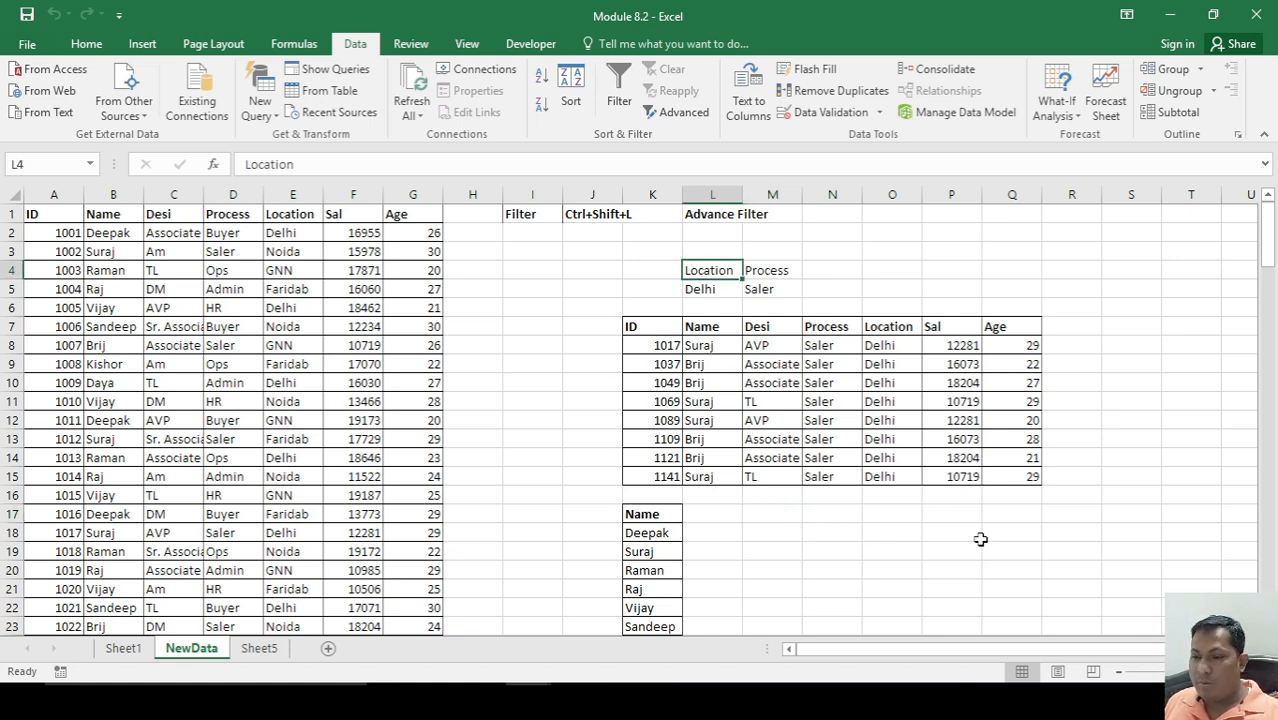
left_click(259, 648)
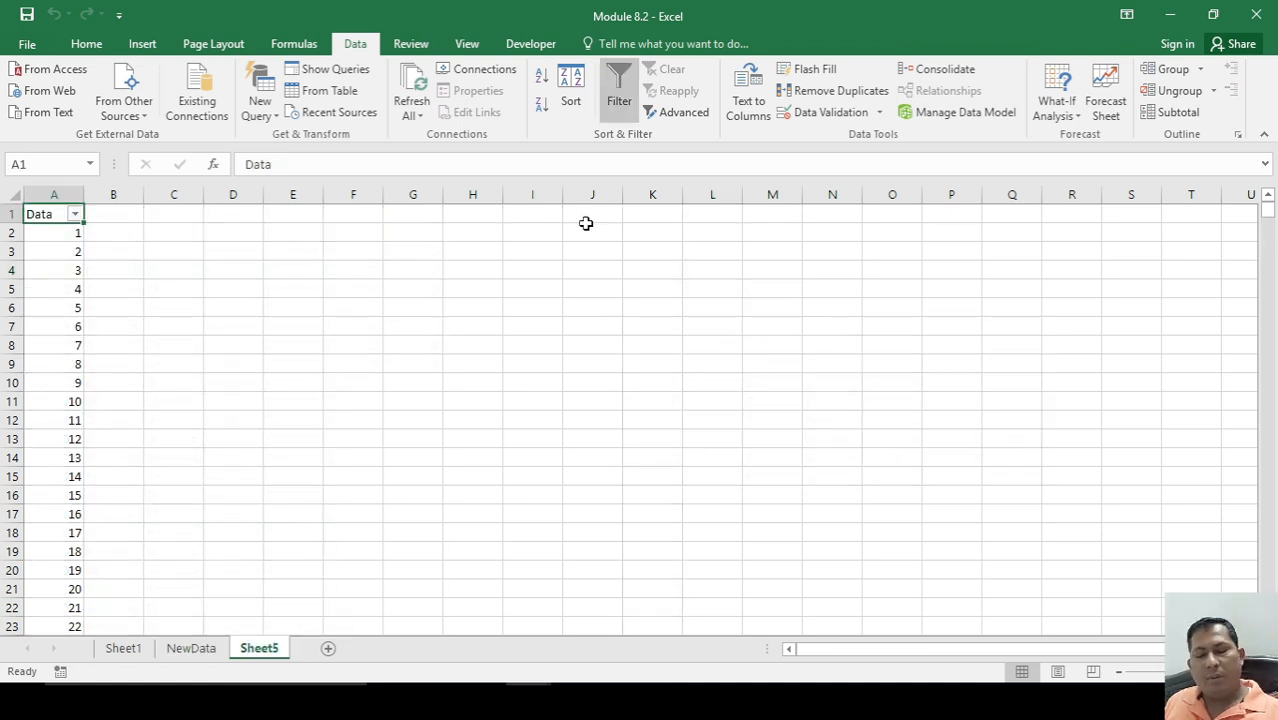
left_click(427, 251)
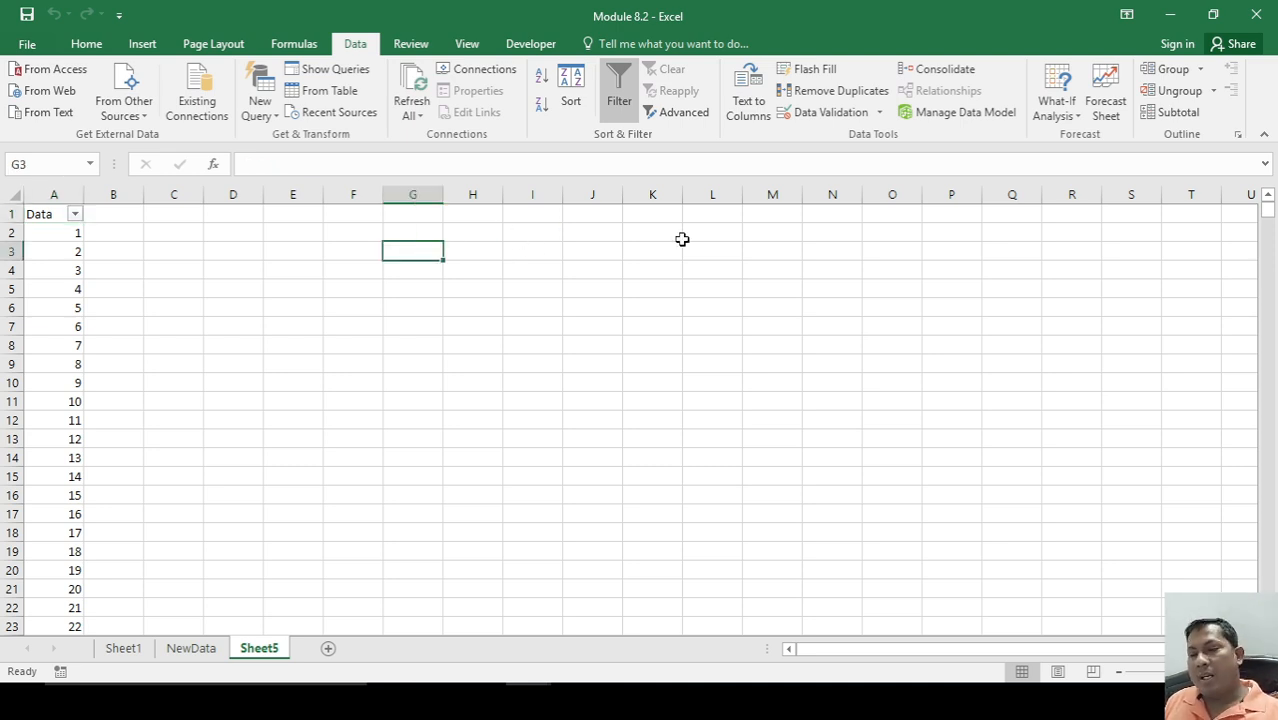
left_click(945, 304)
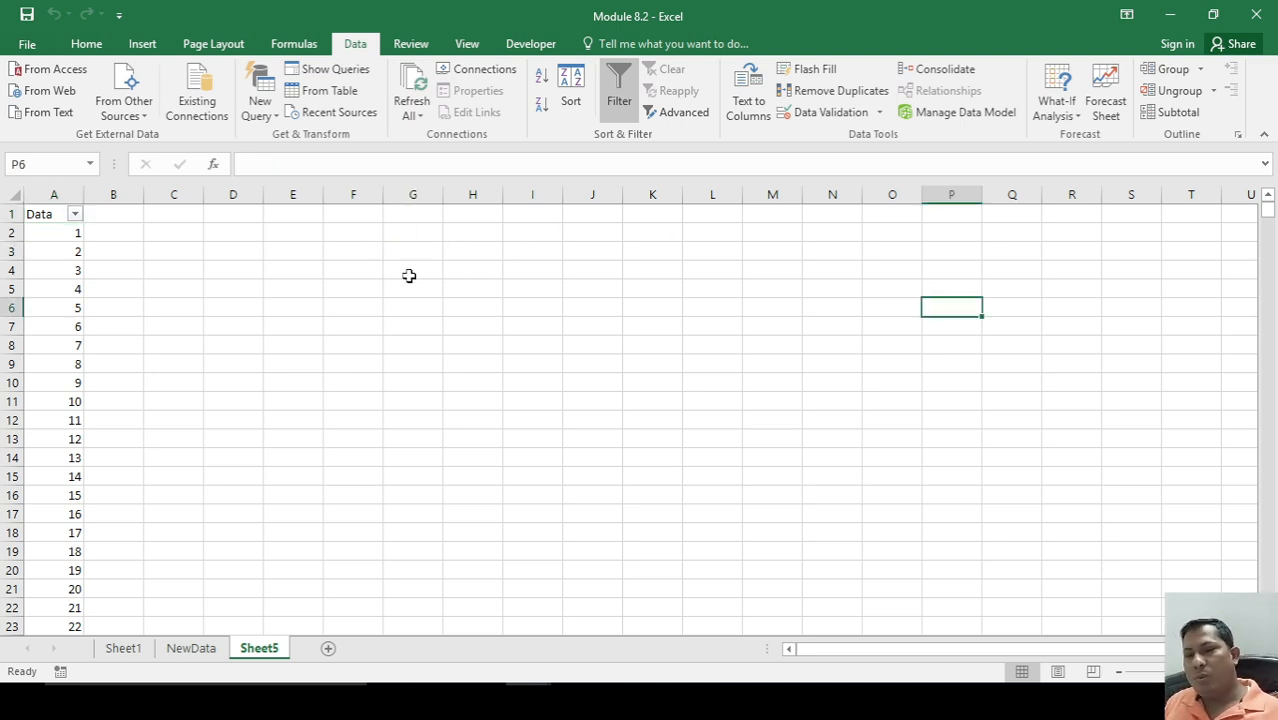
left_click(211, 234)
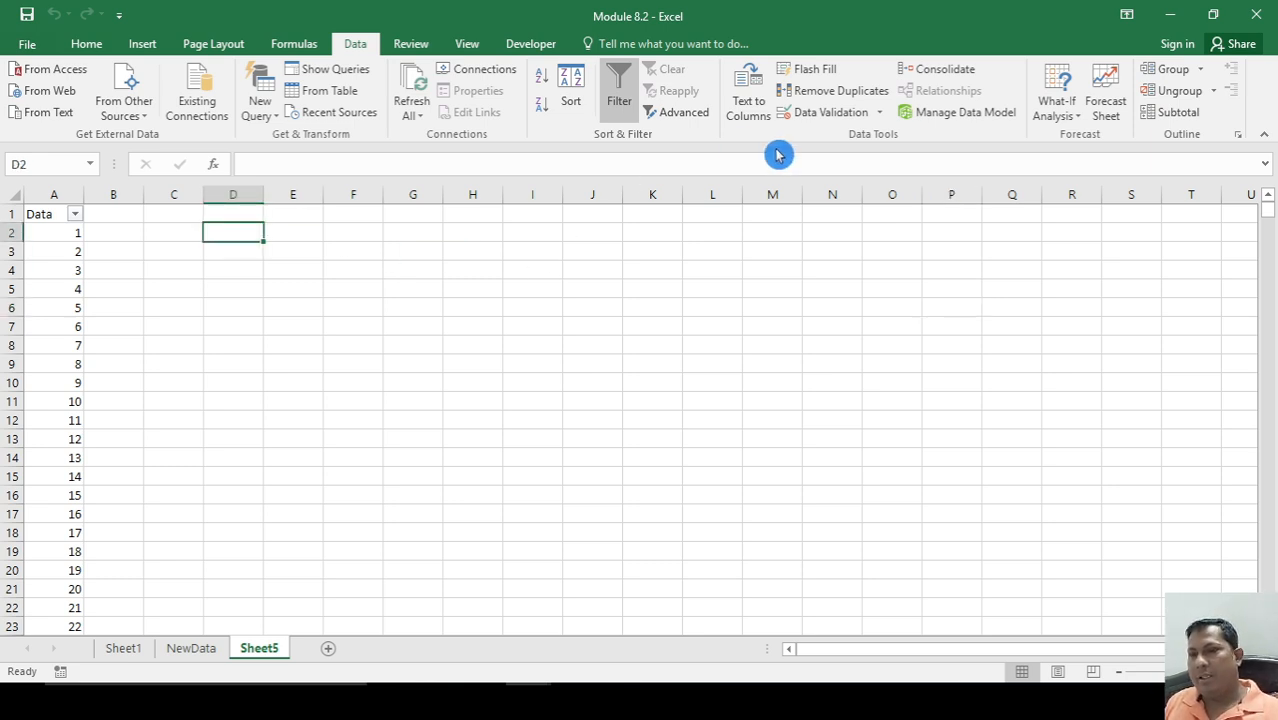
left_click(676, 112)
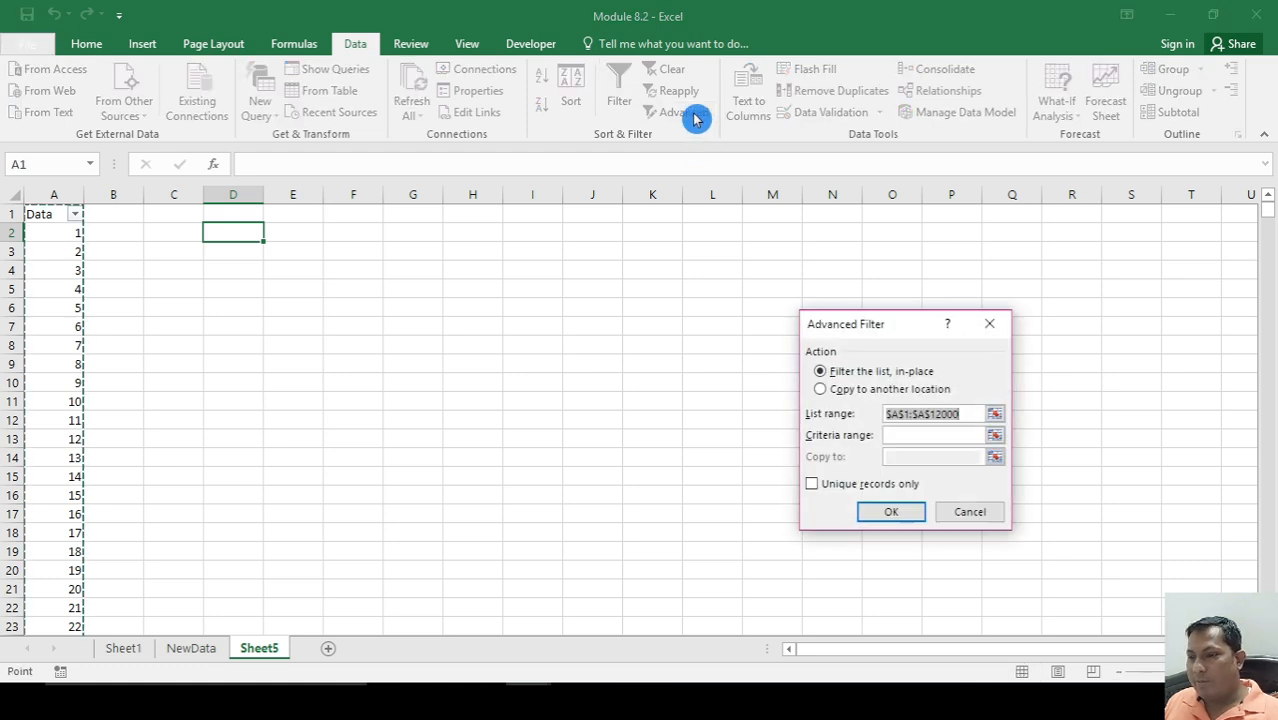
left_click(861, 390)
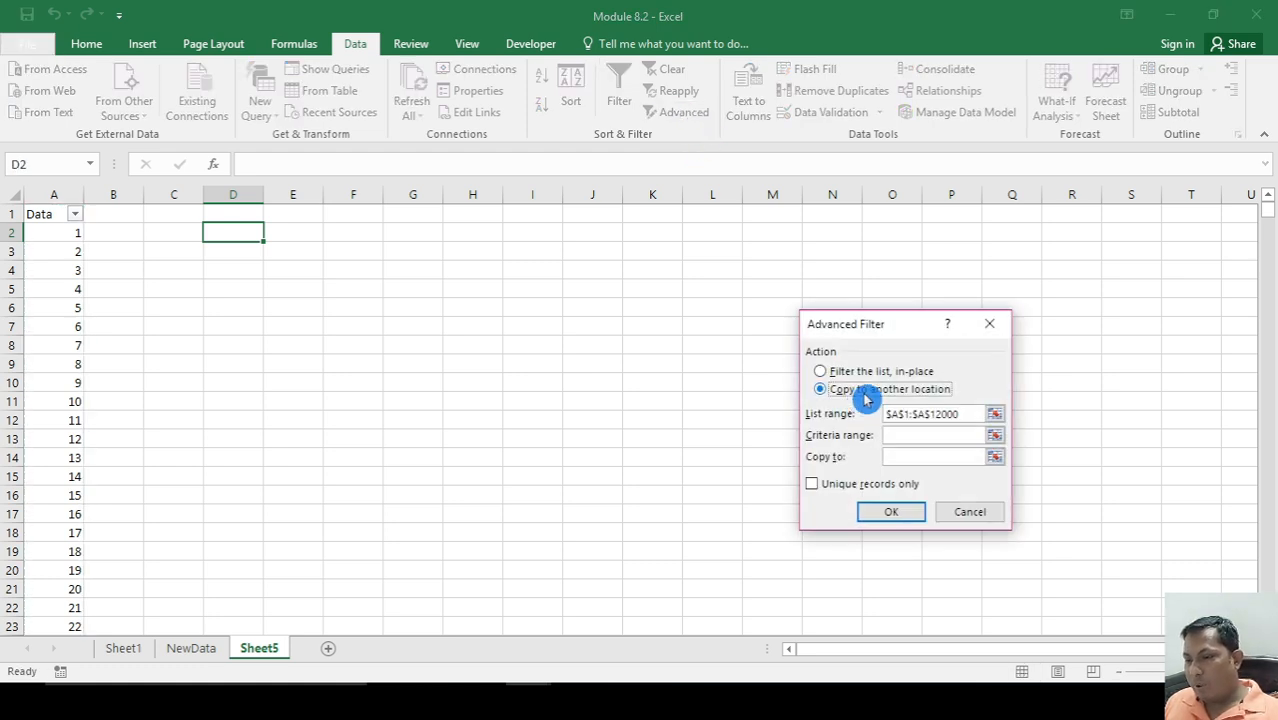
- Replace the Advanced Filter's list range with the full table A1:G145 on the NewData sheet
left_click(970, 414)
key("BackSpace")
key("BackSpace")
key("BackSpace")
key("BackSpace")
key("BackSpace")
key("BackSpace")
key("BackSpace")
key("BackSpace")
key("BackSpace")
key("BackSpace")
key("BackSpace")
key("BackSpace")
key("BackSpace")
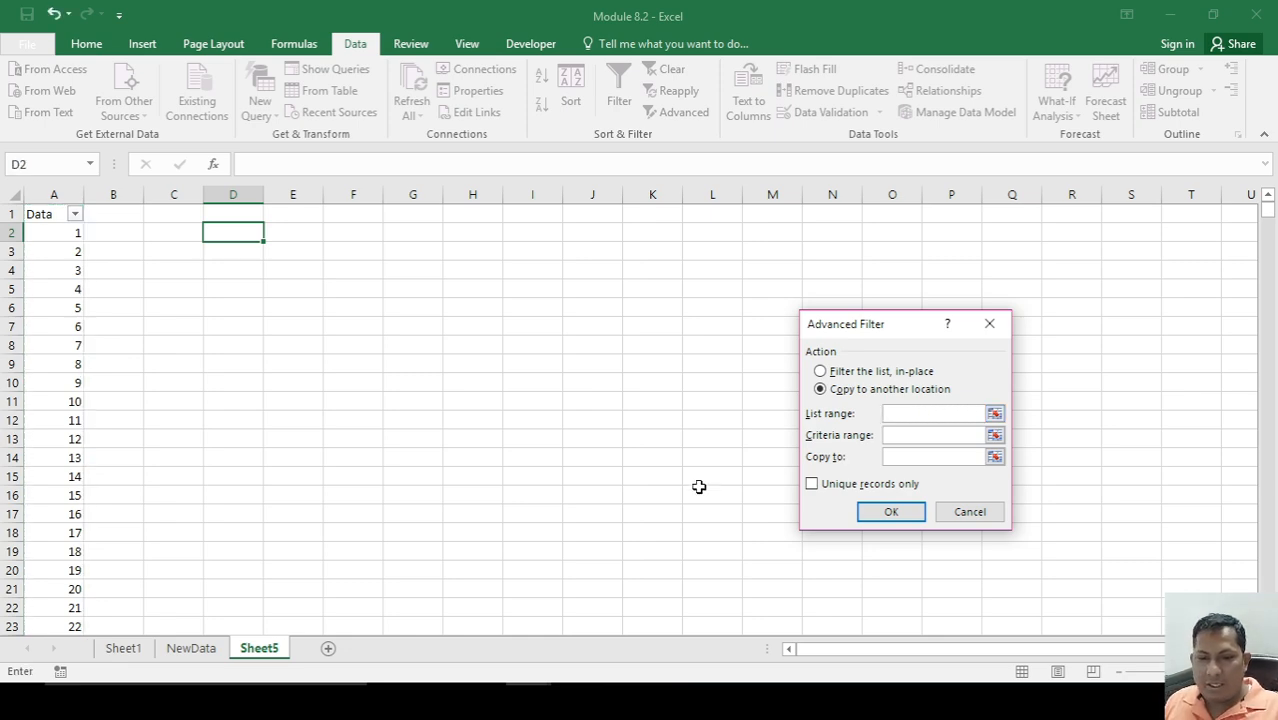
left_click(190, 648)
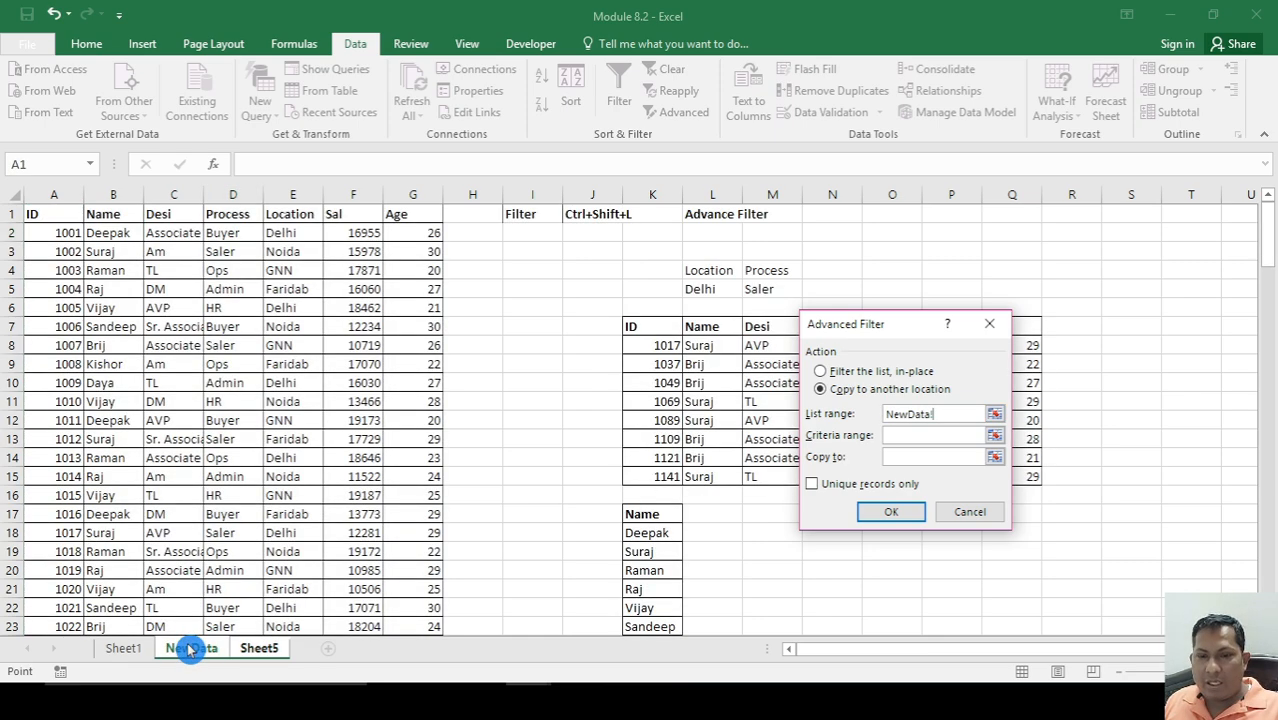
left_click(55, 214)
key("ctrl+shift+Right")
key("ctrl+shift+Down")
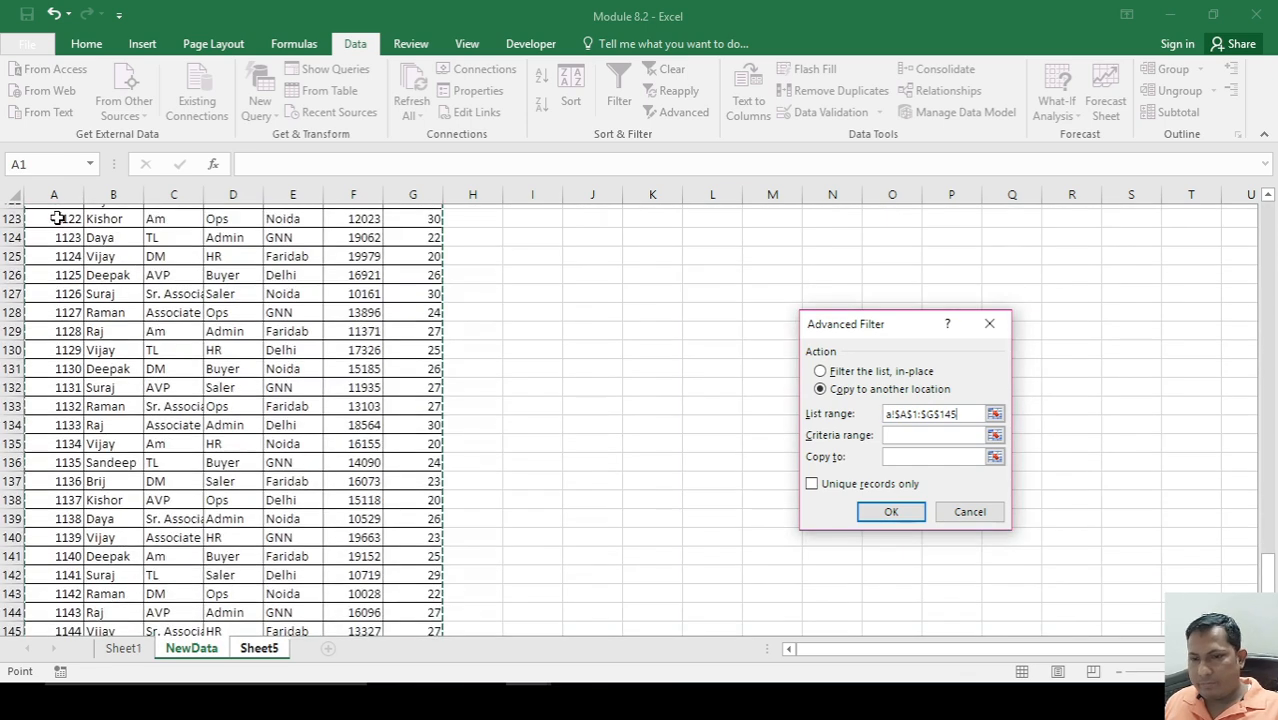
- Set the criteria range to the Location and Process criteria in L4:M5 on the NewData sheet
left_click(922, 438)
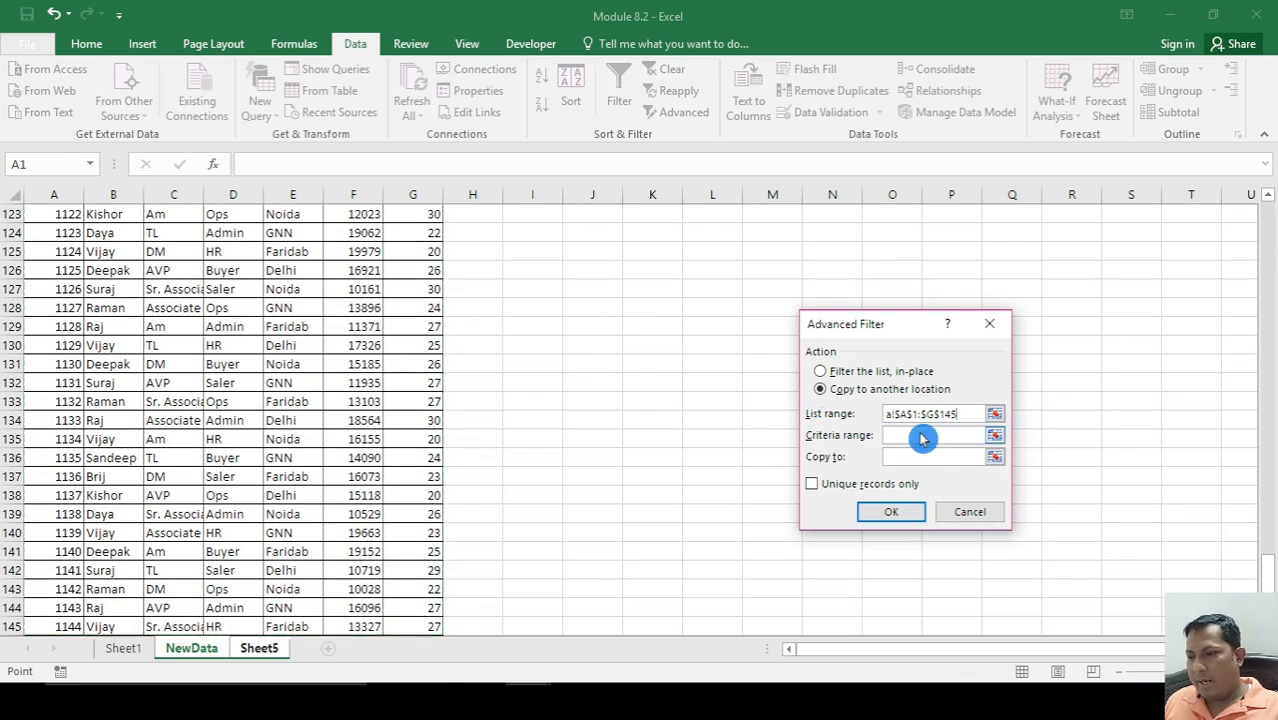
left_click(997, 436)
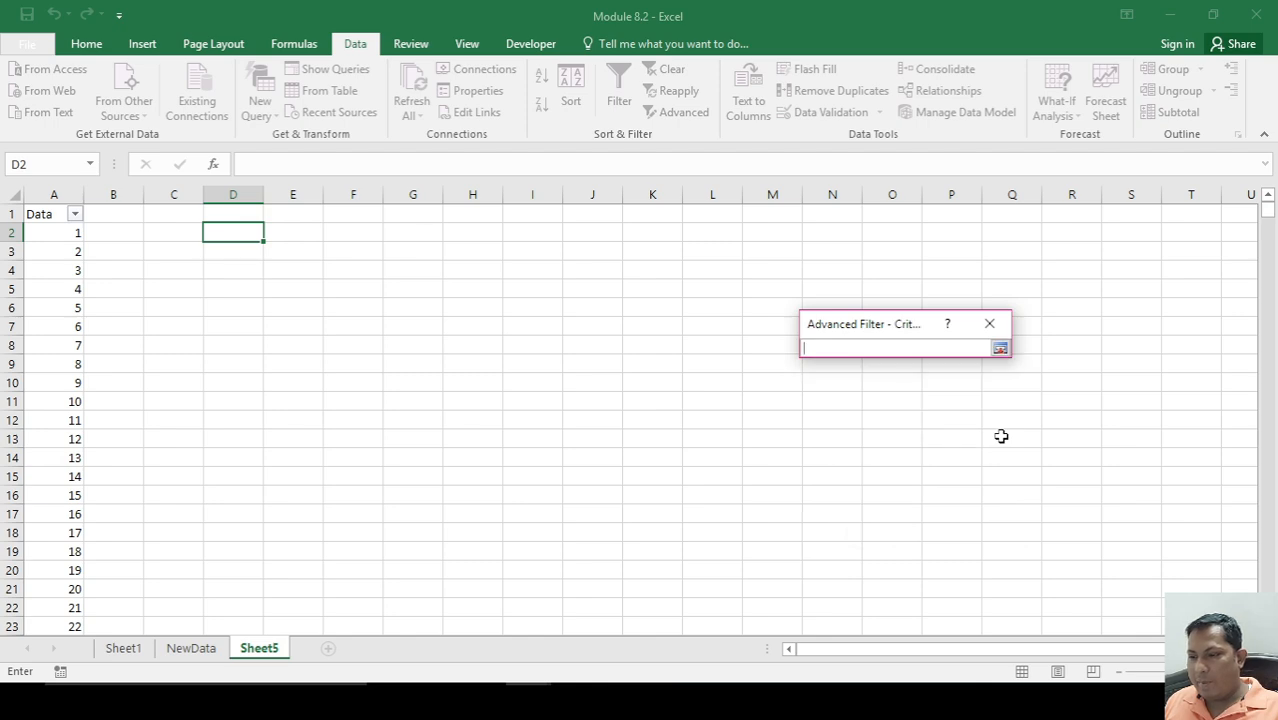
left_click(195, 648)
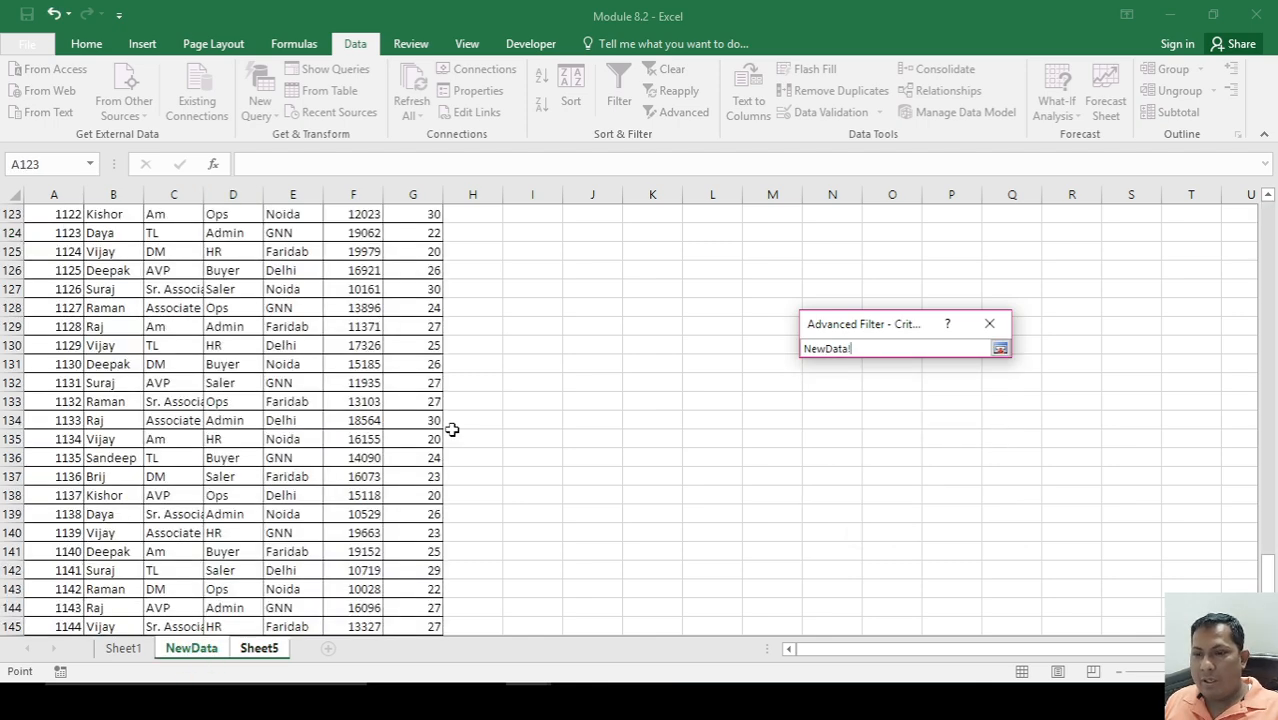
left_click(523, 337)
key("ctrl+Up")
key("Right")
key("Right")
key("Right")
key("Right")
key("Down")
key("Down")
key("Down")
key("Left")
key("shift+Right")
key("shift+Down")
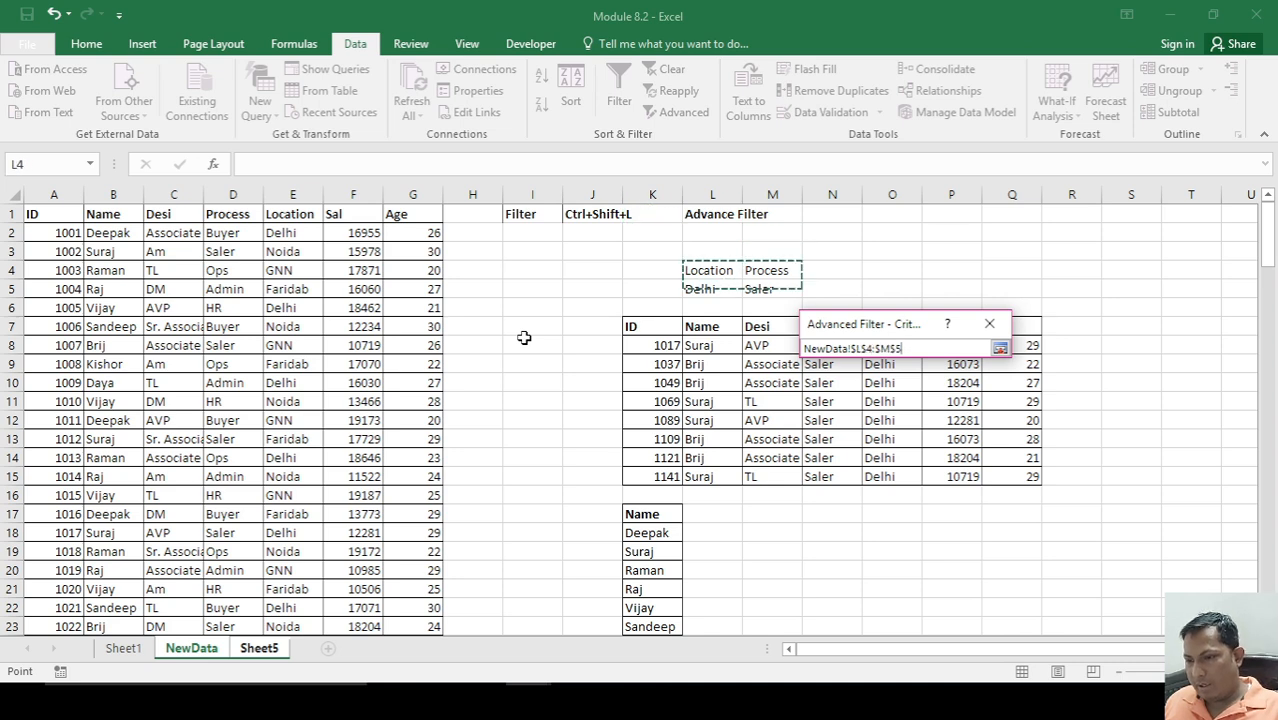
left_click(1000, 348)
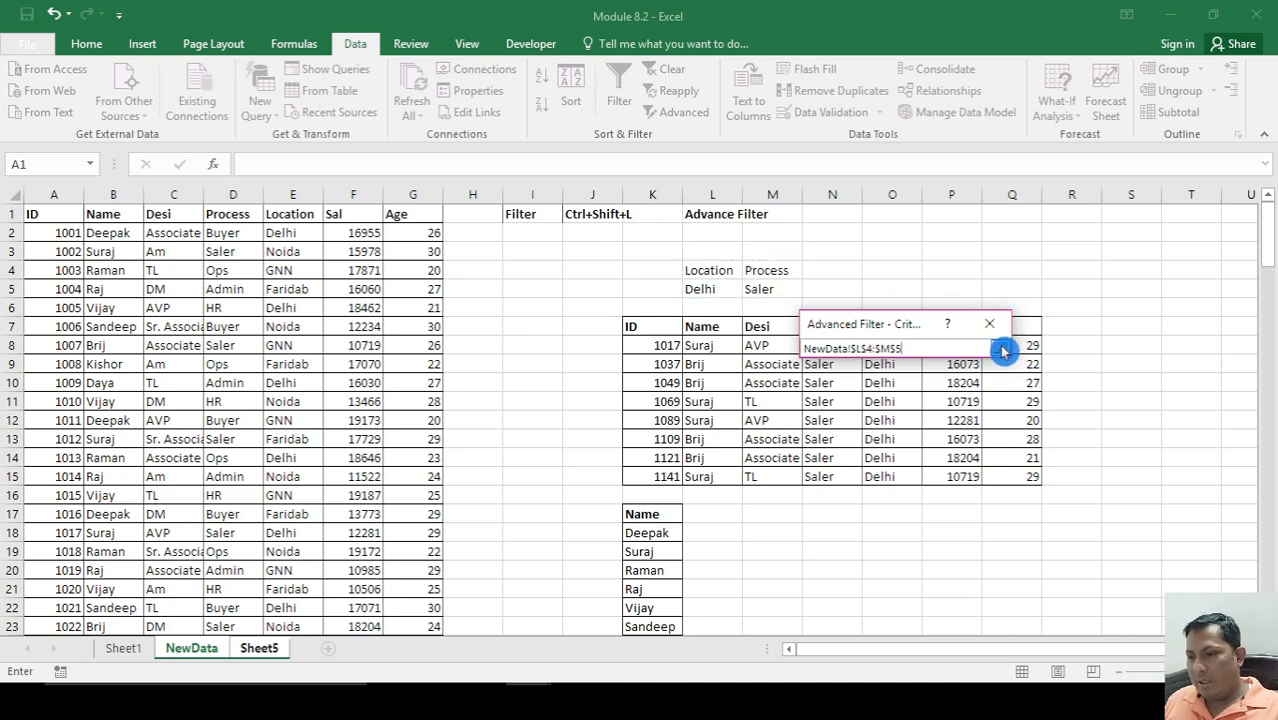
- Set the copy destination to cell G2 on Sheet5 and run the Advanced Filter
left_click(922, 457)
key("ctrl+Page_Down")
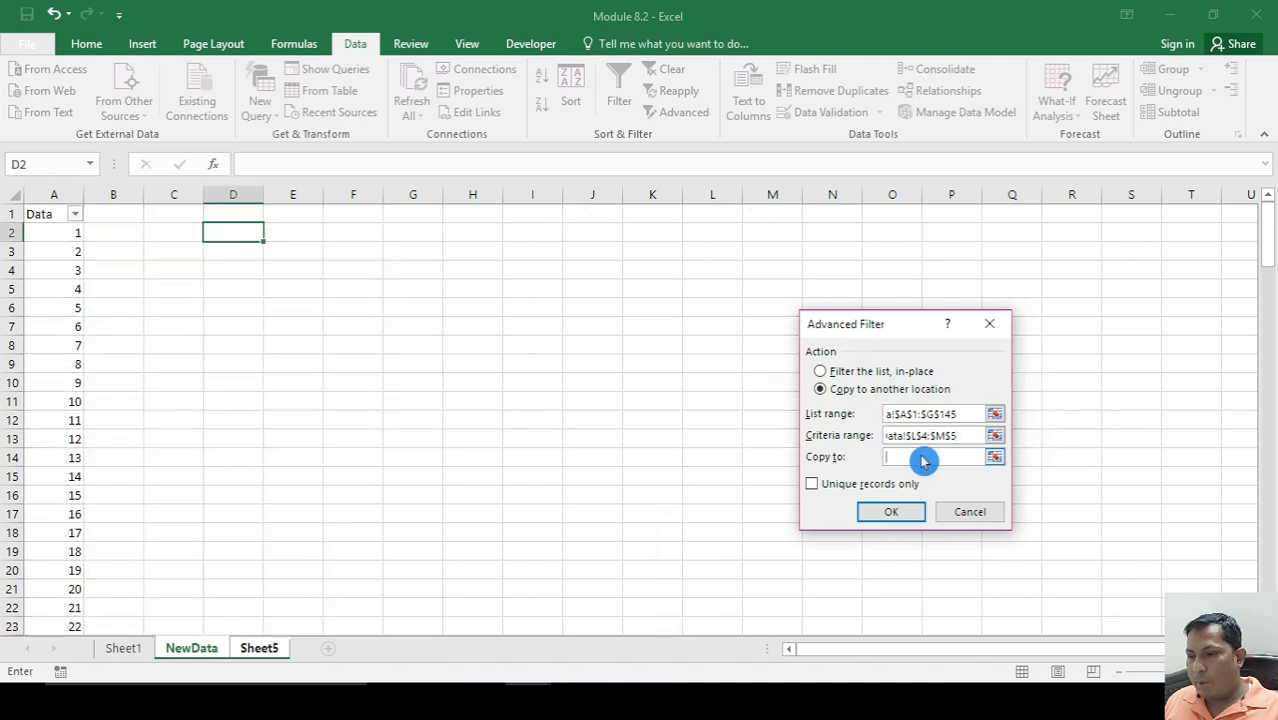
left_click(414, 239)
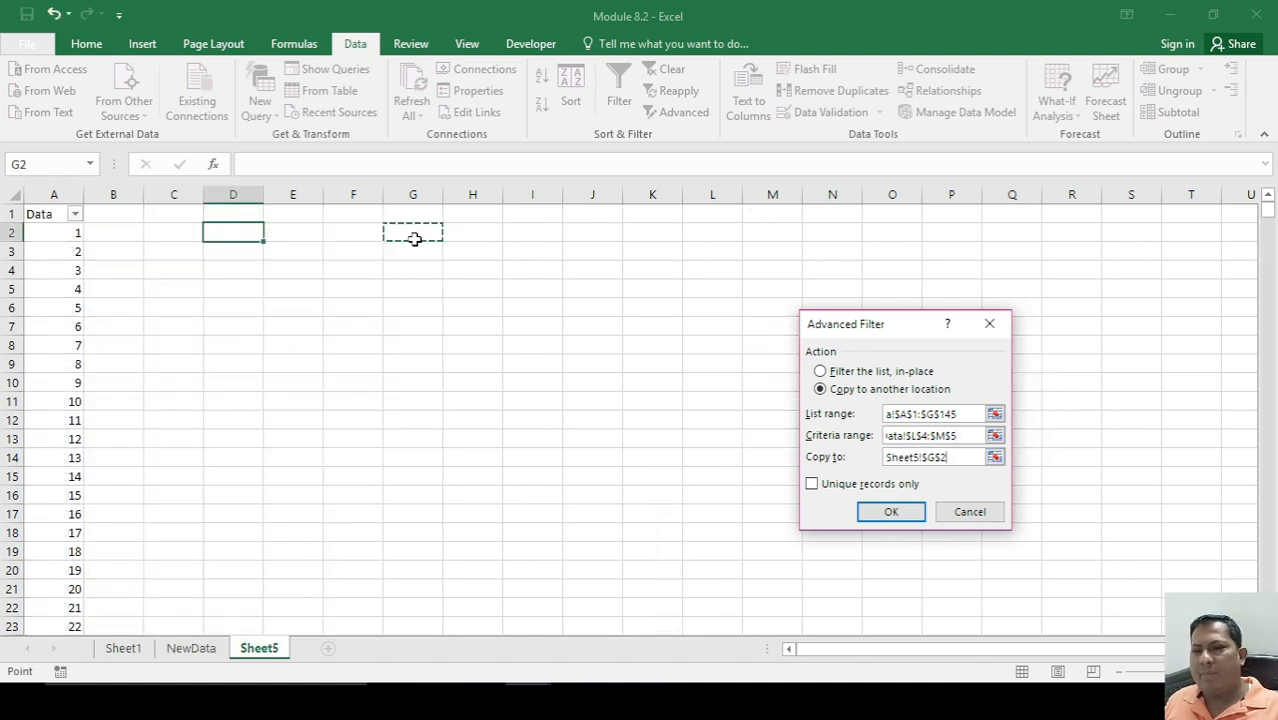
left_click(905, 510)
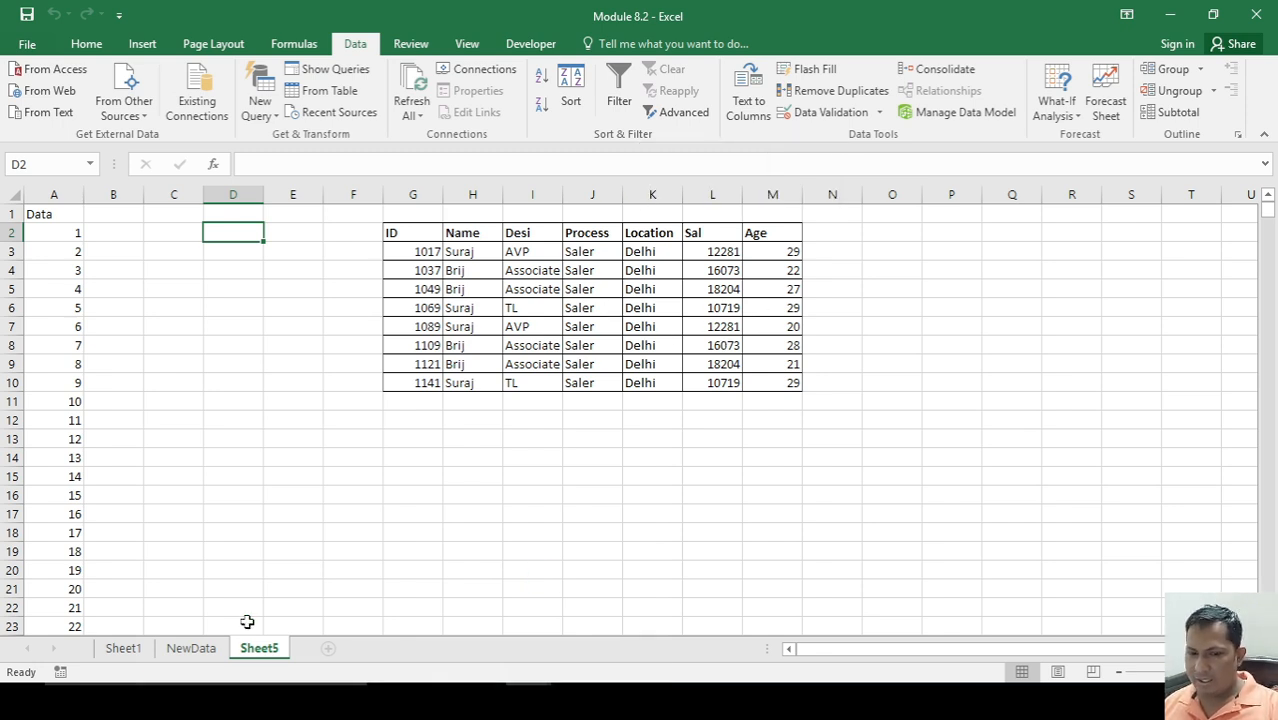
- Turn on AutoFilter for the NewData table and look through the Age column's filter values without applying any
left_click(190, 650)
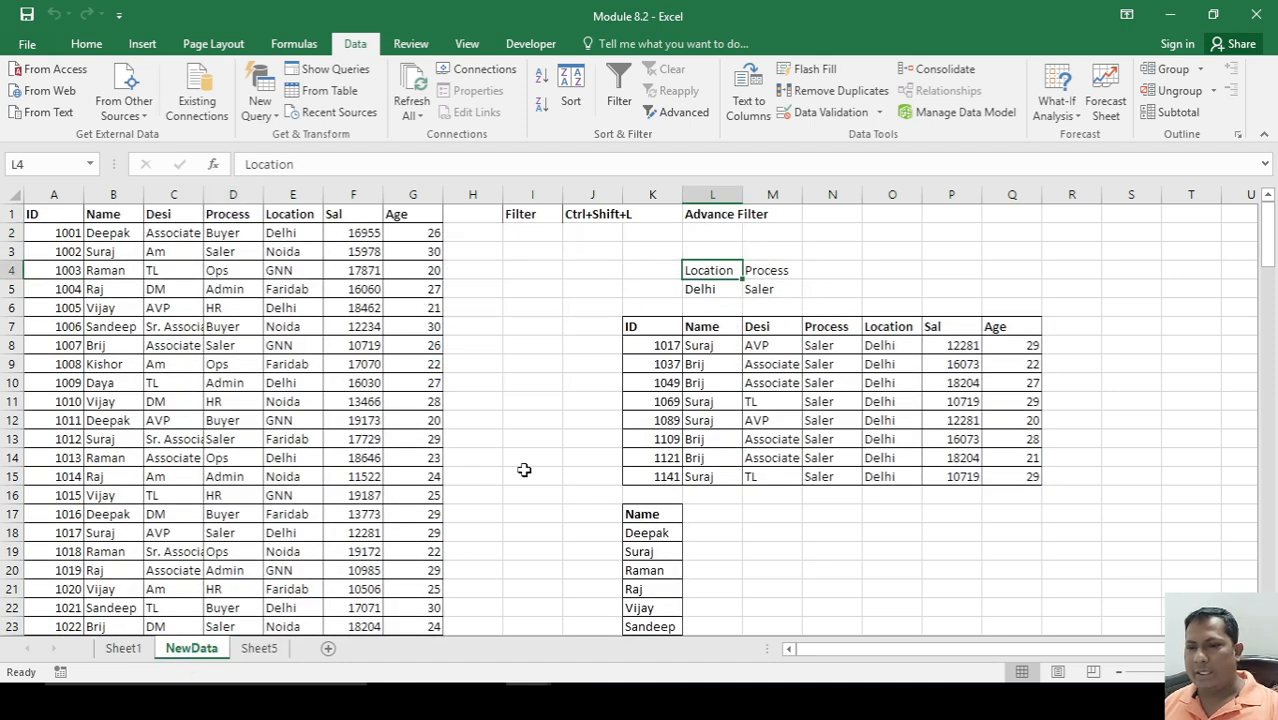
left_click(418, 212)
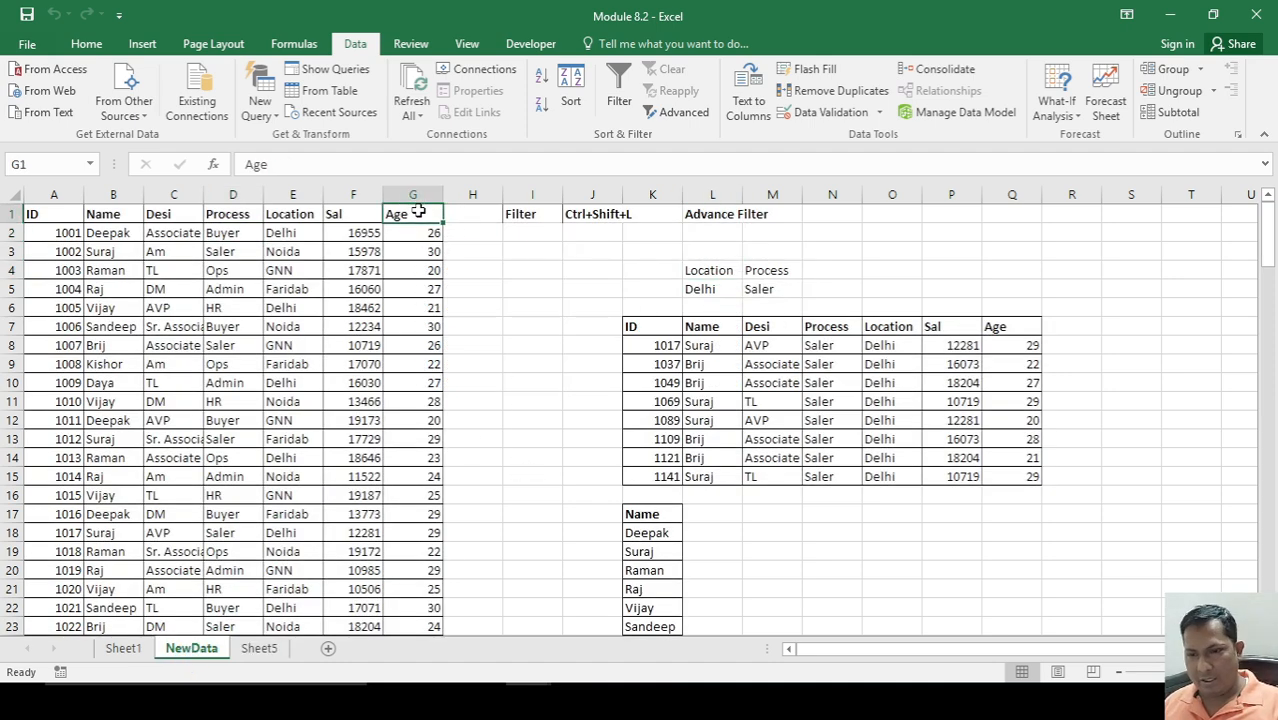
key("ctrl+shift+l")
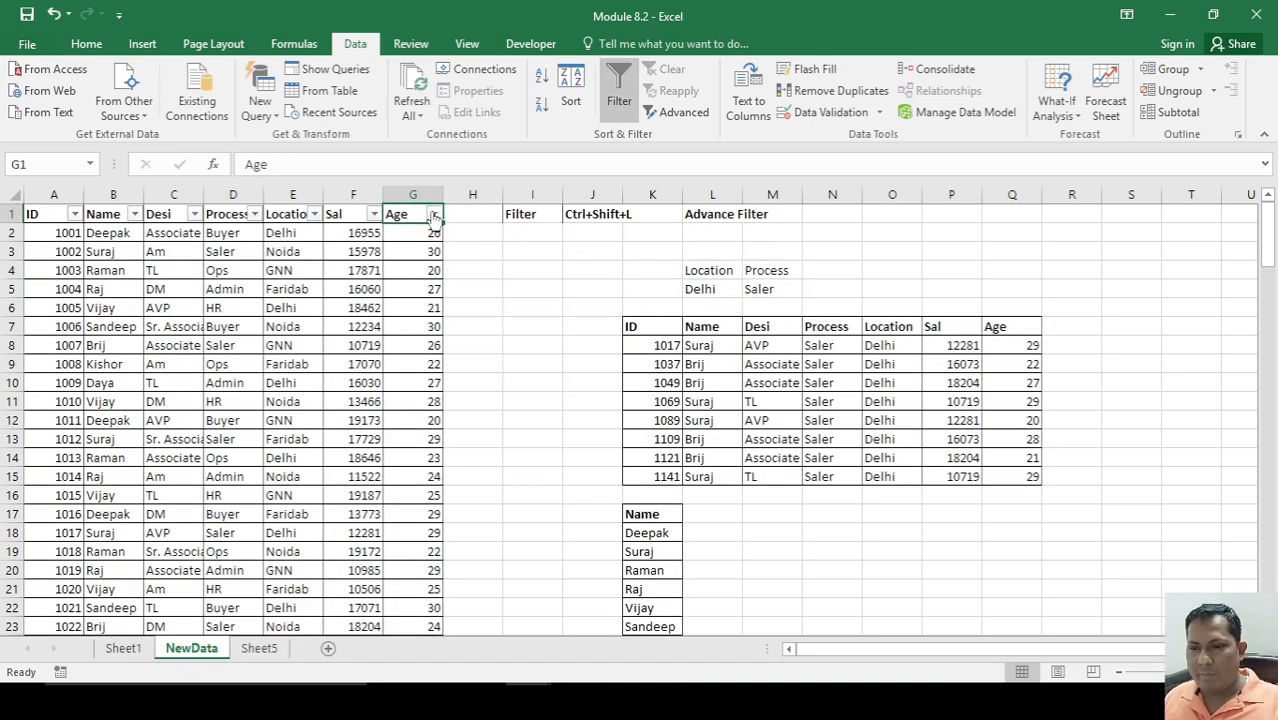
left_click(433, 216)
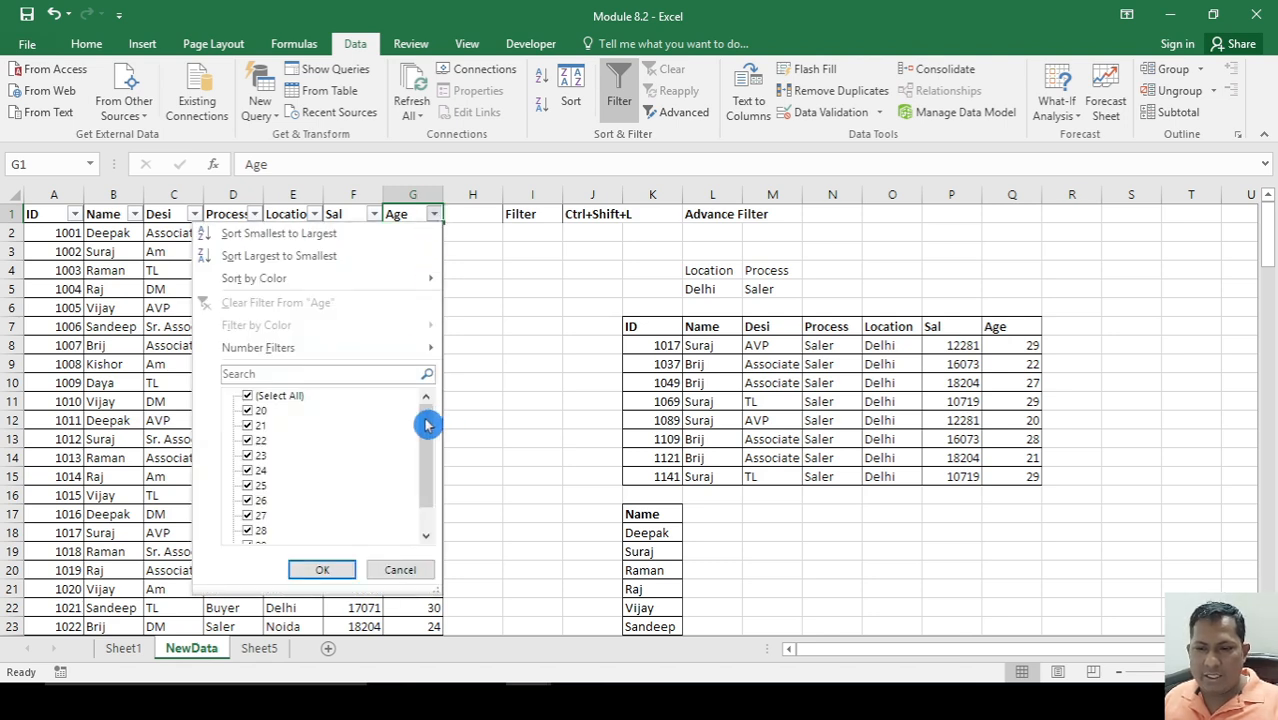
left_click_drag(427, 425, 421, 491)
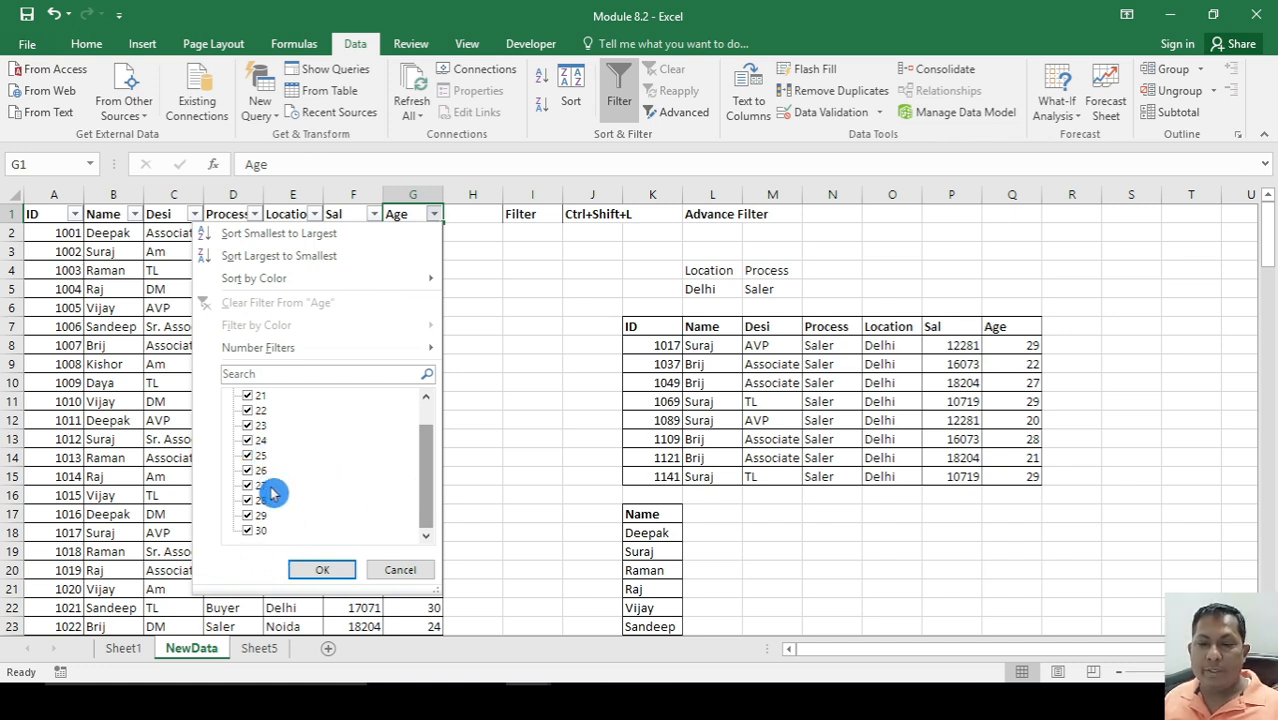
left_click(401, 570)
- Enter the practice question "Q. Age >24 and <28" in cell P2 of Sheet5
left_click(278, 650)
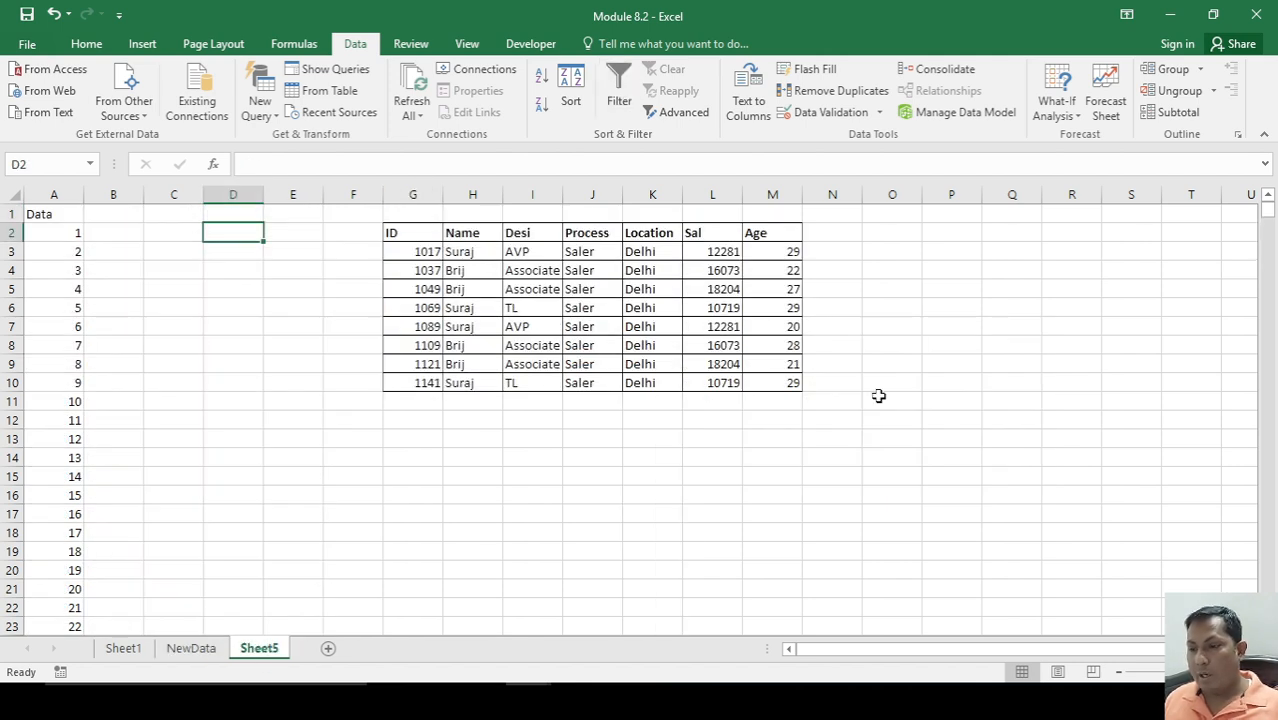
left_click(1003, 236)
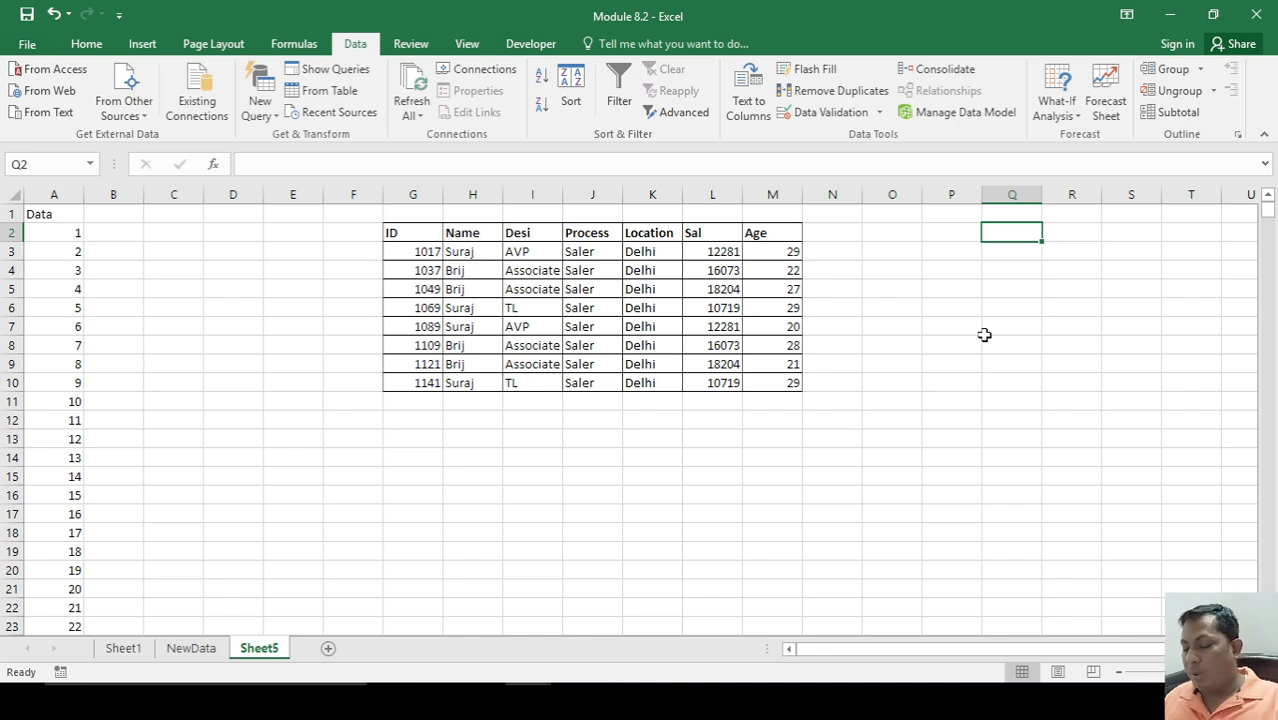
key("Right")
key("Right")
key("Right")
key("Left")
key("Left")
key("Left")
key("Left")
key("Up")
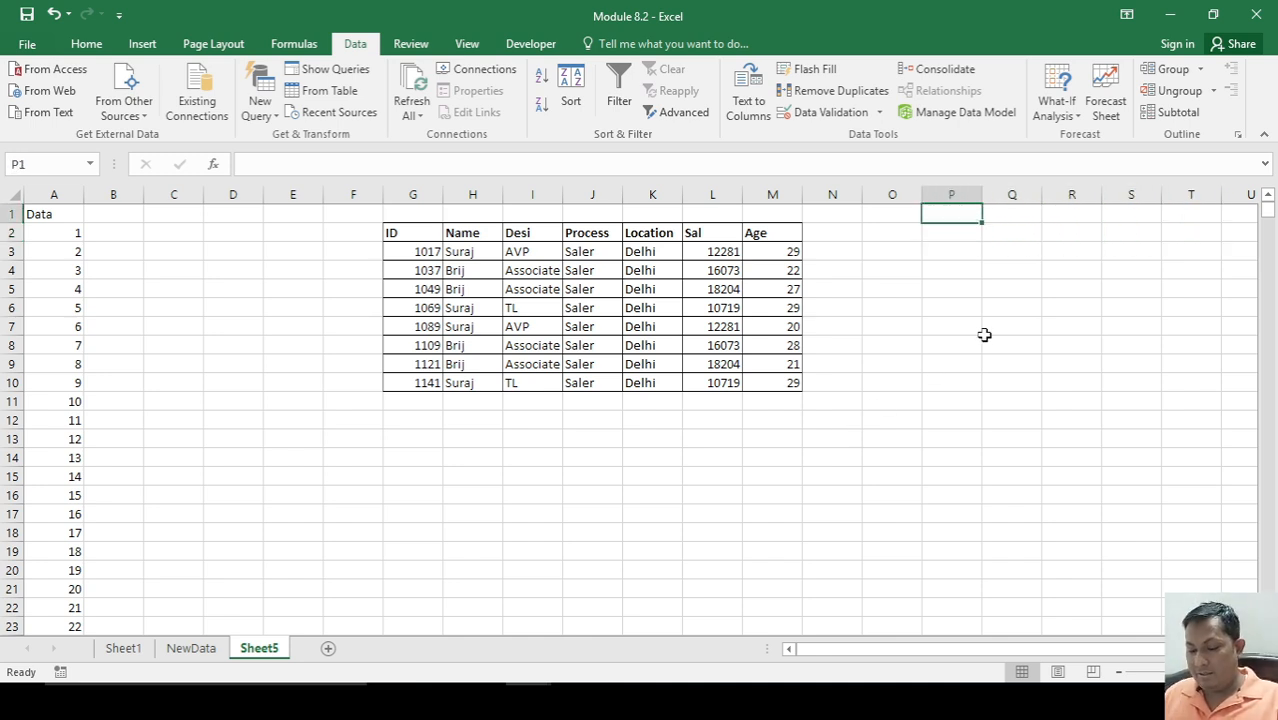
key("Down")
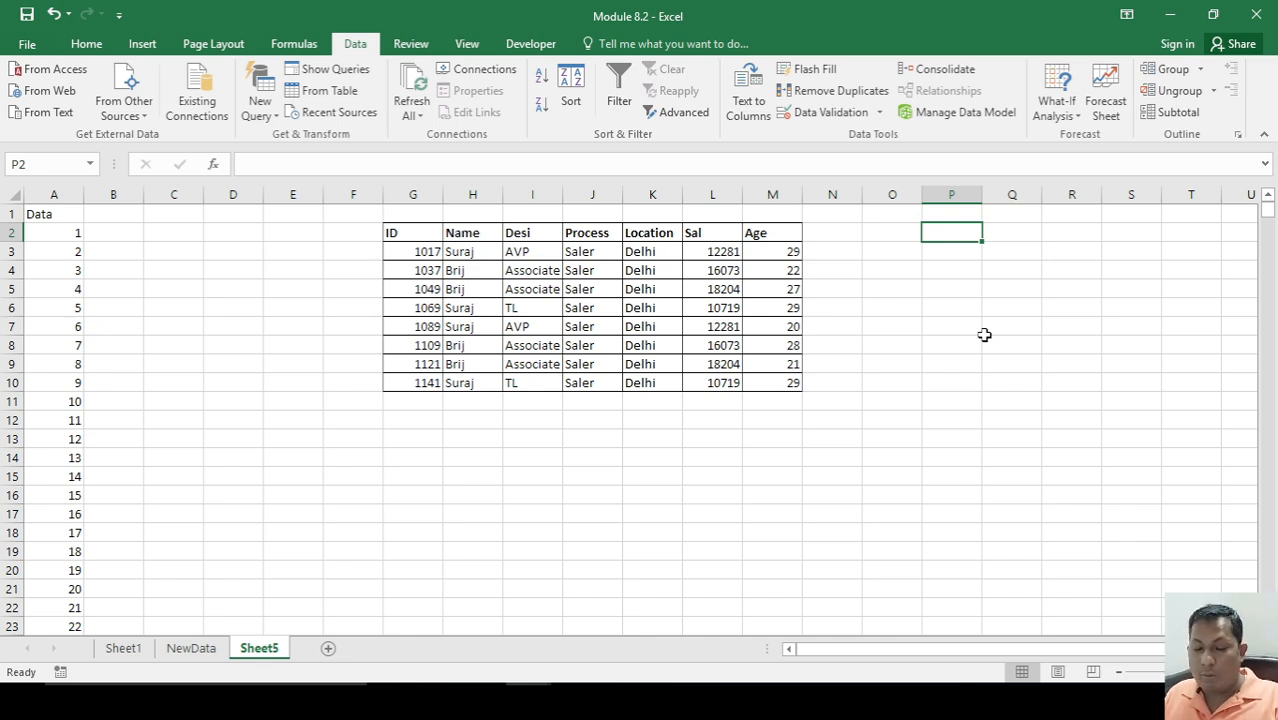
type("Q. Age")
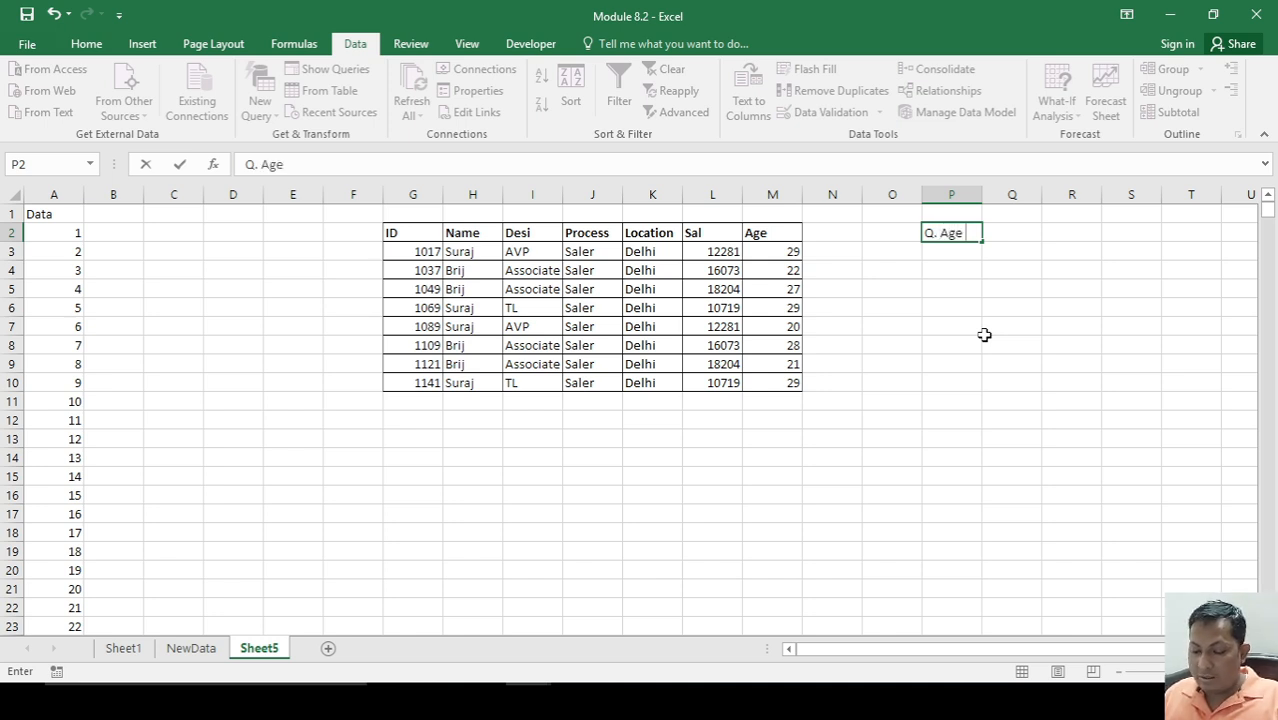
type(">24")
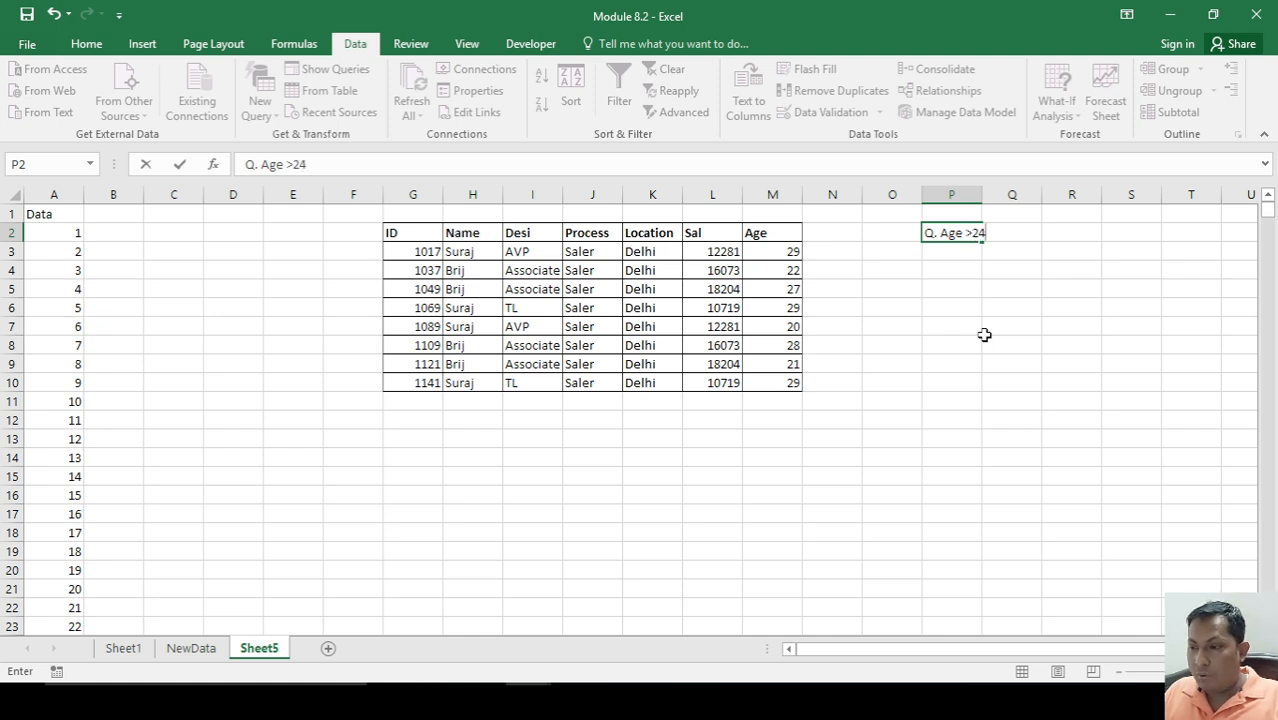
type(" and <28")
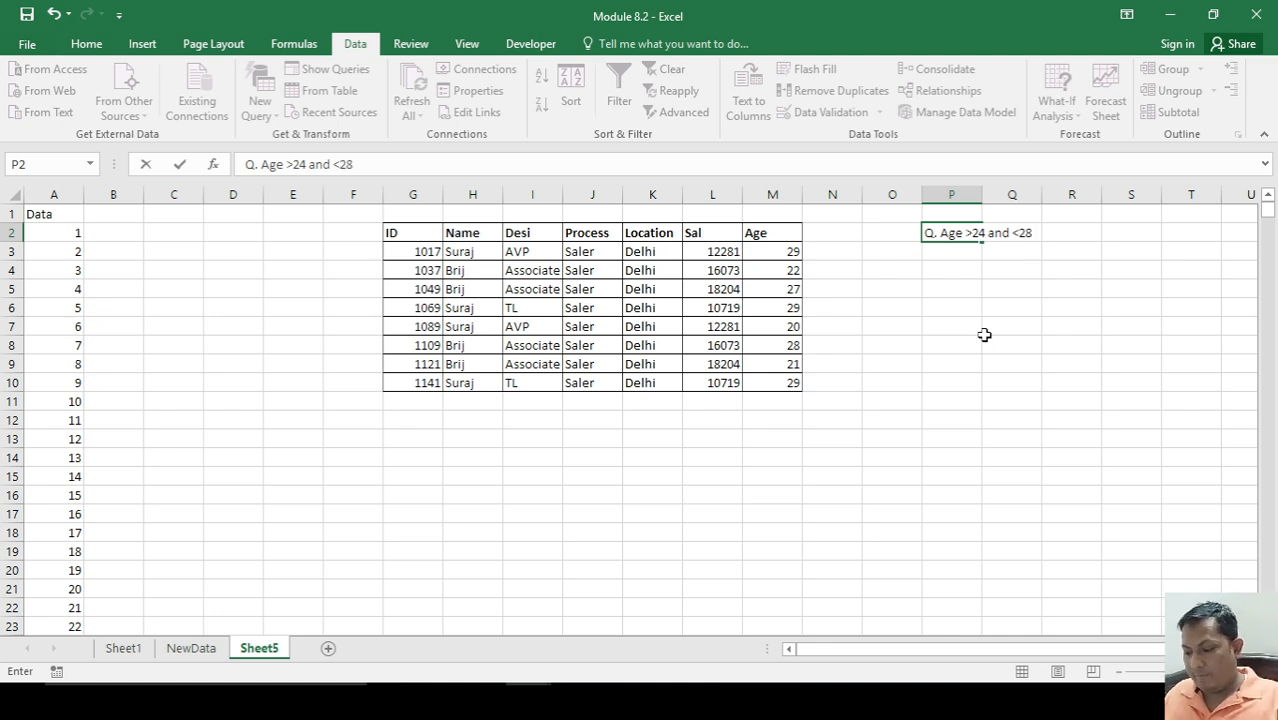
key("Return")
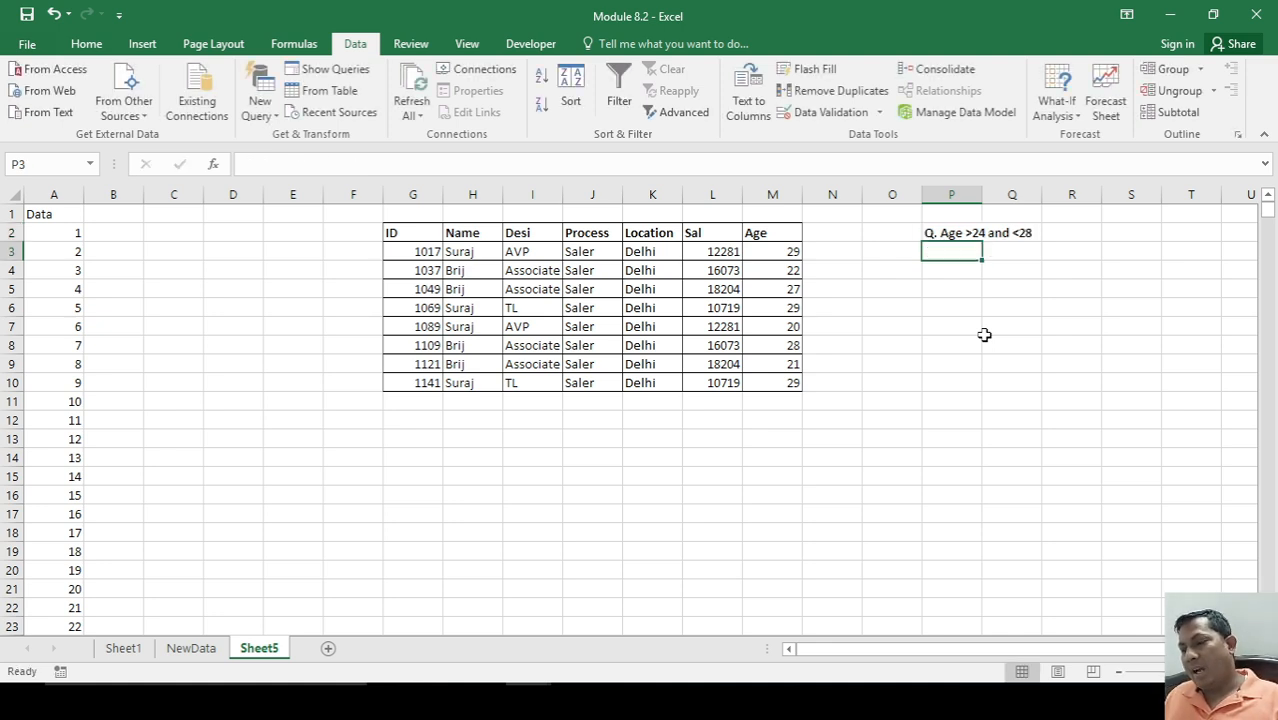
key("Down")
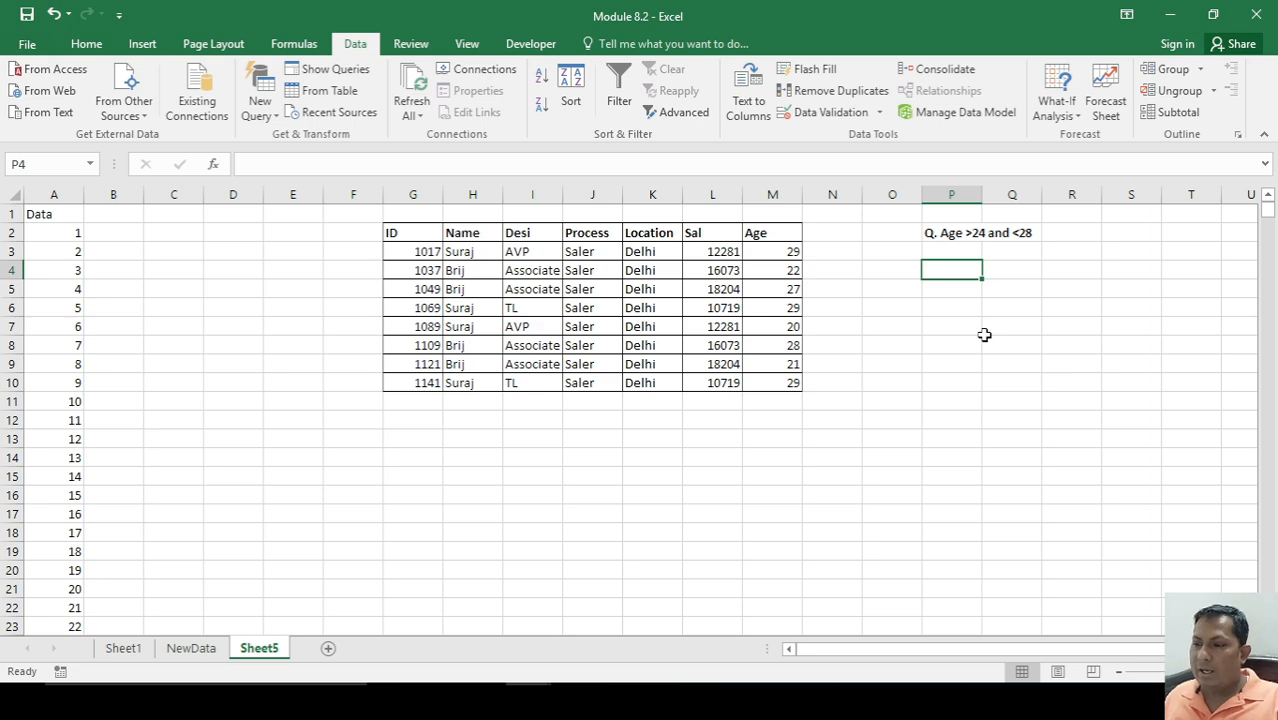
- Review the Location and Process criteria layout in L4:M5 on the NewData sheet
left_click(191, 648)
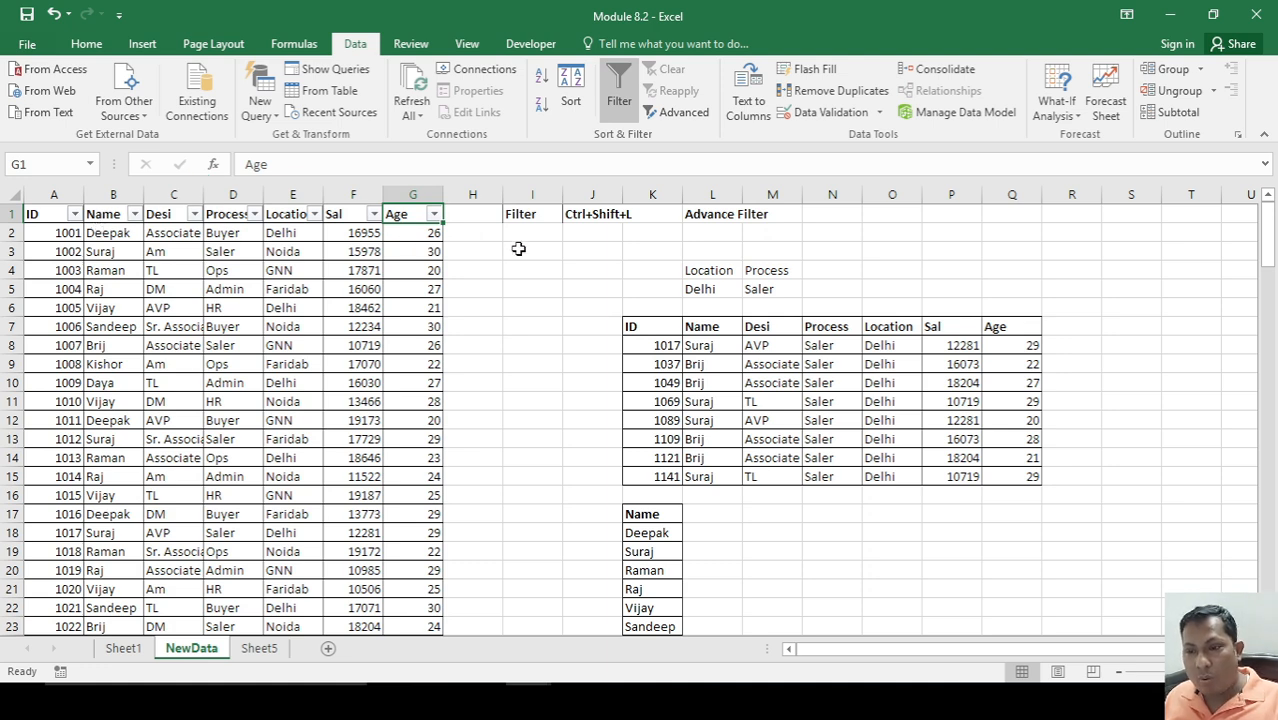
left_click(720, 272)
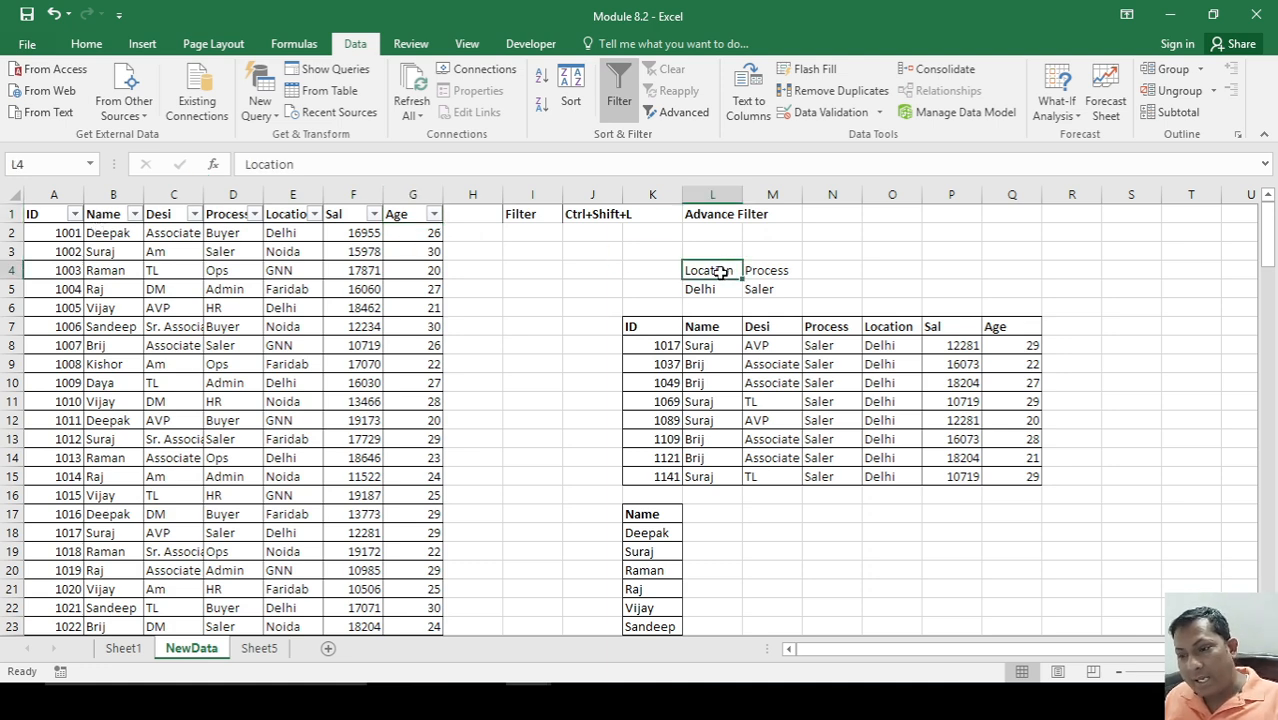
left_click(771, 287)
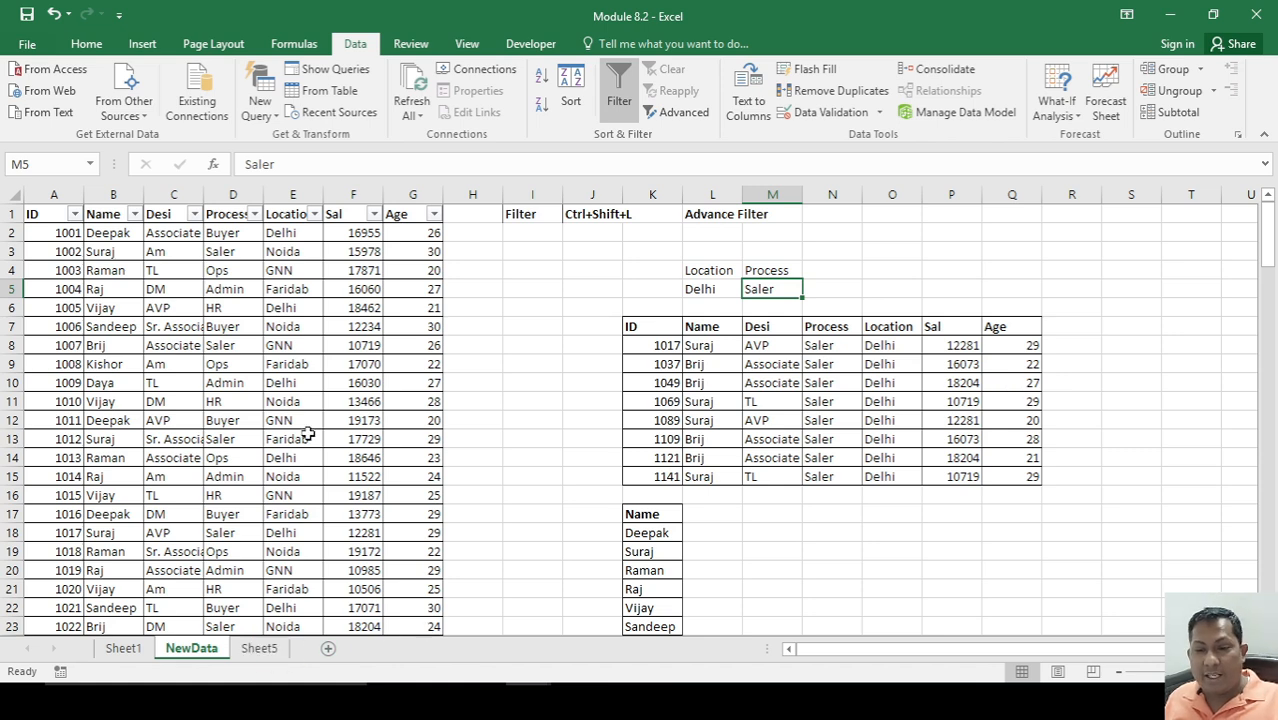
- Enter the criteria header "Age" in cell P4 of Sheet5 and copy it to Q4
left_click(259, 648)
type("A")
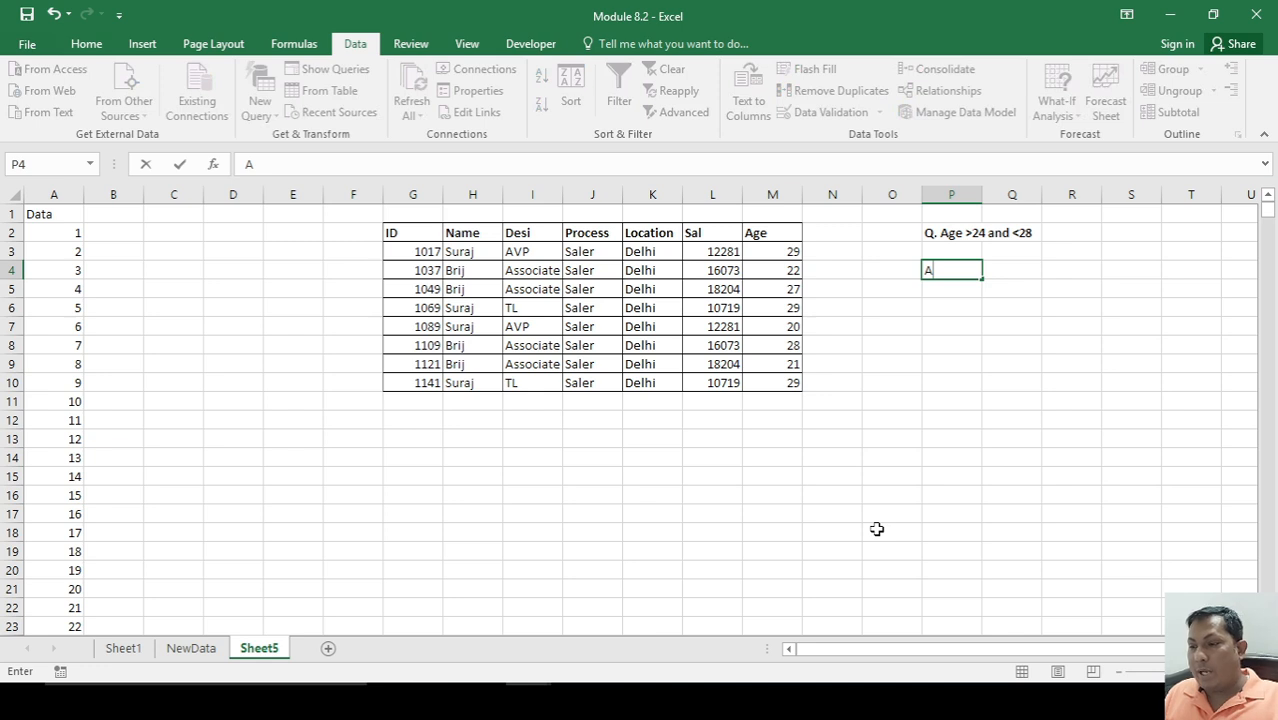
type("ge")
key("Return")
key("Up")
key("ctrl+c")
key("Right")
key("Return")
- Enter the age conditions >24 in cell P5 and <28 in cell Q5 under the Age headers
key("Down")
key("Left")
type(">24")
key("Return")
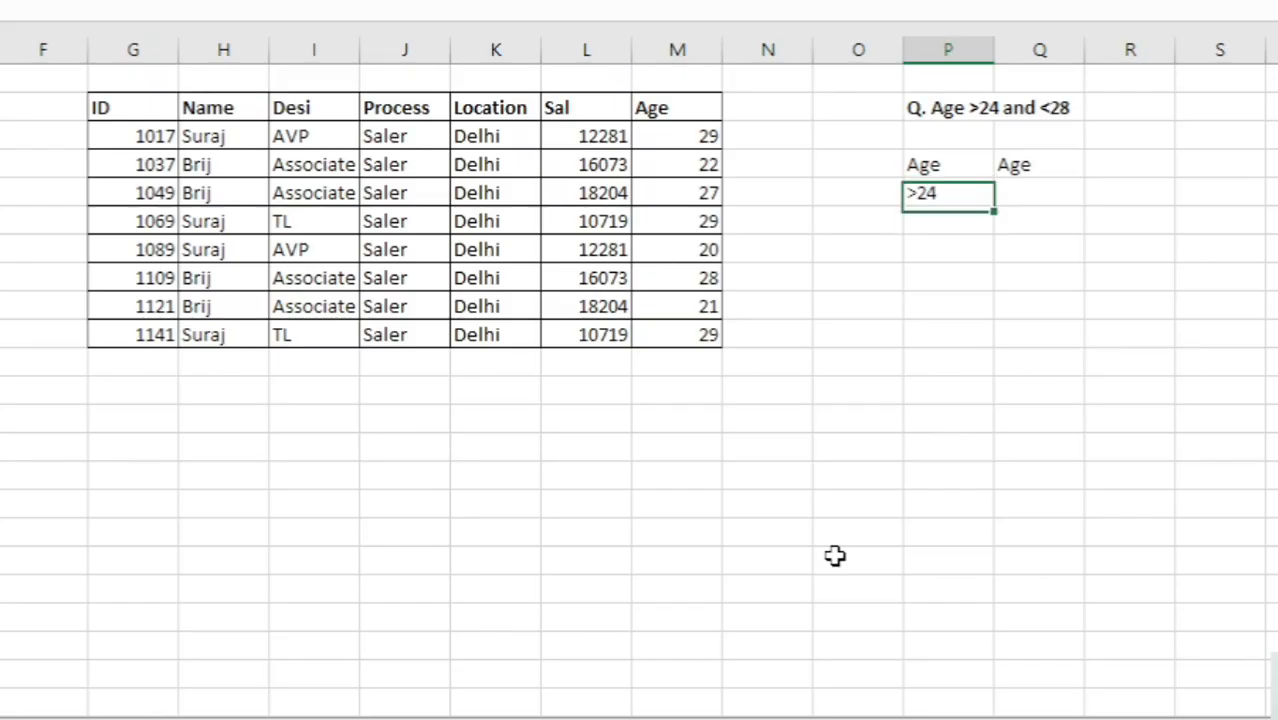
key("Up")
key("Right")
type("<28")
key("Return")
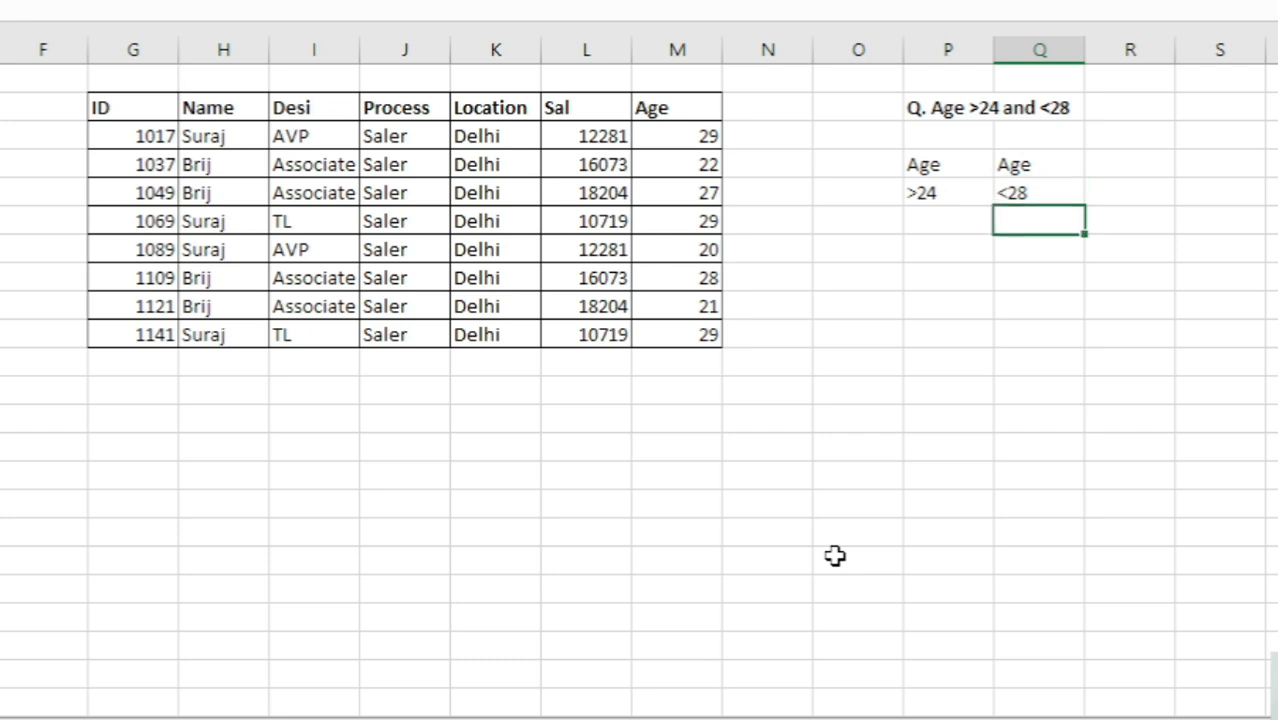
- Start an Advanced Filter on Sheet5 that copies to another location, with NewData A1:G145 as its list range
key("Down")
key("Left")
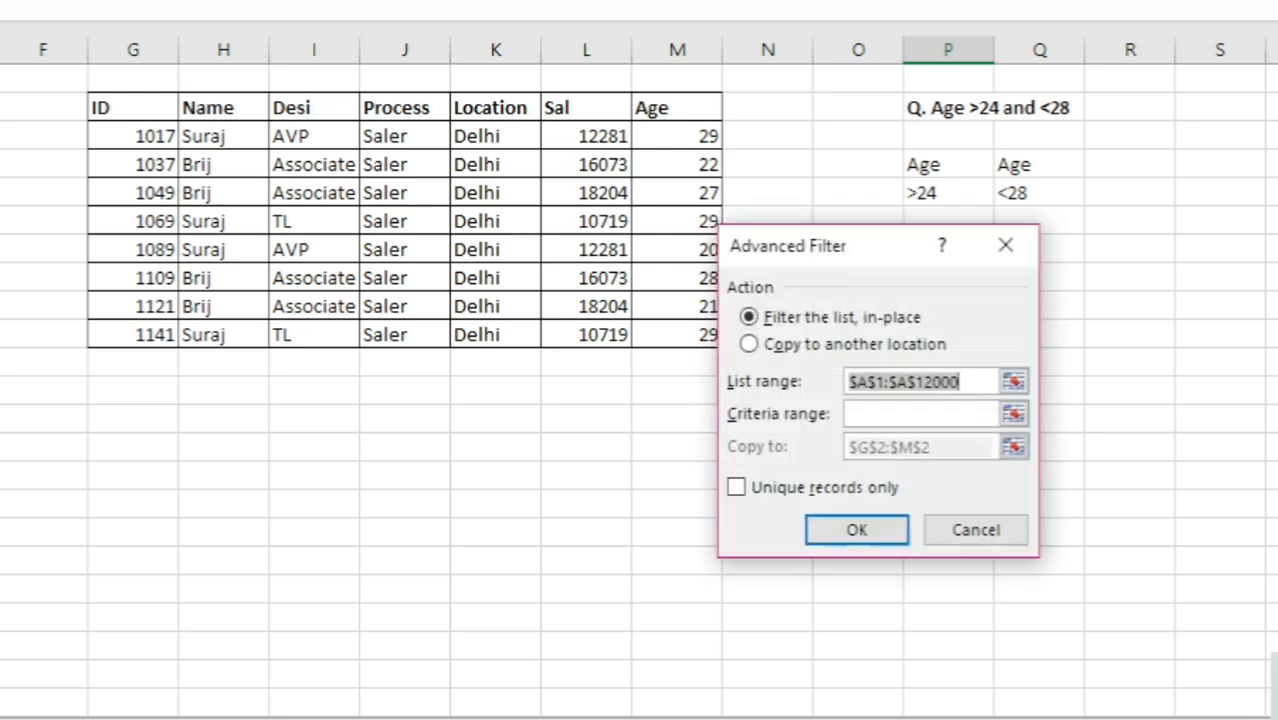
left_click(772, 348)
left_click(993, 385)
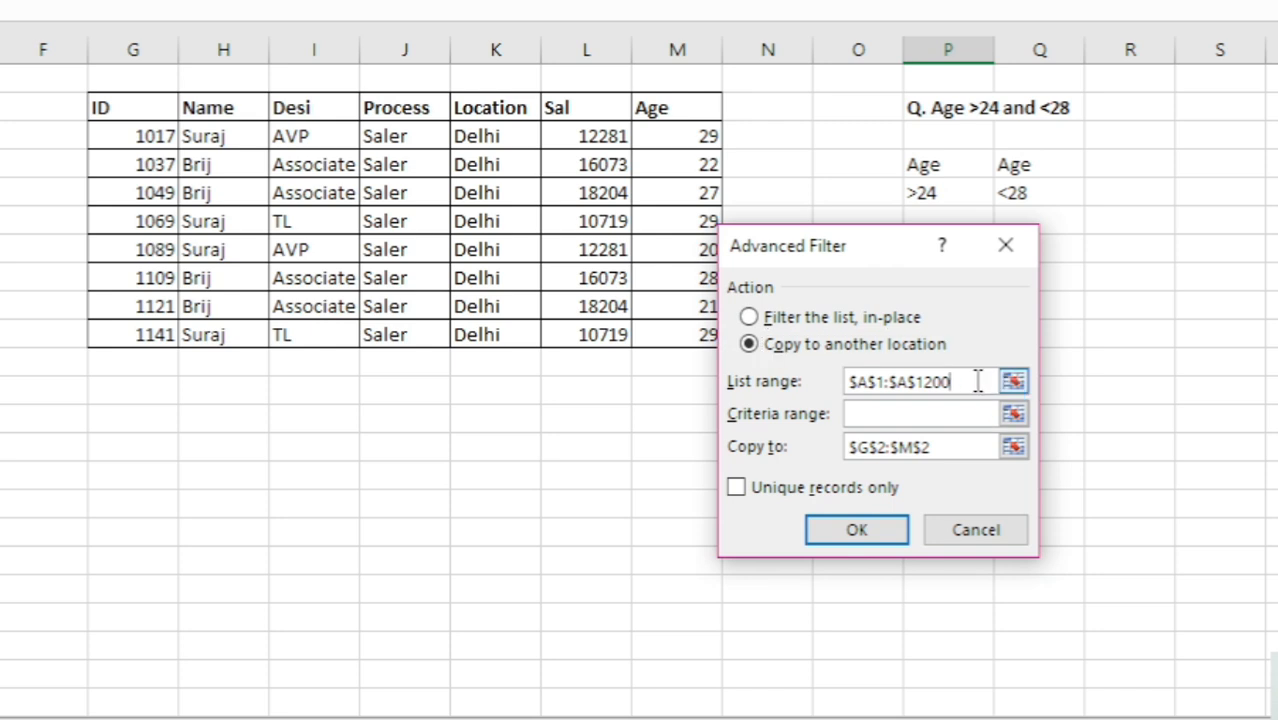
key("BackSpace")
key("BackSpace")
key("BackSpace")
key("BackSpace")
key("BackSpace")
key("BackSpace")
key("BackSpace")
key("BackSpace")
key("BackSpace")
key("BackSpace")
key("BackSpace")
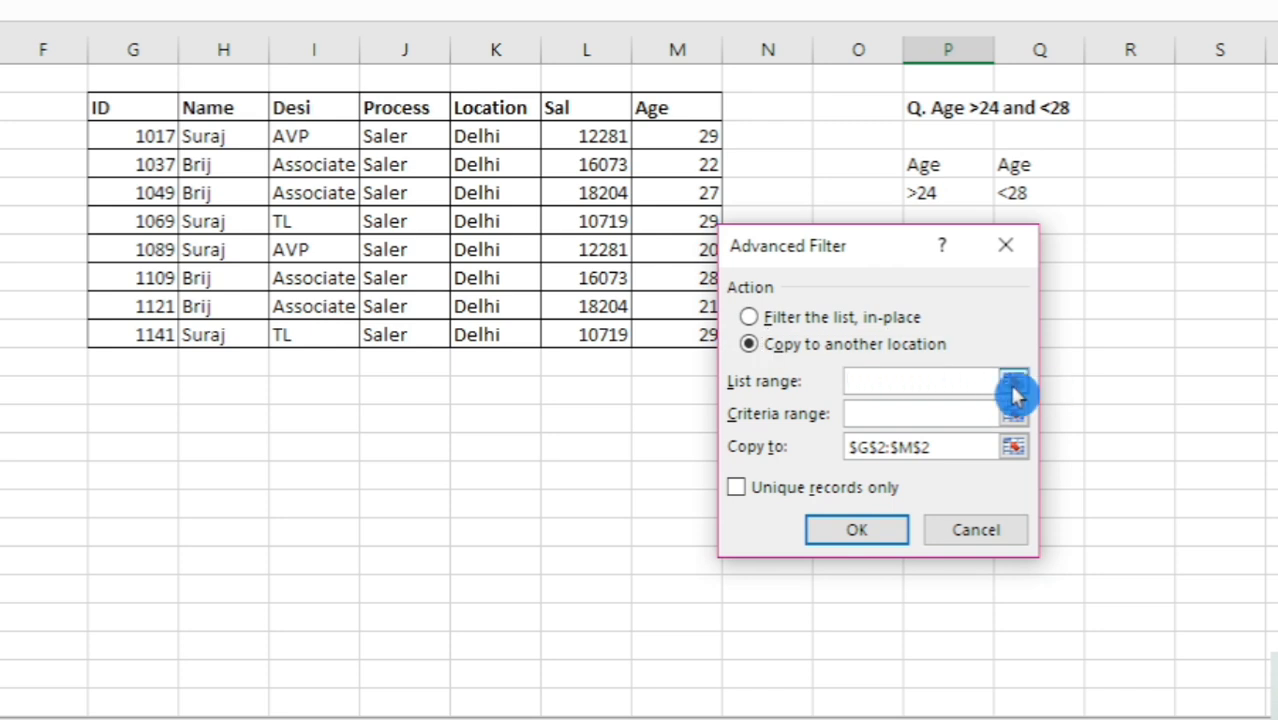
left_click(1013, 381)
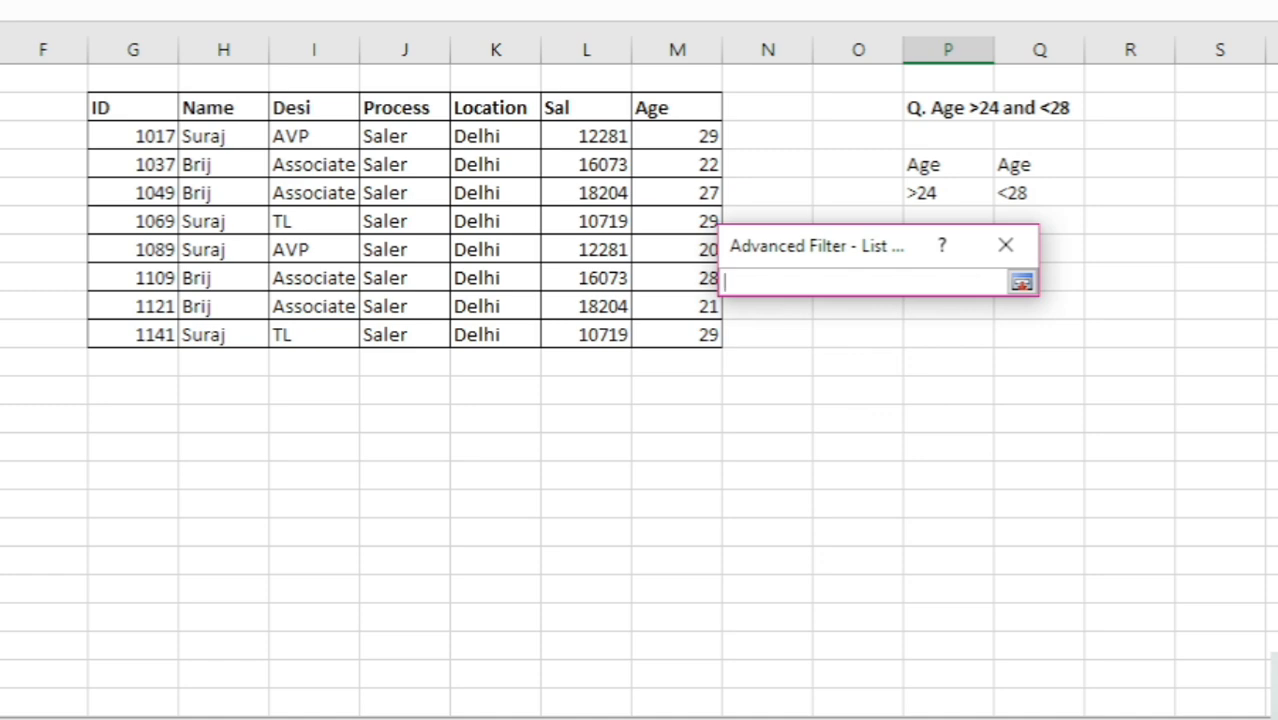
key("ctrl+Page_Up")
key("ctrl+Home")
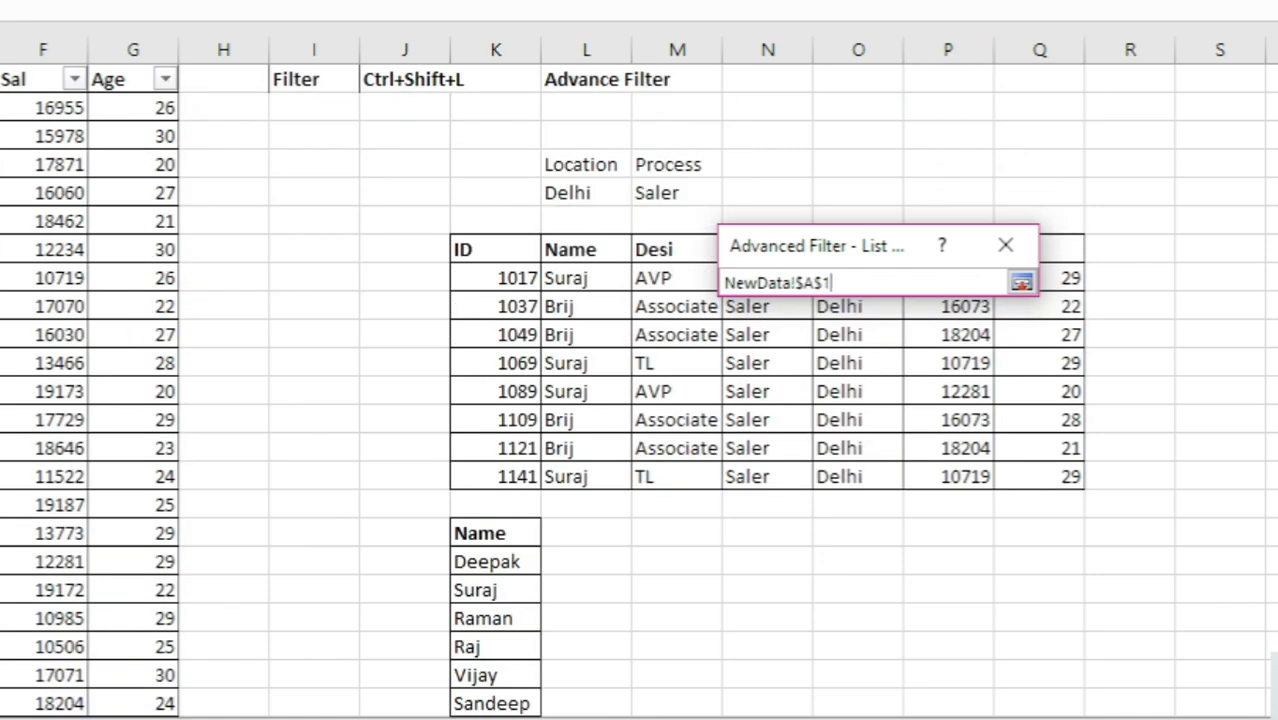
key("ctrl+shift+Right")
key("ctrl+shift+Down")
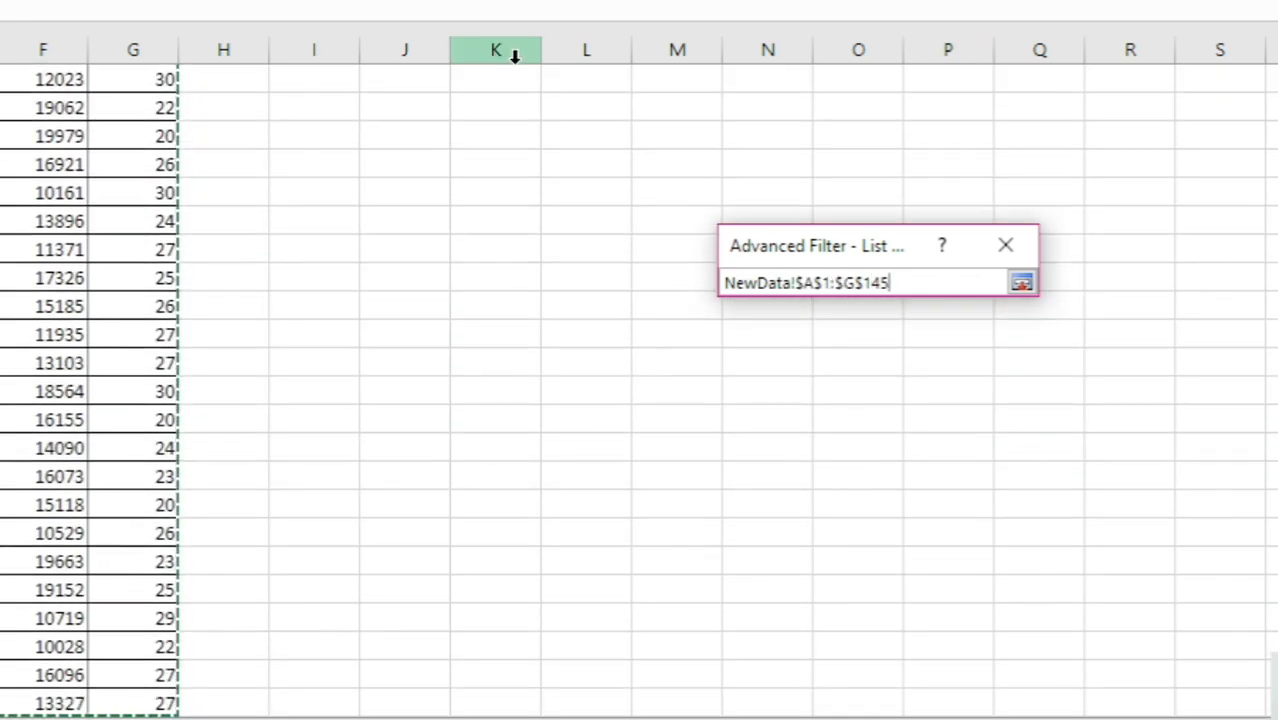
left_click(1023, 284)
- Set the Advanced Filter's criteria range to P4:Q5 on Sheet5
left_click(908, 403)
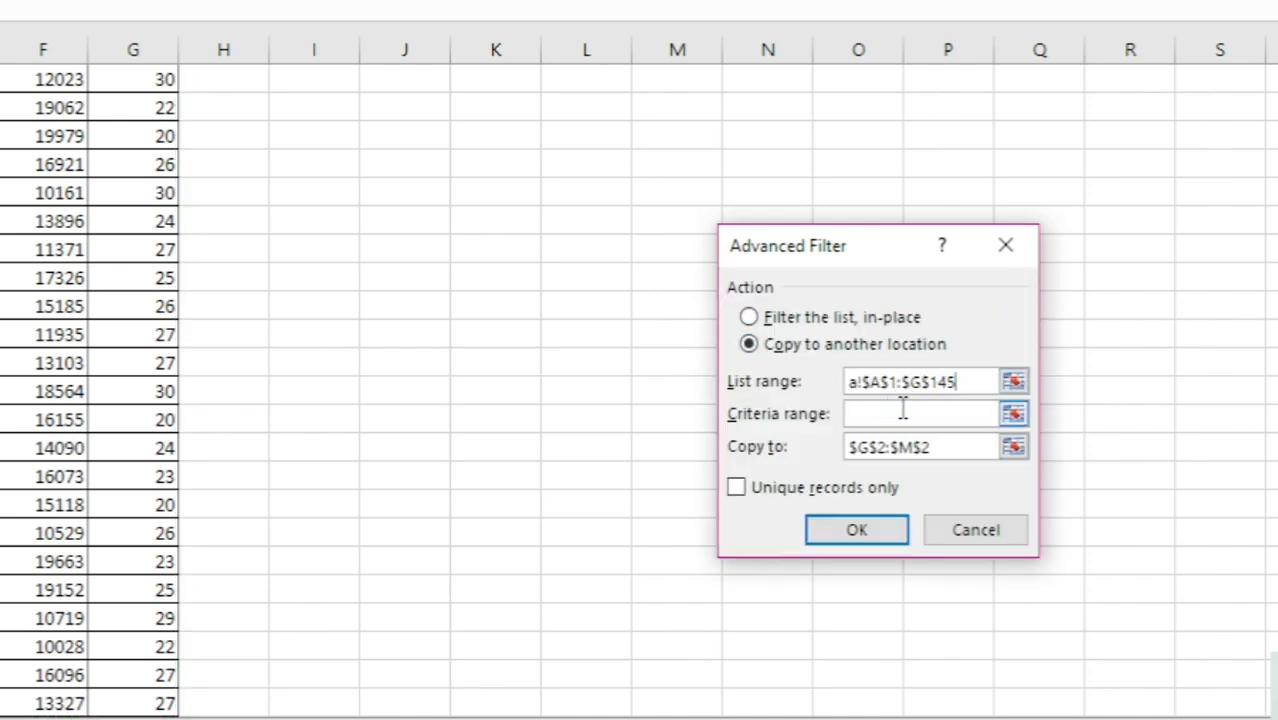
key("ctrl+Page_Down")
left_click_drag(928, 168, 1030, 193)
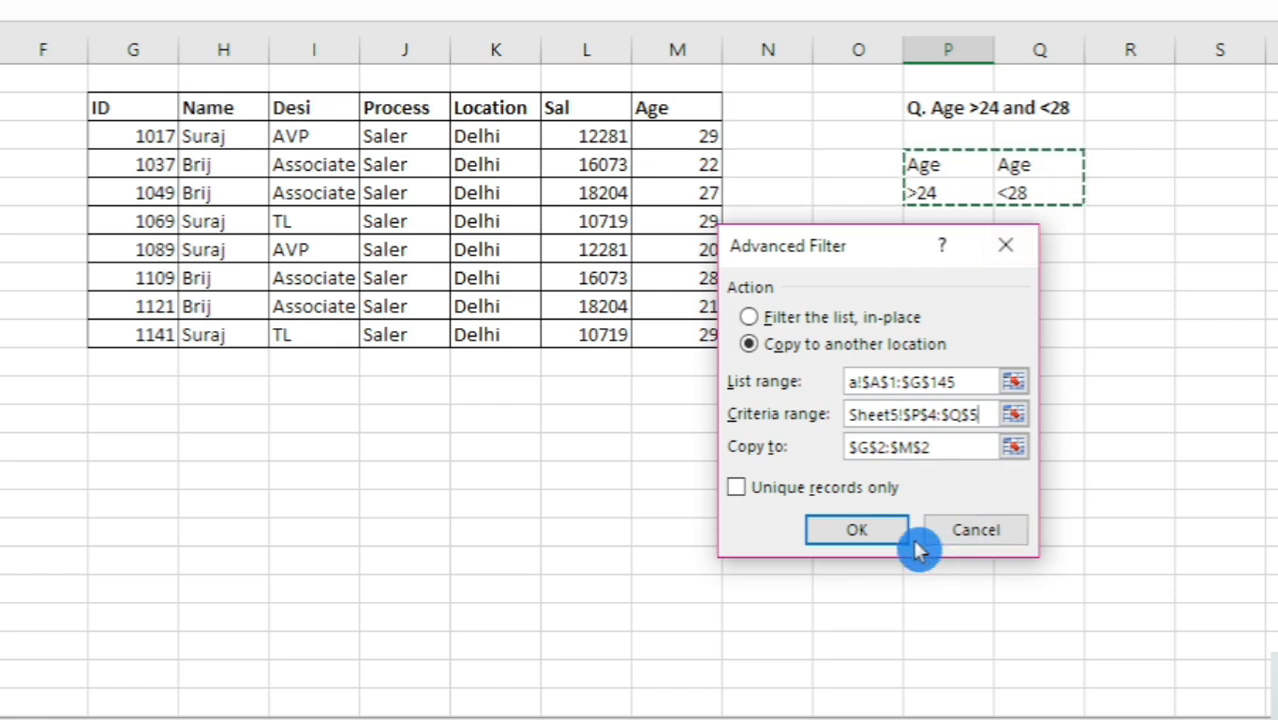
- Replace the copy destination with cell G14 on Sheet5 and run the Advanced Filter
left_click(950, 449)
key("BackSpace")
key("BackSpace")
key("BackSpace")
key("BackSpace")
key("BackSpace")
key("BackSpace")
key("BackSpace")
key("BackSpace")
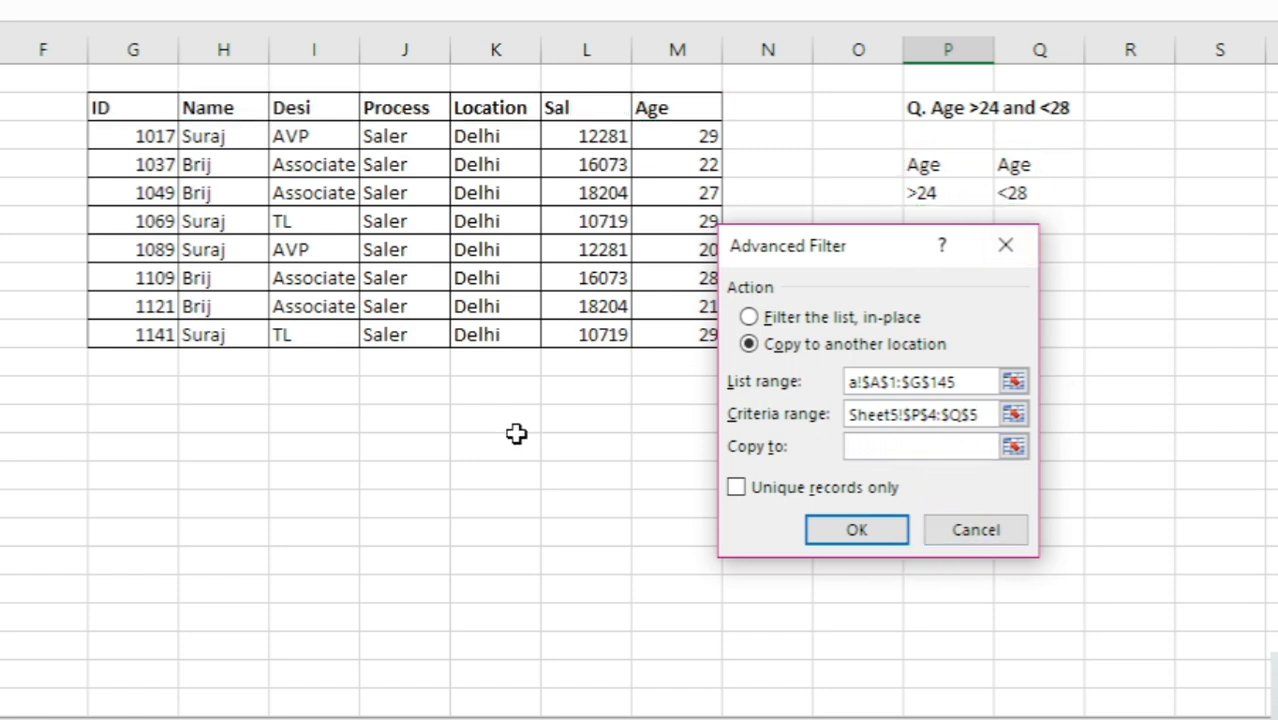
left_click(125, 455)
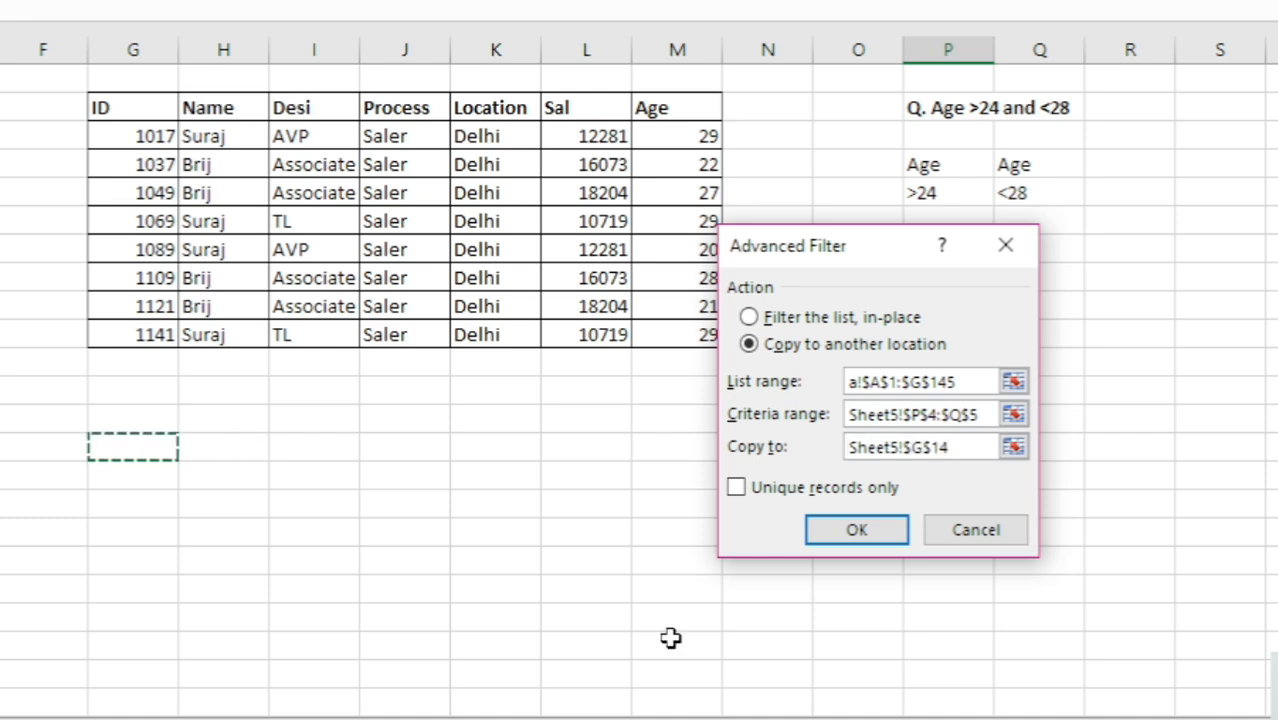
left_click(862, 522)
- Look through the Age values of the extracted records below row 14 against the age-range criteria
key("Down")
key("Down")
key("Down")
key("Down")
key("Down")
key("Down")
key("Down")
key("Down")
key("Down")
key("Down")
key("Down")
key("Down")
key("Left")
key("Left")
key("Left")
key("Up")
key("Up")
key("Up")
key("Up")
key("Up")
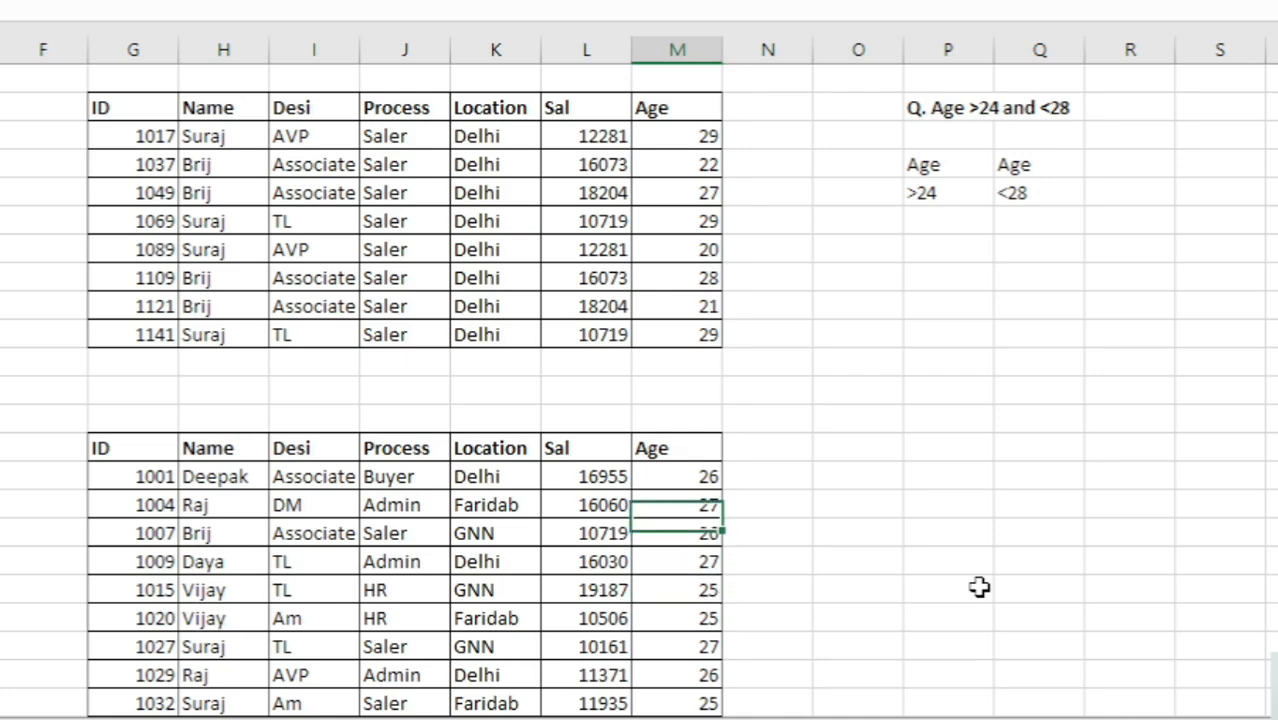
key("Down")
key("Down")
key("Down")
key("Down")
key("Down")
key("Down")
key("Down")
key("Down")
key("Down")
key("Down")
key("Down")
key("Down")
key("Down")
key("Down")
key("Down")
key("Down")
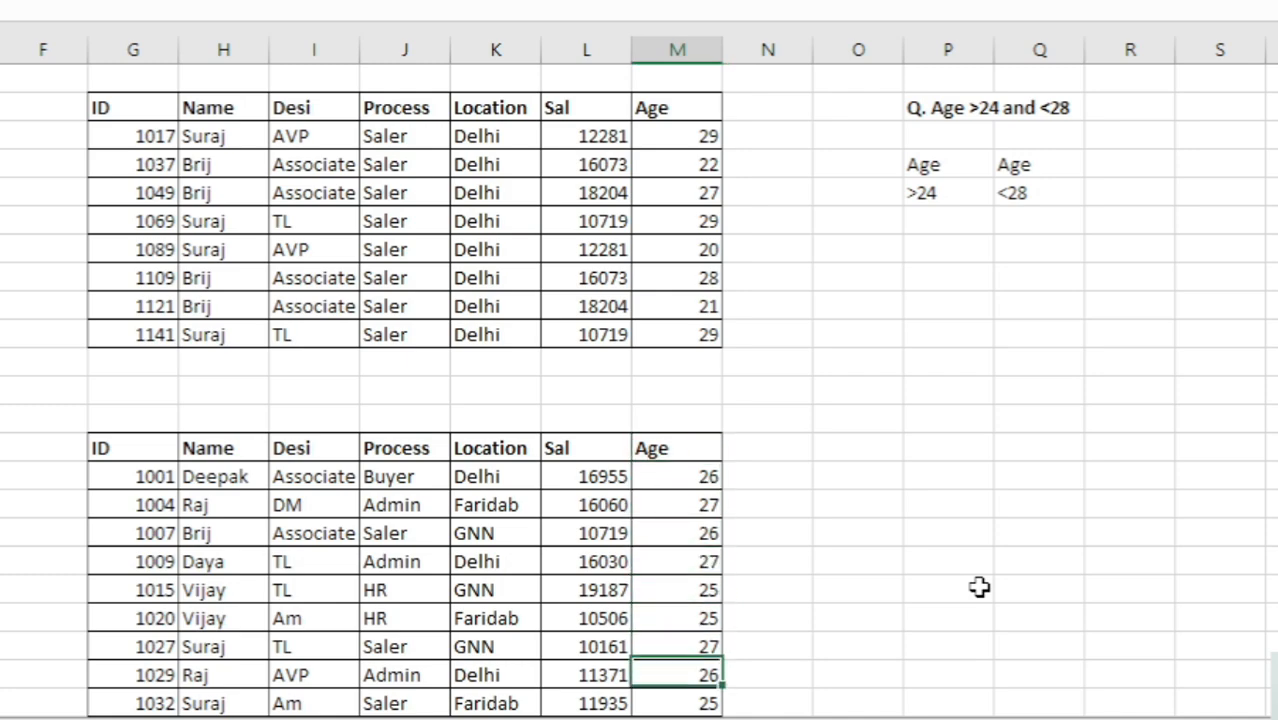
- Add a Location criterion beside the Age criteria, with the header "Location" in R4 and "Delhi" in R5
key("Left")
key("Left")
key("ctrl+Up")
key("Right")
key("Right")
key("Right")
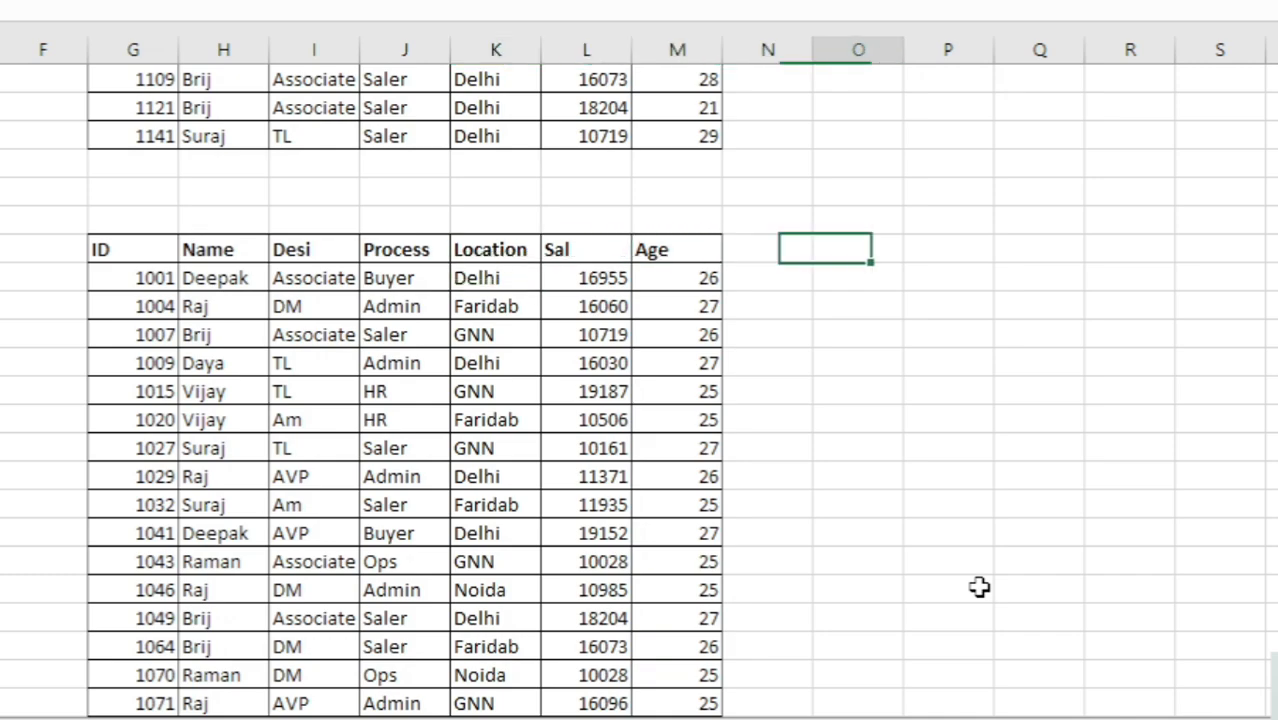
key("Right")
key("Right")
key("ctrl+Up")
key("ctrl+Up")
key("ctrl+Up")
key("Down")
key("Down")
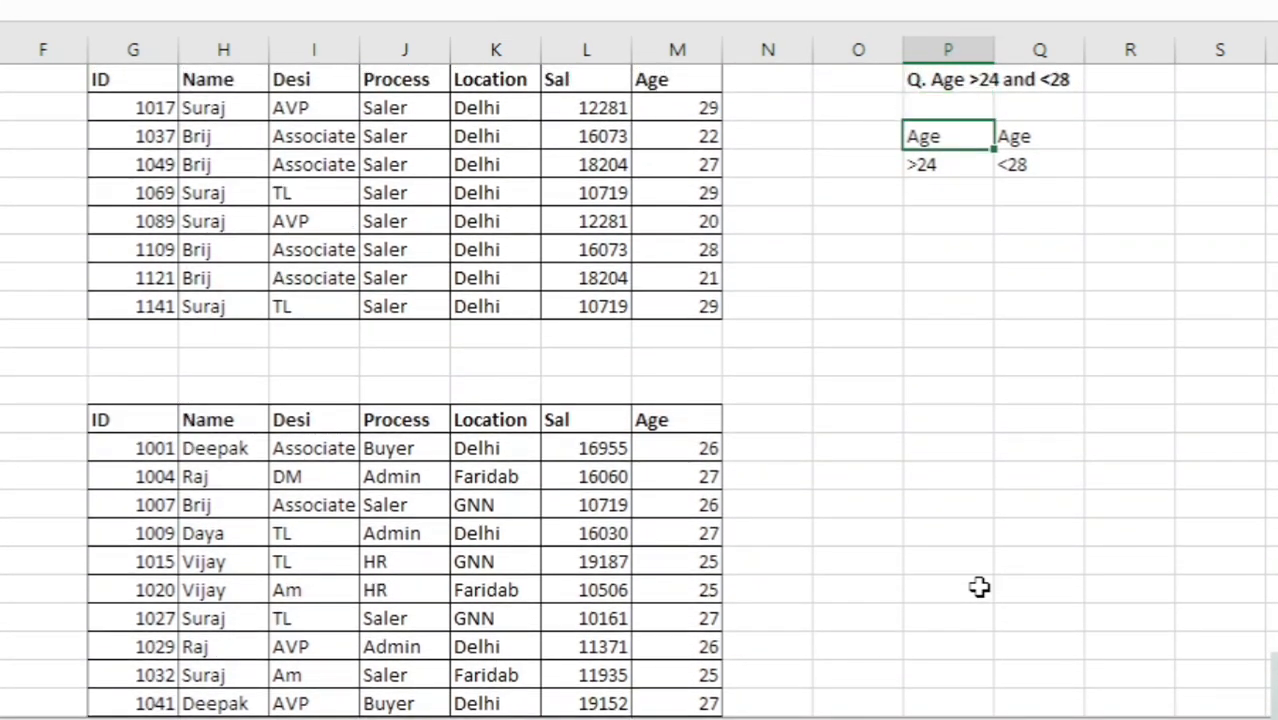
key("Right")
key("Right")
type("Location")
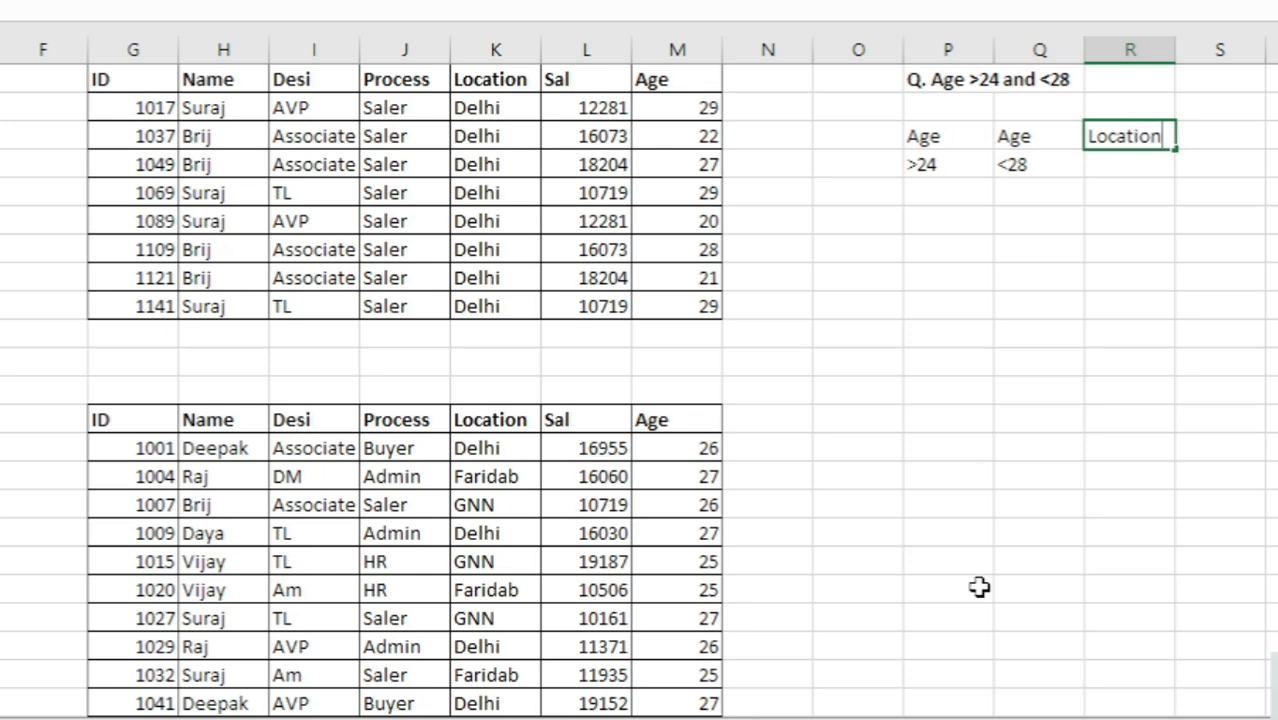
key("Return")
type("Delhi")
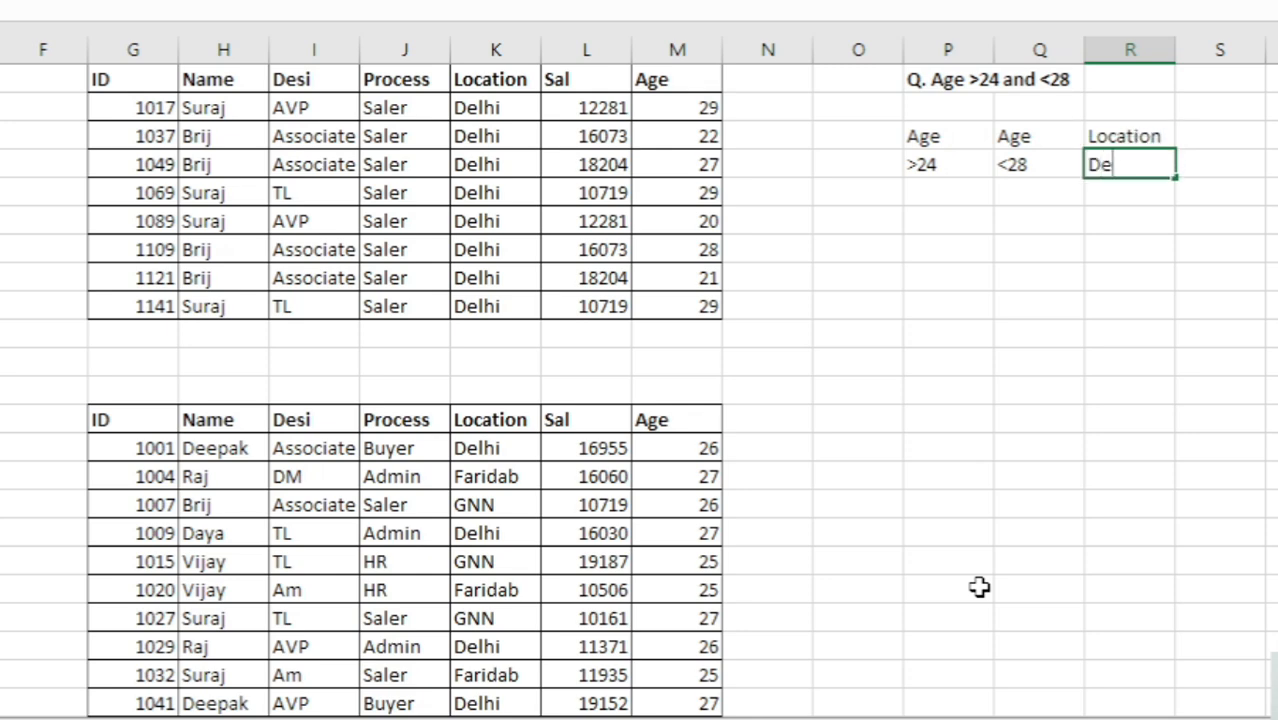
key("Return")
- Review the Age and Location criteria laid out in P4:R5
key("Up")
key("Up")
key("Right")
key("Right")
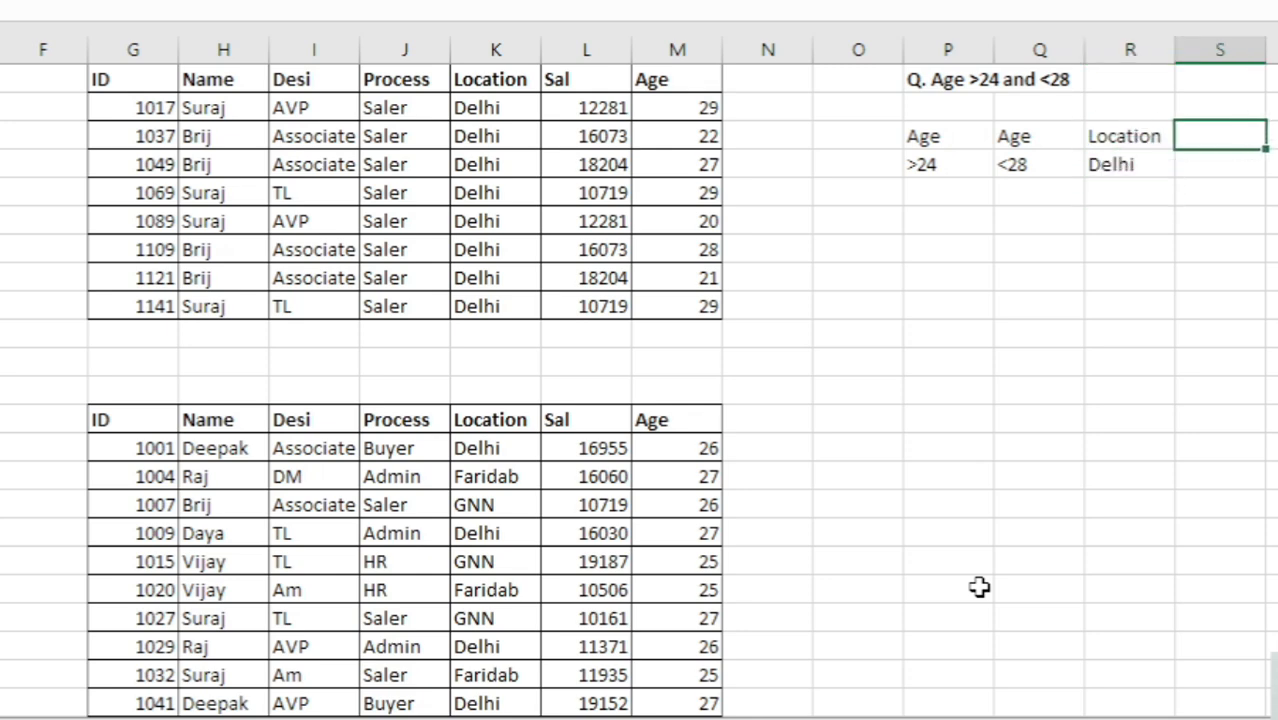
key("Left")
key("Left")
key("Left")
key("Left")
key("shift+Right")
key("Down")
key("Right")
key("Right")
key("Right")
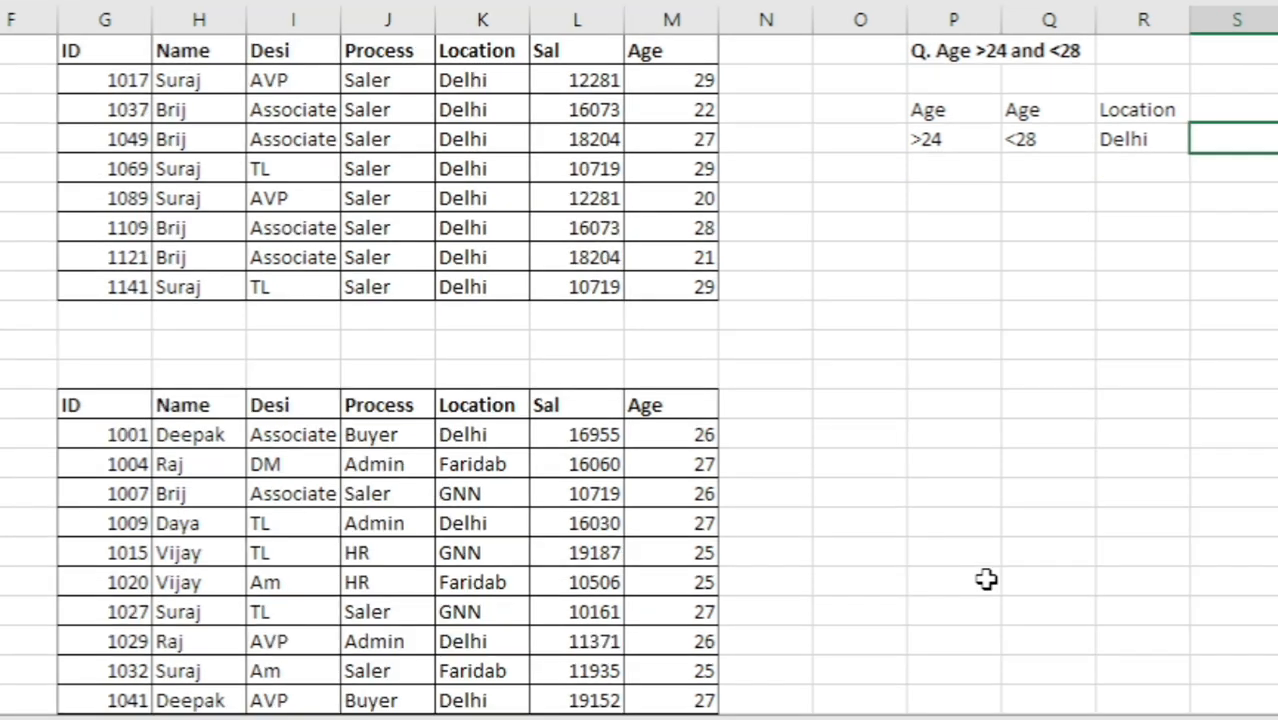
key("Left")
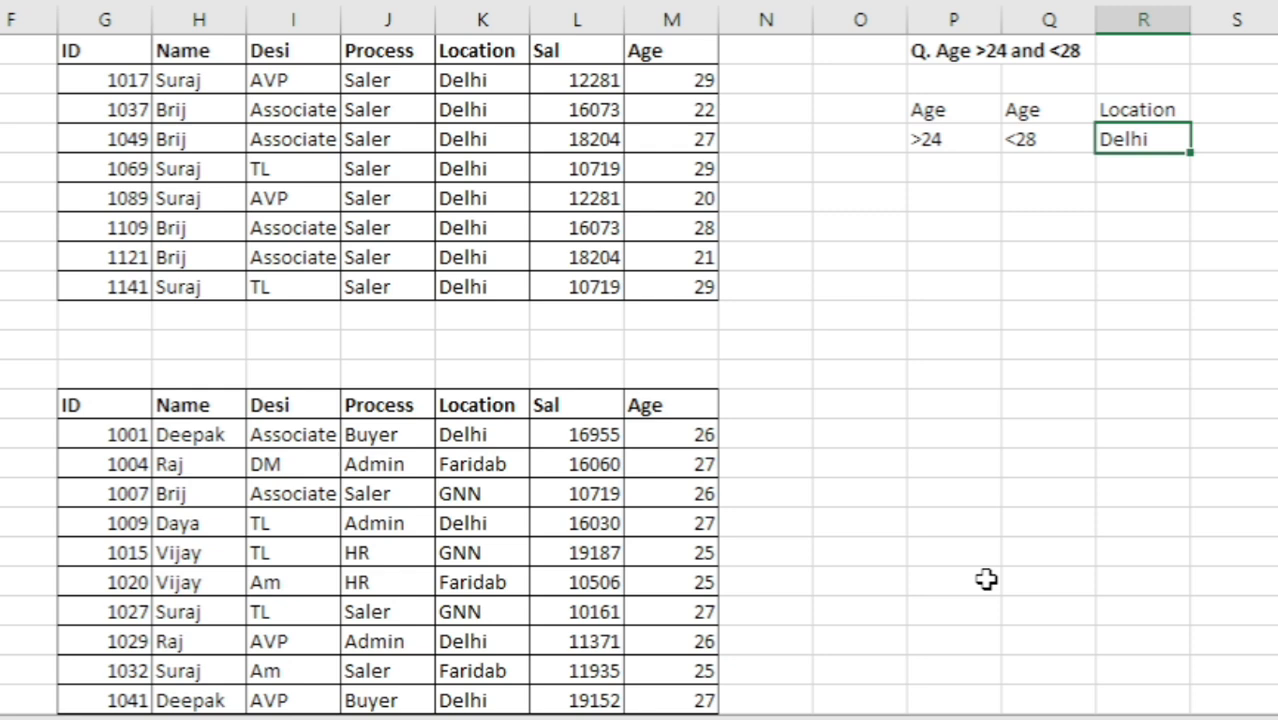
- Enter "Noida" as a second Location criterion in cell R6
key("Down")
type("Noida")
key("Return")
- Copy the >24 and <28 conditions from P5:Q5 to P6:Q6 for the Noida row
key("Left")
key("Left")
key("Up")
key("Up")
key("shift+Right")
key("ctrl+c")
key("Down")
key("ctrl+v")
key("Escape")
key("Down")
key("Up")
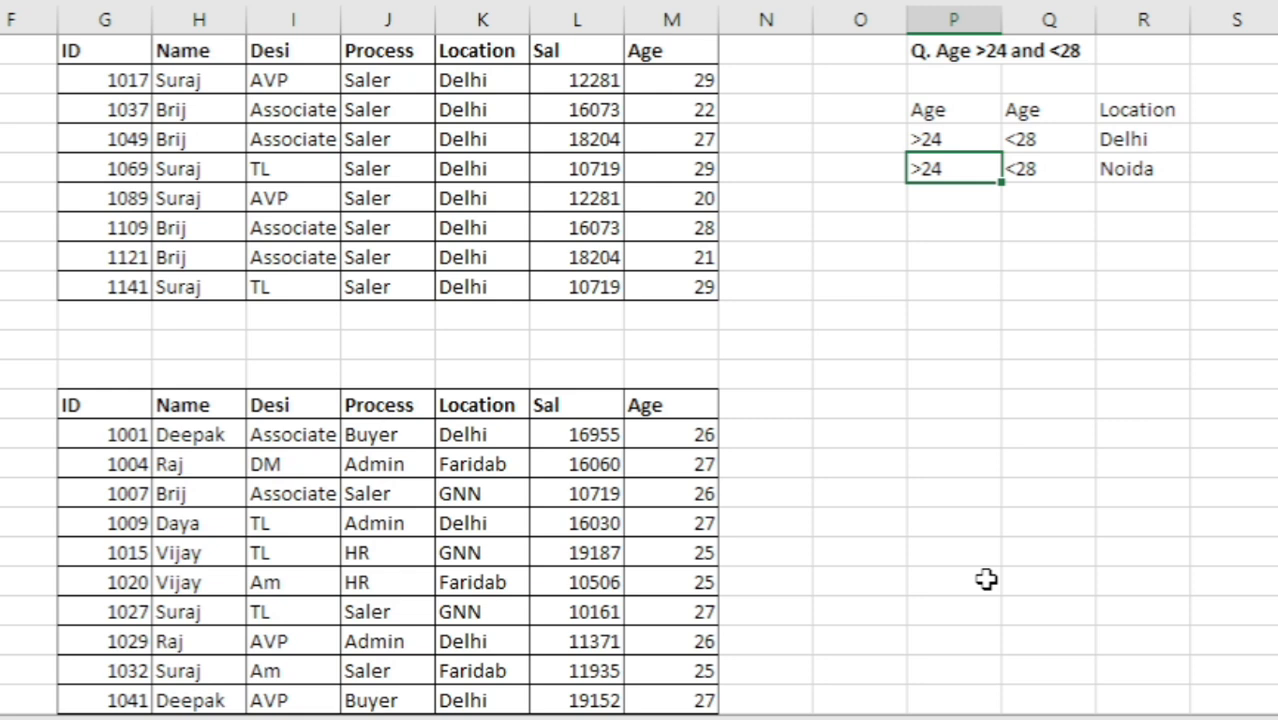
- Start another Advanced Filter on Sheet5 that copies to another location, and replace its list range with NewData A1:G145
key("Down")
key("Down")
key("Down")
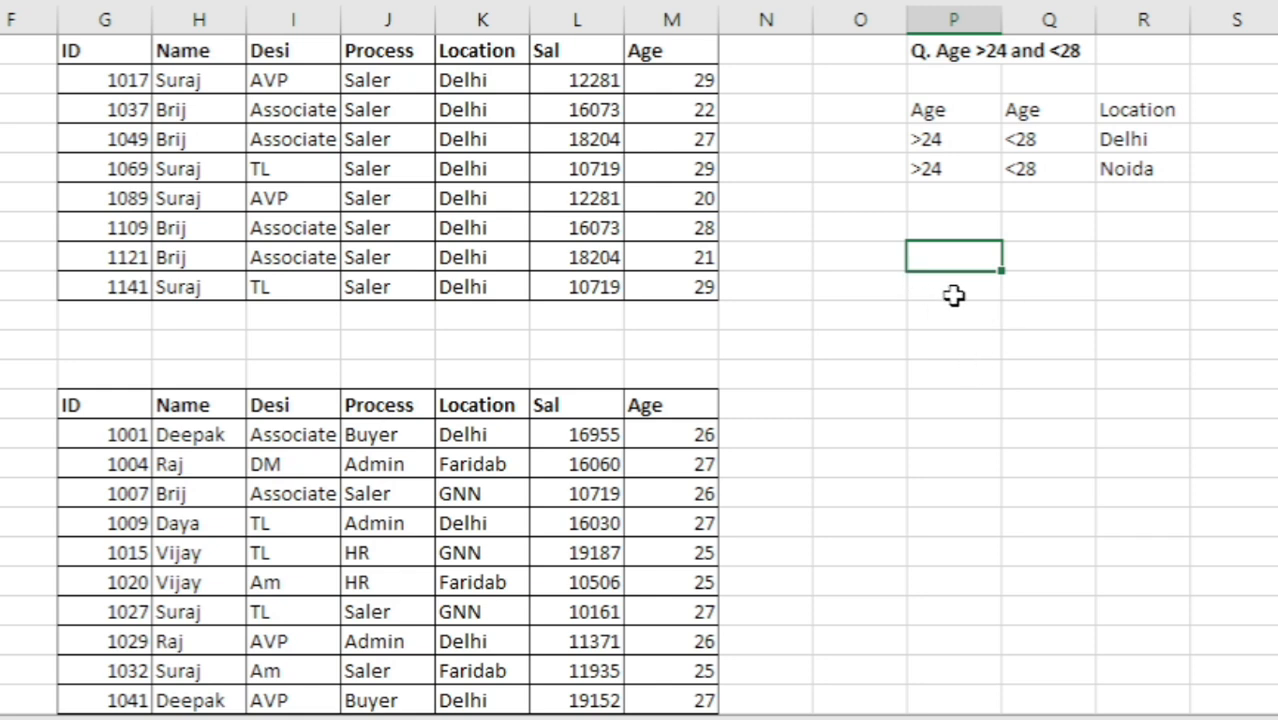
key("alt+a")
key("q")
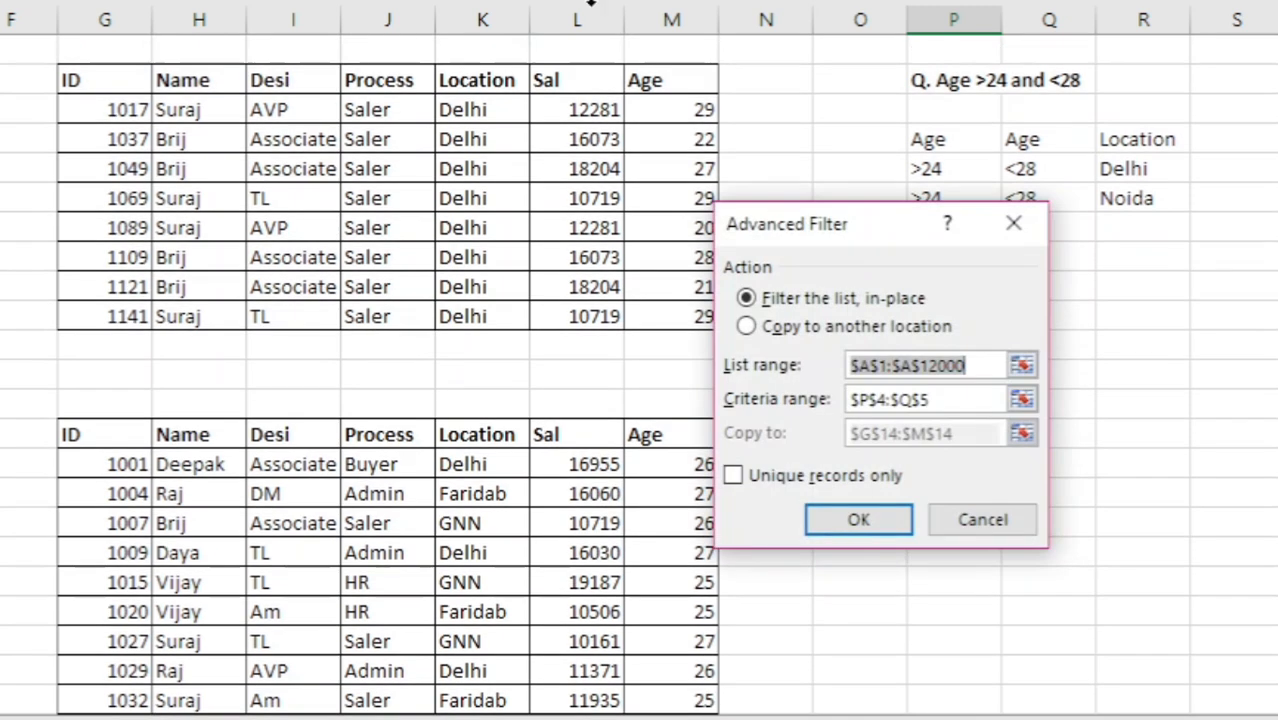
left_click(779, 336)
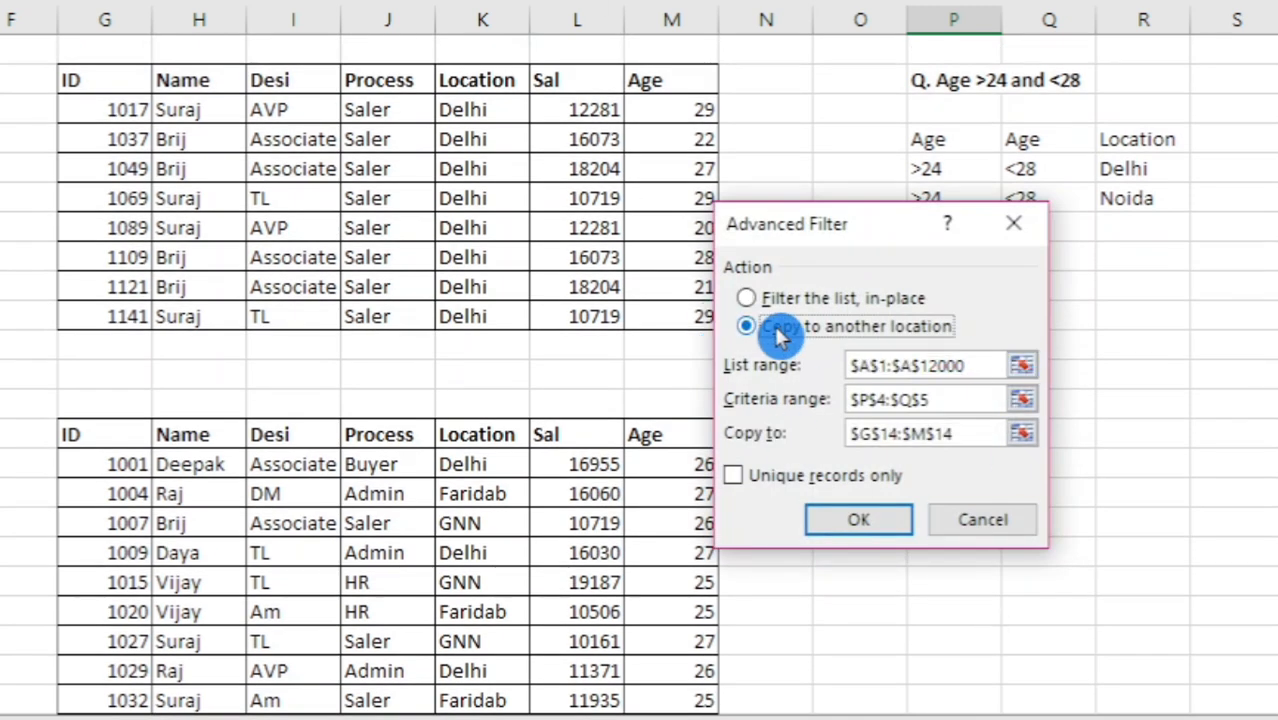
left_click(973, 366)
key("BackSpace")
key("BackSpace")
key("BackSpace")
key("BackSpace")
key("BackSpace")
key("BackSpace")
key("BackSpace")
key("BackSpace")
key("BackSpace")
key("BackSpace")
key("BackSpace")
key("BackSpace")
key("BackSpace")
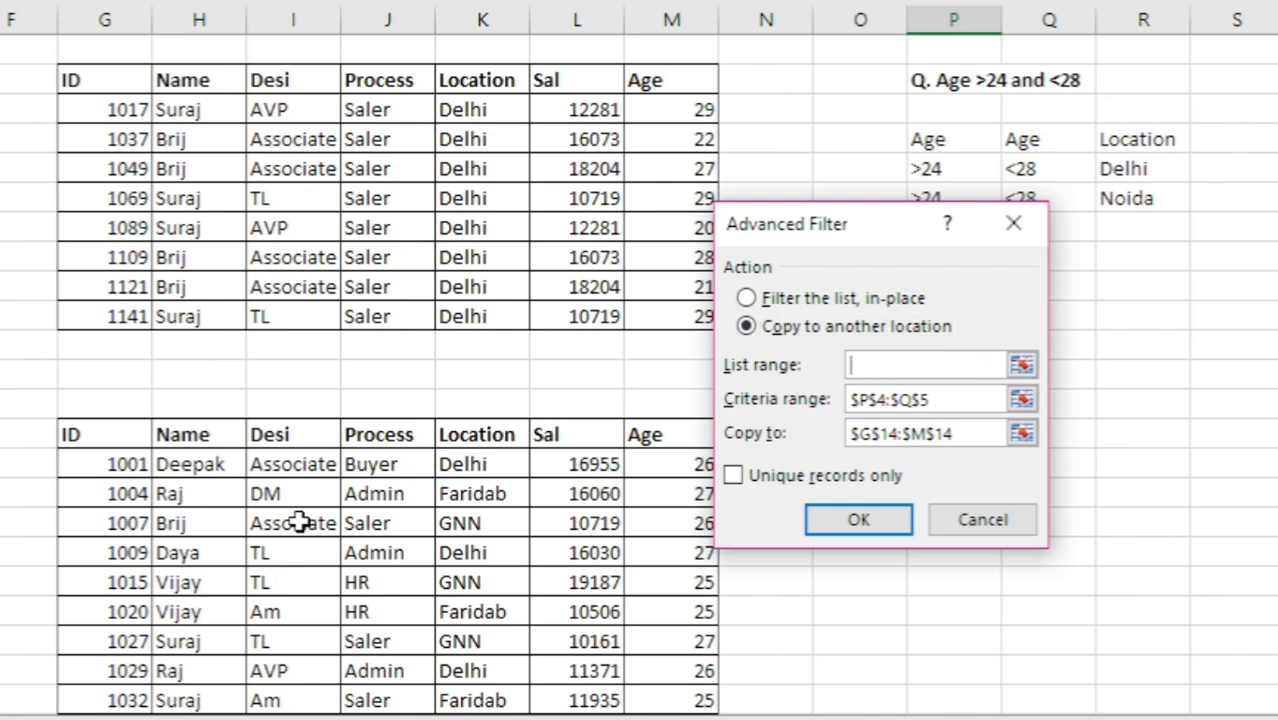
left_click(160, 718)
left_click(2, 360)
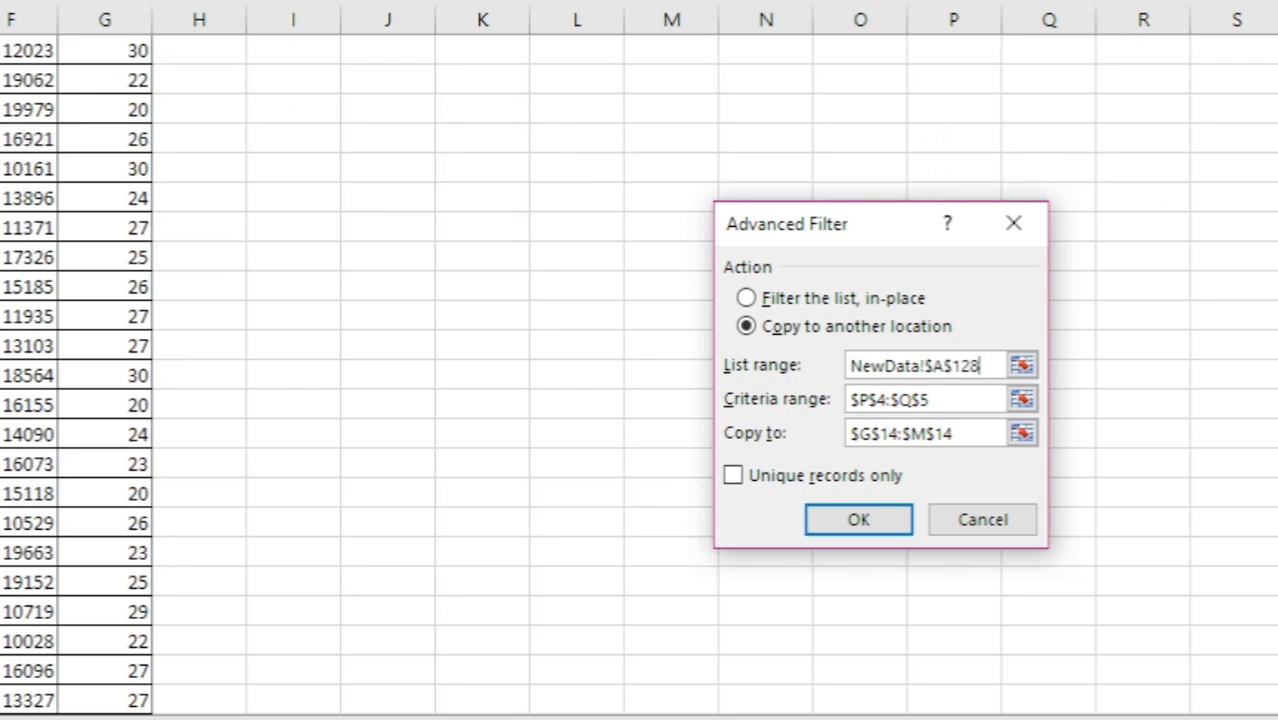
key("ctrl+Up")
key("ctrl+shift+Down")
key("ctrl+shift+Right")
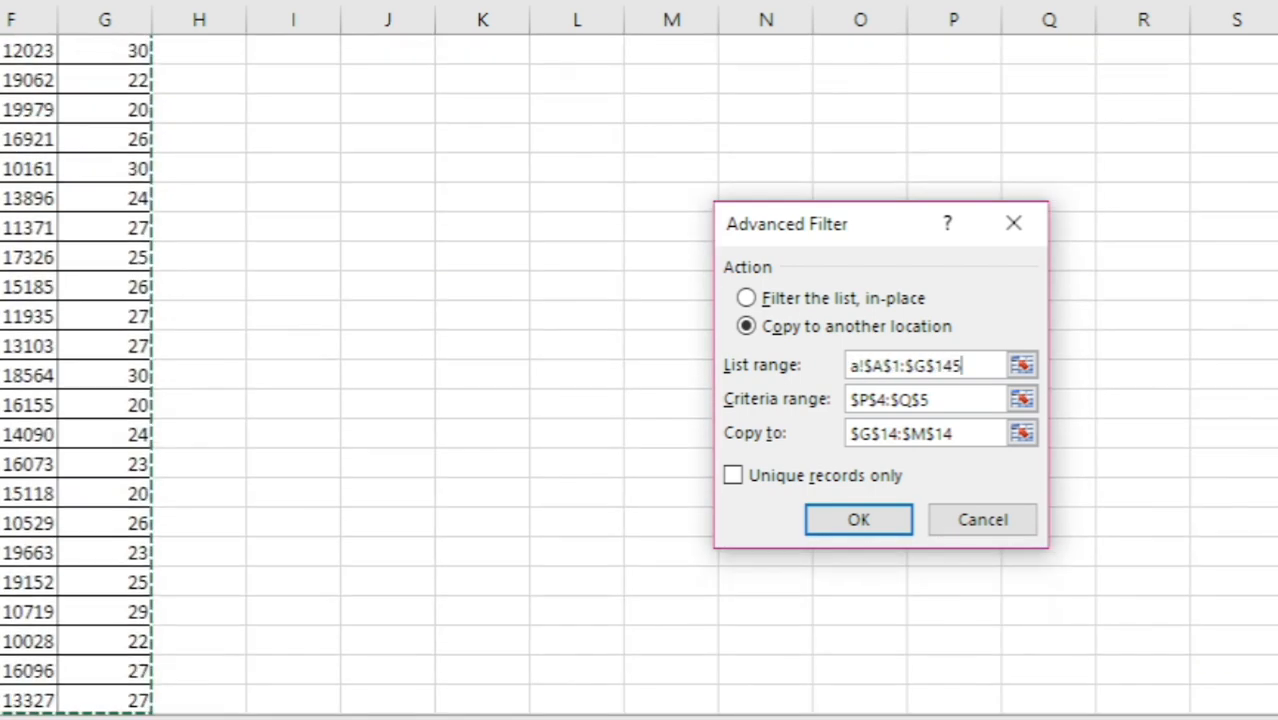
- Replace the Advanced Filter criteria range with Sheet5 P4:R6 so it covers both age conditions and the Delhi and Noida rows
left_click(961, 399)
key("BackSpace")
key("BackSpace")
key("BackSpace")
key("BackSpace")
key("BackSpace")
key("BackSpace")
key("BackSpace")
key("BackSpace")
key("BackSpace")
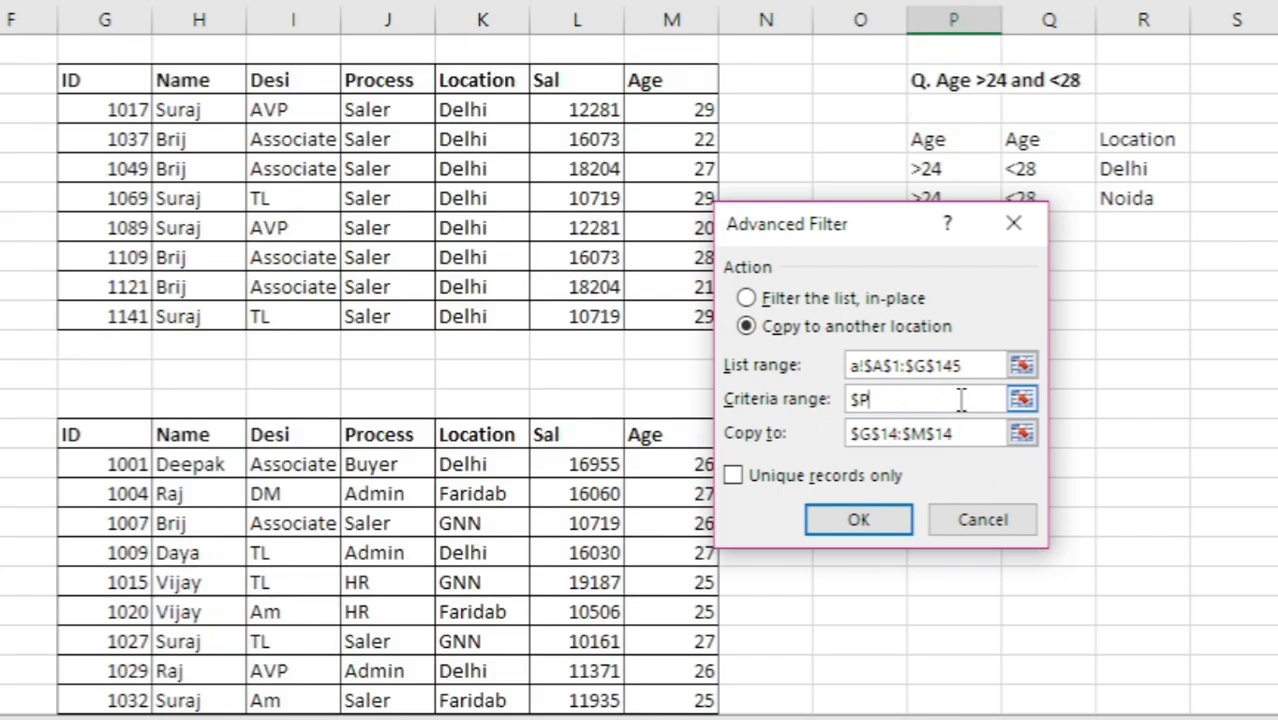
left_click_drag(961, 136, 1143, 198)
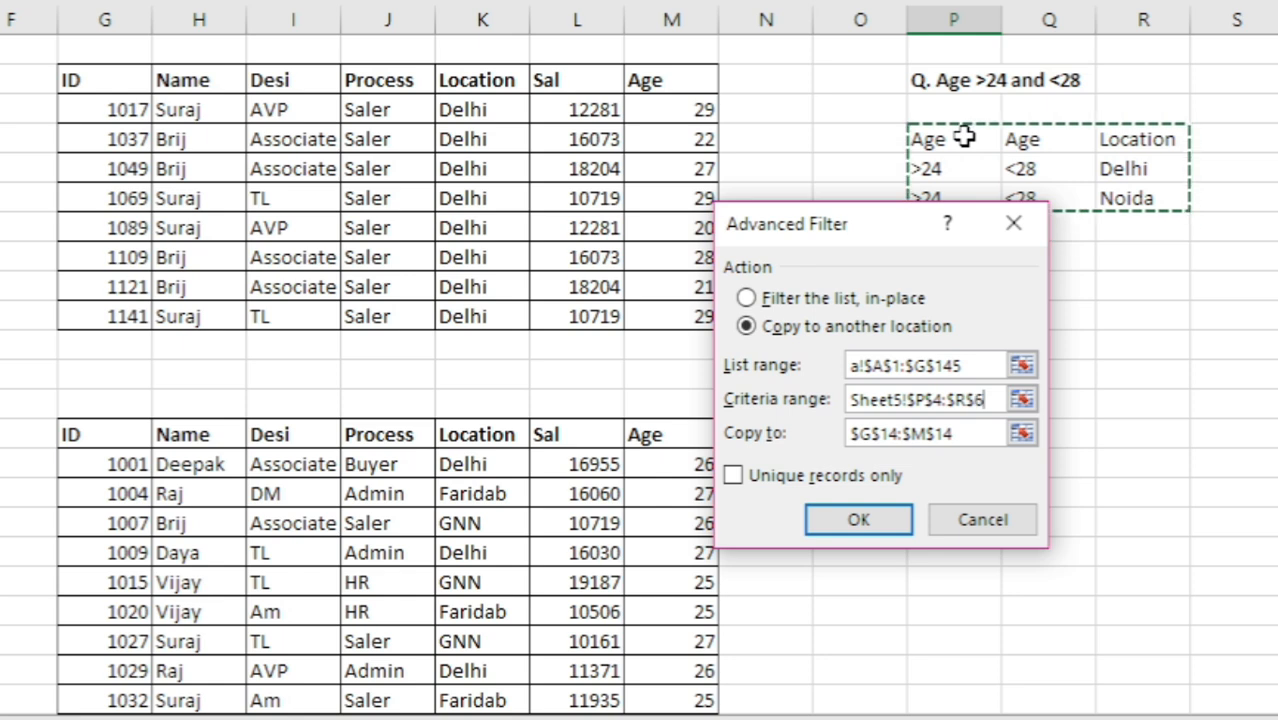
- Replace the copy-to destination with Sheet5 cell O14 and run the Advanced Filter
left_click(979, 430)
key("BackSpace")
key("BackSpace")
key("BackSpace")
key("BackSpace")
key("BackSpace")
key("BackSpace")
key("BackSpace")
key("BackSpace")
key("BackSpace")
key("BackSpace")
key("BackSpace")
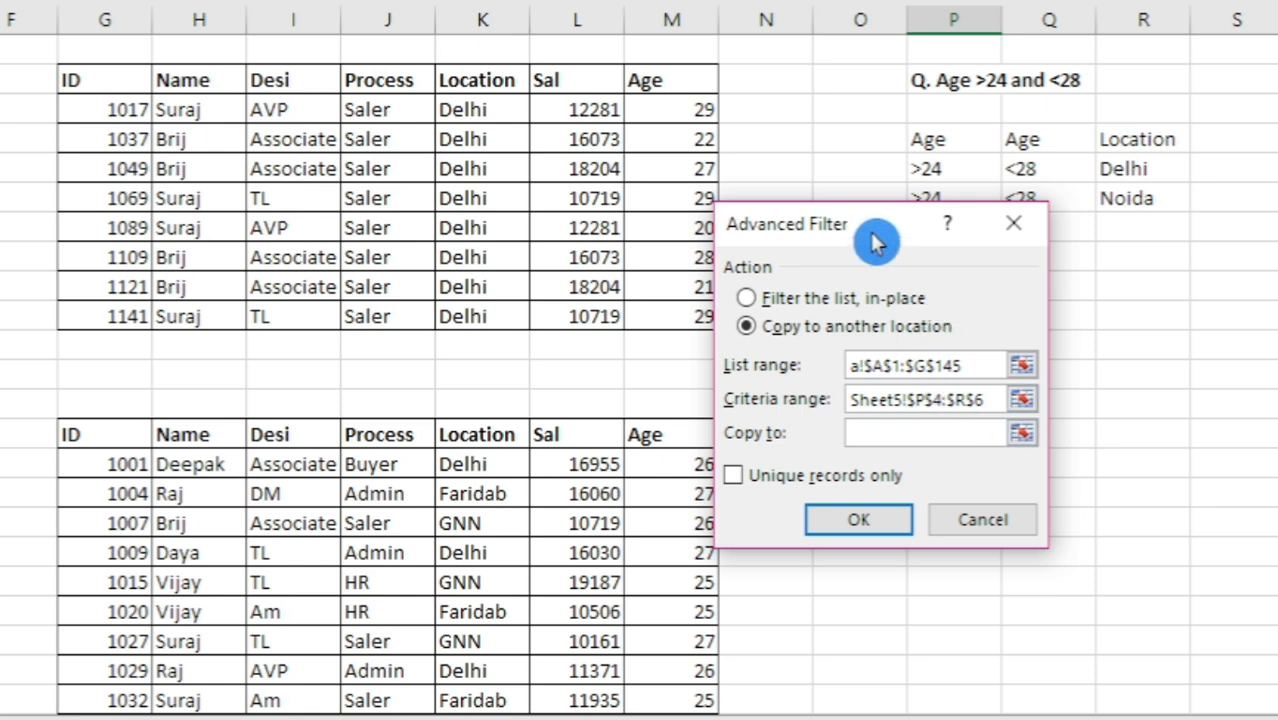
left_click_drag(876, 243, 558, 108)
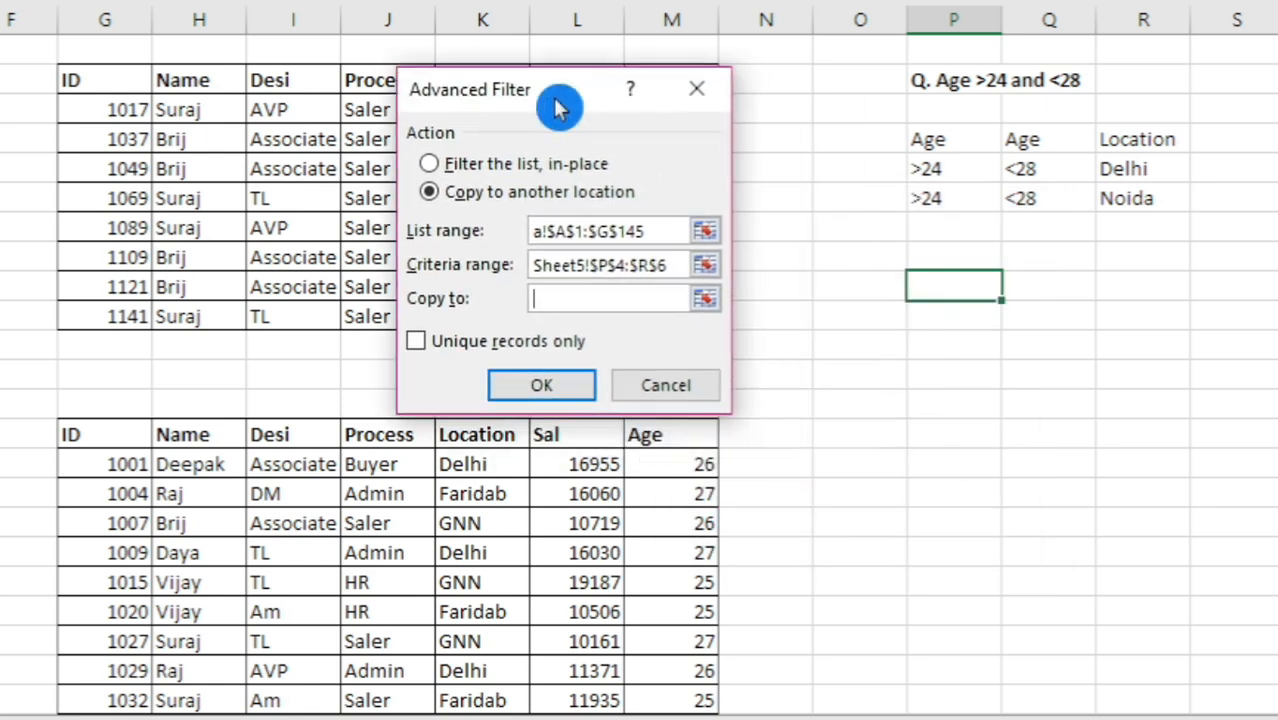
left_click(880, 434)
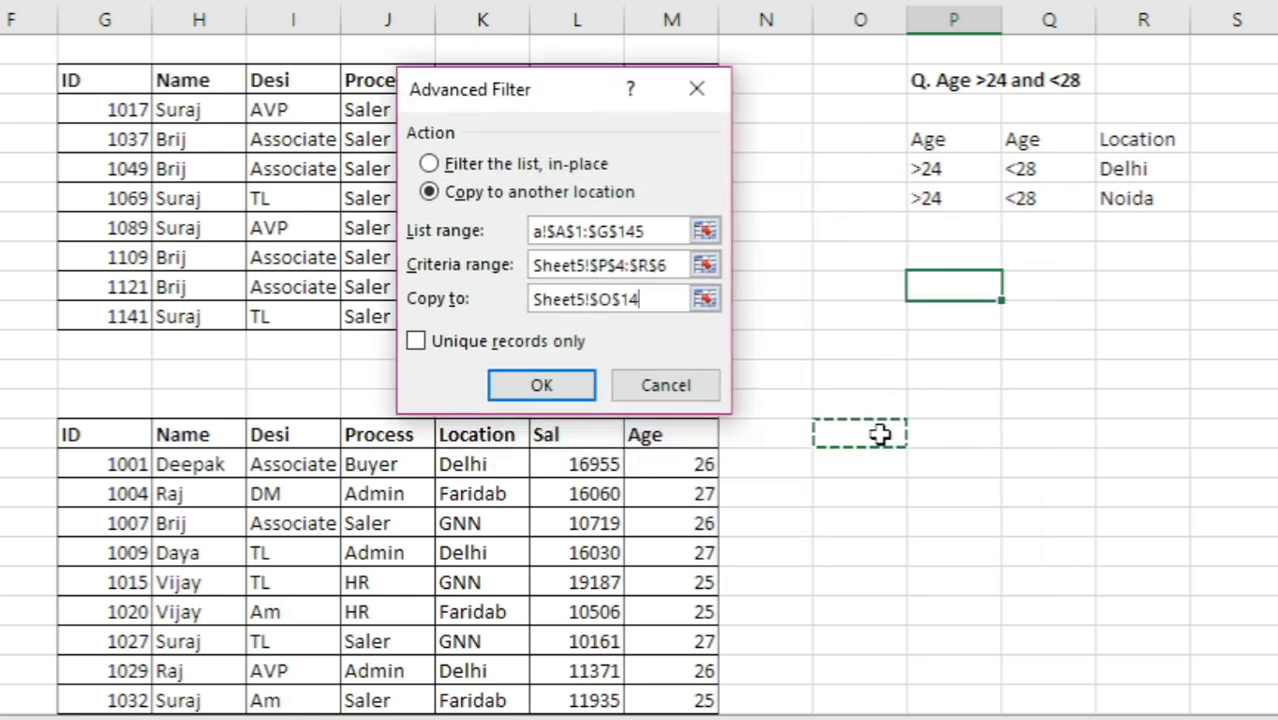
left_click(552, 386)
- Review the Location and Age columns of the records extracted below O14
key("Right")
key("Right")
key("Right")
key("Right")
key("Right")
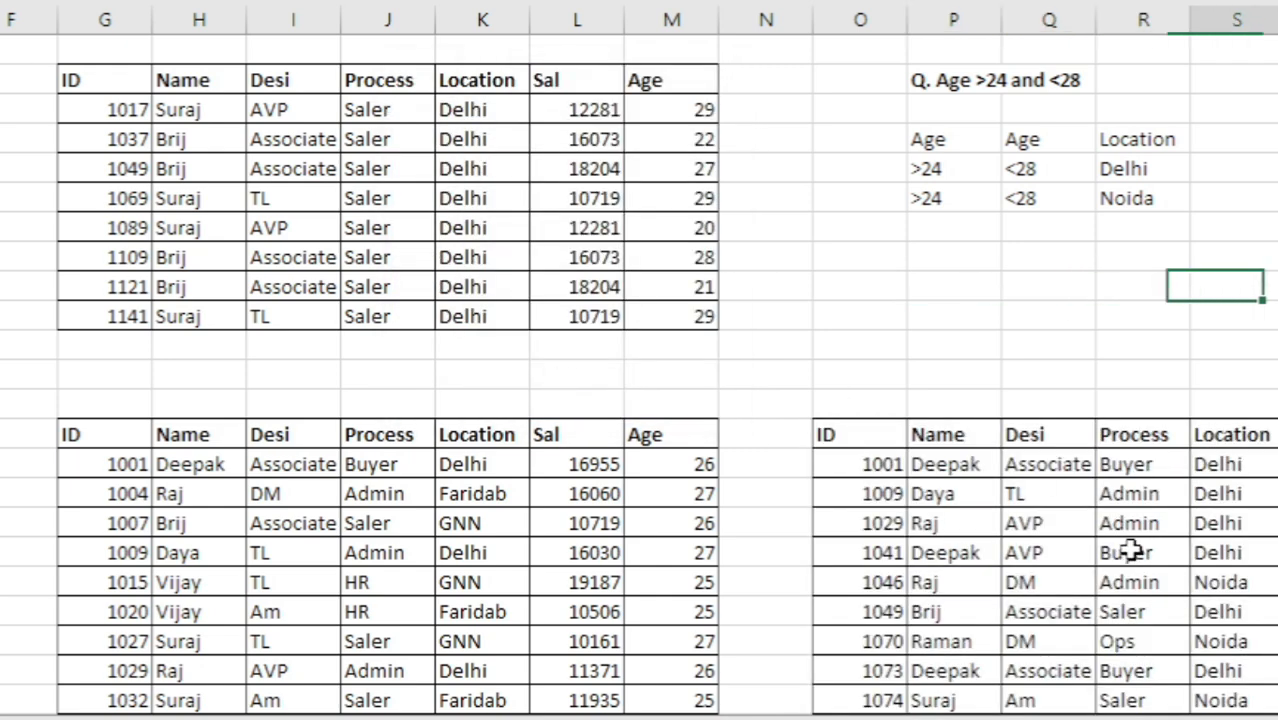
scroll(1130, 549, "right", 6)
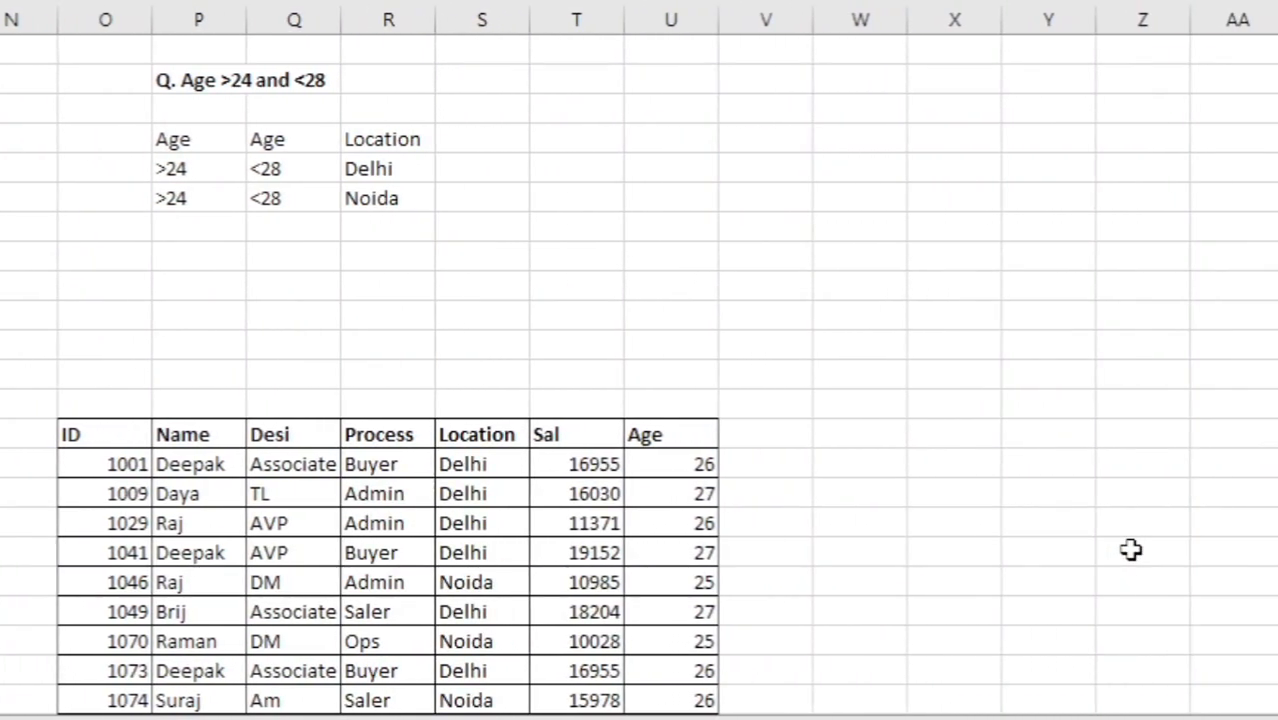
scroll(1130, 549, "down", 4)
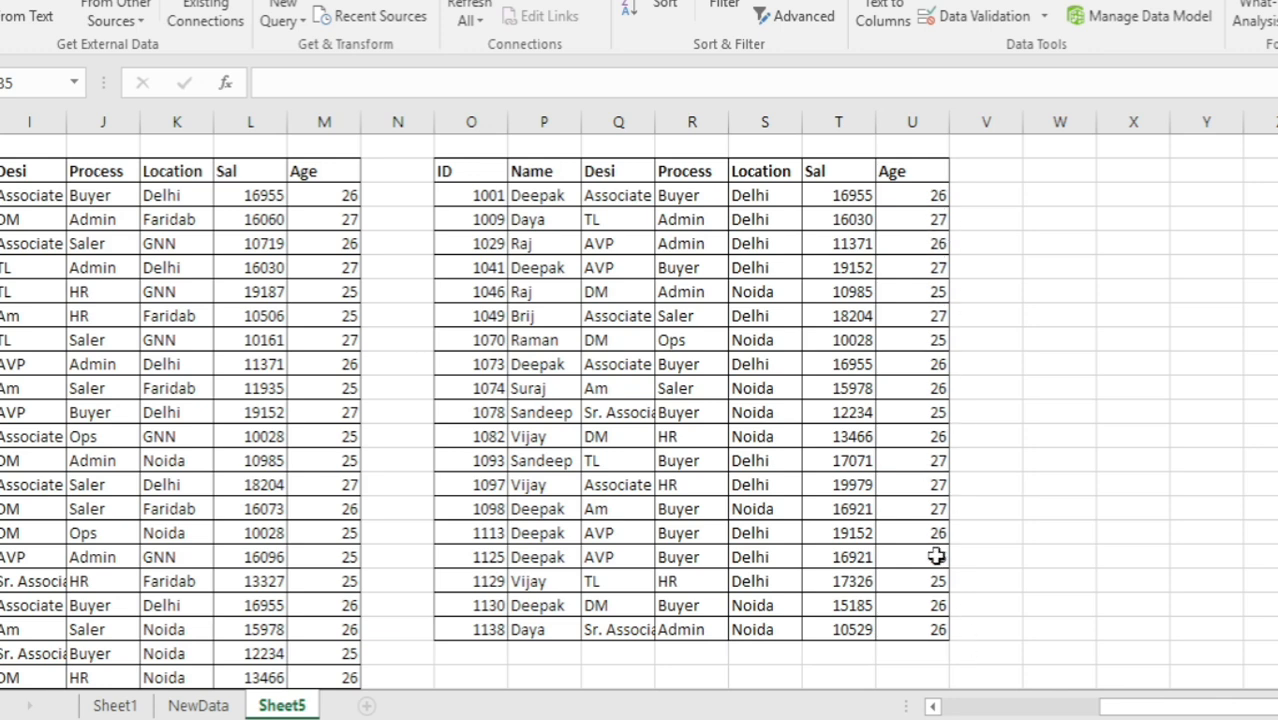
- Select the criteria block P4:R6 to examine the age and location conditions used for the extraction
left_click(760, 547)
key("ctrl+Up")
key("ctrl+Up")
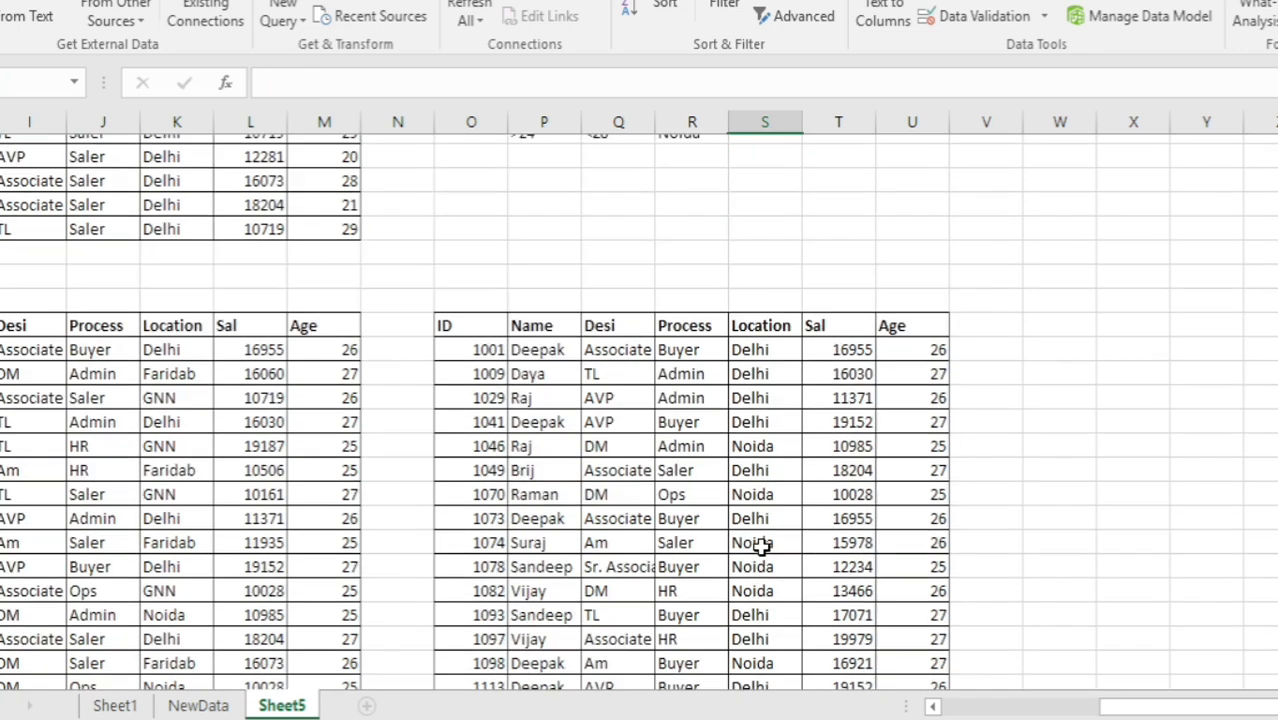
key("Down")
key("Down")
key("Down")
key("Down")
key("Left")
key("Left")
key("Left")
key("Up")
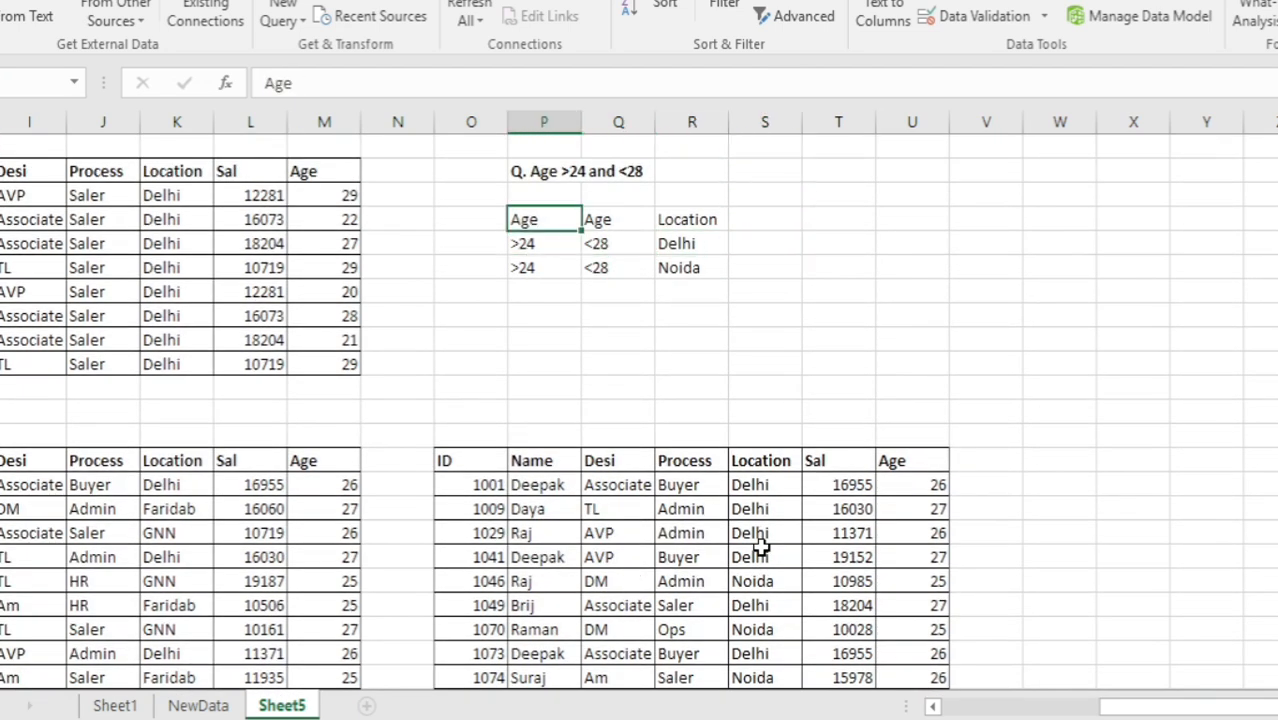
key("shift+Right")
key("shift+Right")
key("shift+Down")
key("shift+Down")
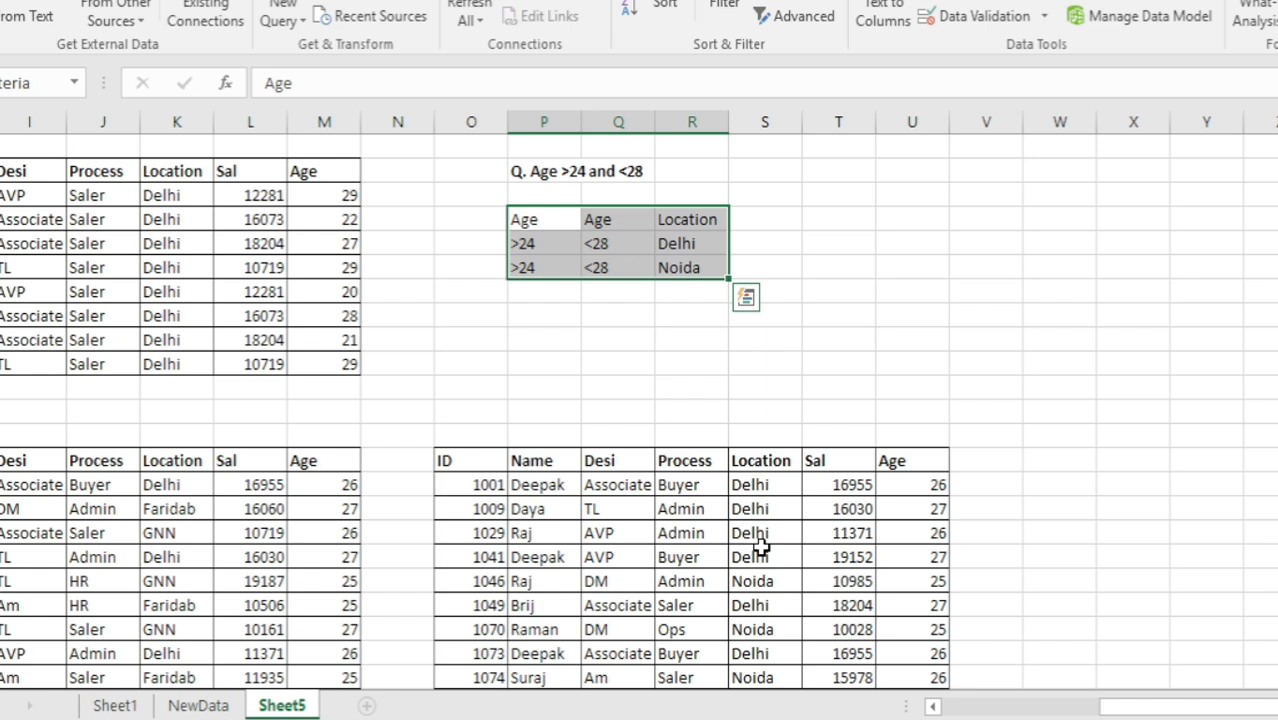
- Show the module topic list on Sheet1 and select the Data Sorting topic under Module 8.2
left_click(123, 709)
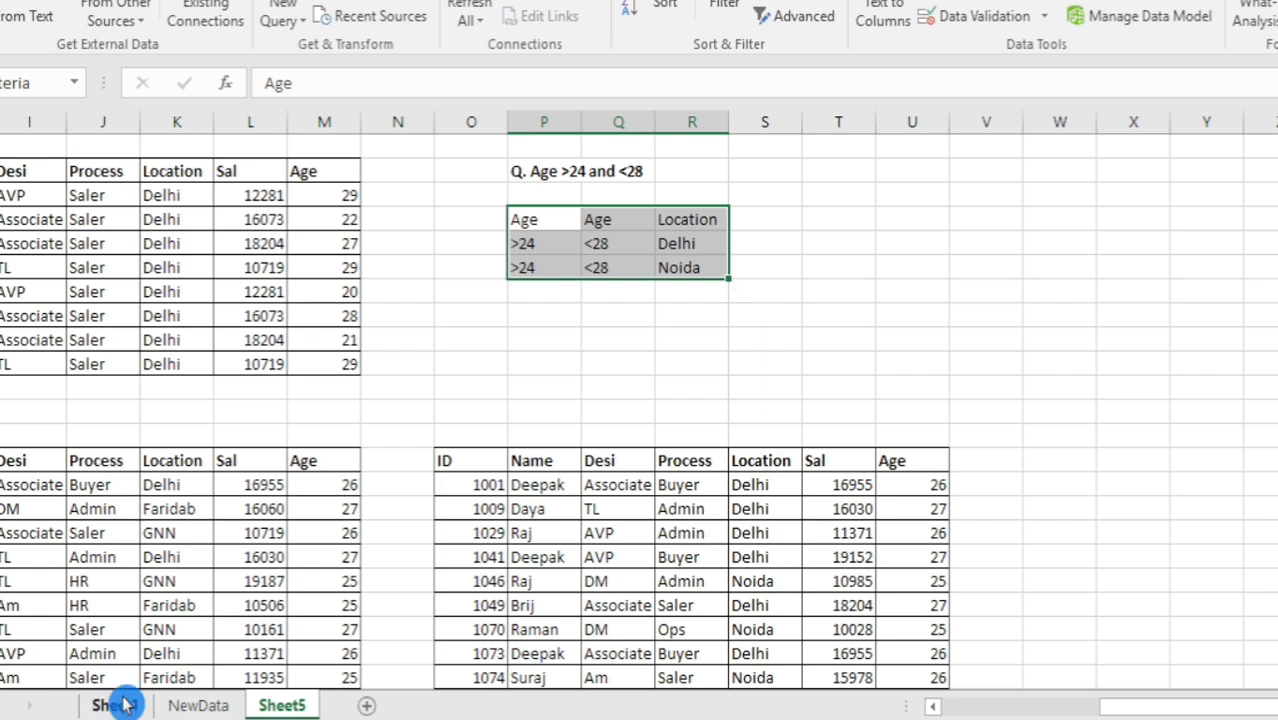
left_click(216, 242)
key("Left")
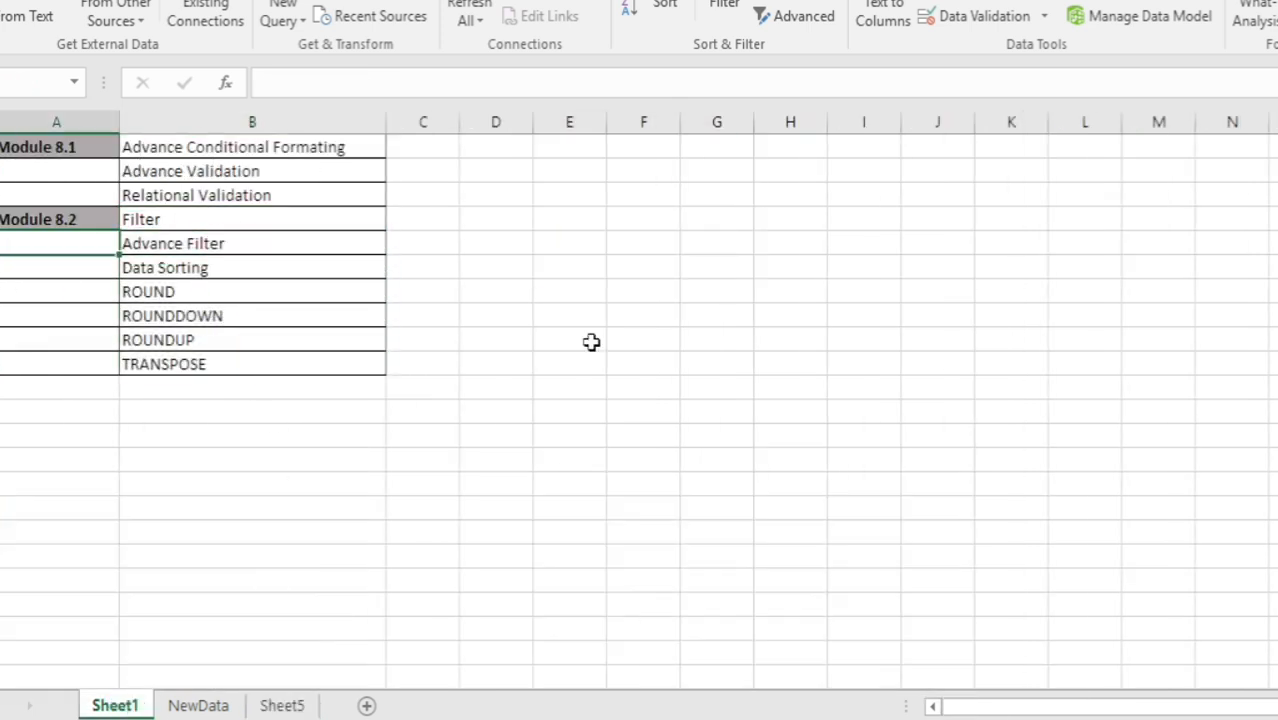
key("Right")
key("Down")
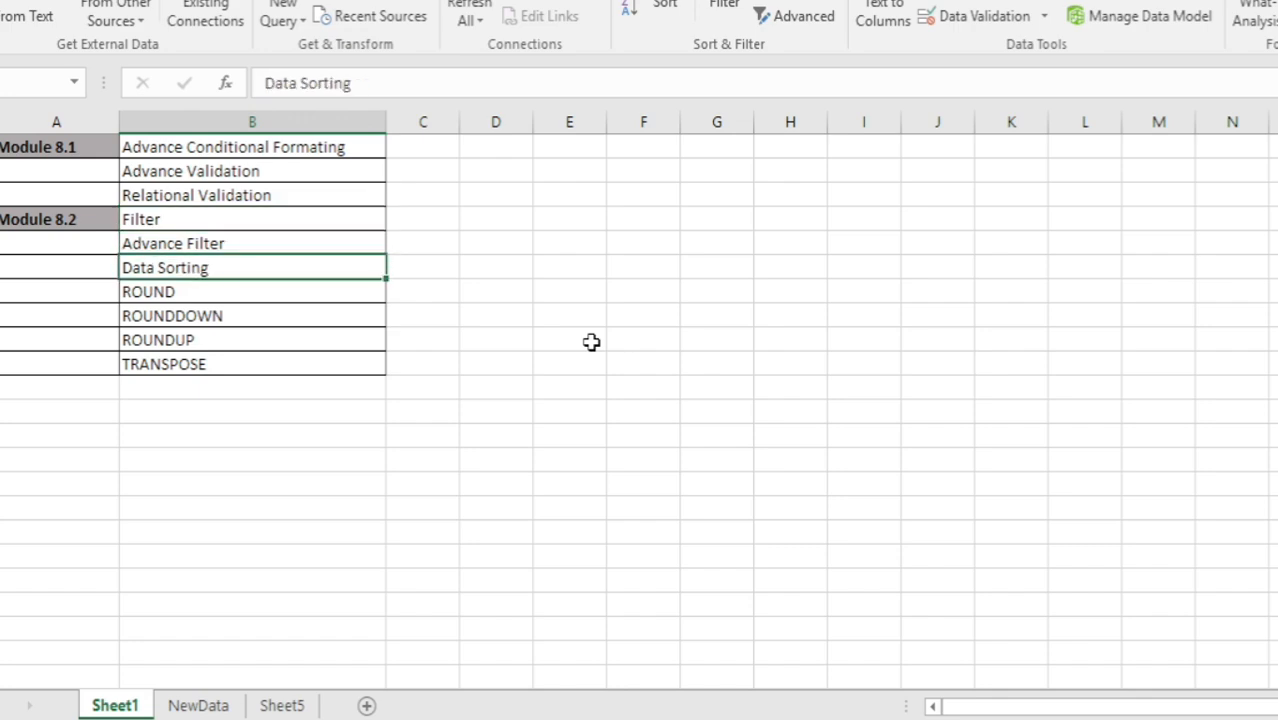
- Go to the NewData sheet, turn off the header filters and select the ID header in cell A1
left_click(197, 705)
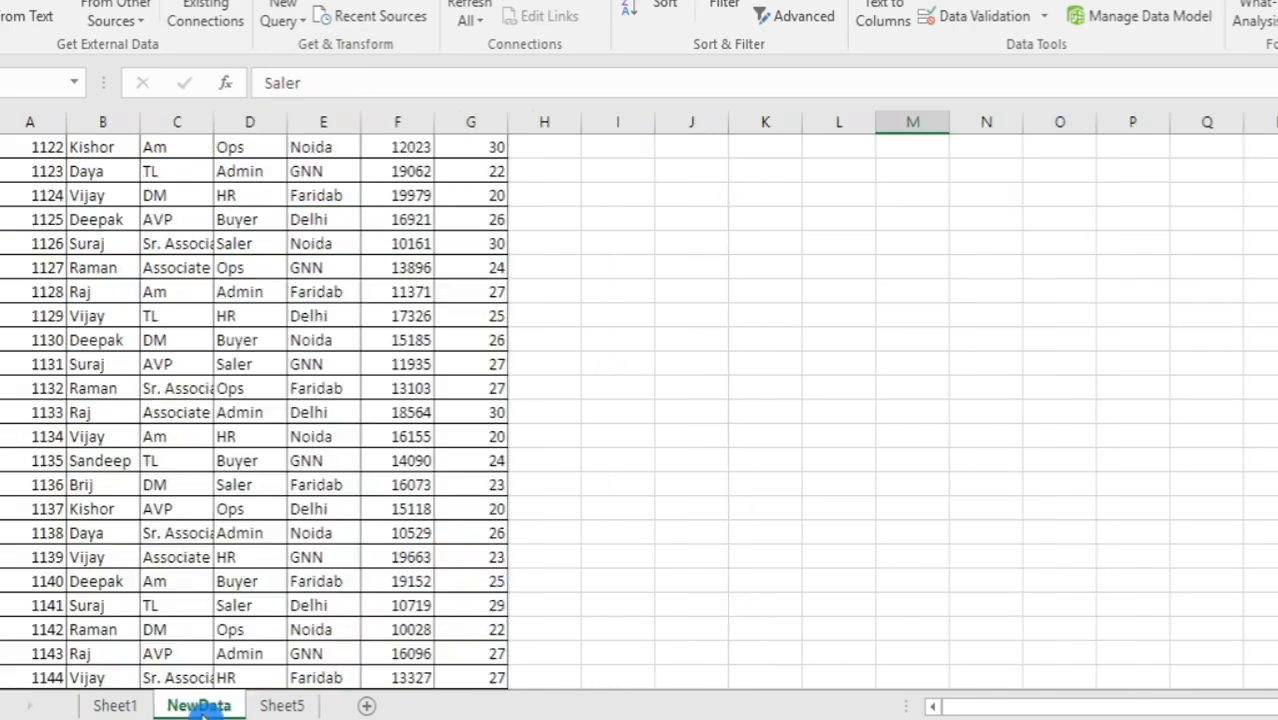
left_click(120, 460)
key("ctrl+Up")
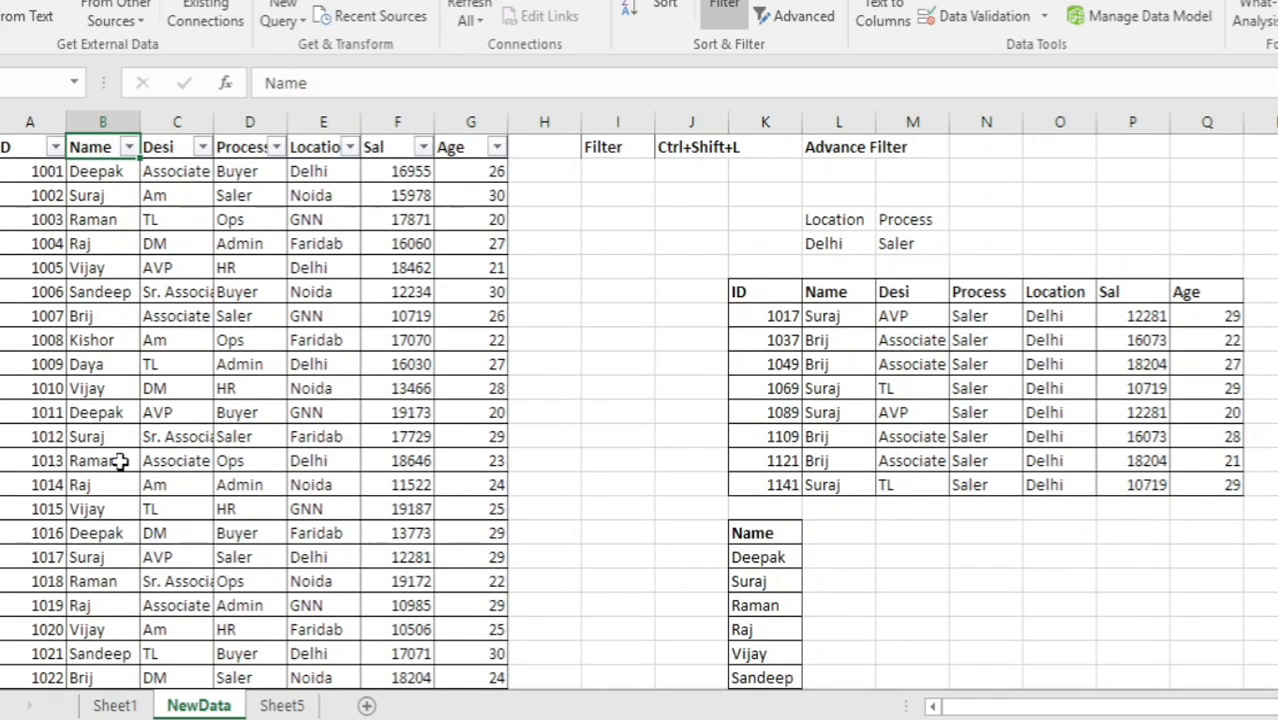
key("Left")
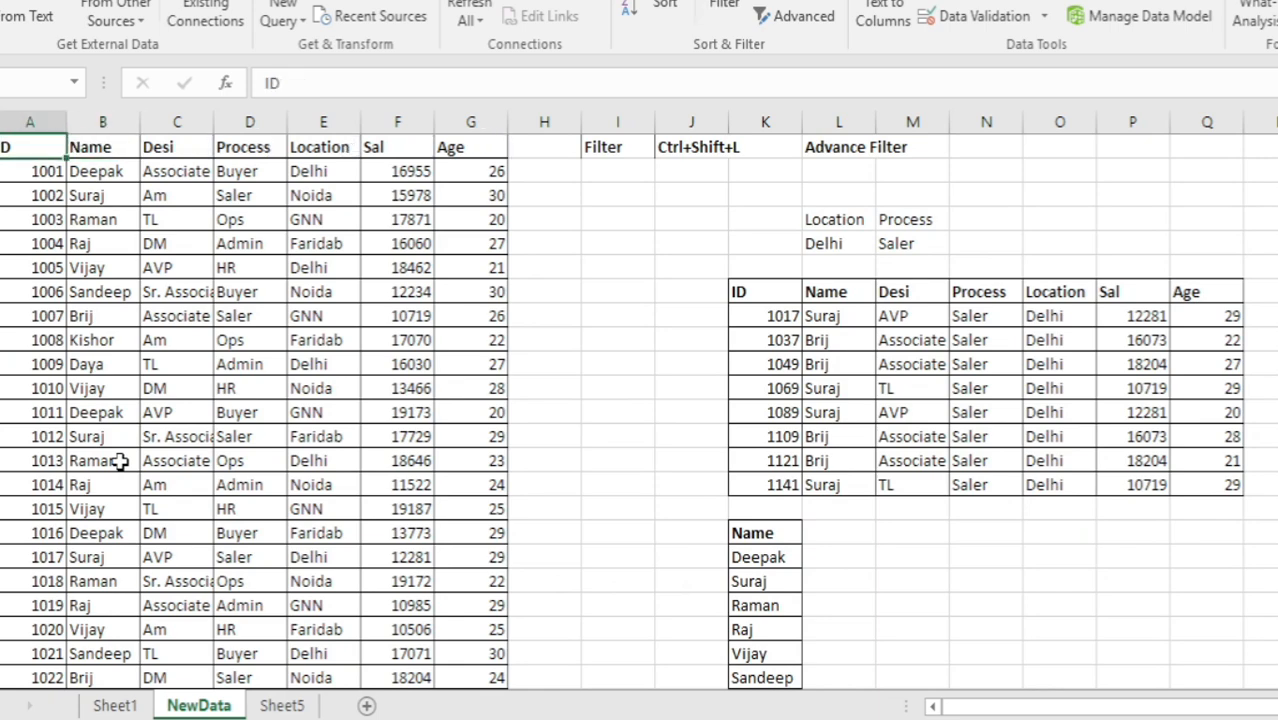
- Copy the whole employee table from the NewData sheet, headers included, into cell A1 of a new worksheet
key("ctrl+shift+Right")
key("ctrl+shift+Down")
key("ctrl+c")
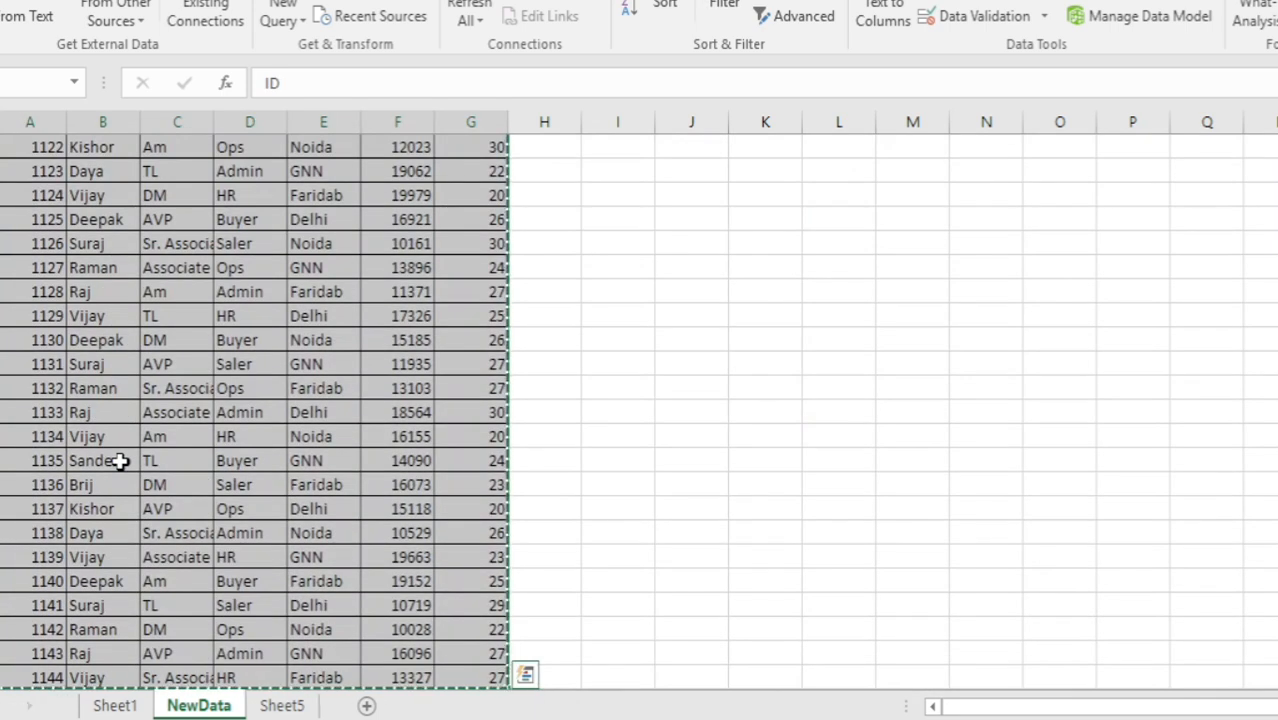
left_click(363, 707)
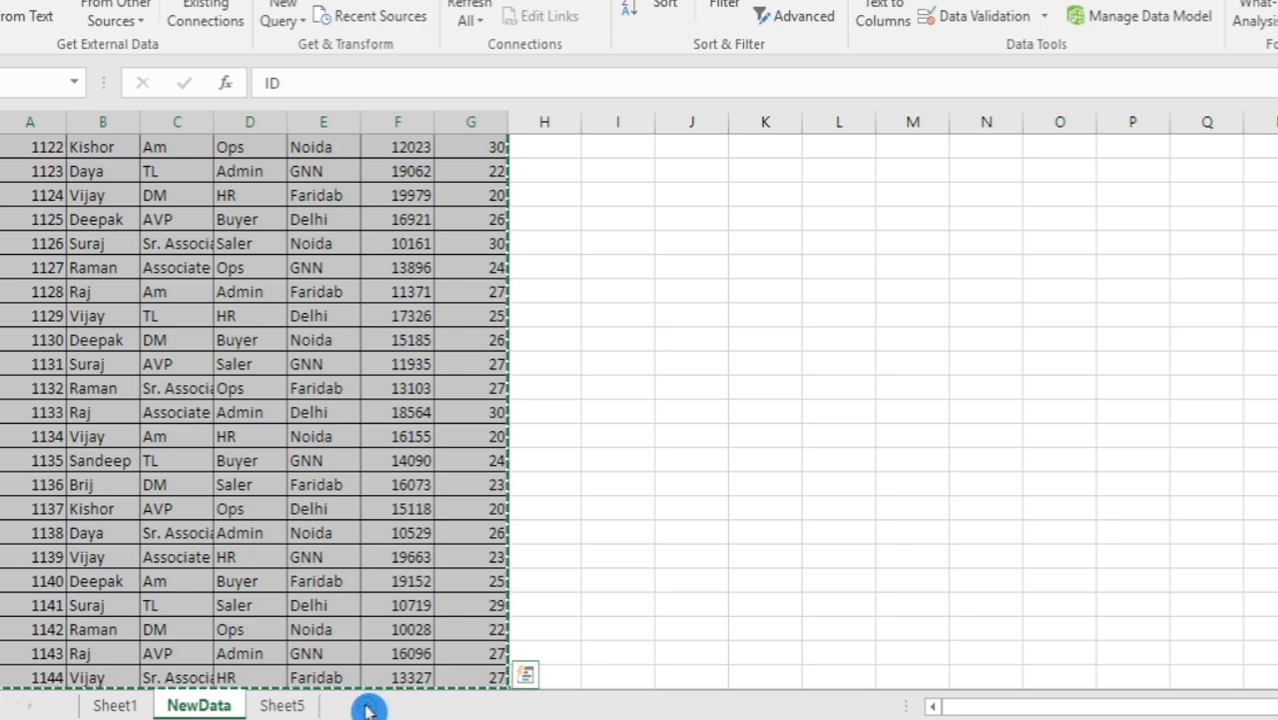
key("ctrl+v")
key("Right")
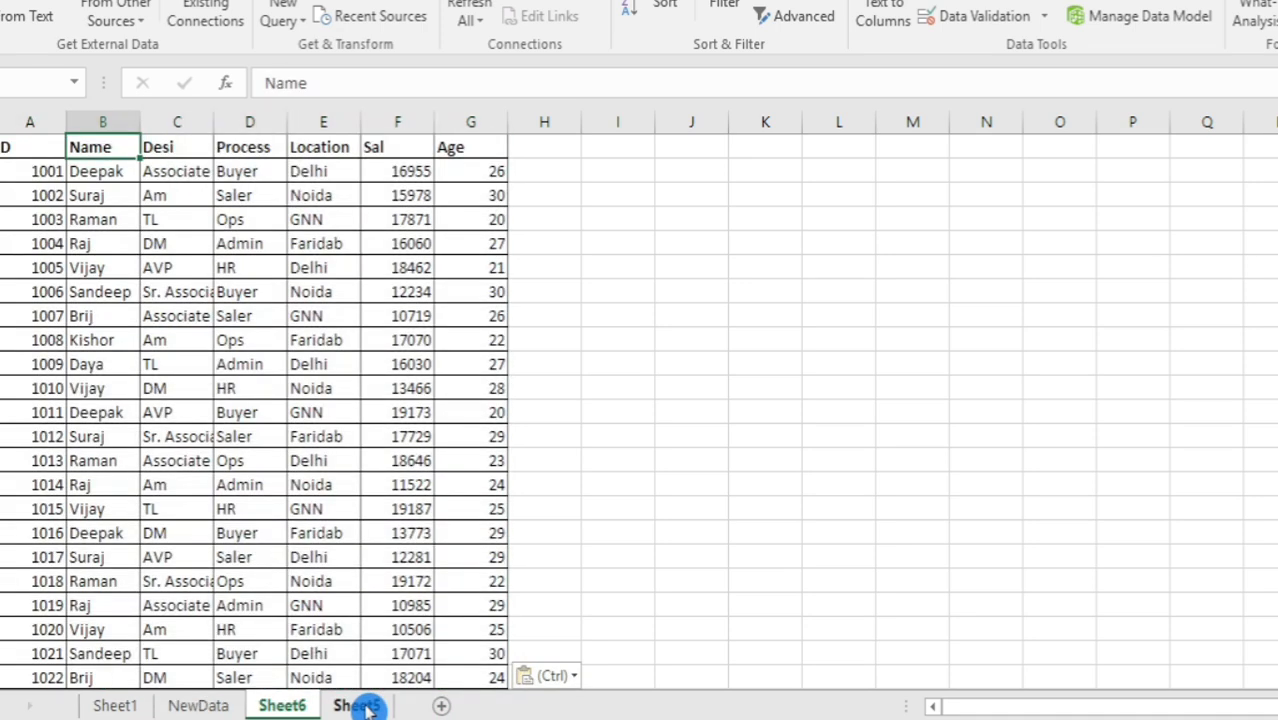
key("Left")
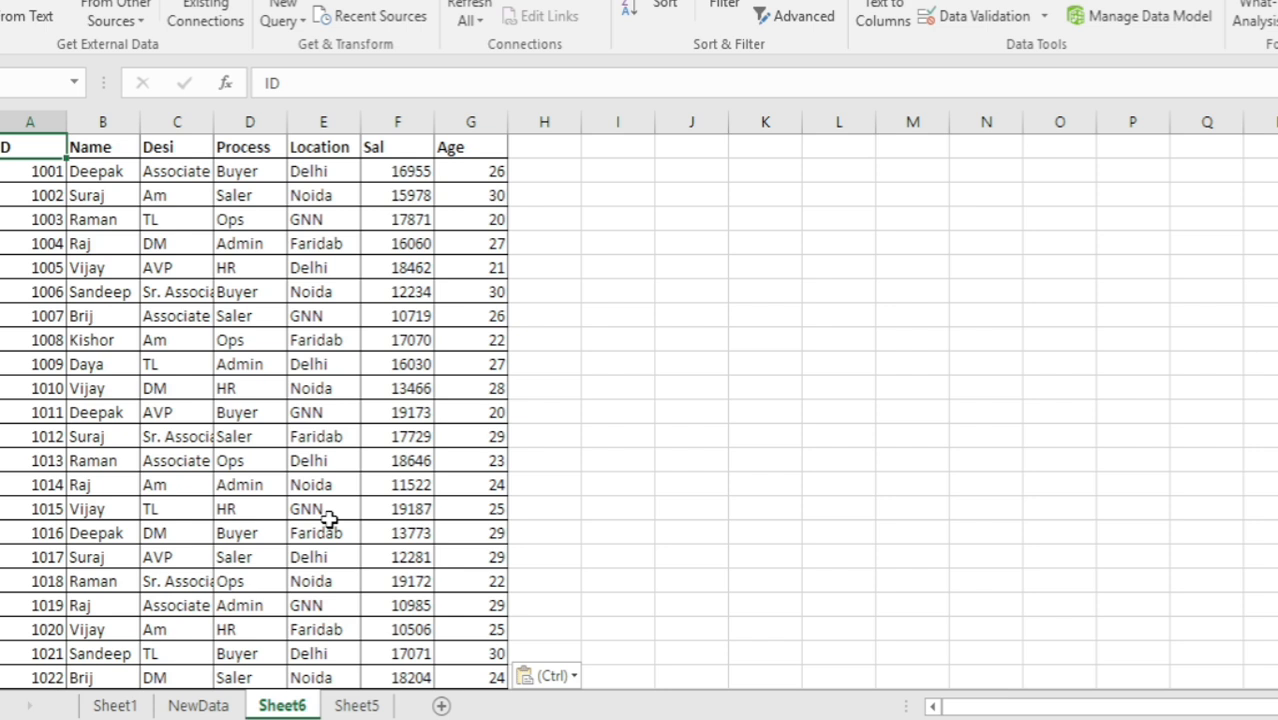
left_click_drag(88, 219, 328, 412)
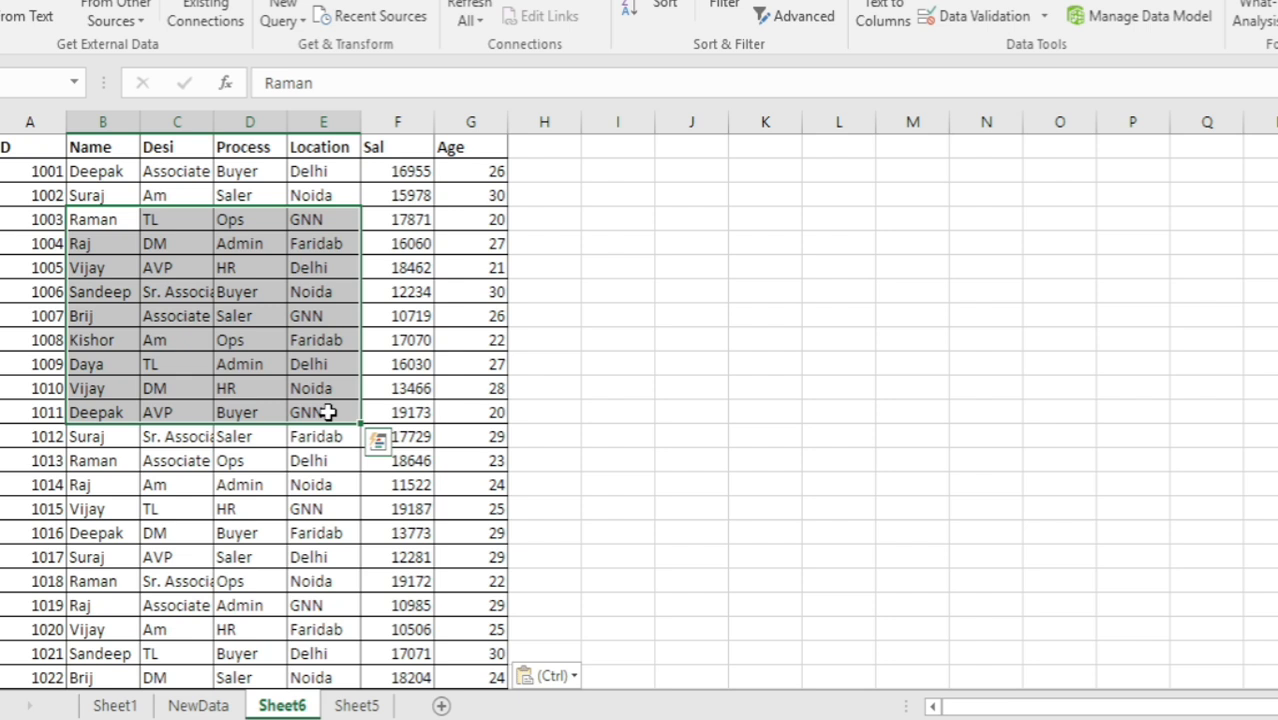
left_click(284, 490)
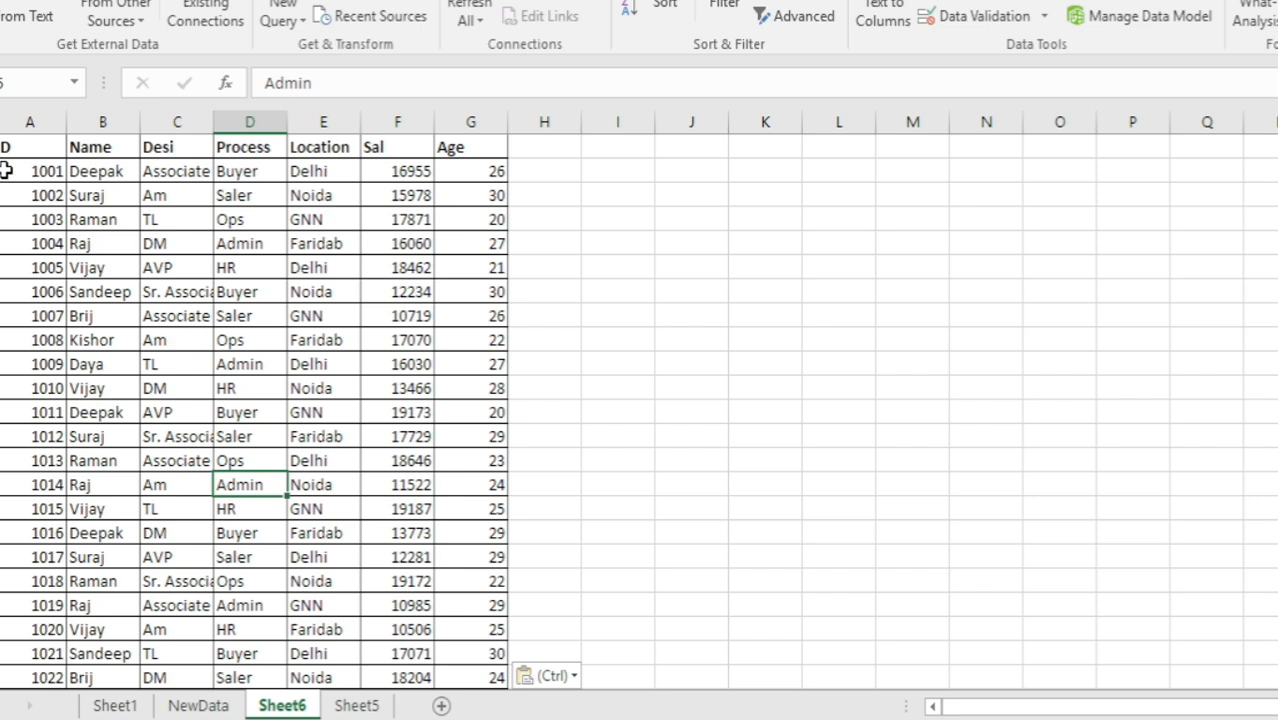
left_click_drag(38, 171, 405, 436)
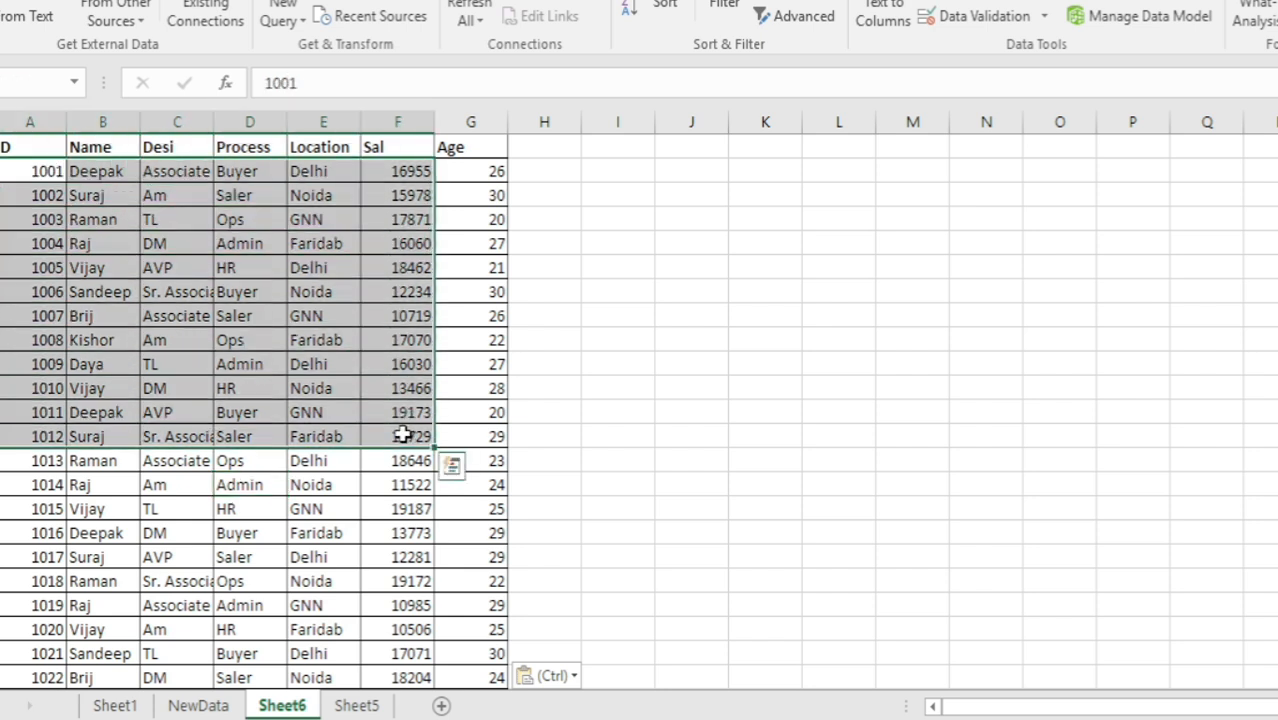
left_click(280, 364)
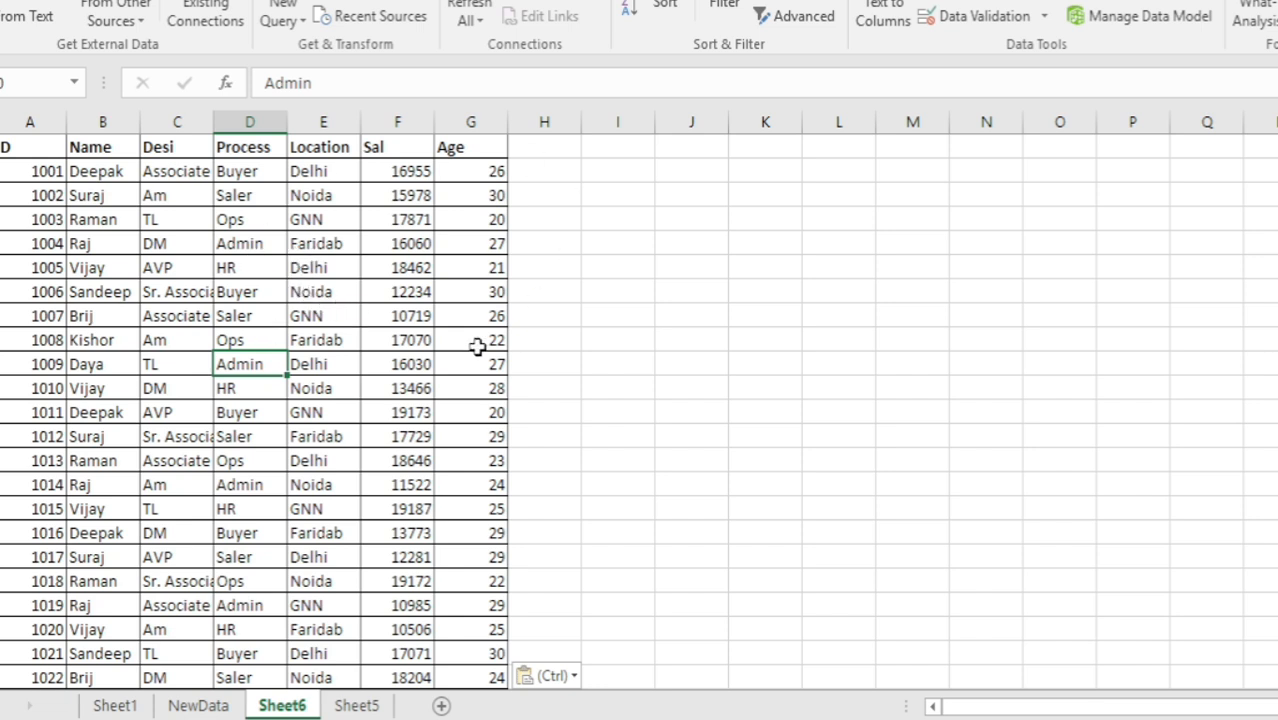
left_click(28, 151)
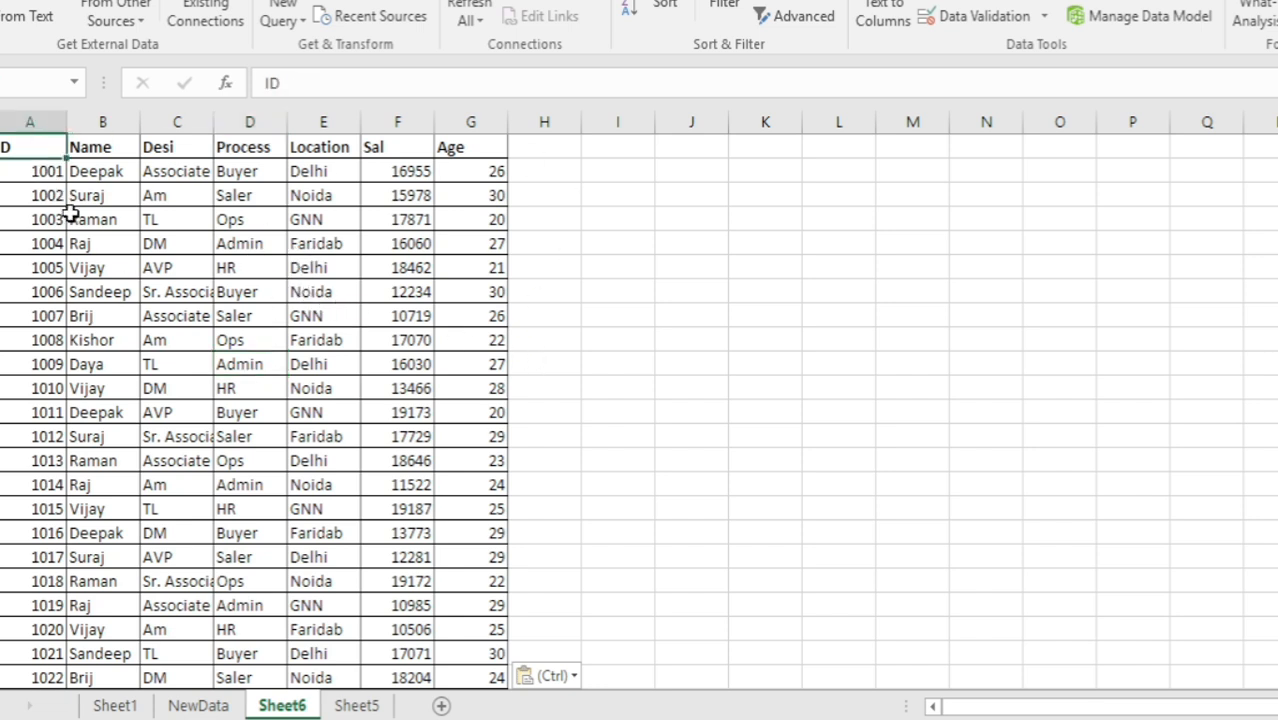
key("ctrl+shift+End")
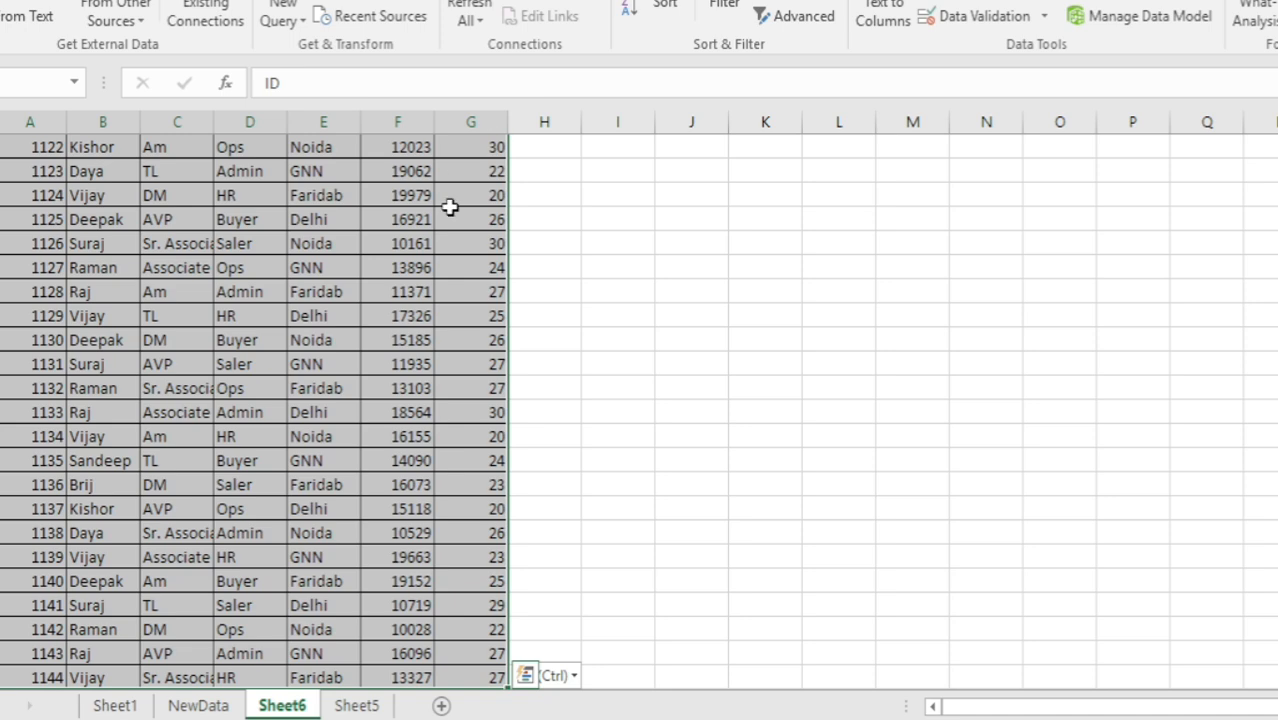
scroll(520, 224, "up", 6)
scroll(559, 162, "up", 20)
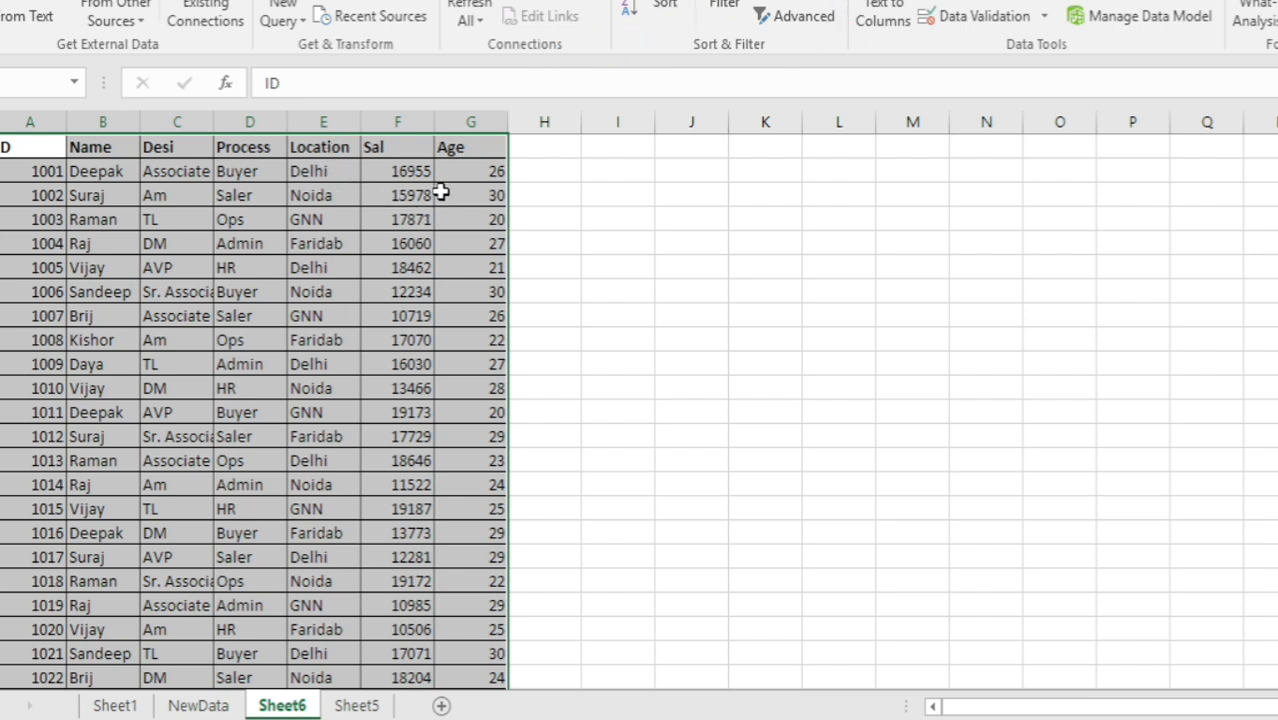
- Sort the whole table by the Location column from A to Z and look through the grouped locations
left_click(345, 149)
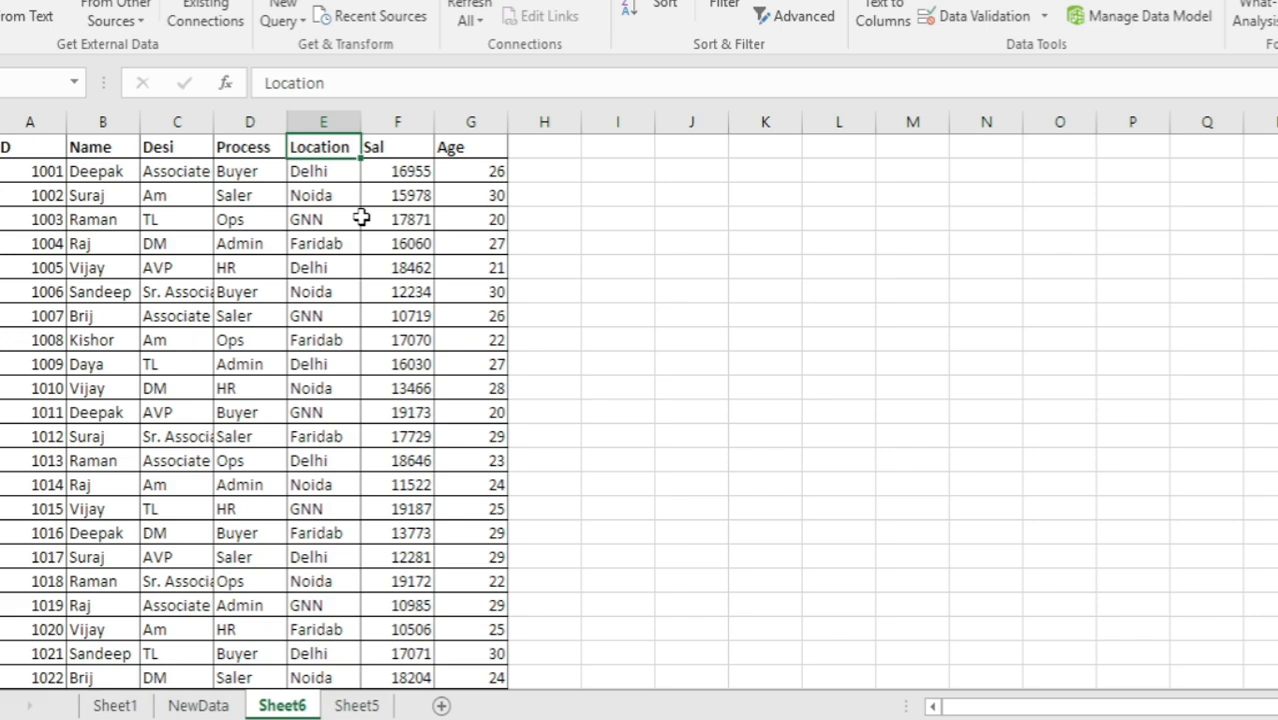
key("ctrl+a")
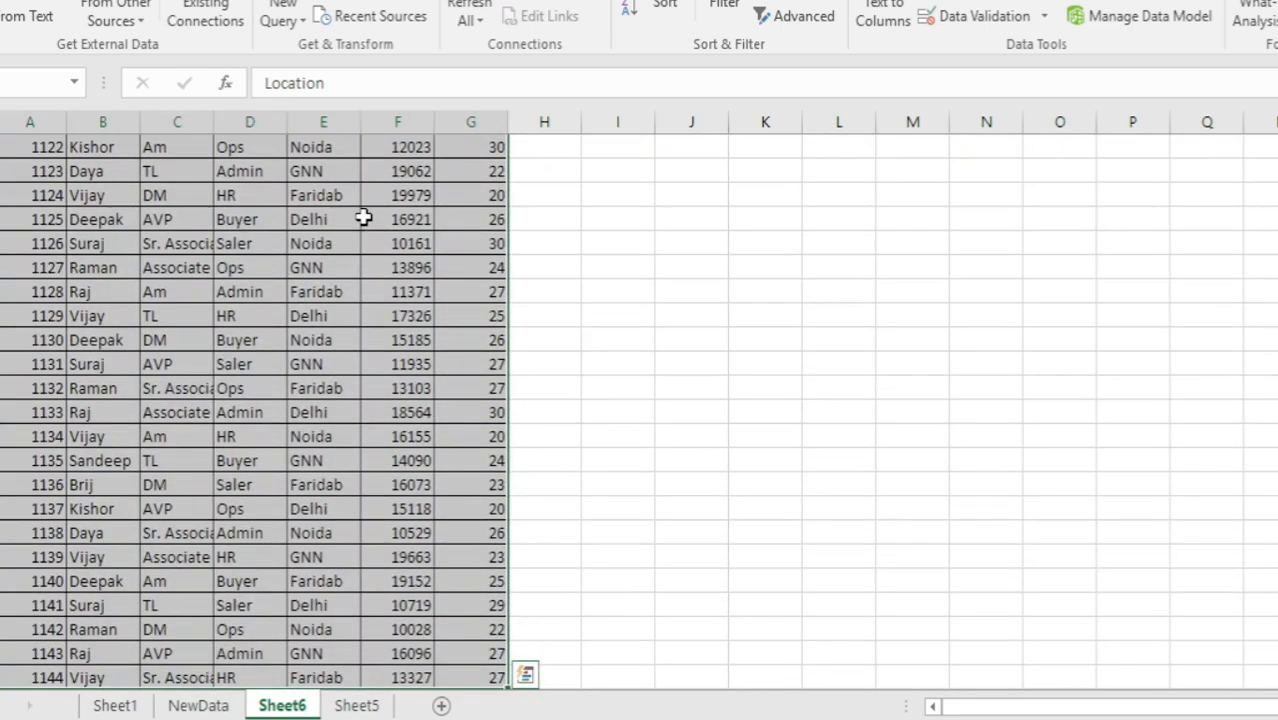
scroll(368, 214, "up", 20)
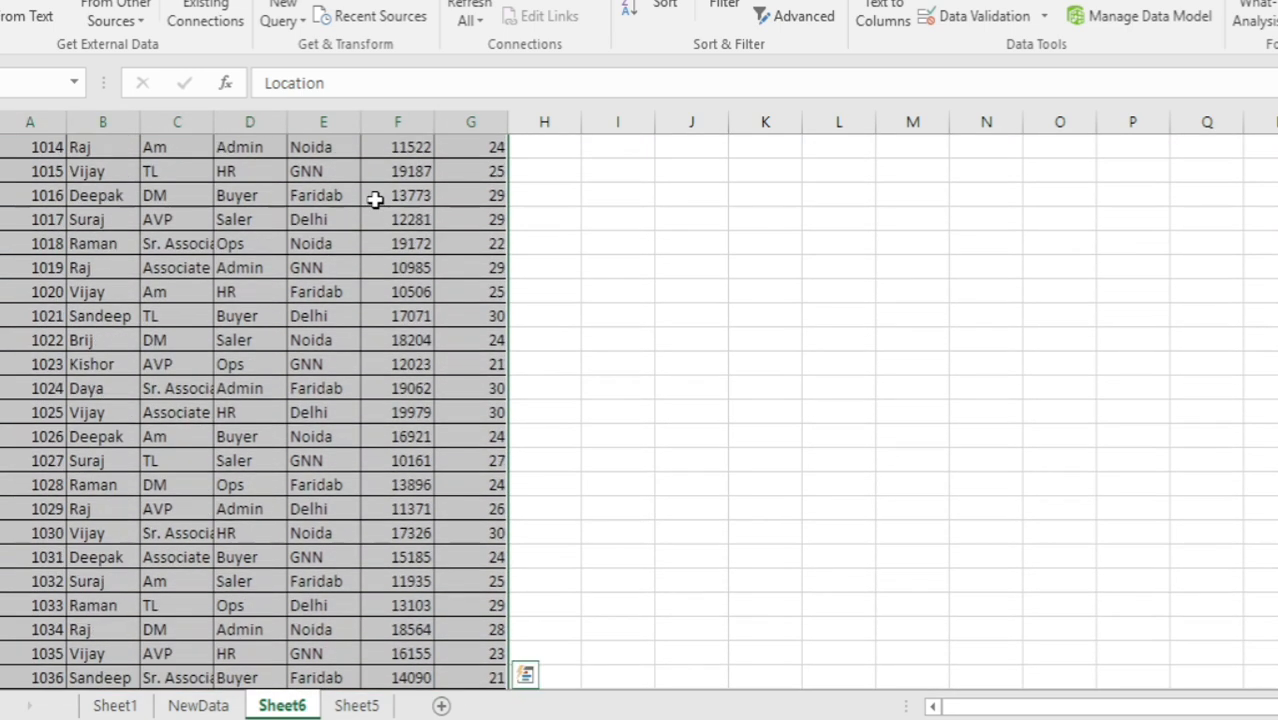
scroll(374, 201, "up", 6)
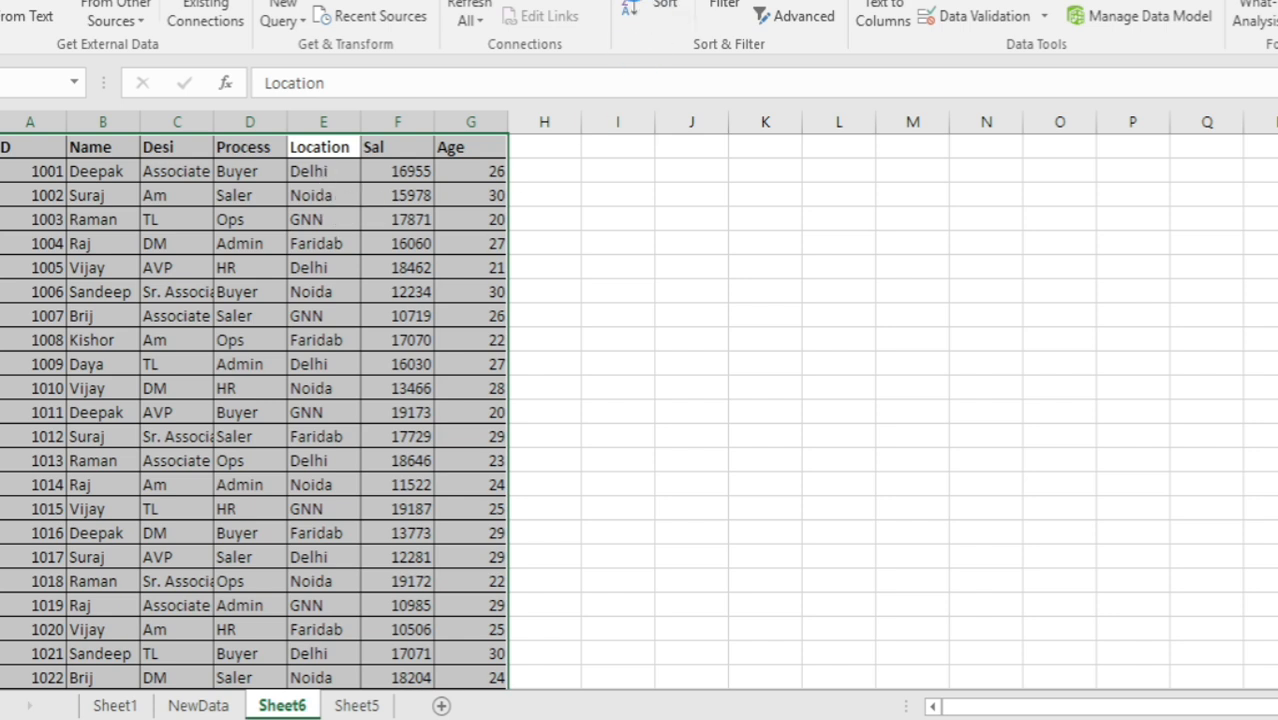
left_click(627, 6)
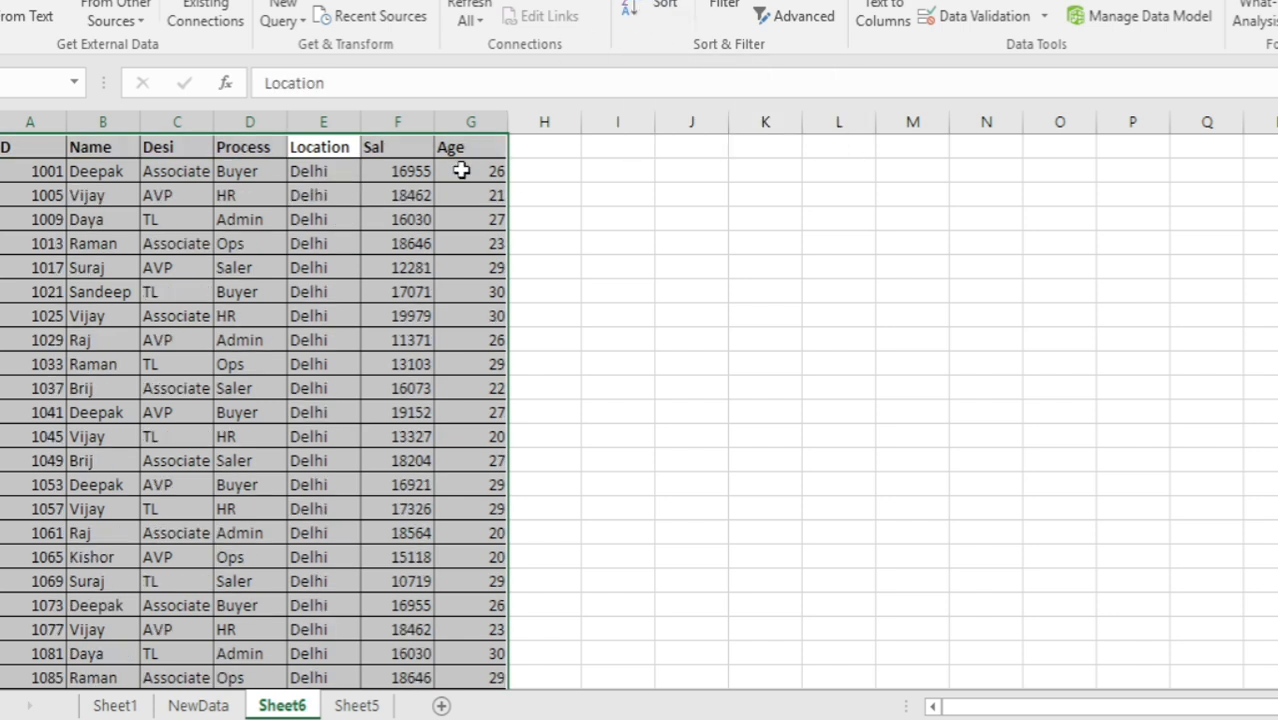
scroll(333, 495, "down", 20)
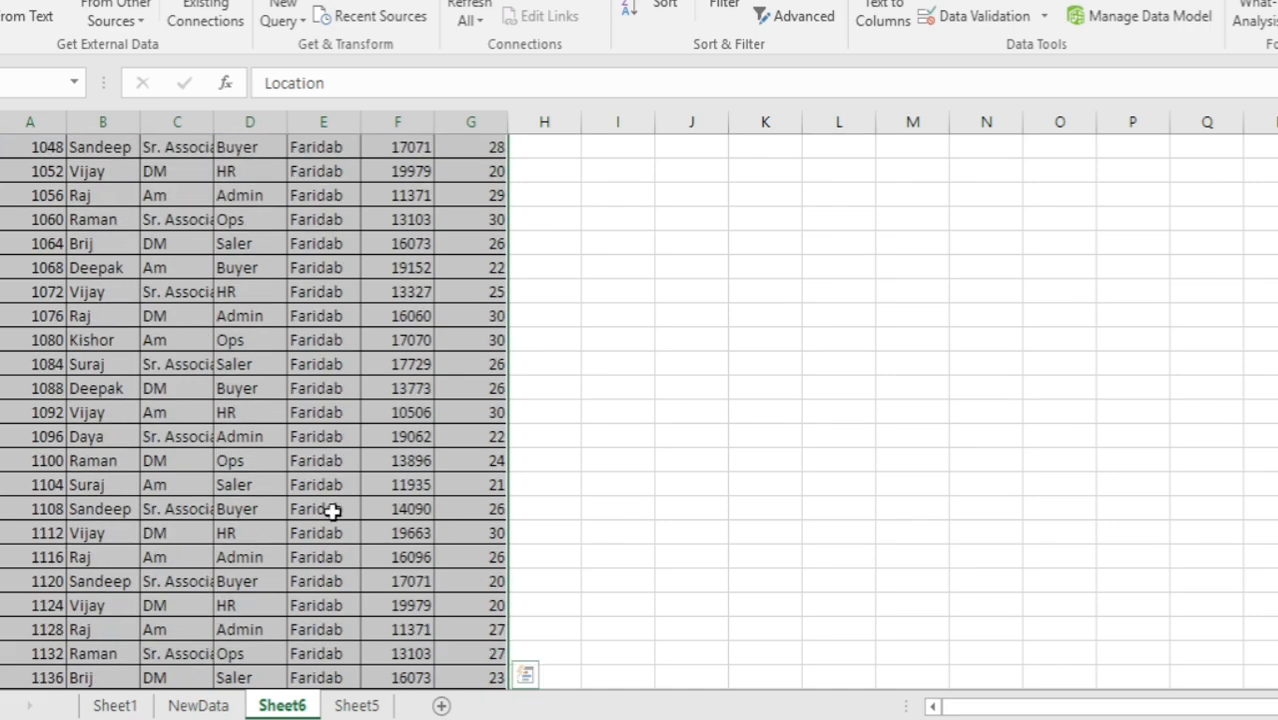
scroll(333, 511, "down", 20)
scroll(336, 462, "up", 20)
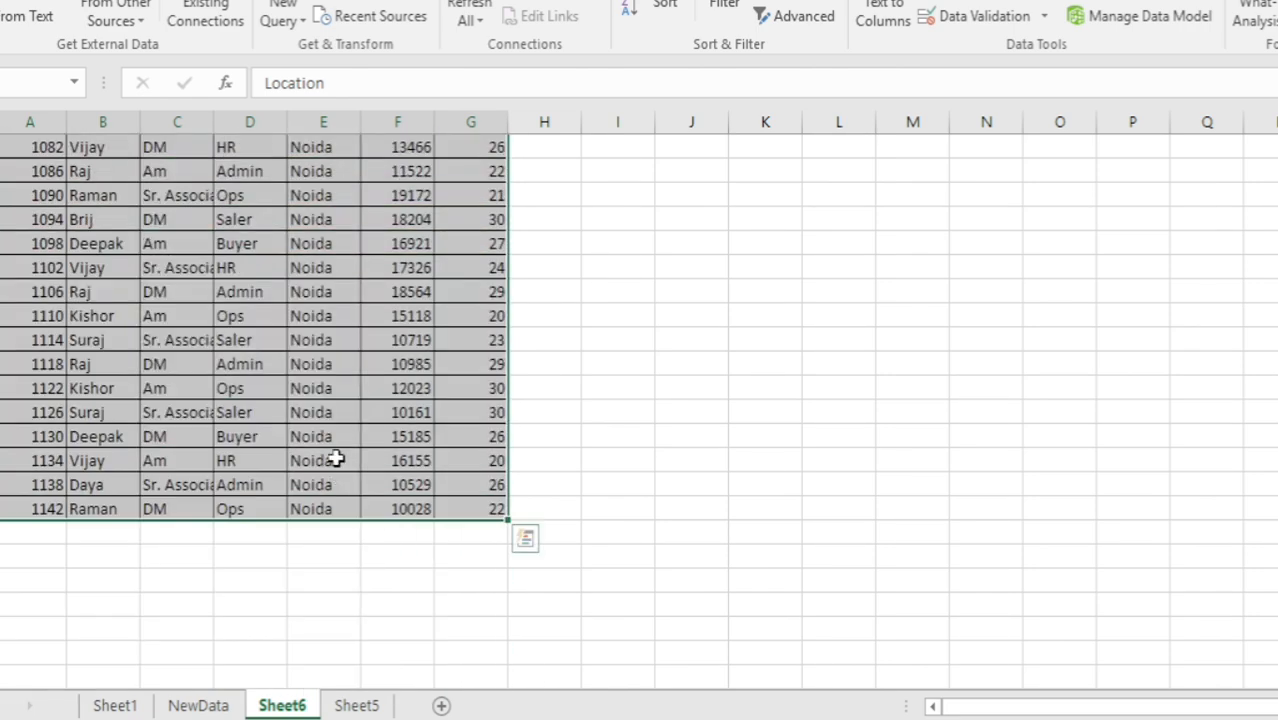
scroll(333, 291, "up", 20)
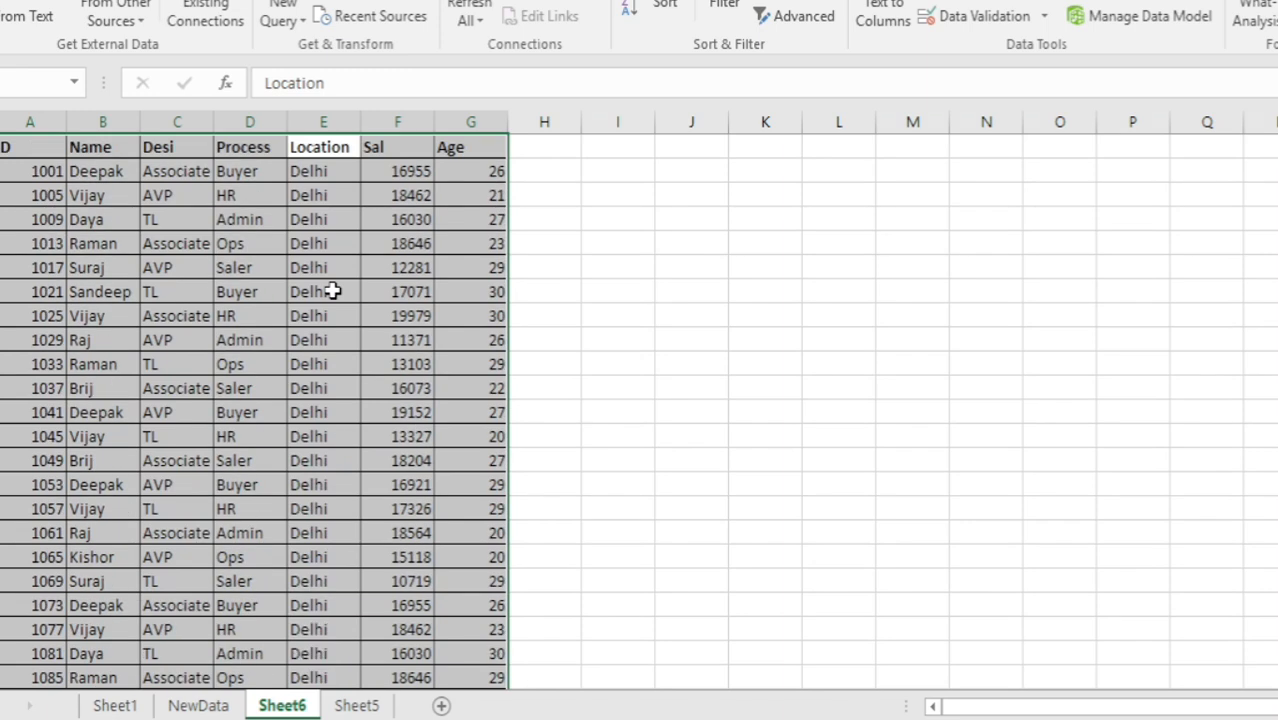
- Undo the Location sort of the table
key("ctrl+a")
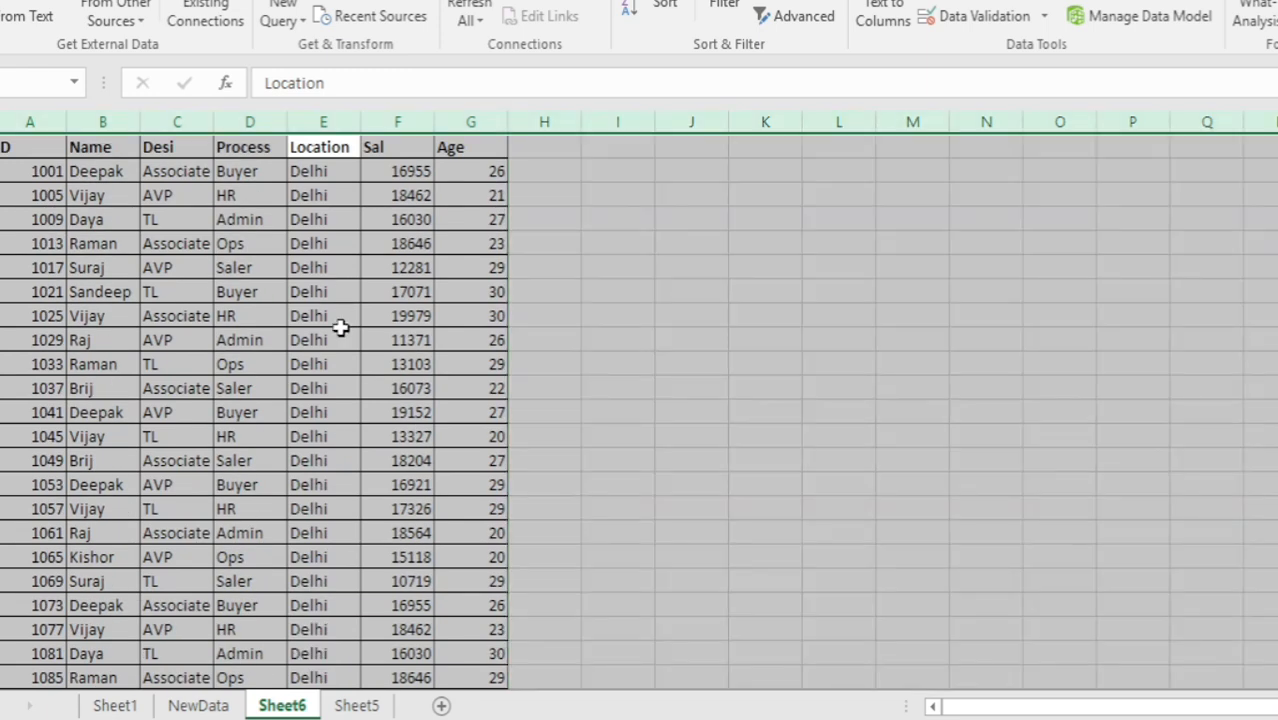
left_click(340, 315)
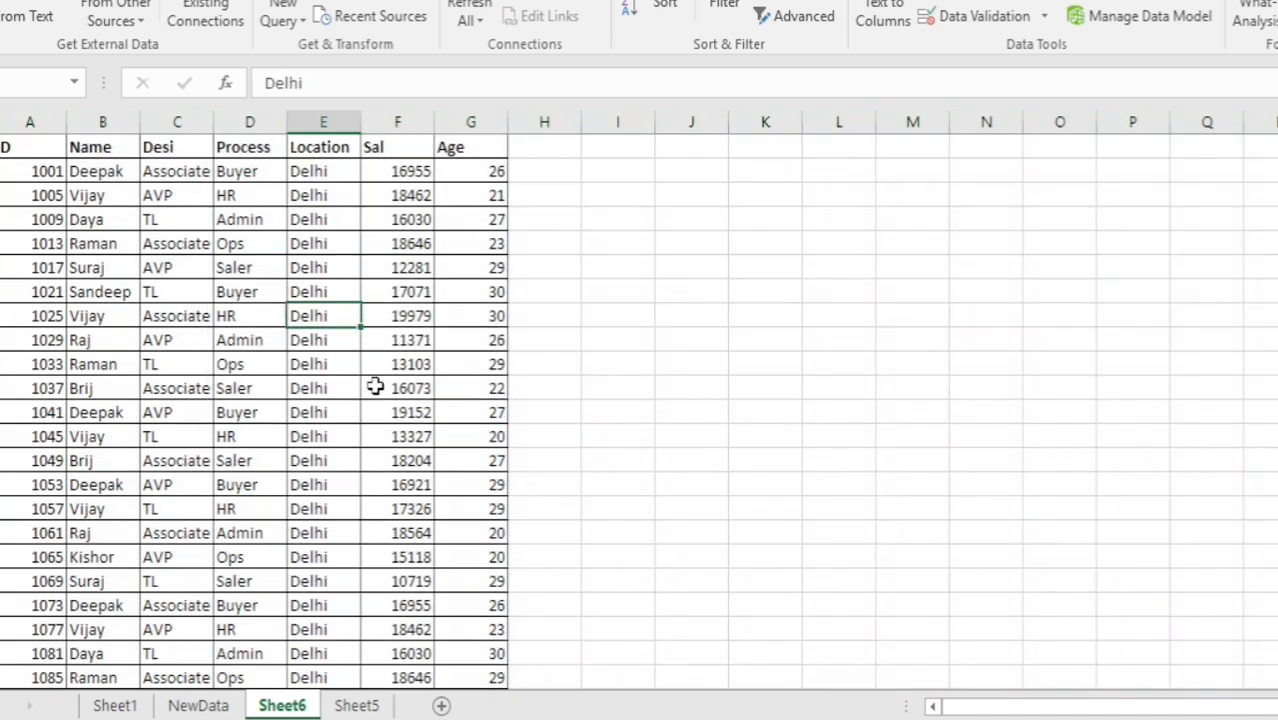
key("ctrl+z")
left_click(376, 345)
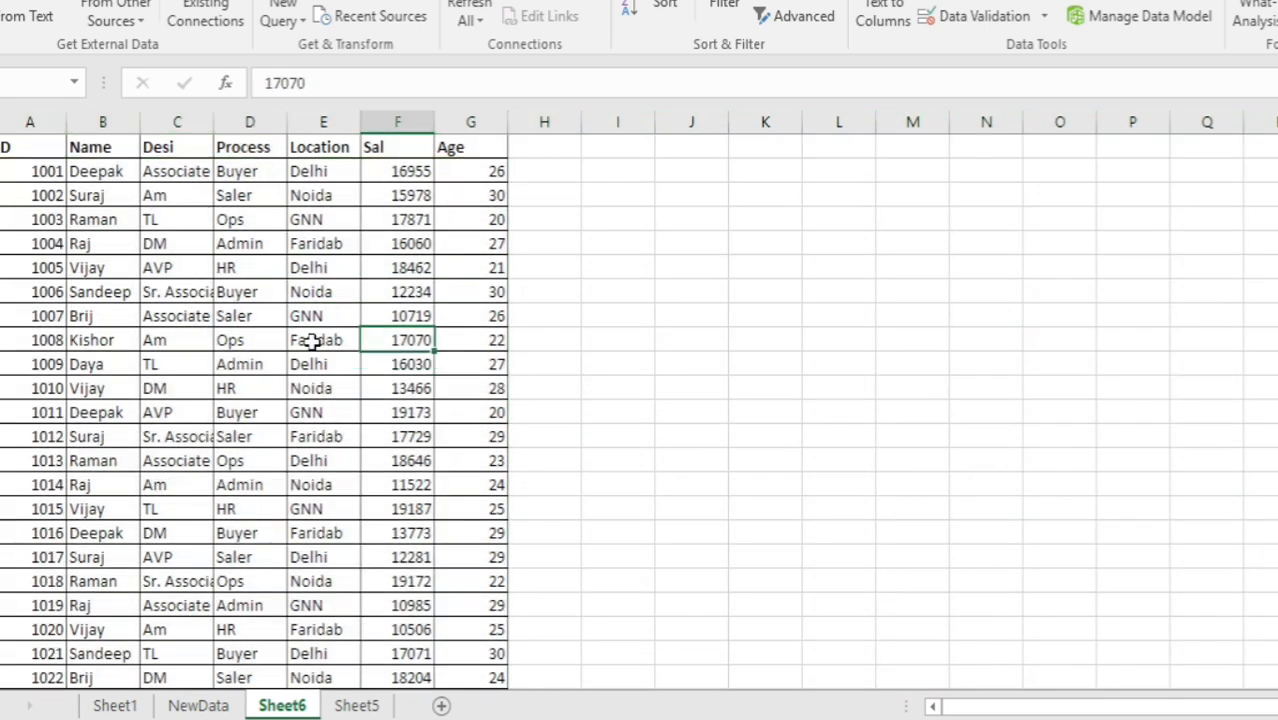
left_click(181, 150)
left_click_drag(181, 150, 316, 630)
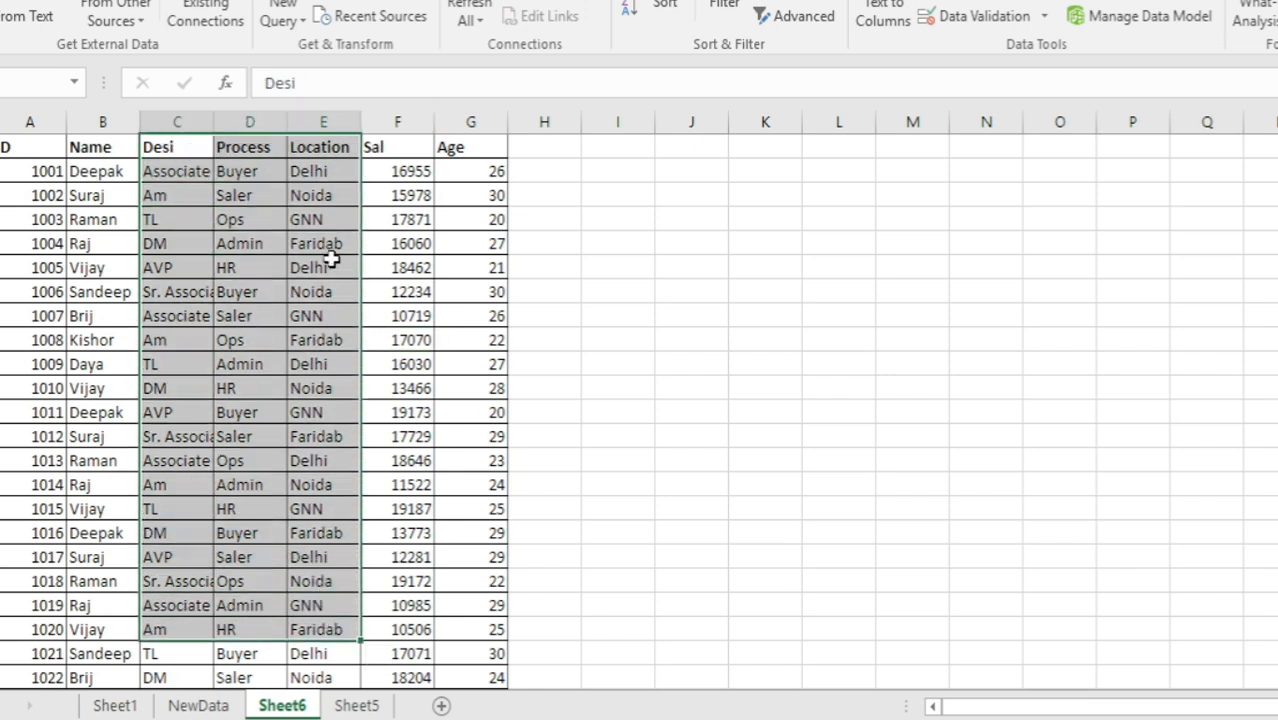
left_click(333, 190)
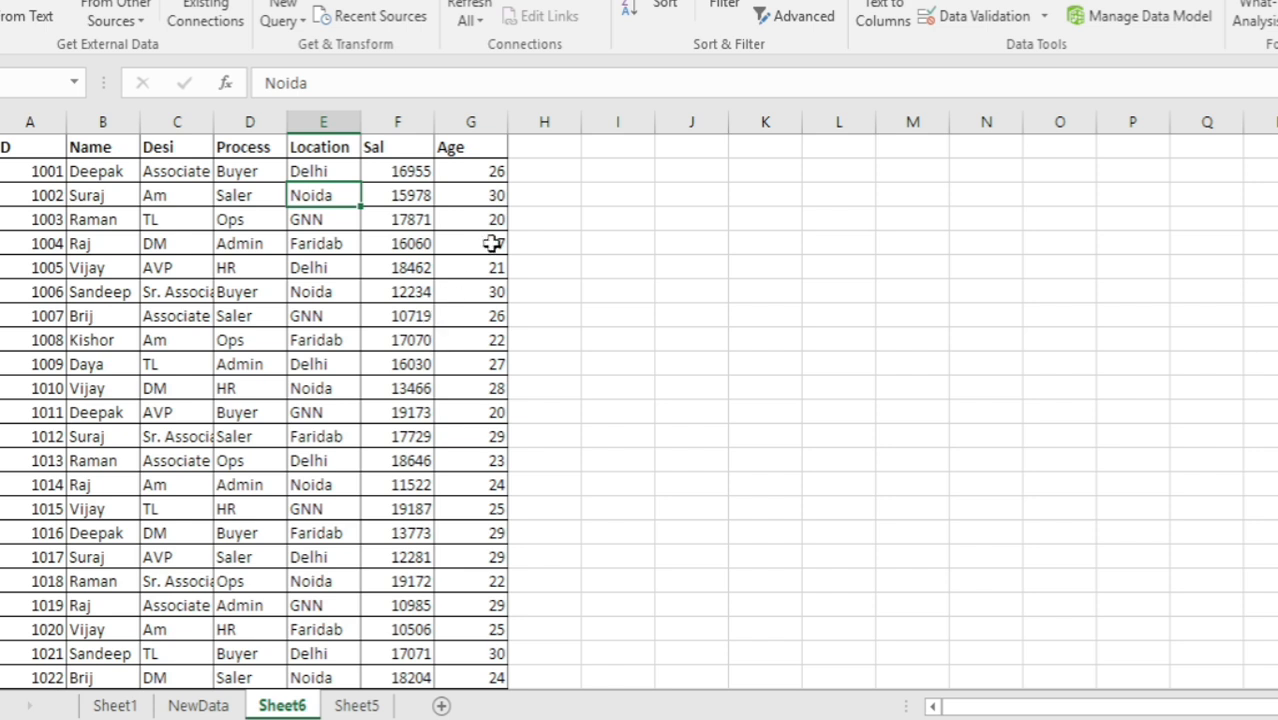
left_click(448, 707)
- Start a custom sort of the whole table with Location values, A to Z, as the first sort level
left_click(327, 155)
key("ctrl+a")
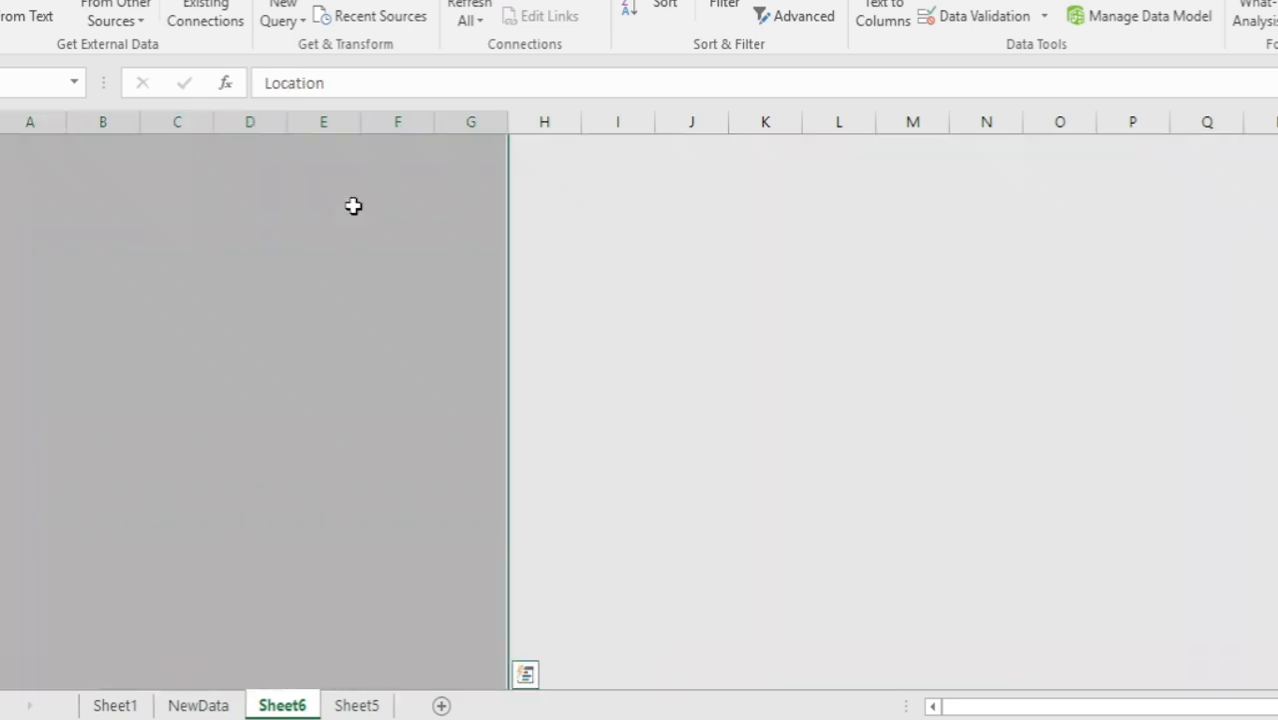
scroll(437, 460, "up", 20)
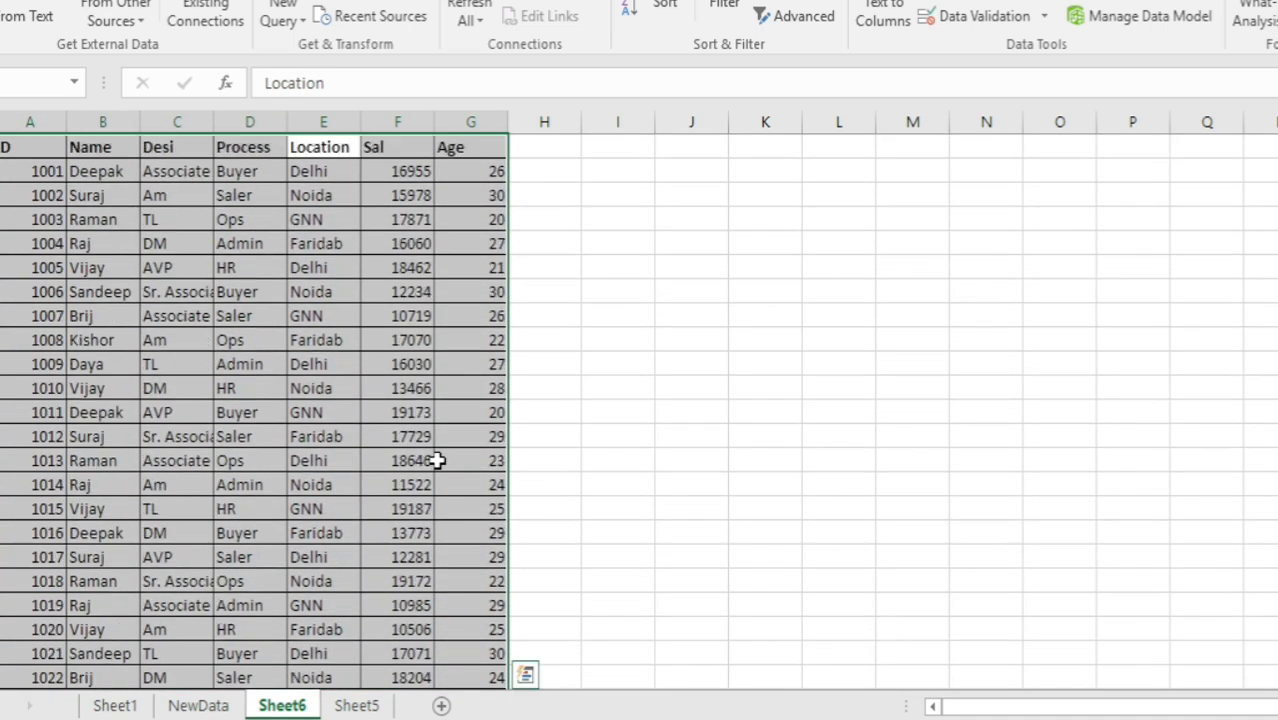
left_click(667, 15)
left_click_drag(862, 195, 1009, 148)
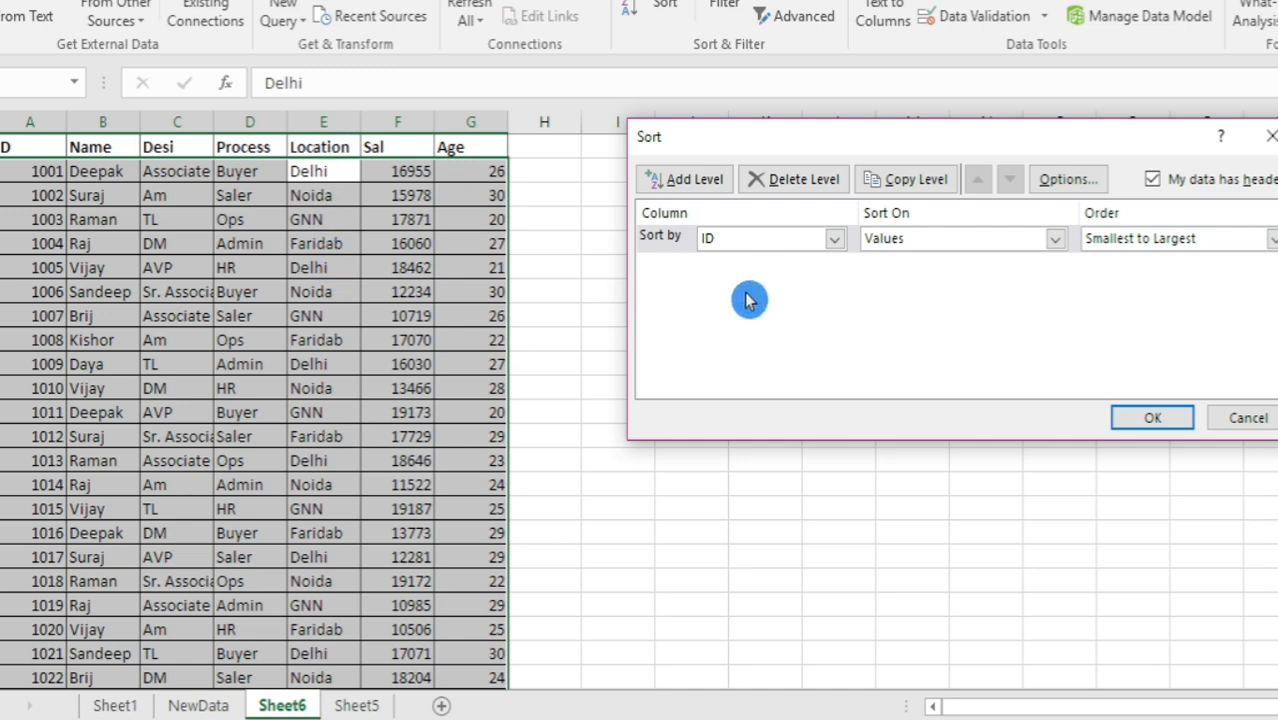
left_click(833, 240)
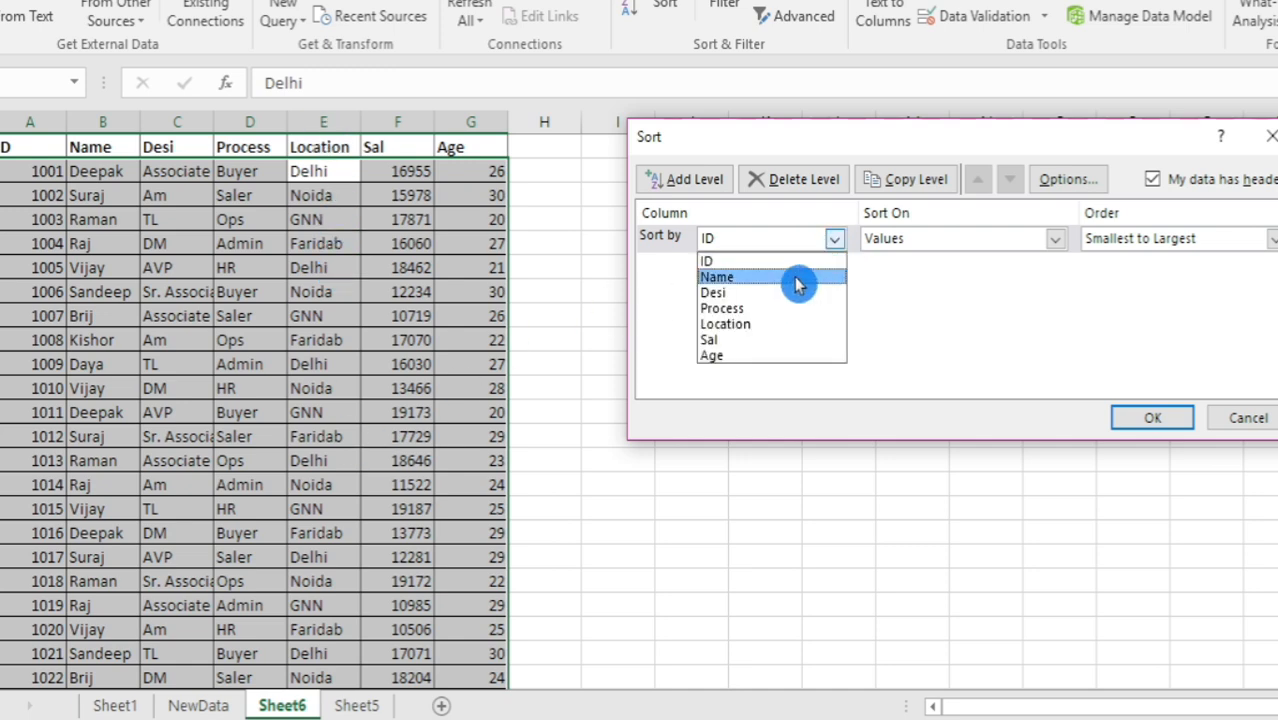
left_click(772, 326)
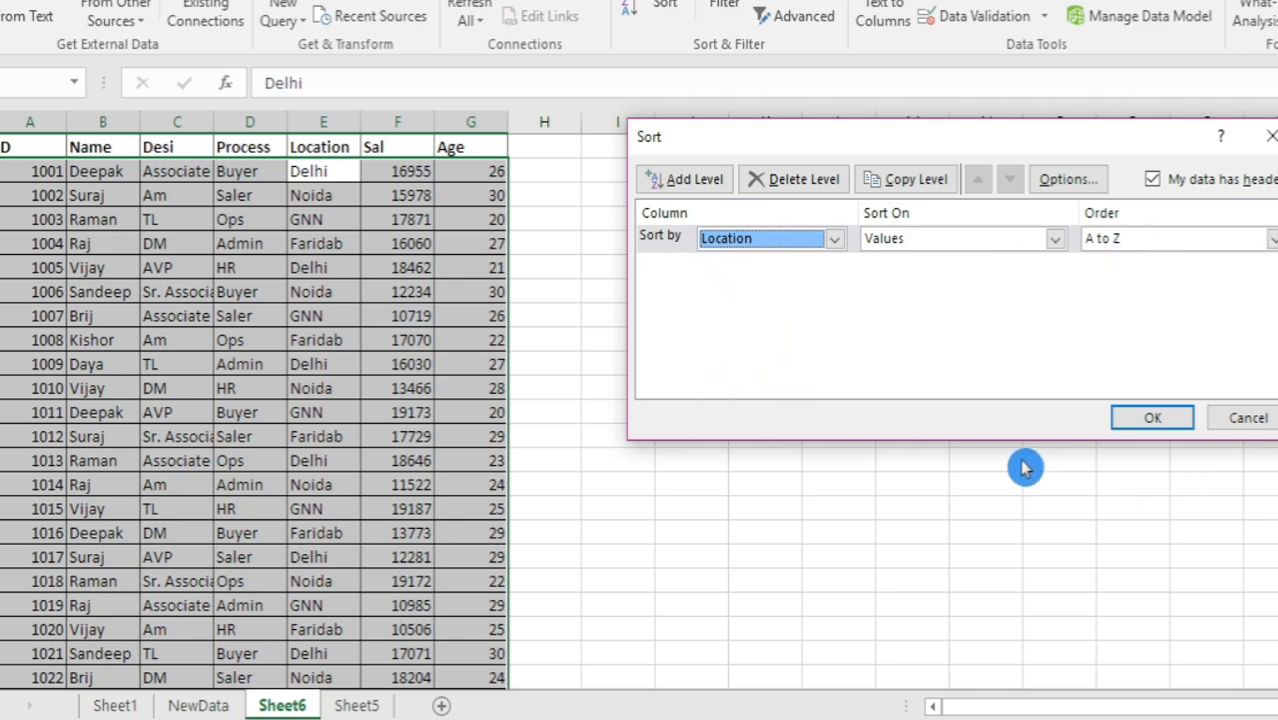
- Add a second sort level on Process values, A to Z
left_click(697, 190)
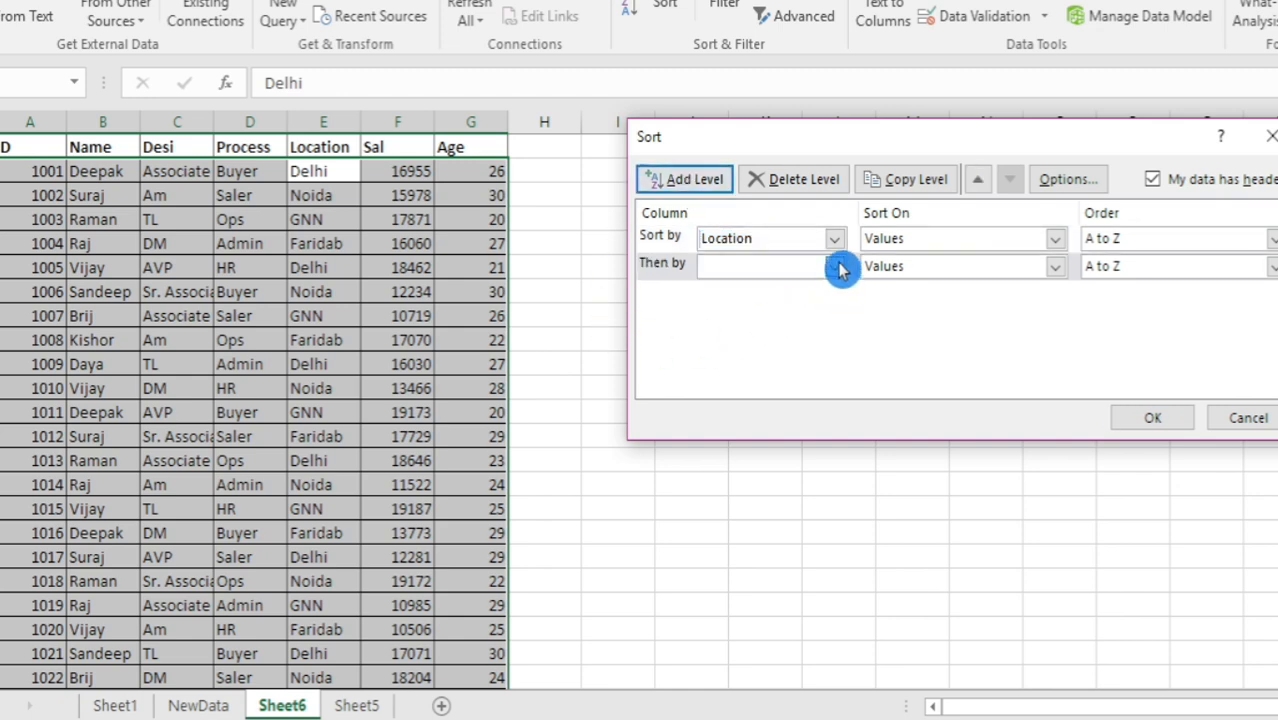
left_click(835, 270)
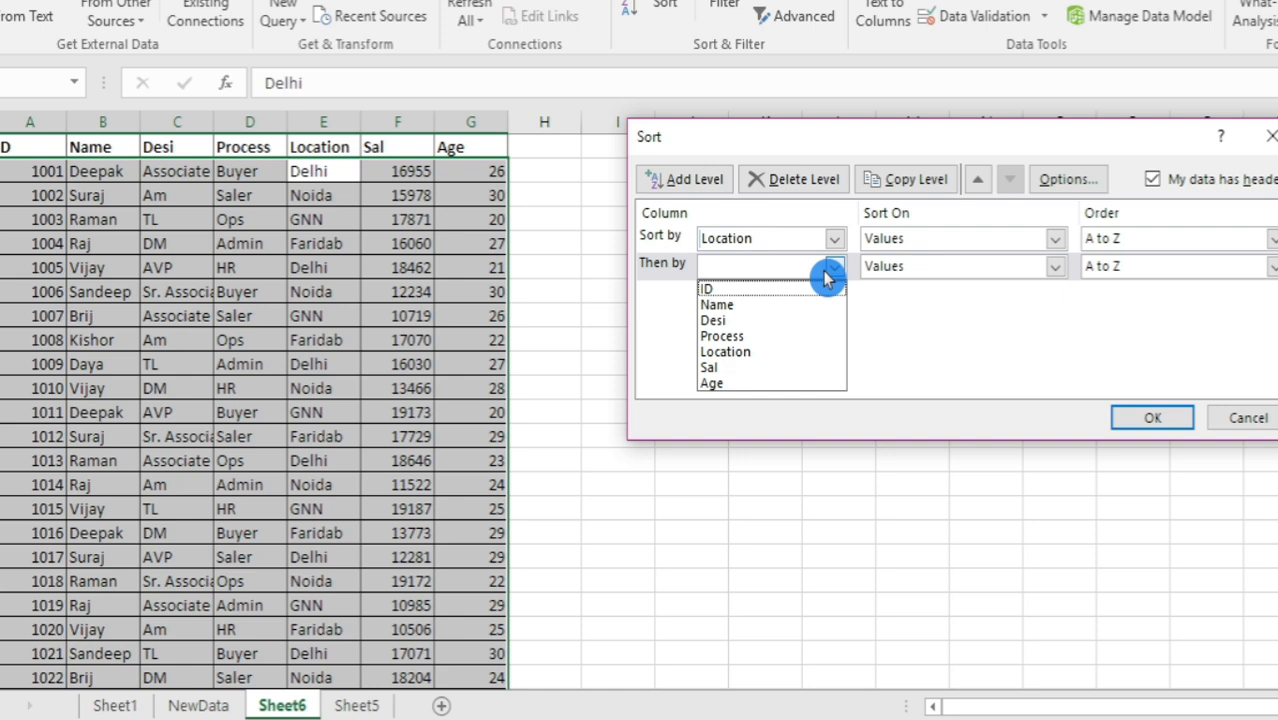
left_click(770, 336)
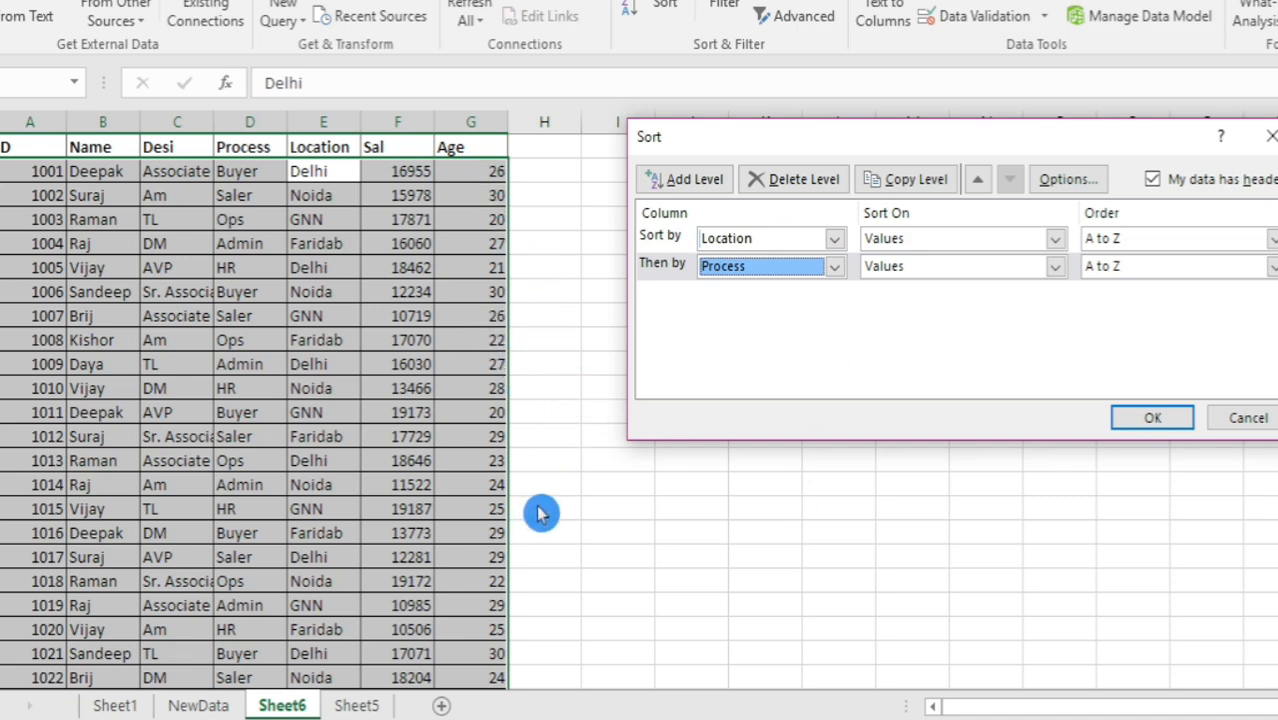
- Add a third sort level on Age values, ordered Largest to Smallest
left_click(706, 182)
left_click(834, 294)
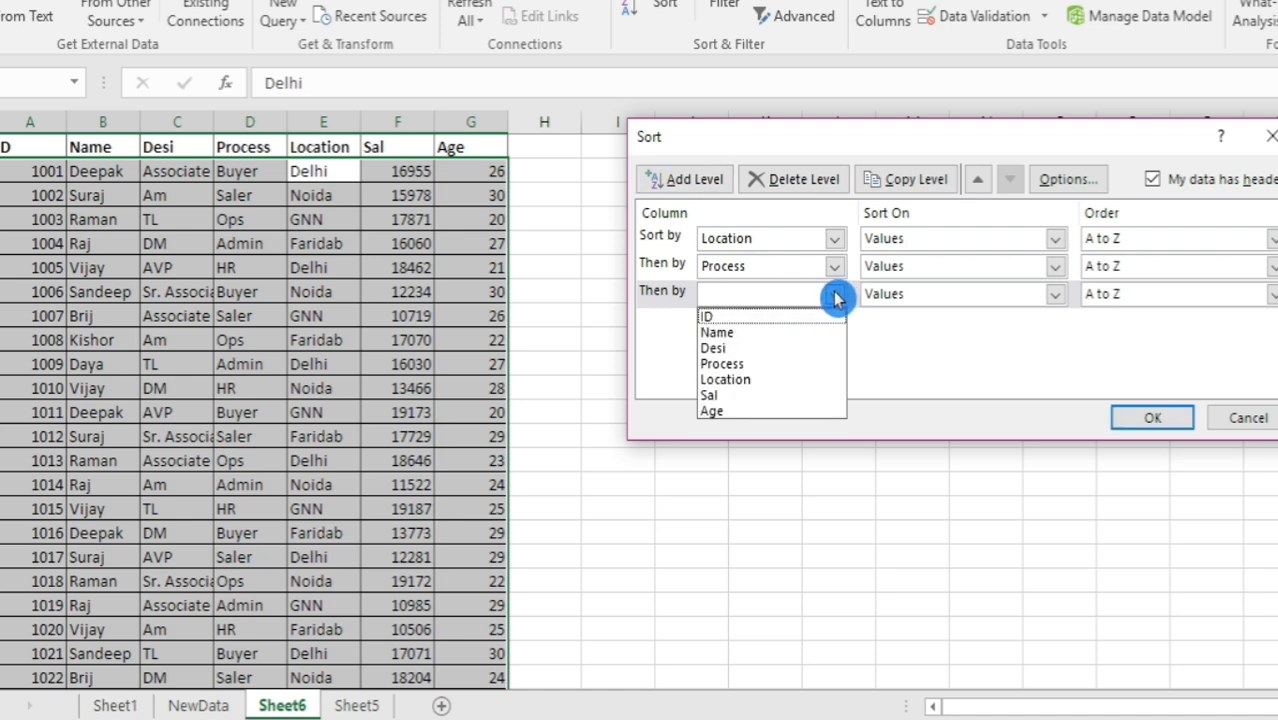
left_click(745, 411)
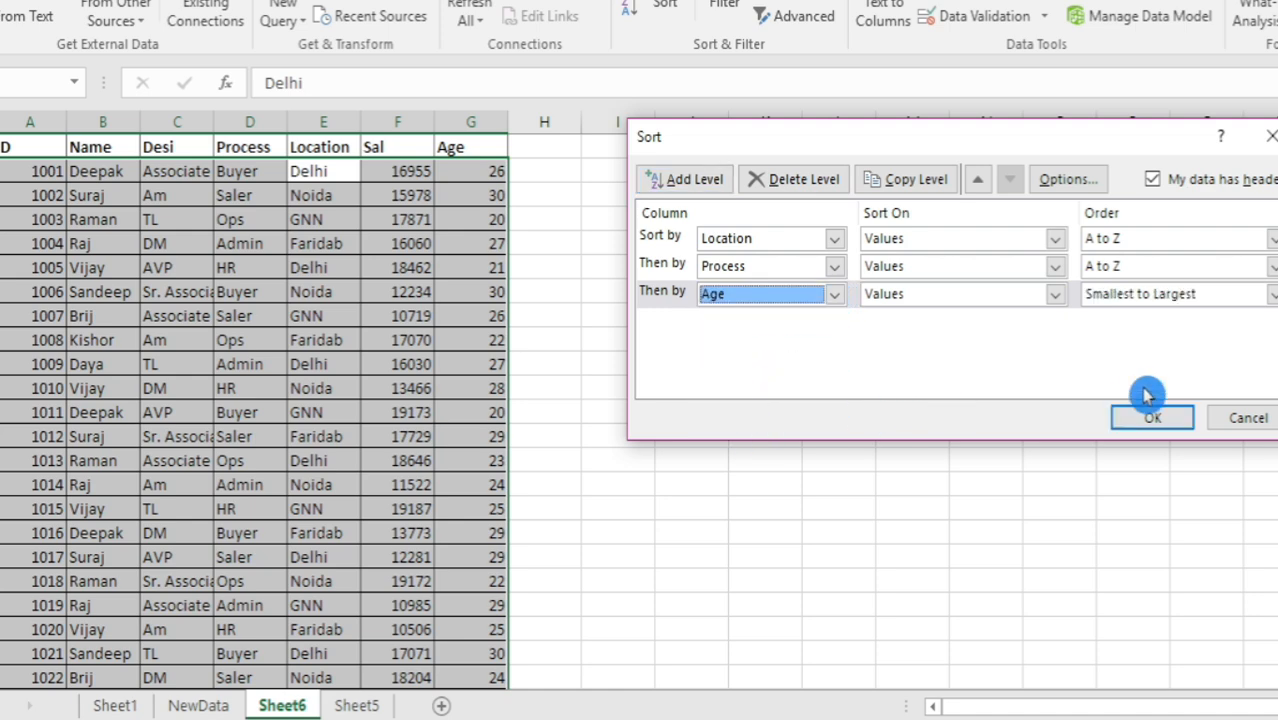
left_click(1270, 295)
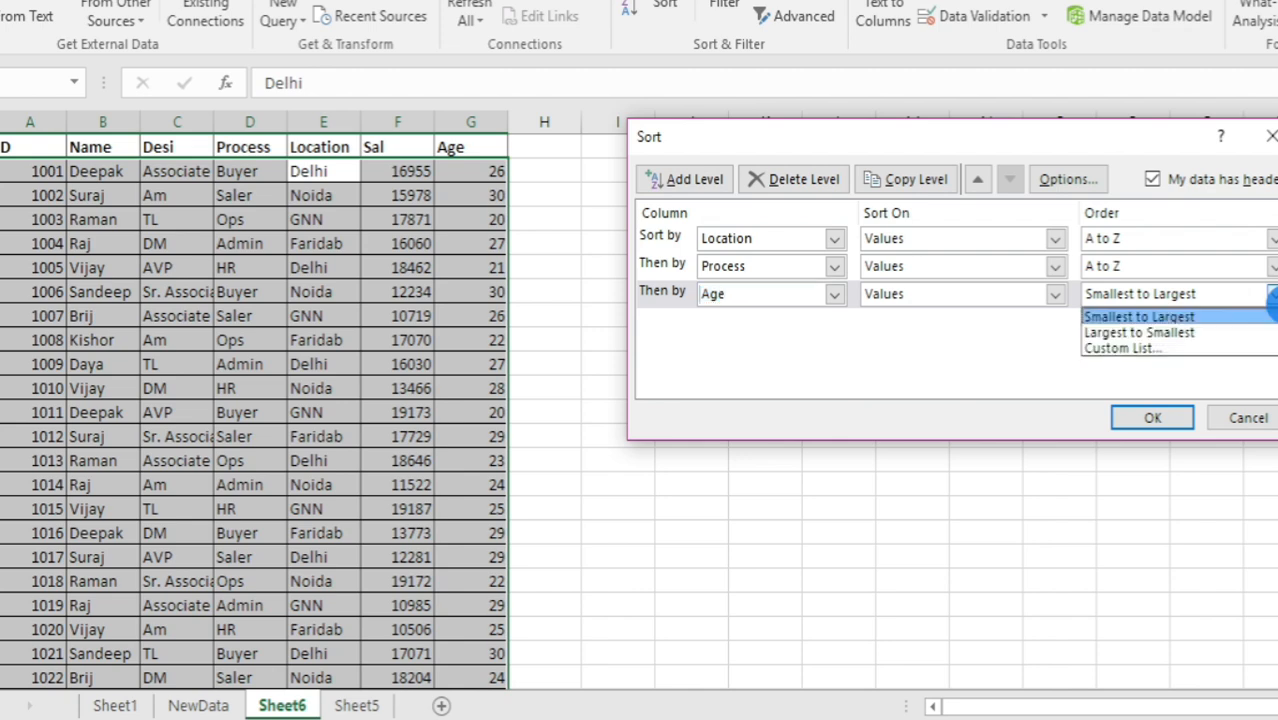
left_click(1200, 335)
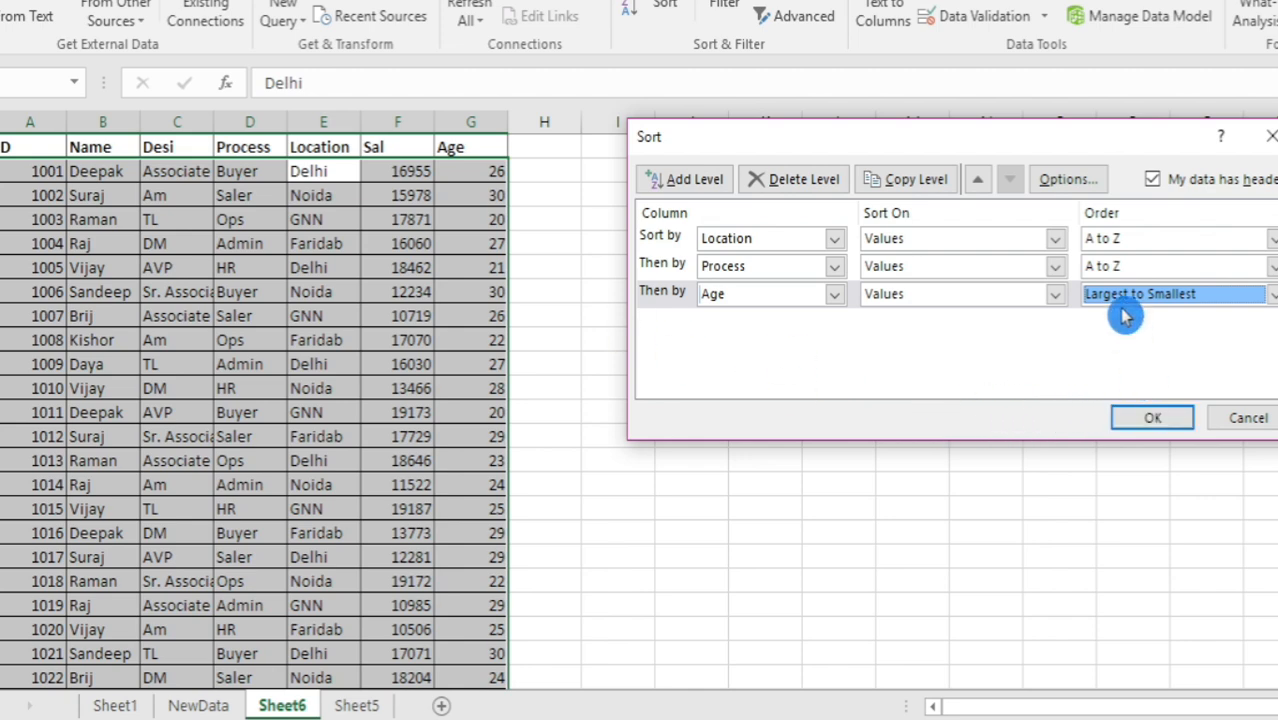
- Accept the top-to-bottom orientation in the sort options and apply the three-level sort to the table
left_click(1077, 180)
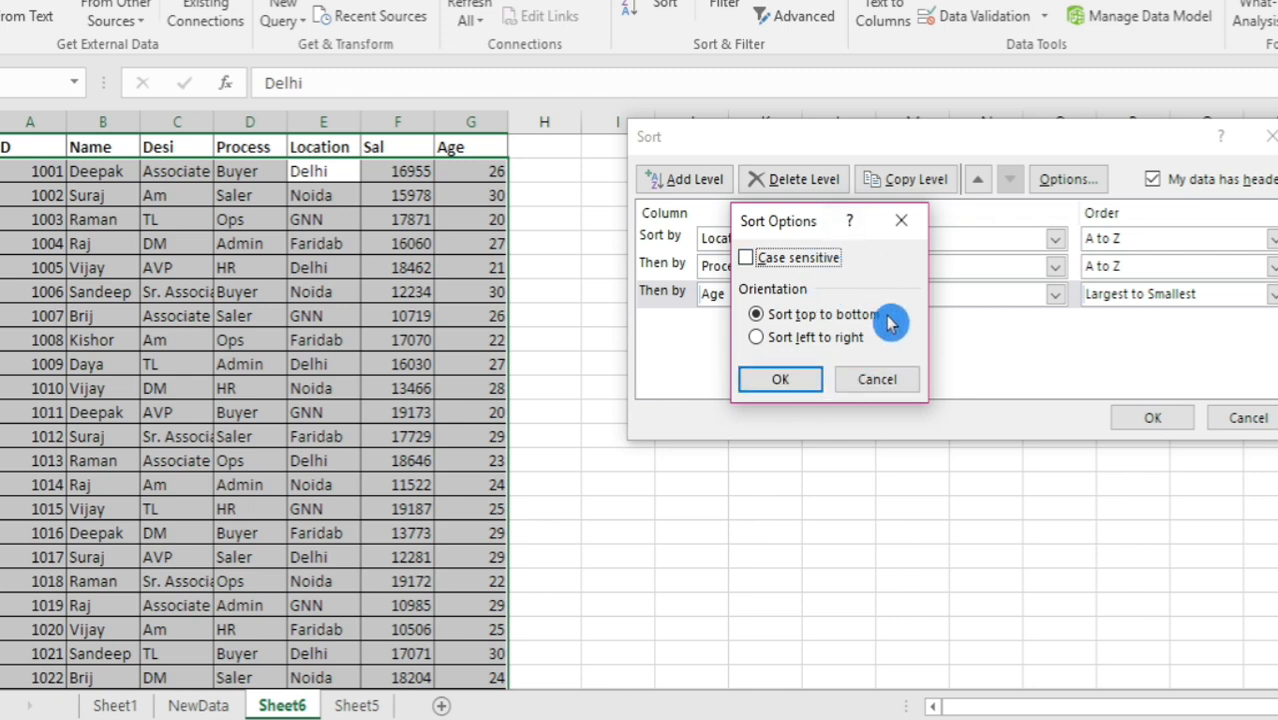
left_click(806, 379)
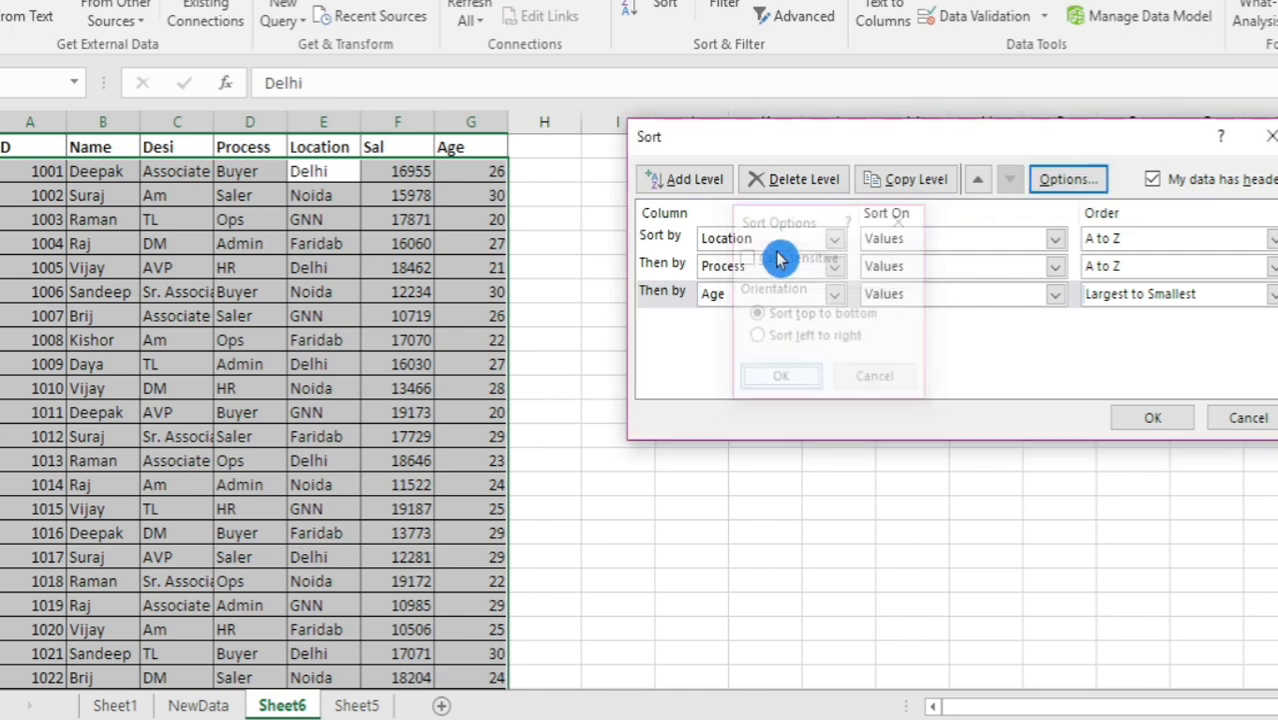
left_click(1160, 417)
- Examine the sorted table's Location groups, the Process groups within Delhi, and the Age order inside each group
left_click(325, 364)
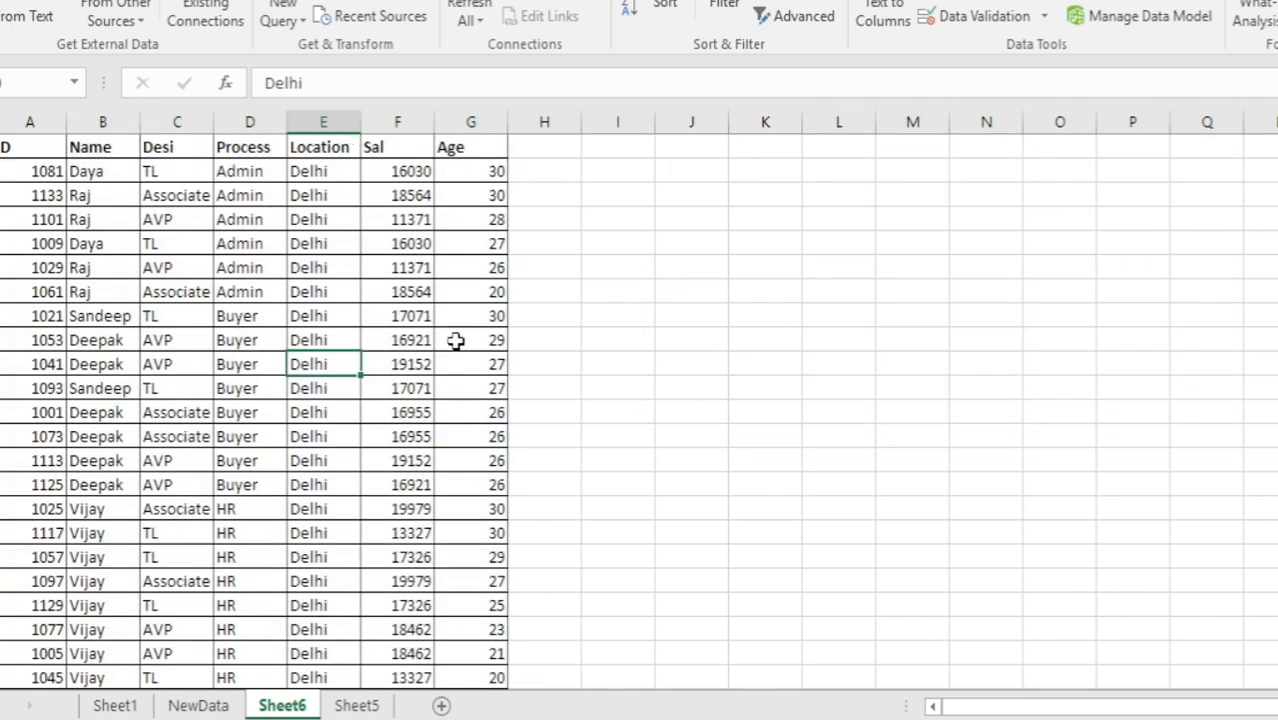
left_click_drag(321, 172, 302, 640)
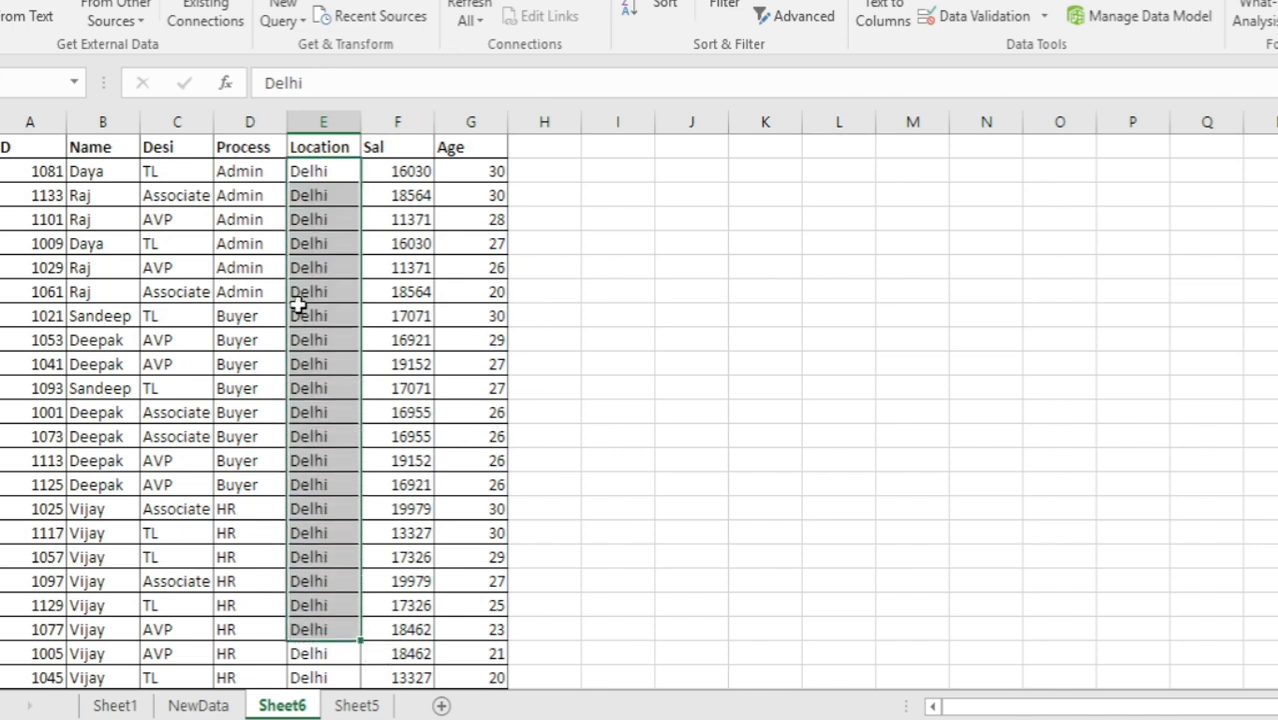
left_click(254, 151)
left_click_drag(225, 292, 249, 176)
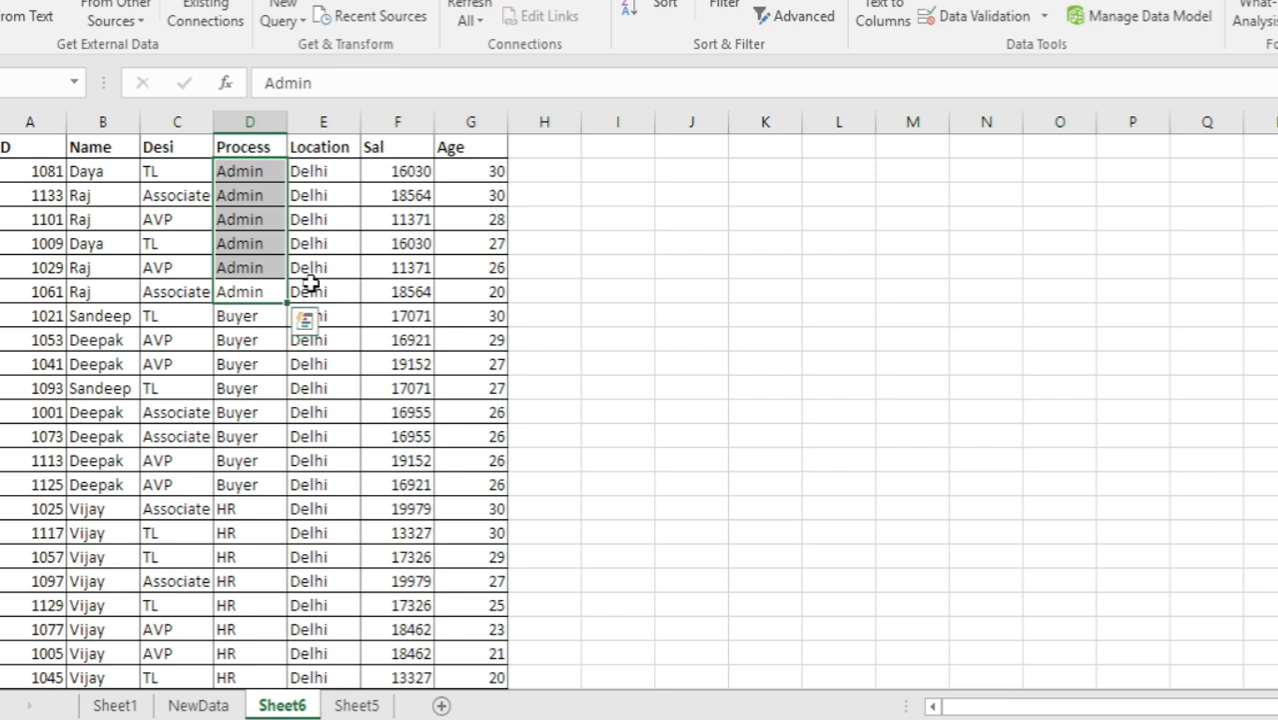
key("shift+Right")
key("shift+Right")
key("shift+Right")
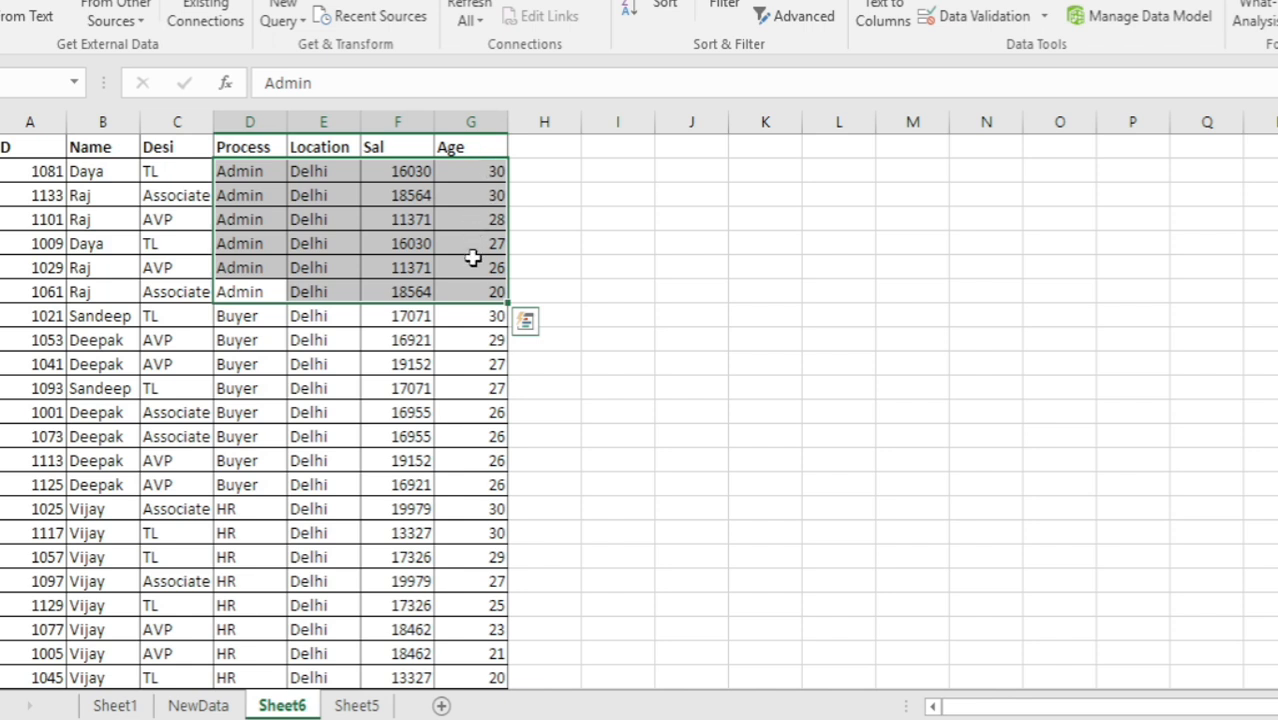
left_click(492, 318)
left_click_drag(240, 318, 228, 653)
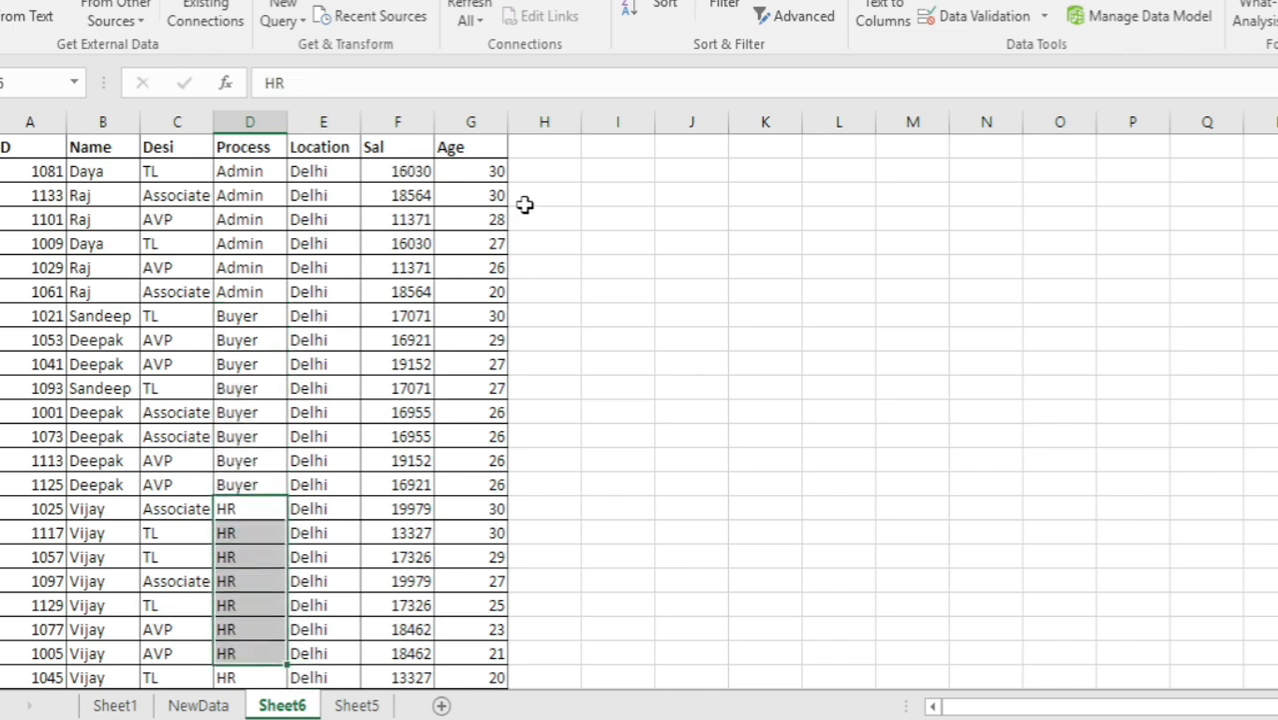
left_click(266, 148)
left_click(330, 147)
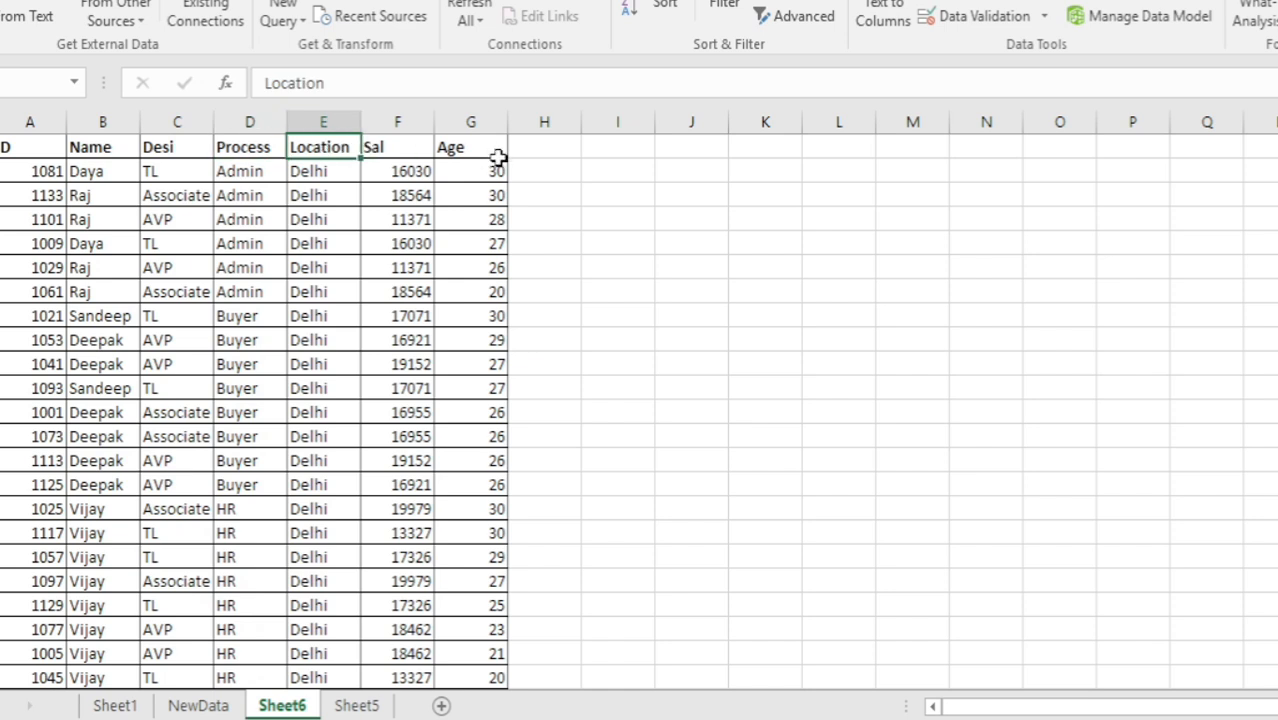
left_click(485, 153)
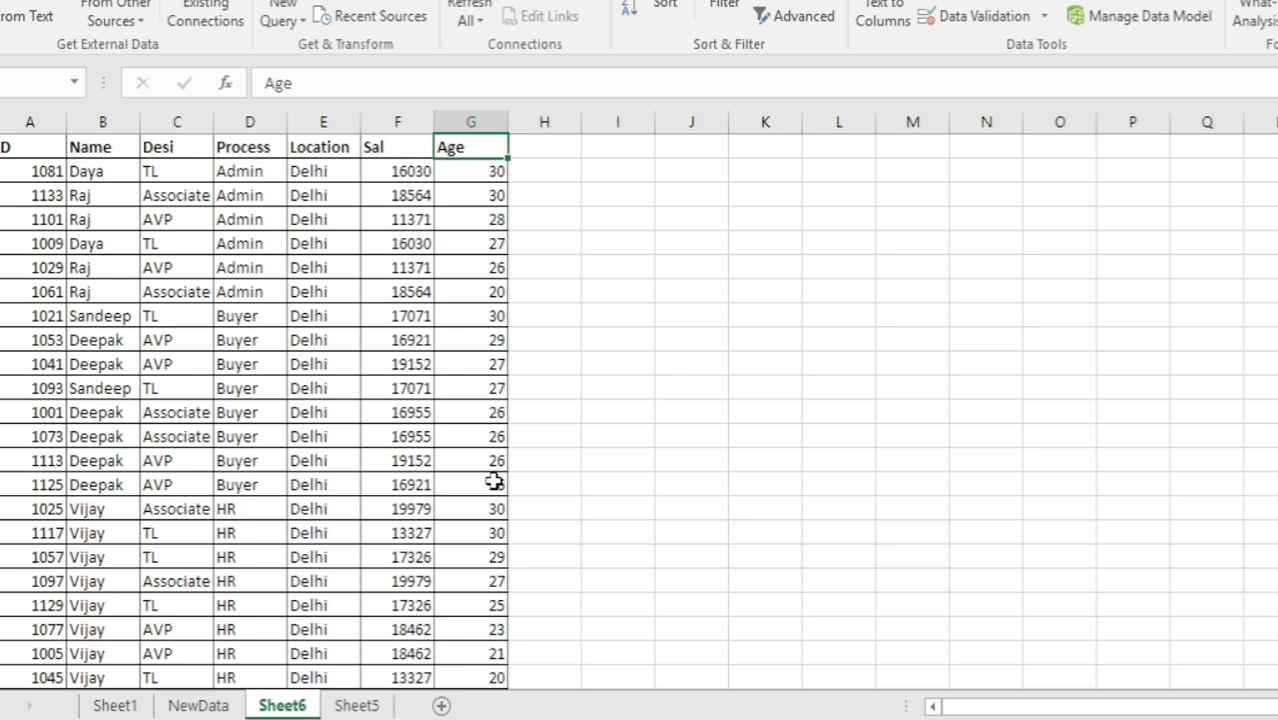
key("Left")
key("Left")
key("Left")
key("Left")
key("Left")
key("Left")
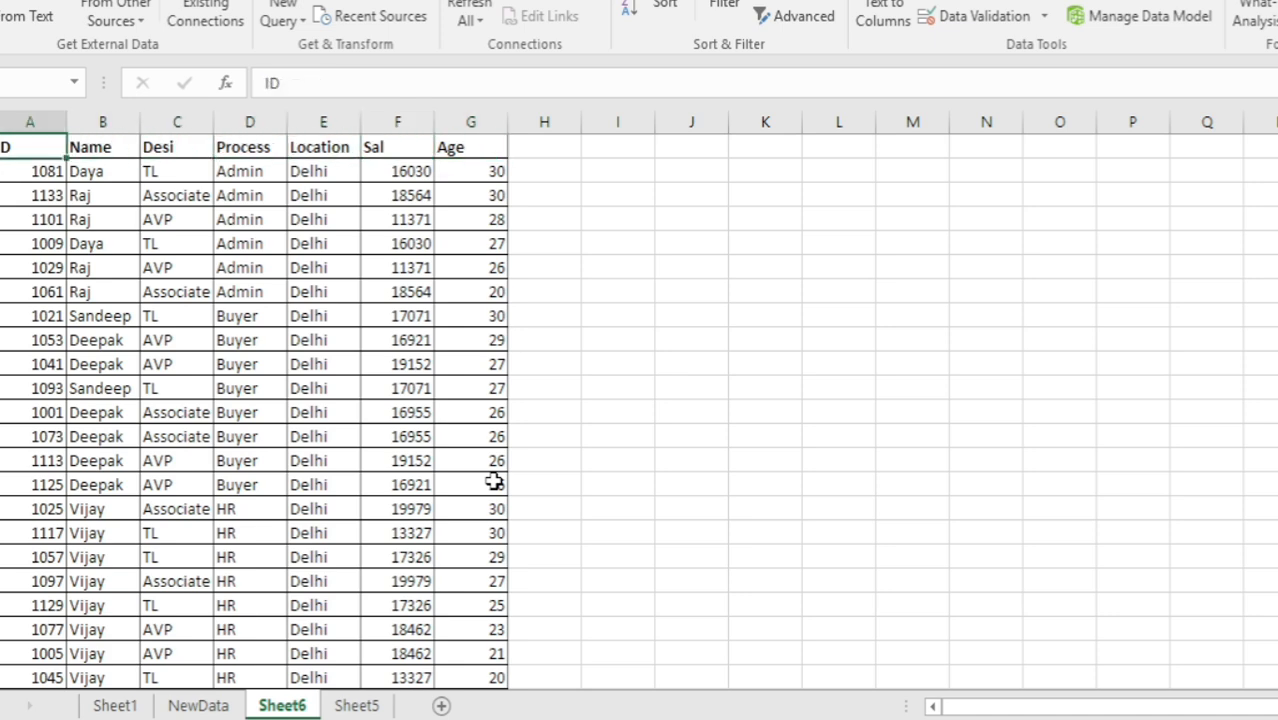
key("ctrl+shift+Right")
key("ctrl+shift+Down")
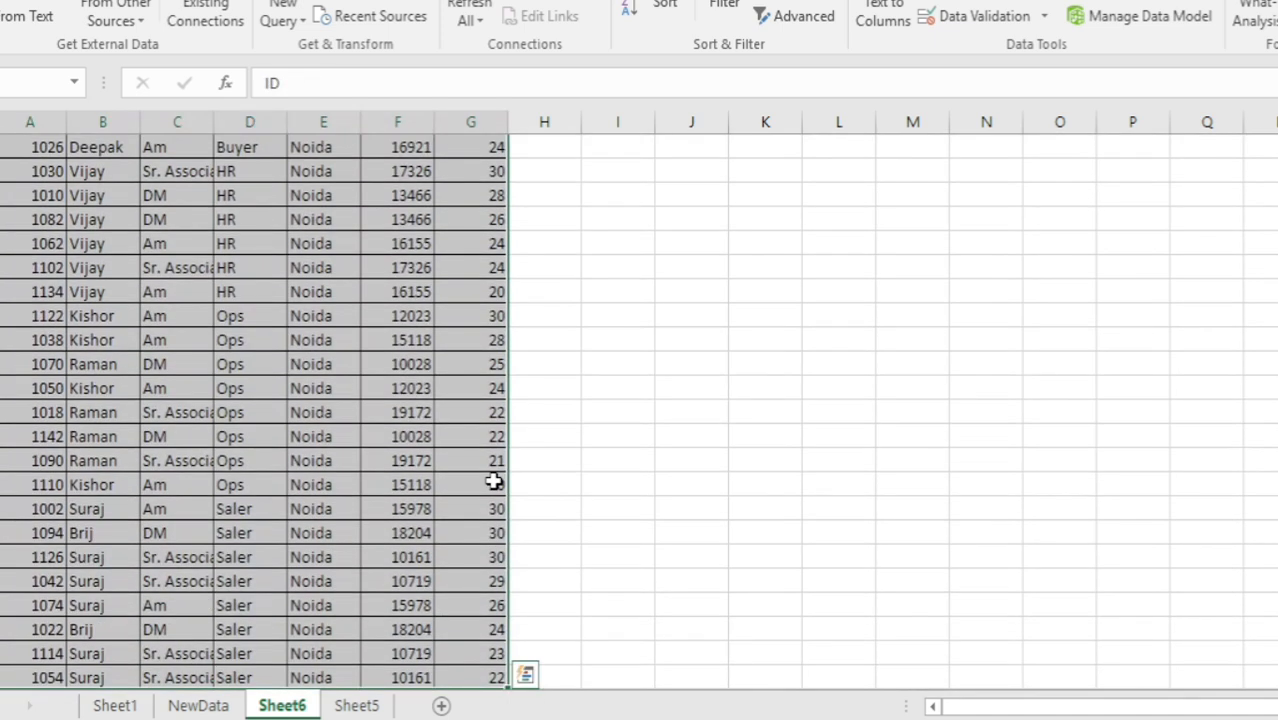
key("ctrl+Home")
key("Right")
key("Left")
key("Right")
key("Right")
key("Left")
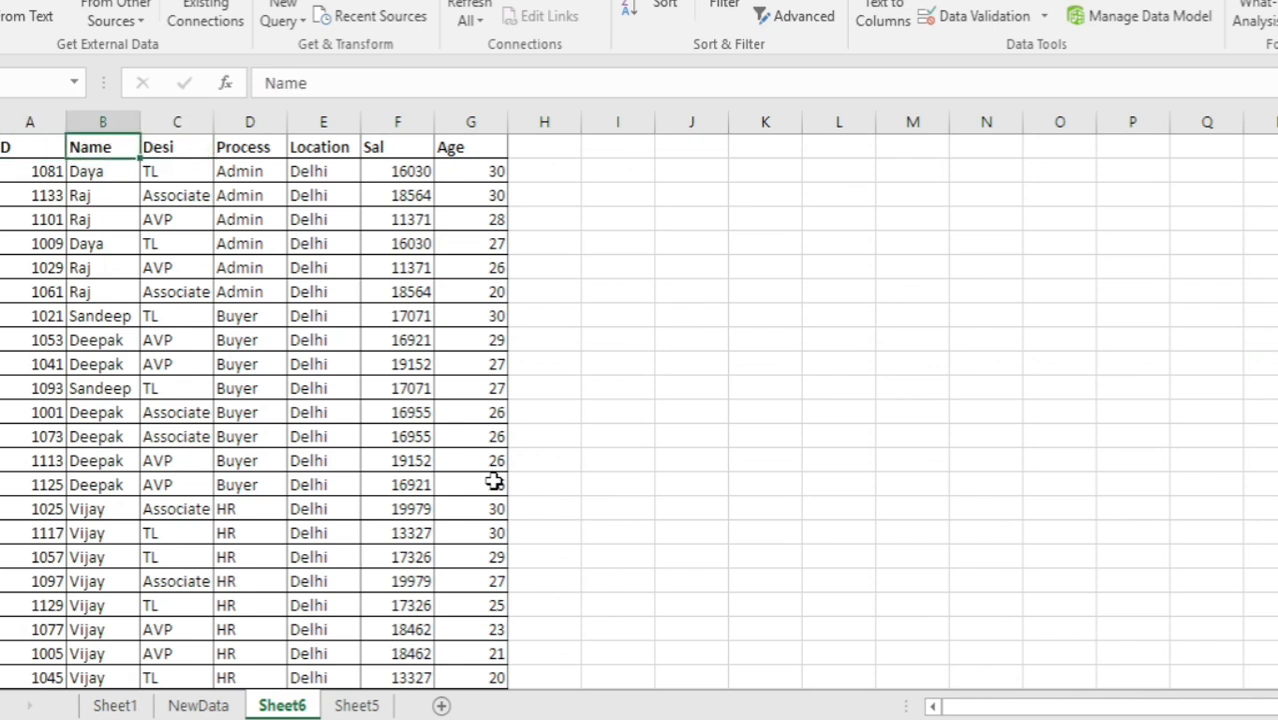
key("Left")
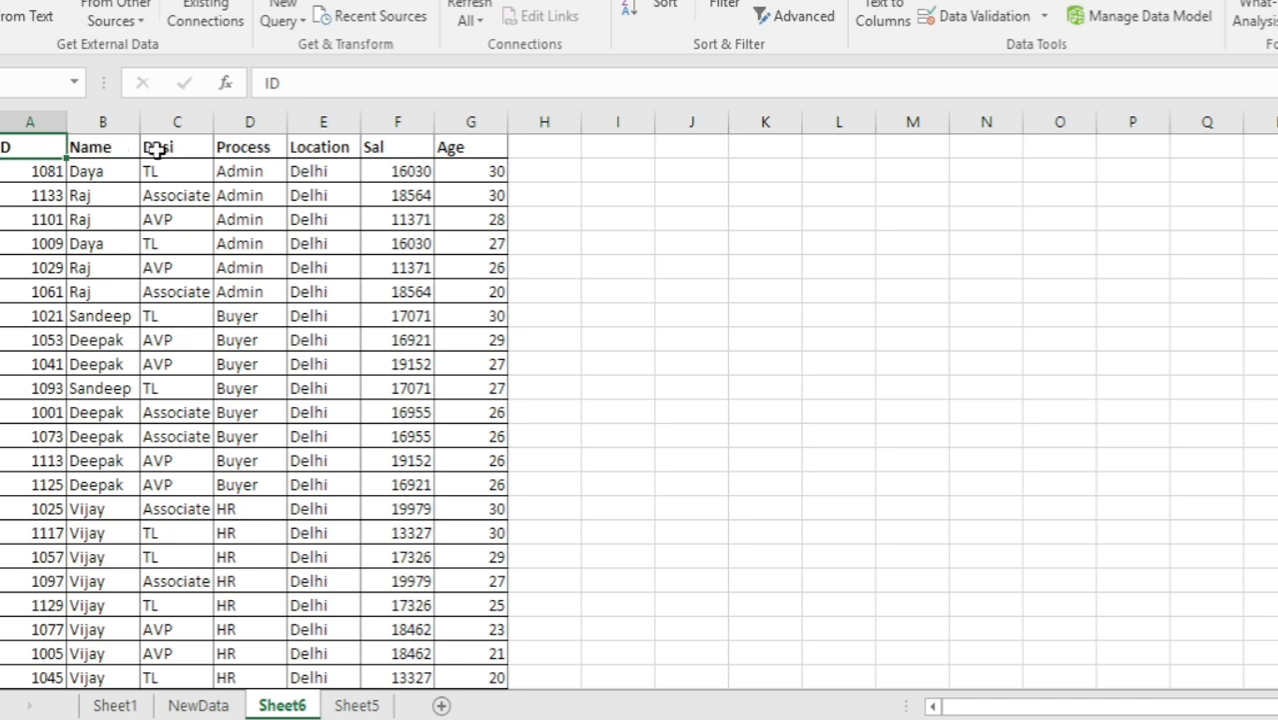
- Sort the whole table by the Name column from A to Z and look through the grouped names
left_click(103, 149)
key("ctrl+a")
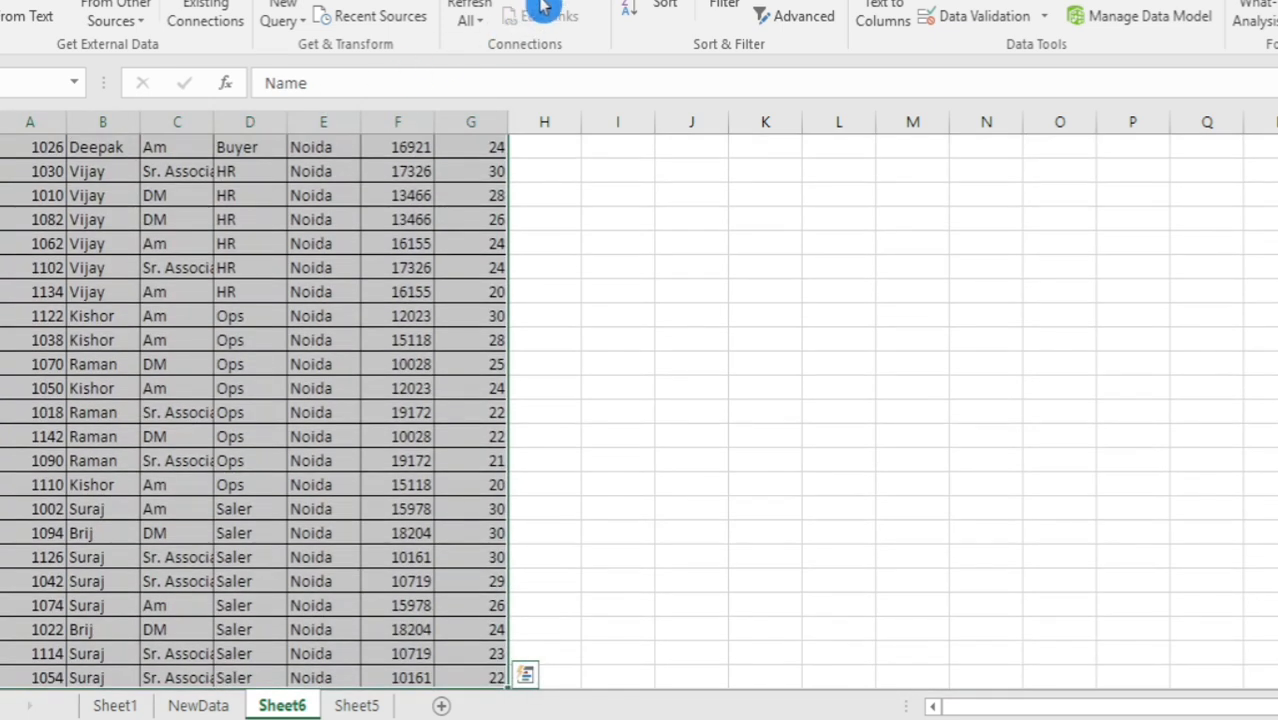
left_click(628, 6)
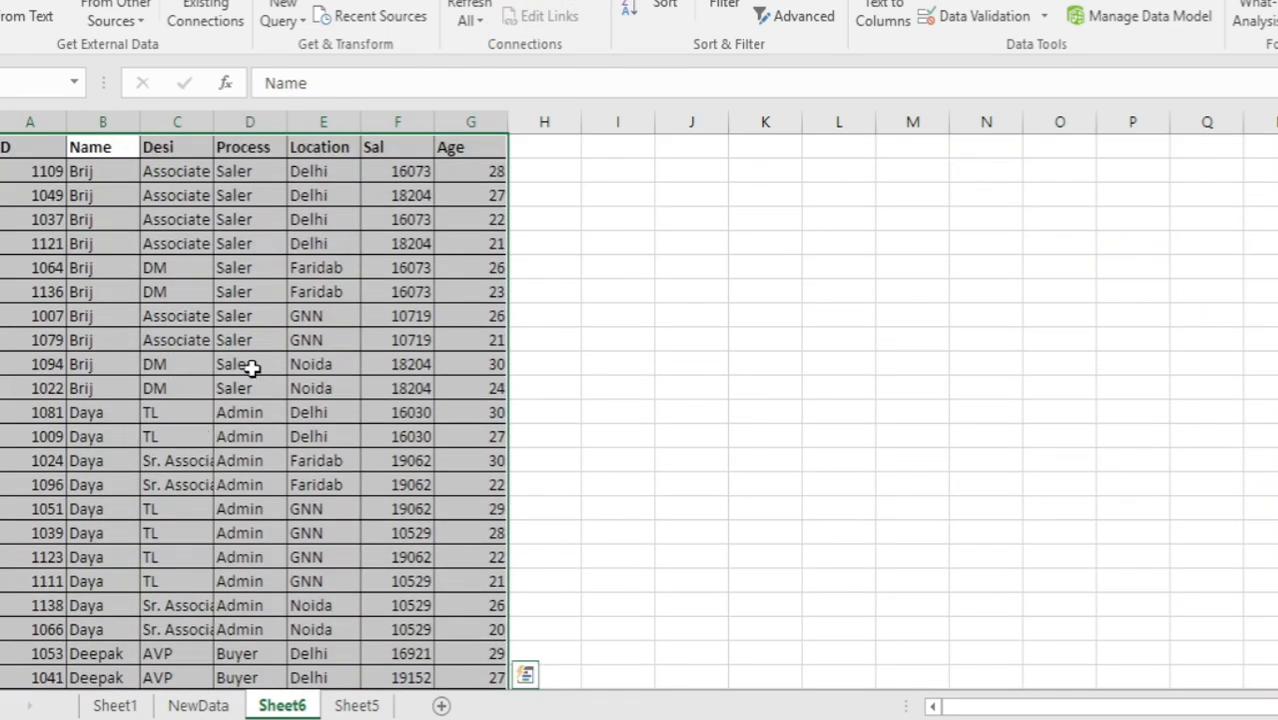
left_click(322, 365)
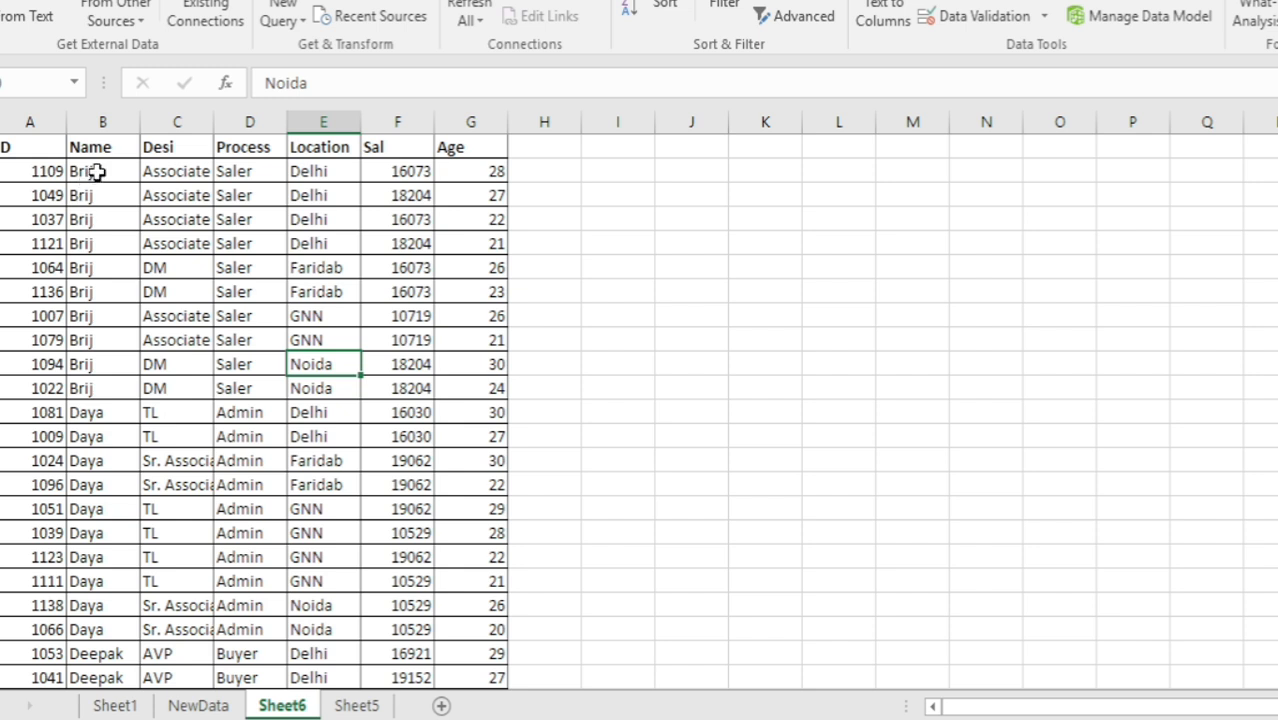
left_click_drag(97, 171, 121, 624)
scroll(134, 582, "down", 15)
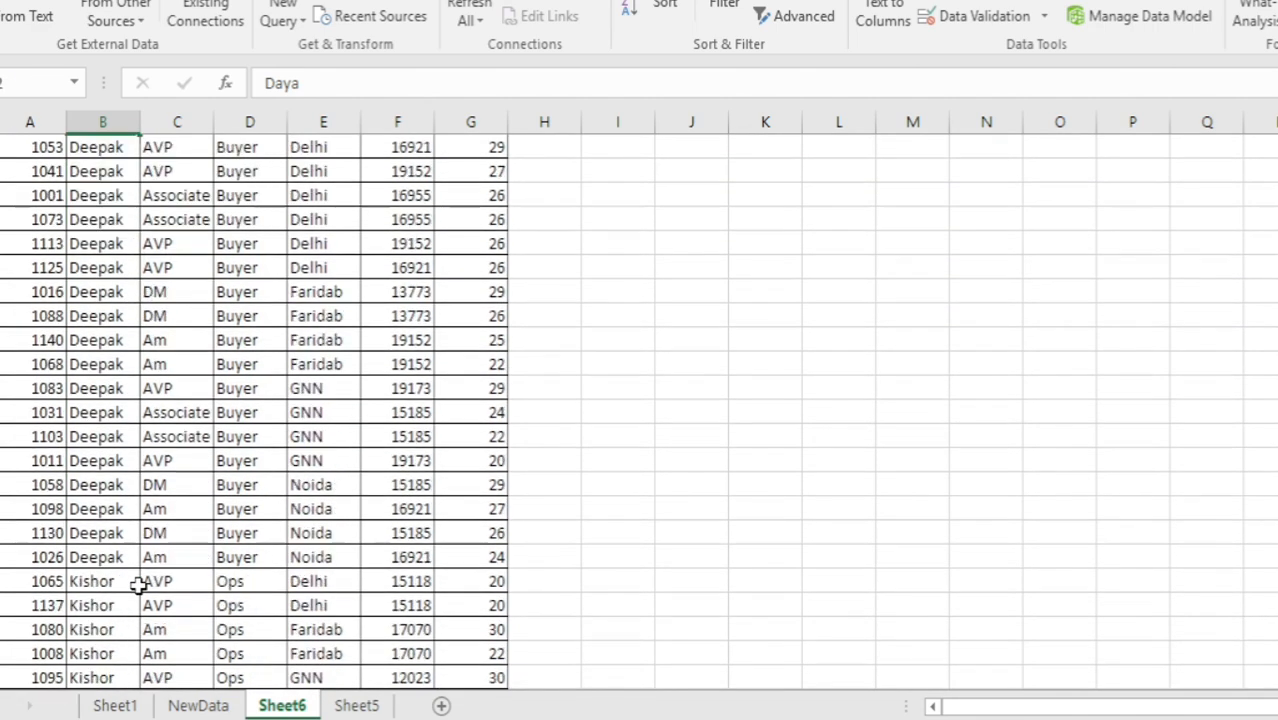
scroll(137, 586, "down", 20)
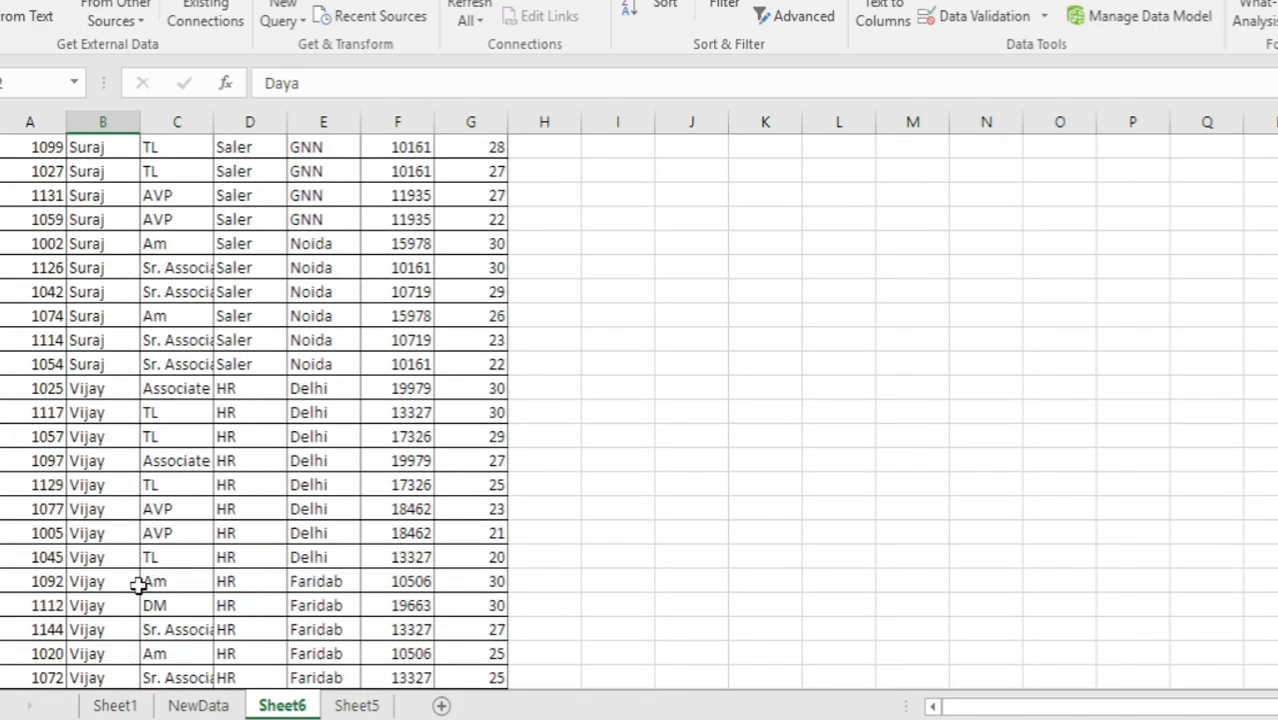
scroll(137, 586, "down", 5)
scroll(137, 585, "up", 20)
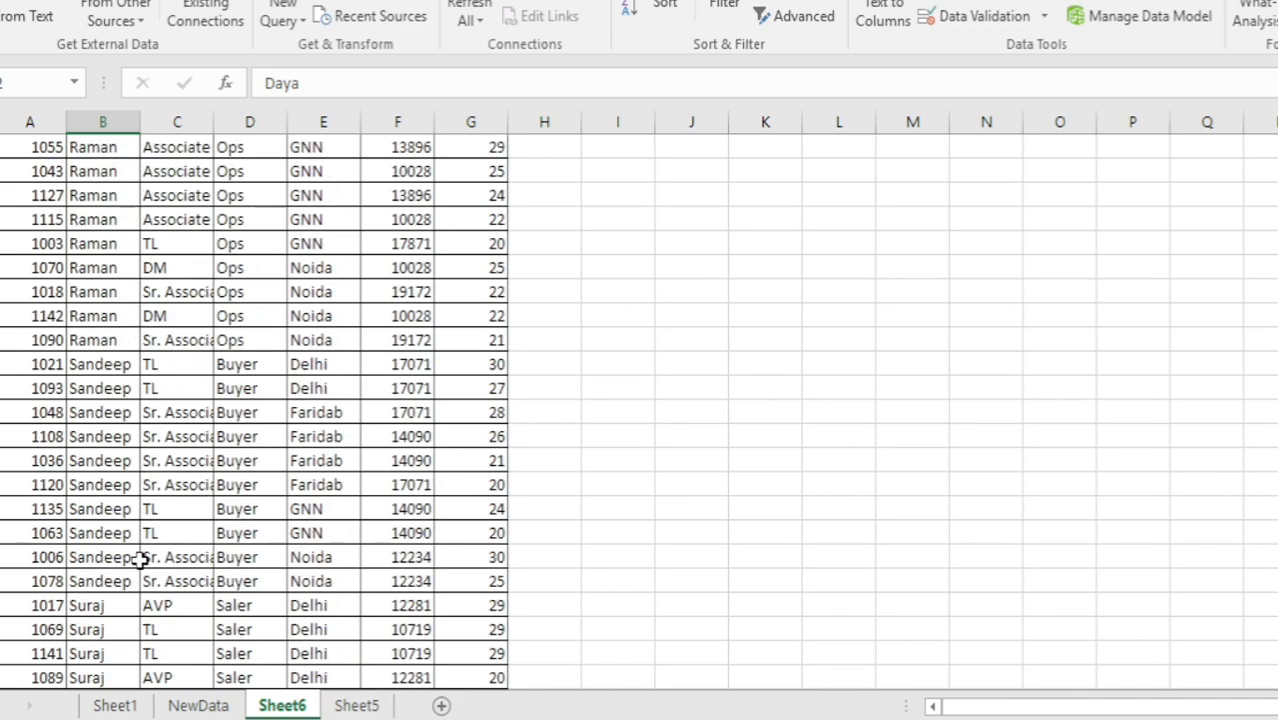
scroll(139, 559, "up", 18)
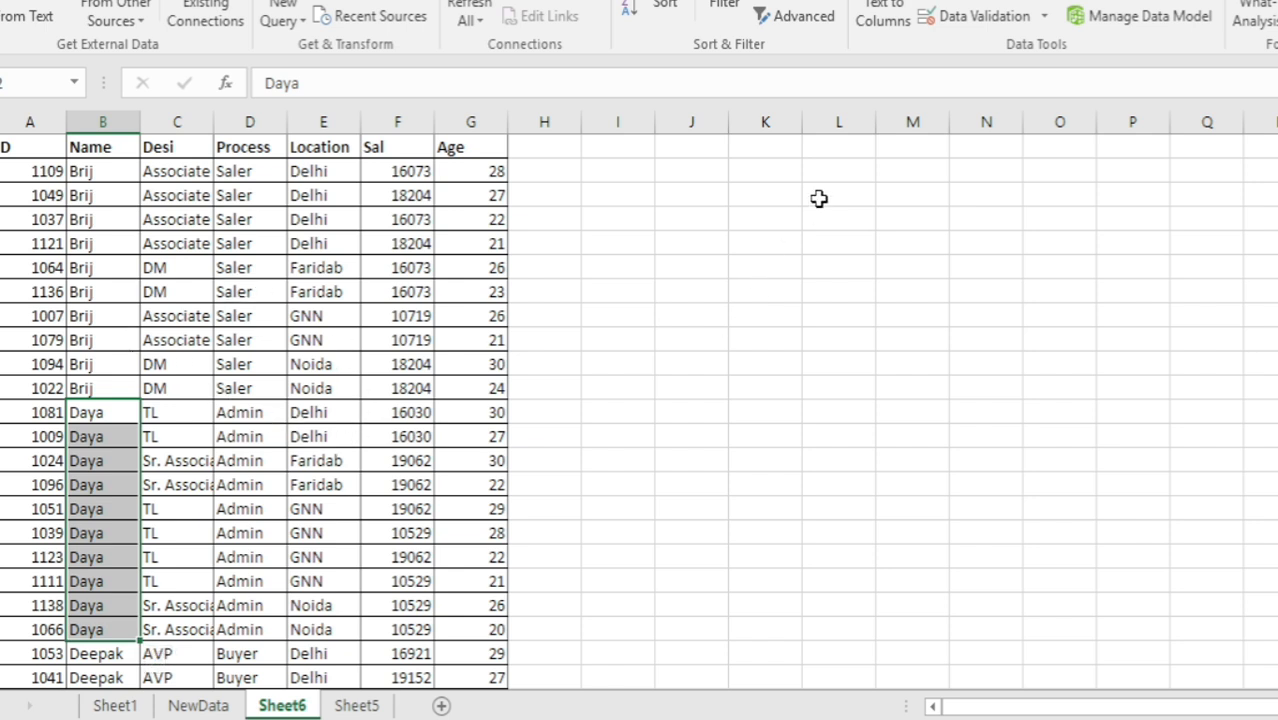
- Enter the heading Name in cell L1 and an employee's first name from the table in L2
left_click(840, 152)
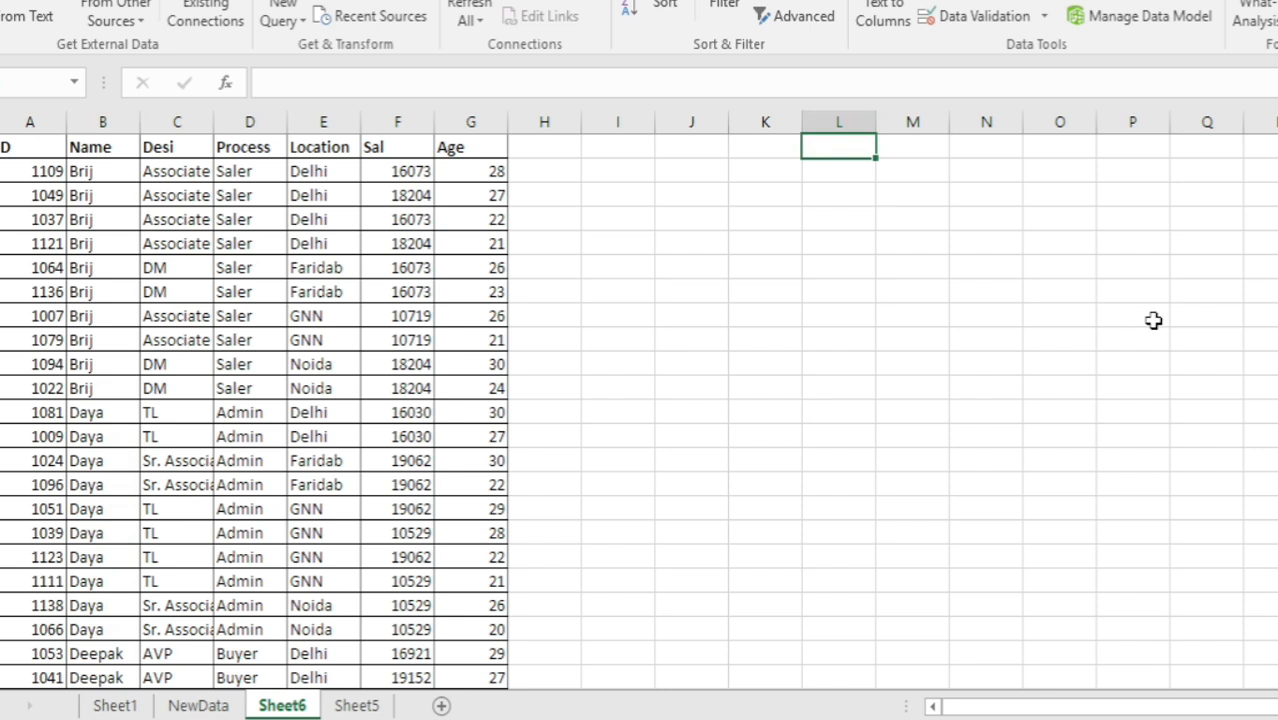
type("Name")
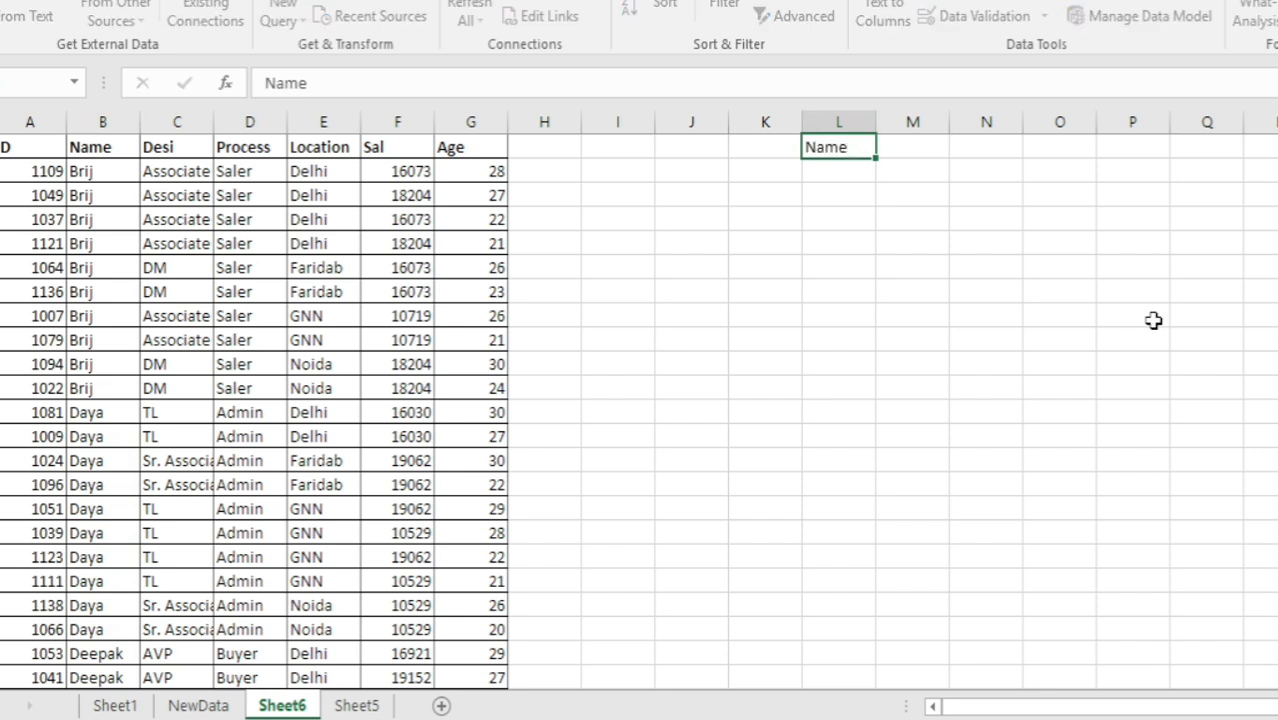
key("Return")
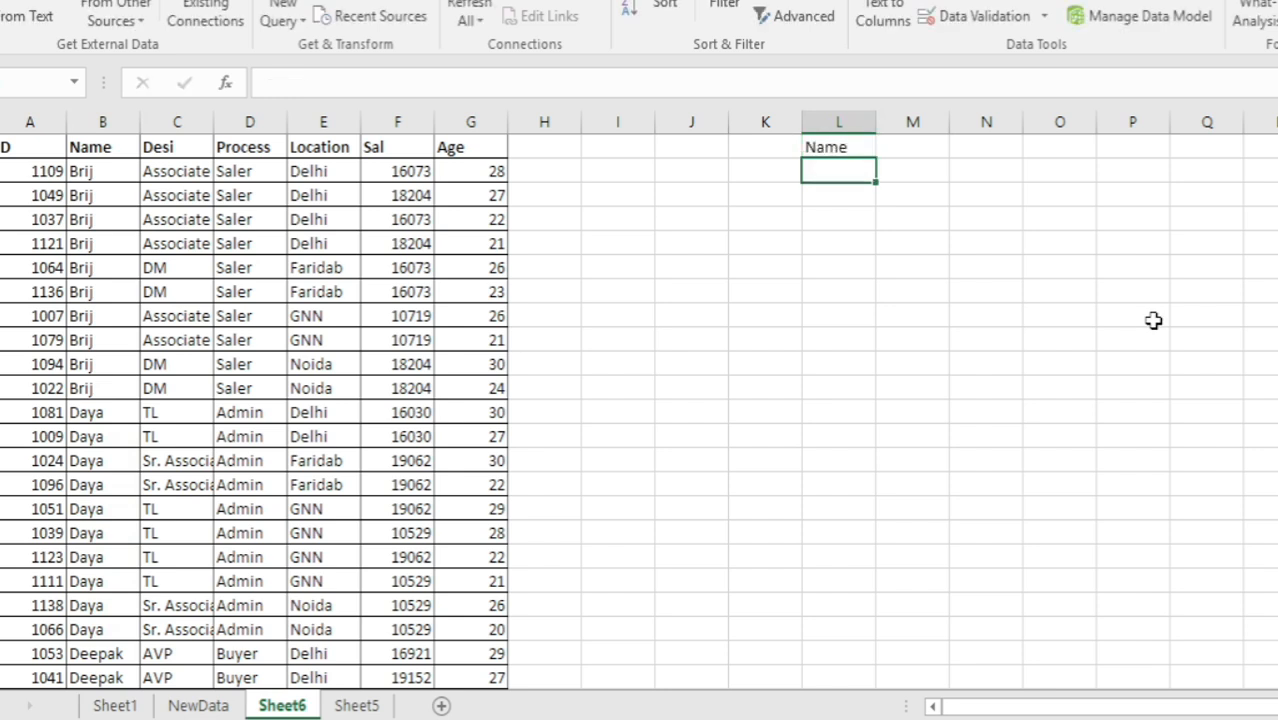
type("Ra")
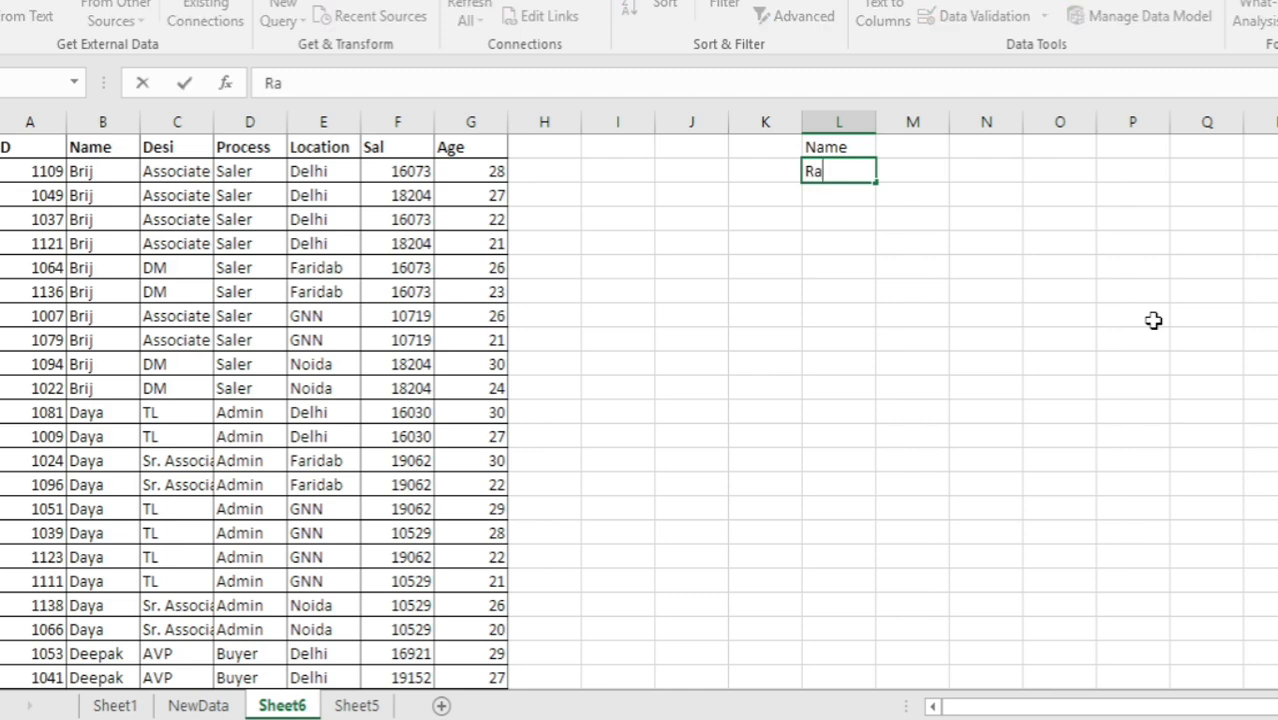
key("Return")
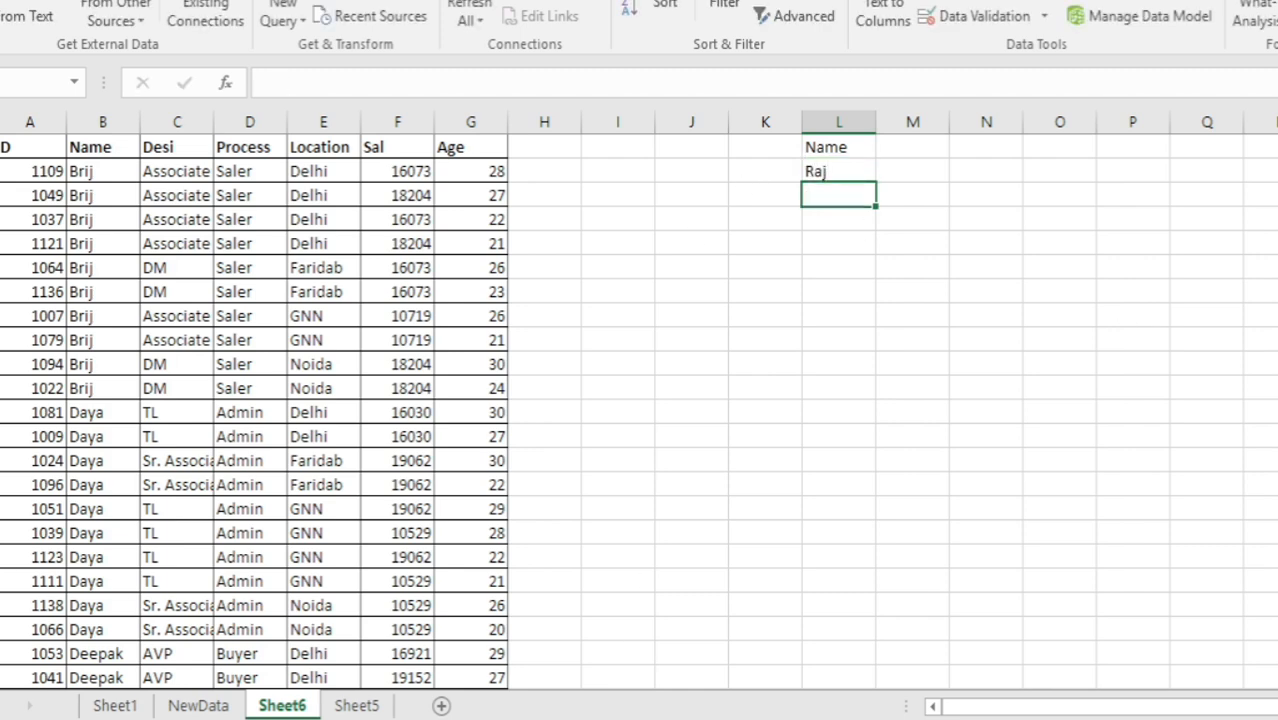
- Add two more employee first names from the table to the Name list in cells L3 and L4
scroll(152, 505, "down", 1)
scroll(120, 610, "down", 20)
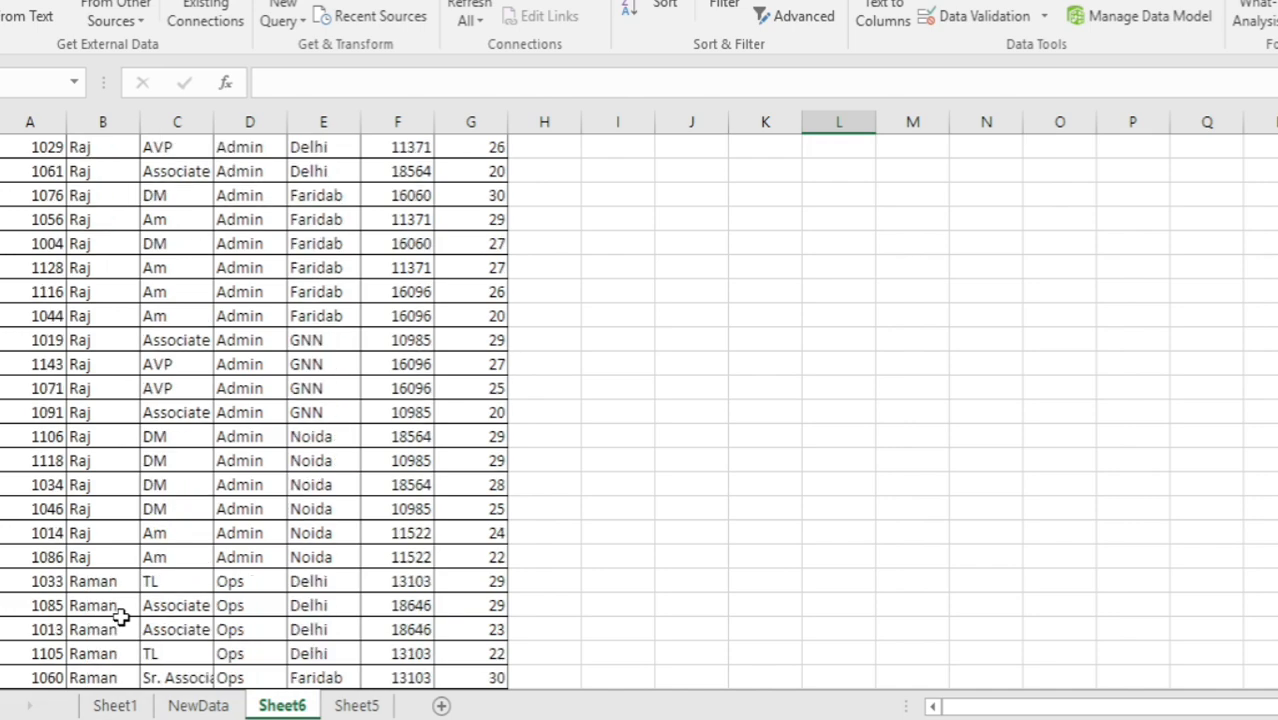
scroll(120, 617, "up", 20)
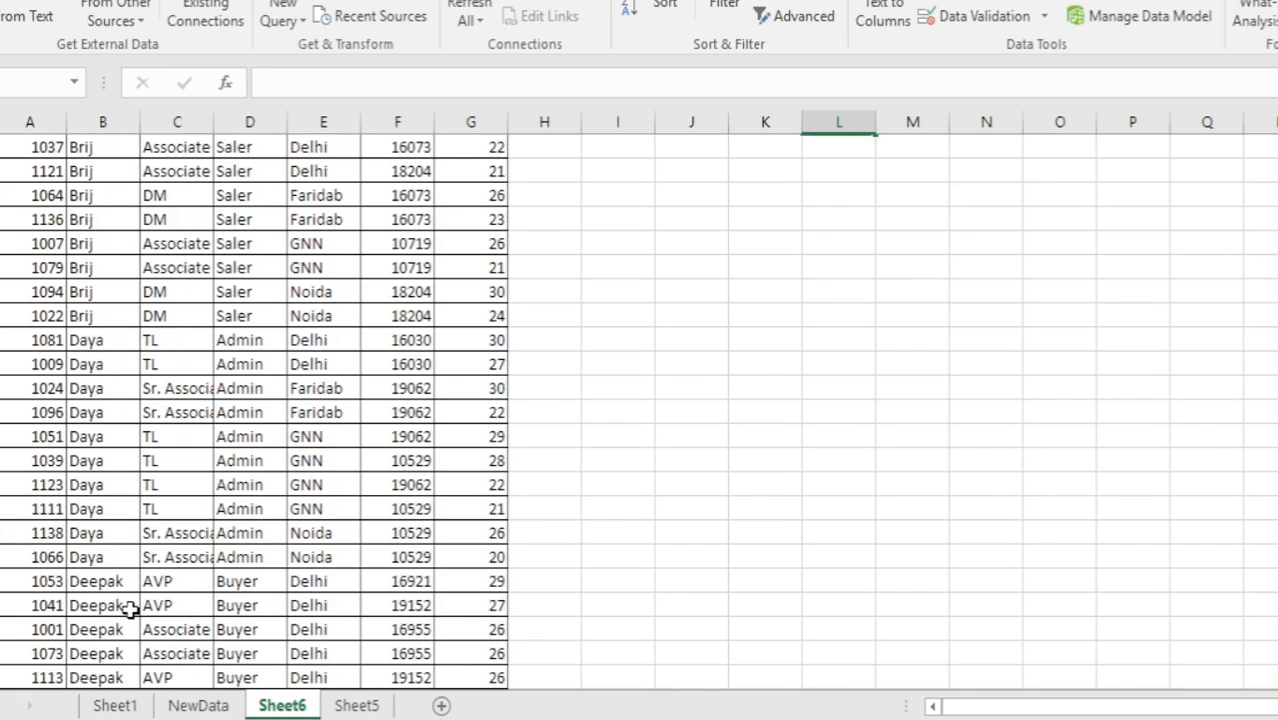
type("Sa")
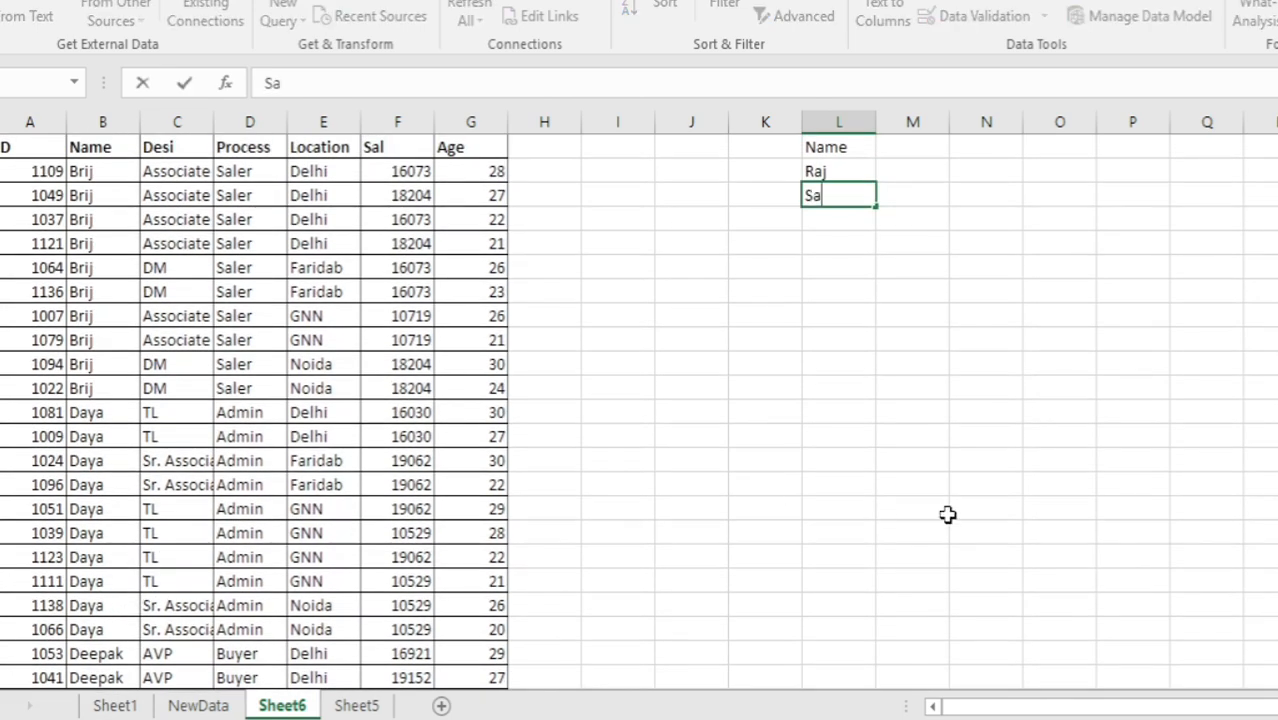
type("ndeep")
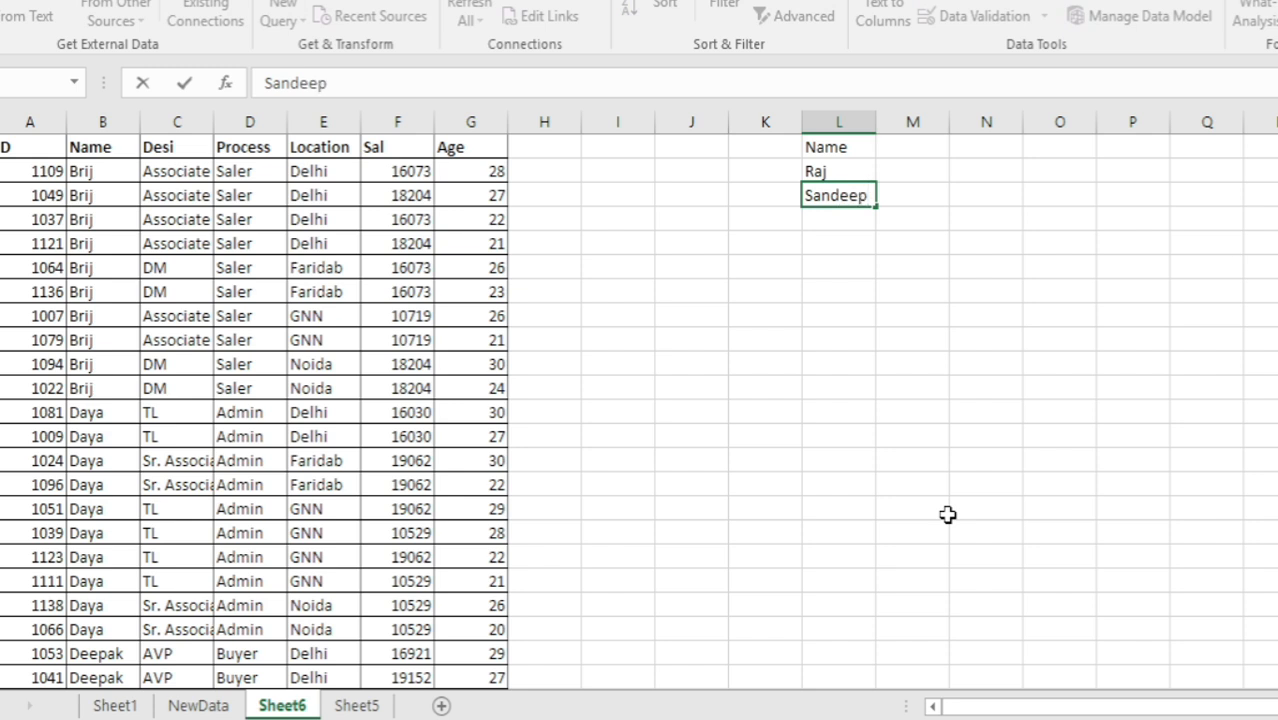
key("Return")
type("Raman")
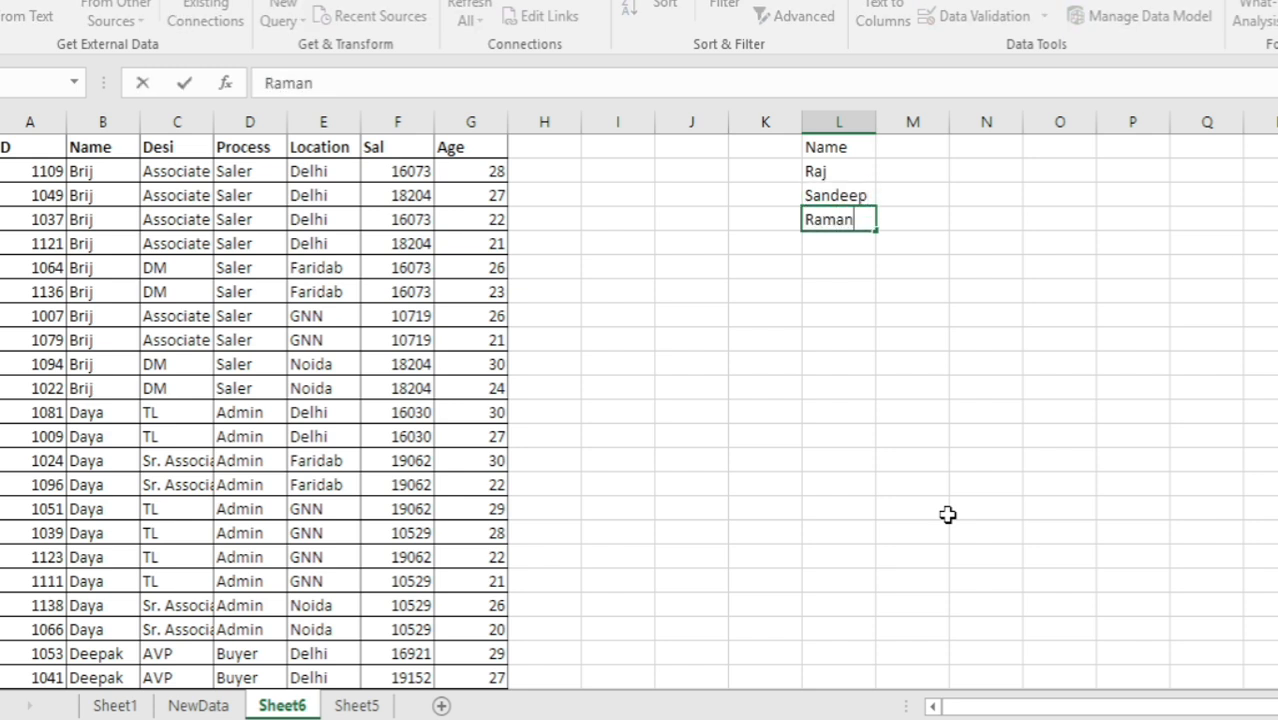
key("Return")
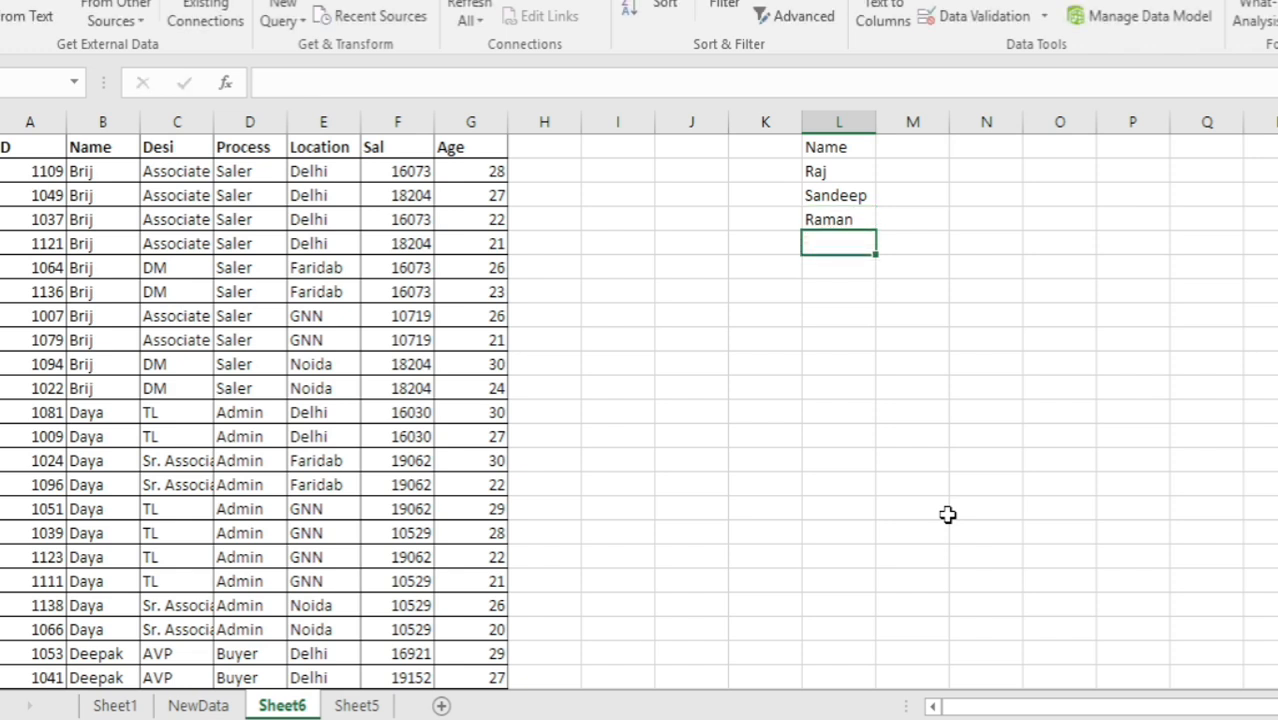
- Set up a sort of the whole employee table by Name on cell values with a Custom List order
left_click_drag(836, 171, 845, 245)
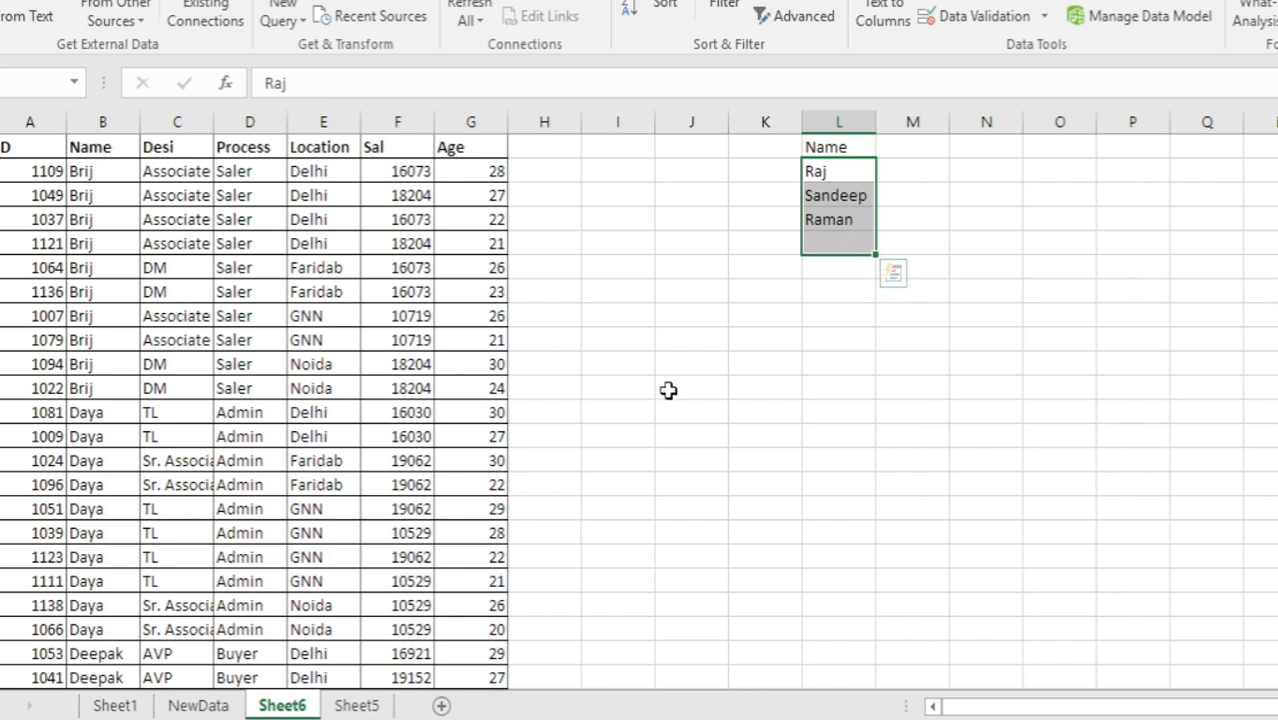
left_click(830, 340)
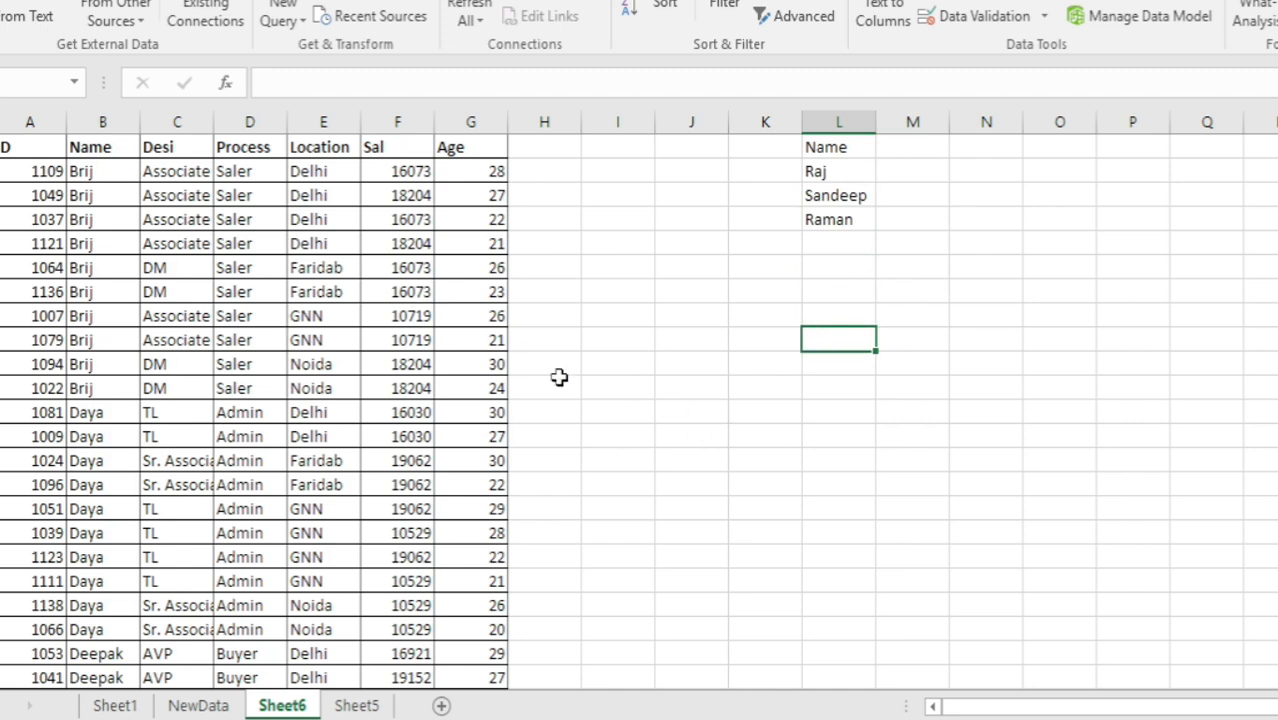
left_click(115, 153)
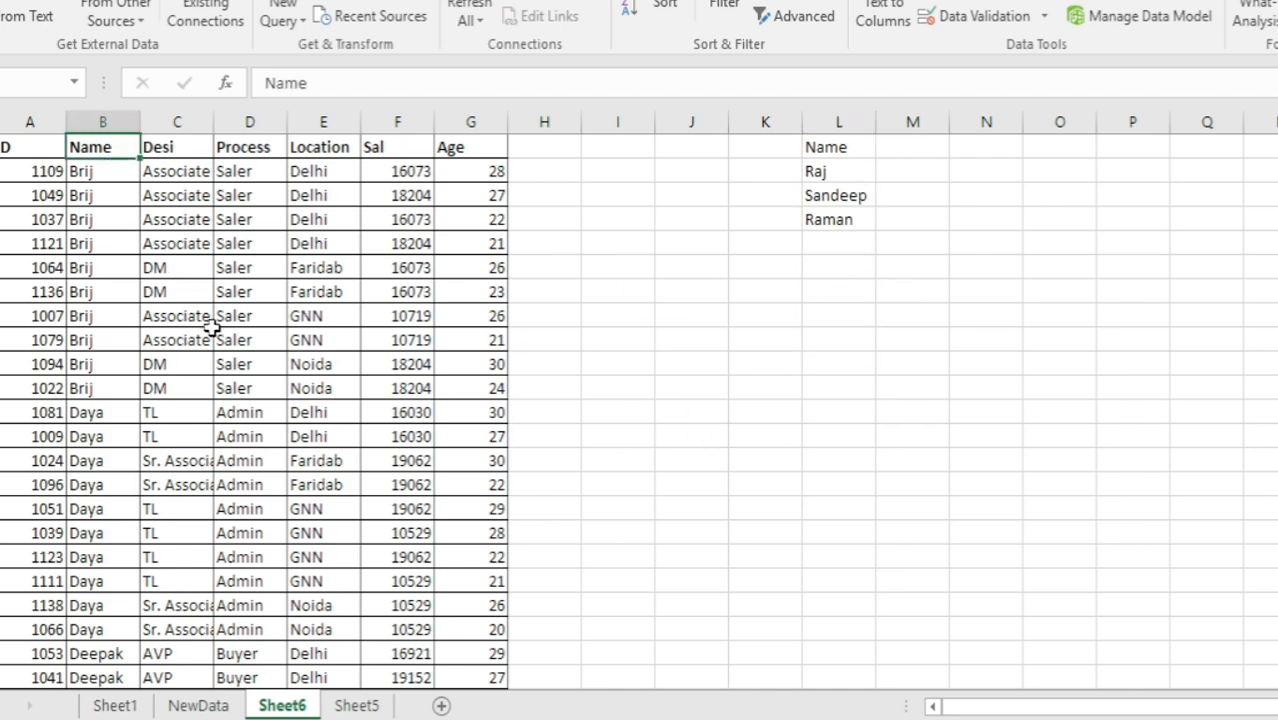
key("ctrl+a")
scroll(211, 327, "down", 15)
scroll(260, 425, "up", 15)
left_click(663, 47)
left_click(664, 8)
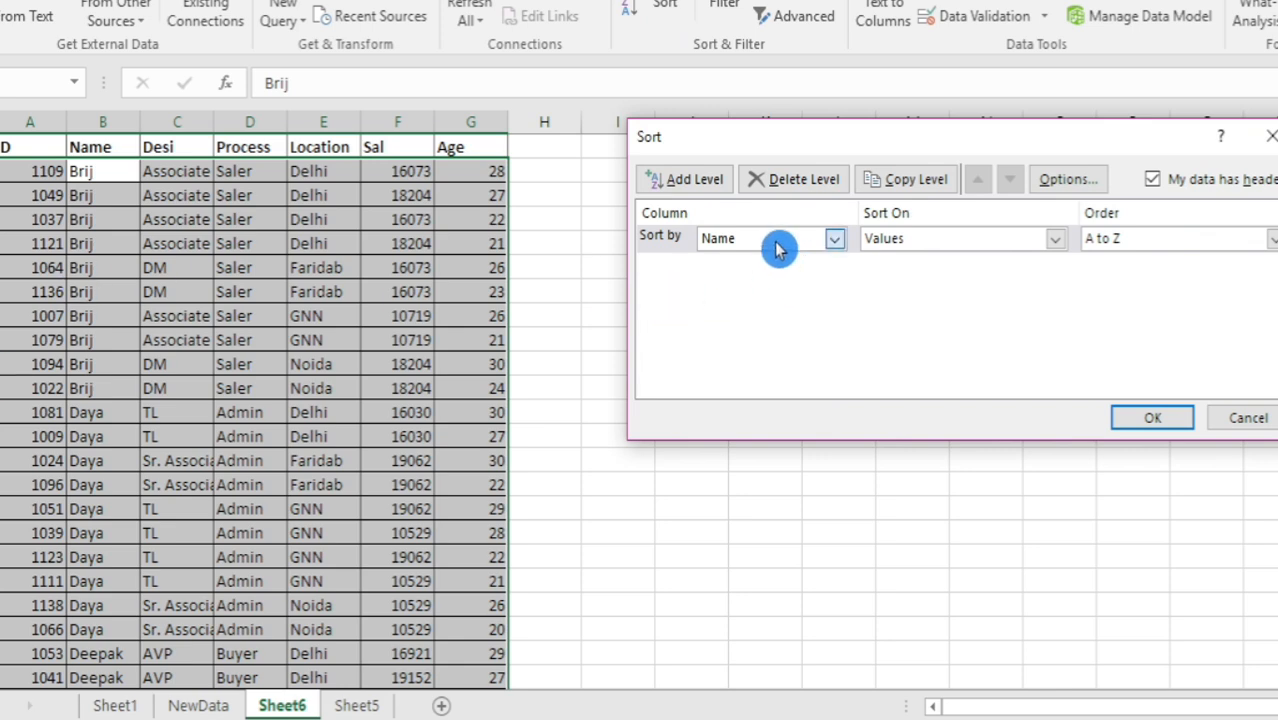
left_click(776, 245)
left_click(745, 277)
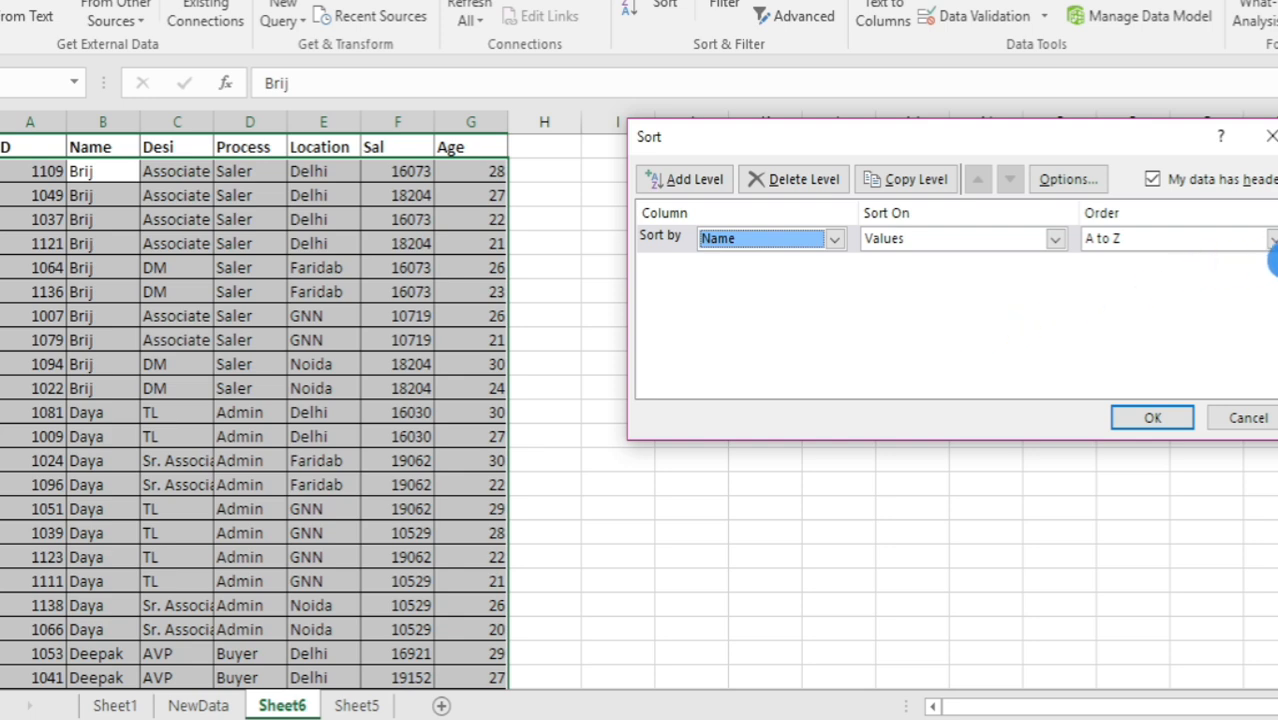
left_click(1270, 240)
left_click(1151, 297)
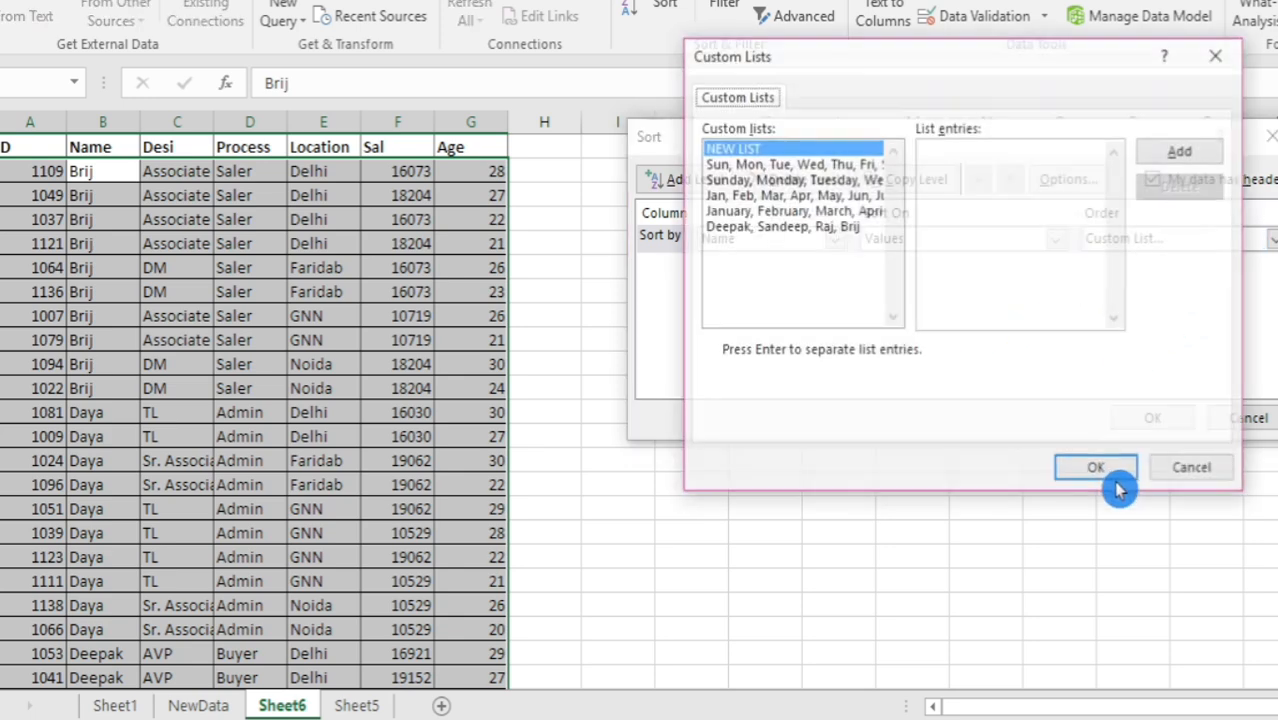
- Add a custom list of the three employee first names in L2:L4 order and sort the table by it
left_click_drag(967, 60, 902, 354)
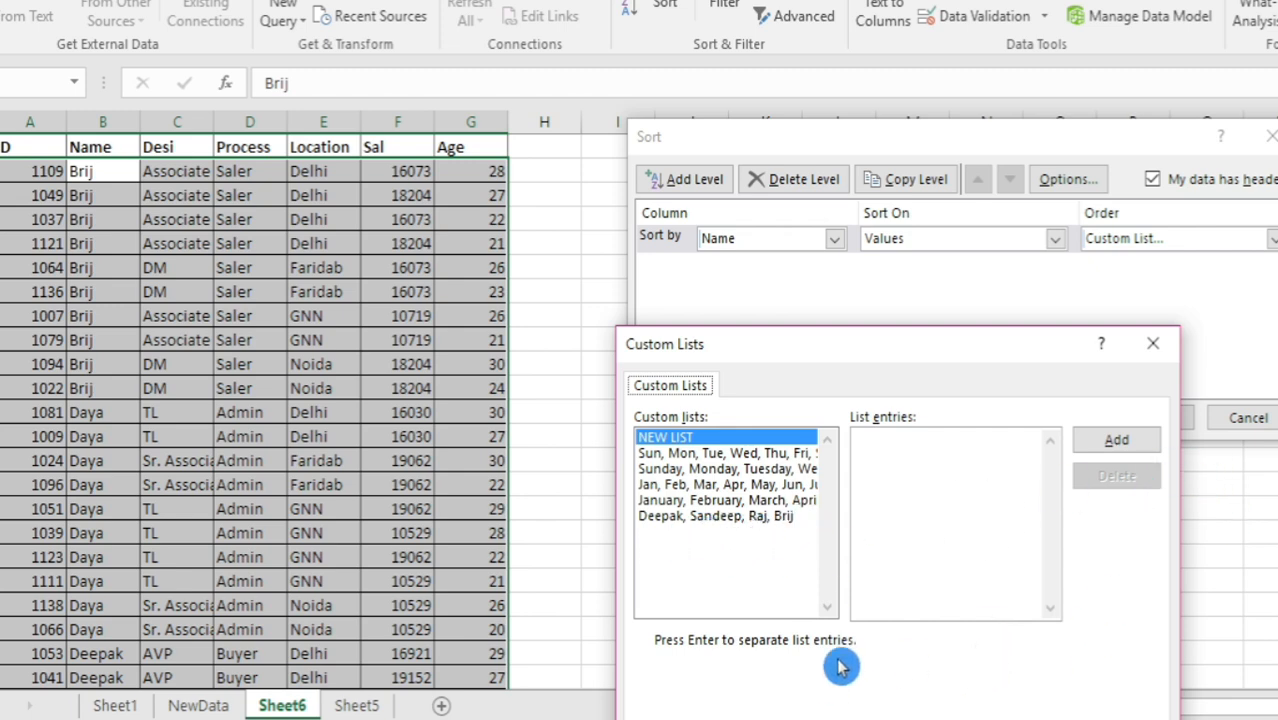
left_click(1130, 450)
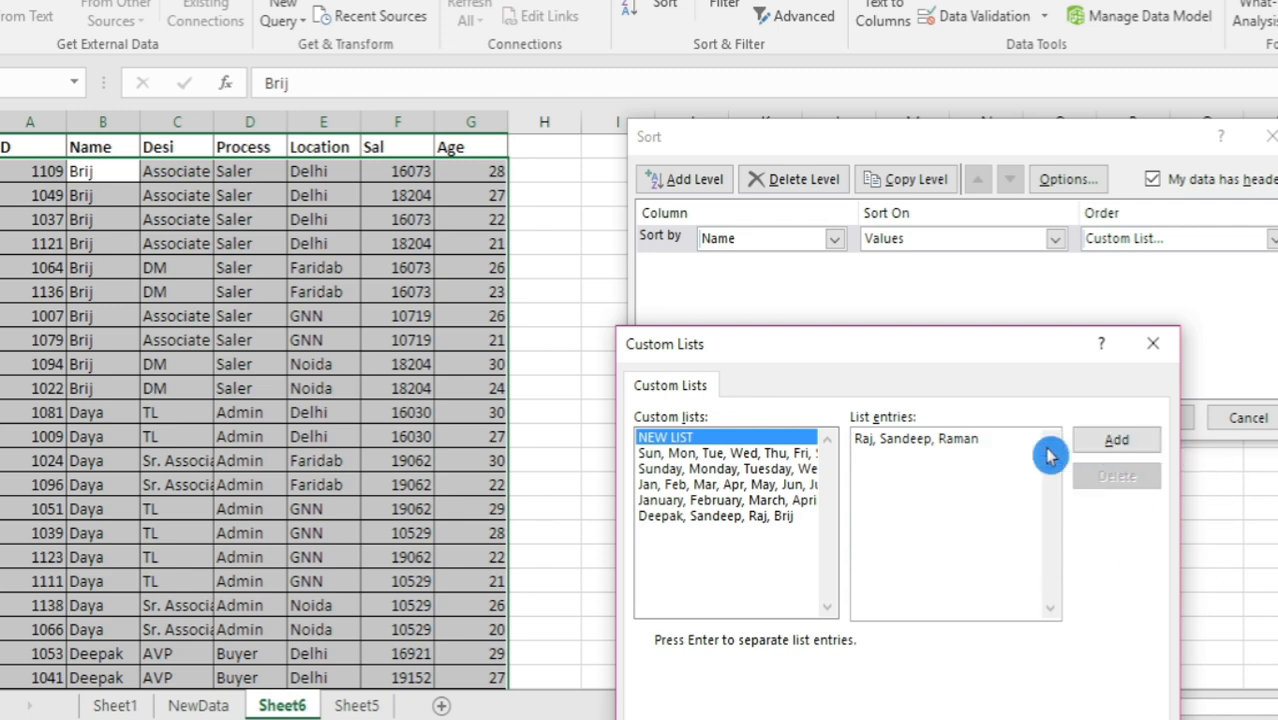
left_click(1118, 441)
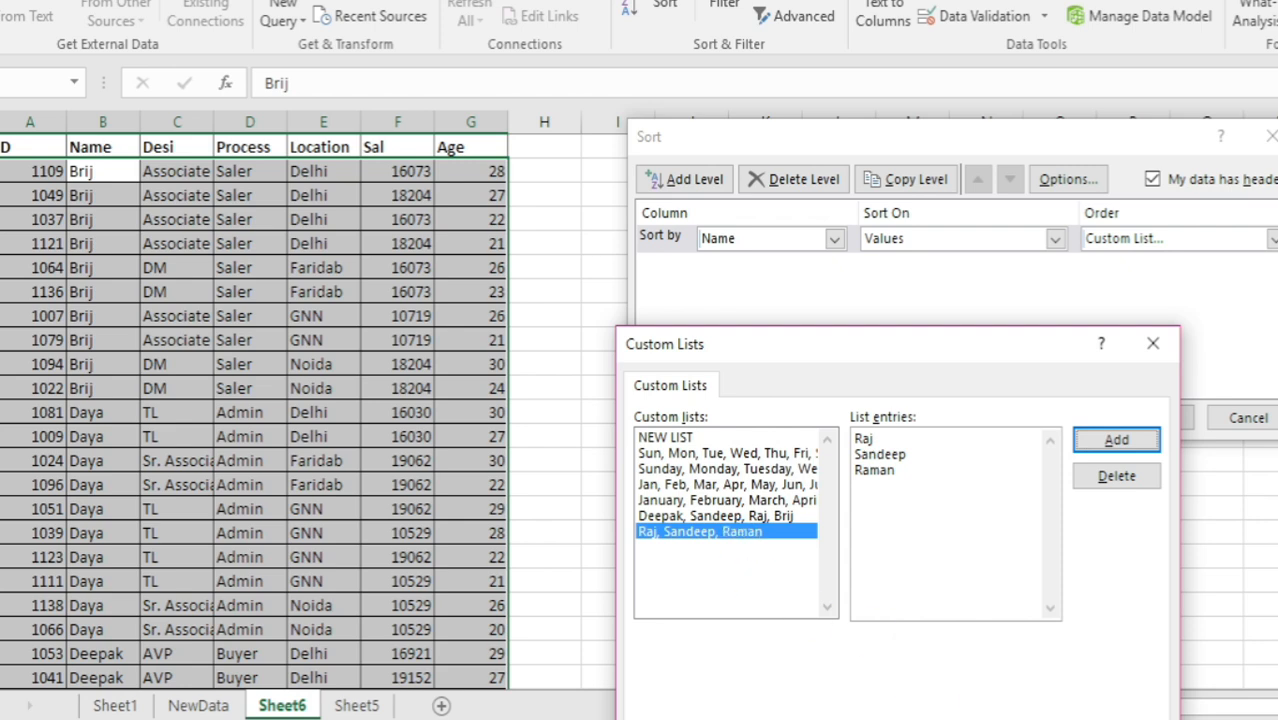
left_click(1020, 719)
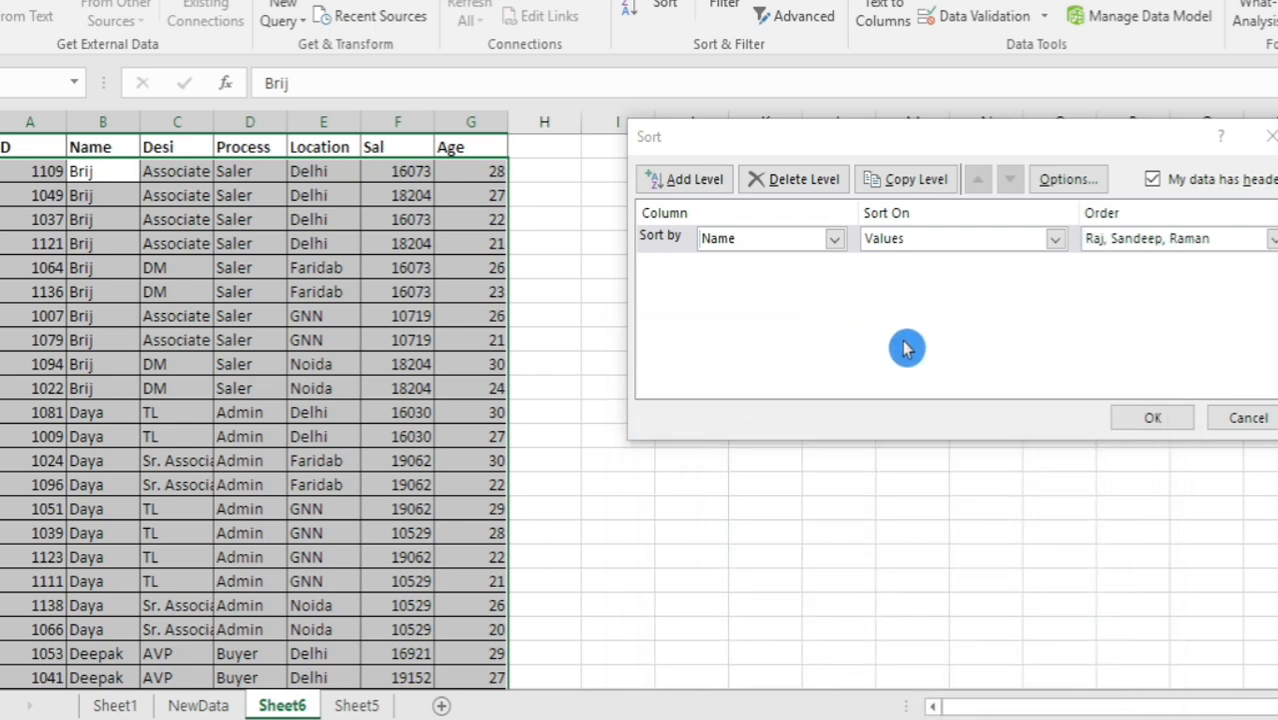
left_click(1154, 422)
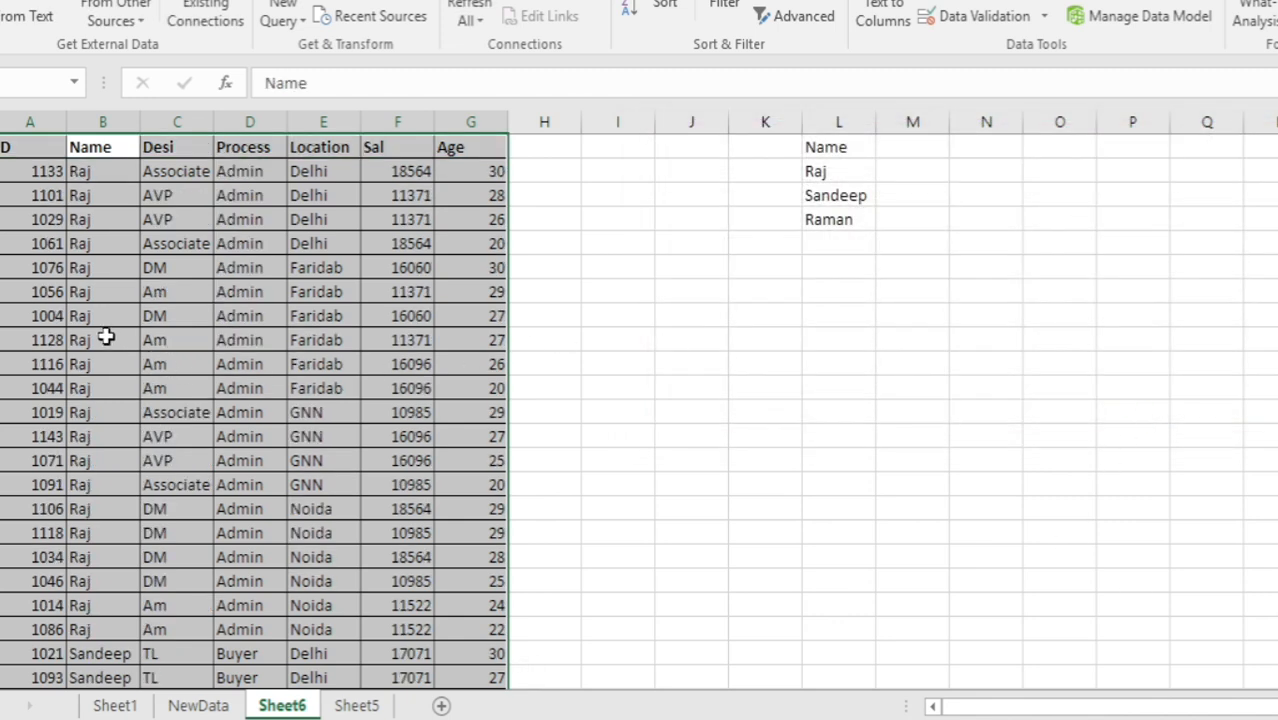
- Examine the Name column of the sorted table to check that the custom-list names come first in the given order
left_click(104, 338)
left_click_drag(104, 530, 104, 585)
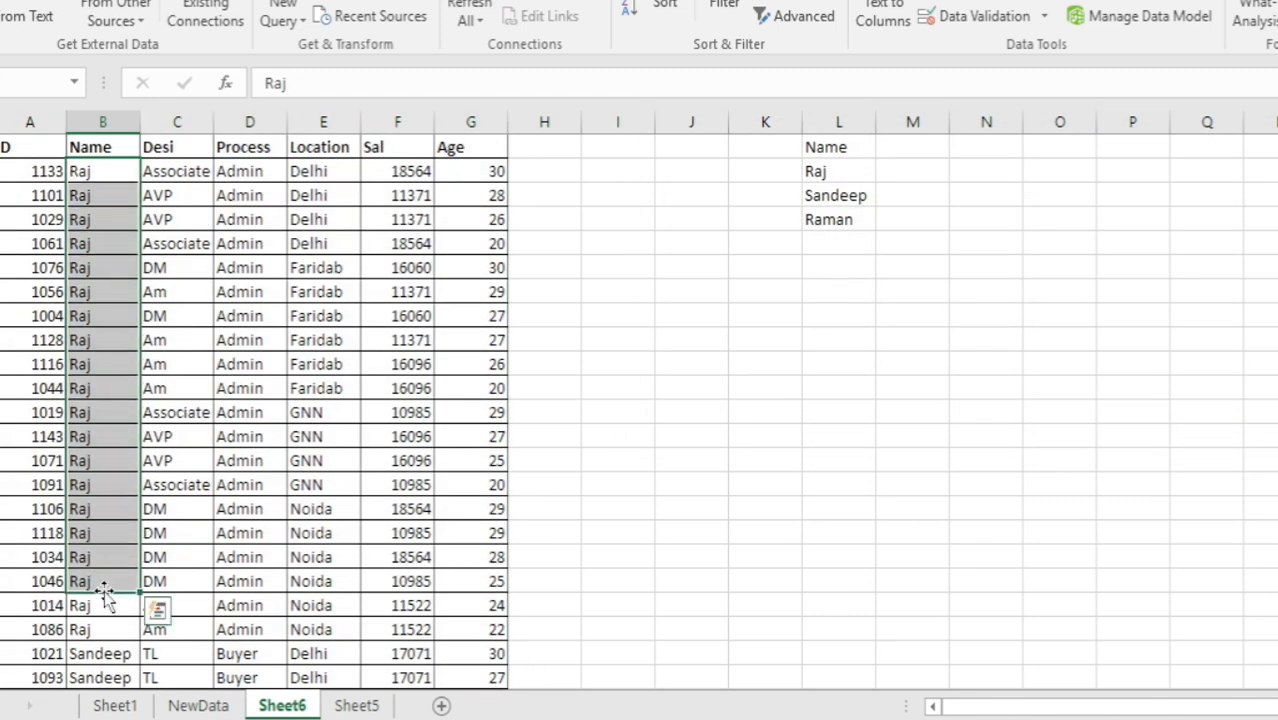
scroll(104, 590, "down", 5)
scroll(72, 627, "down", 5)
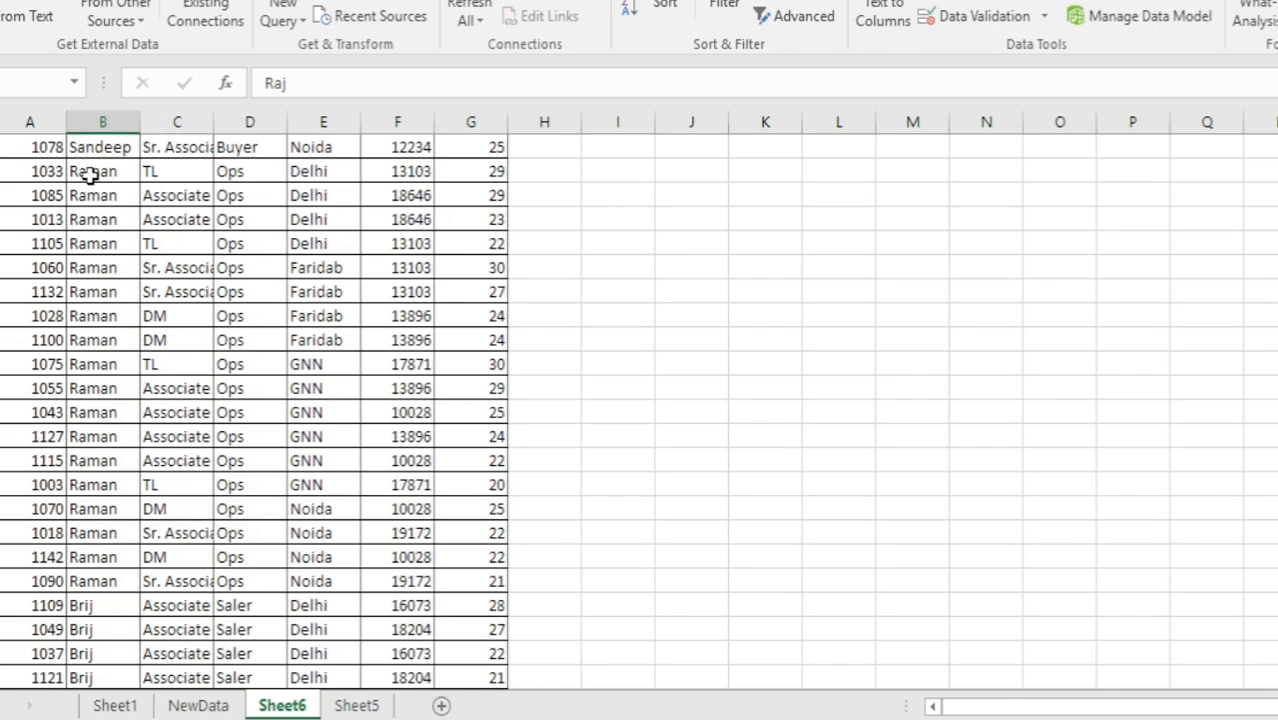
scroll(147, 574, "down", 20)
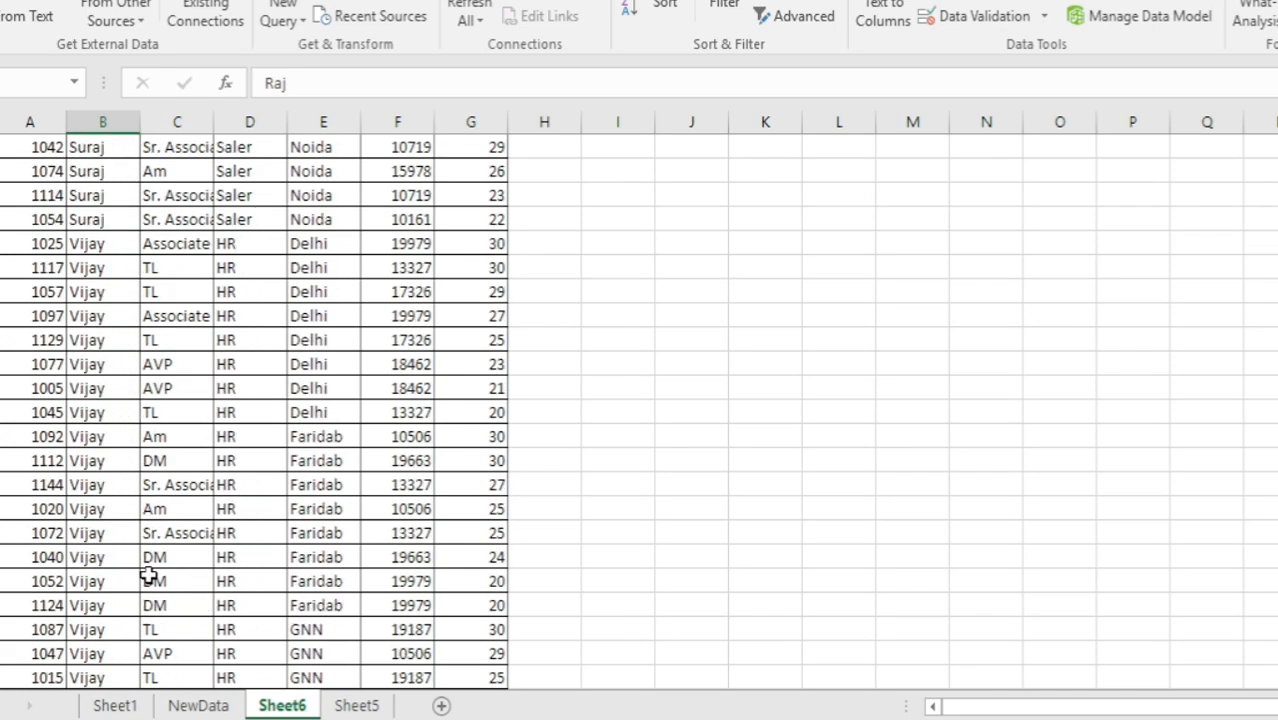
scroll(147, 574, "down", 12)
scroll(147, 574, "up", 20)
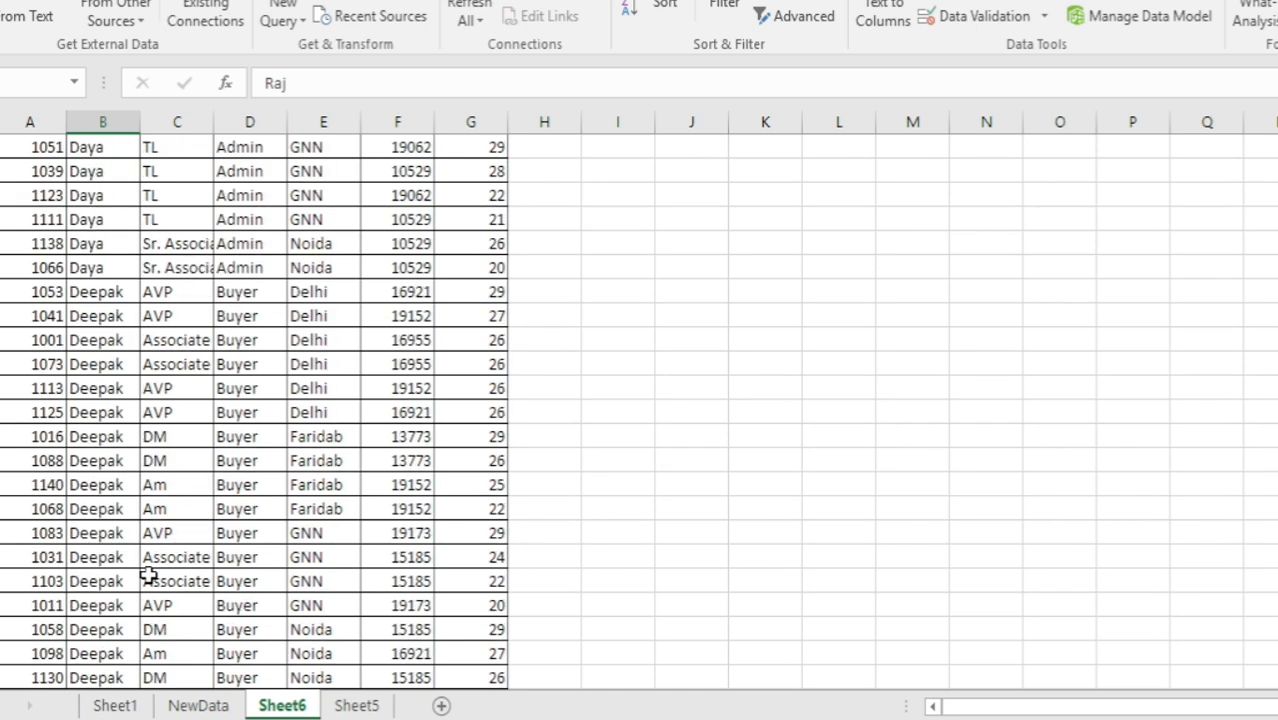
scroll(147, 577, "up", 20)
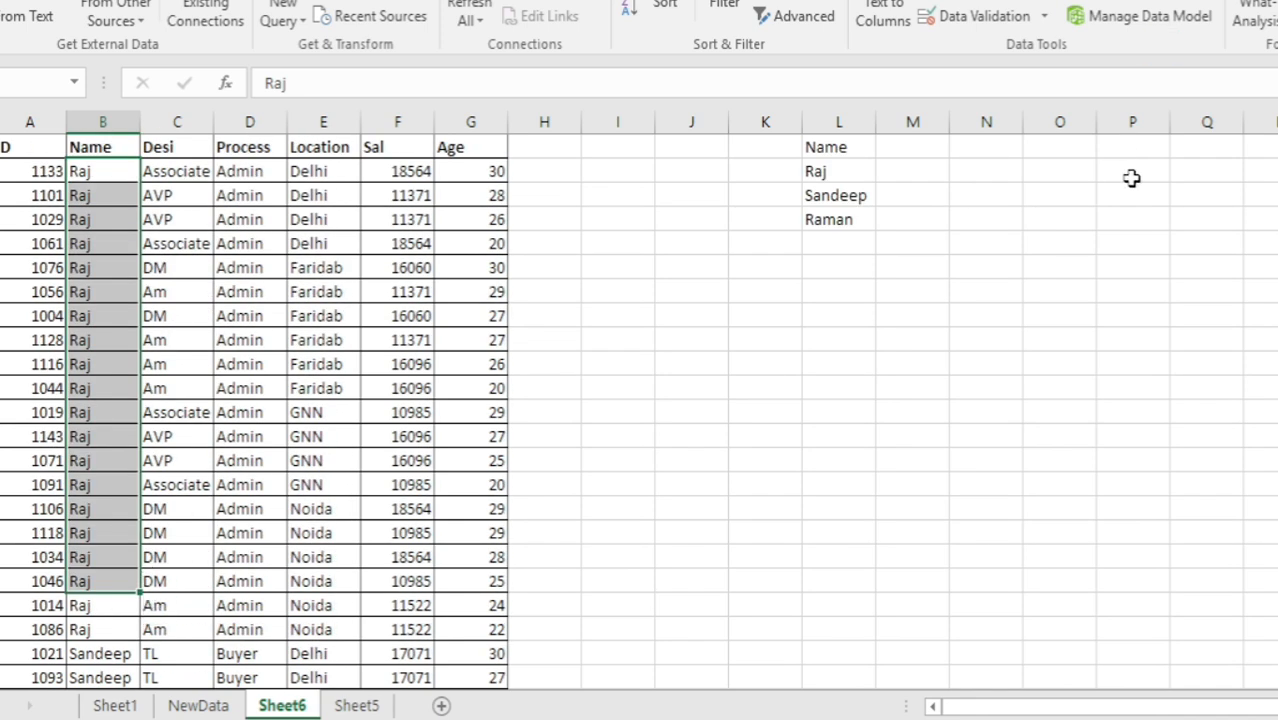
- Enter Jan in cell O1 and fill the month series down to O17
left_click(1070, 148)
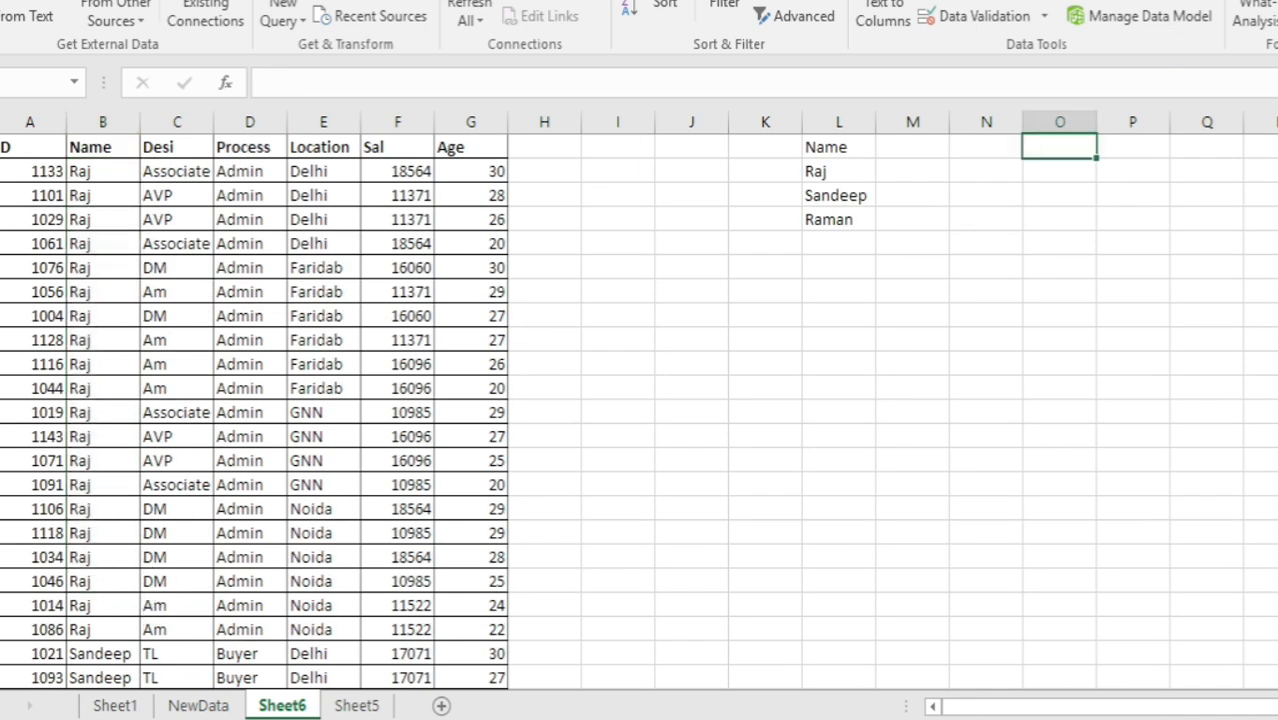
type("Jan")
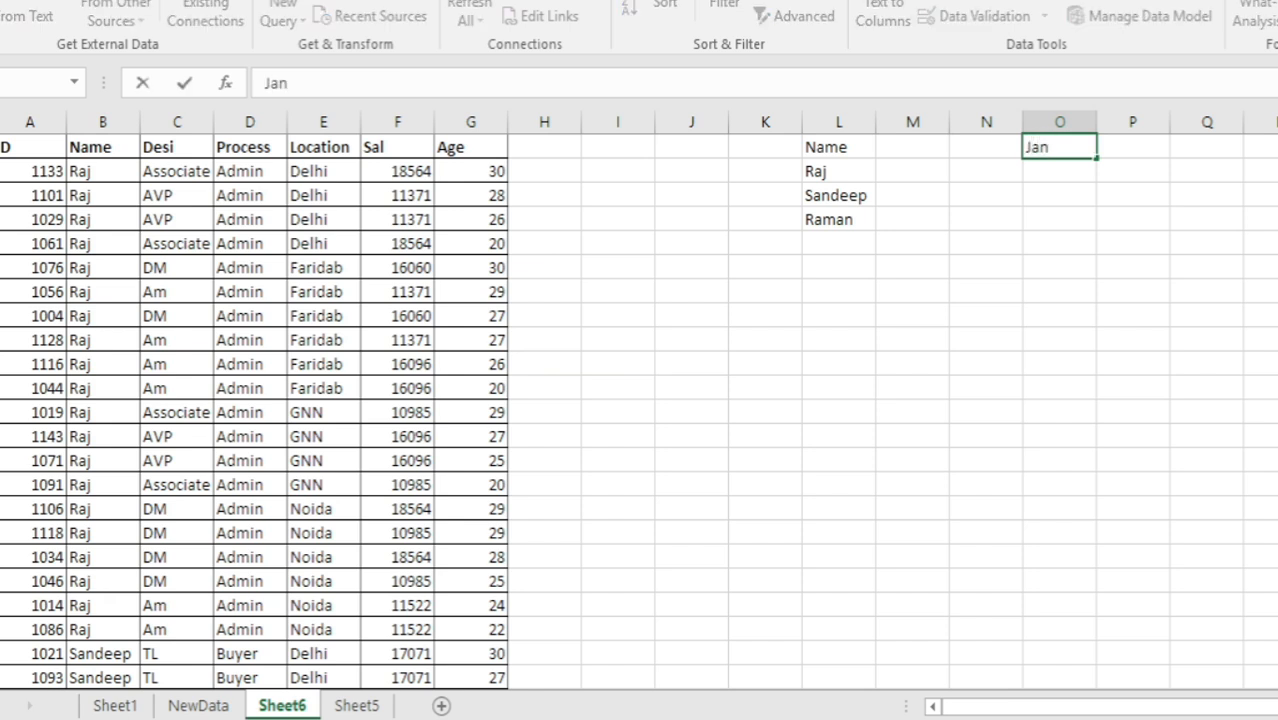
key("Return")
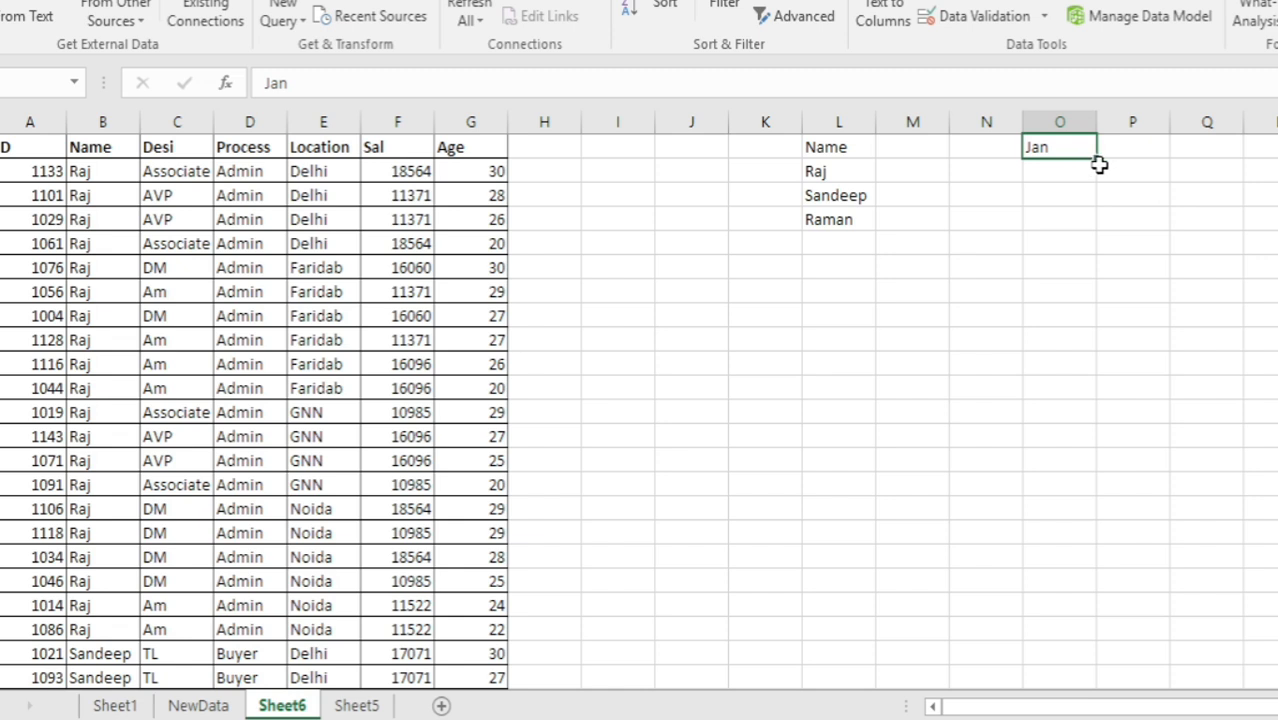
left_click_drag(1099, 159, 1130, 540)
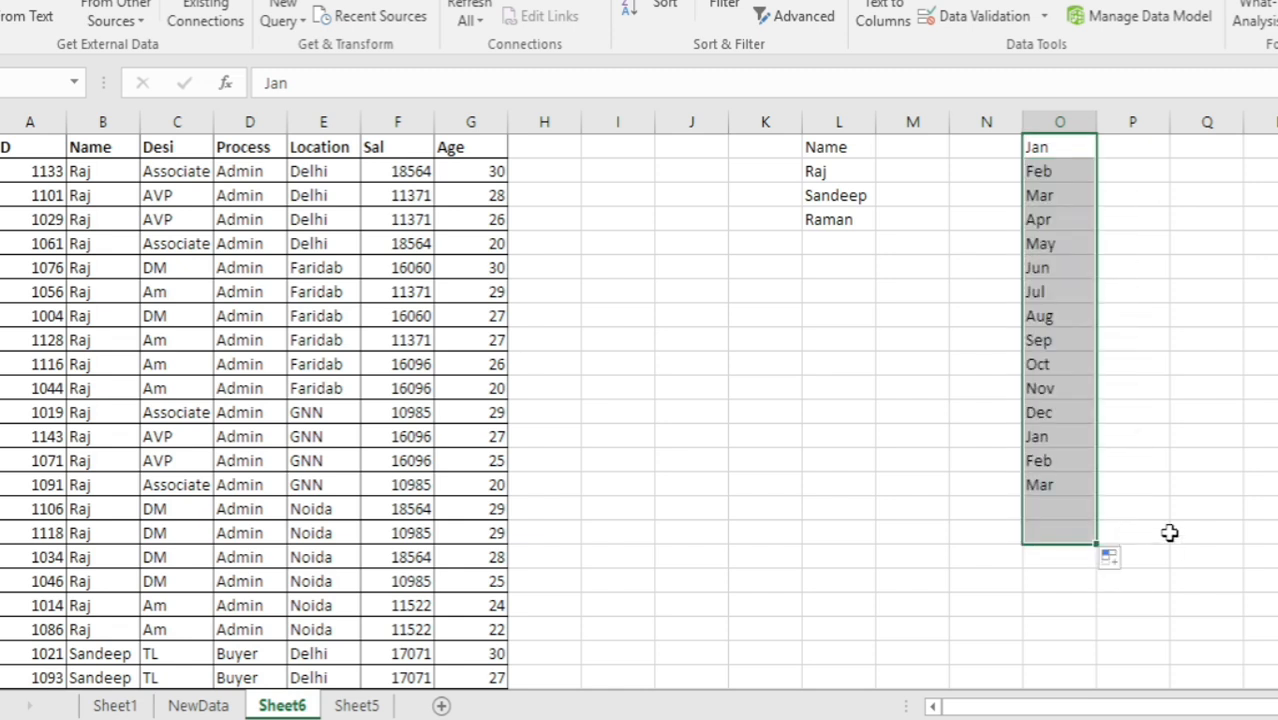
left_click_drag(1041, 150, 1054, 551)
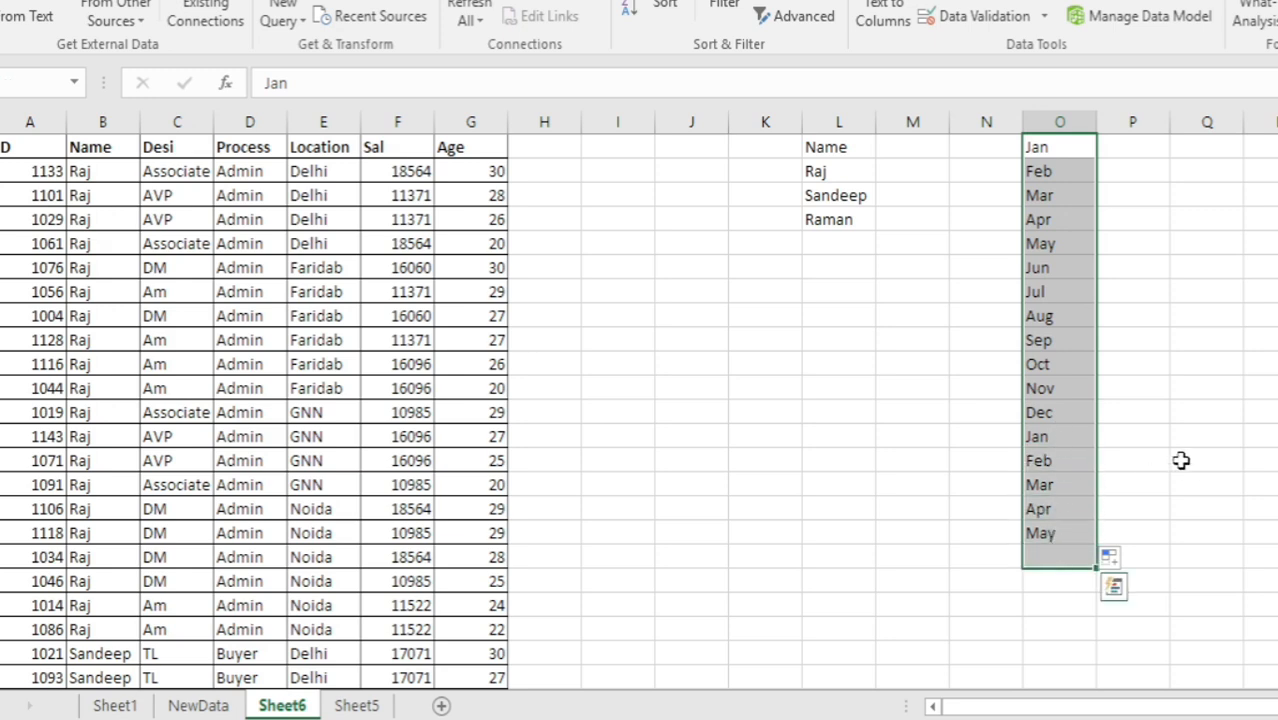
left_click(1197, 389)
- Open the custom lists for the whole table's Name sort order and examine the built-in weekday and month lists
left_click(269, 165)
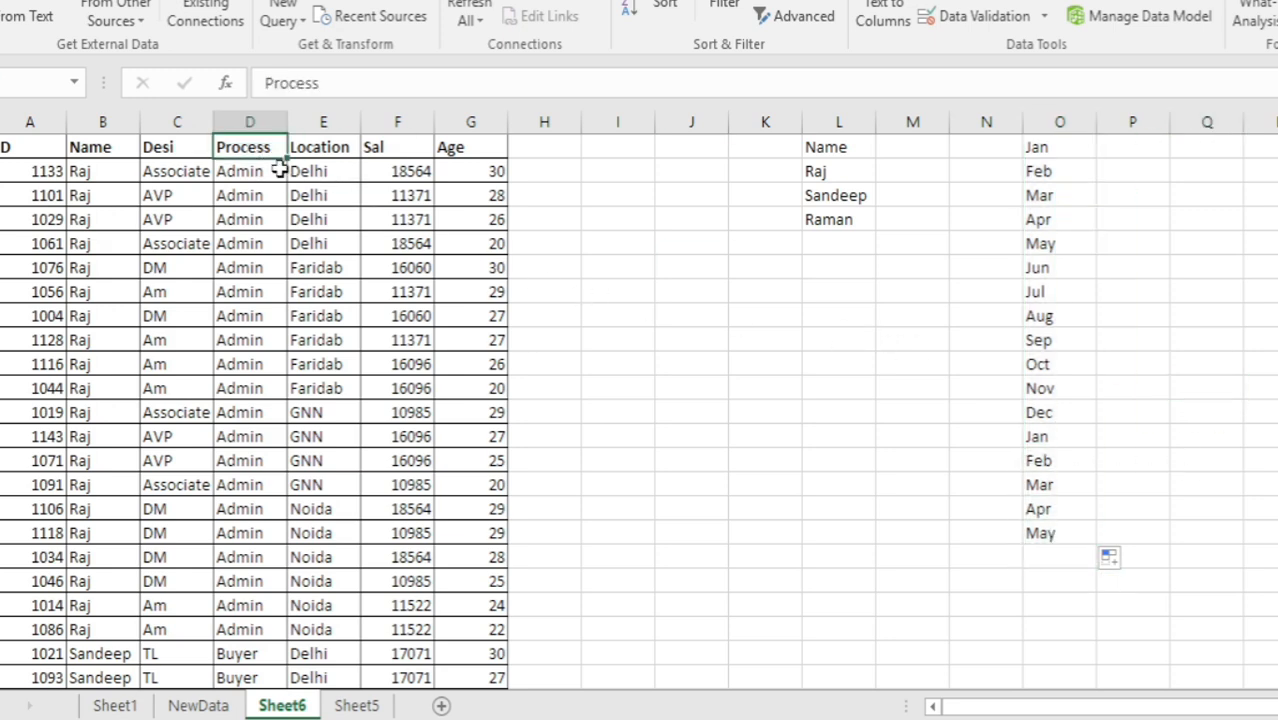
key("ctrl+a")
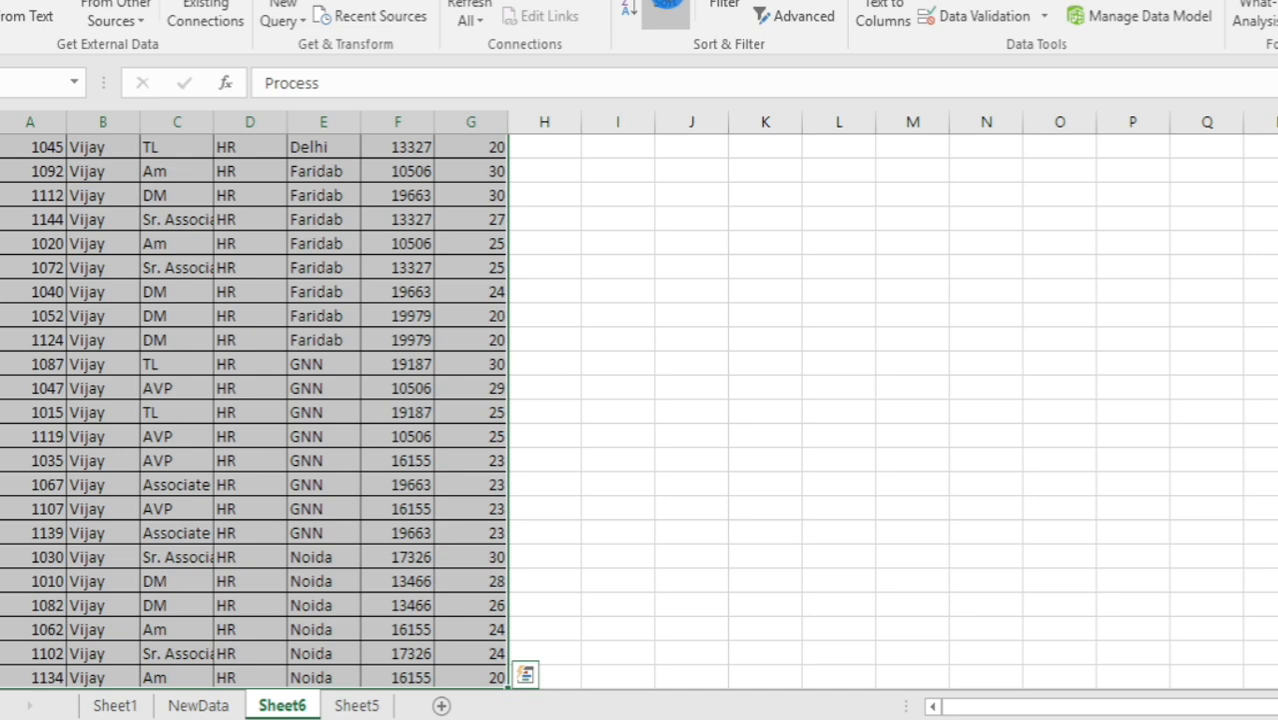
left_click(664, 4)
left_click(1270, 239)
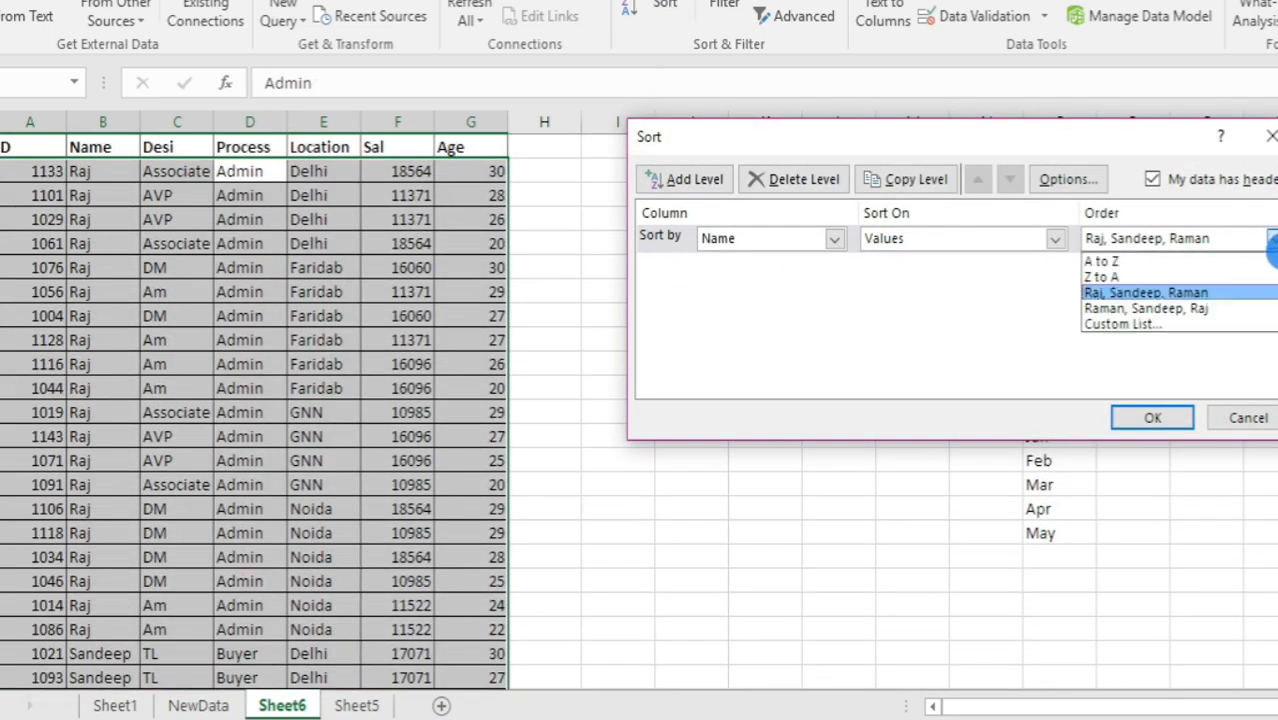
left_click(1166, 332)
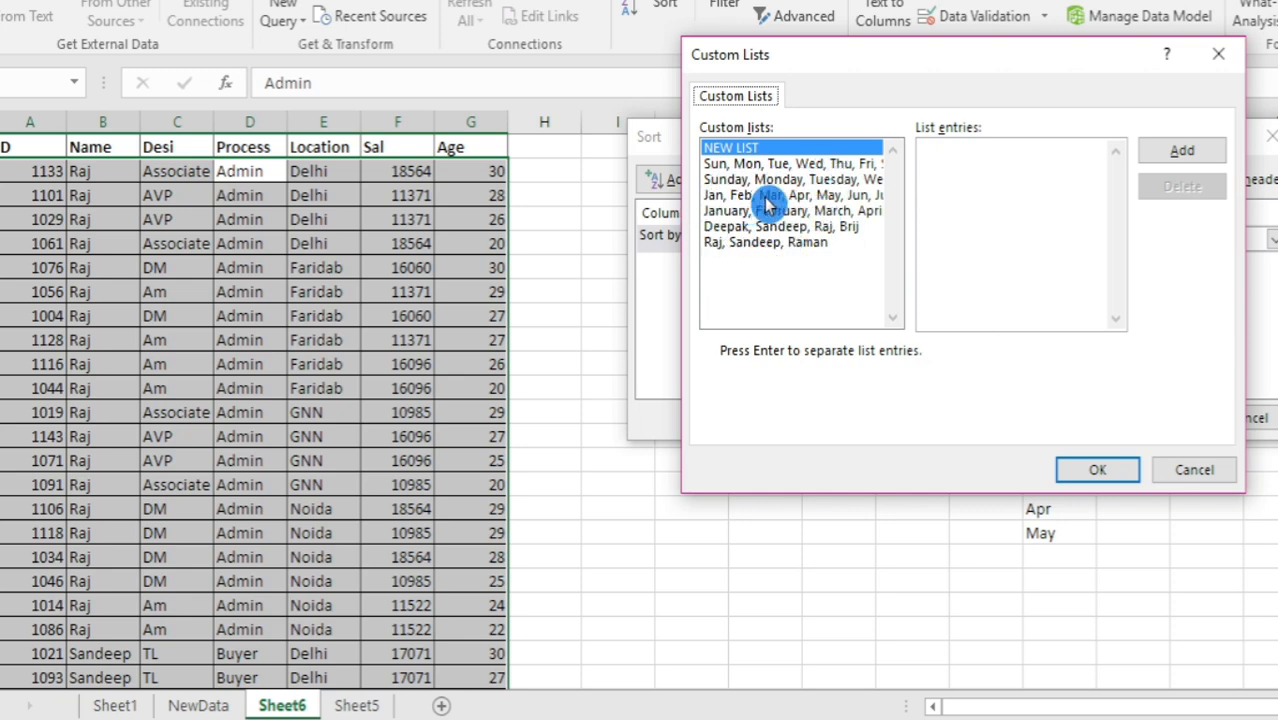
left_click(758, 167)
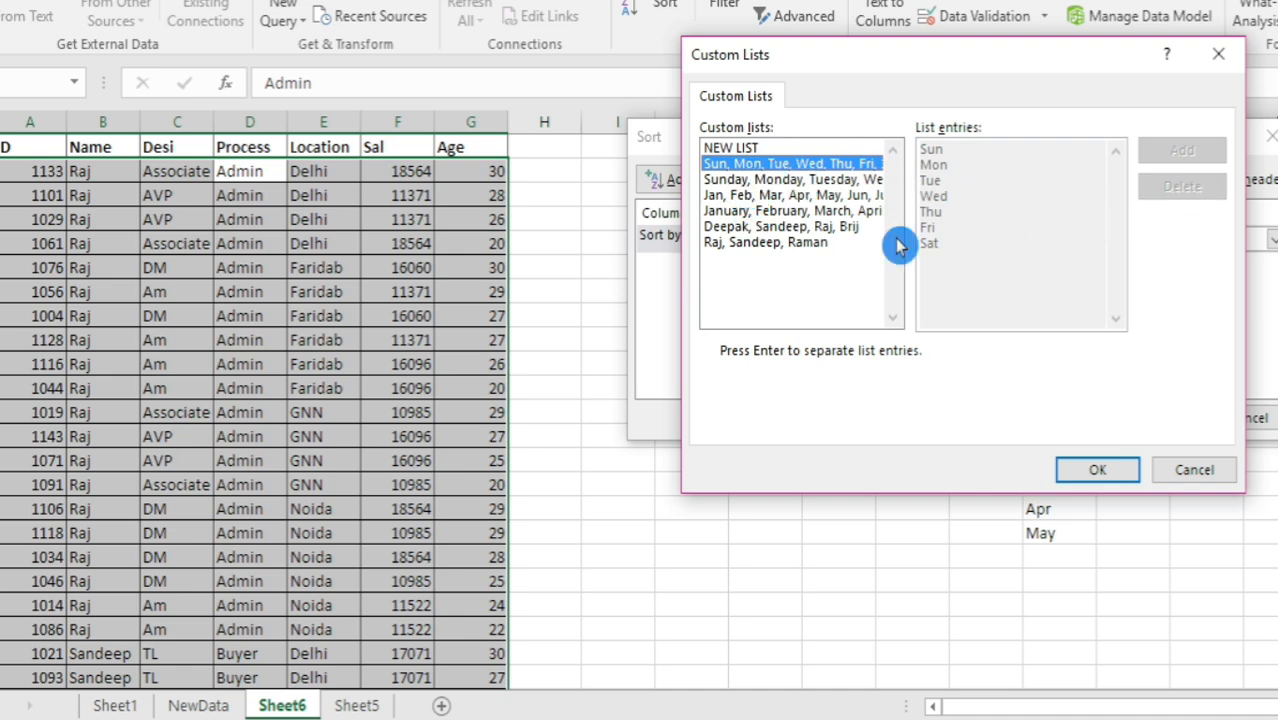
left_click(766, 182)
left_click(766, 195)
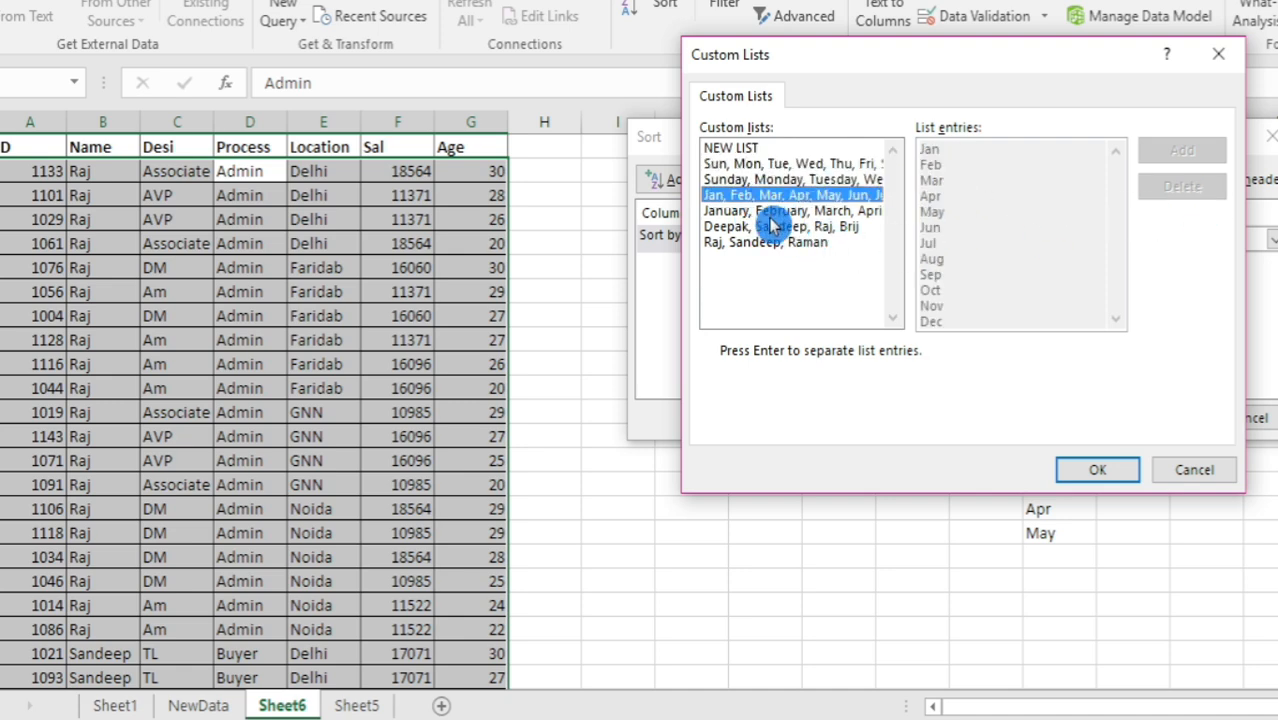
left_click(773, 212)
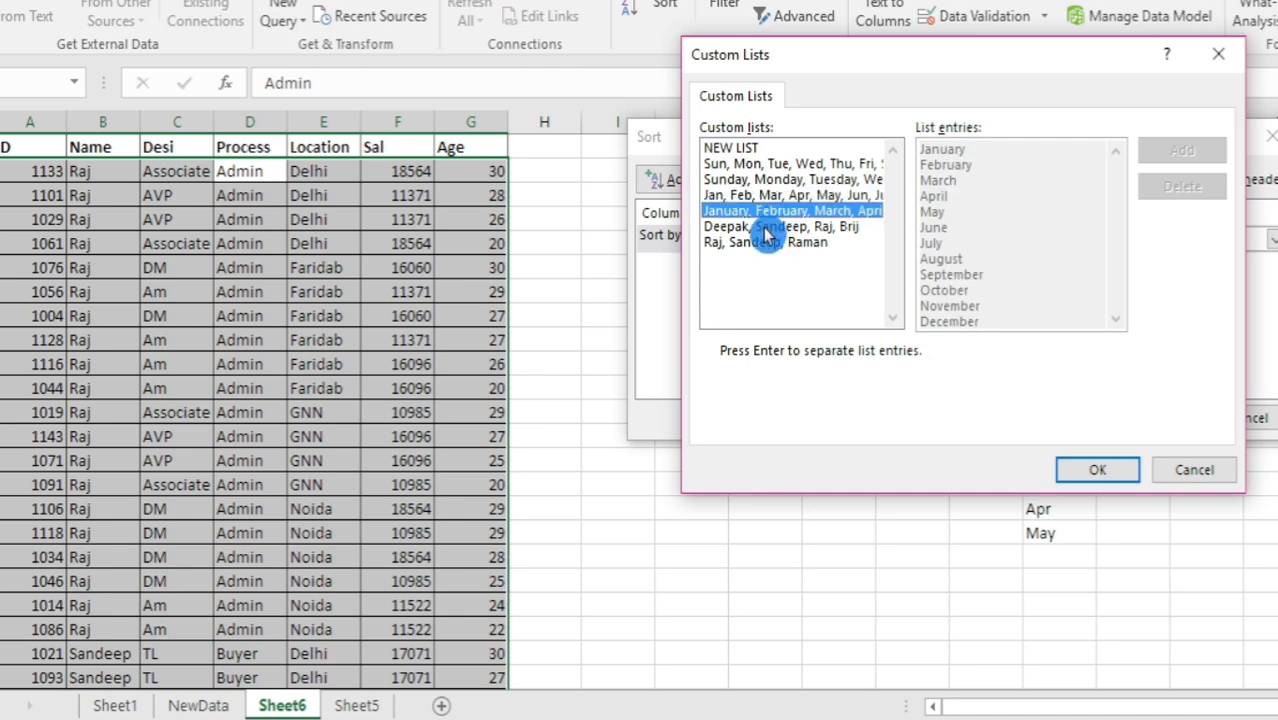
- Delete the older custom list of four employee first names
left_click(769, 228)
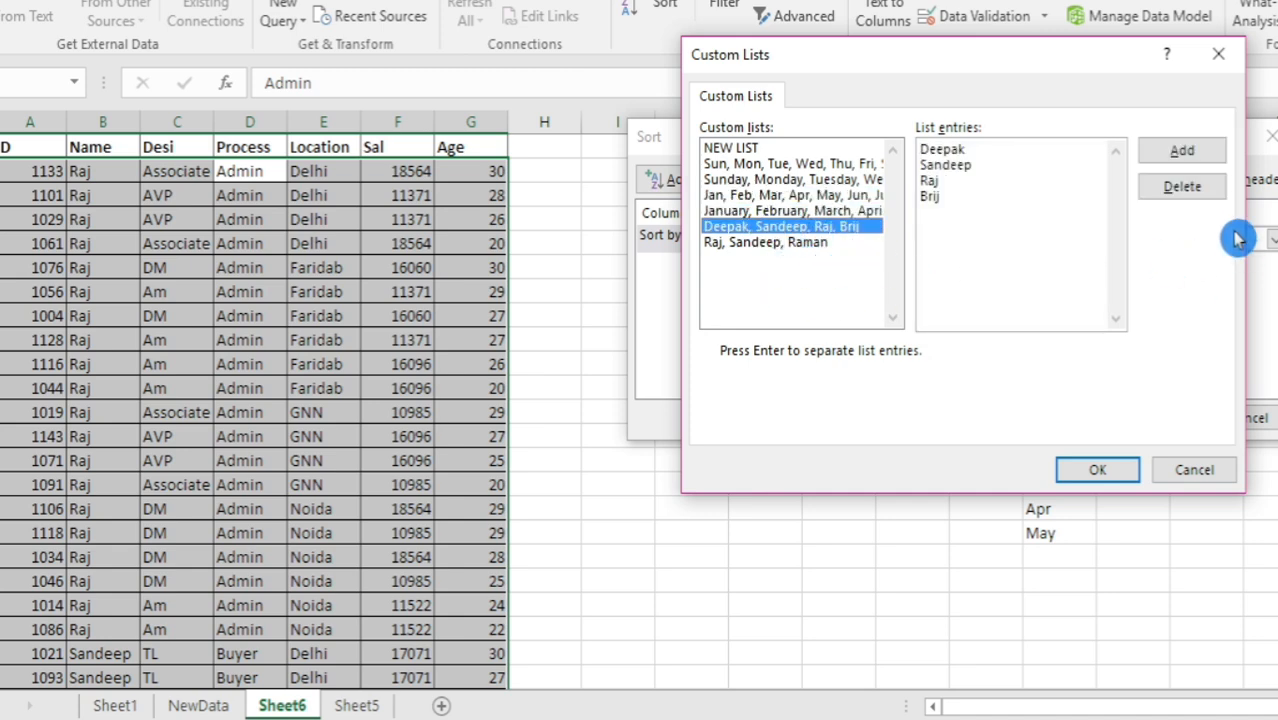
left_click(1188, 192)
left_click(717, 391)
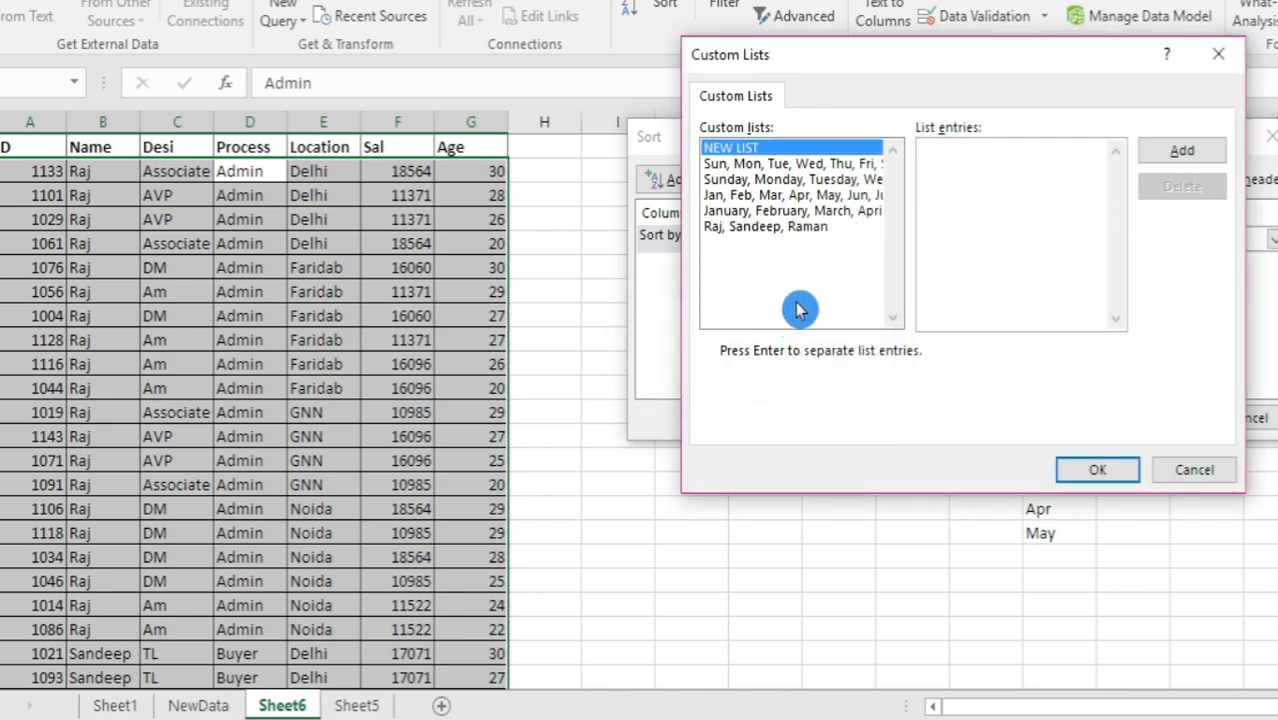
- Review the remaining built-in lists, cancel the Custom Lists dialog, and reapply the Name sort with the three-name custom order
left_click(833, 210)
left_click(828, 195)
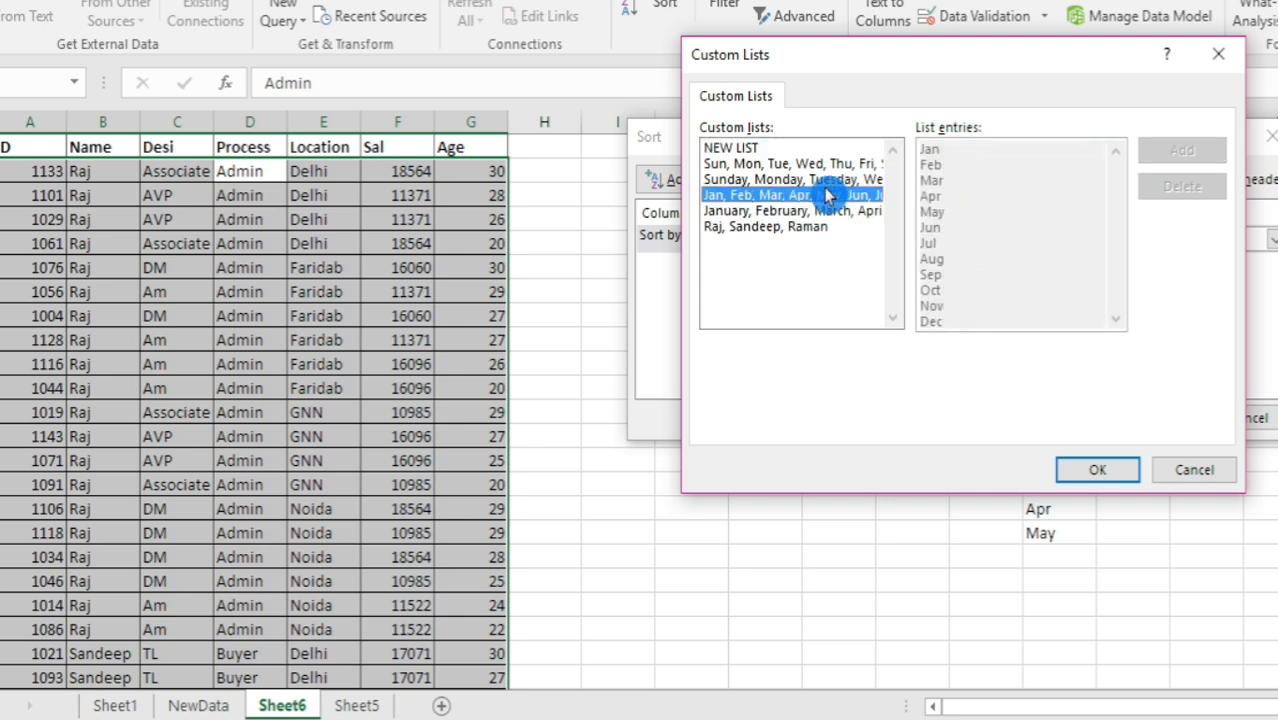
left_click(823, 179)
left_click(822, 166)
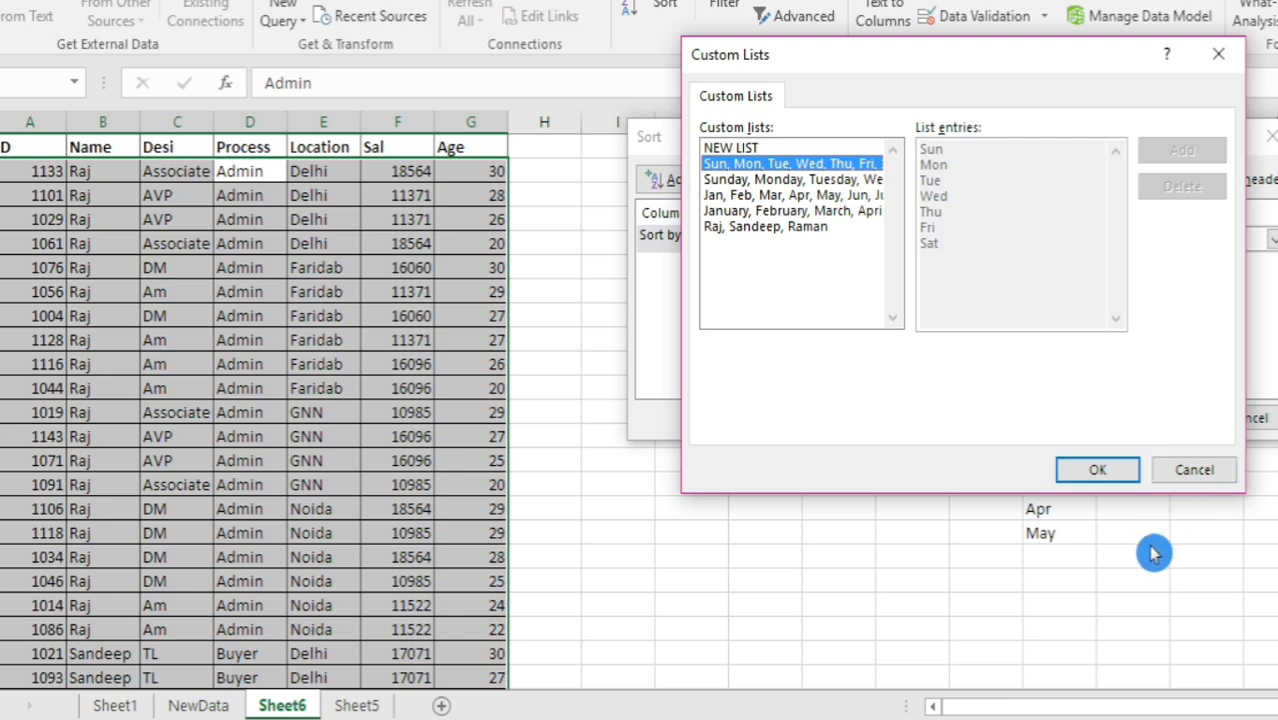
left_click(1203, 471)
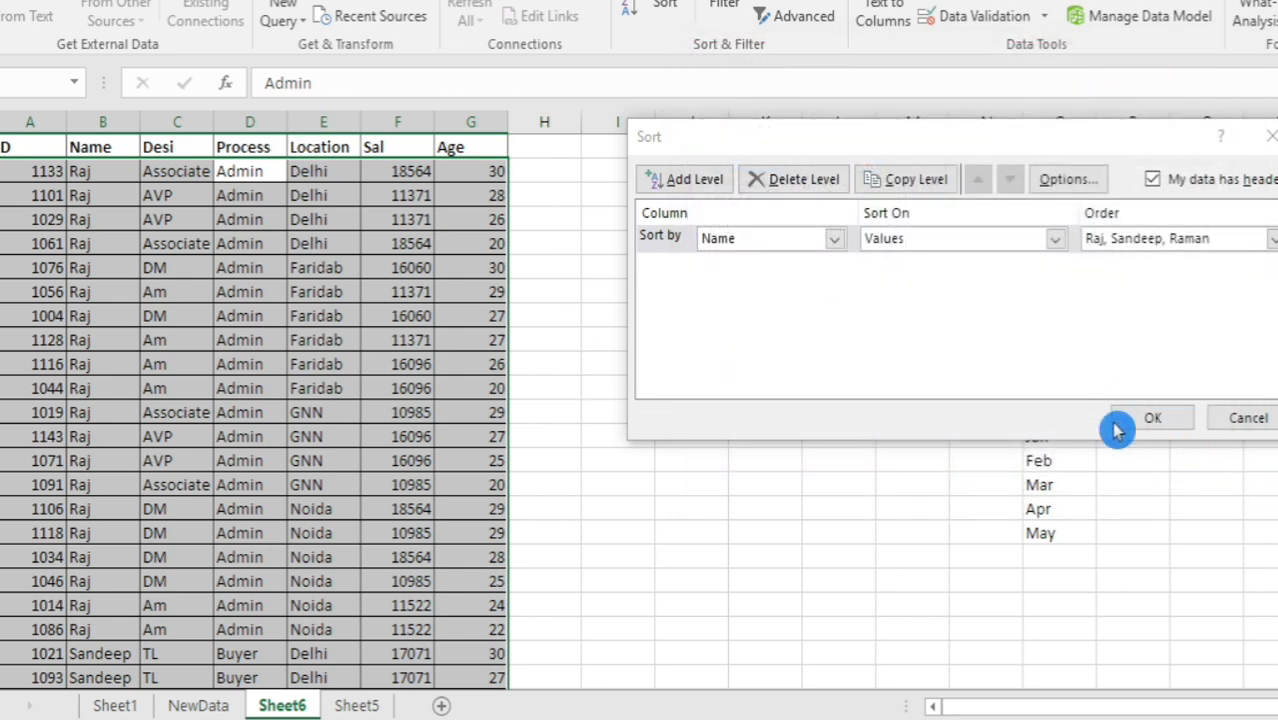
left_click(1160, 419)
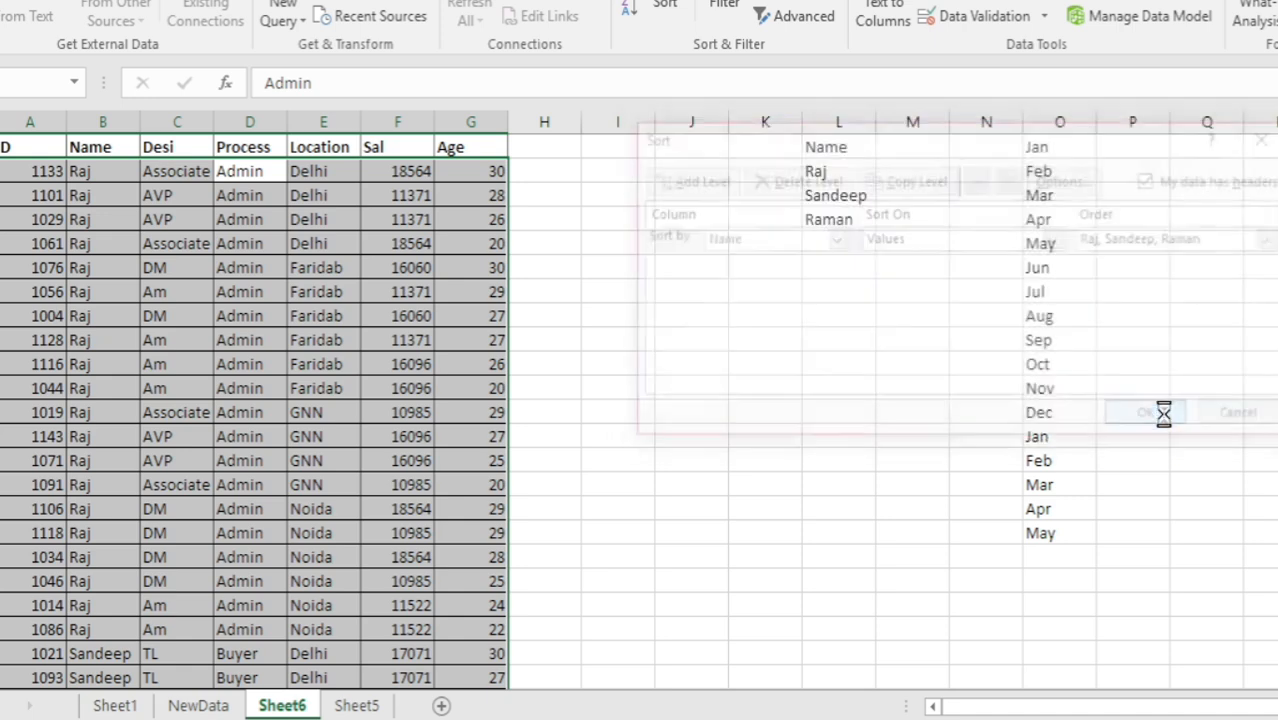
left_click(912, 436)
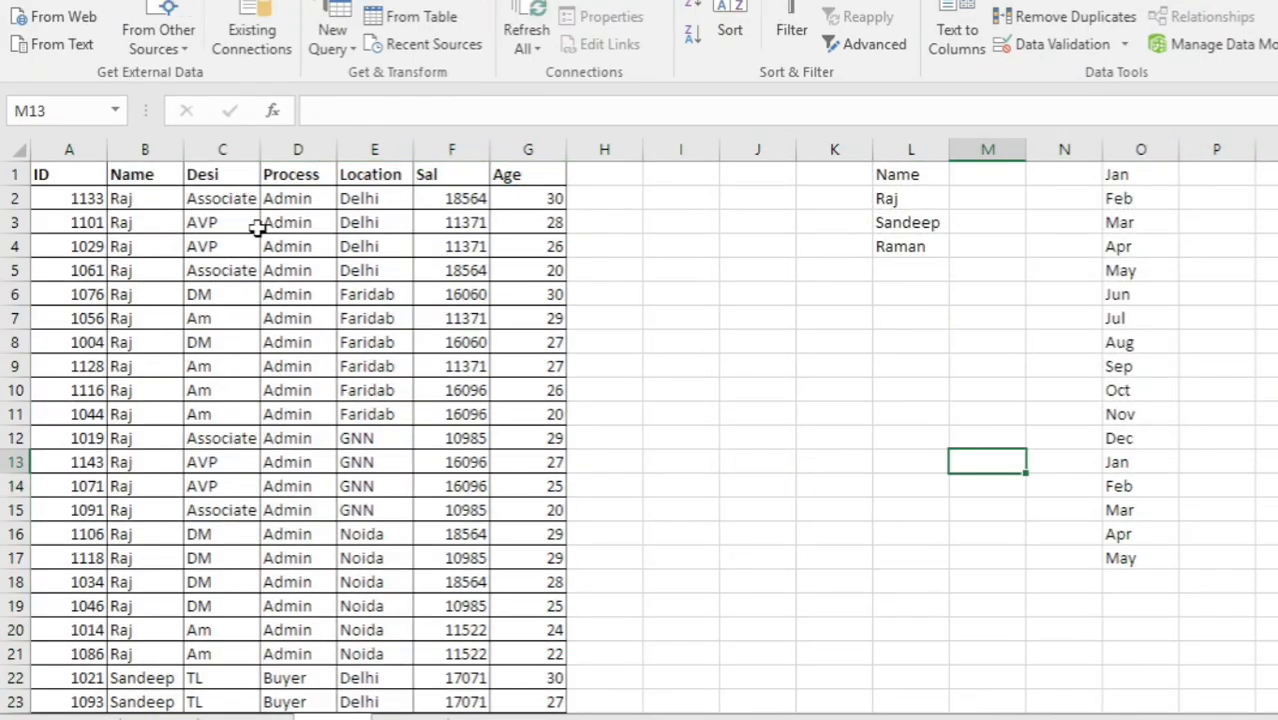
left_click_drag(227, 303, 228, 582)
left_click(360, 368)
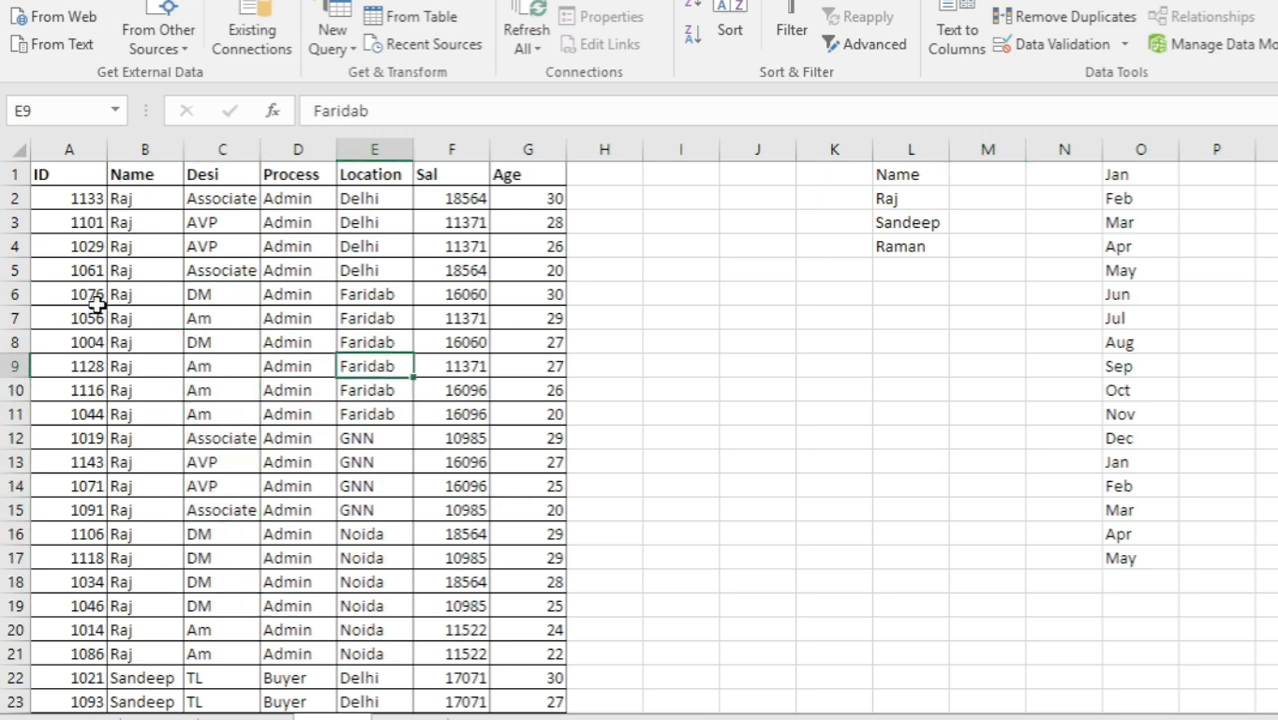
- Fill the cell ranges A8:G12 and A31:G34 of the employee table with blue
left_click_drag(94, 336, 540, 437)
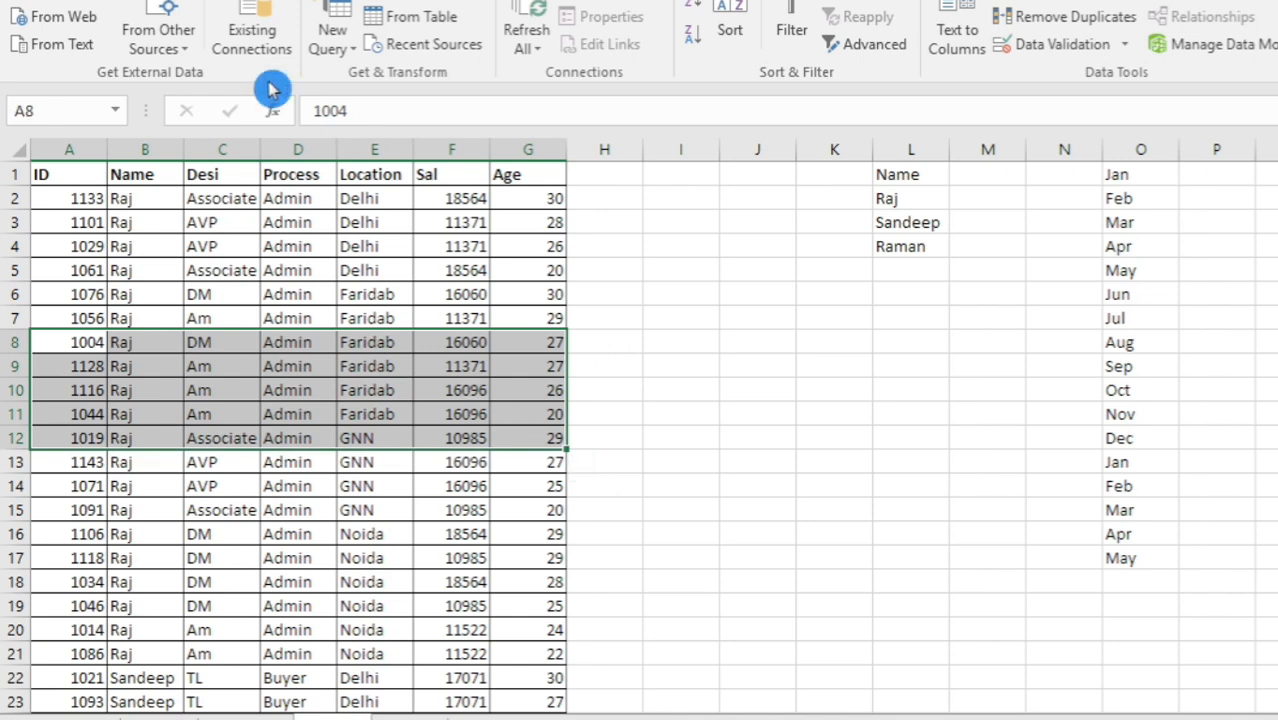
left_click(95, 0)
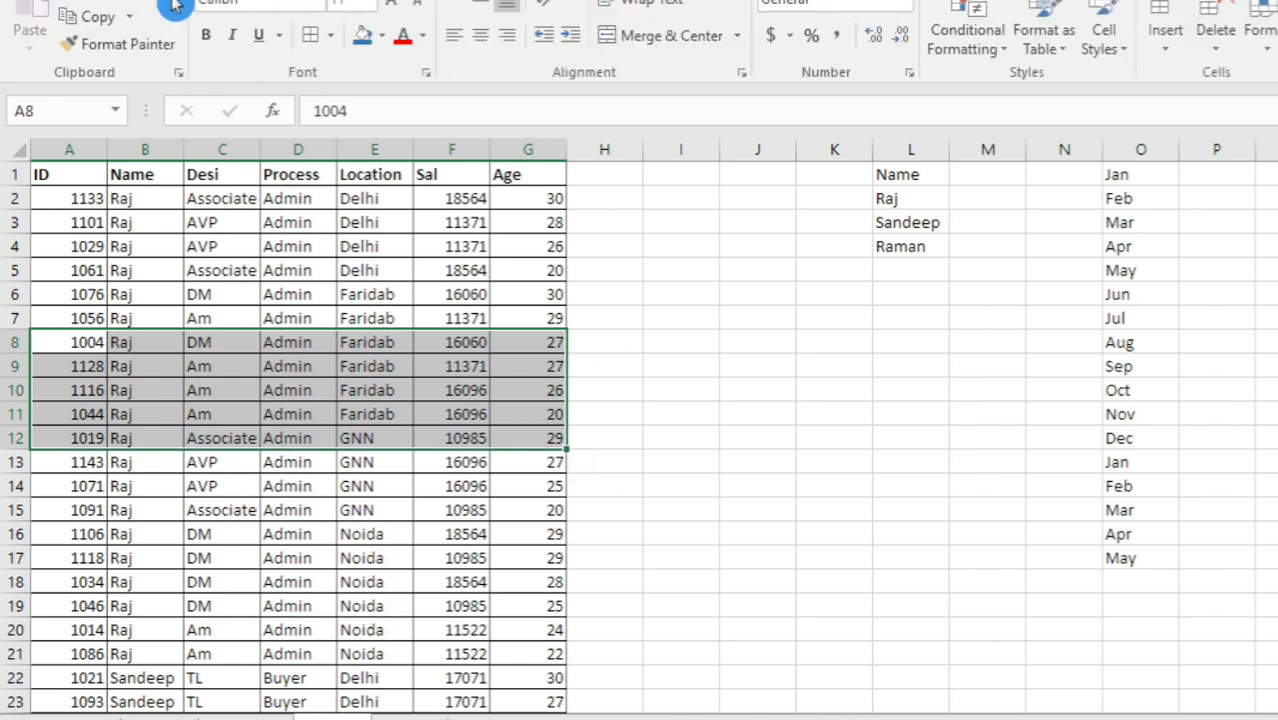
left_click(363, 35)
left_click(196, 588)
scroll(192, 594, "down", 5)
mouse_move(90, 534)
left_mouse_down()
mouse_move(436, 559)
mouse_move(534, 579)
mouse_move(540, 605)
left_mouse_up()
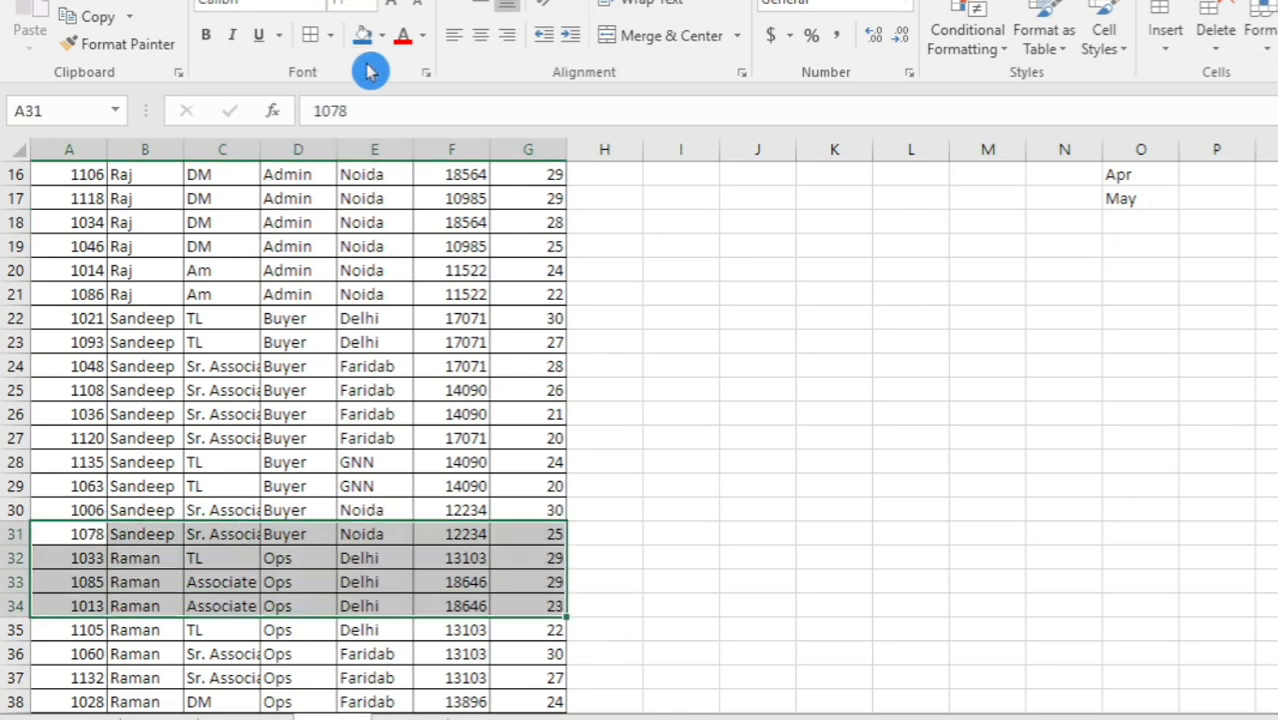
left_click(365, 36)
- Fill A17:G20, the block of table rows ending at row 66, and A98:G101 with yellow
scroll(297, 500, "down", 4)
scroll(297, 534, "up", 5)
left_click_drag(90, 270, 499, 340)
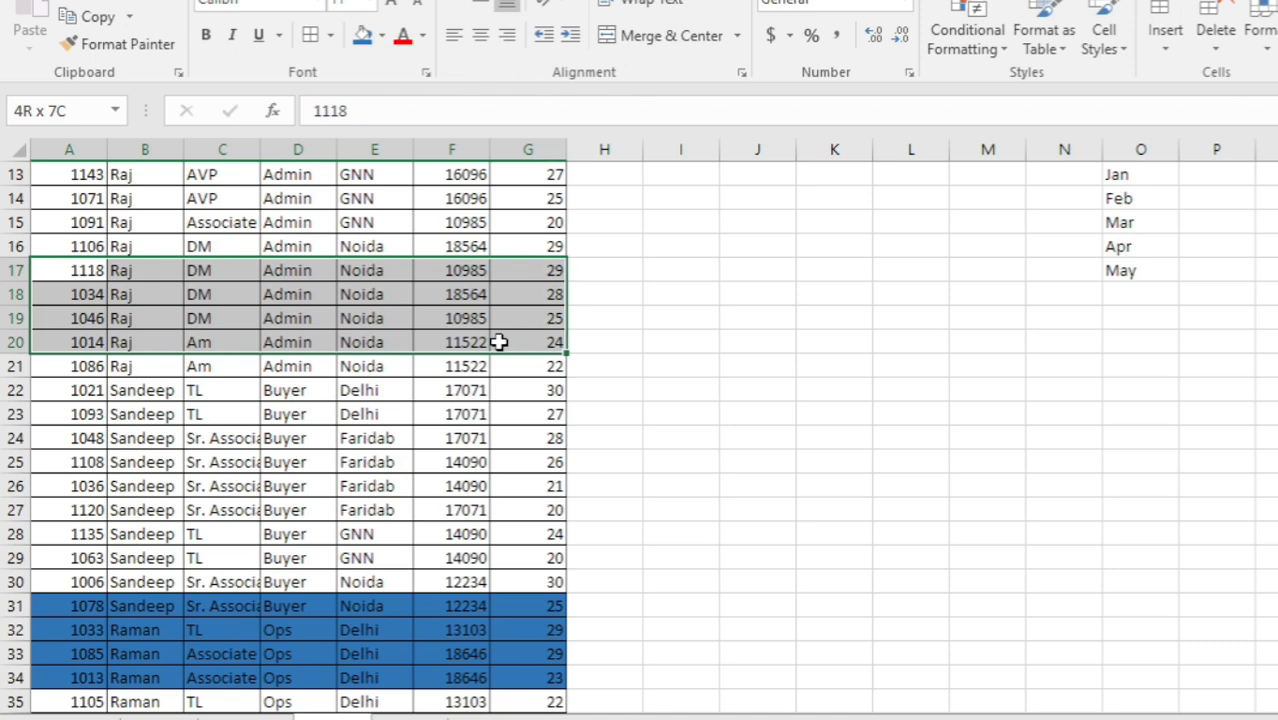
left_click(382, 36)
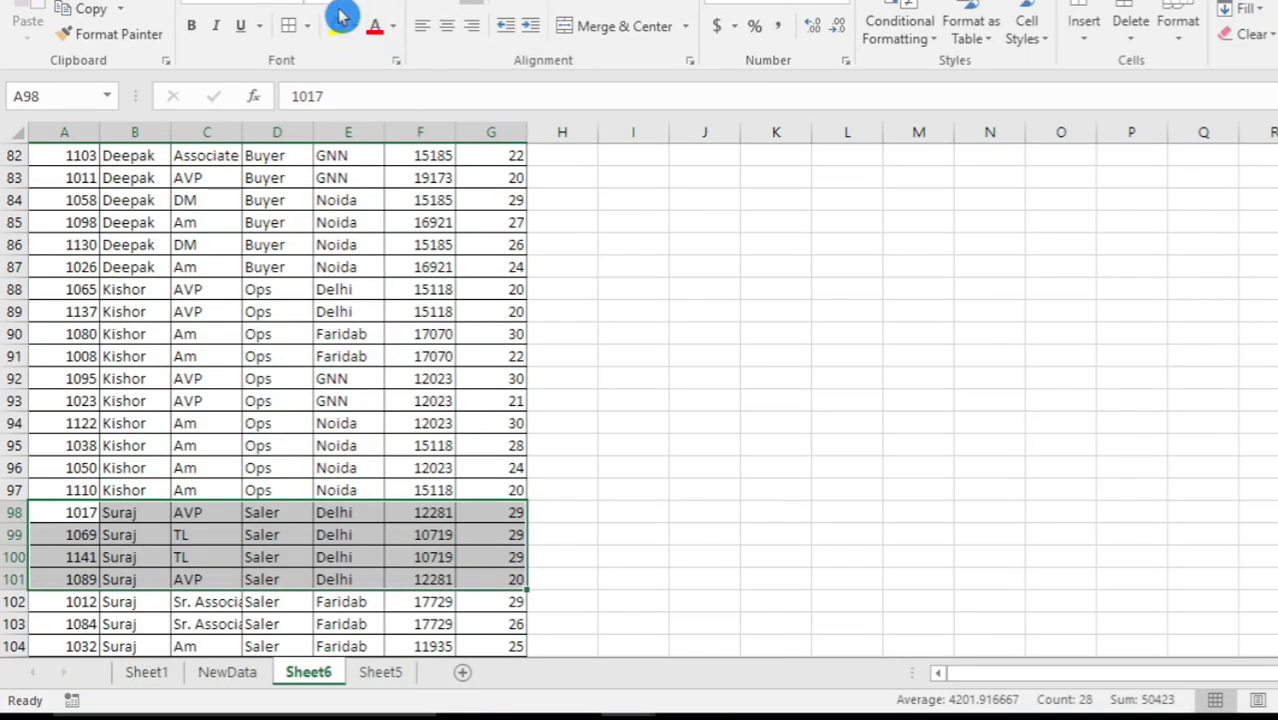
left_click(364, 35)
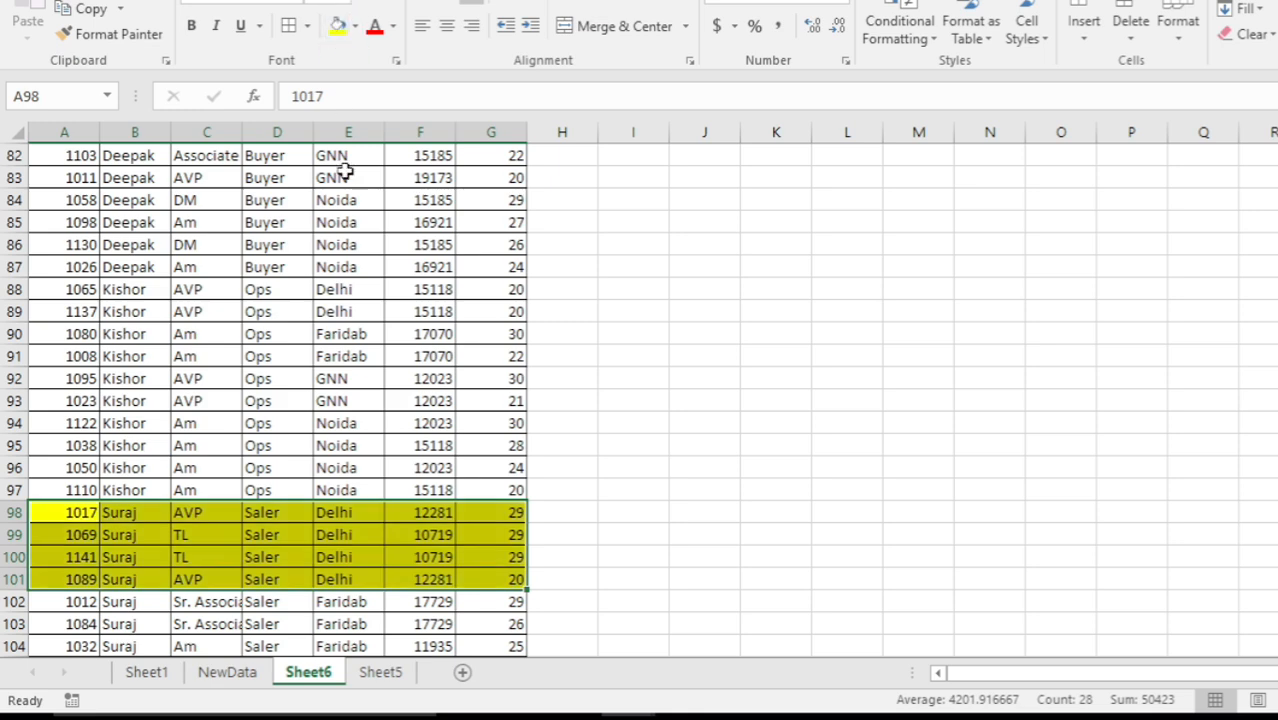
- Fill the cells A76:G77 with the same blue as the other blue rows
scroll(233, 379, "up", 6)
left_click_drag(90, 424, 488, 443)
left_click(355, 26)
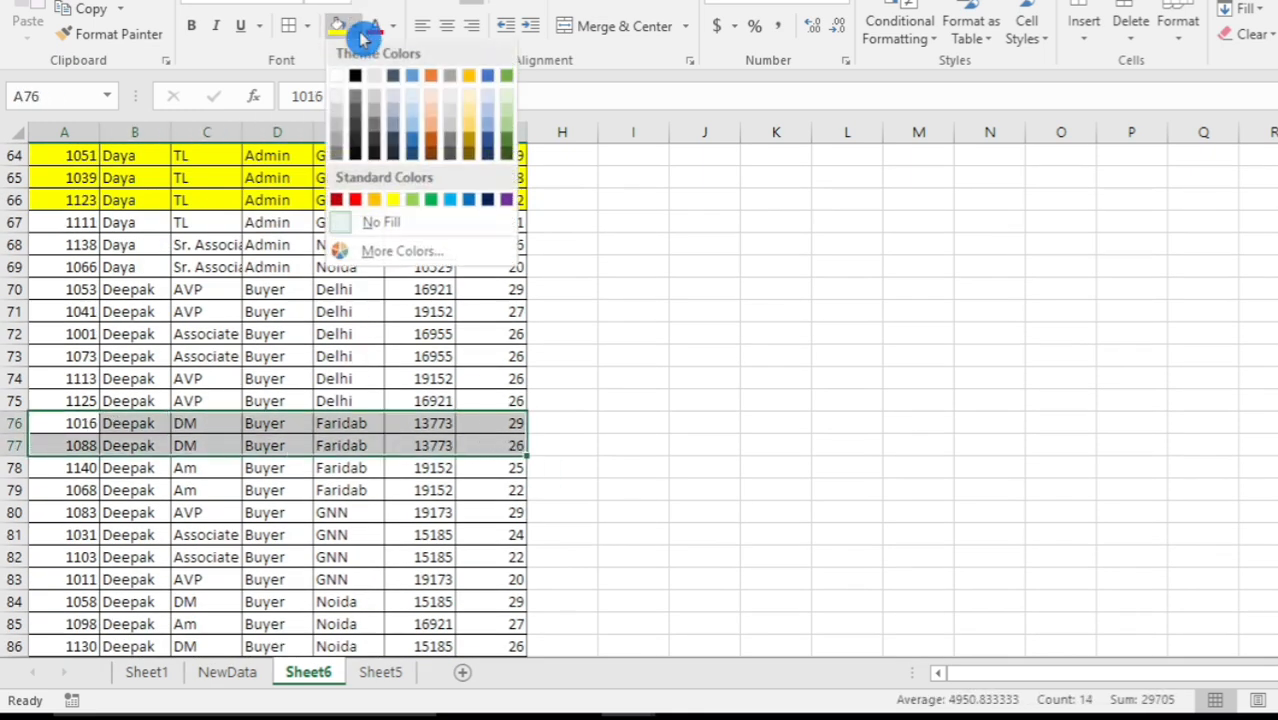
left_click(415, 147)
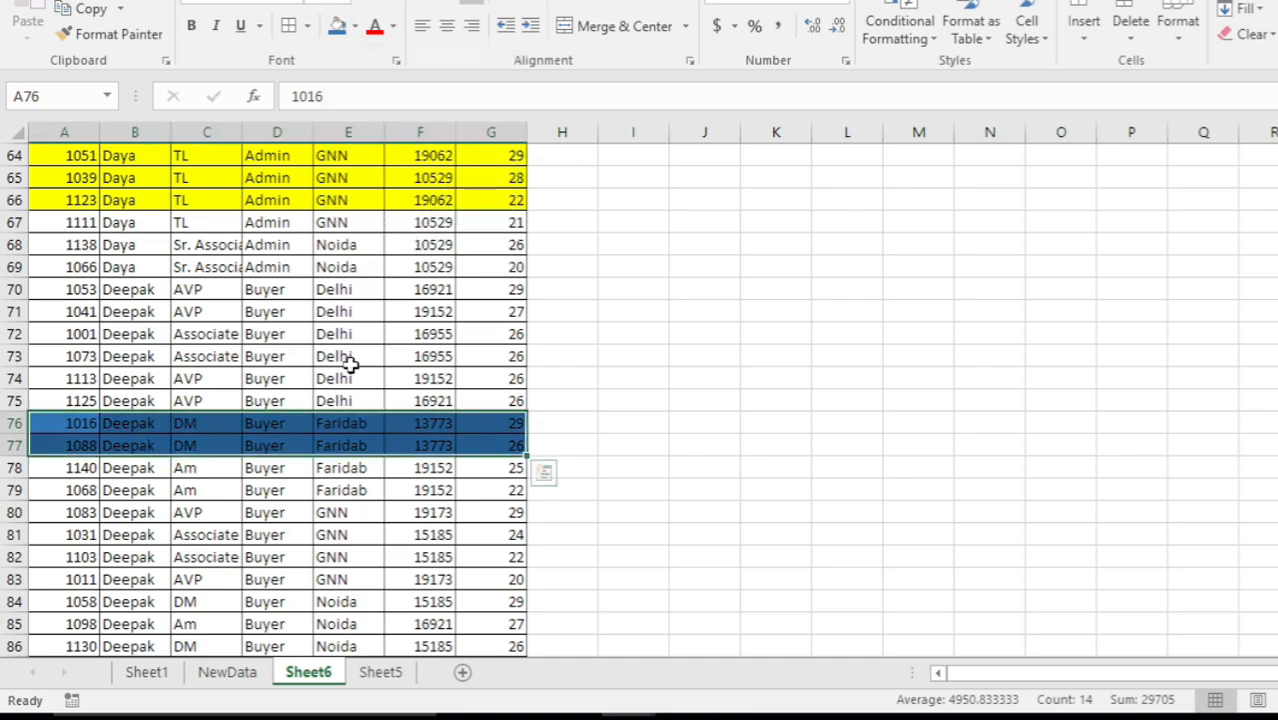
left_click(345, 357)
- Select the whole employee table with its headers and open a custom sort on the Name column
scroll(350, 360, "up", 20)
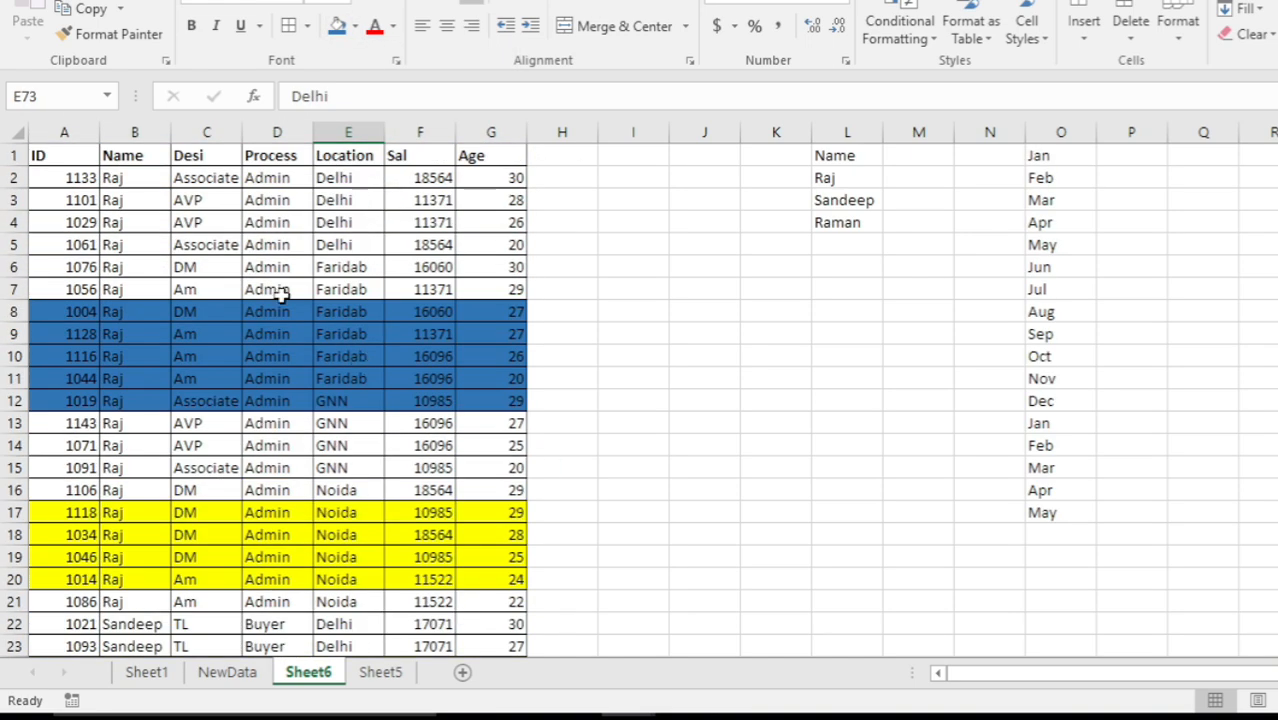
left_click(281, 264)
scroll(416, 590, "down", 6)
scroll(413, 598, "up", 6)
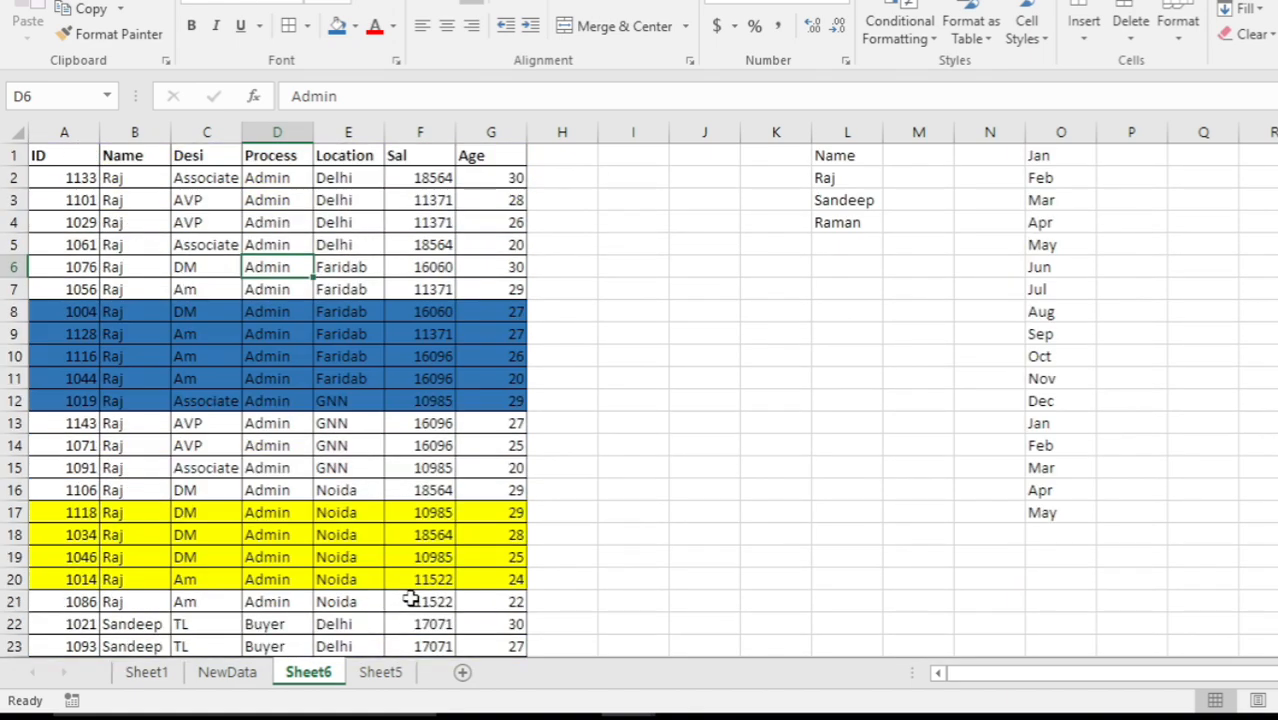
left_click(33, 158)
key("ctrl+shift+Right")
key("ctrl+shift+Down")
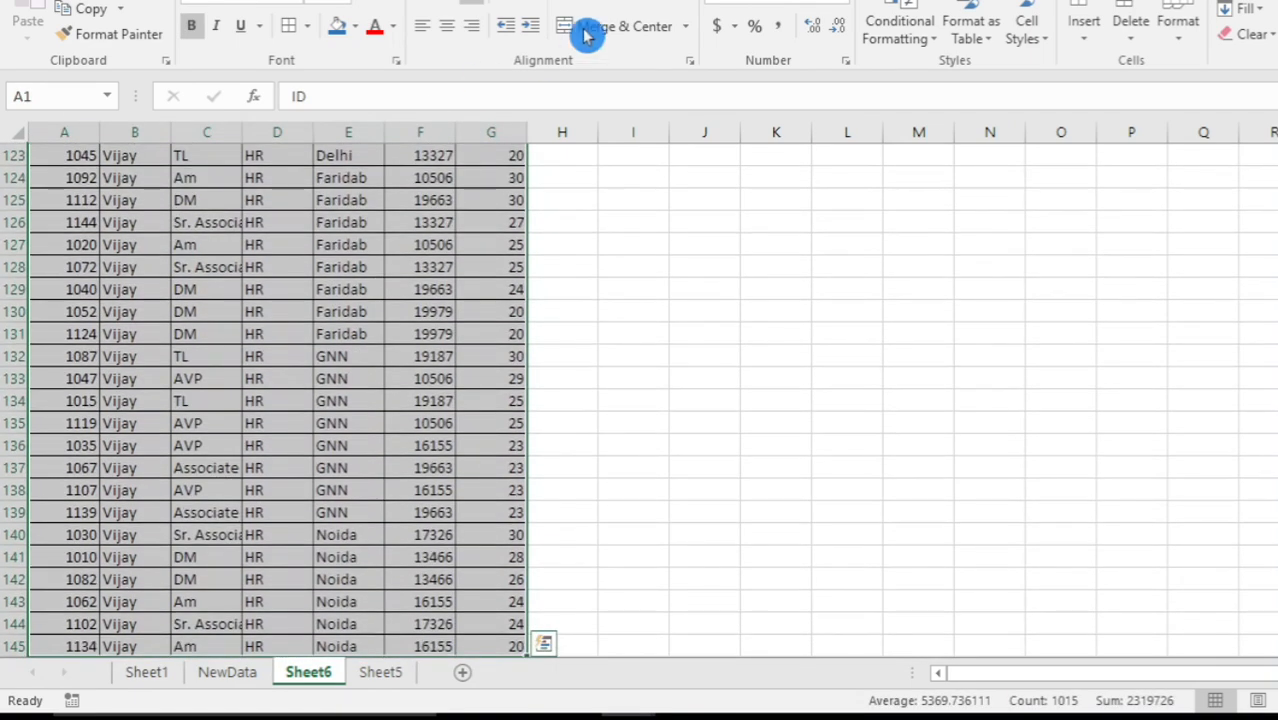
left_click(364, 1)
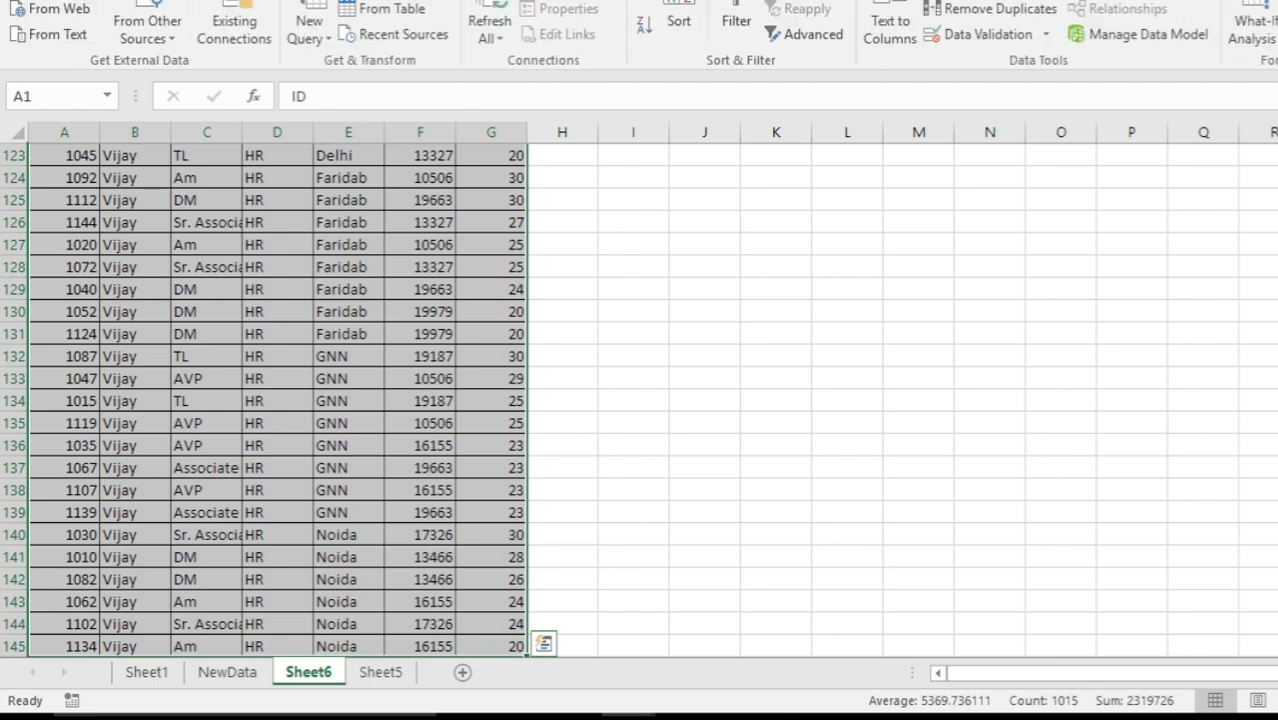
left_click(682, 24)
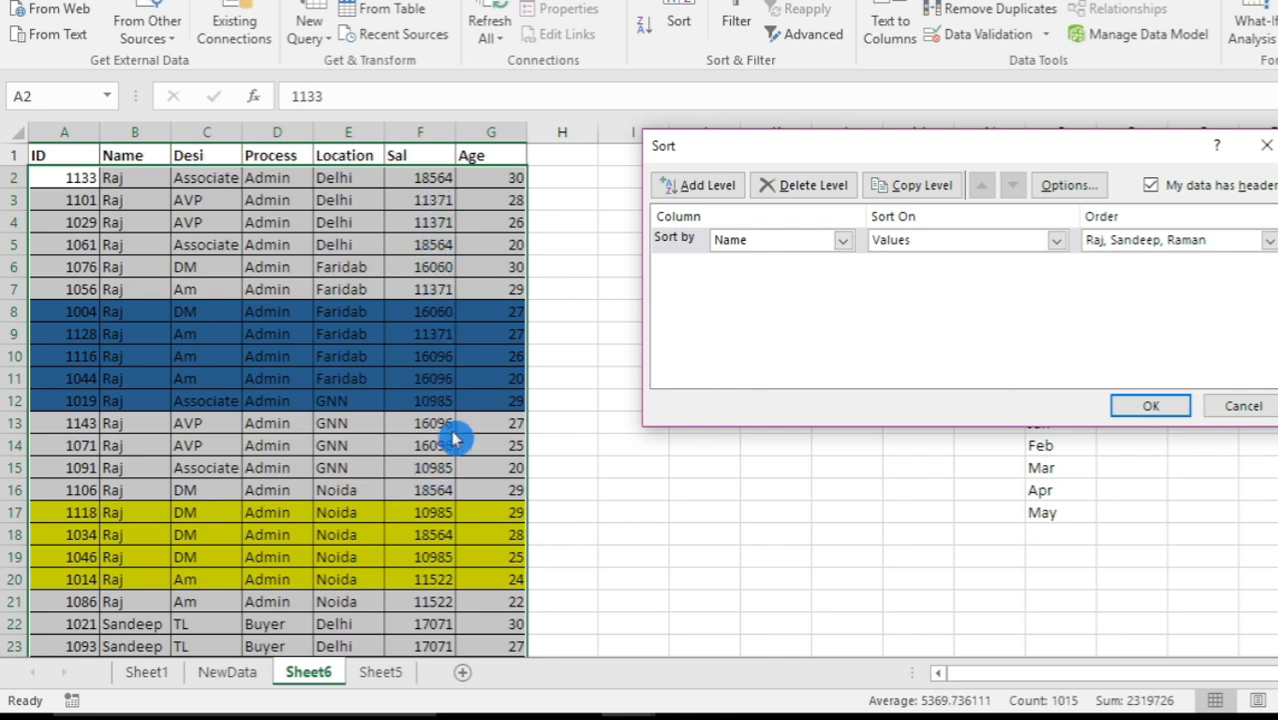
left_click(844, 244)
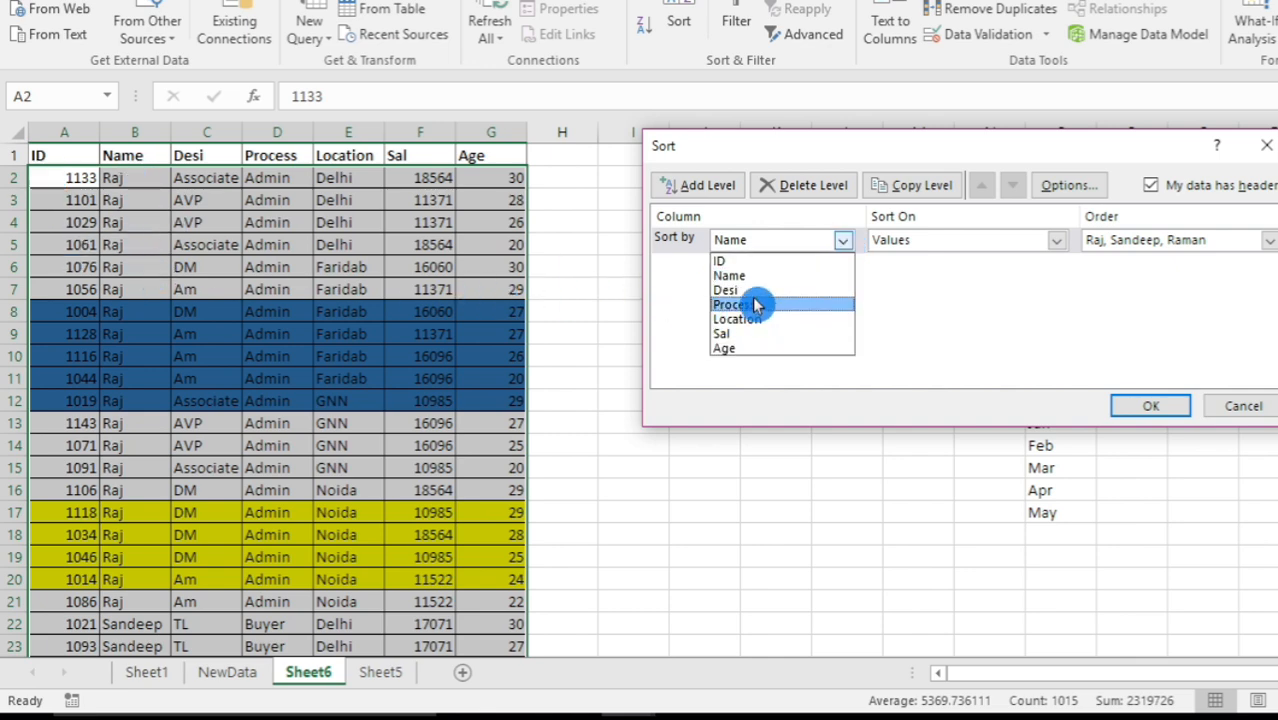
left_click(730, 275)
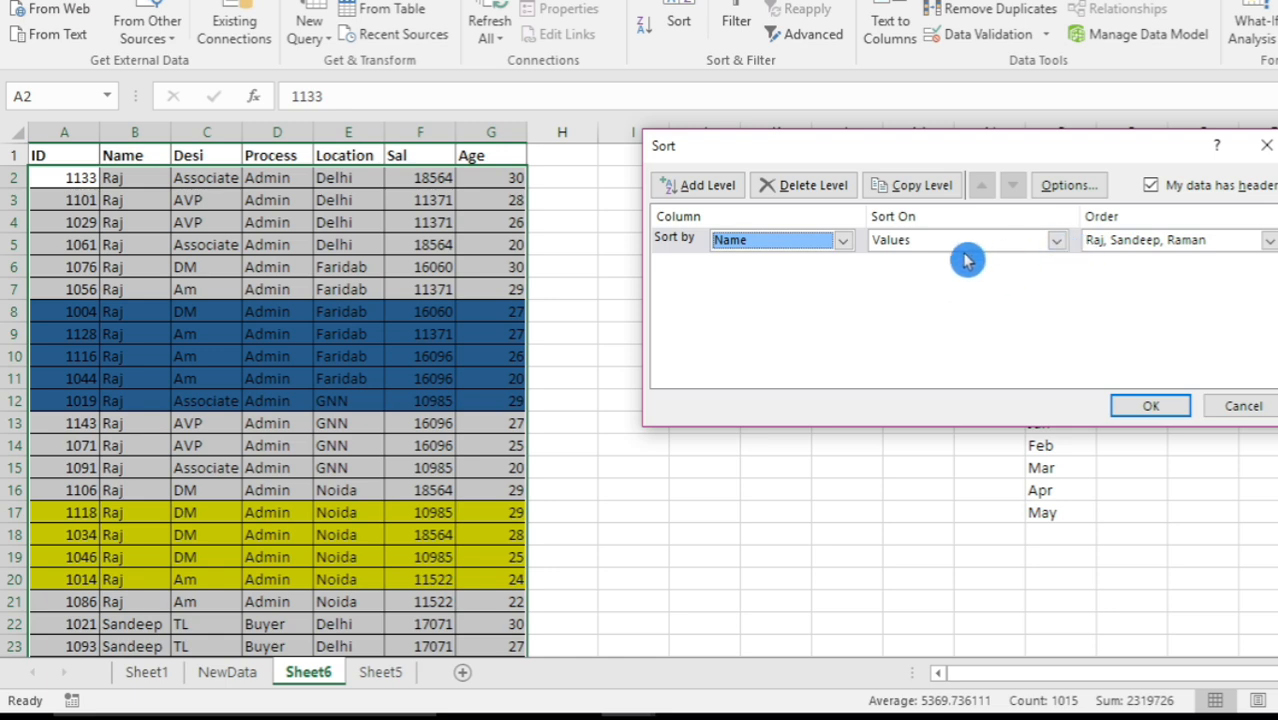
- Sort the table on the Name column's cell color, with yellow on top
left_click(1057, 245)
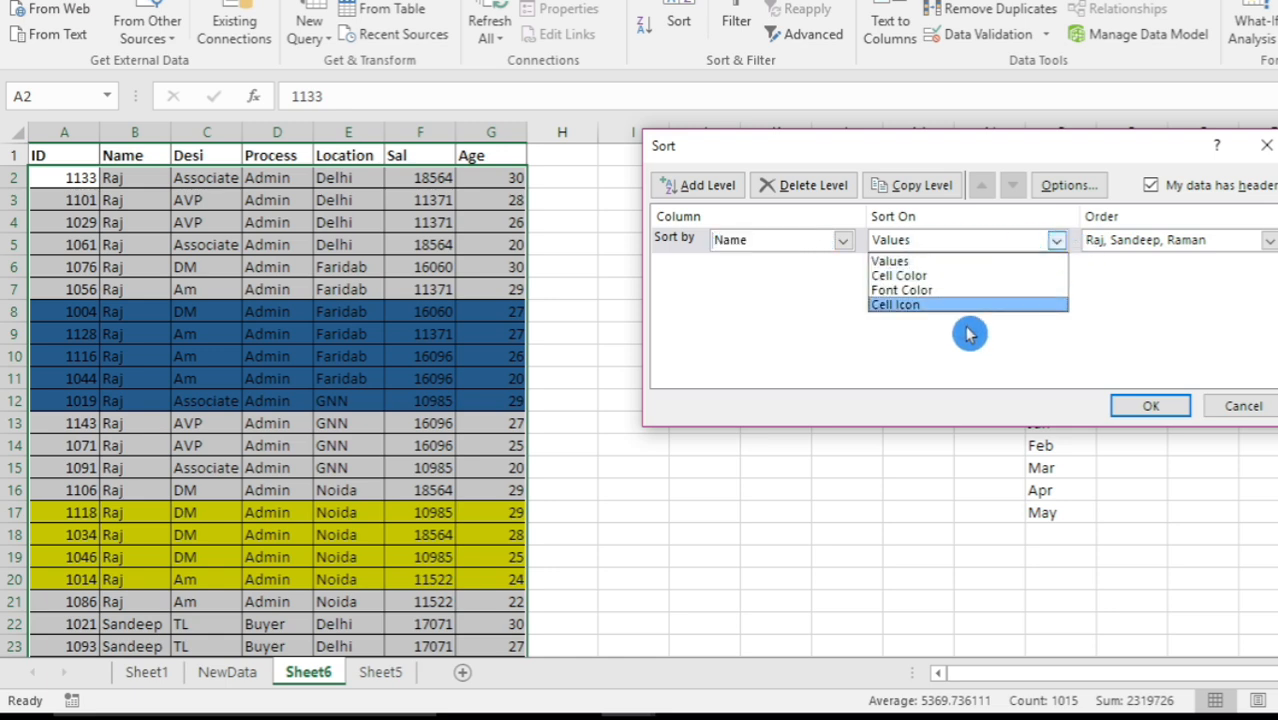
left_click(941, 278)
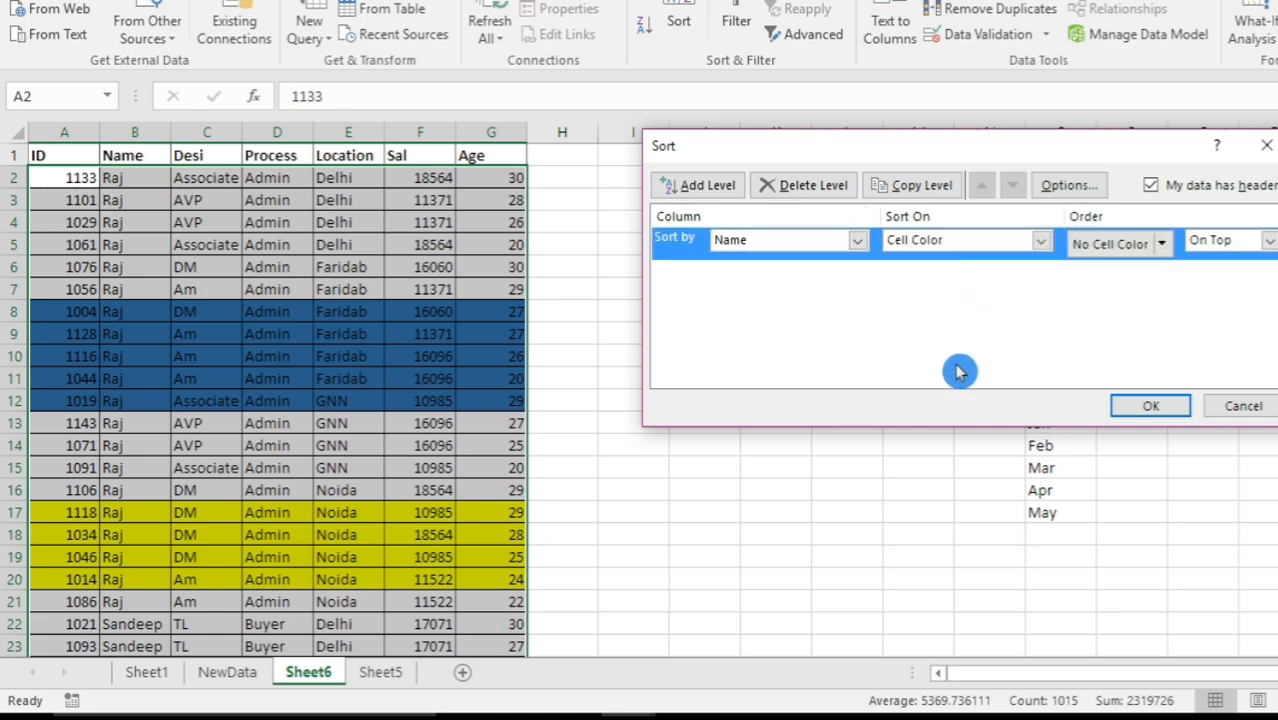
left_click(1161, 244)
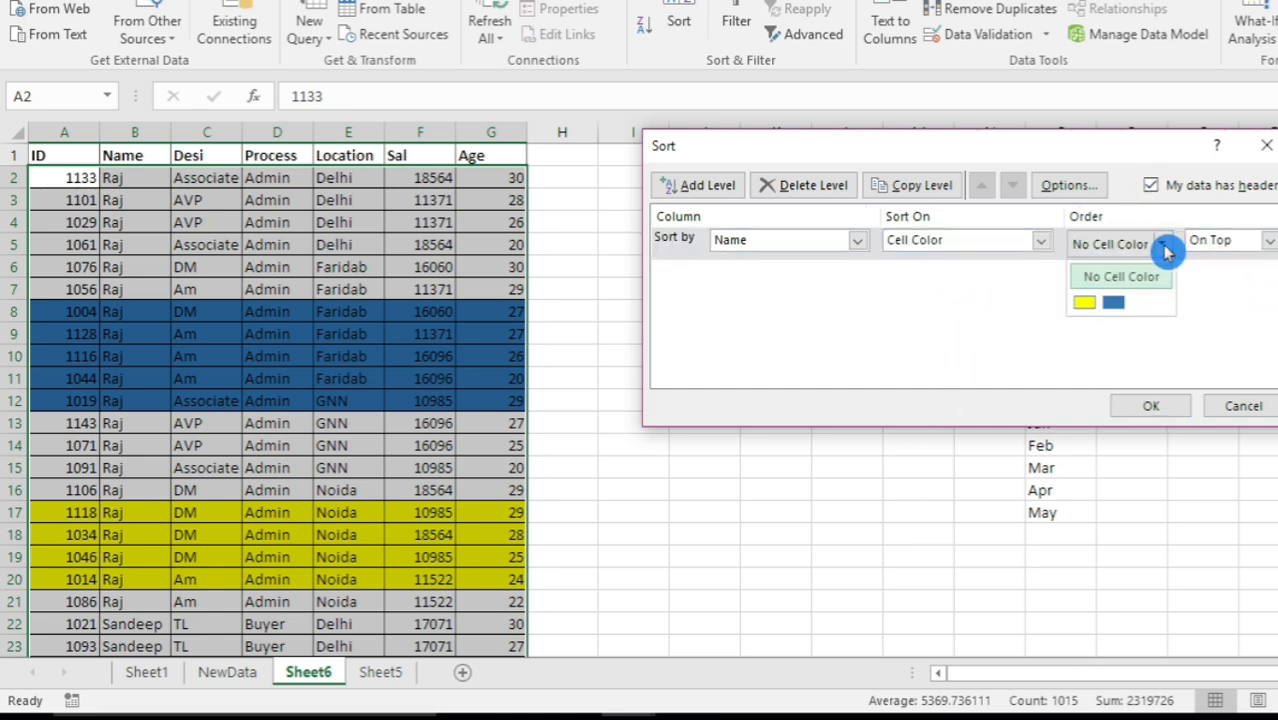
left_click(1087, 308)
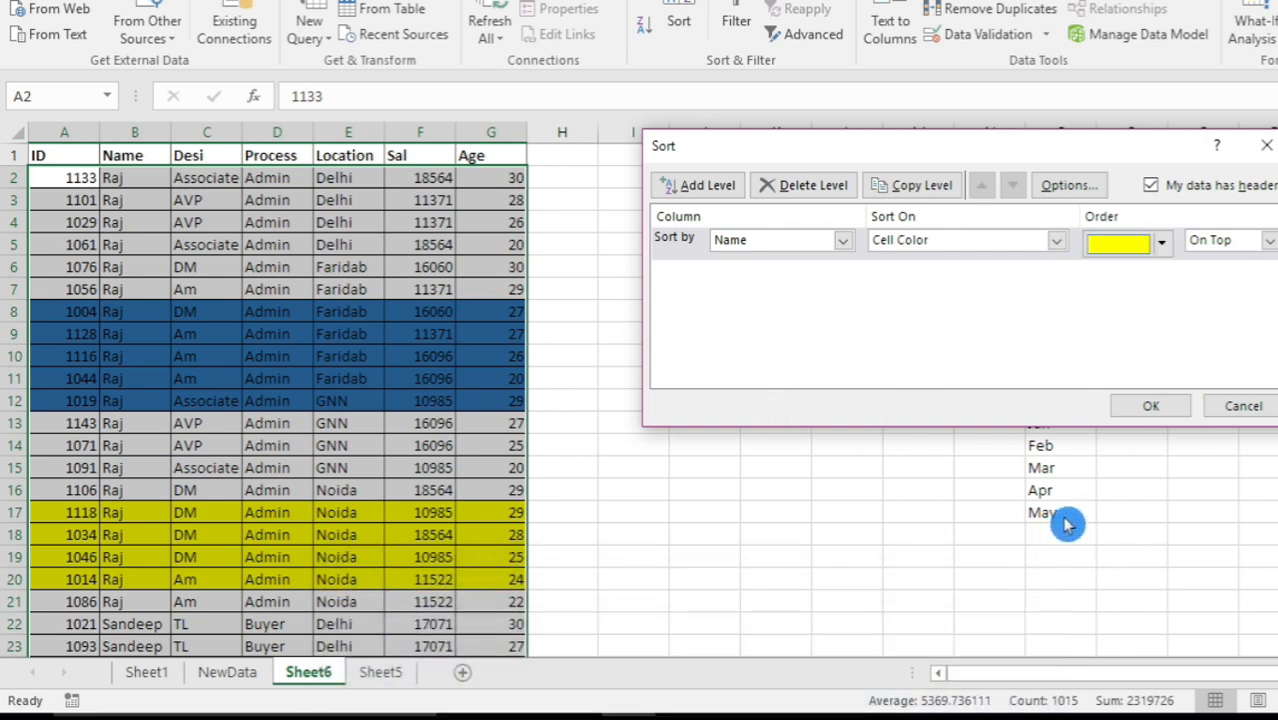
left_click(1150, 410)
- Examine where the yellow, blue and uncolored rows sit in the sorted table
left_click(350, 490)
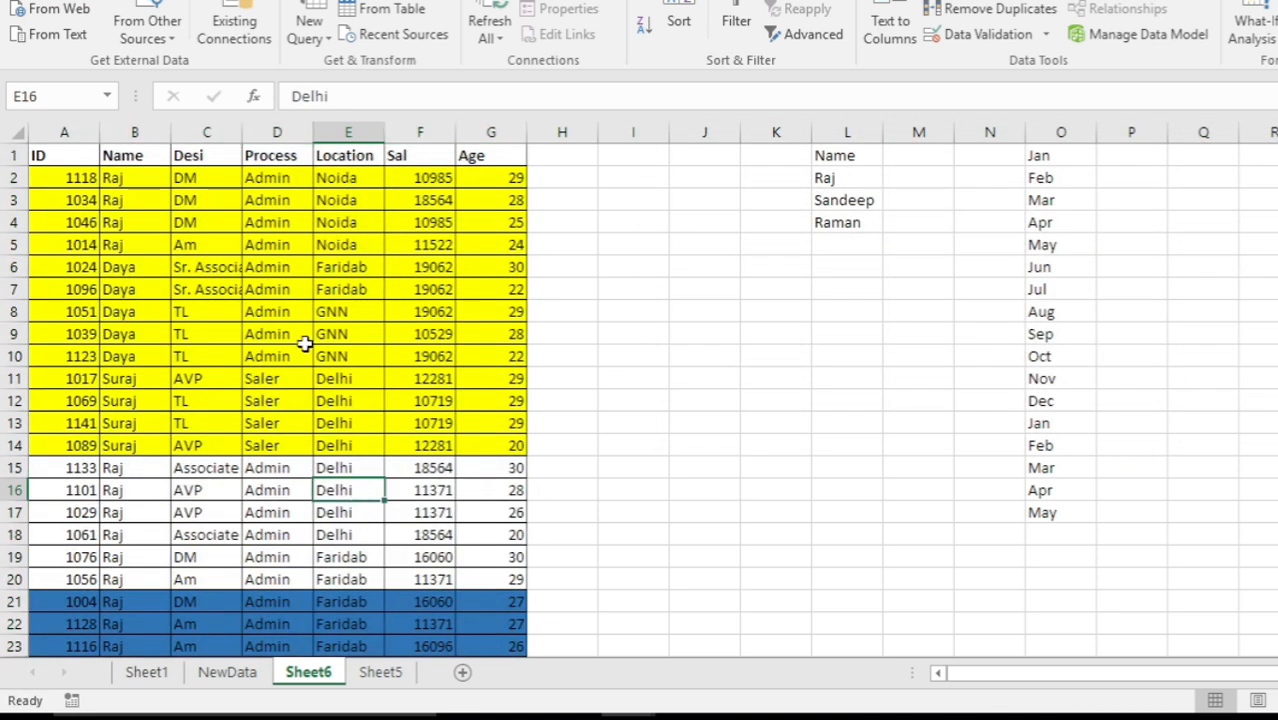
left_click_drag(72, 182, 422, 423)
scroll(314, 557, "down", 9)
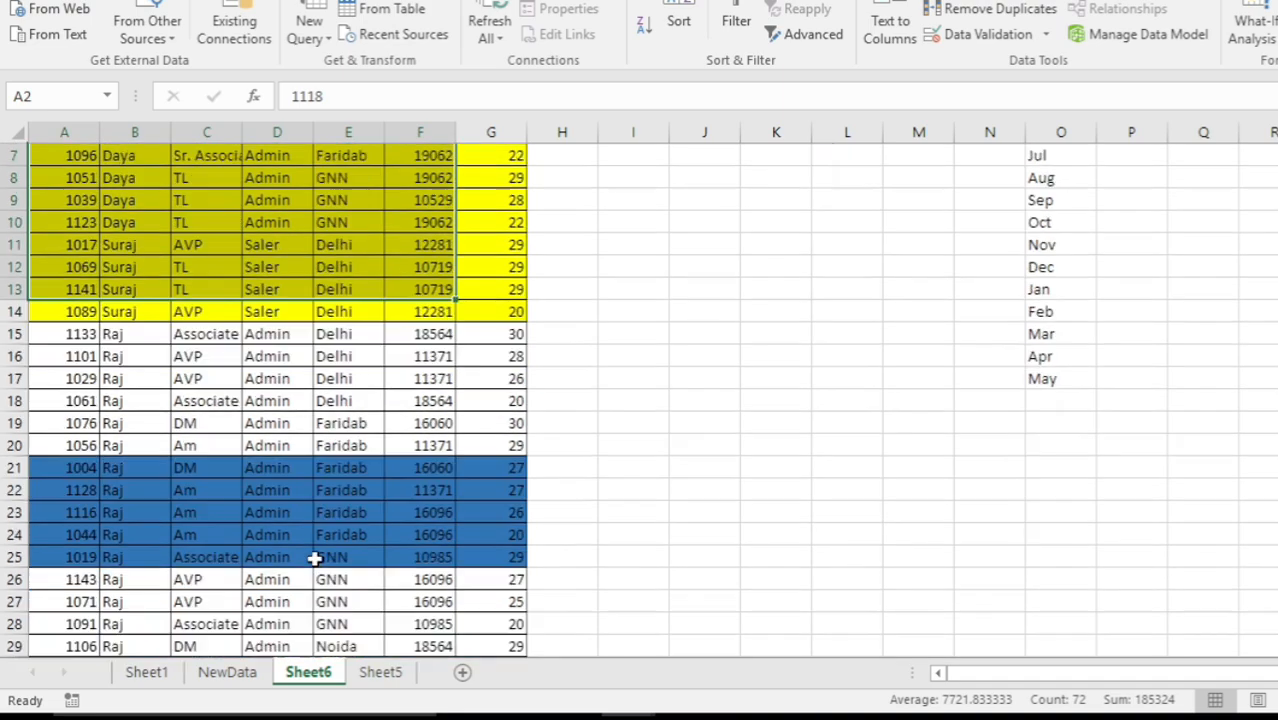
scroll(314, 557, "down", 20)
scroll(314, 557, "up", 14)
scroll(314, 557, "up", 15)
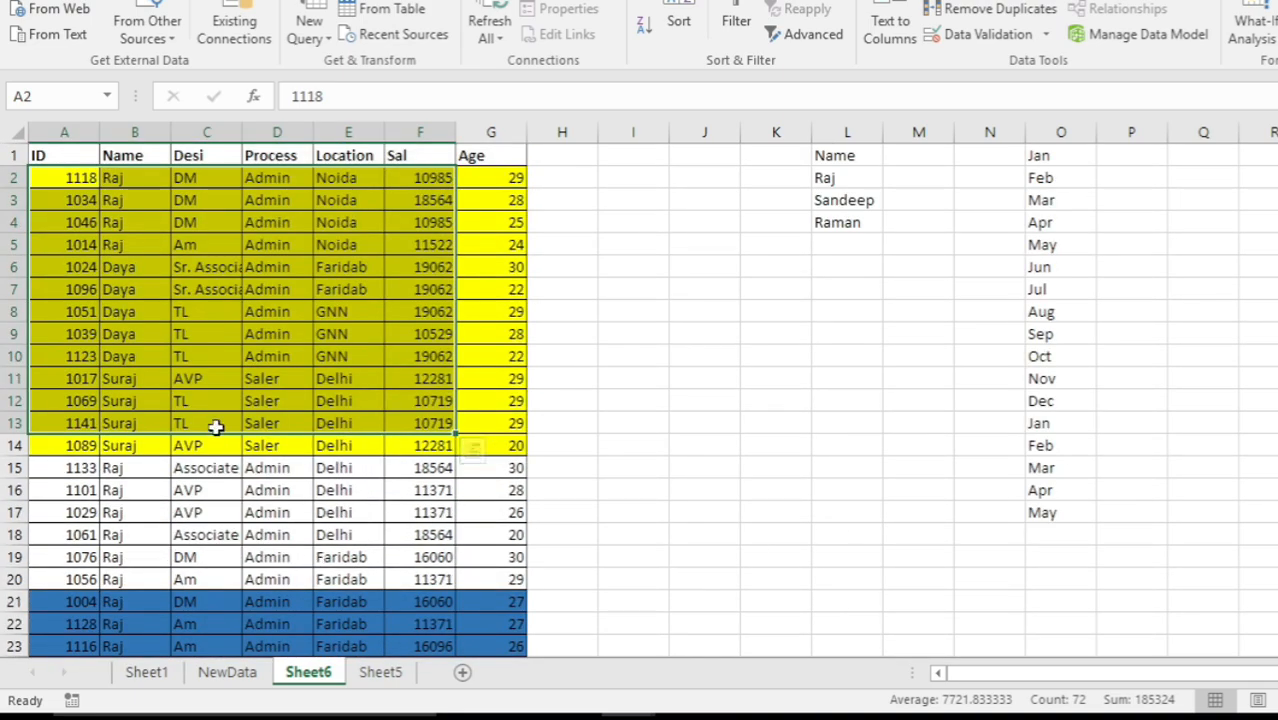
- Reopen the sort settings for the whole table and add a second level on the Name column
left_click(216, 425)
key("ctrl+a")
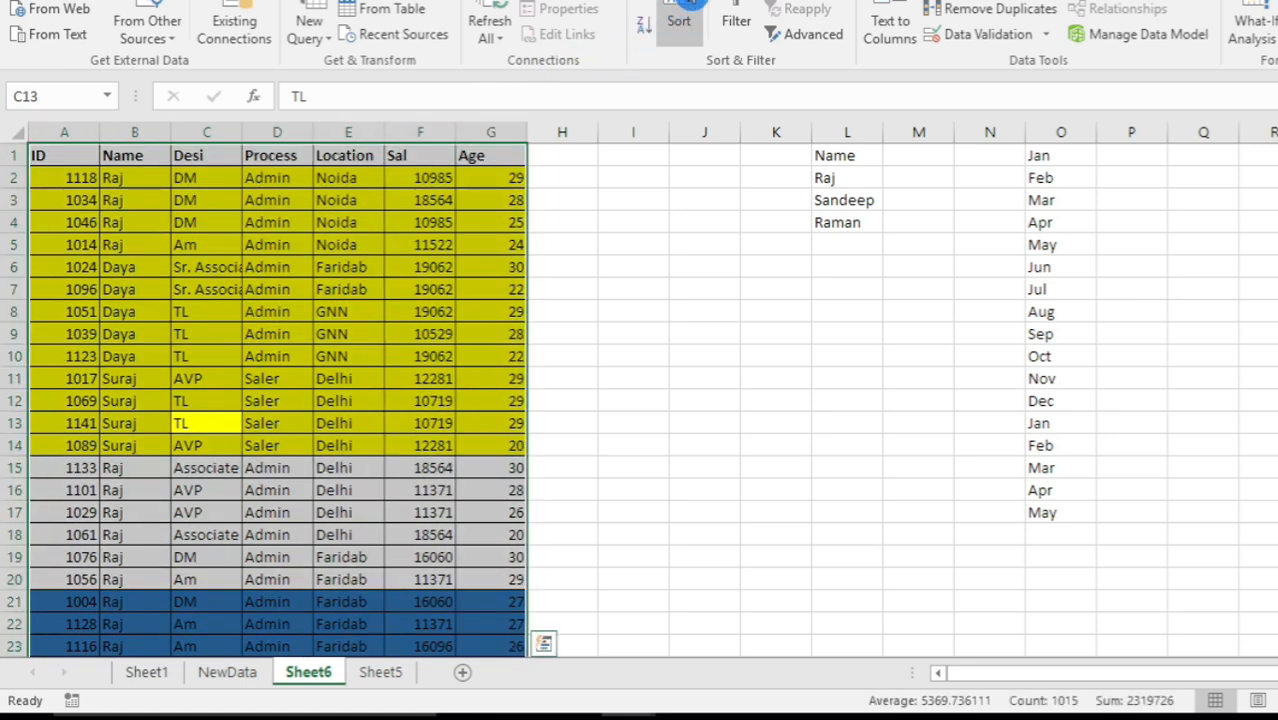
left_click(684, 8)
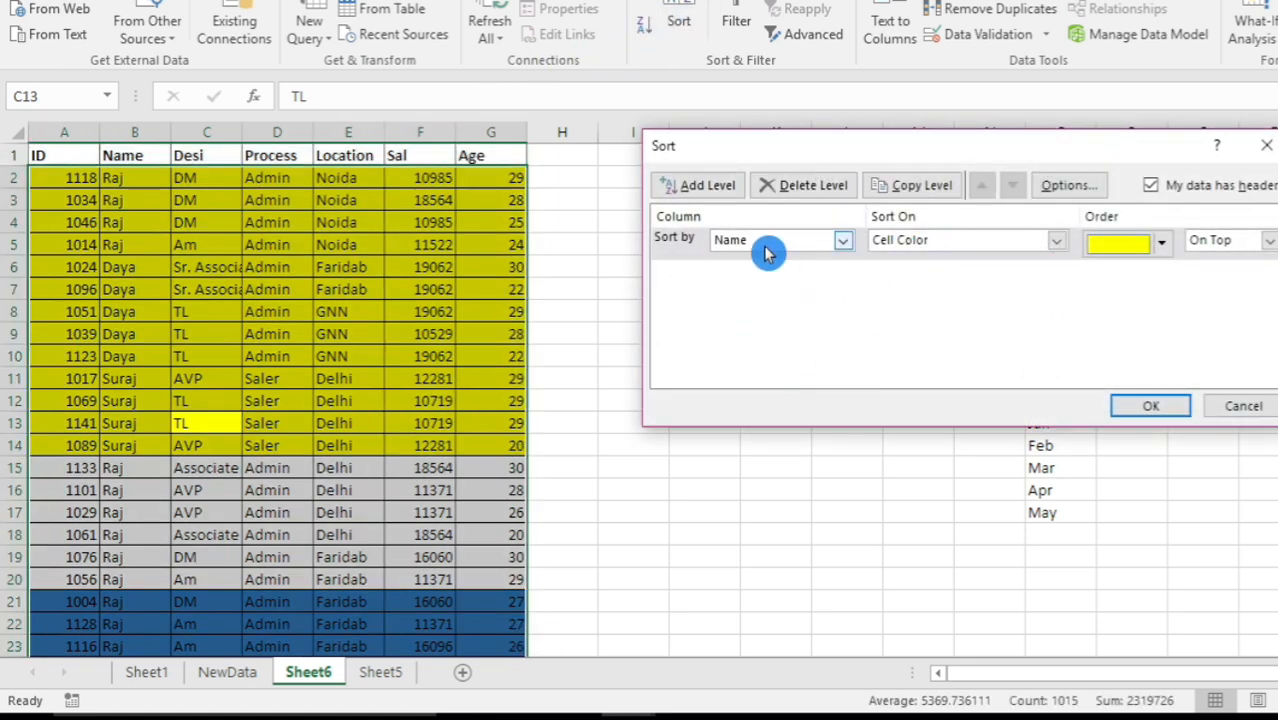
left_click(724, 186)
left_click(843, 273)
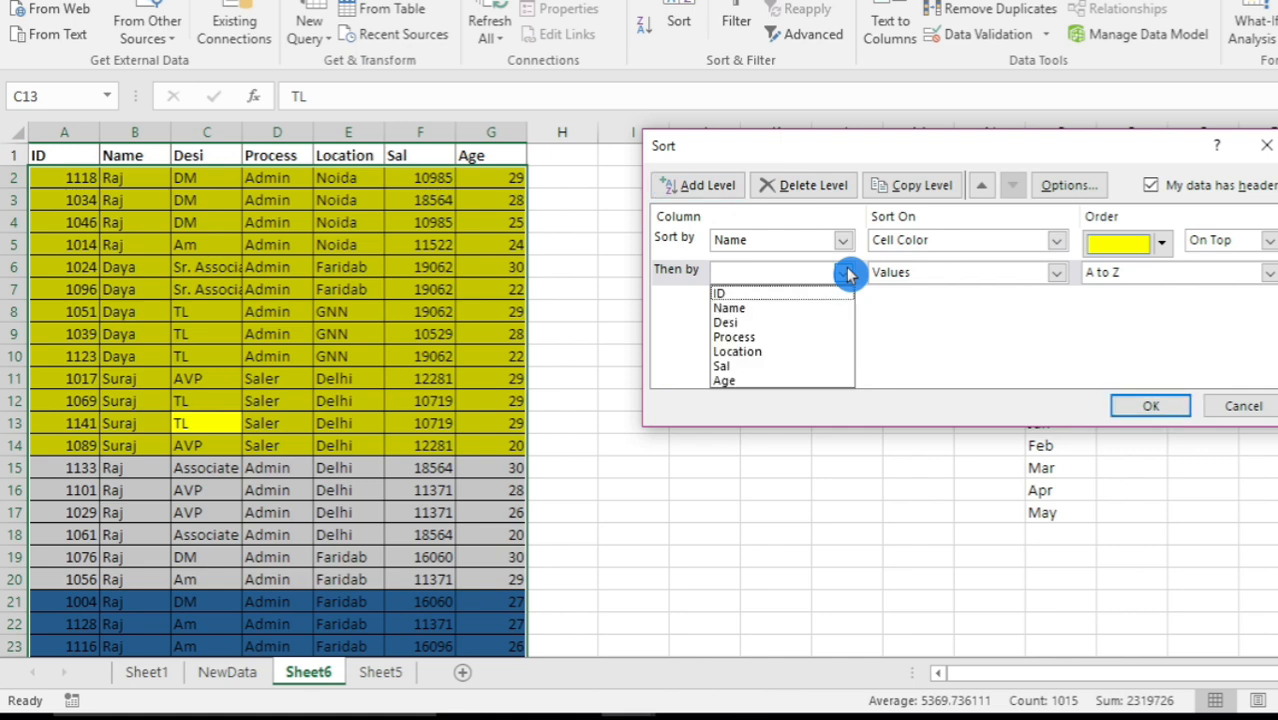
left_click(760, 308)
- Set the second sort level to cell color with blue on top and apply the sort
left_click(1013, 278)
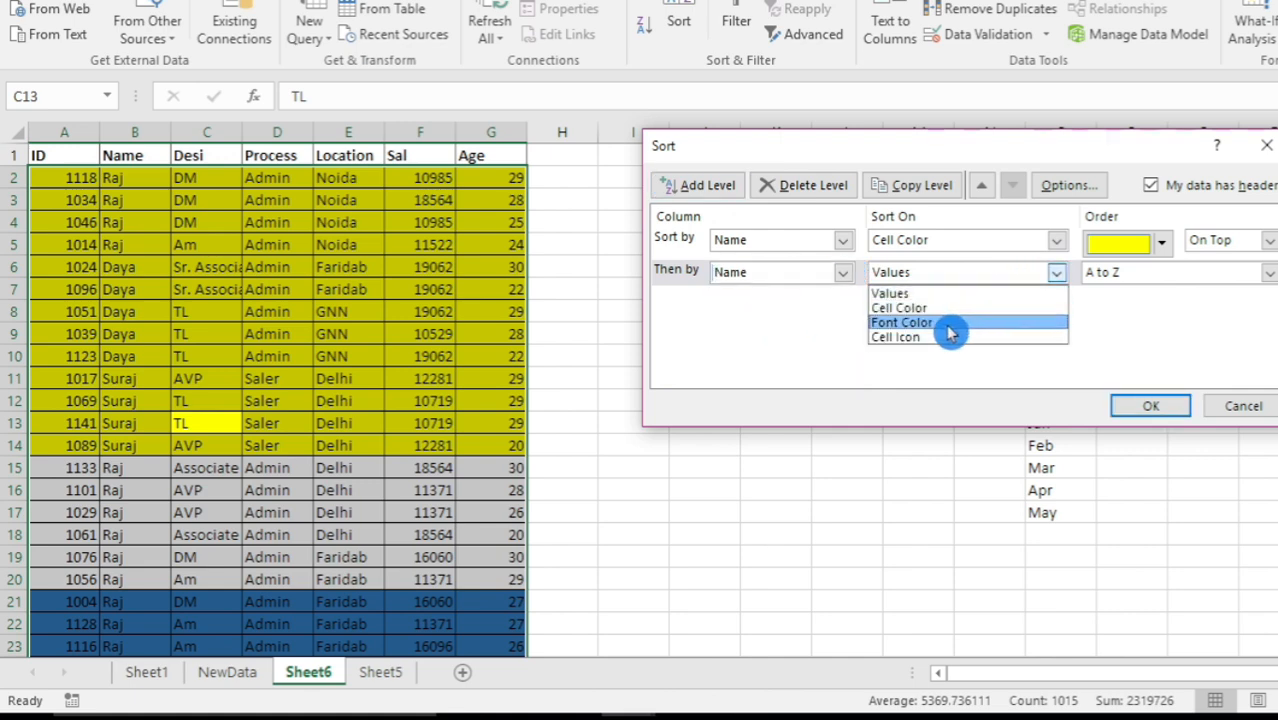
left_click(941, 308)
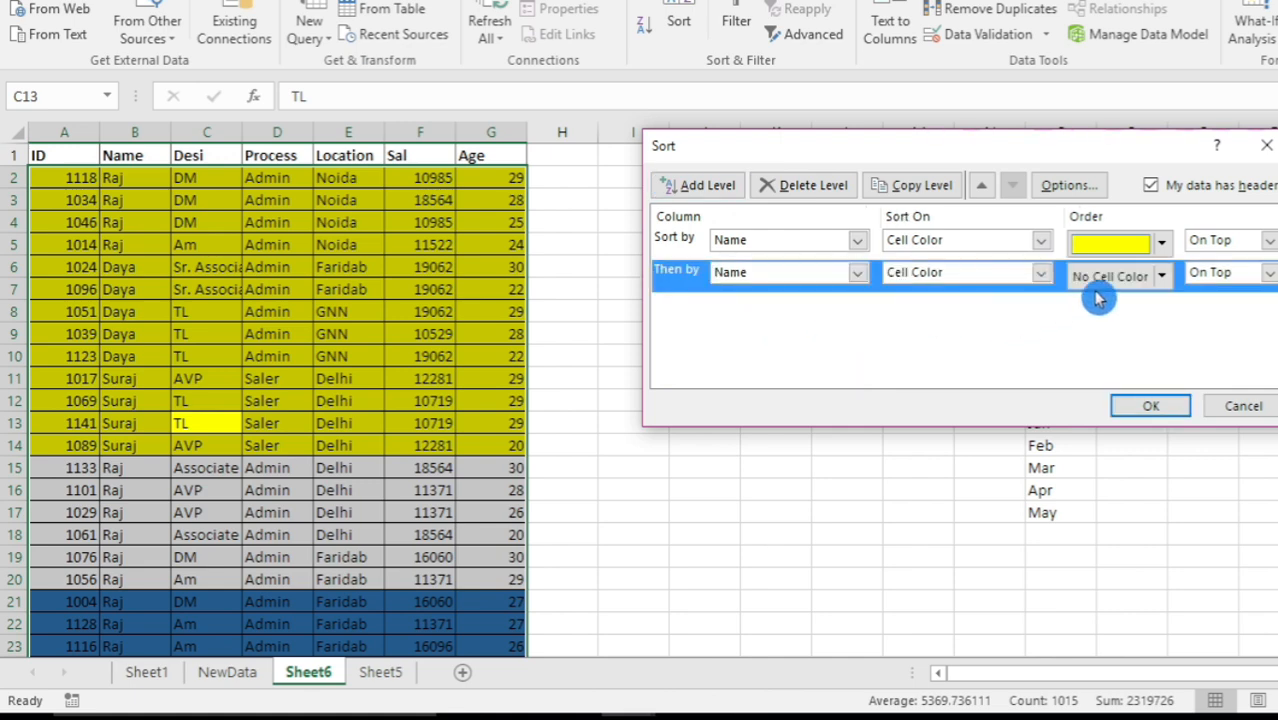
left_click(1160, 280)
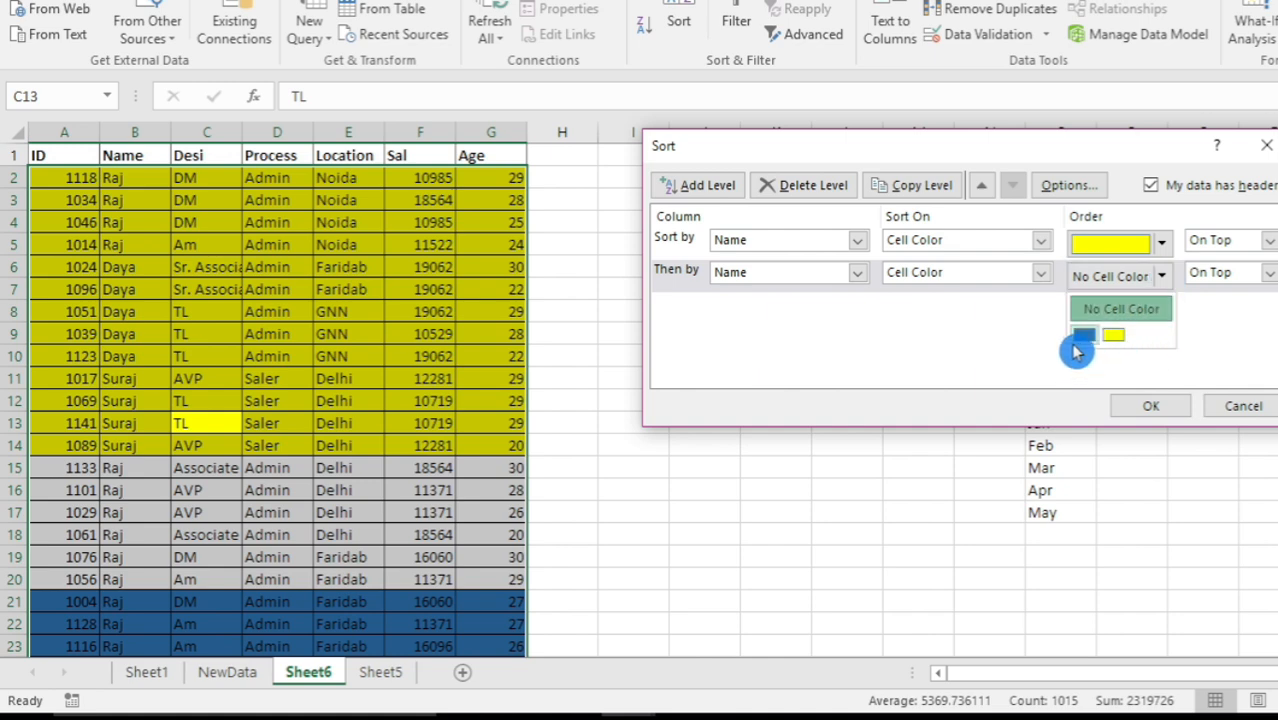
left_click(1095, 338)
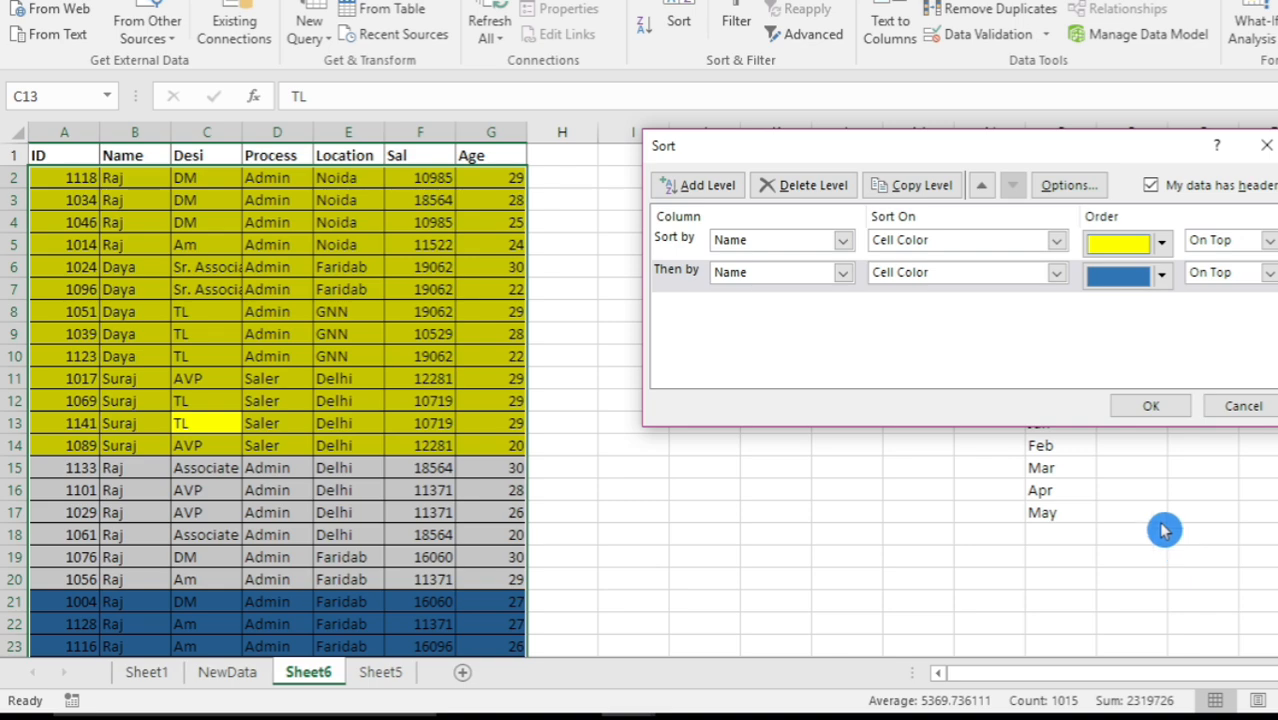
left_click(1147, 410)
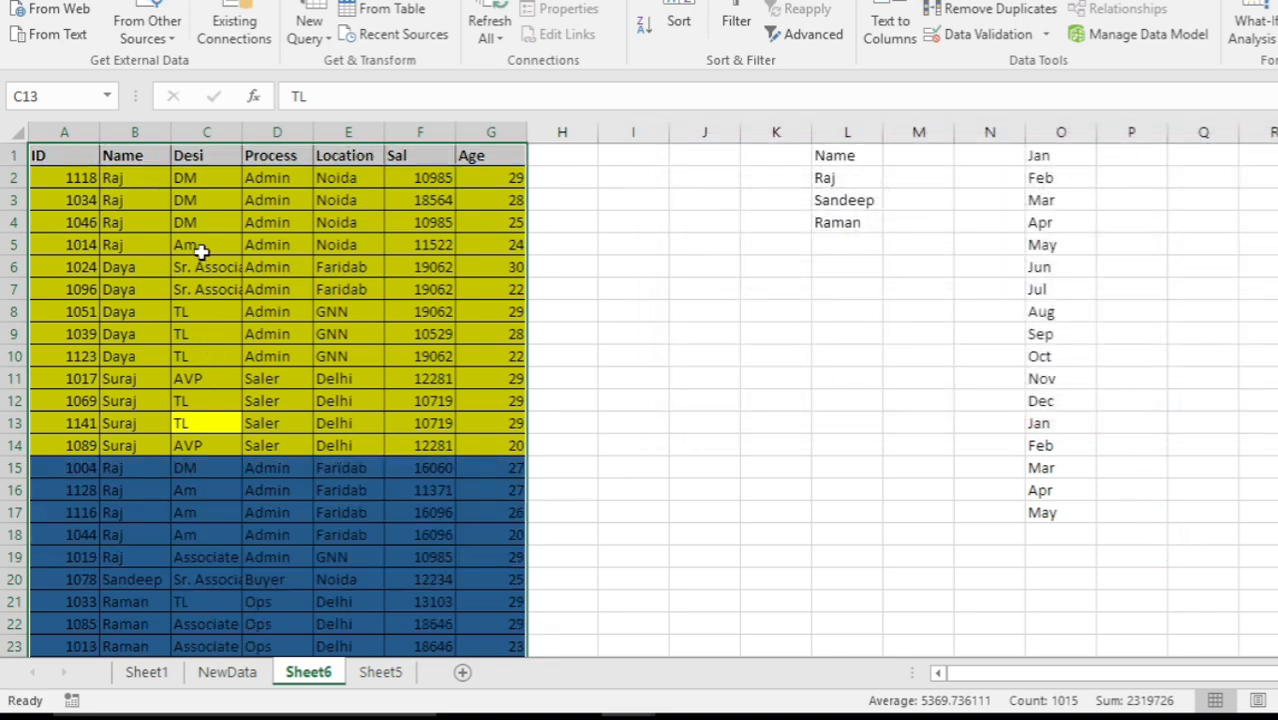
- Look through the whole table to check the row order of the two-level color sort
left_click(203, 250)
scroll(194, 337, "down", 20)
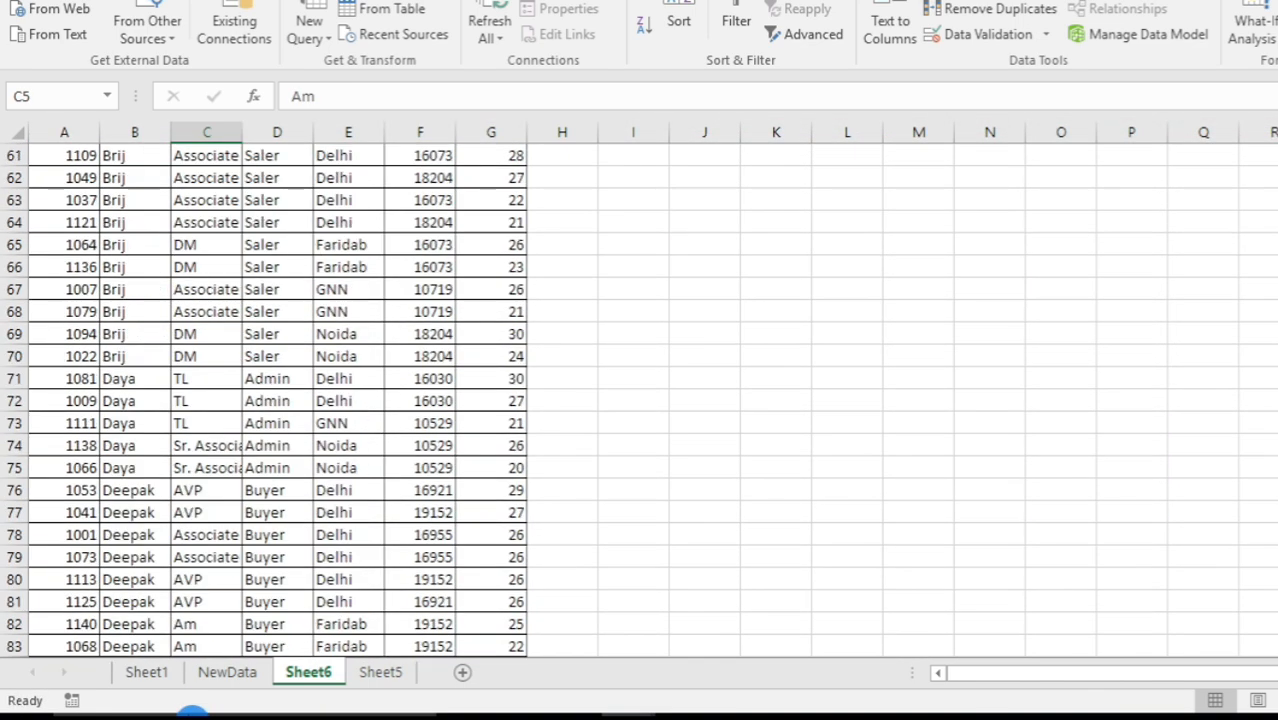
scroll(193, 711, "down", 16)
scroll(197, 711, "up", 20)
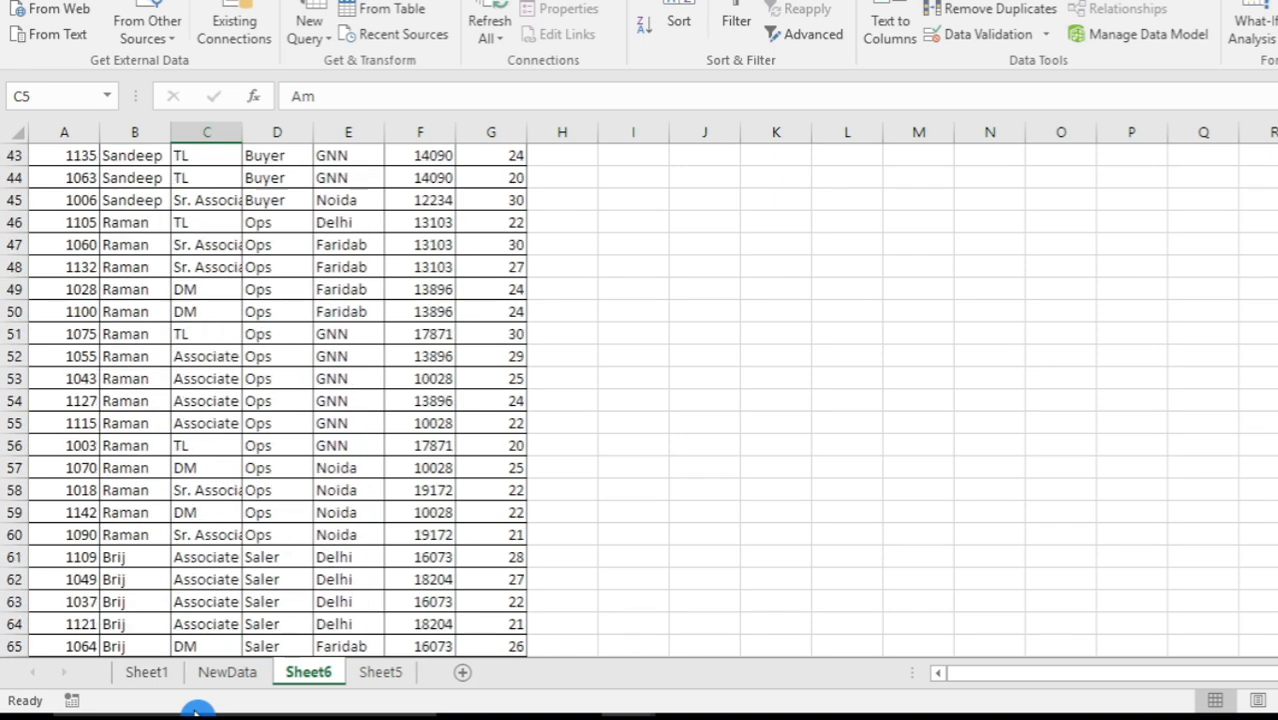
scroll(197, 711, "up", 15)
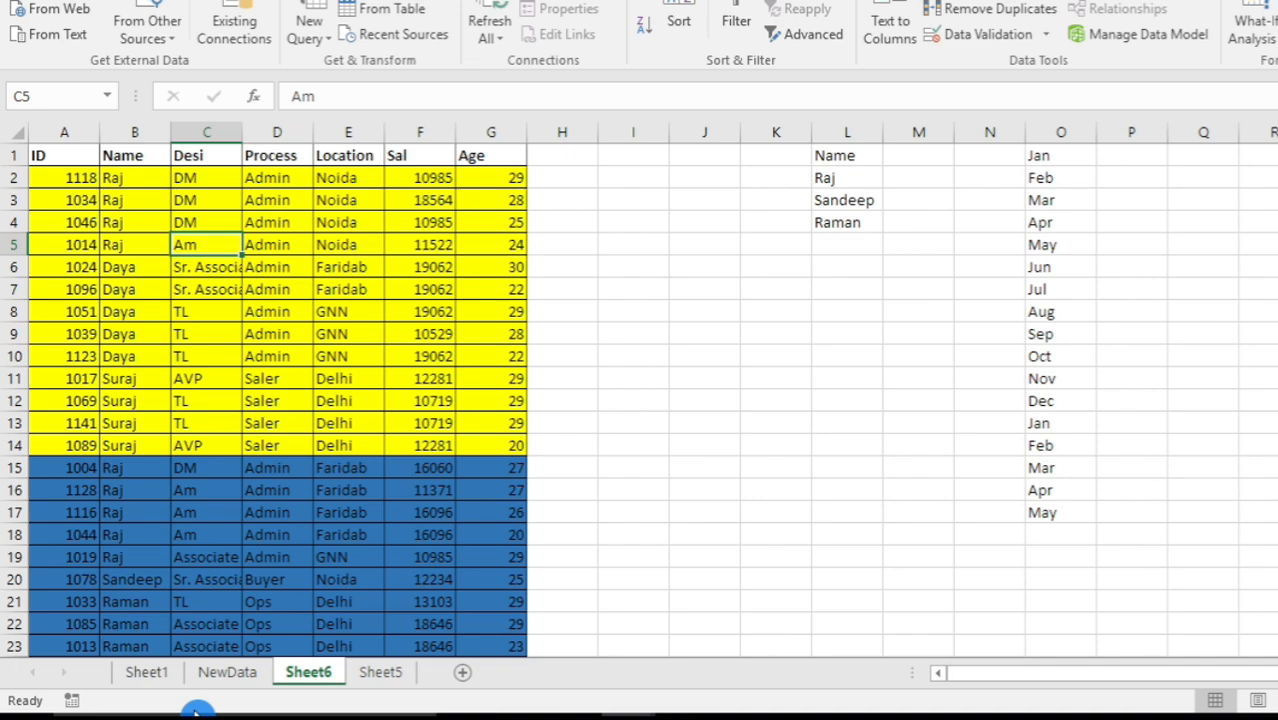
left_click(758, 492)
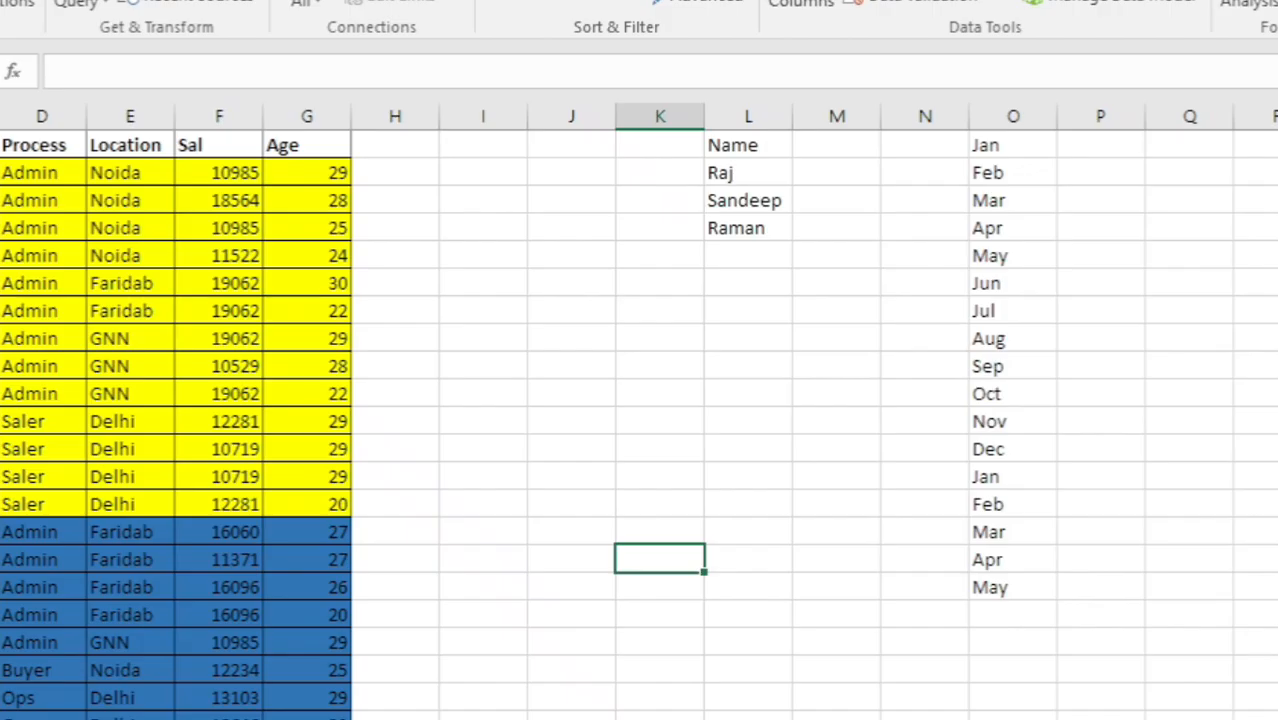
- Switch to the topic list sheet and copy the four topic names from ROUND through TRANSPOSE
left_click(80, 716)
left_click(93, 530)
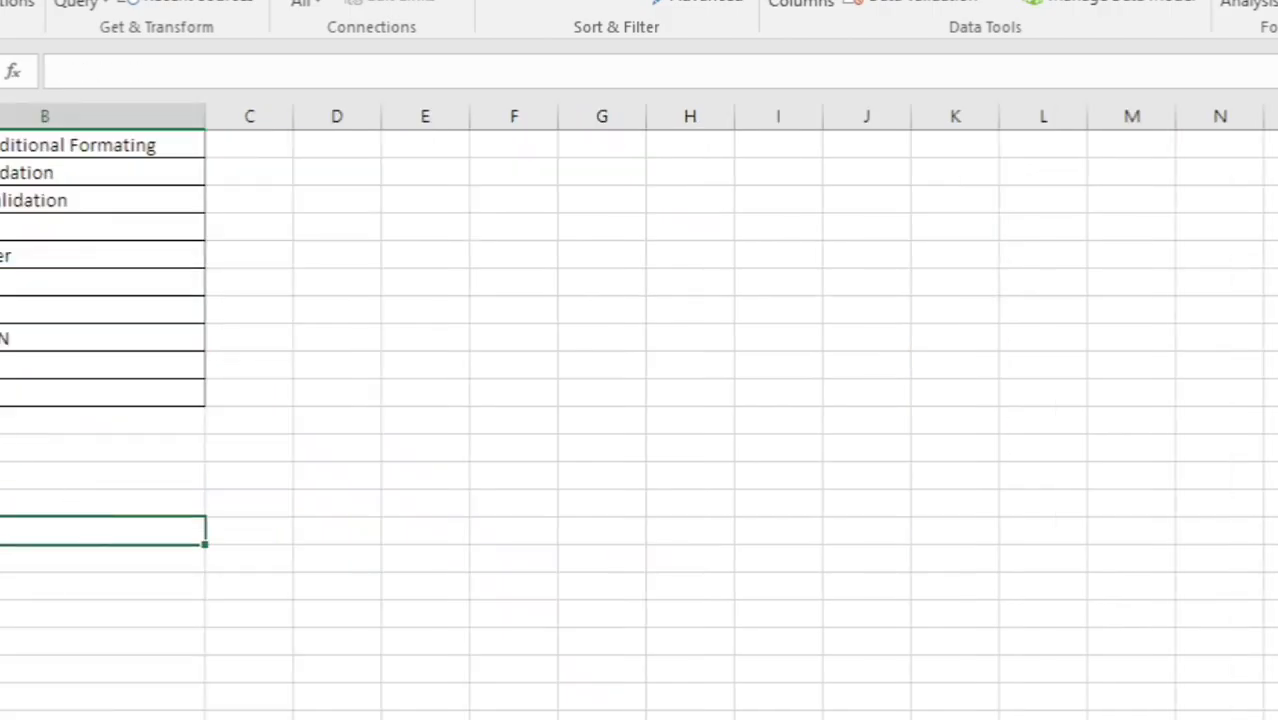
left_click_drag(40, 310, 42, 405)
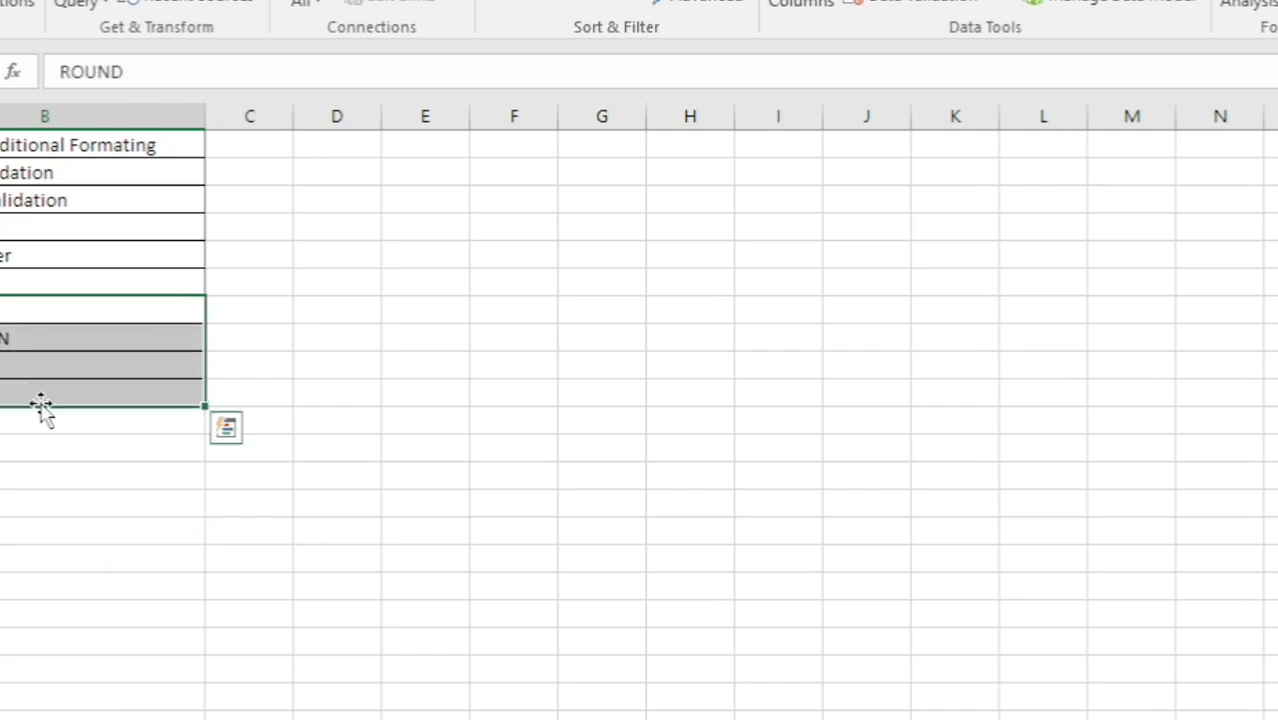
key("ctrl+c")
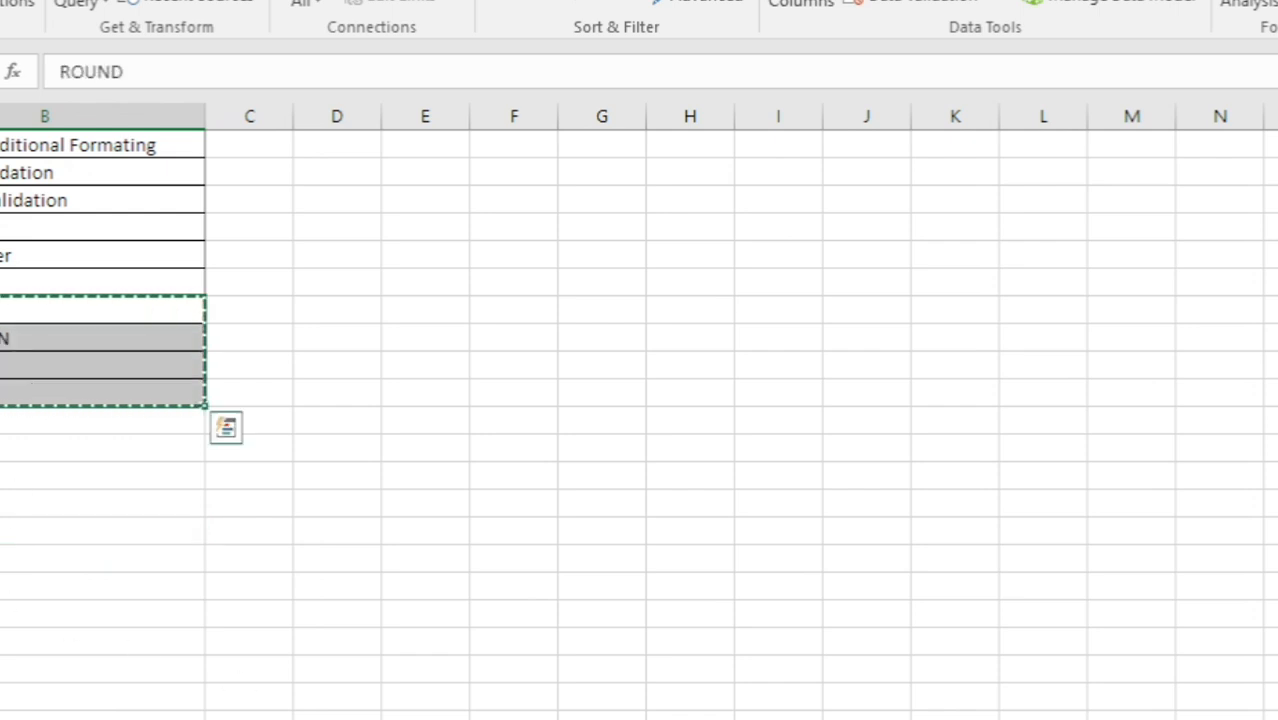
- Return to the employee table sheet and paste the copied topic names transposed into a row starting at P1
left_click(400, 716)
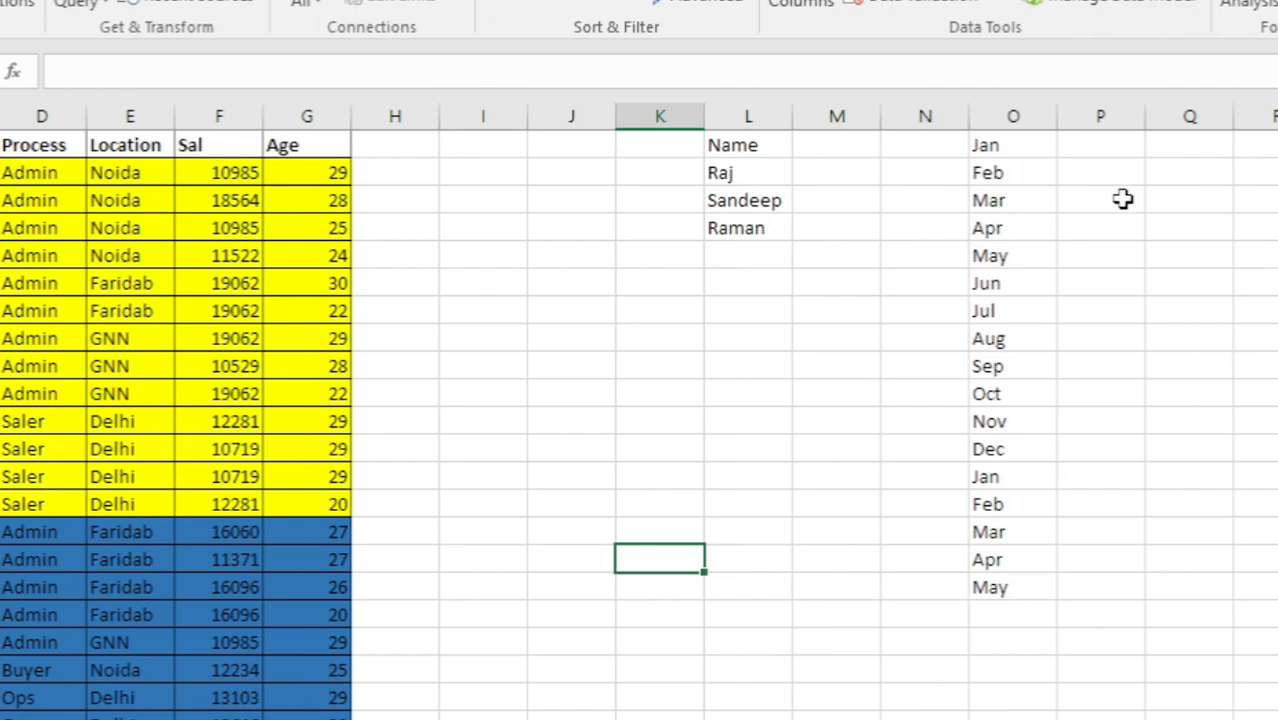
left_click(1124, 147)
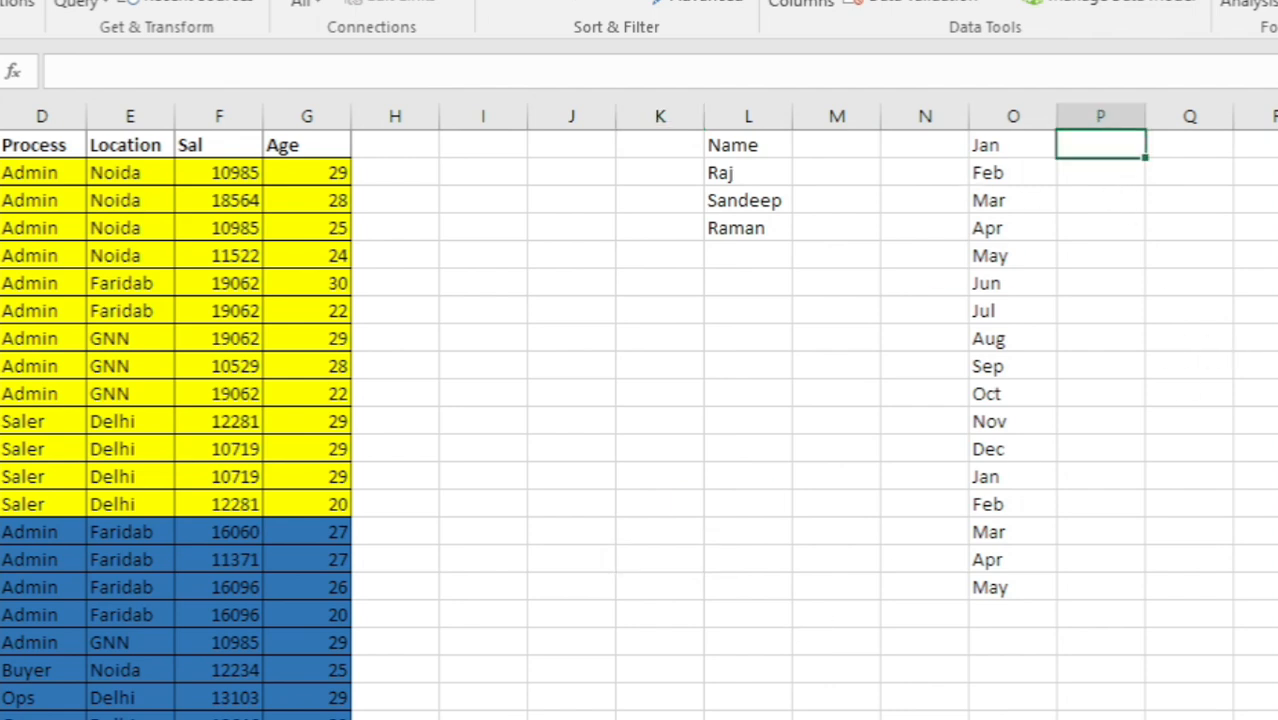
key("ctrl+alt+v")
key("e")
key("Return")
- Widen the ROUNDDOWN, ROUNDUP and TRANSPOSE columns so their headings fit
key("Right")
key("Right")
key("Right")
key("Right")
key("Right")
key("Right")
key("Right")
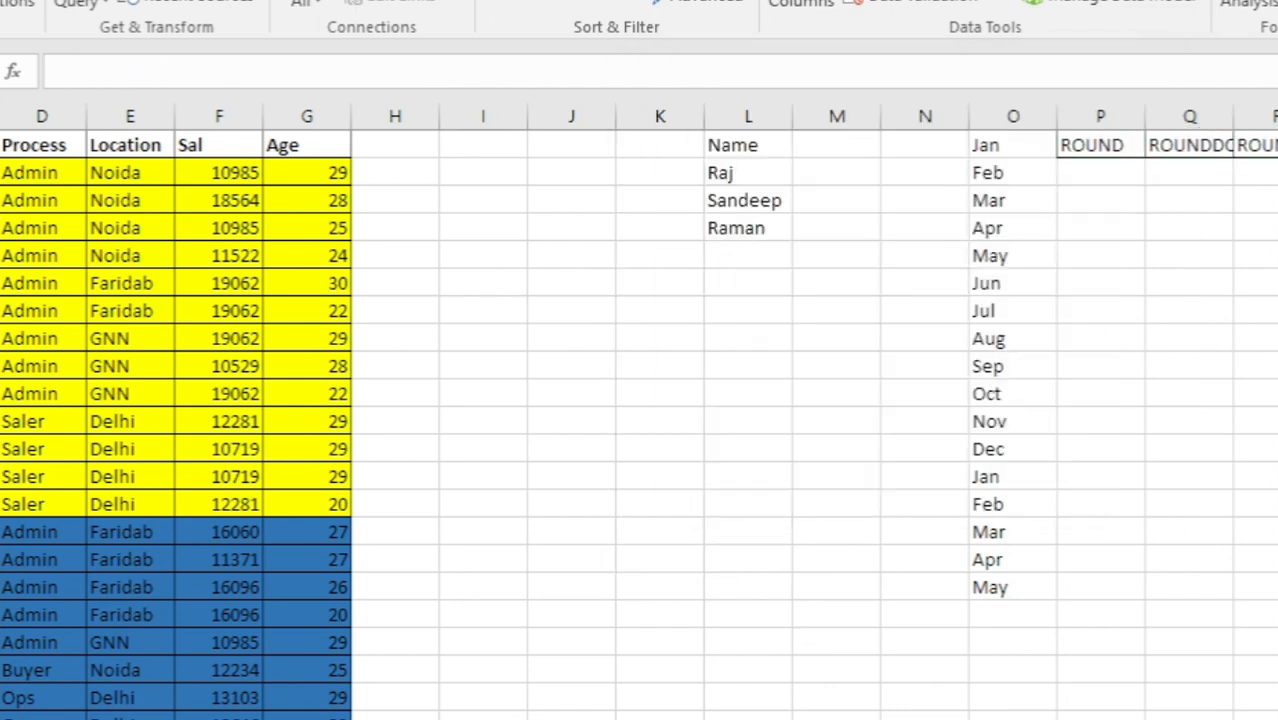
key("Right")
key("Right")
key("Right")
key("Right")
key("Right")
key("Right")
key("Right")
key("Right")
key("Right")
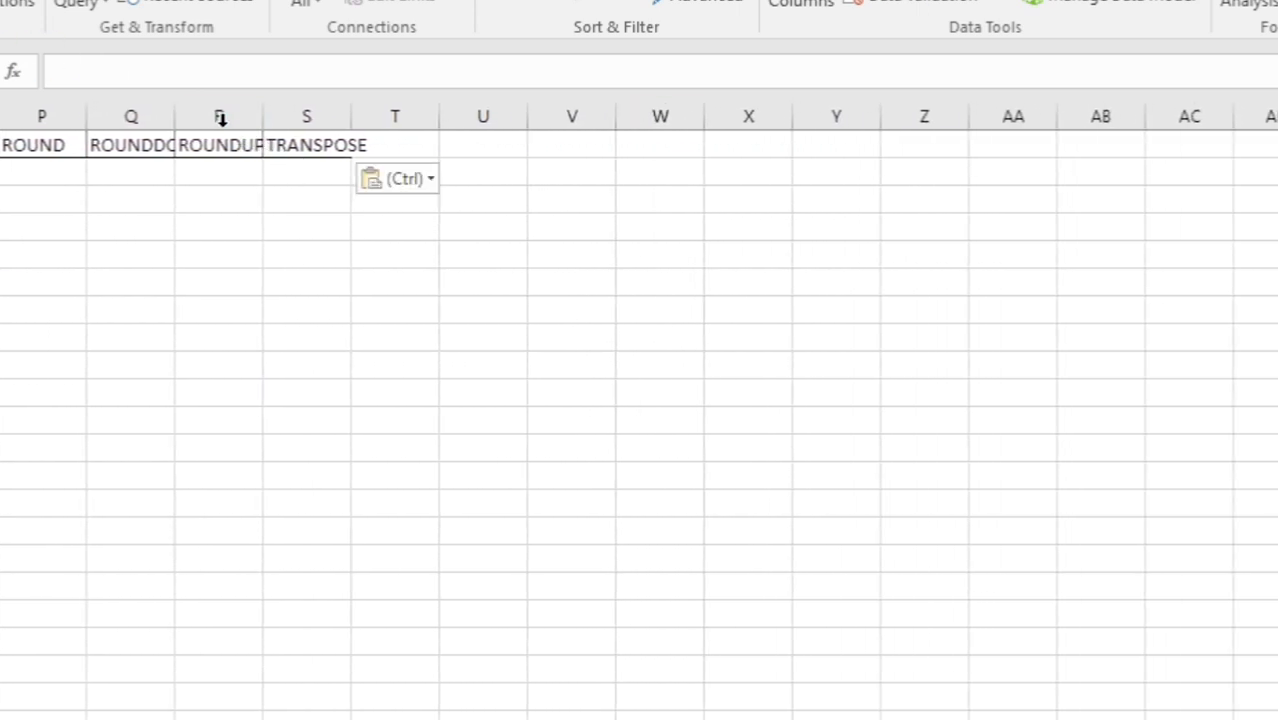
left_click_drag(176, 116, 268, 115)
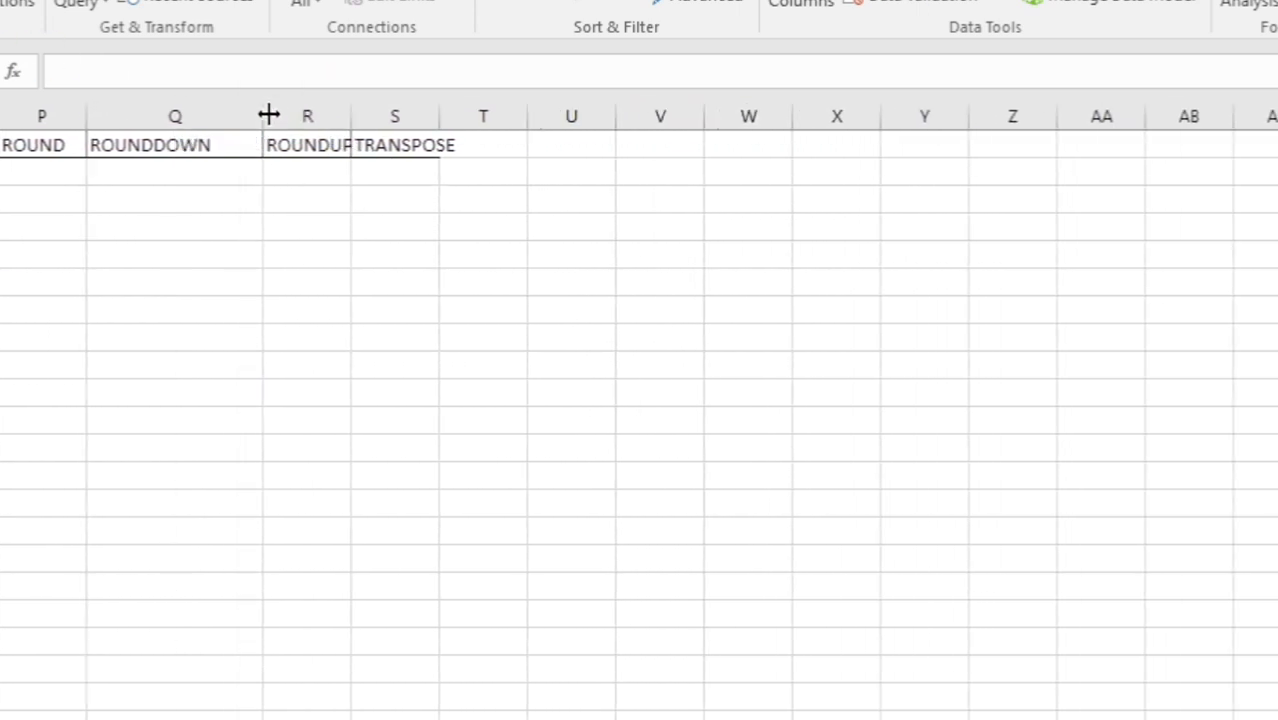
double_click(351, 114)
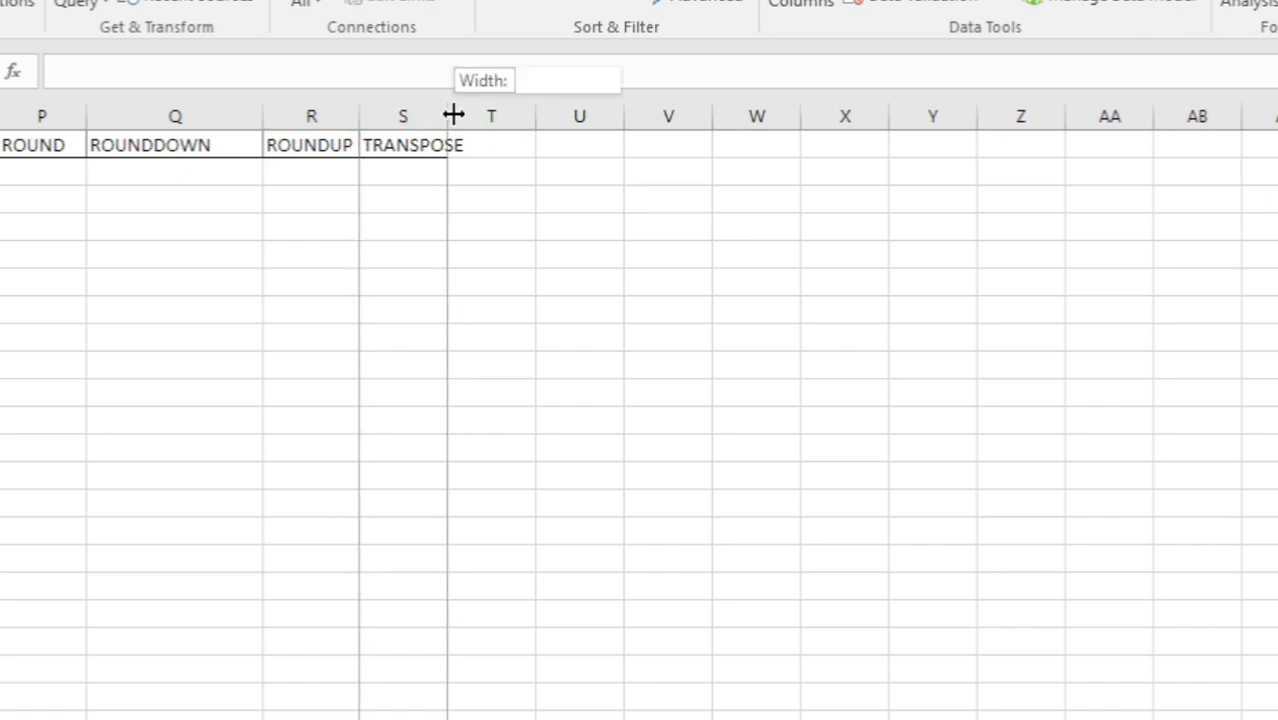
double_click(453, 116)
left_click(601, 337)
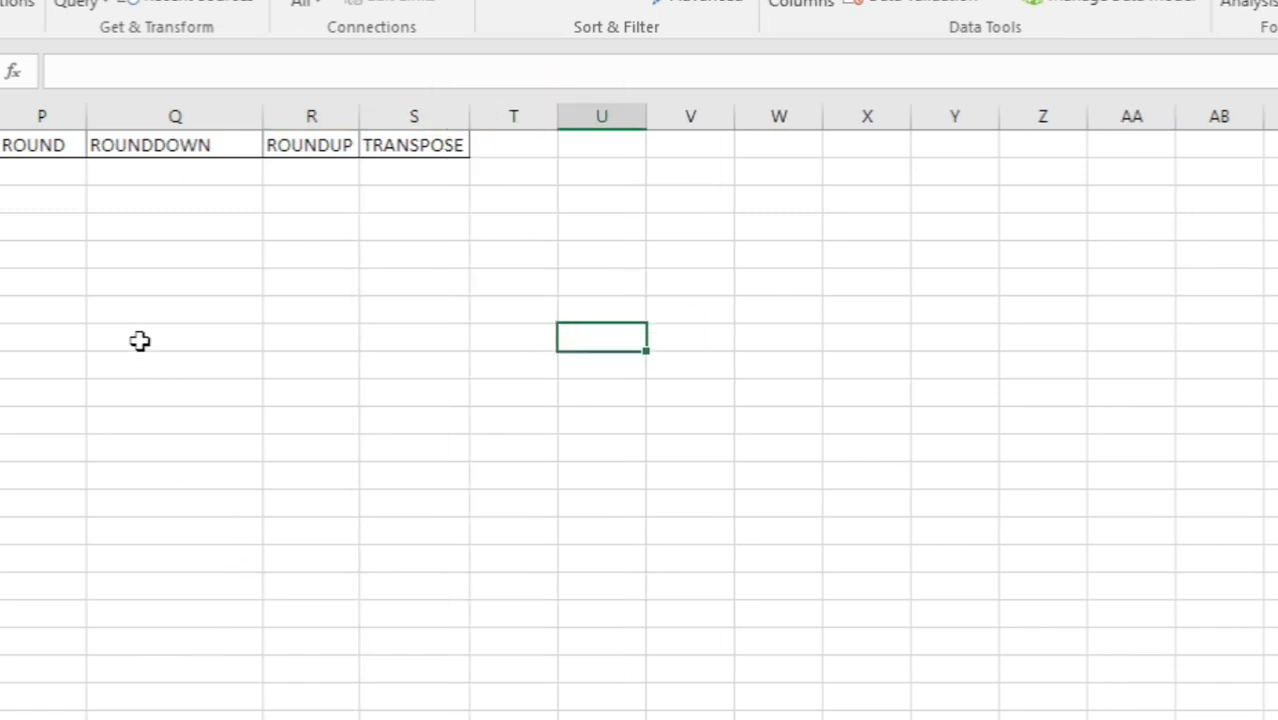
- Insert two blank columns before the ROUND column and enter the heading Data in Q1
left_click(63, 115)
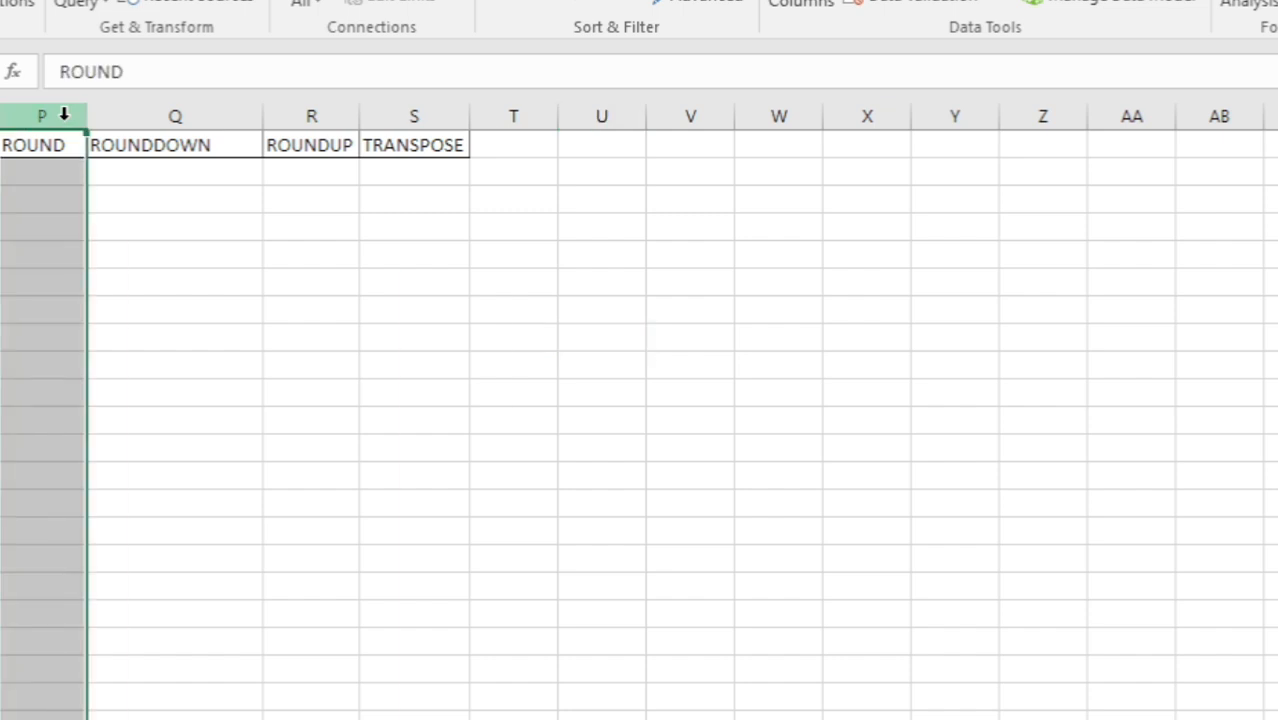
key("ctrl+shift+plus")
key("ctrl+shift+plus")
key("Right")
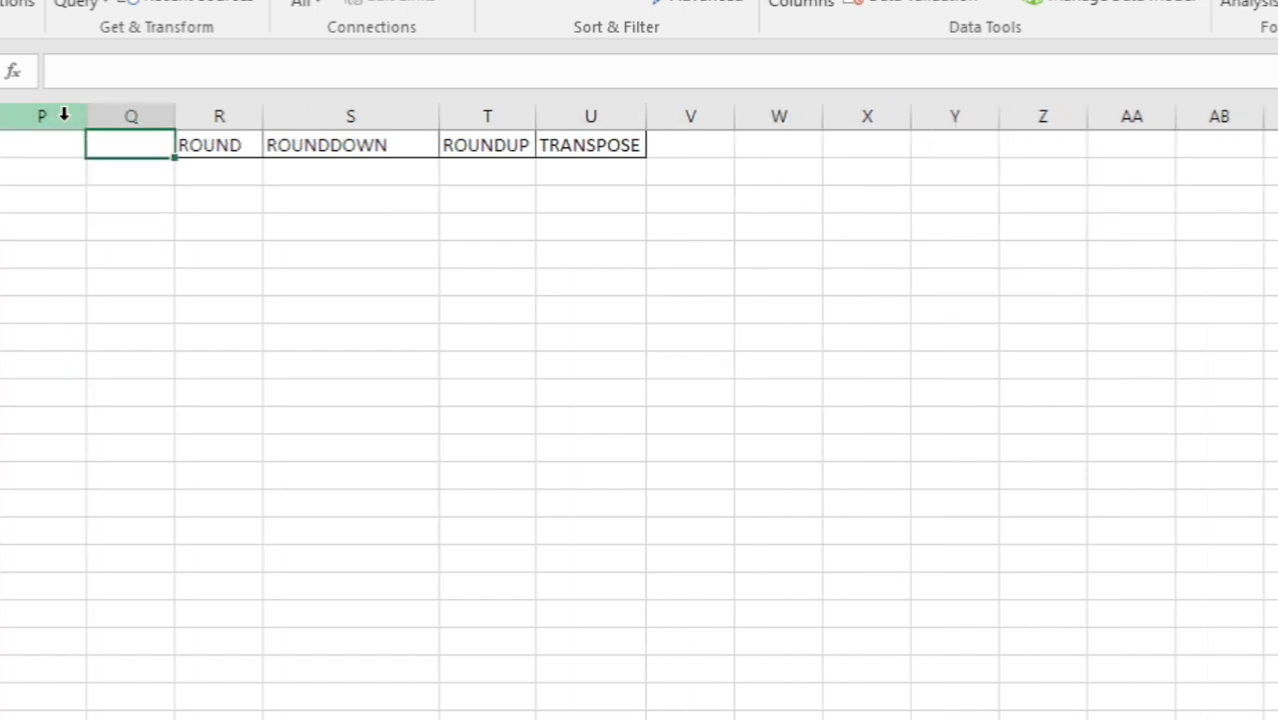
type("Data")
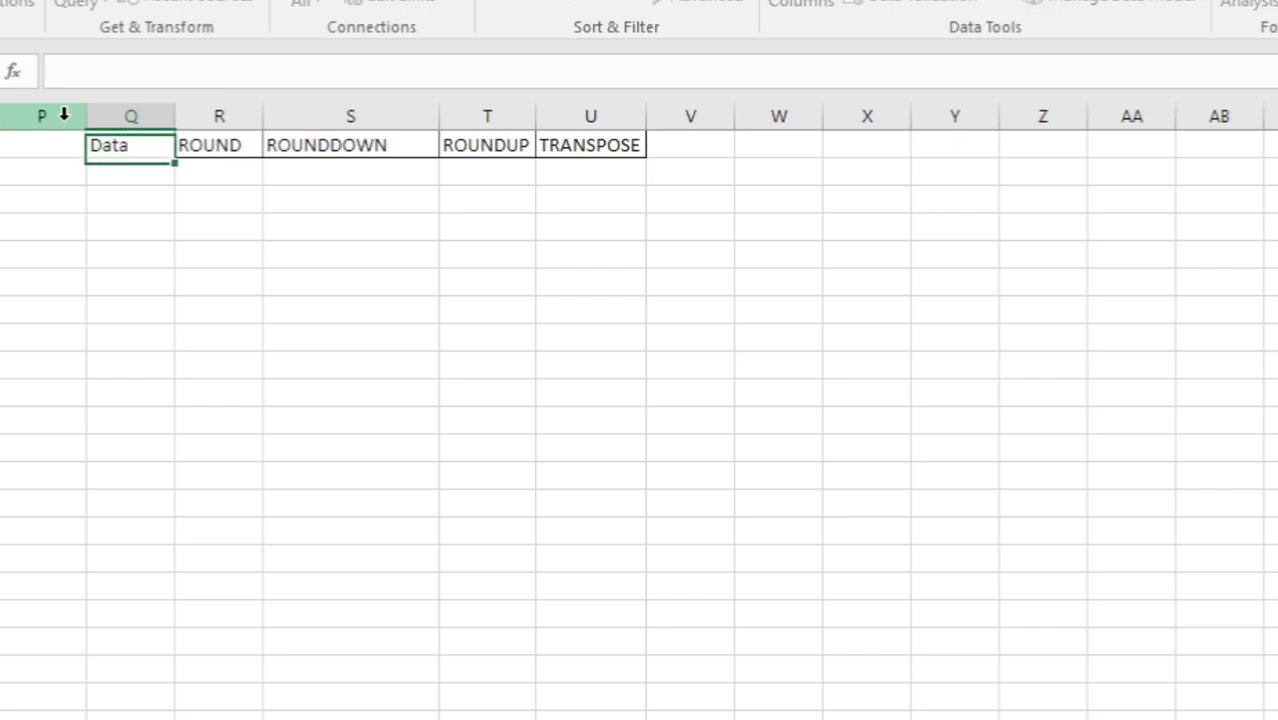
key("Return")
- Enter the random number formula =RAND()*10000 in Q2 under the Data heading
type("=ind")
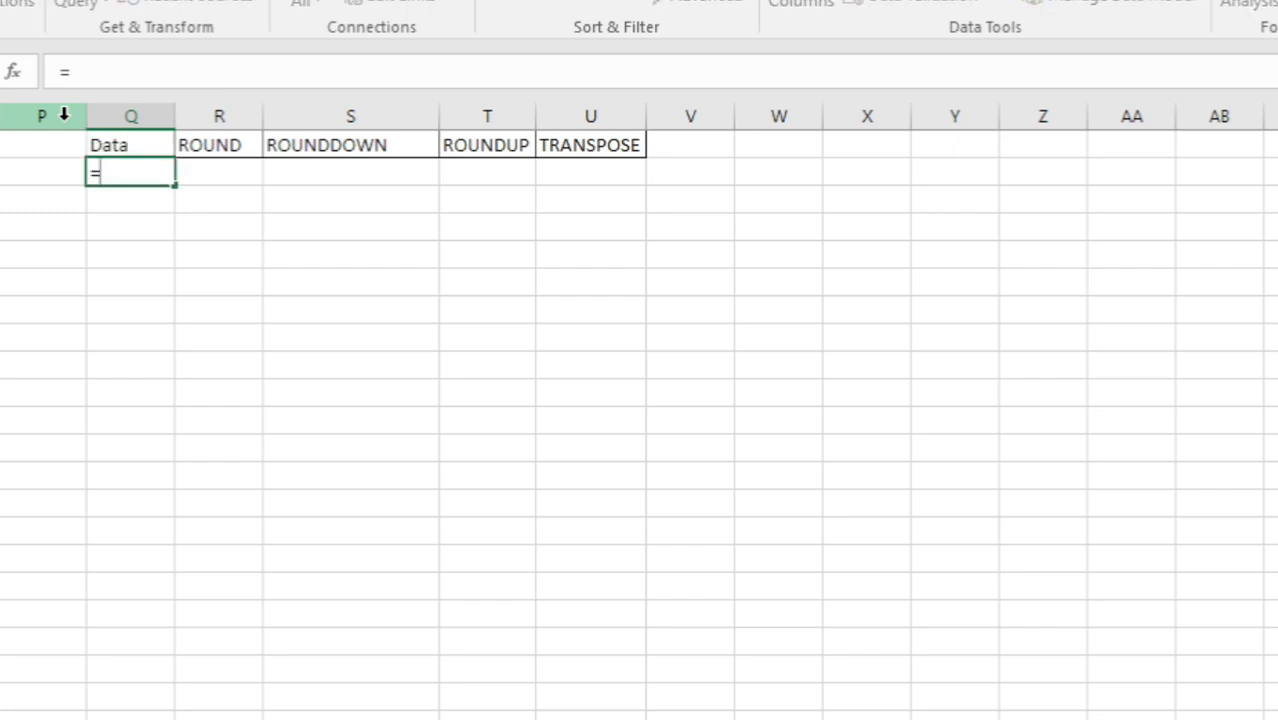
key("BackSpace")
key("BackSpace")
key("BackSpace")
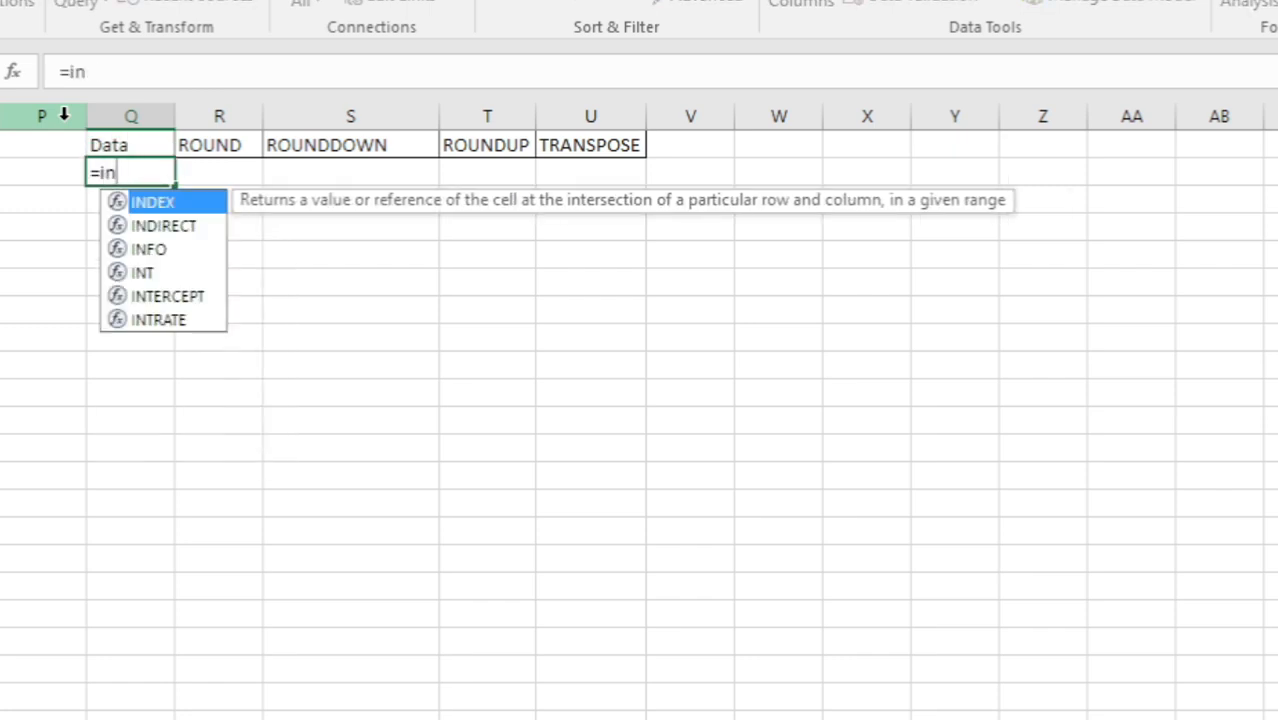
type("rand")
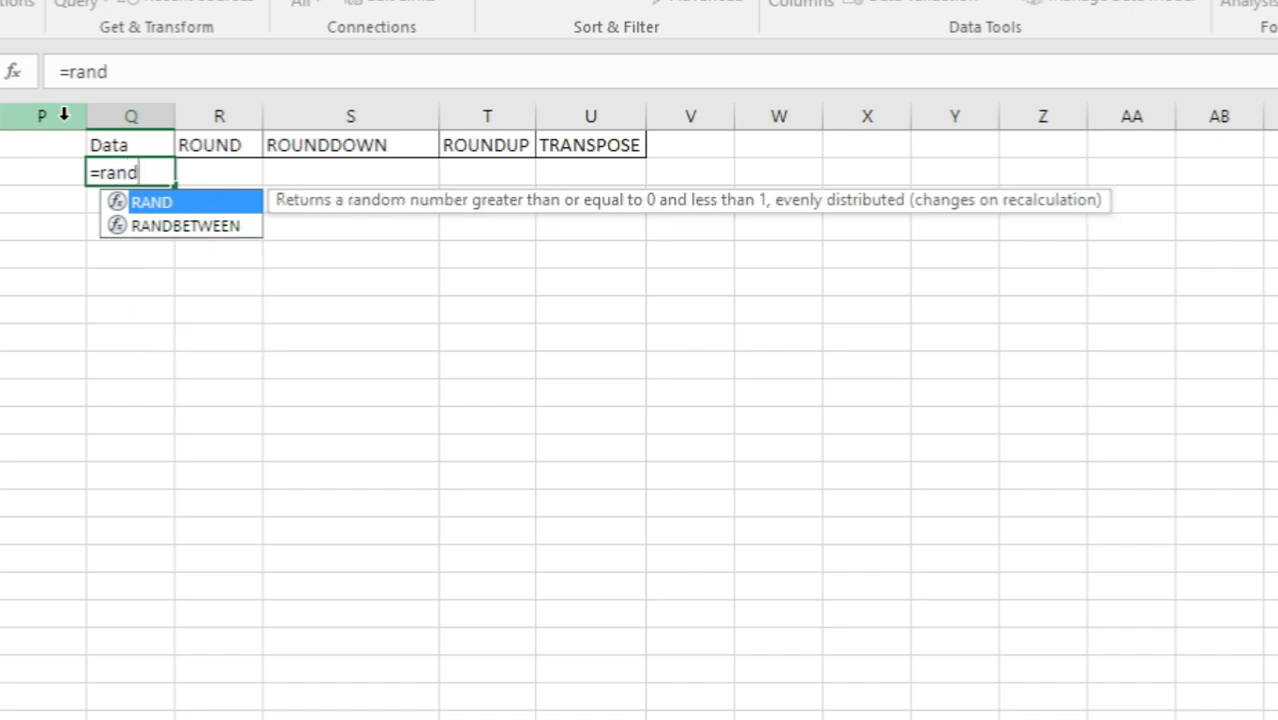
type("()")
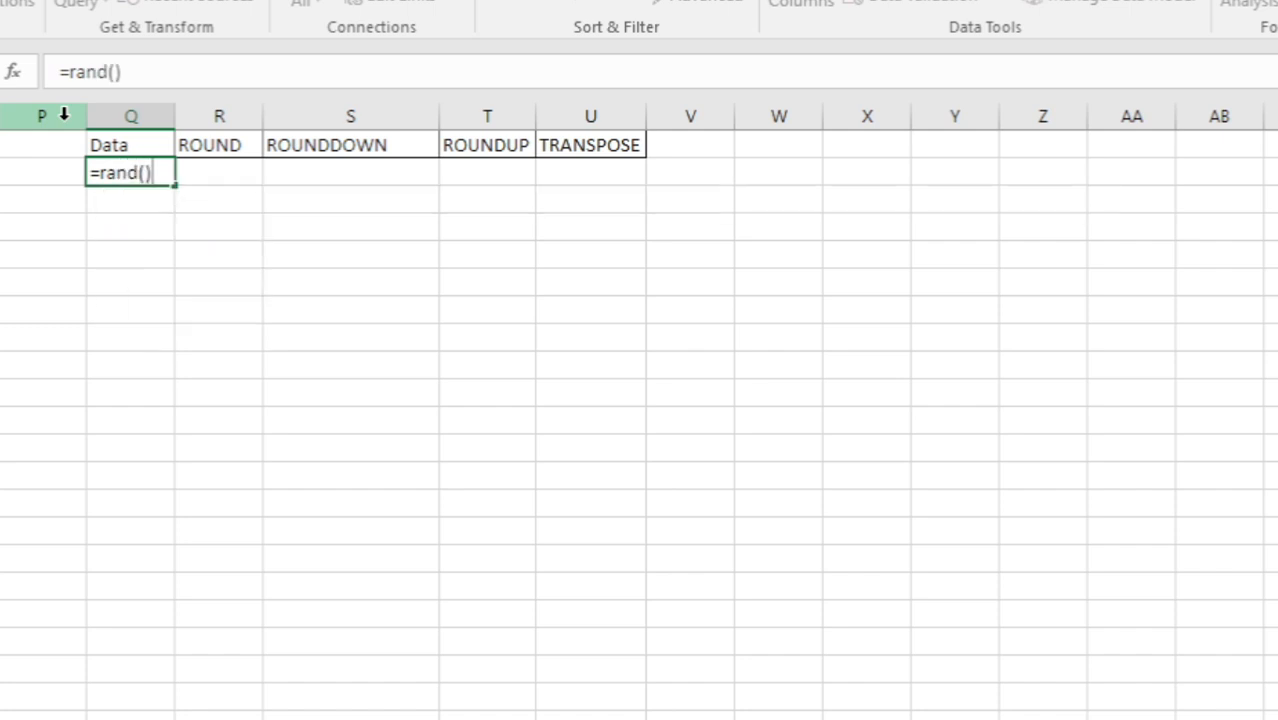
type("*10000")
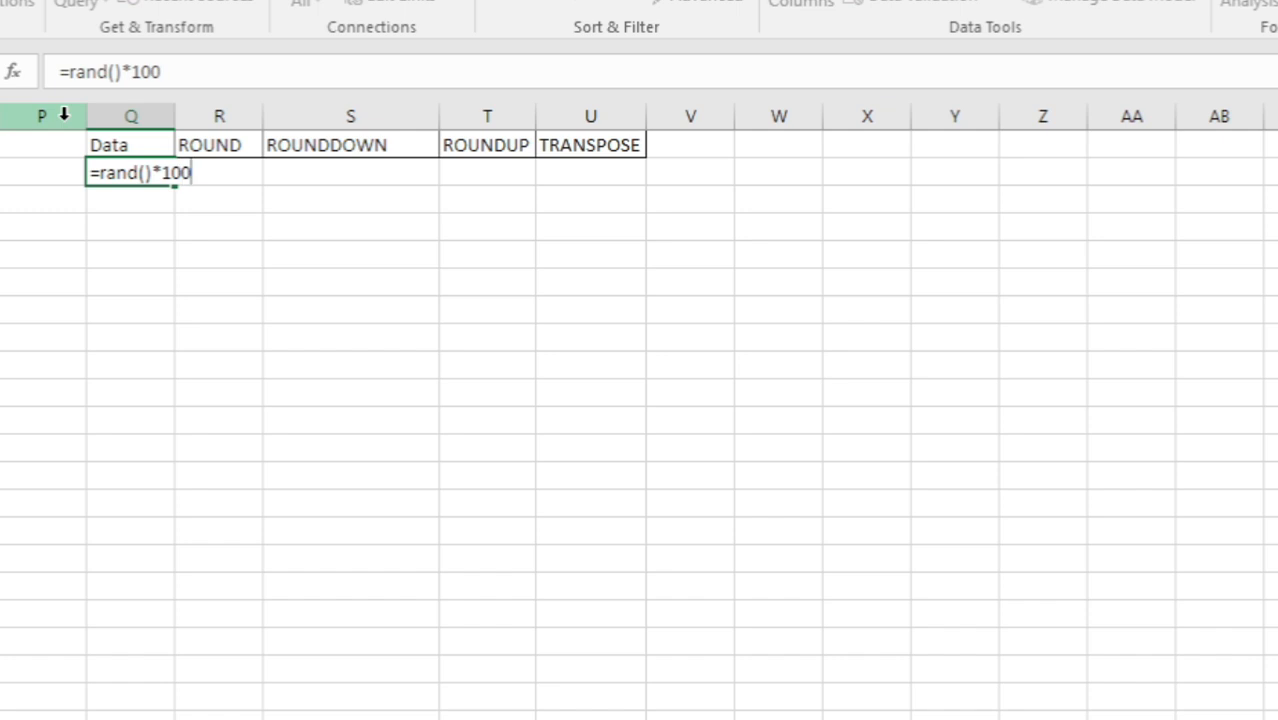
key("Return")
- Copy the random number formula from Q2 down through Q13
key("Up")
key("ctrl+c")
key("shift+Down")
key("shift+Down")
key("shift+Down")
key("shift+Down")
key("shift+Down")
key("shift+Down")
key("shift+Down")
key("shift+Down")
key("shift+Down")
key("shift+Down")
key("shift+Down")
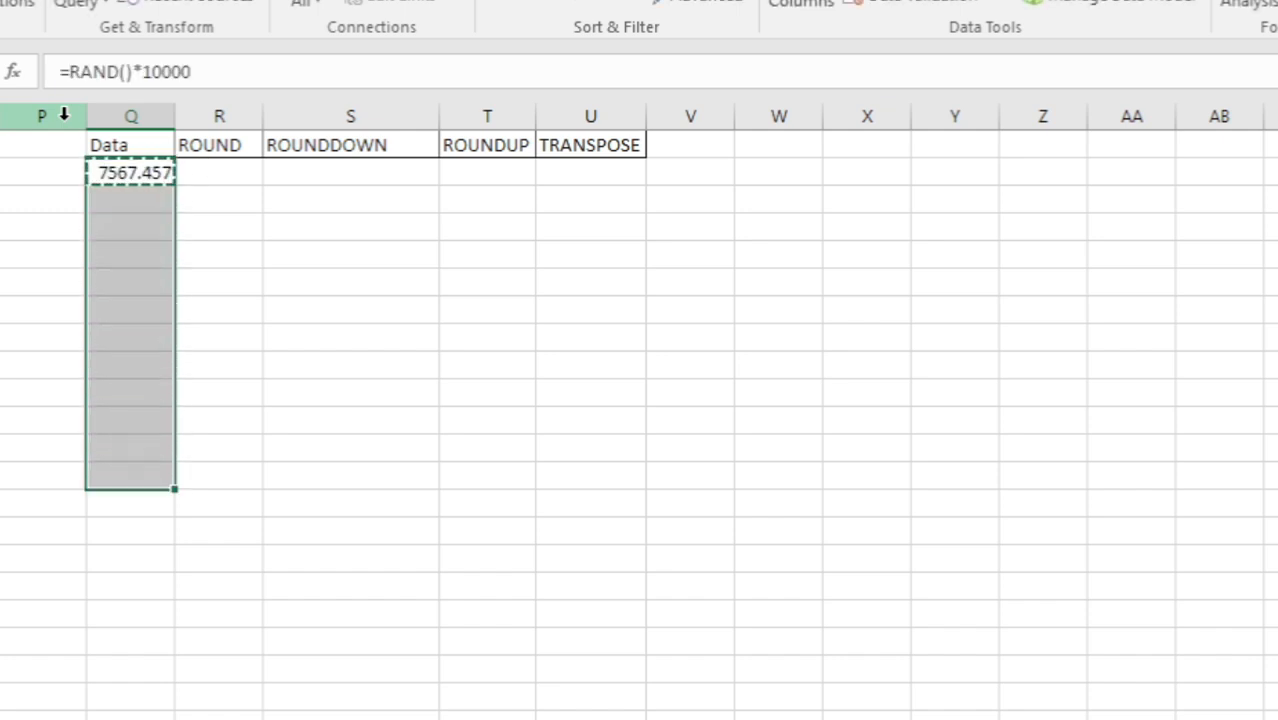
key("ctrl+v")
key("F2")
key("Escape")
type("c")
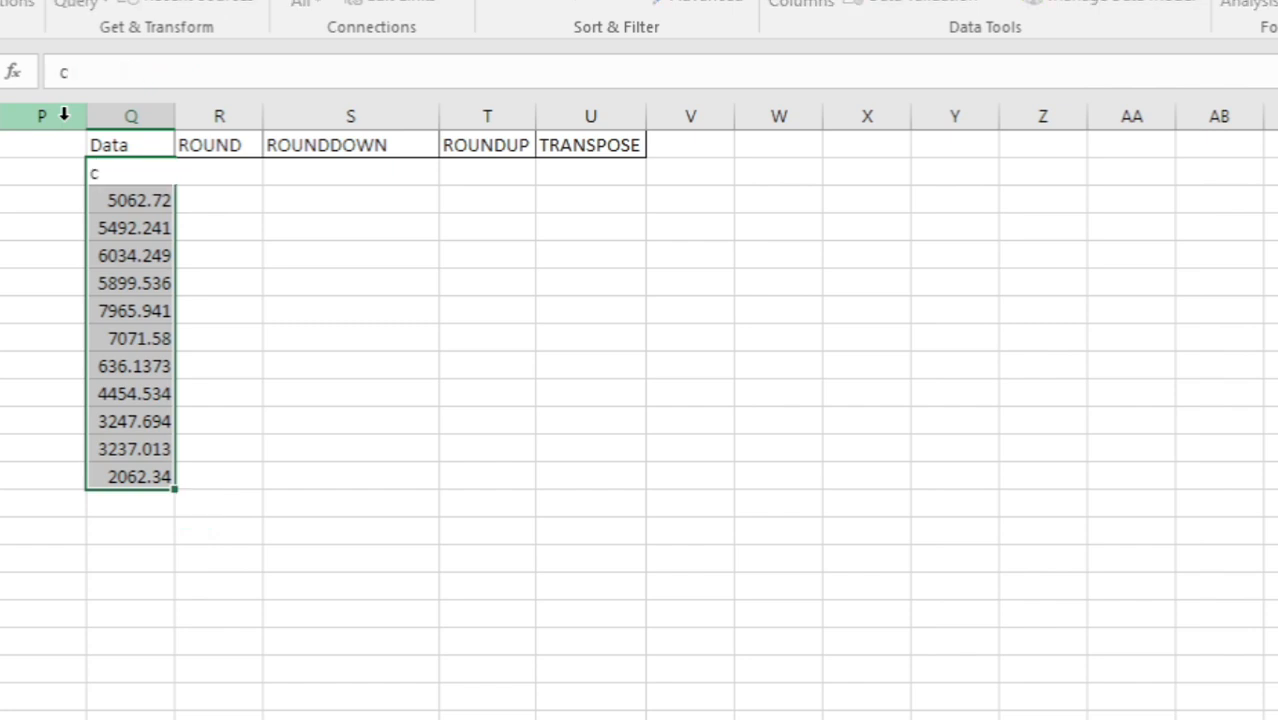
key("Escape")
- Replace the random number formulas in Q2:Q13 with their static values using Paste Special
key("ctrl+c")
key("ctrl+alt+v")
key("v")
key("Return")
key("Right")
key("Left")
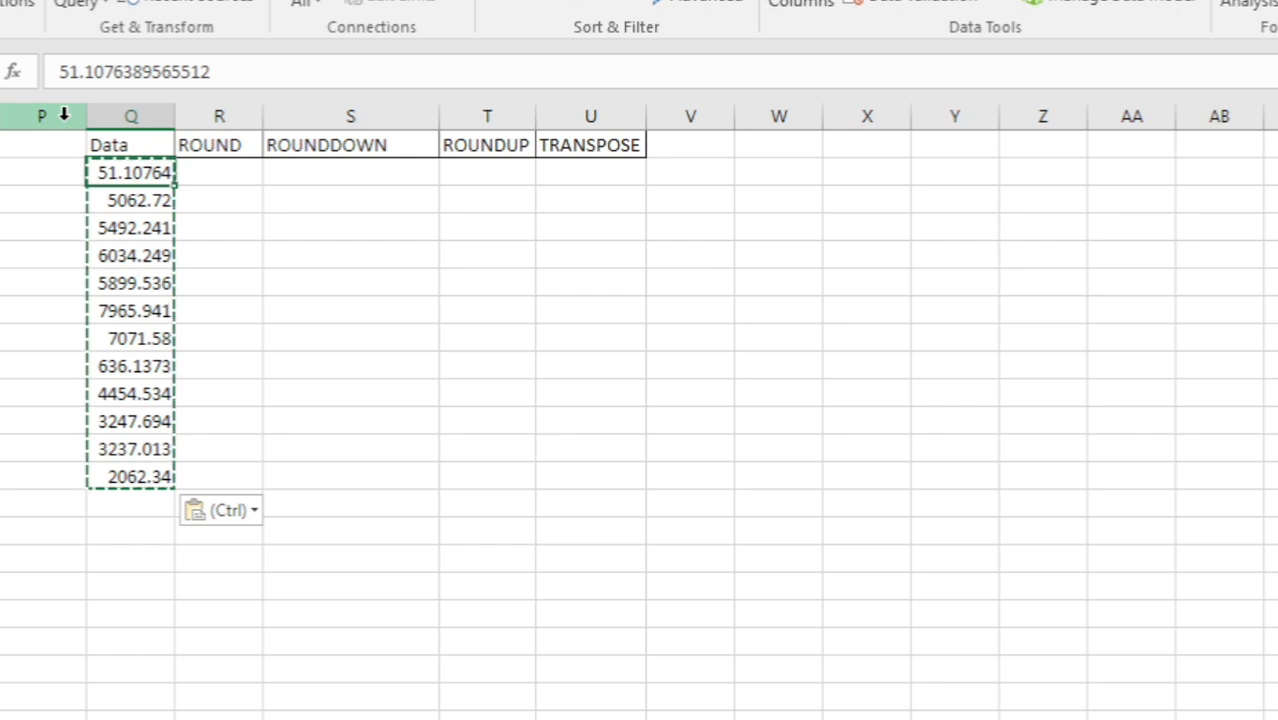
key("Escape")
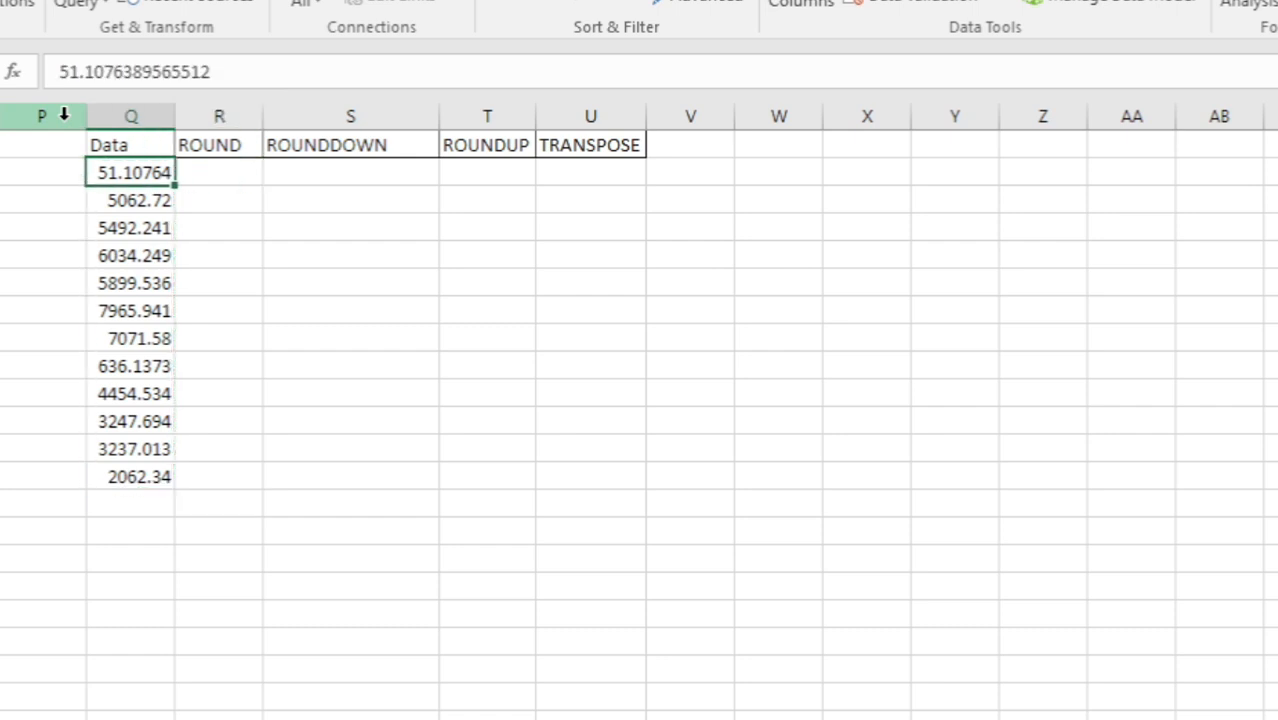
- Autofit the Data column to its full decimals and widen the ROUND column slightly
double_click(177, 112)
left_click(283, 449)
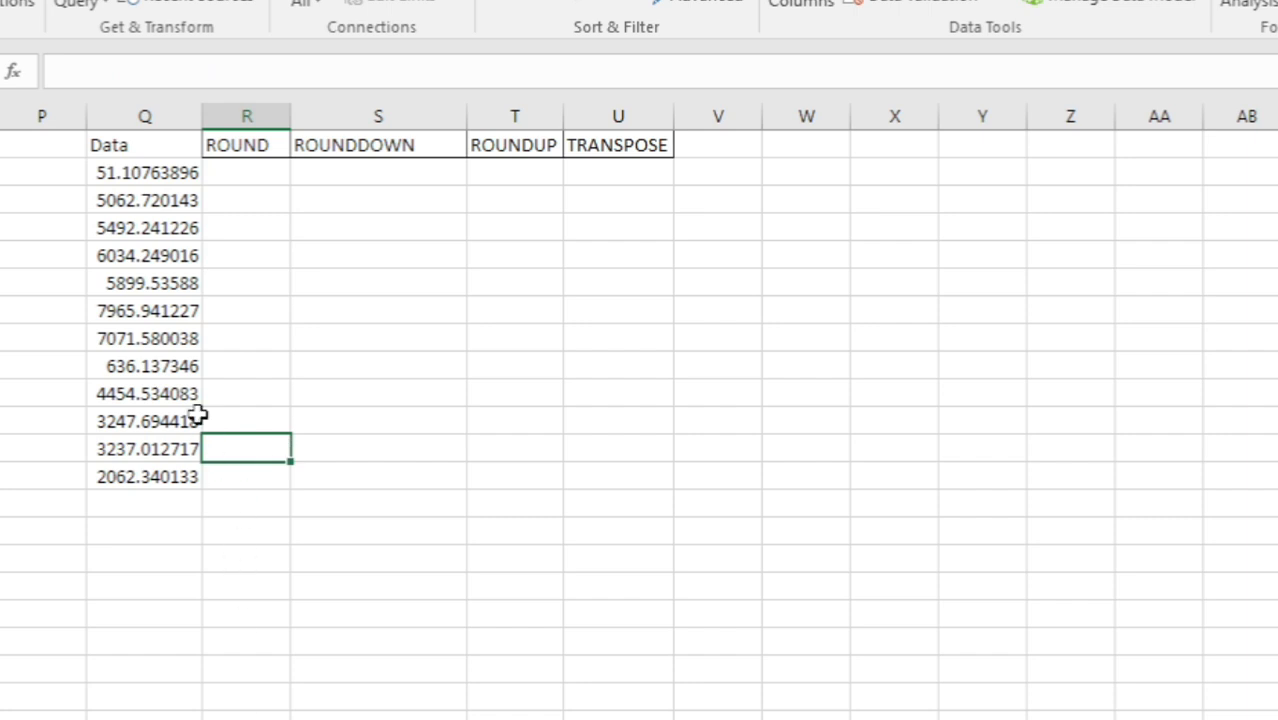
left_click_drag(162, 172, 180, 478)
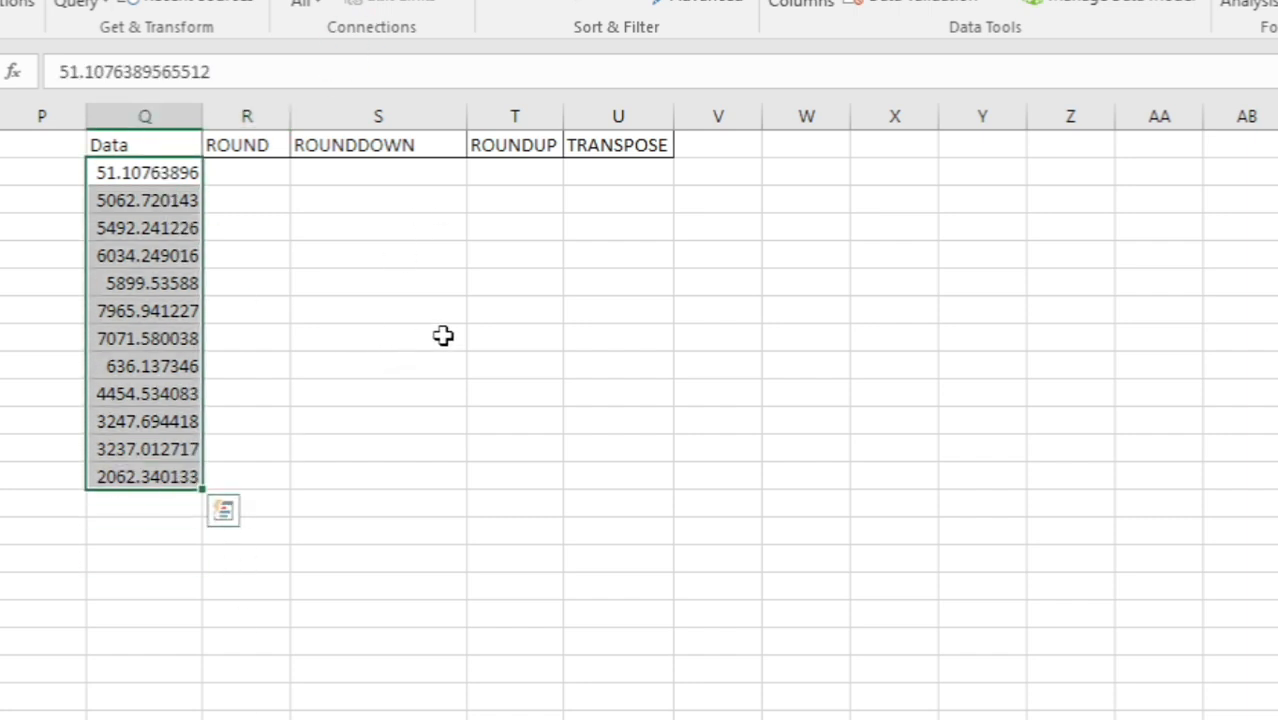
left_click_drag(288, 116, 324, 116)
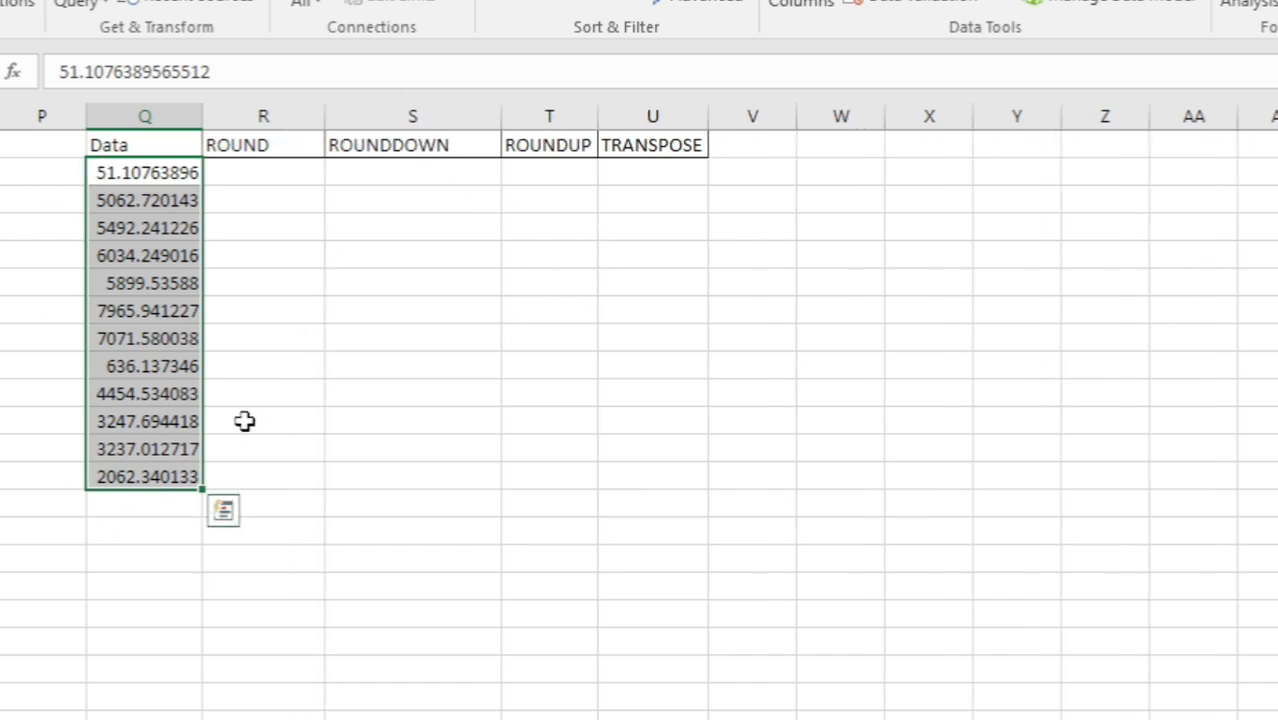
- Enter =ROUND(Q2,2) in R2 to round the first Data value to two decimals
left_click(280, 166)
type("=rou")
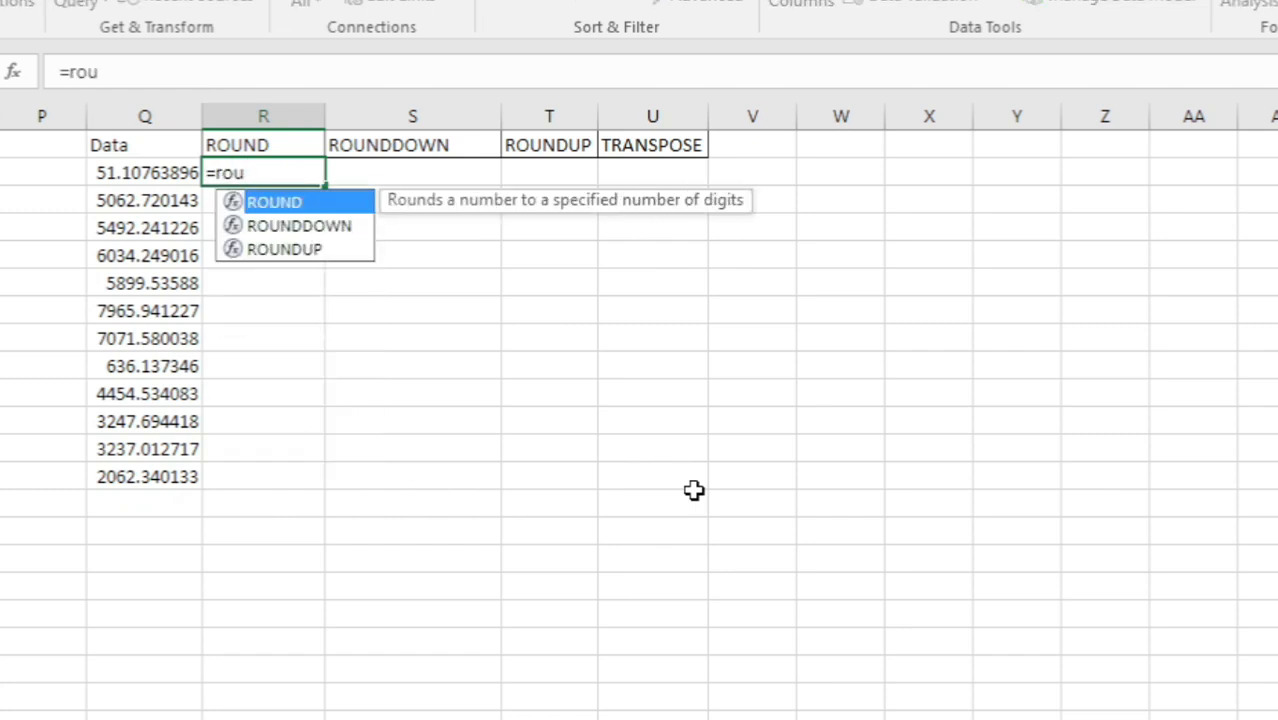
key("Tab")
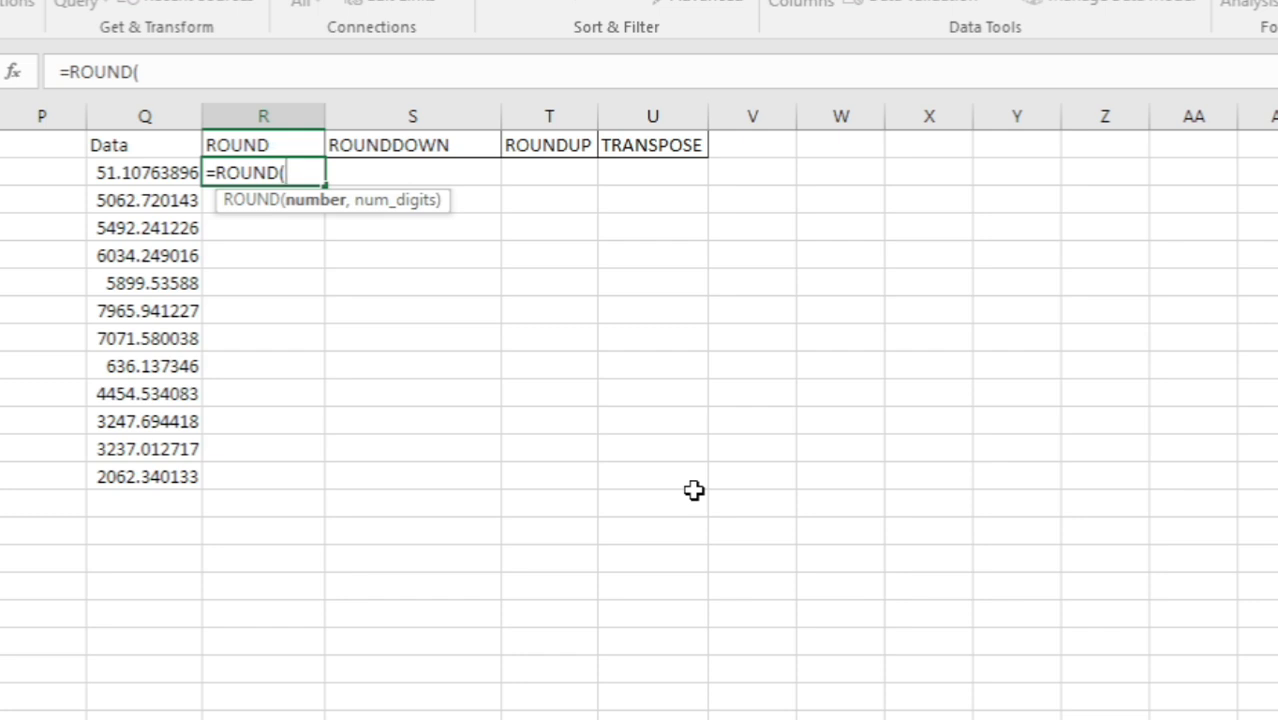
left_click(157, 172)
type(",2")
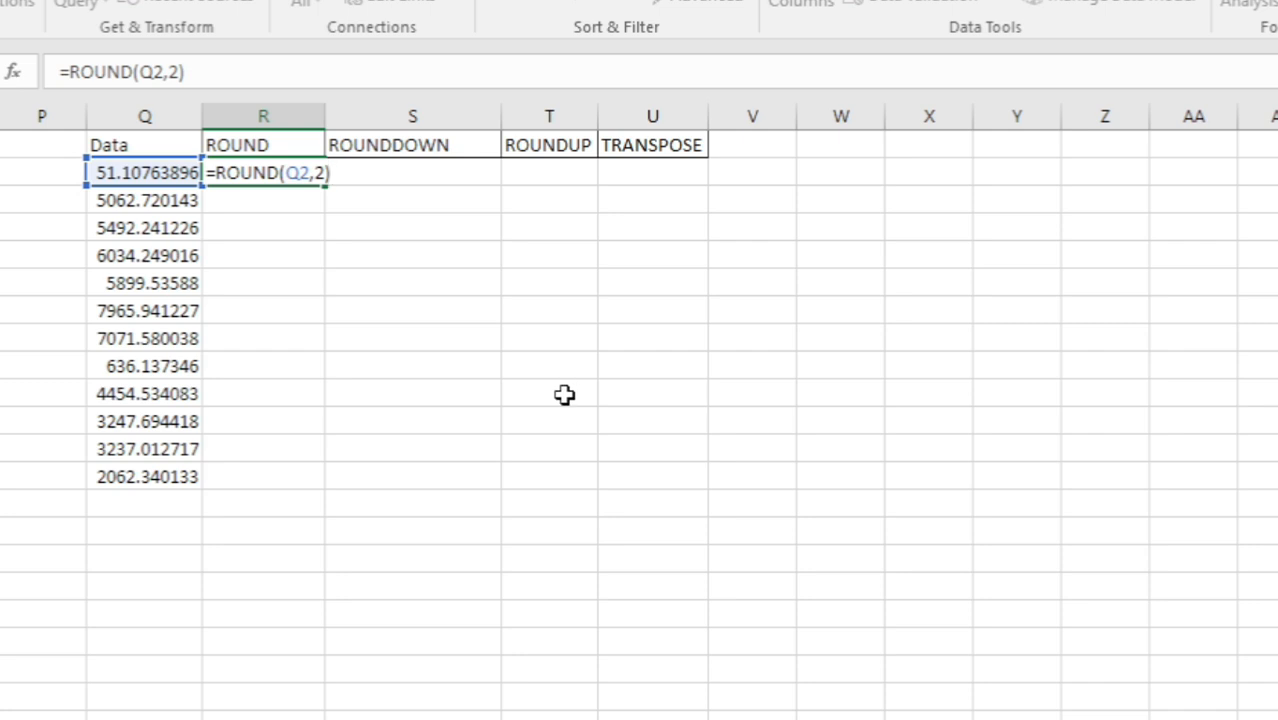
key("Return")
- Copy the ROUND formula from R2 down through R13 and review the rounded values
key("Up")
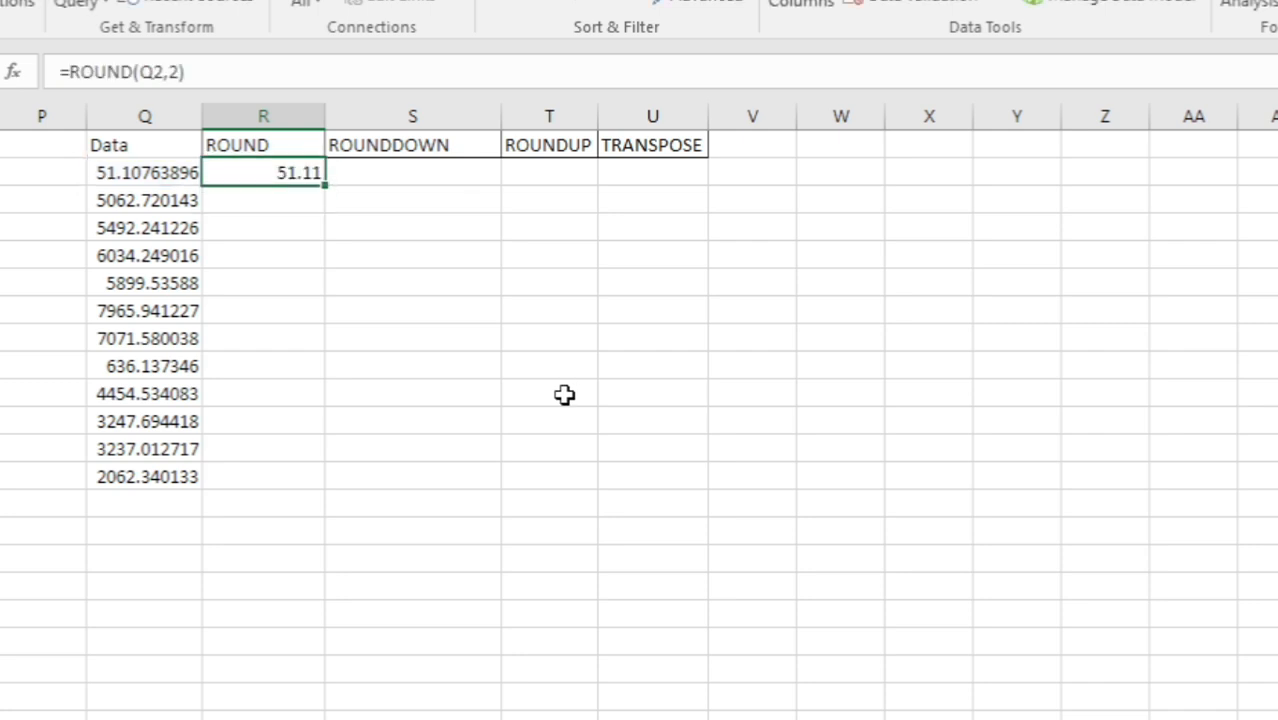
key("ctrl+c")
key("shift+Down")
key("shift+Down")
key("shift+Down")
key("shift+Down")
key("shift+Down")
key("shift+Down")
key("shift+Down")
key("shift+Down")
key("shift+Down")
key("shift+Down")
key("shift+Down")
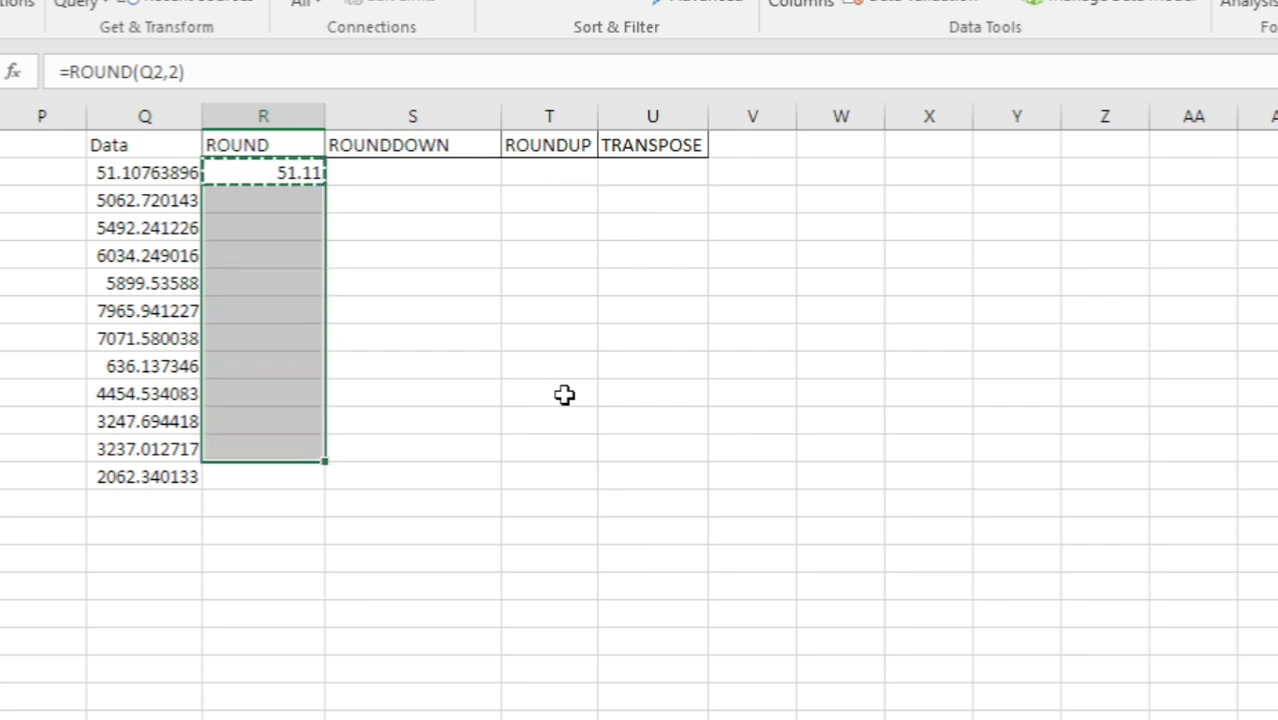
key("shift+Down")
key("ctrl+v")
key("Down")
key("Down")
key("Up")
key("Up")
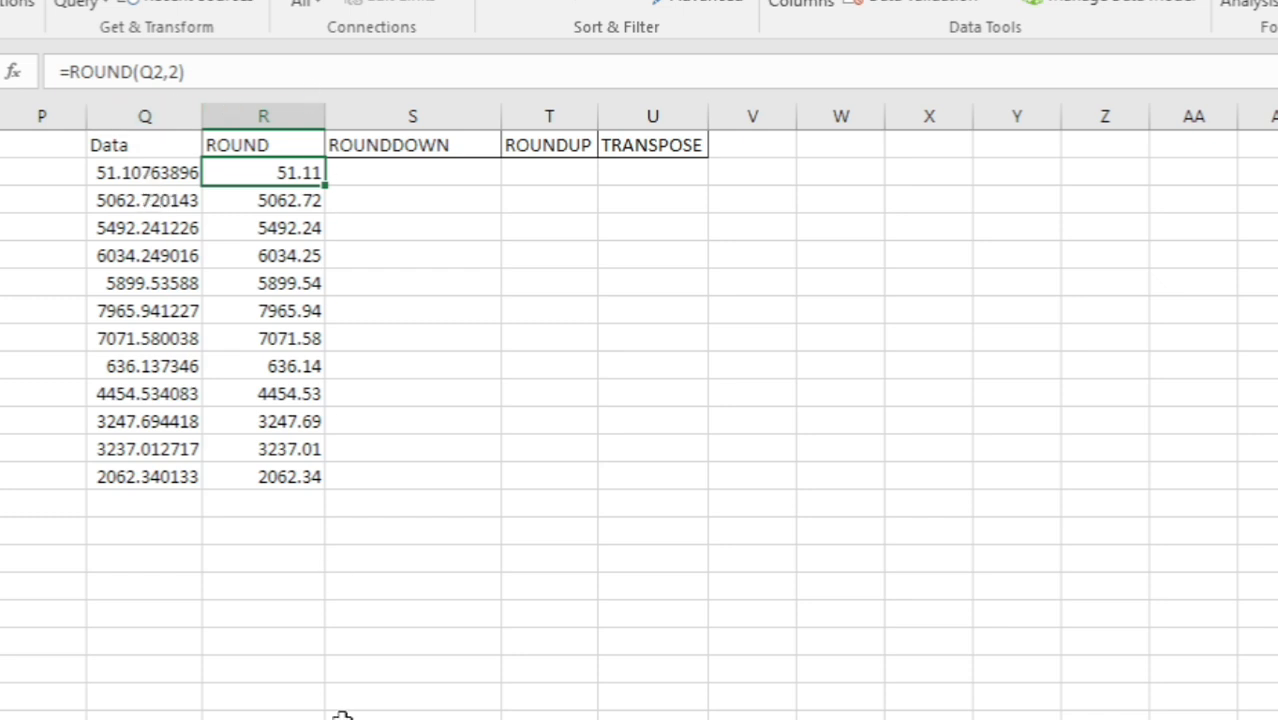
left_click(300, 568)
left_click_drag(285, 174, 297, 448)
- Insert a column before ROUNDDOWN and enter the heading ROUND in S1
left_click(414, 305)
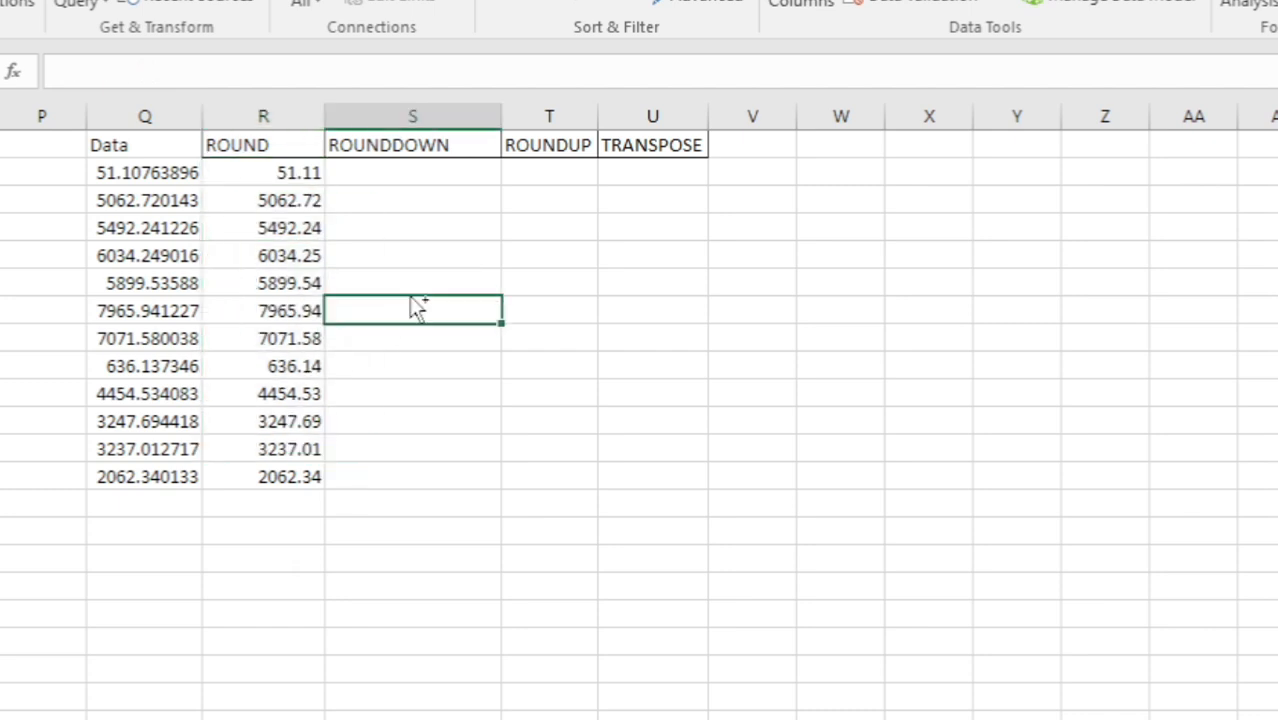
key("ctrl+space")
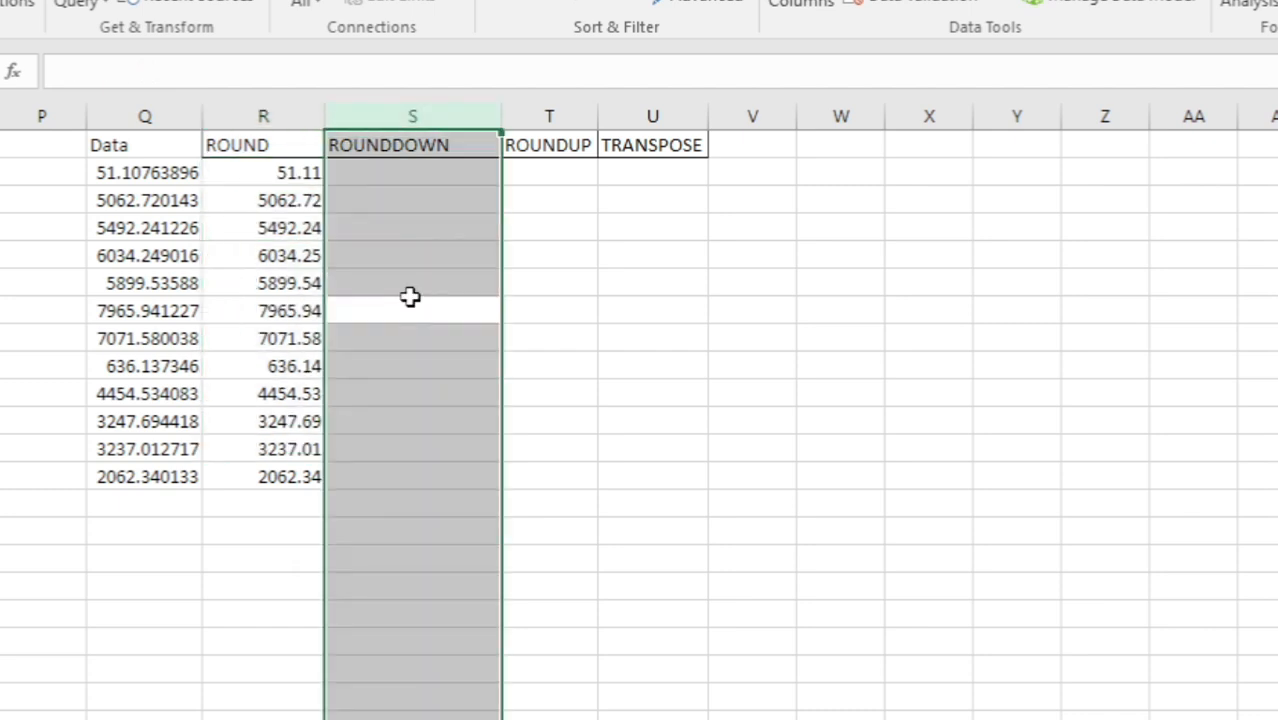
key("ctrl+shift+equal")
left_click(410, 297)
key("Up")
key("Up")
key("Up")
key("Up")
key("Up")
key("Up")
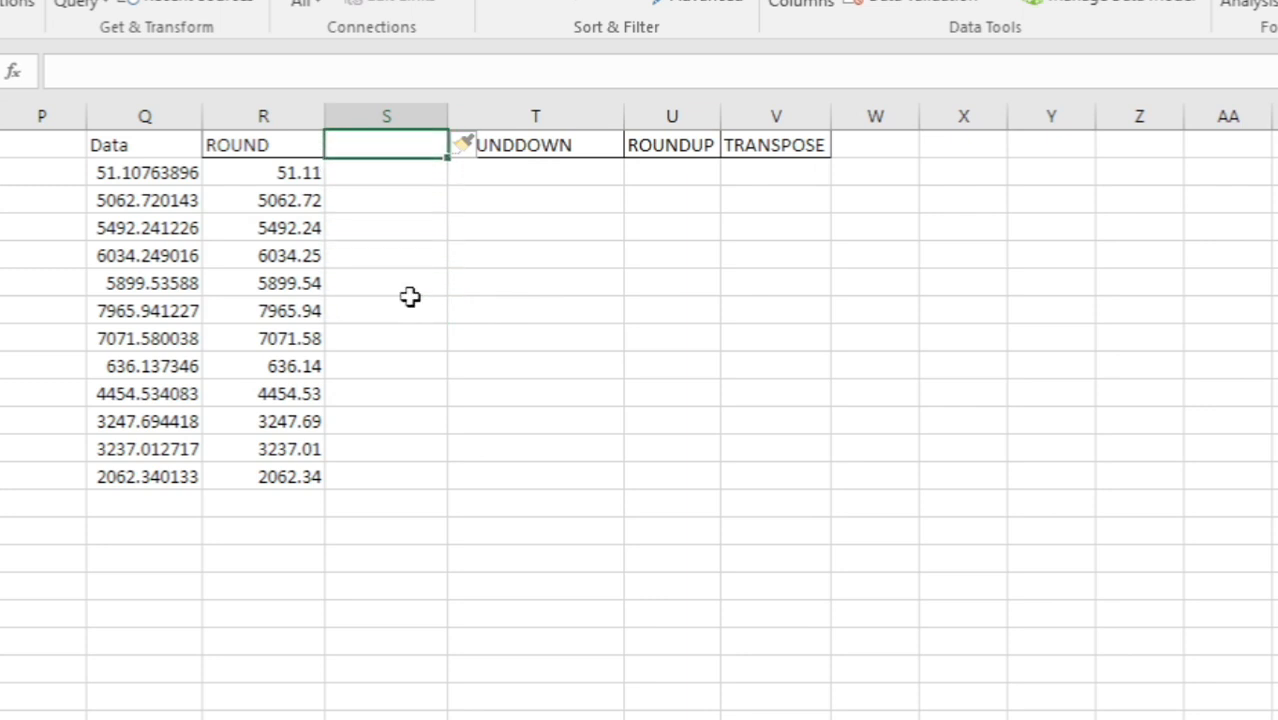
type("ROUND")
key("Return")
- Start a ROUND formula in S2 with the first Data value, Q2, as its number argument
type("=")
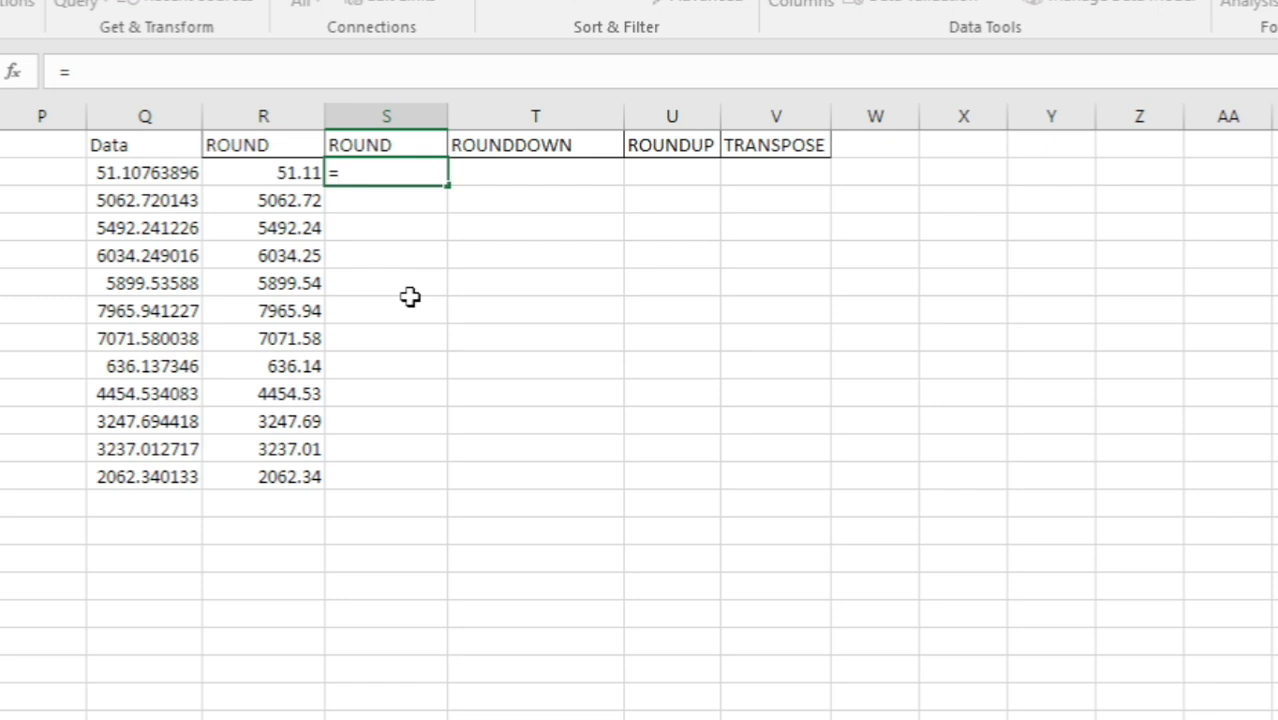
type("rou")
key("Tab")
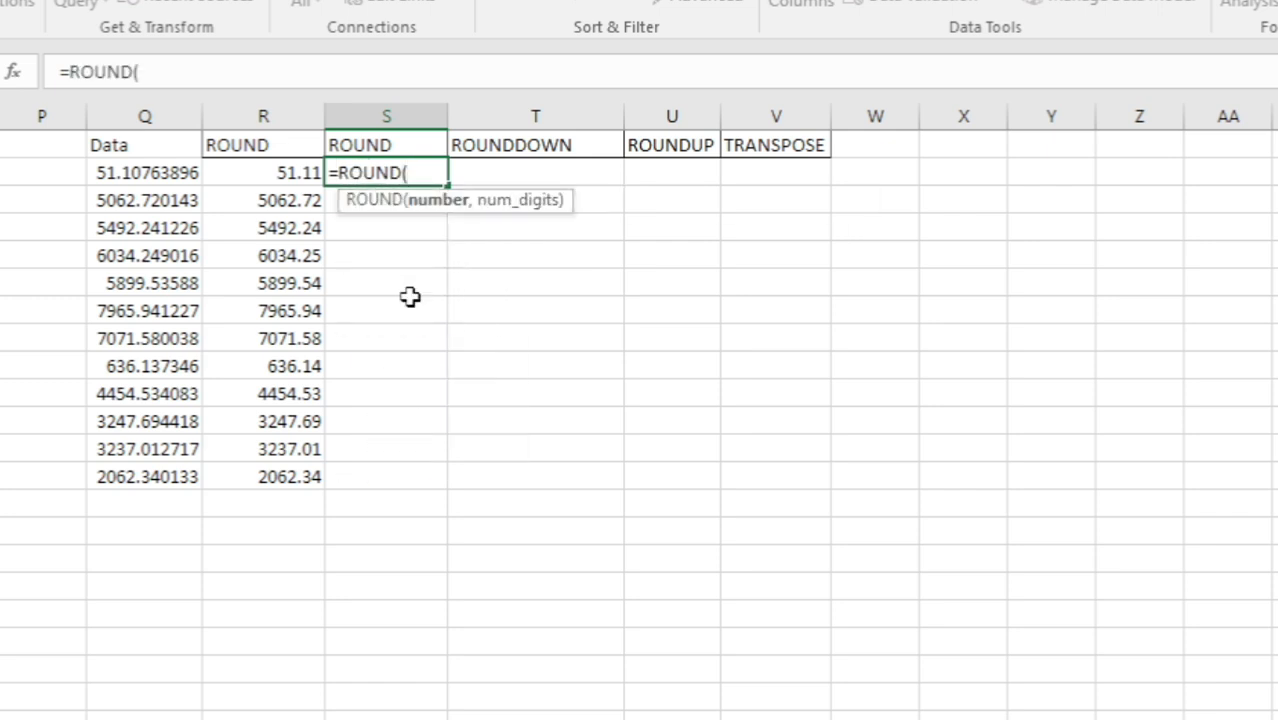
key("Left")
key("Left")
type(",")
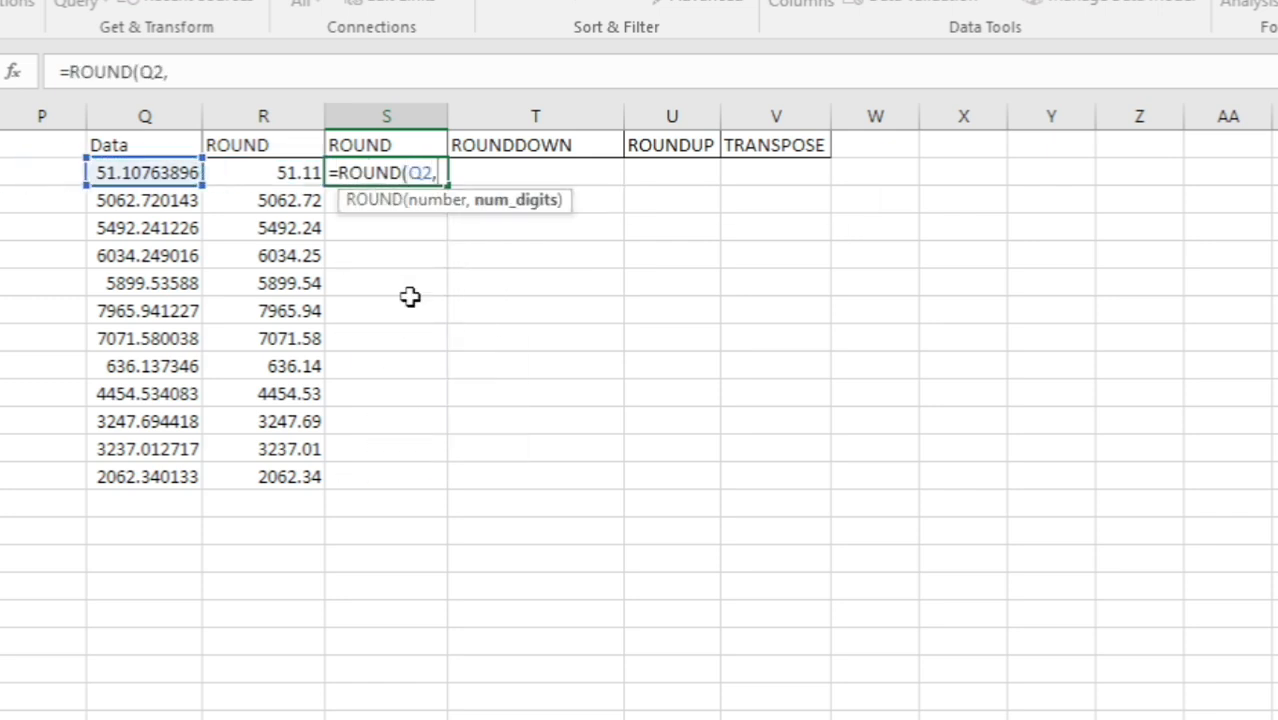
type("-1")
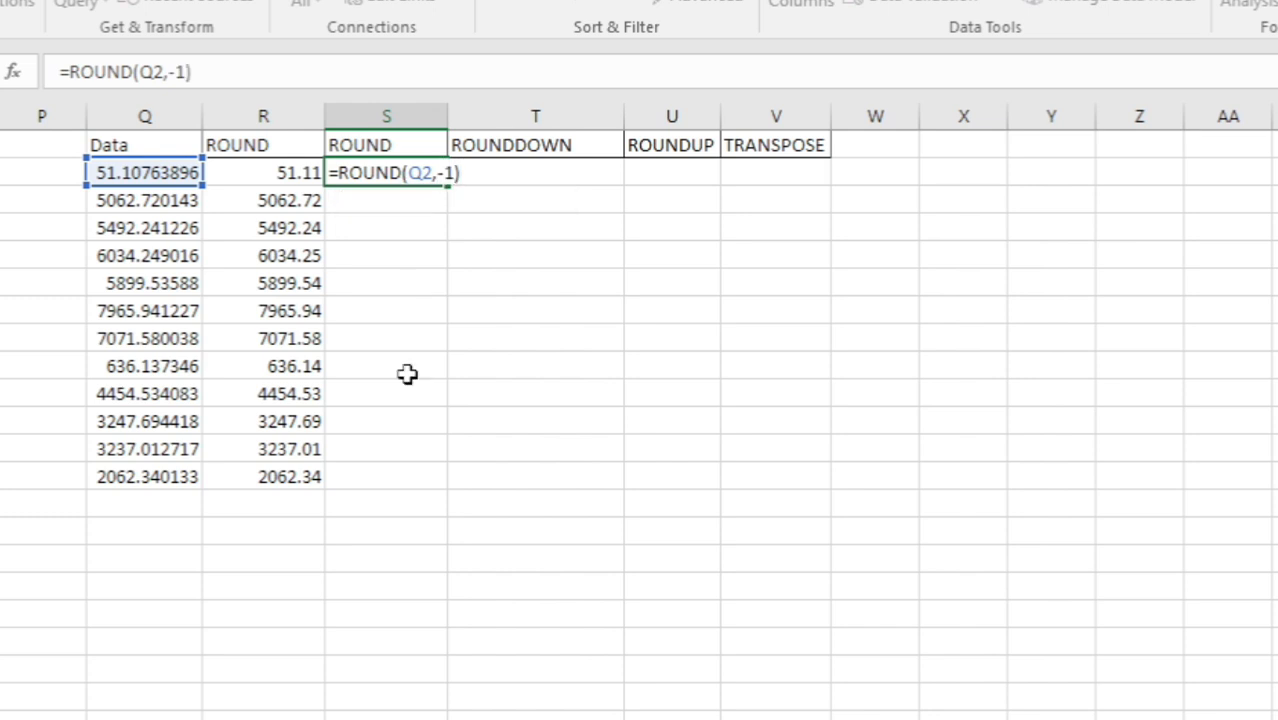
key("BackSpace")
key("BackSpace")
key("BackSpace")
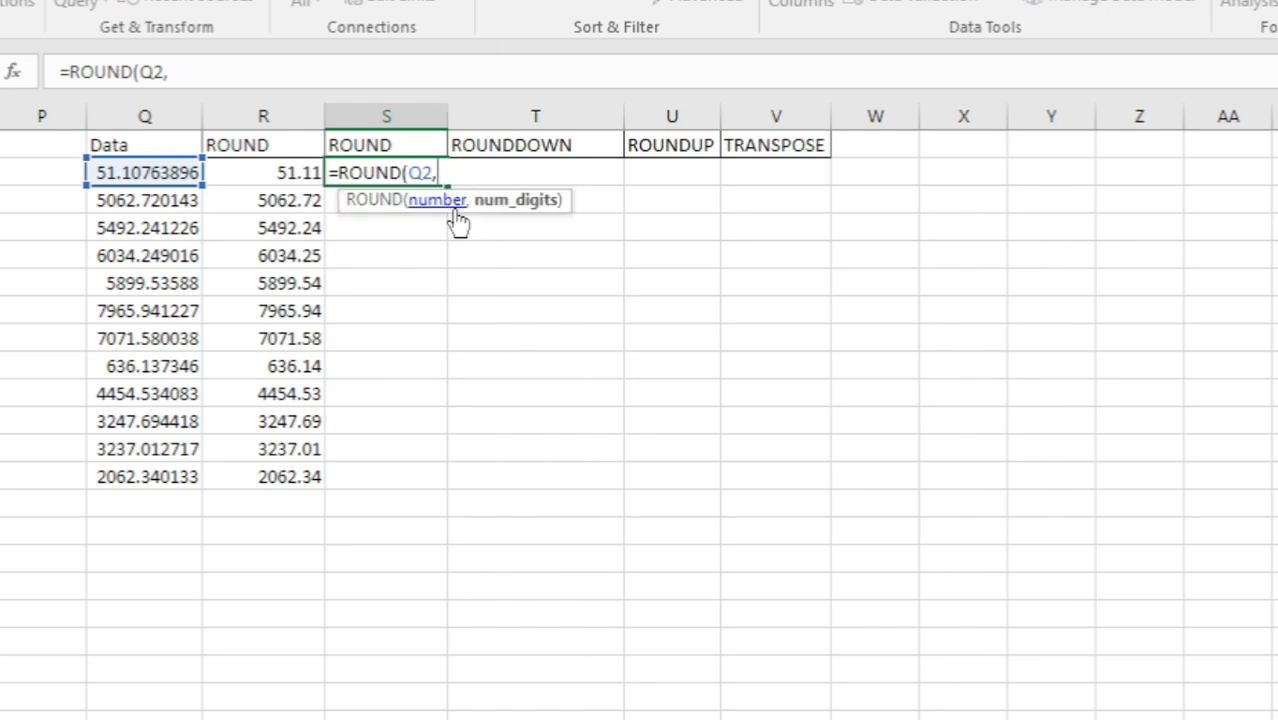
- Complete the S2 formula as =ROUND(Q2,0) and copy it down through S13
type("0")
key("Return")
key("Up")
key("Left")
key("ctrl+Down")
key("Right")
key("ctrl+shift+Up")
key("ctrl+d")
key("Up")
key("Up")
key("Up")
key("Up")
key("Up")
key("Up")
key("Up")
key("Up")
key("Up")
key("Up")
key("Up")
key("Up")
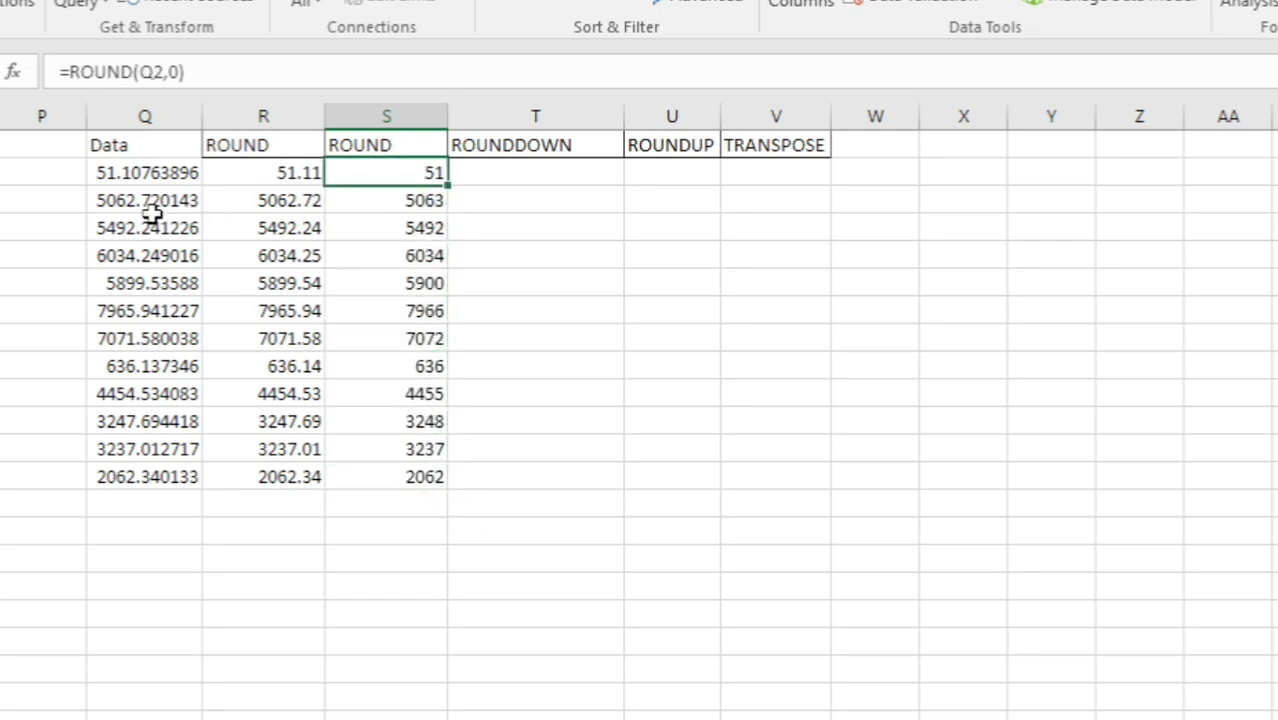
left_click(430, 203)
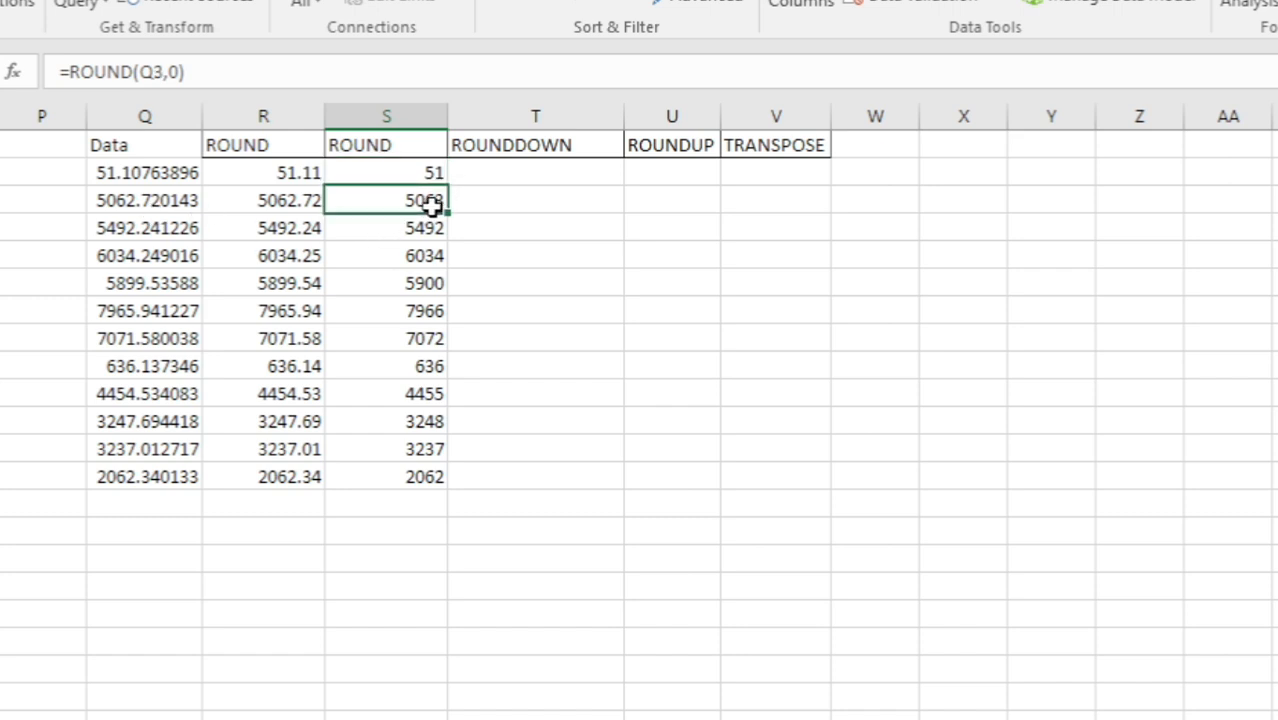
left_click(434, 176)
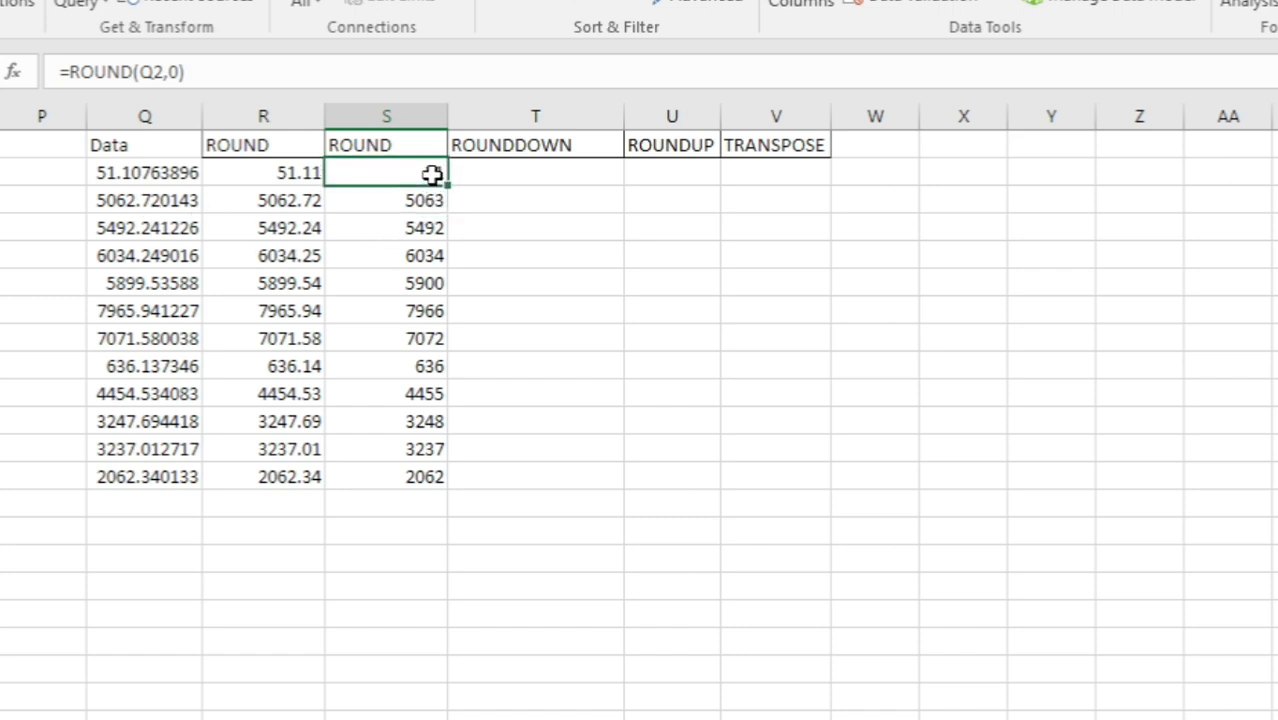
left_click(288, 176)
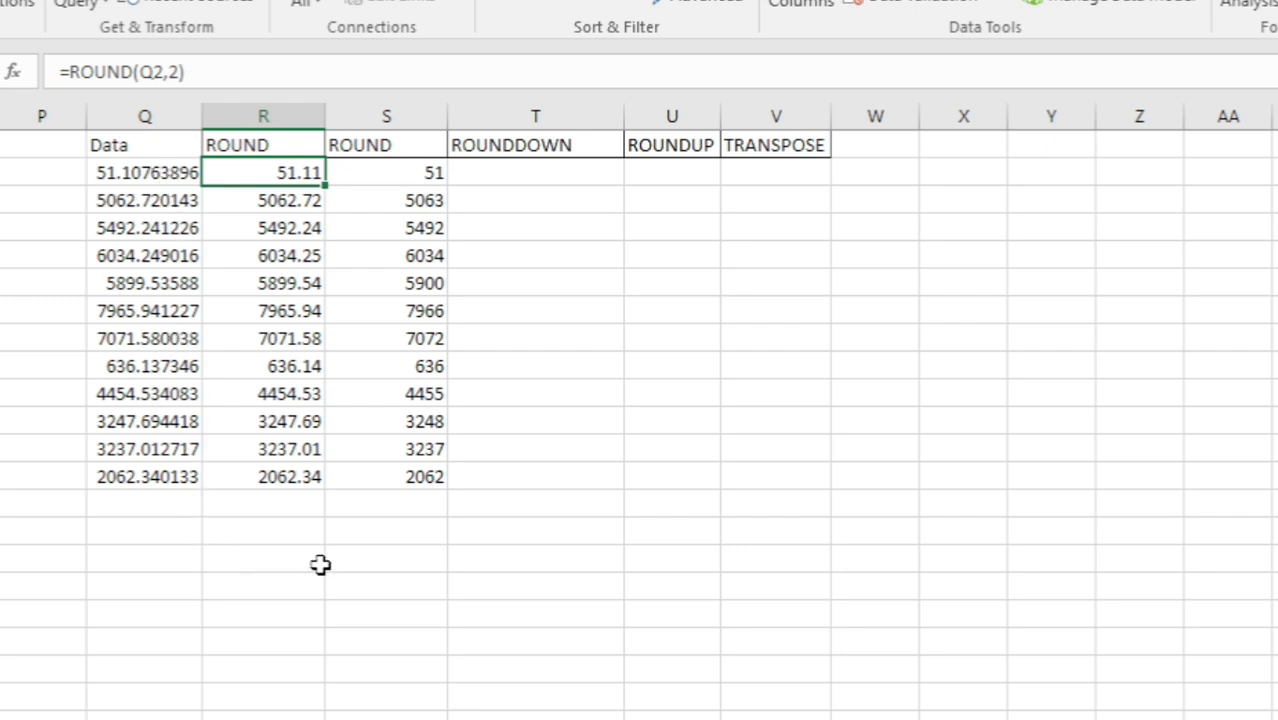
- Insert a column before ROUNDDOWN and enter the heading ROUND in T1
left_click(528, 231)
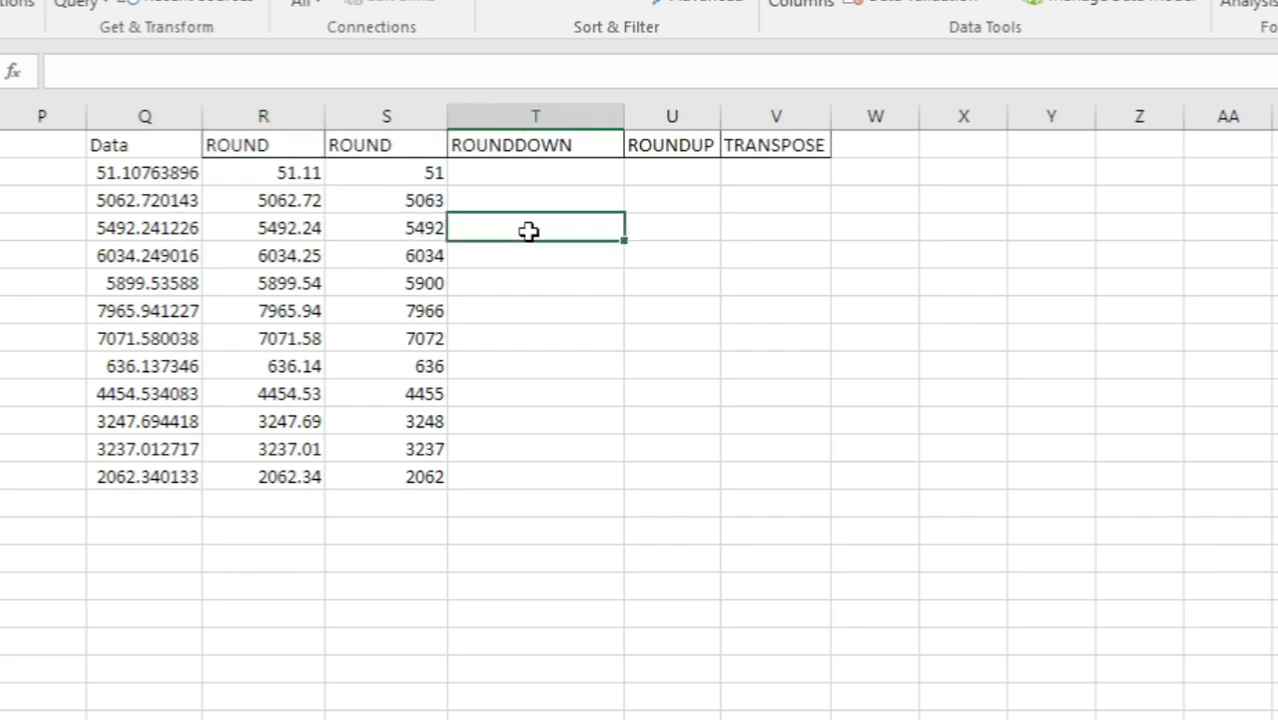
key("ctrl+space")
key("ctrl+shift+plus")
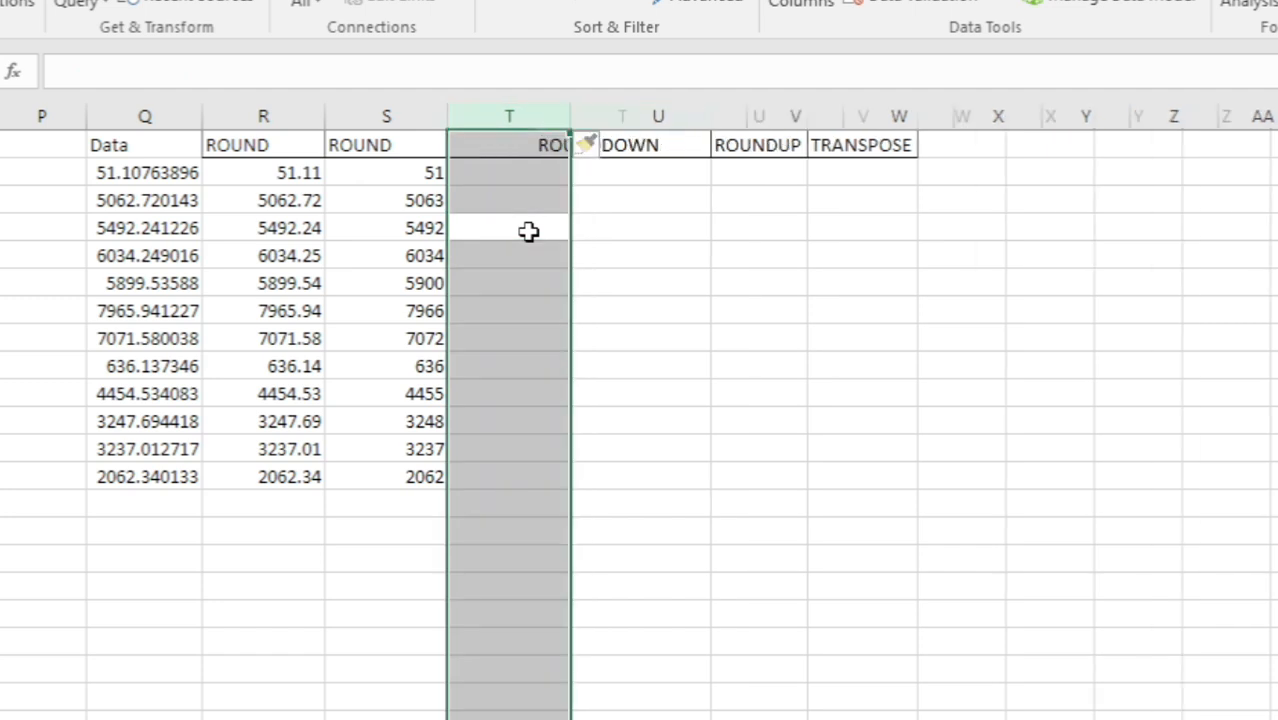
key("Up")
key("Up")
key("Up")
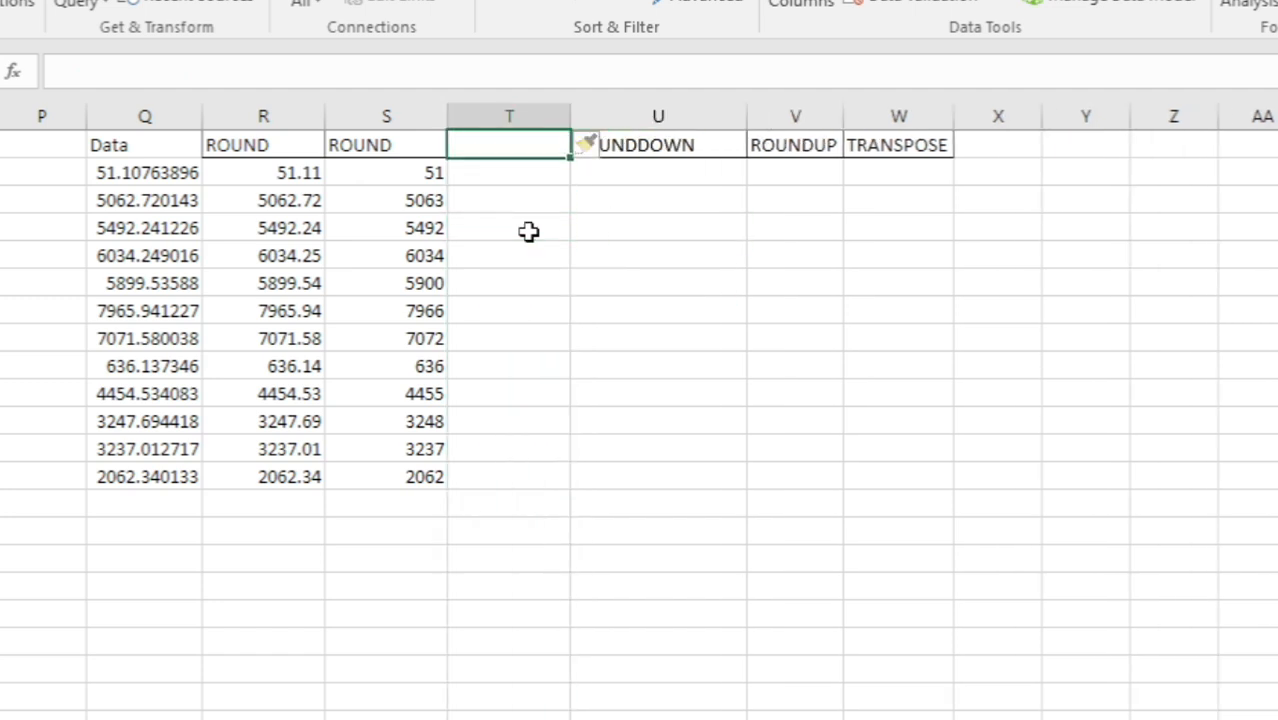
type("ROUND")
key("Return")
- Enter =ROUND(Q2,-1) in T2 to round the first Data value to the nearest ten
type("=")
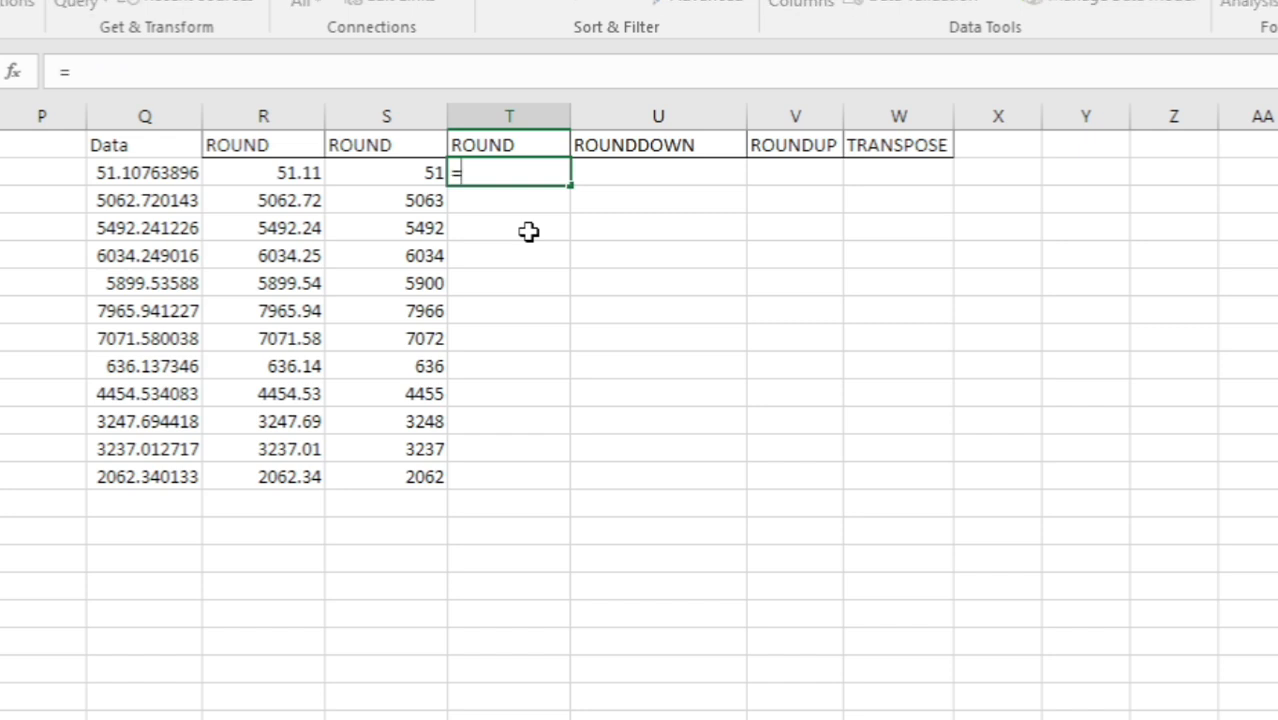
type("round")
key("Tab")
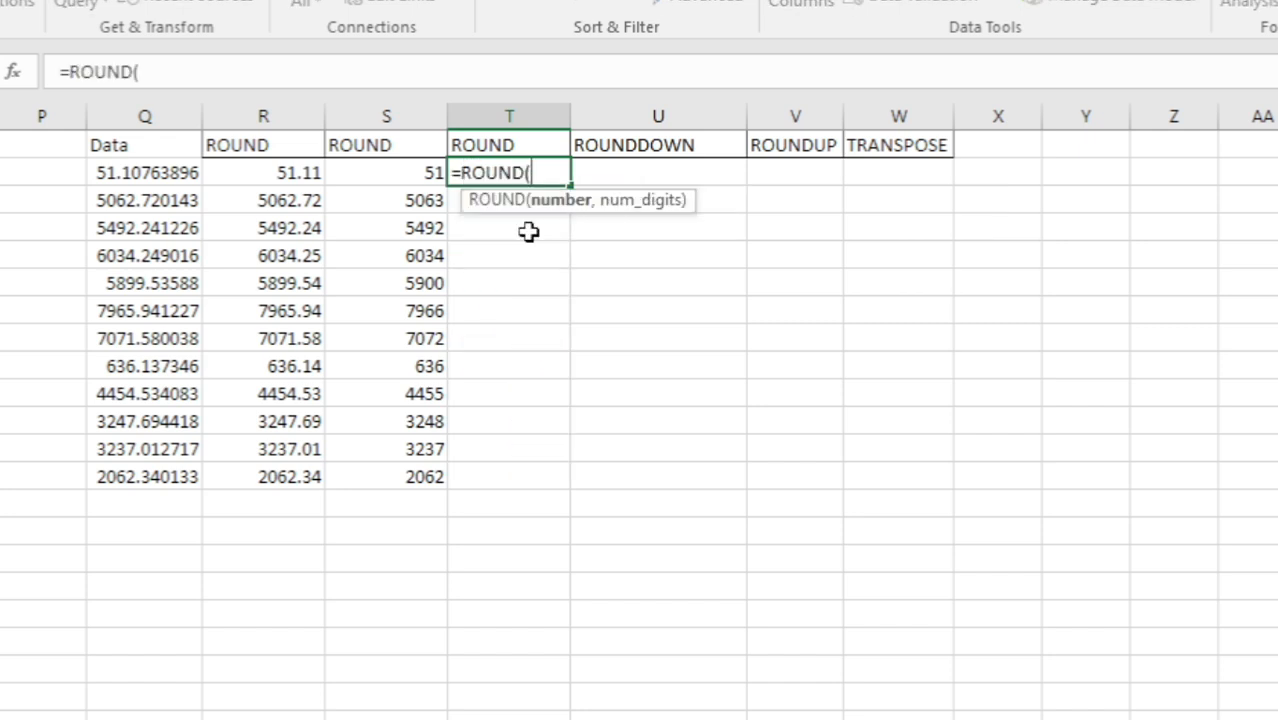
key("Left")
key("Left")
key("Left")
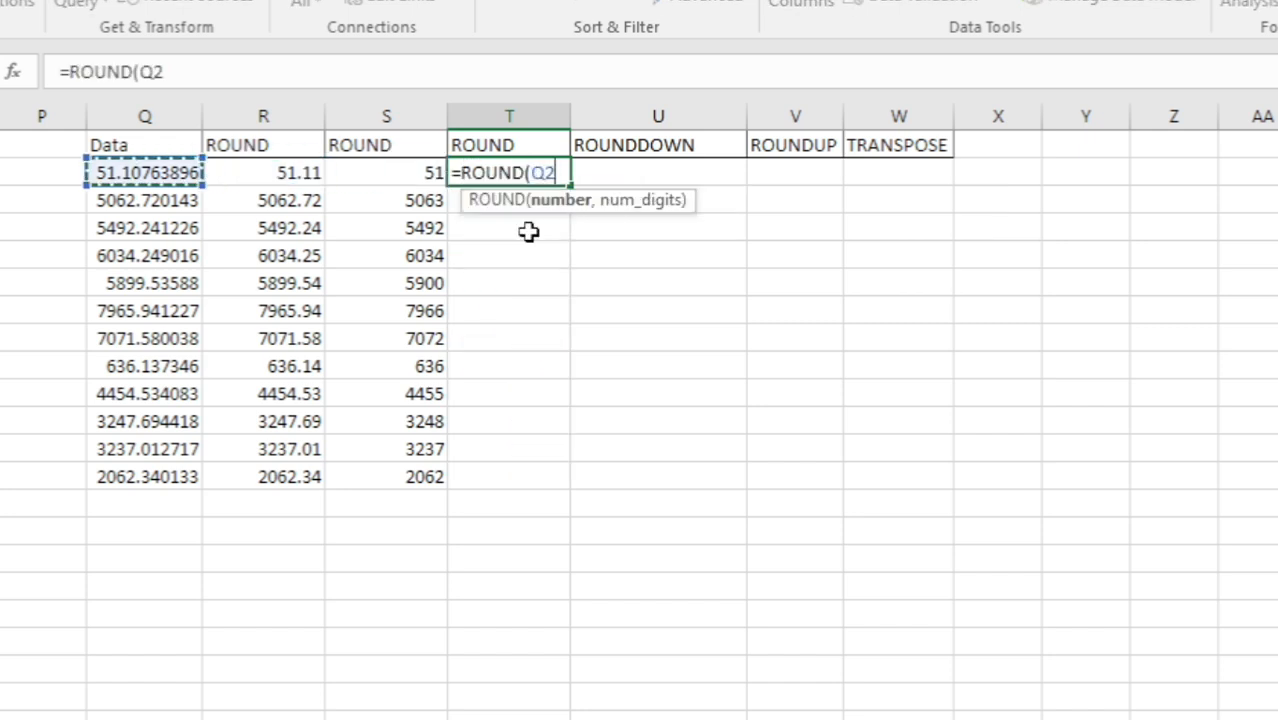
type(",-1")
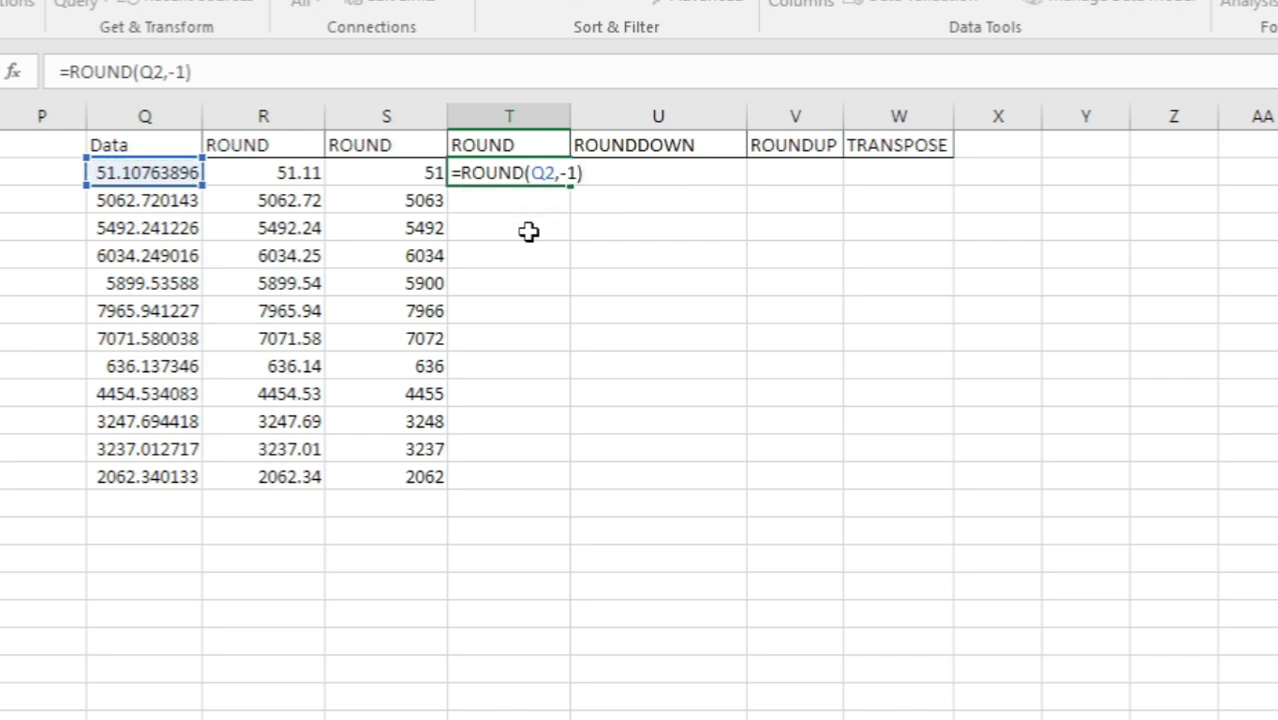
key("Return")
- Copy the ROUND formula from T2 down through T13 and return to T2
key("Left")
key("ctrl+Down")
key("Right")
key("ctrl+shift+Up")
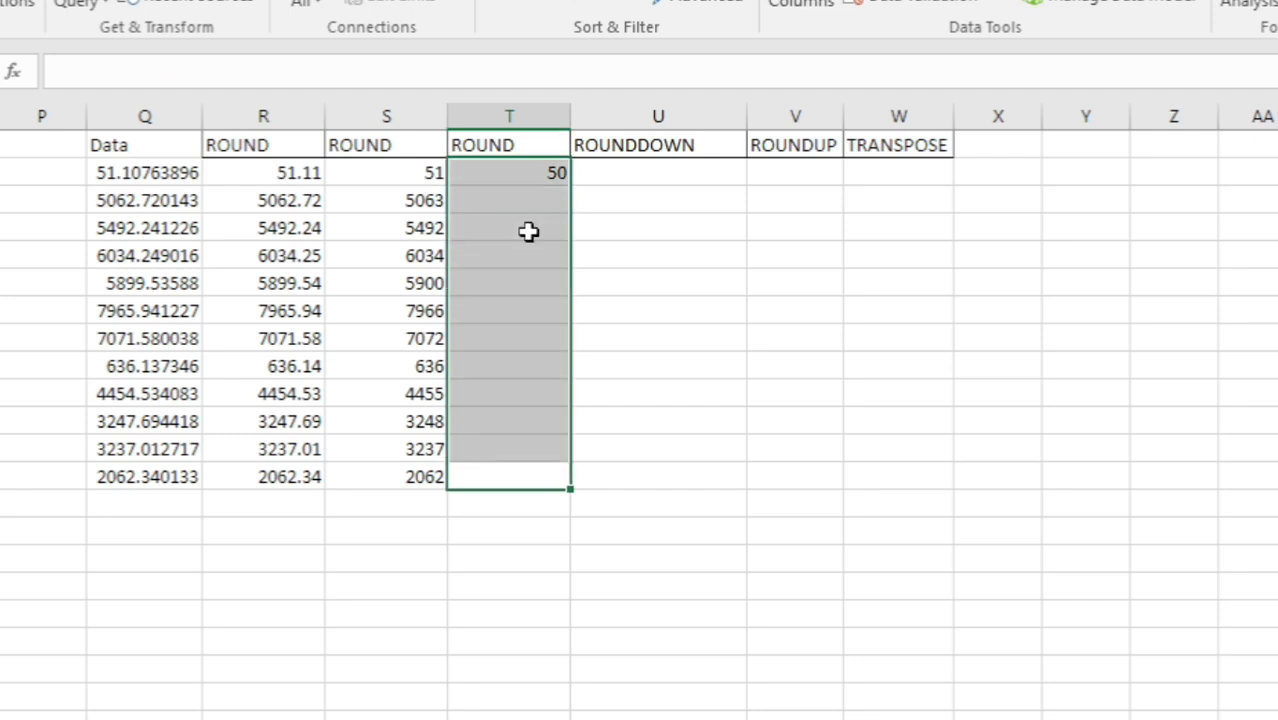
key("ctrl+d")
key("Down")
key("Up")
key("Up")
key("Up")
key("ctrl+Up")
key("Down")
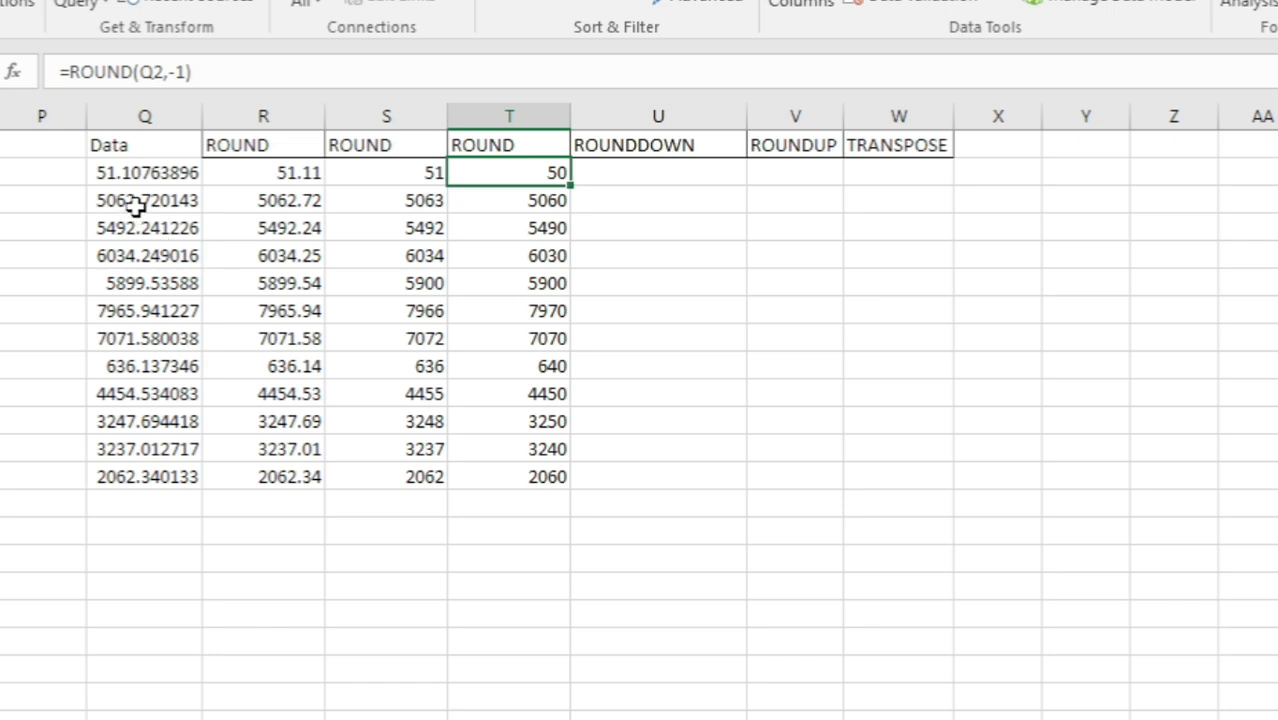
- Examine the Data values in Q6 and Q7 against their results rounded to the nearest ten in column T
left_click(132, 290)
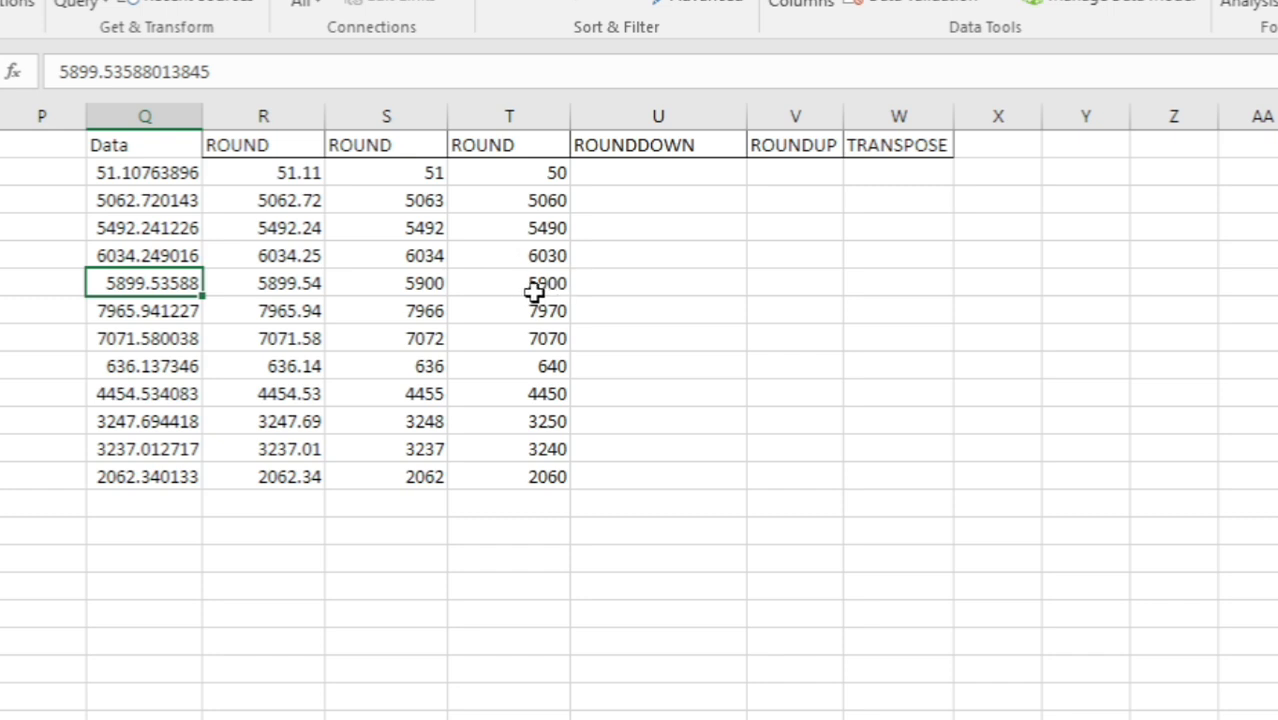
left_click(128, 316)
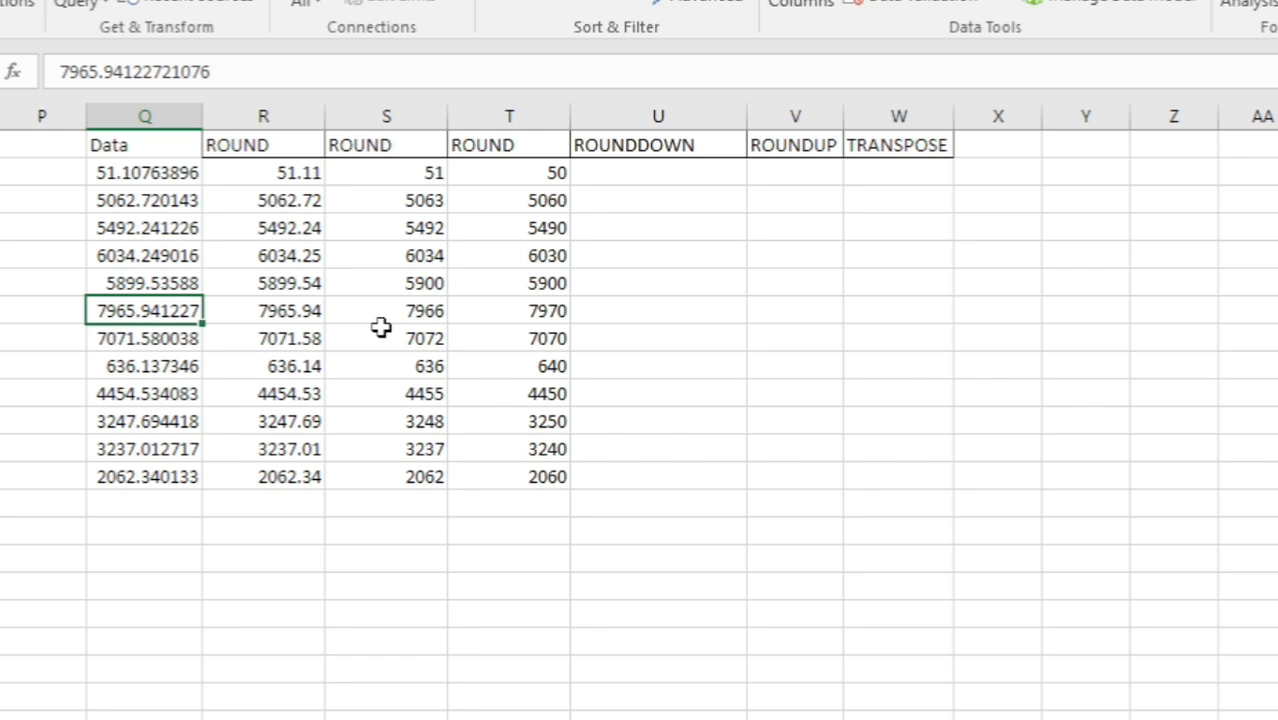
key("Right")
key("Right")
key("Right")
key("Right")
key("Left")
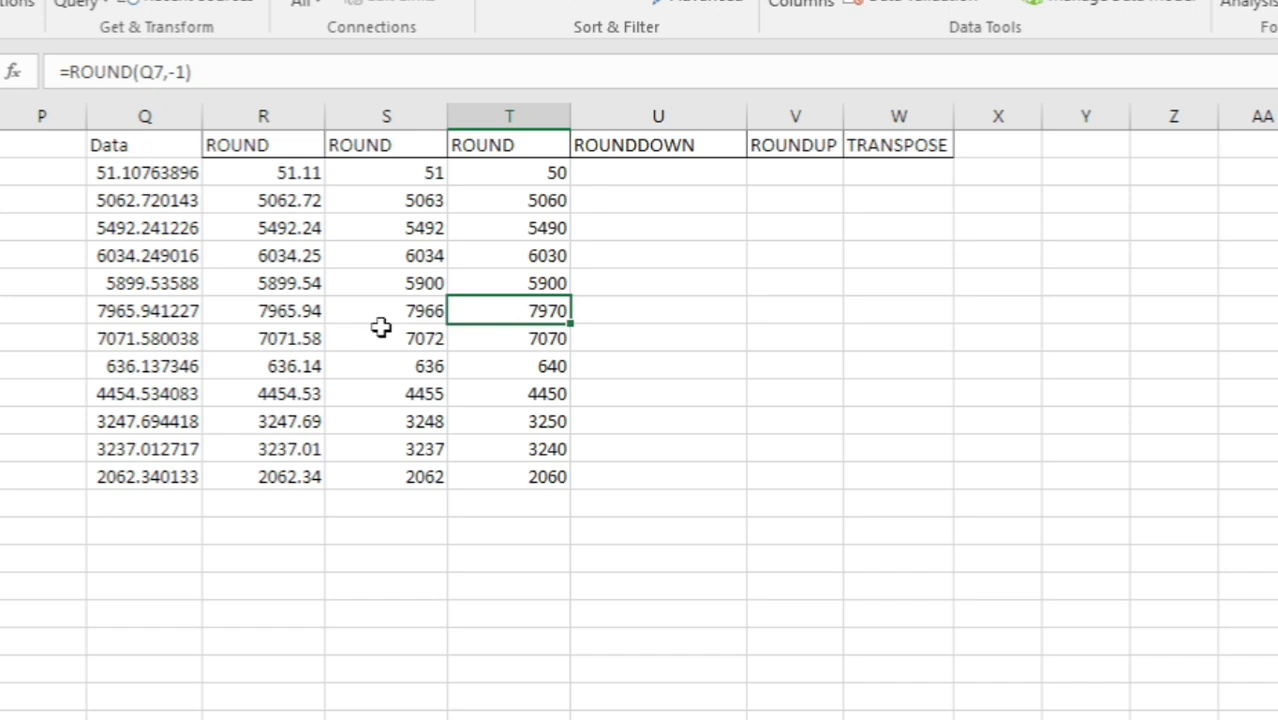
key("Left")
key("Left")
key("Left")
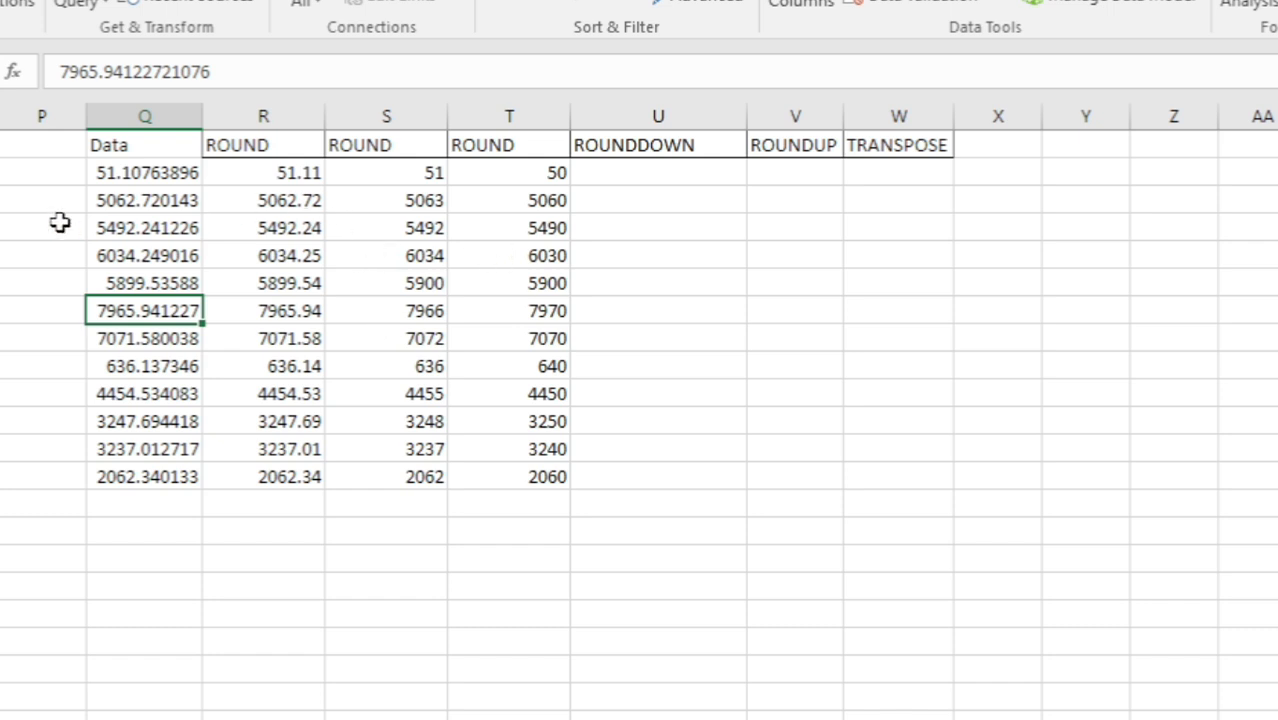
left_click(527, 533)
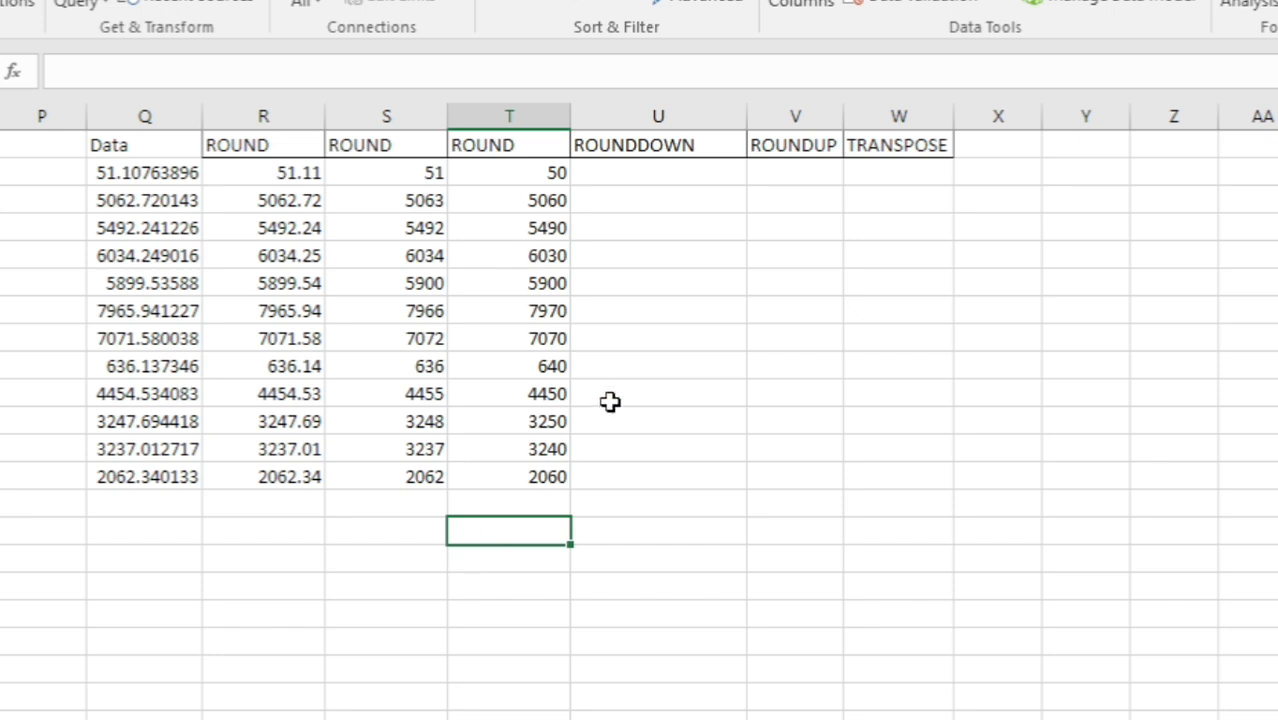
- Widen the ROUNDUP column to nearly the width of the ROUNDDOWN column
left_click_drag(611, 175, 815, 477)
left_click(913, 349)
left_click_drag(846, 116, 910, 117)
left_click(679, 198)
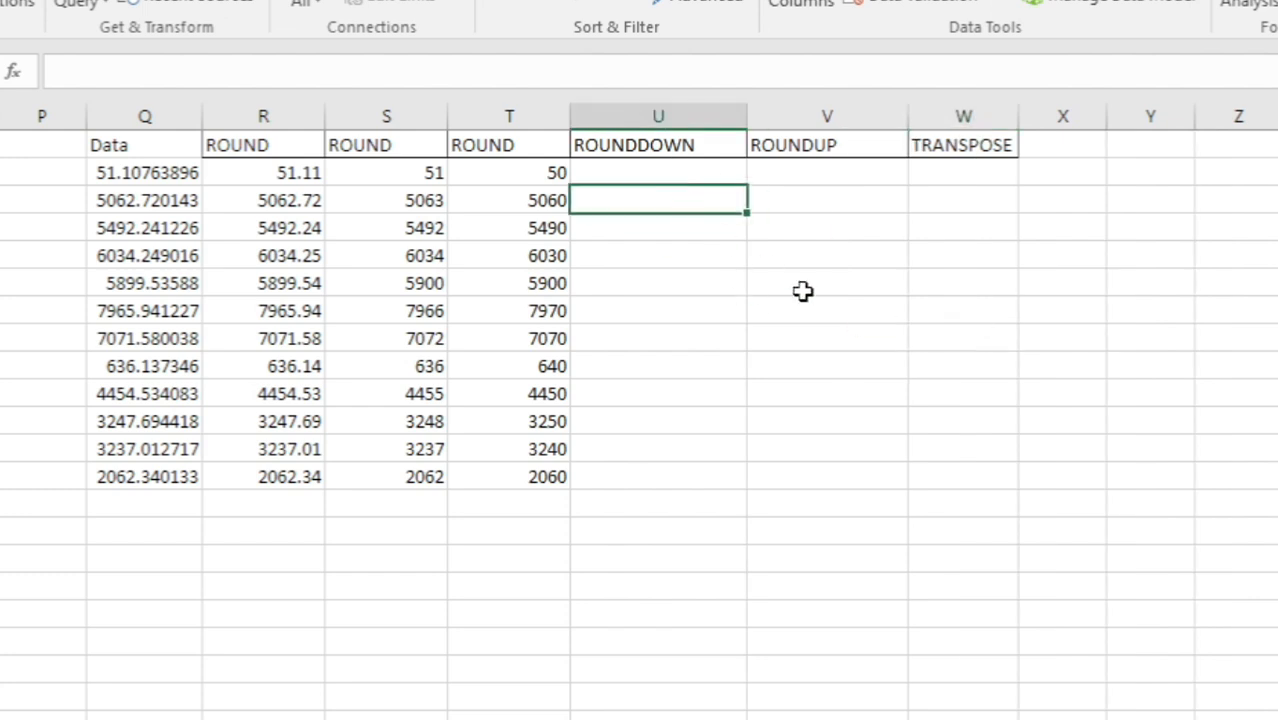
left_click(662, 175)
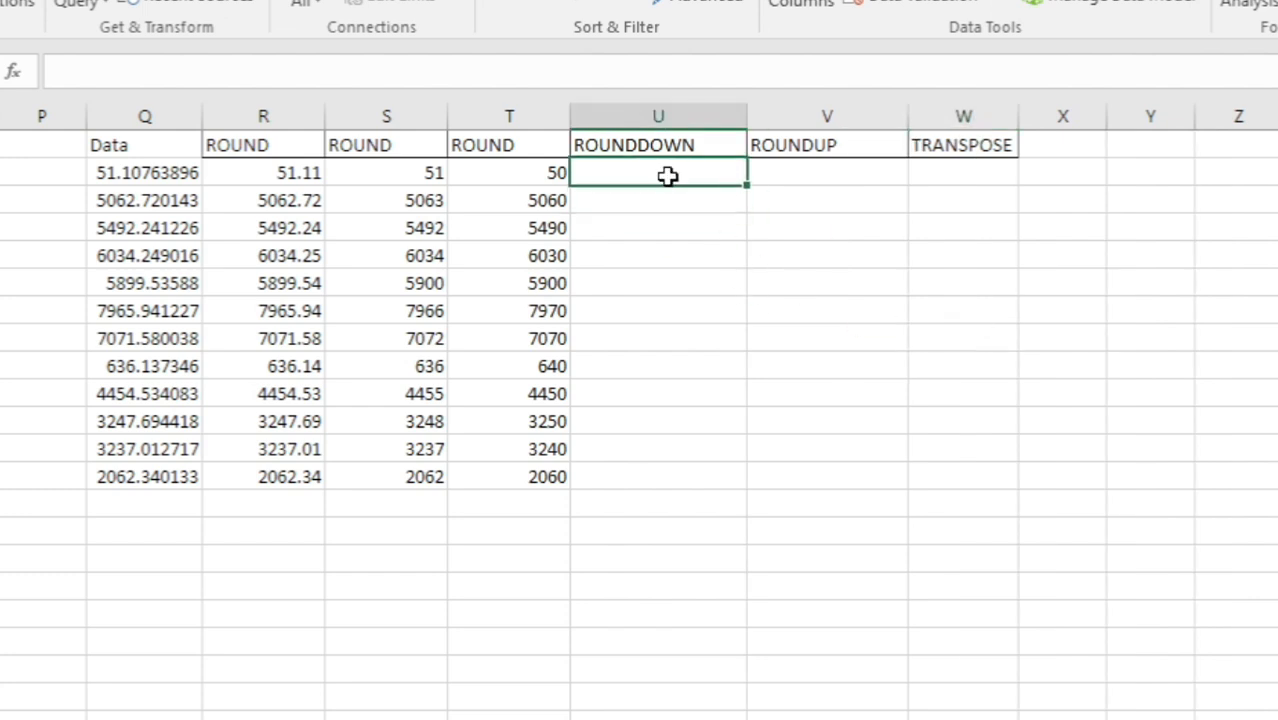
left_click(818, 177)
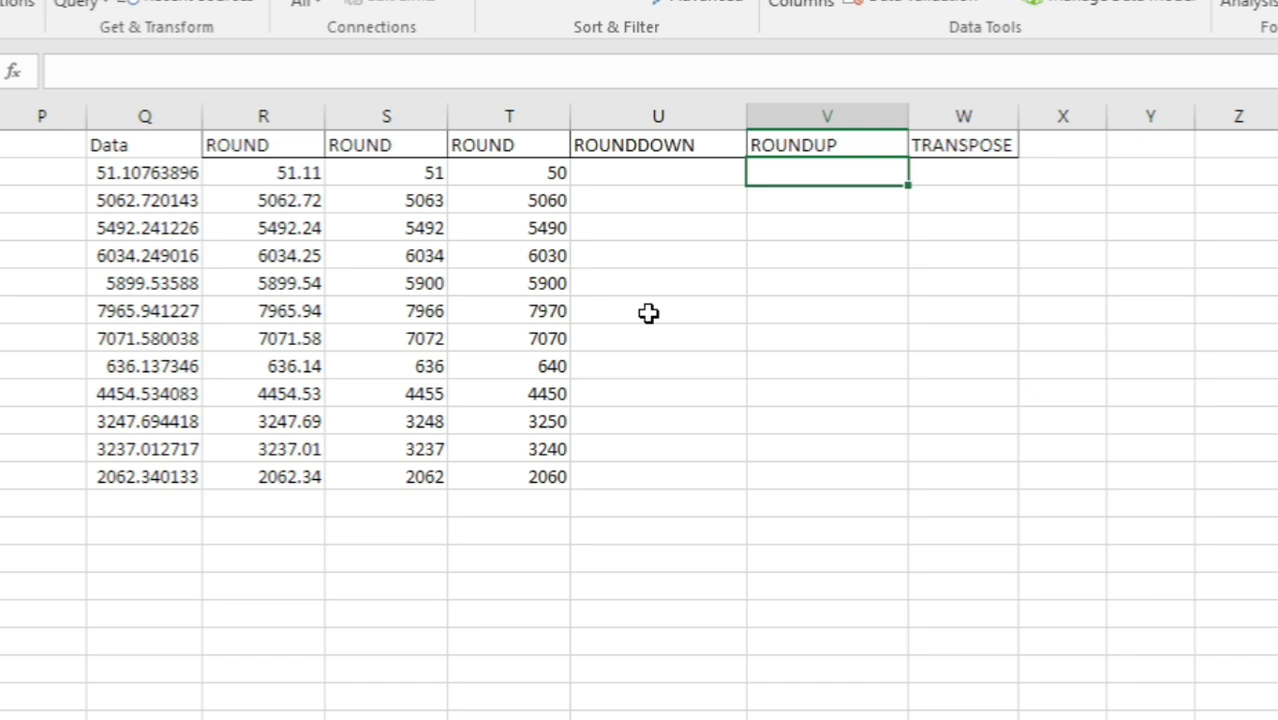
- Enter =ROUNDDOWN(Q2,2) in U2 to round the first Data value down to two decimals
left_click(655, 175)
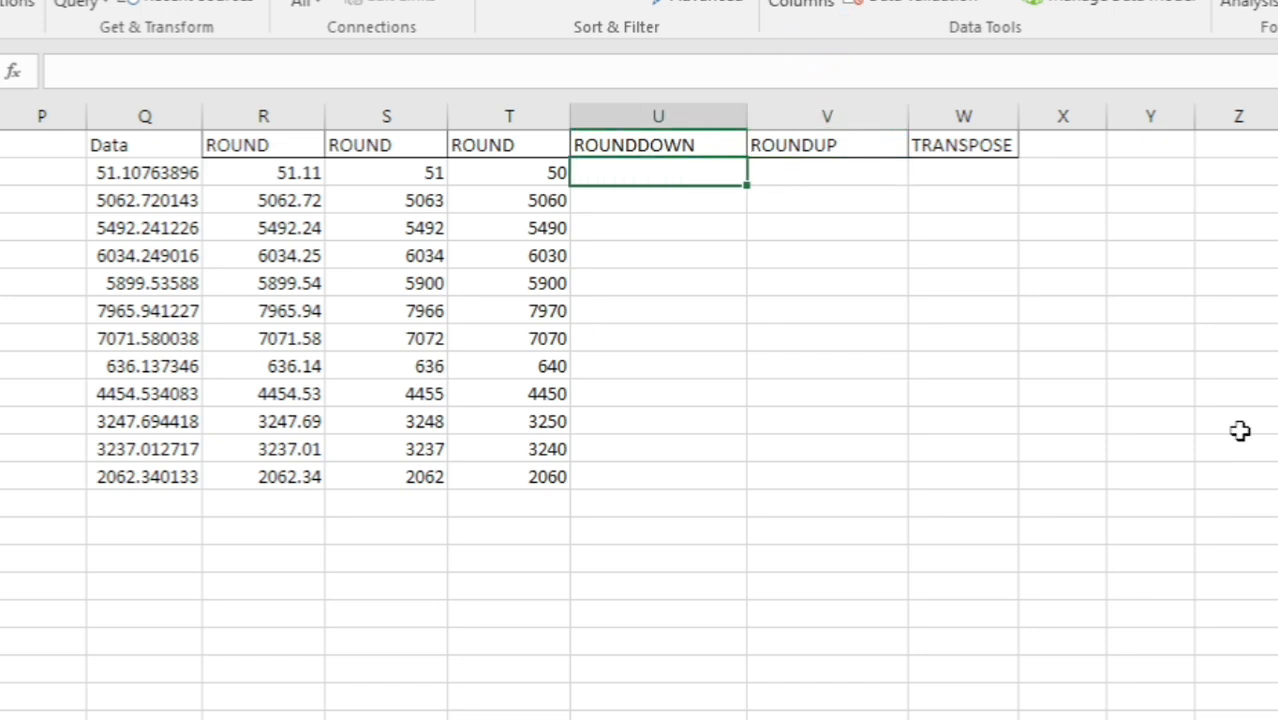
type("=rou")
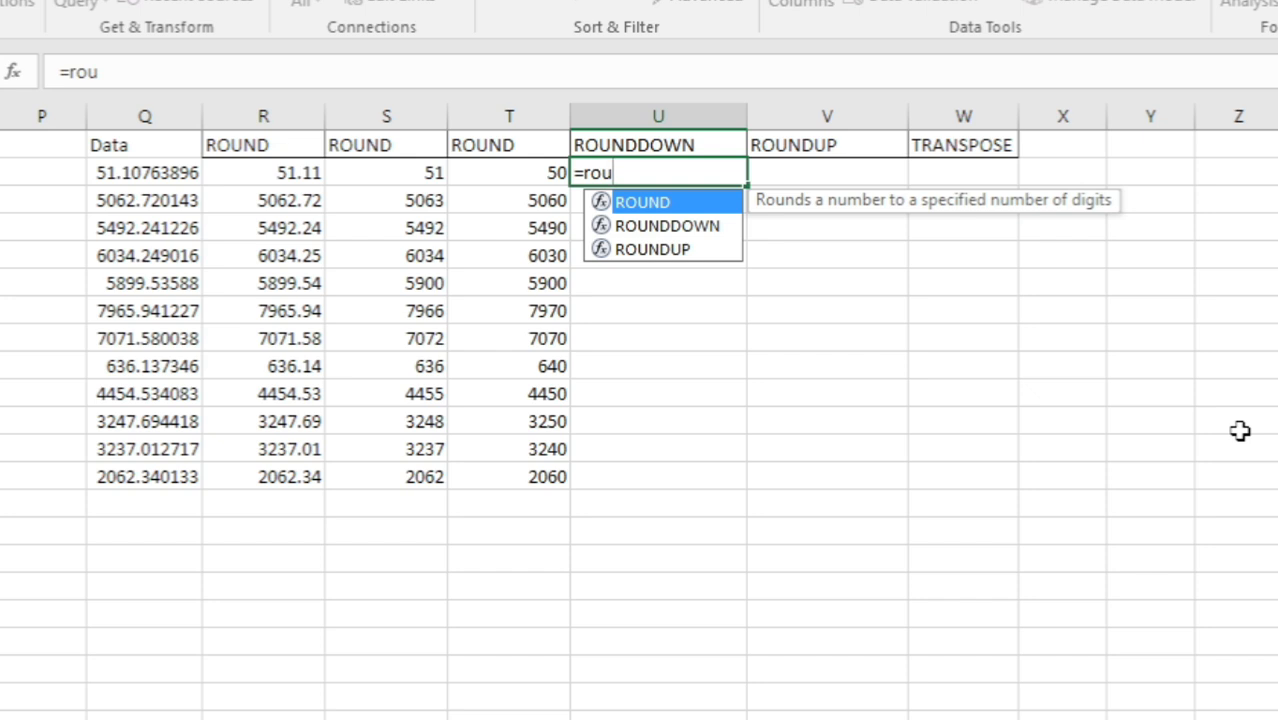
key("Down")
key("Tab")
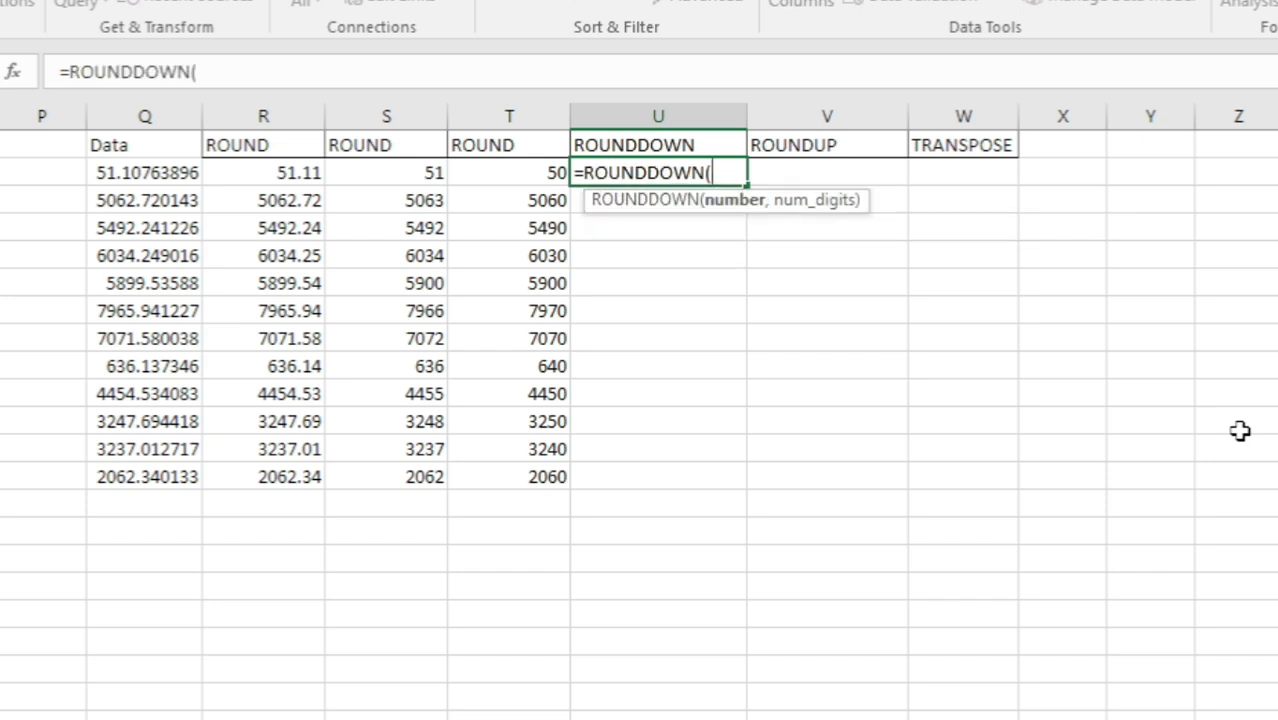
key("Left")
key("Left")
key("Left")
key("Left")
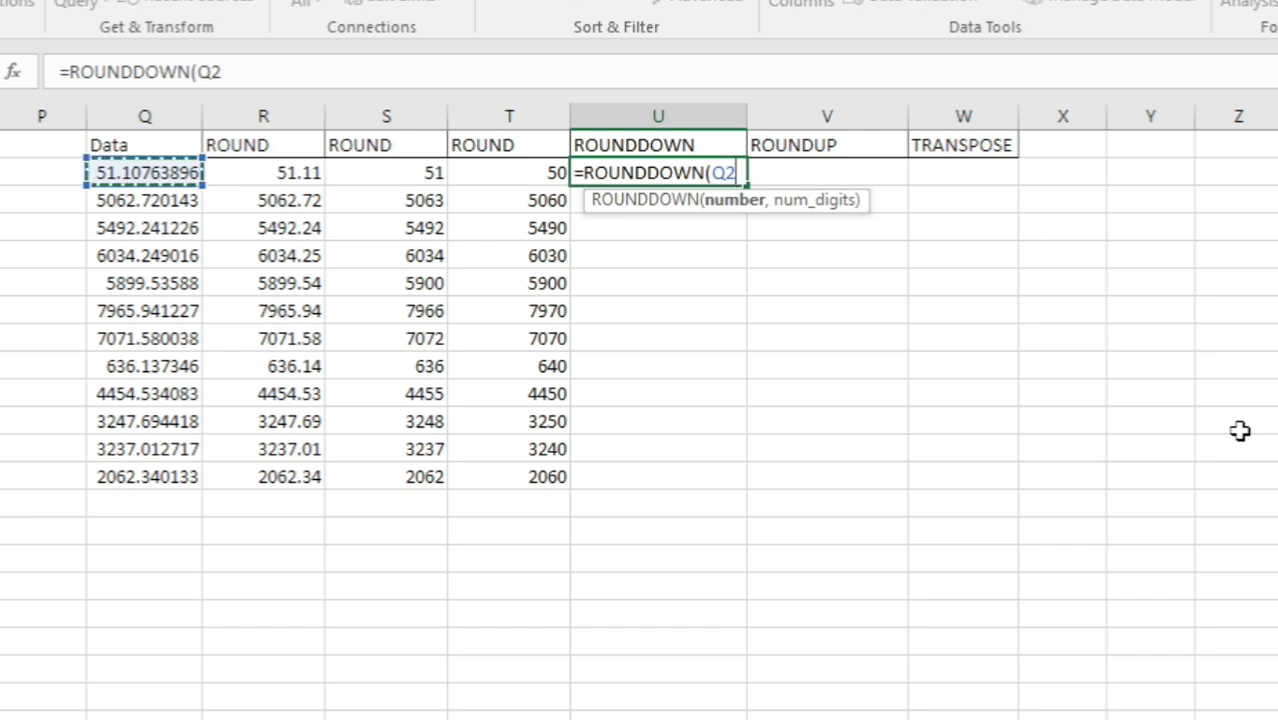
type(",2)")
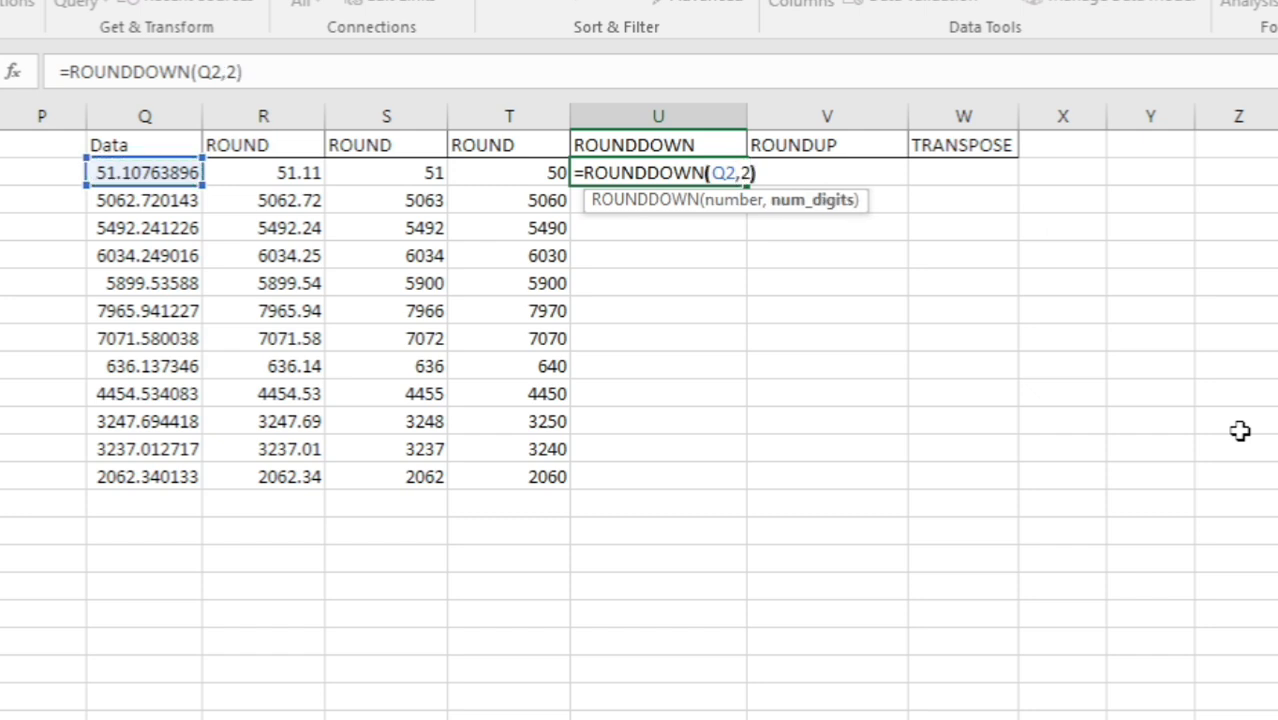
key("Return")
- Copy the ROUNDDOWN formula from U2 down through U13
key("Left")
key("ctrl+Down")
key("Right")
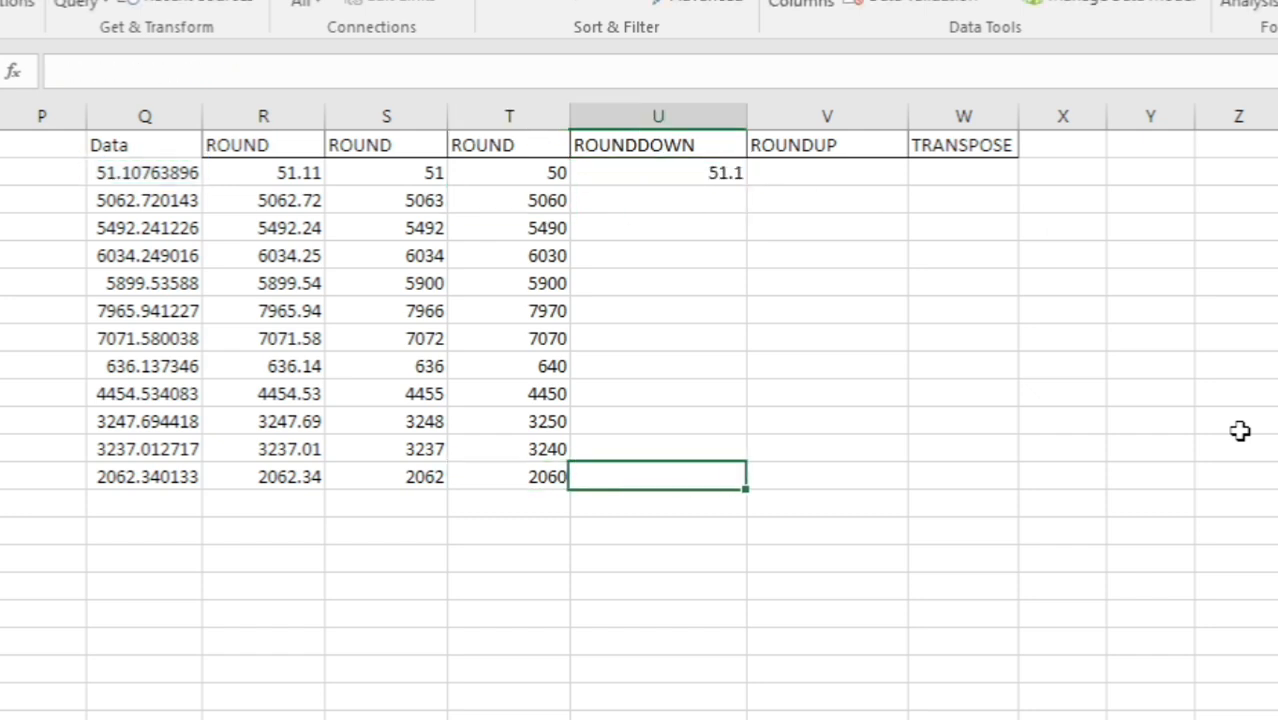
key("ctrl+shift+Up")
key("ctrl+d")
key("ctrl+shift+Down")
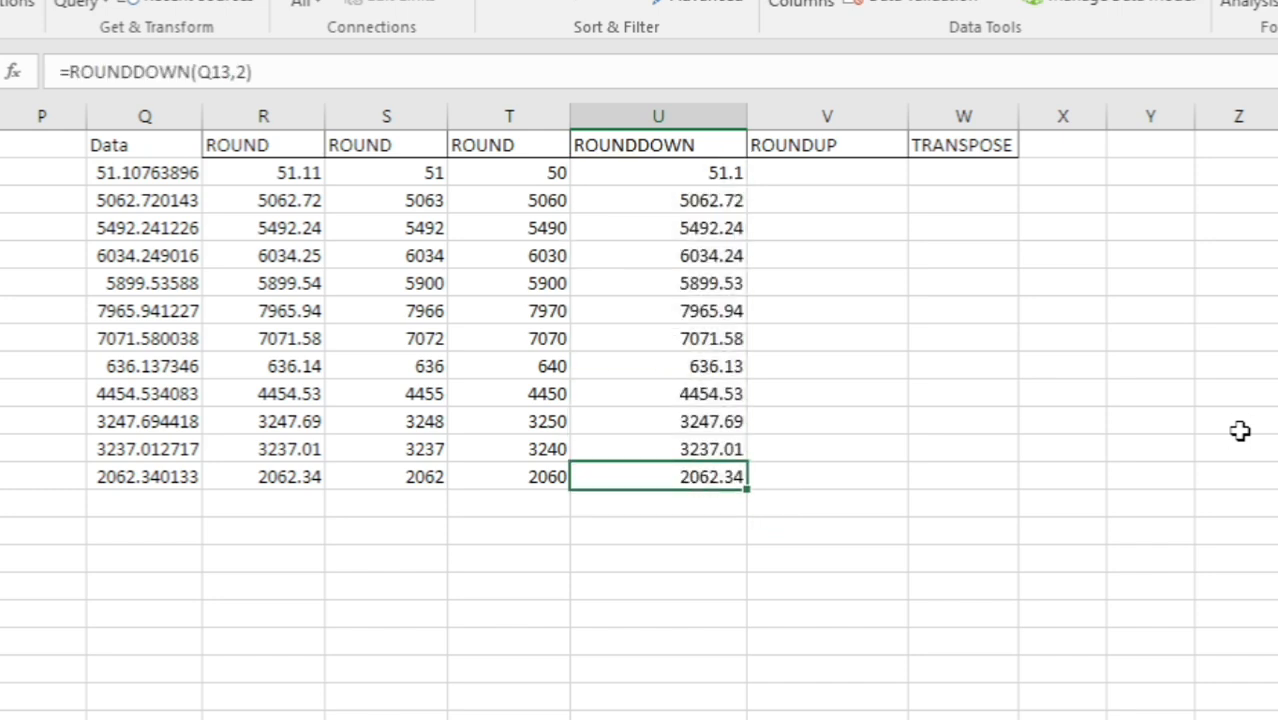
- Compare the two-decimal ROUND results in column R with the ROUNDDOWN results in column U
left_click(297, 170)
left_click(736, 172)
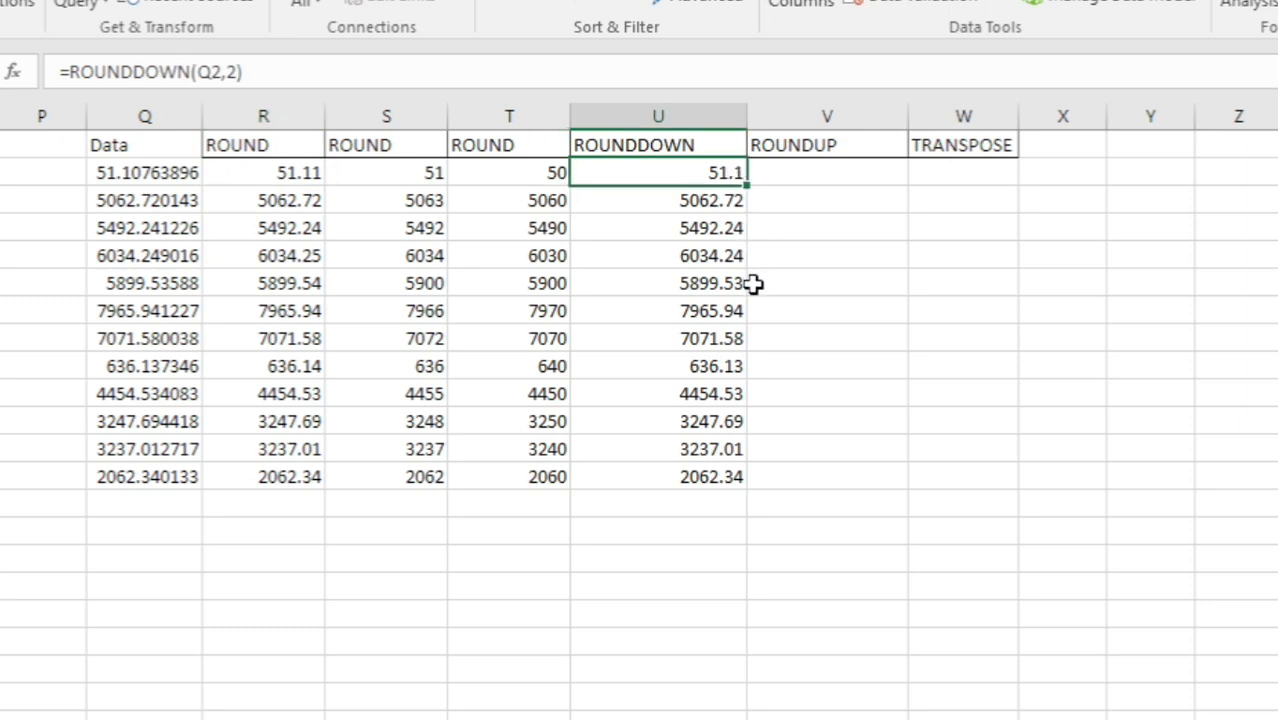
left_click(316, 202)
left_click(305, 242)
left_click(292, 278)
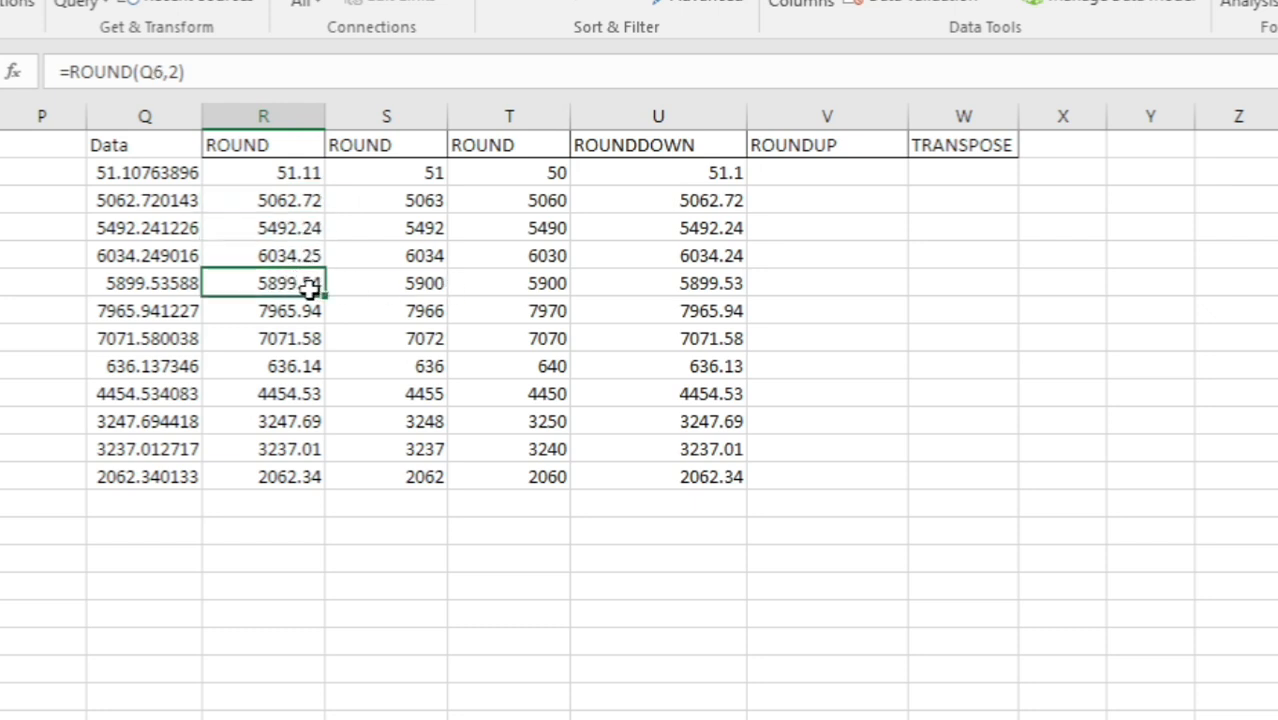
- Enter =ROUNDUP(Q2,2) in V2 to round the first Data value up to two decimals
left_click(731, 284)
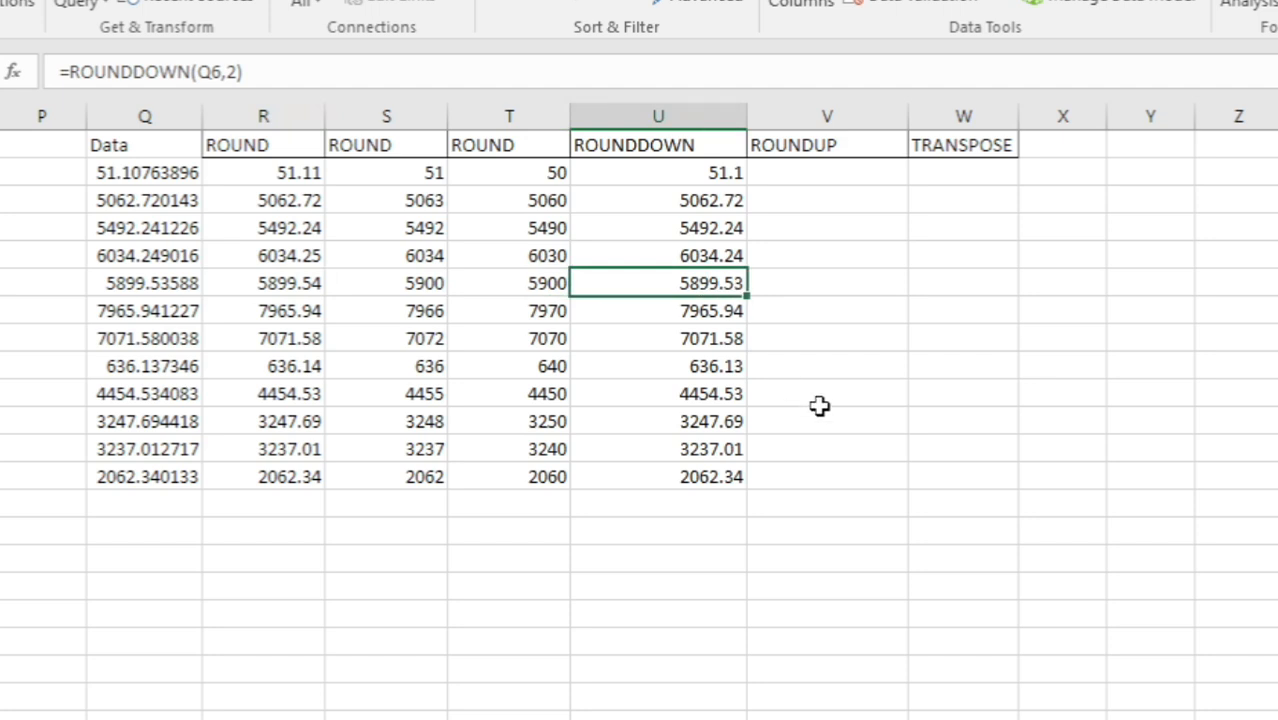
left_click(814, 172)
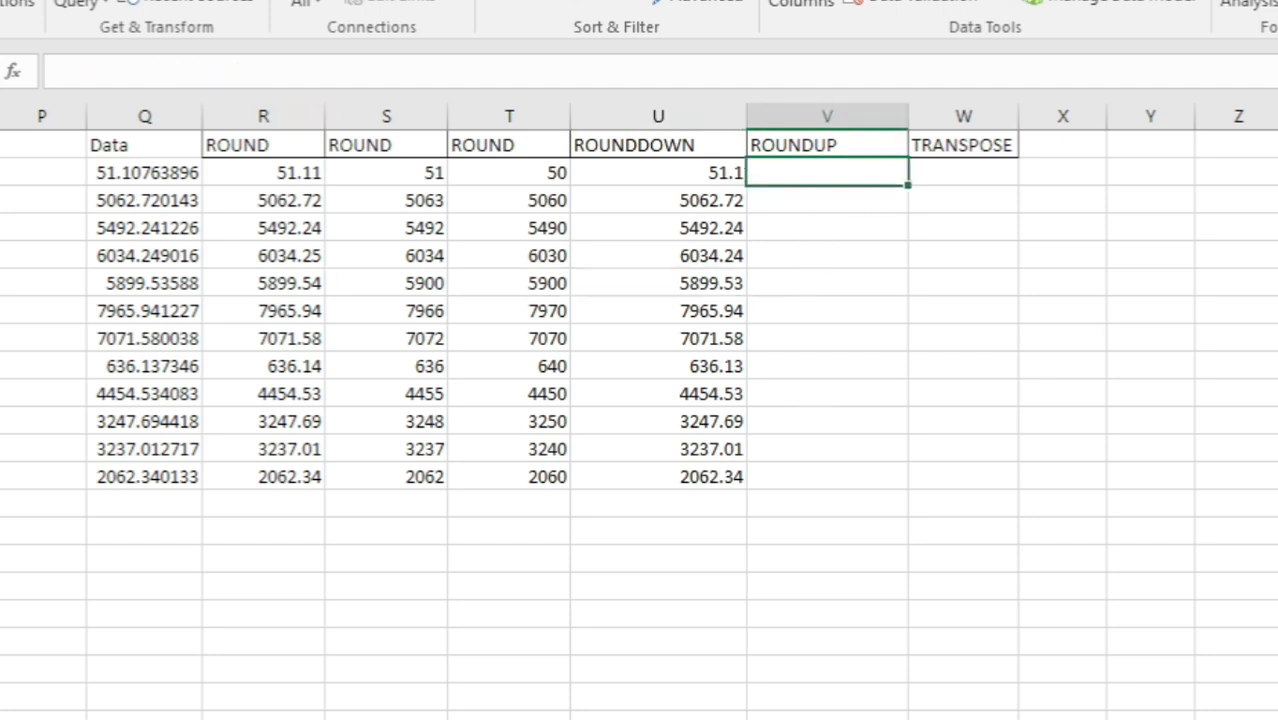
type("=")
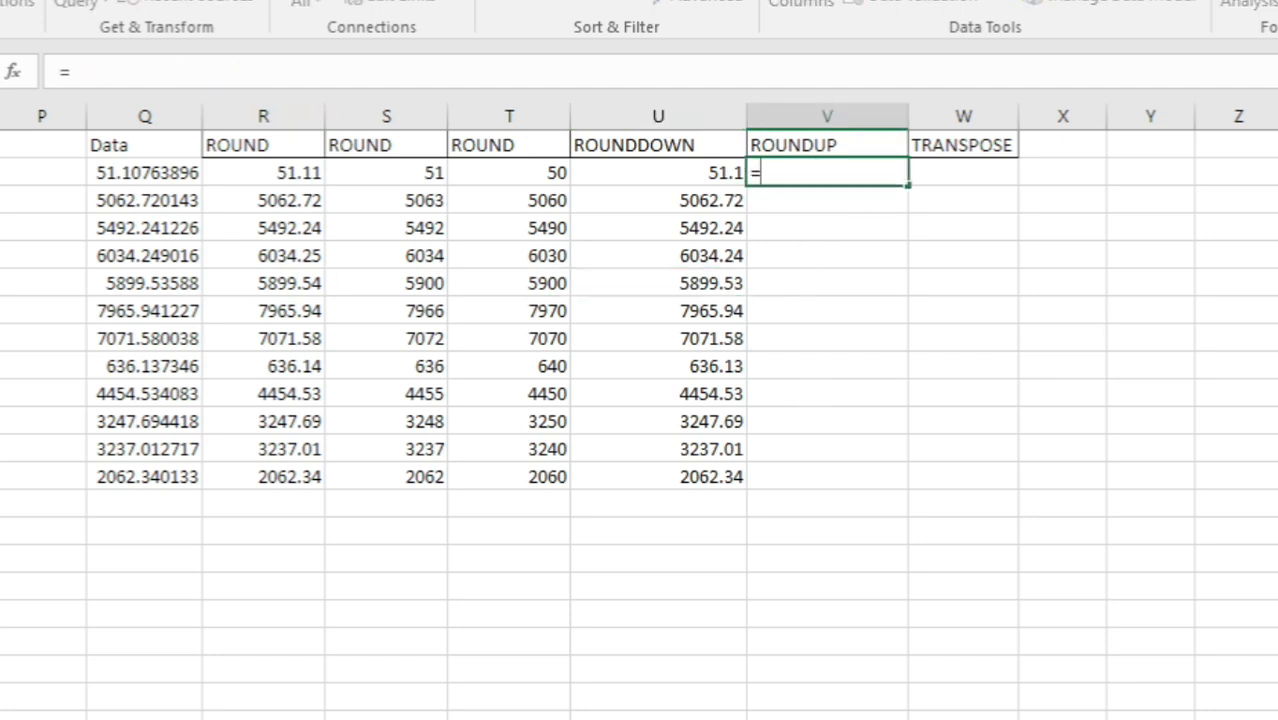
type("roun")
key("Down")
key("Down")
key("Tab")
key("Left")
key("Left")
key("Left")
key("Left")
key("Left")
type(",")
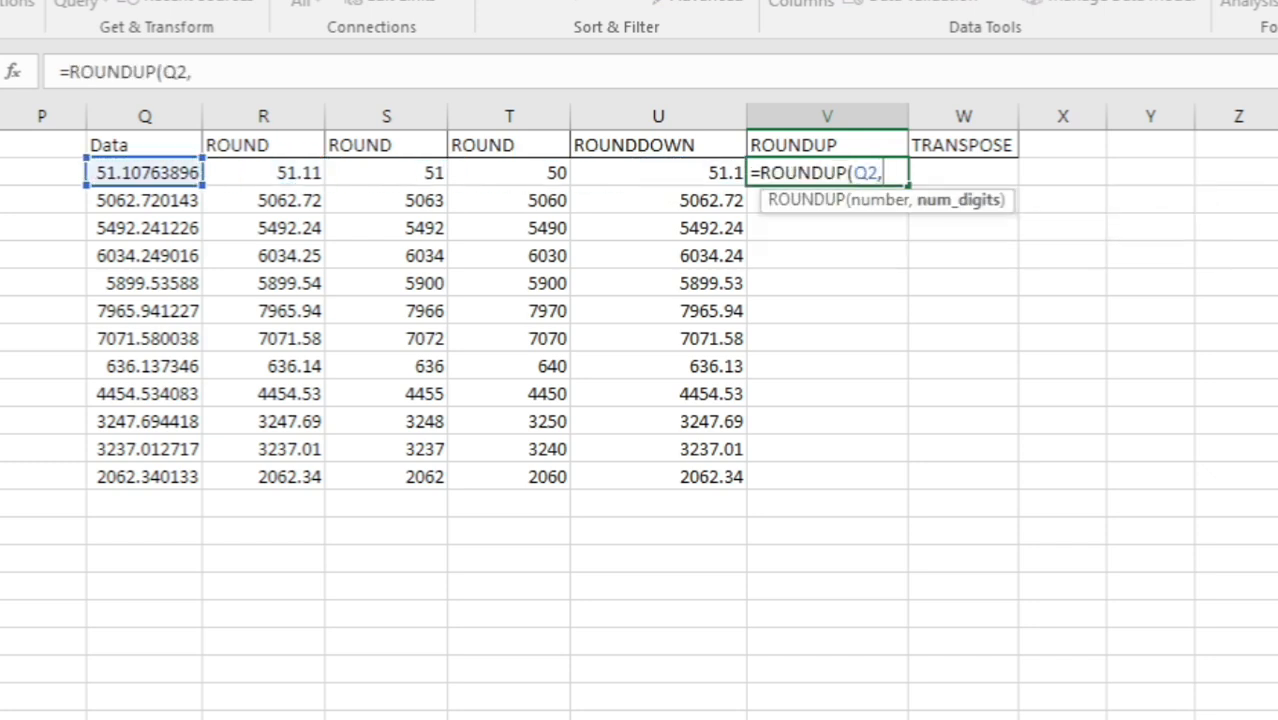
type("2)")
key("Return")
- Copy the ROUNDUP formula from V2 down through V13
key("Left")
key("ctrl+Down")
key("Right")
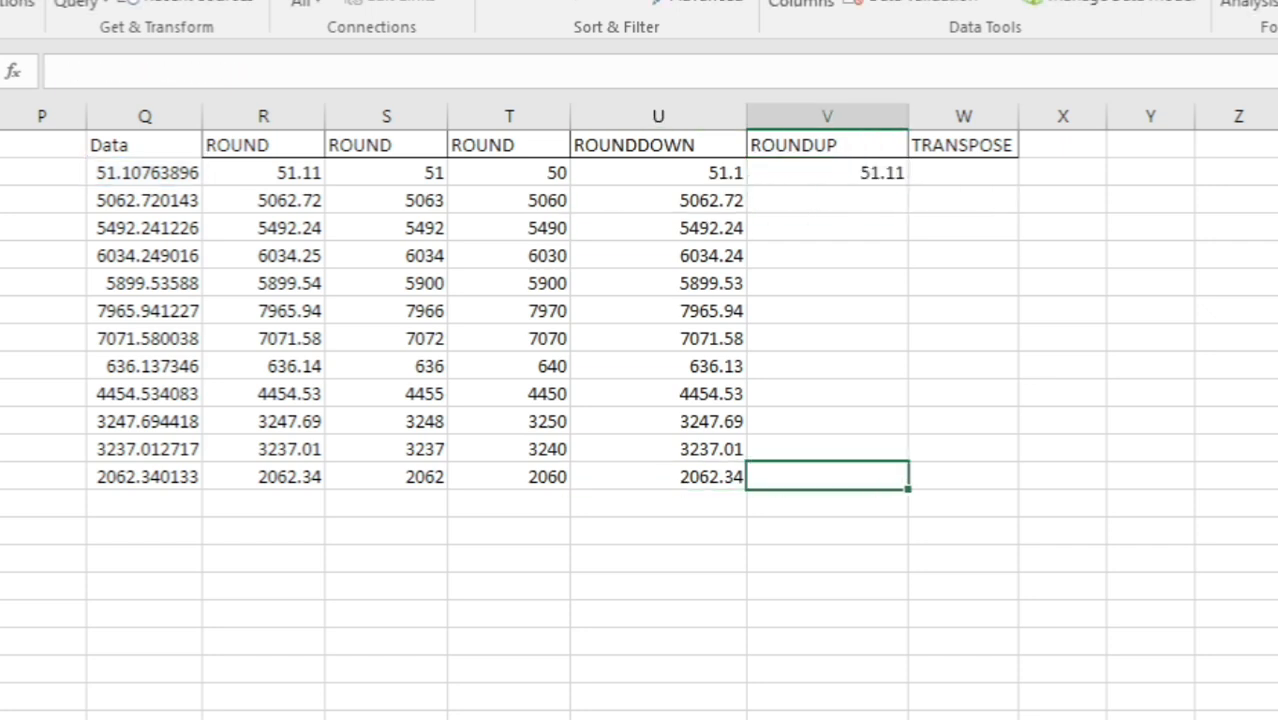
key("ctrl+shift+Up")
key("ctrl+d")
key("Down")
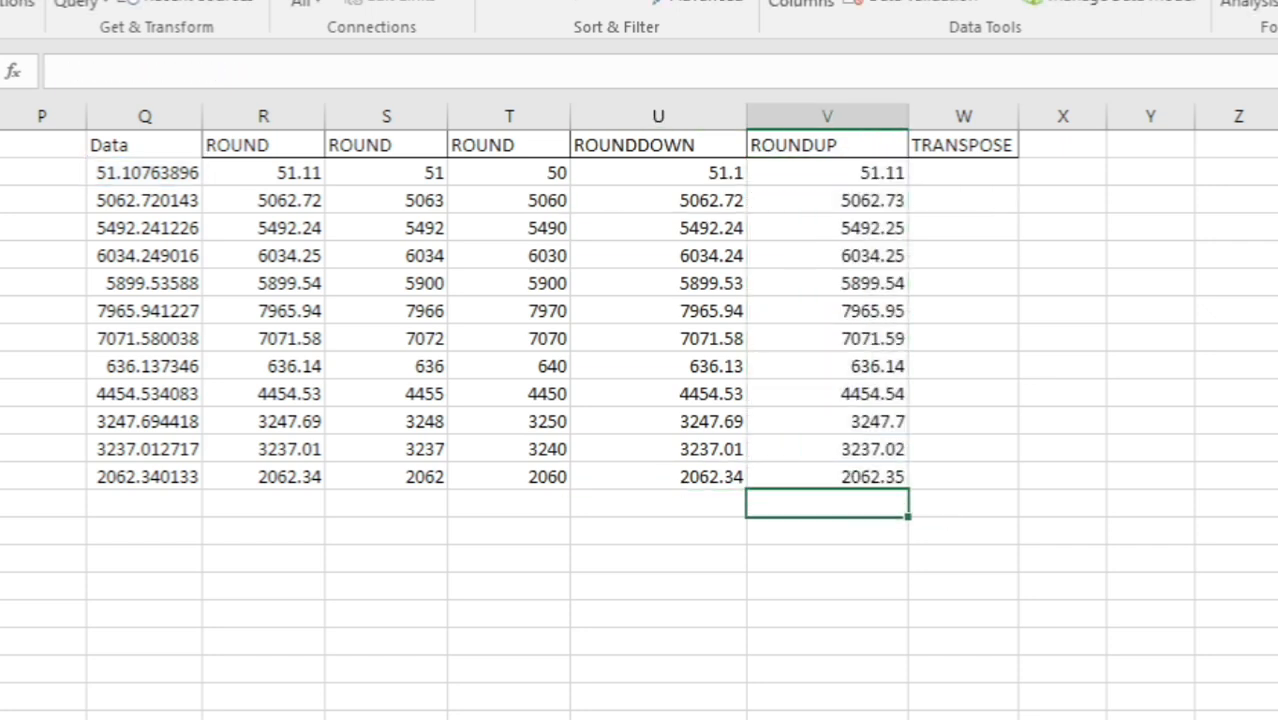
- Compare the ROUND, ROUNDDOWN and ROUNDUP results for the second Data value, then review all results in R1:V13
left_click(727, 206)
left_click(879, 206, "shift")
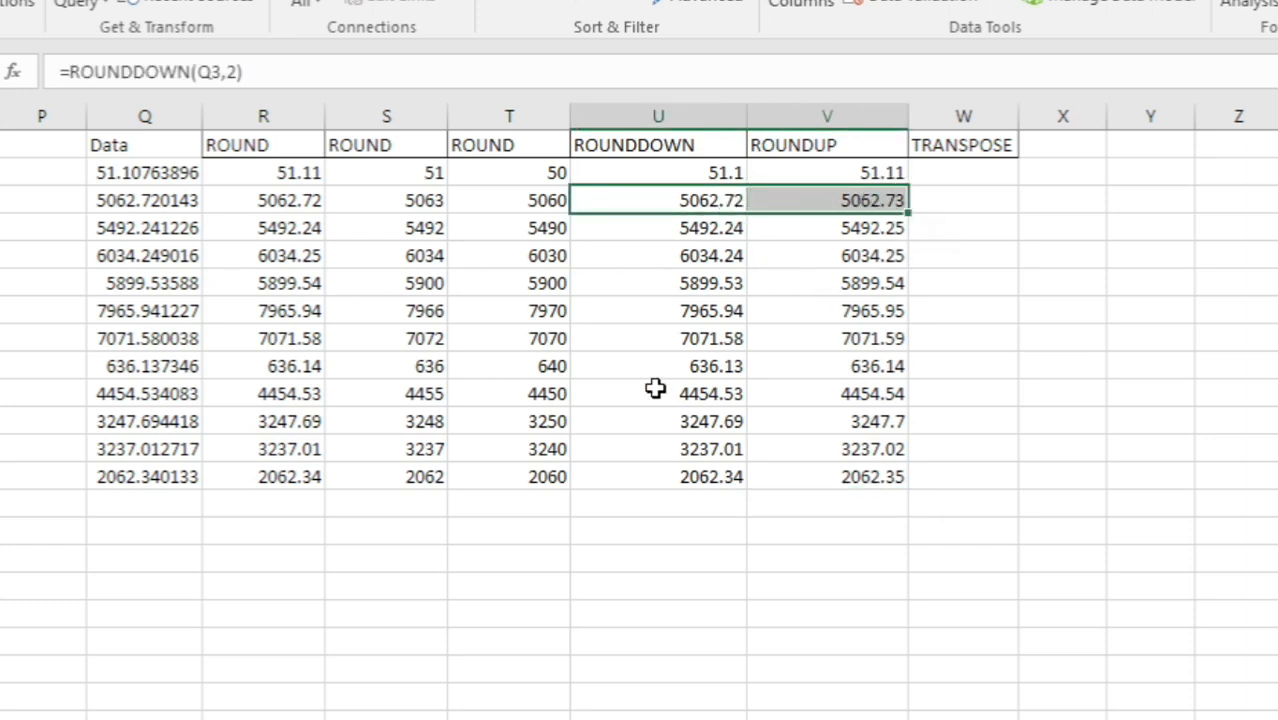
left_click(272, 210)
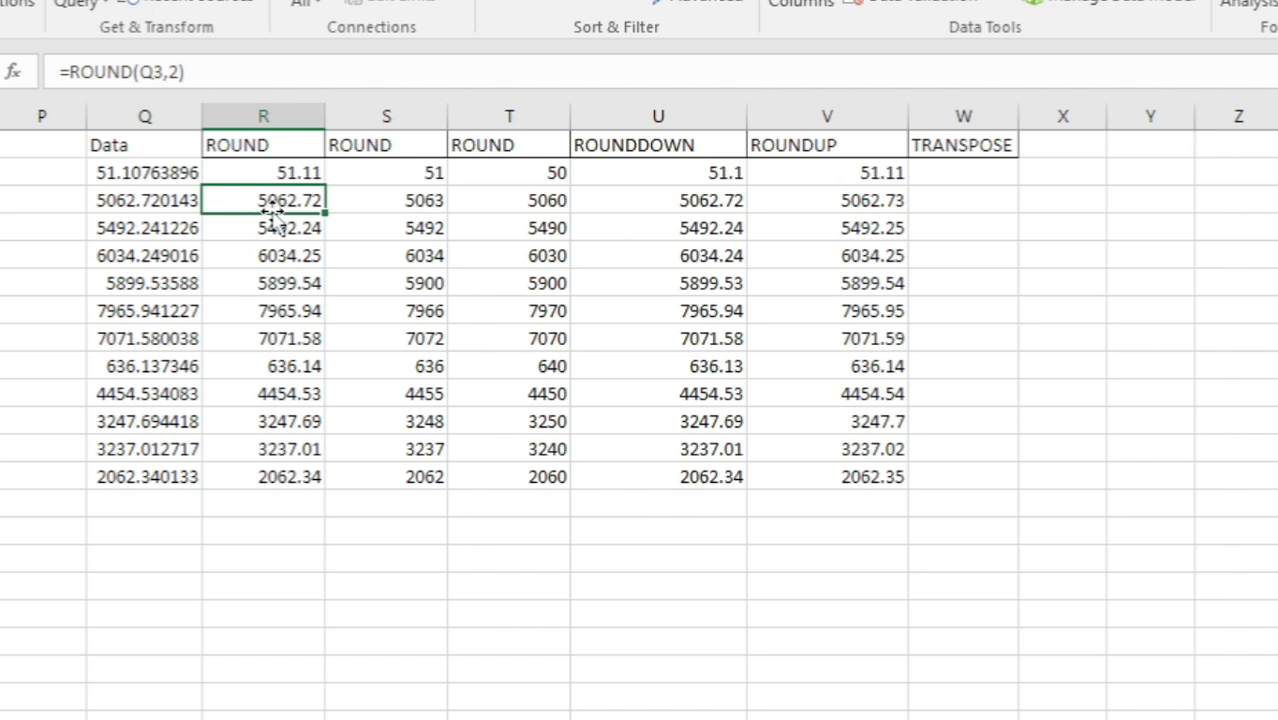
left_click(882, 202, "shift")
left_click(754, 401)
left_click_drag(244, 144, 864, 485)
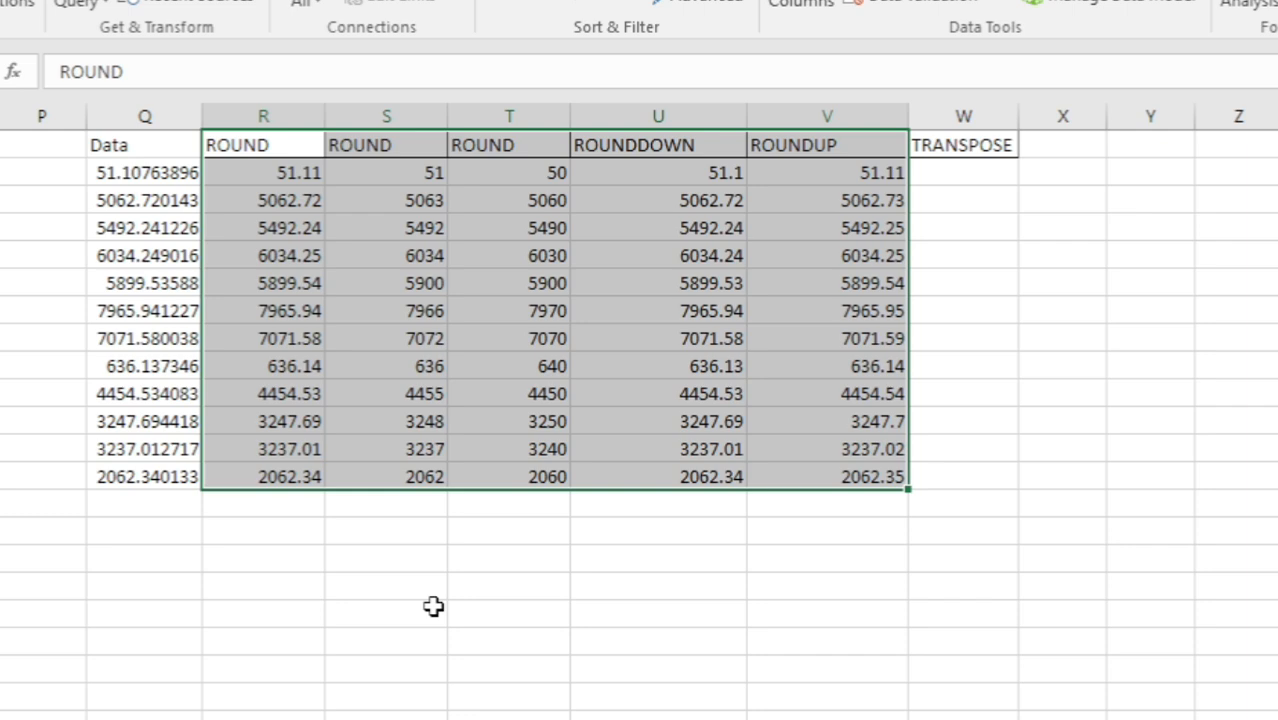
- Widen the TRANSPOSE column slightly
left_click(1115, 421)
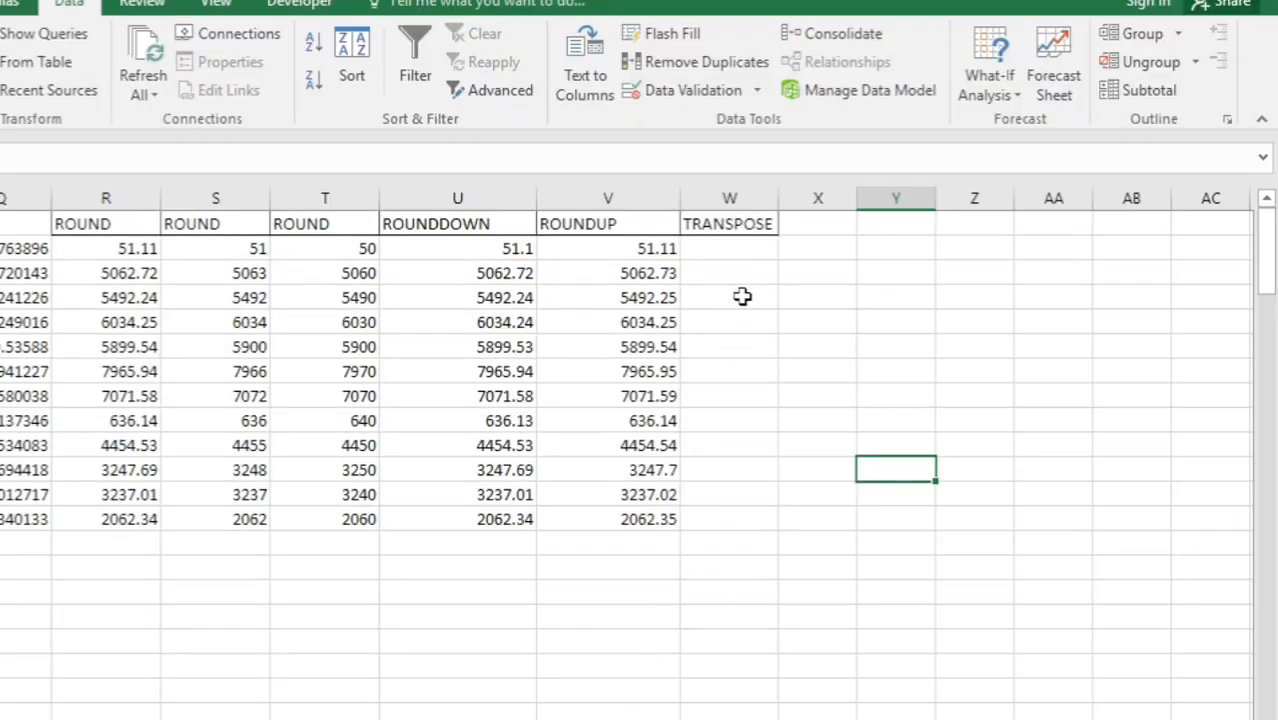
left_click_drag(774, 200, 788, 200)
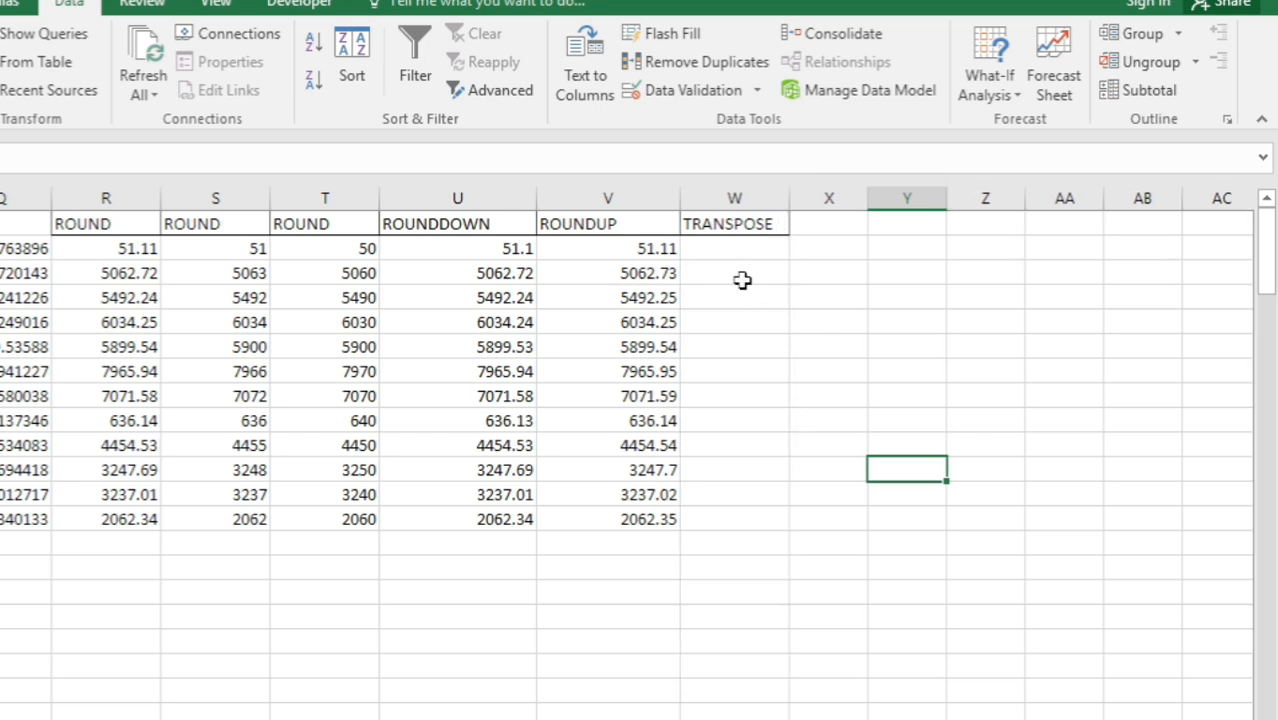
- Copy the rounding table R1:V13 and paste everything transposed with Paste Special starting at R19
left_click(103, 224)
left_click_drag(103, 224, 638, 527)
key("ctrl+c")
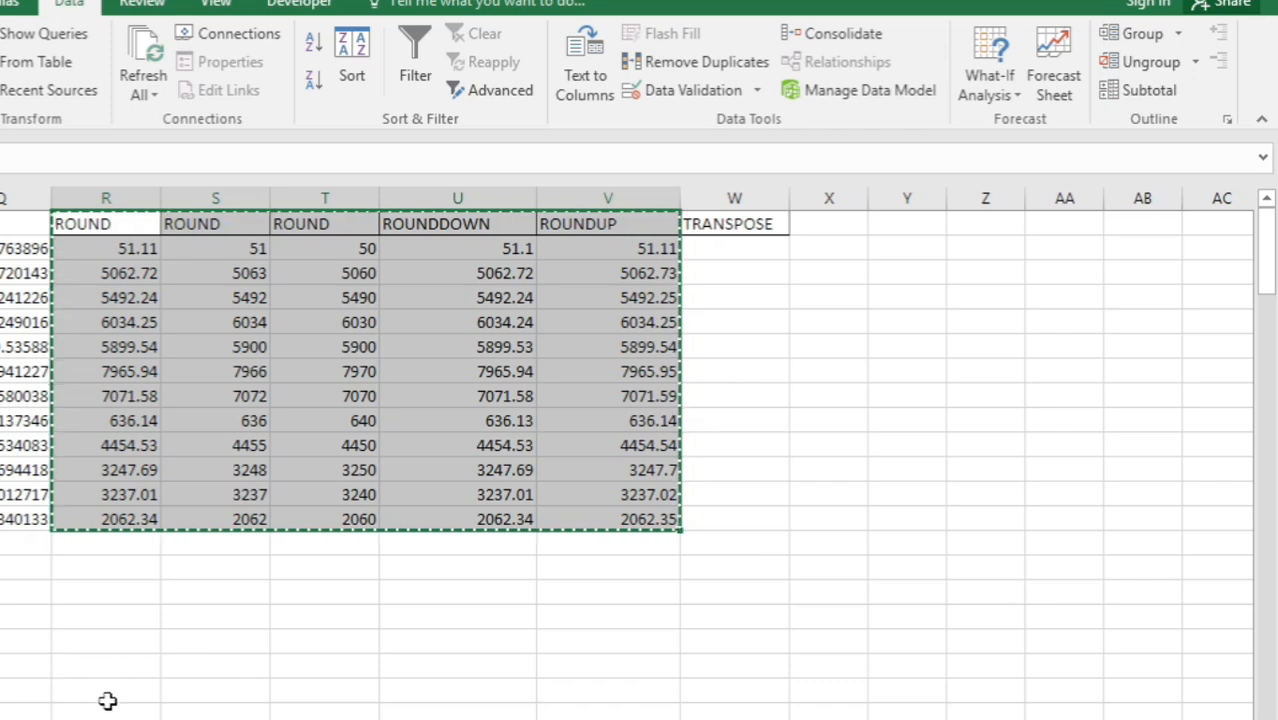
left_click(103, 662)
key("ctrl+alt+v")
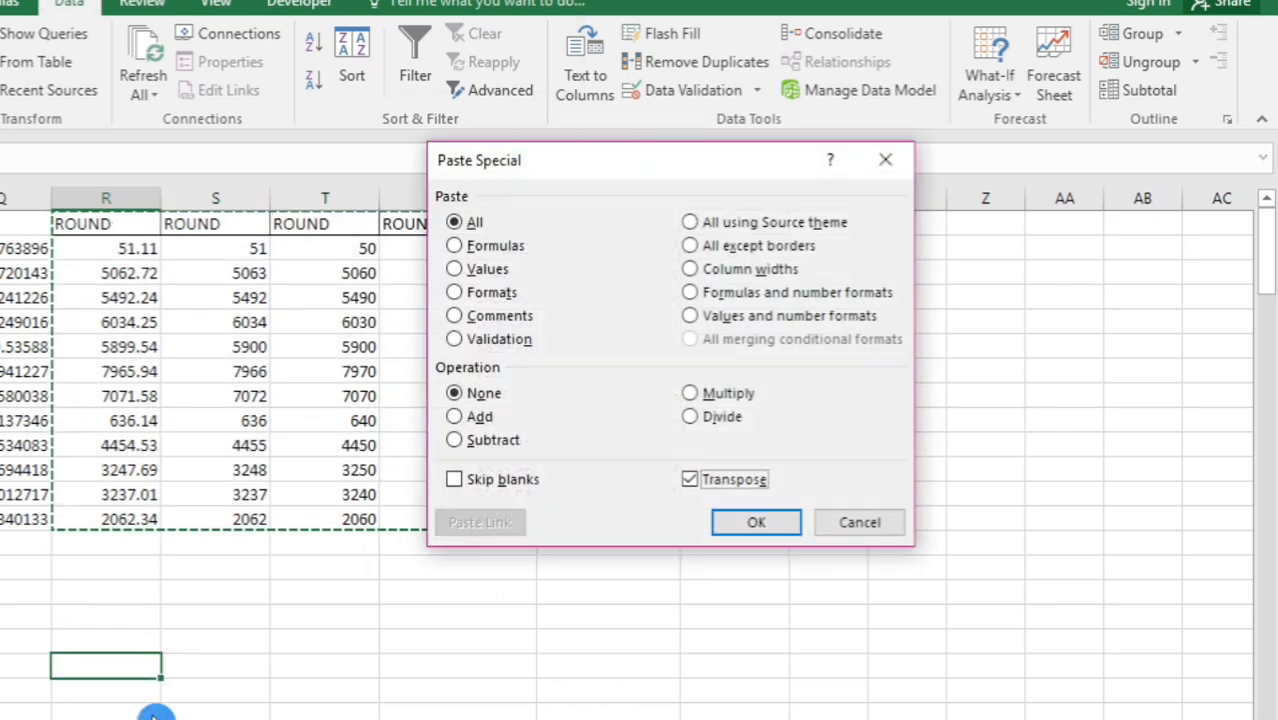
left_click(683, 473)
left_click(746, 520)
- Examine the headings, values and formulas in the transposed copy below the rounding table
left_click(599, 596)
scroll(550, 645, "down", 4)
scroll(300, 590, "up", 2)
left_click_drag(83, 522, 100, 570)
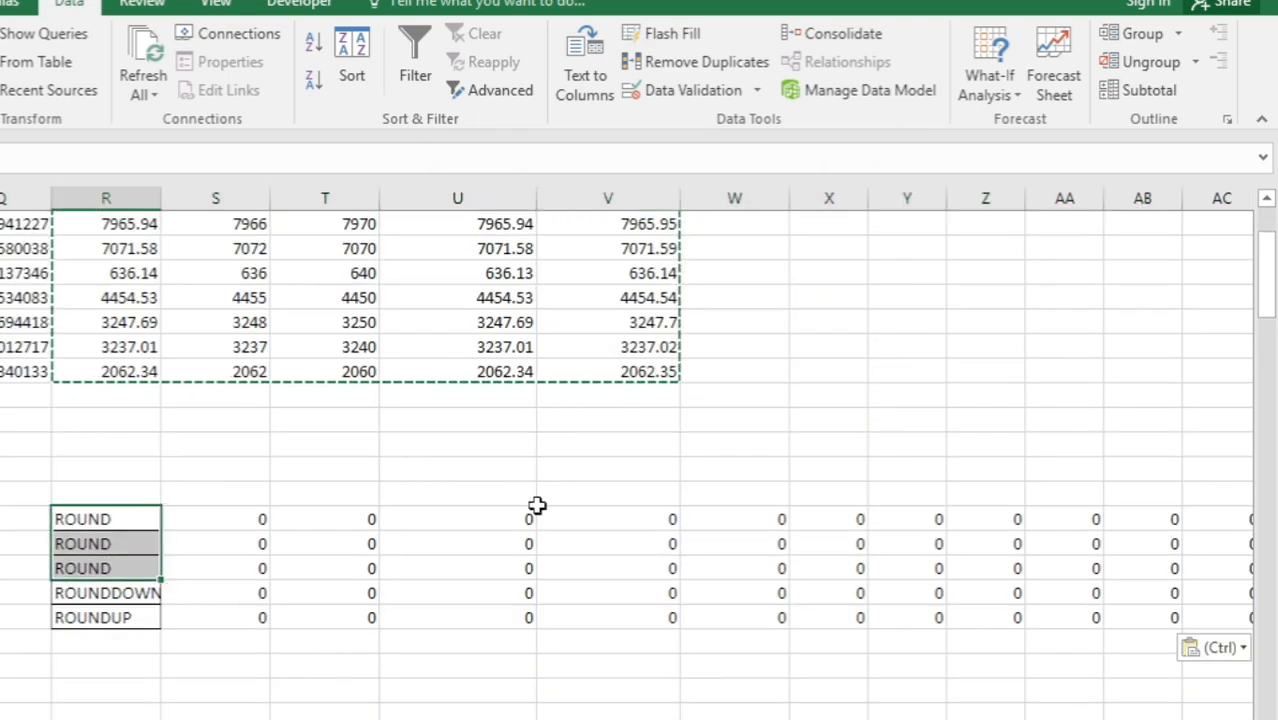
scroll(537, 509, "up", 2)
left_click(996, 666)
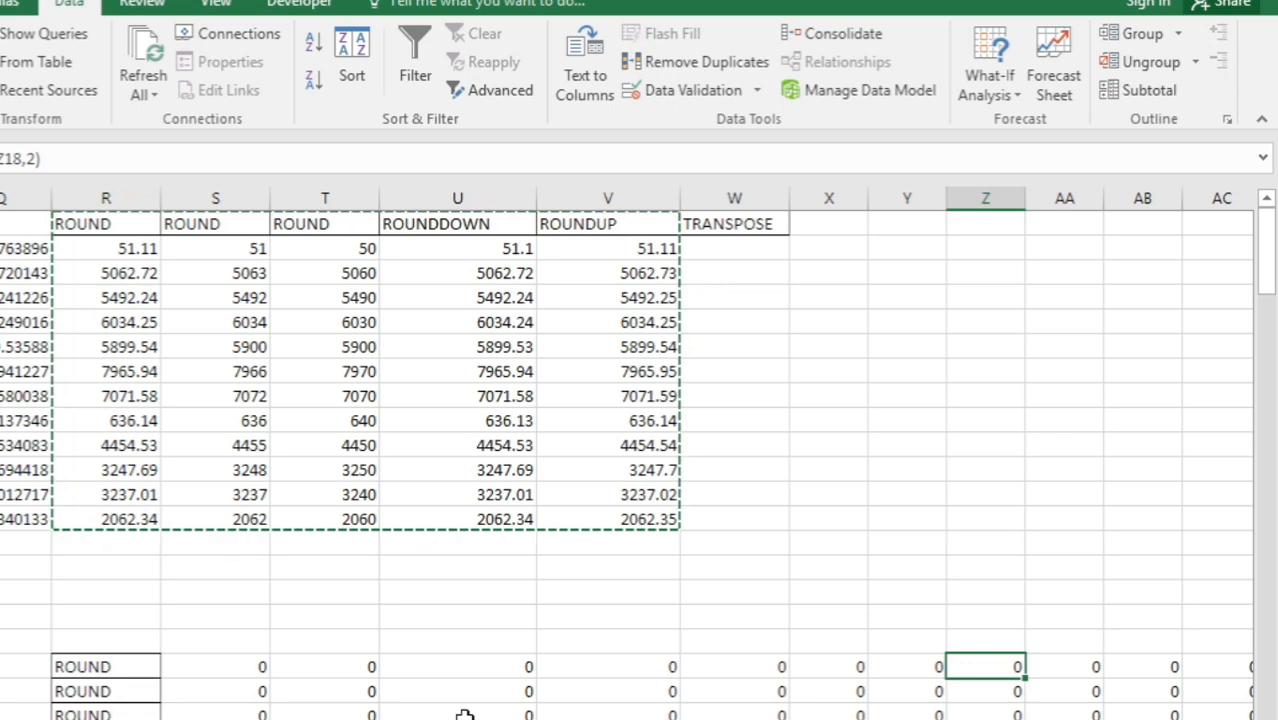
left_click_drag(257, 669, 835, 716)
left_click(12, 643)
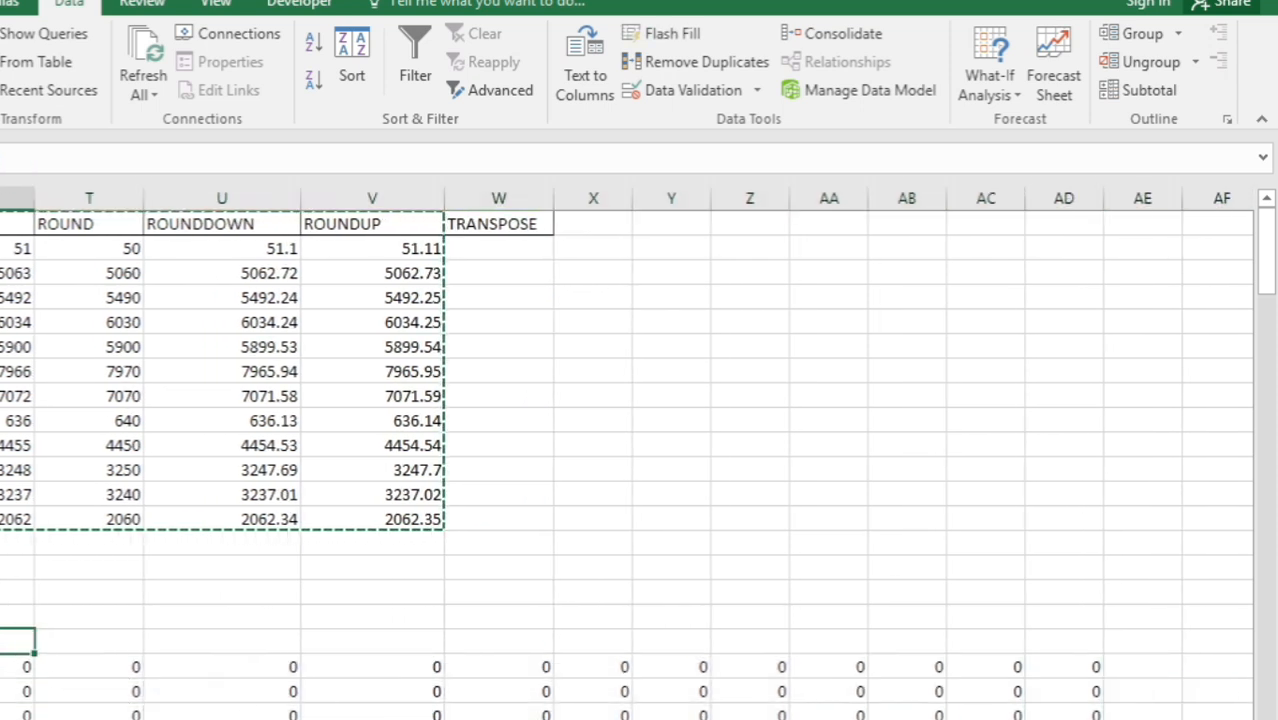
left_click(662, 717)
scroll(662, 717, "down", 2)
scroll(662, 717, "up", 1)
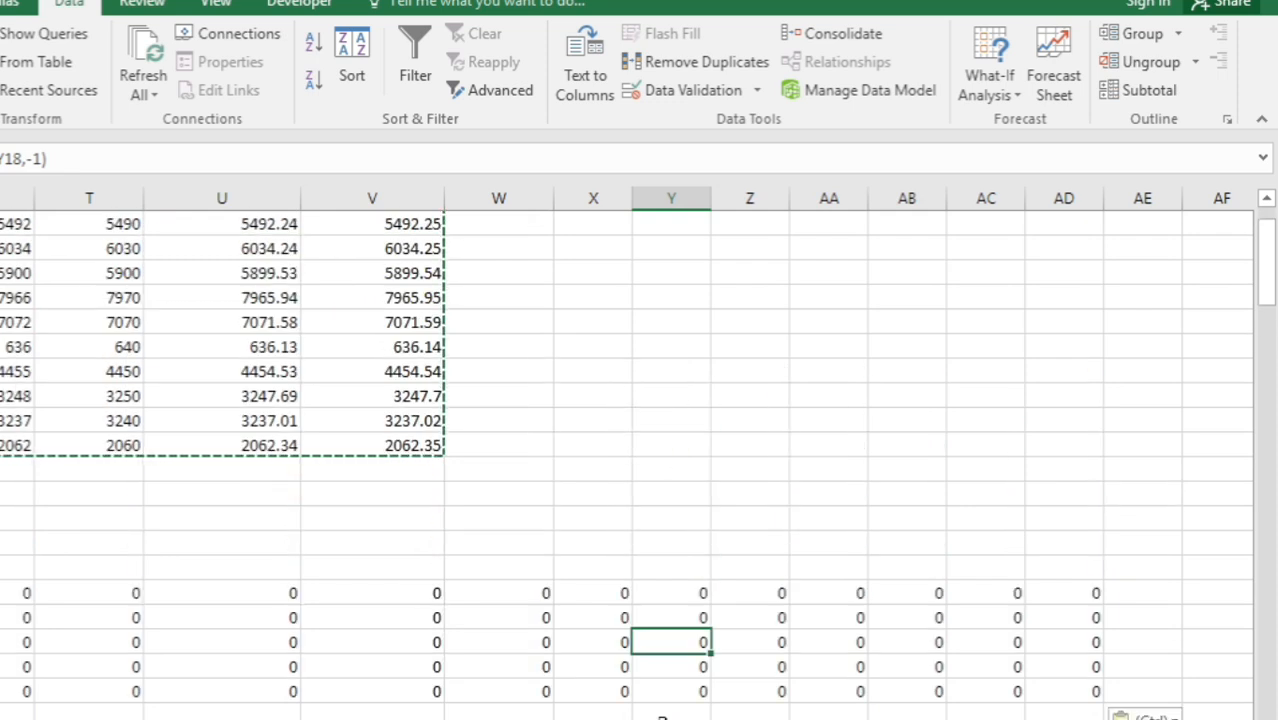
- Undo the transposed paste of the rounding table
key("ctrl+z")
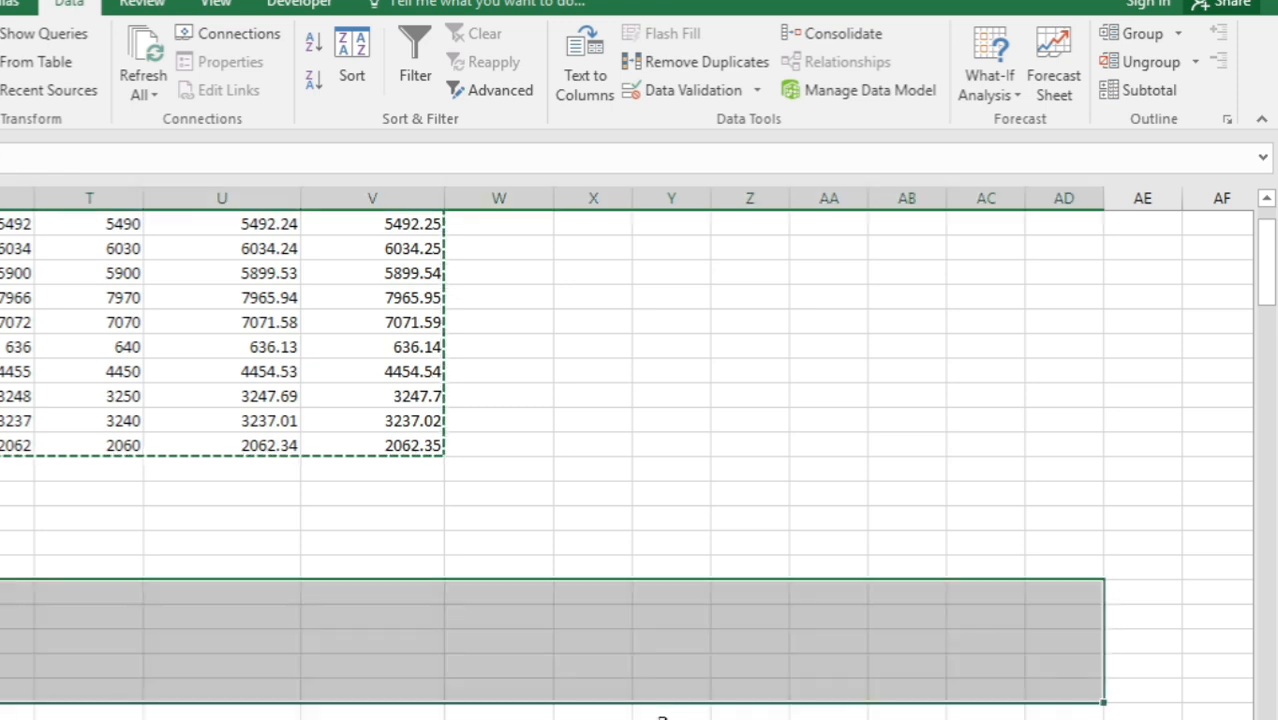
left_click(620, 499)
scroll(622, 498, "up", 1)
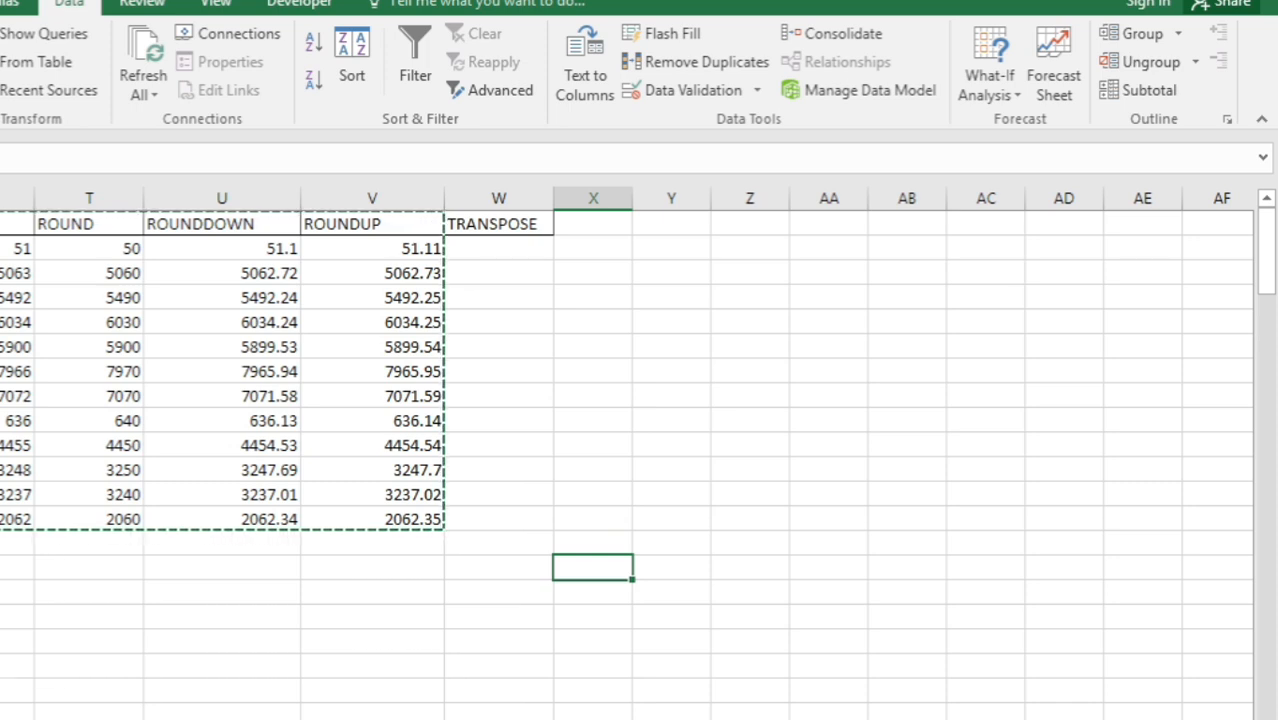
left_click(2, 580)
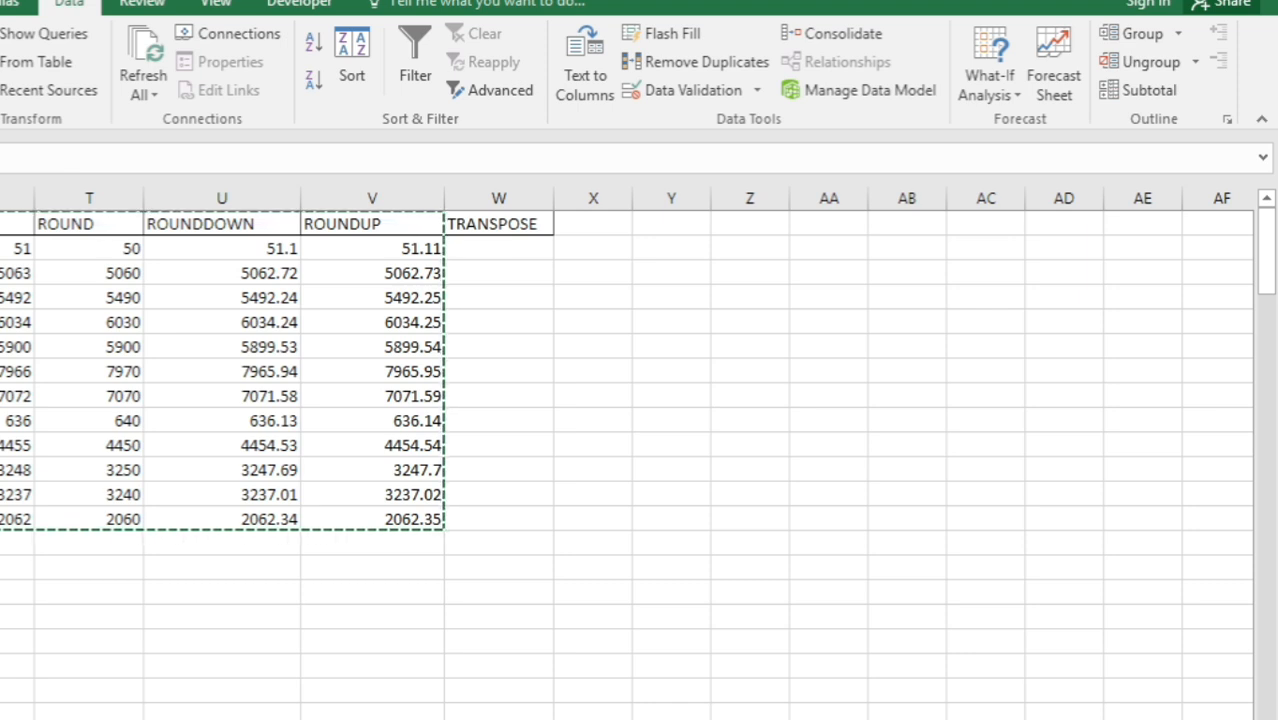
- Enter =TRANSPOSE(Q1:Q13) as an array formula across the 13 cells X2:AJ2
left_click(618, 252)
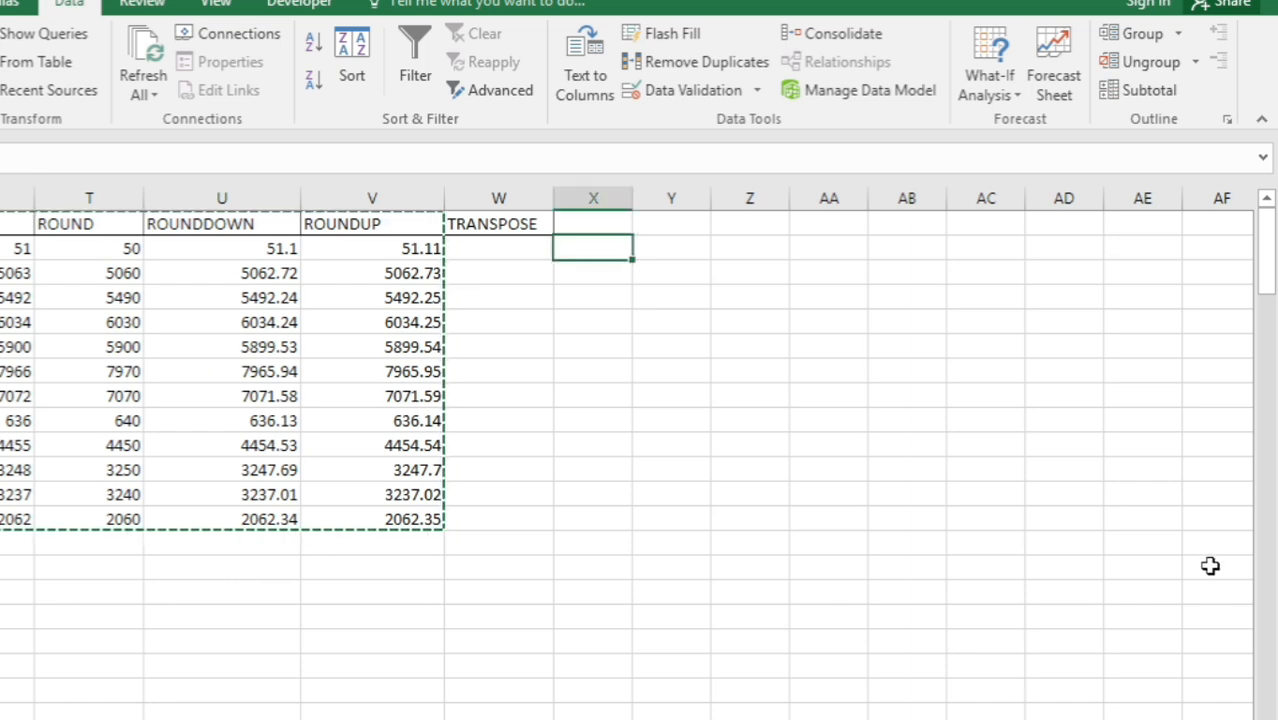
key("shift+Right")
key("shift+Right")
key("shift+Right")
key("shift+Right")
key("shift+Right")
key("shift+Right")
key("shift+Right")
key("shift+Right")
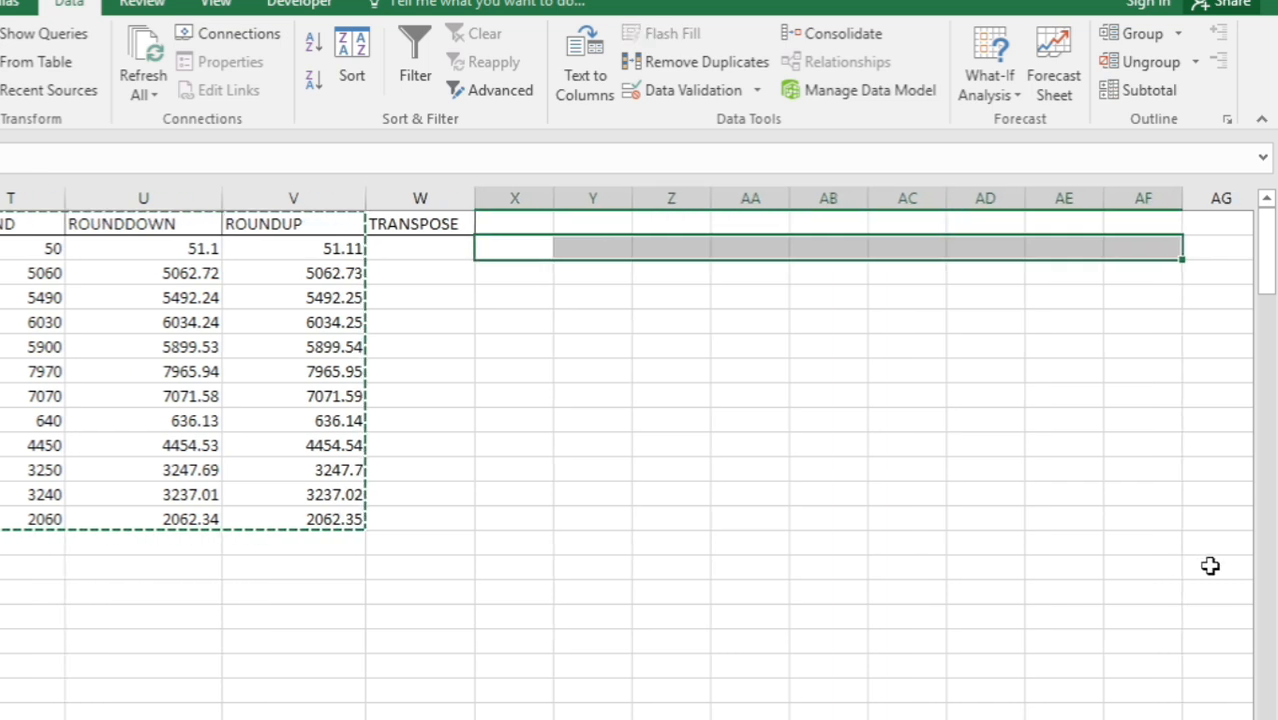
key("shift+Right")
key("shift+Right")
key("shift+Right")
key("shift+Right")
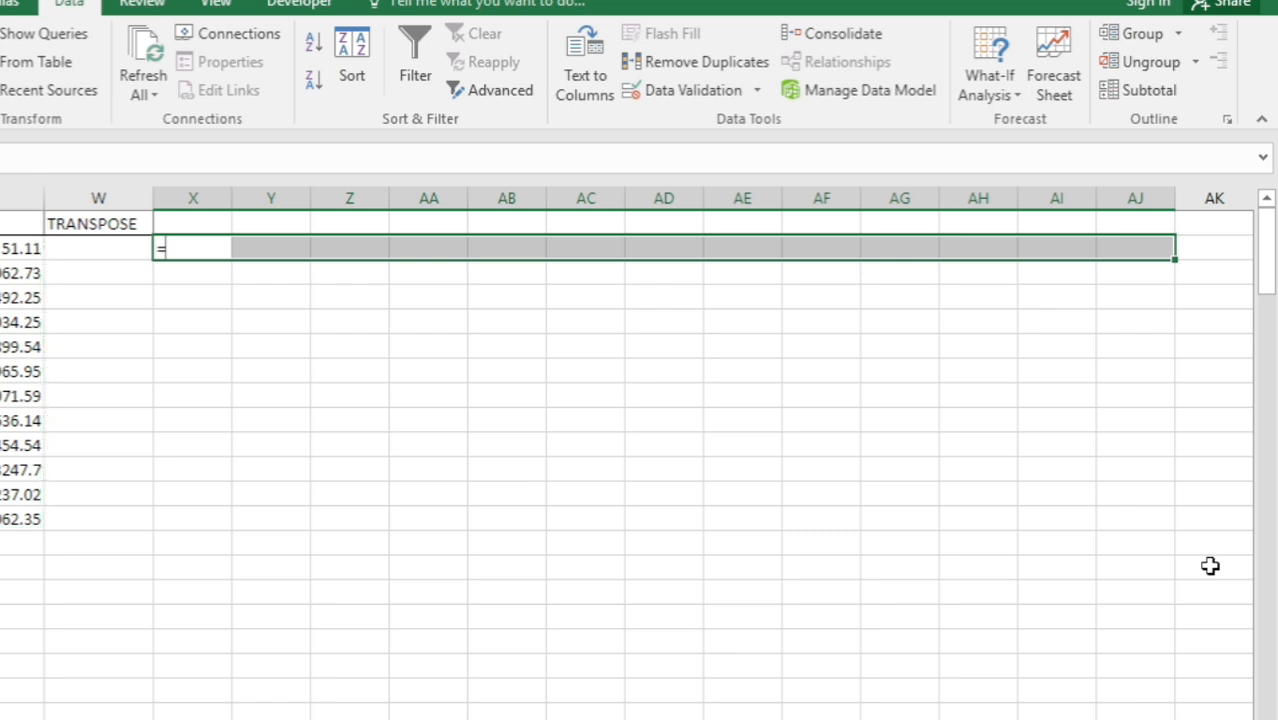
type("=tran")
key("Tab")
key("Left")
key("Left")
key("Left")
key("Left")
key("Left")
key("Left")
key("Left")
key("Left")
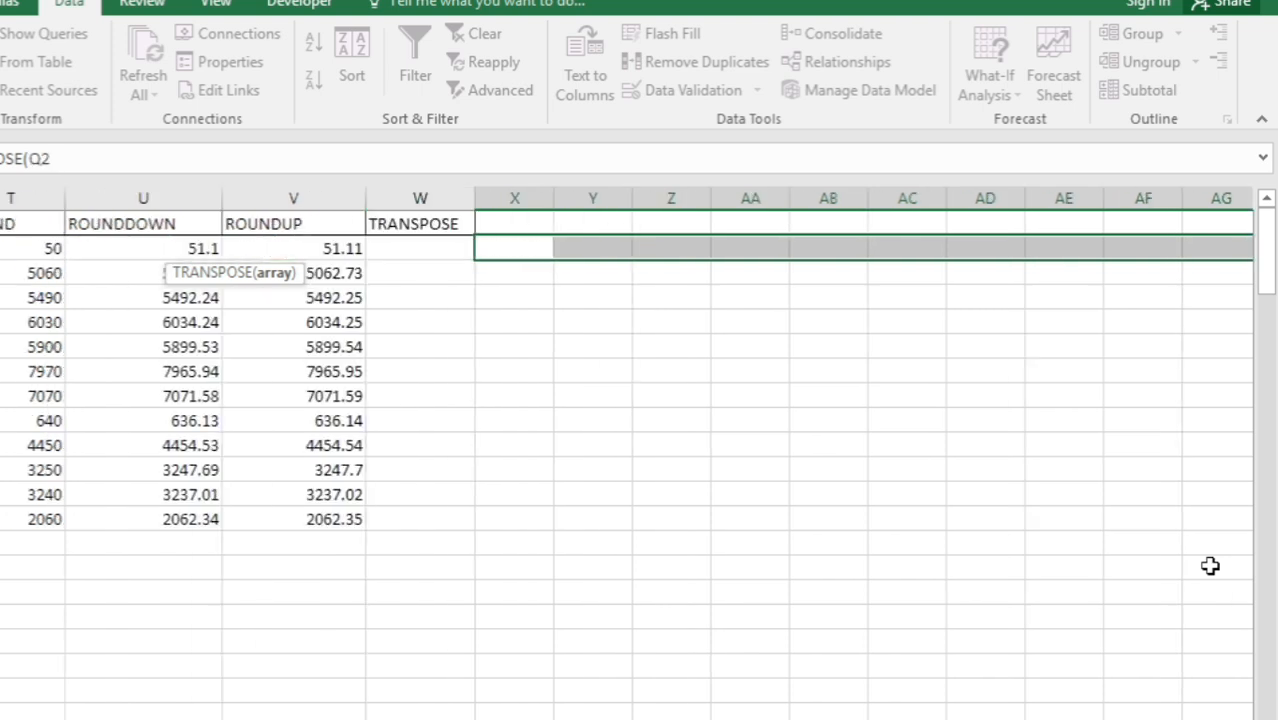
key("Up")
key("ctrl+shift+Down")
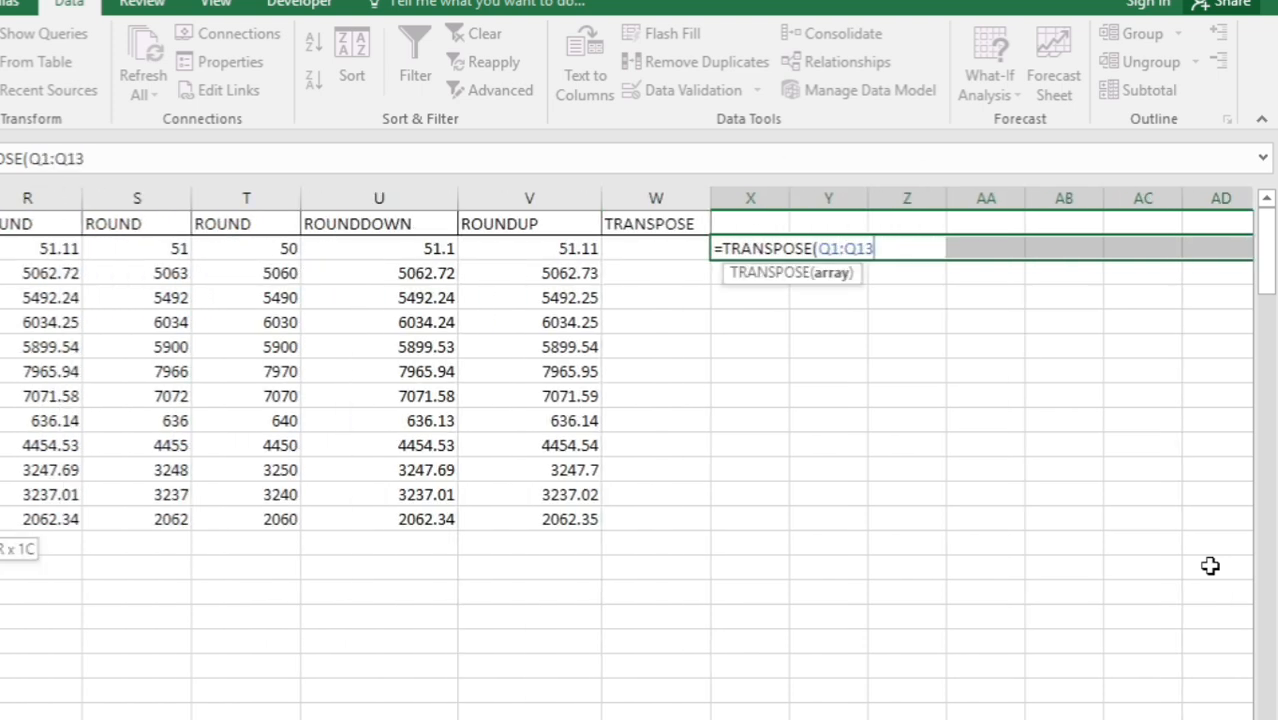
type(")")
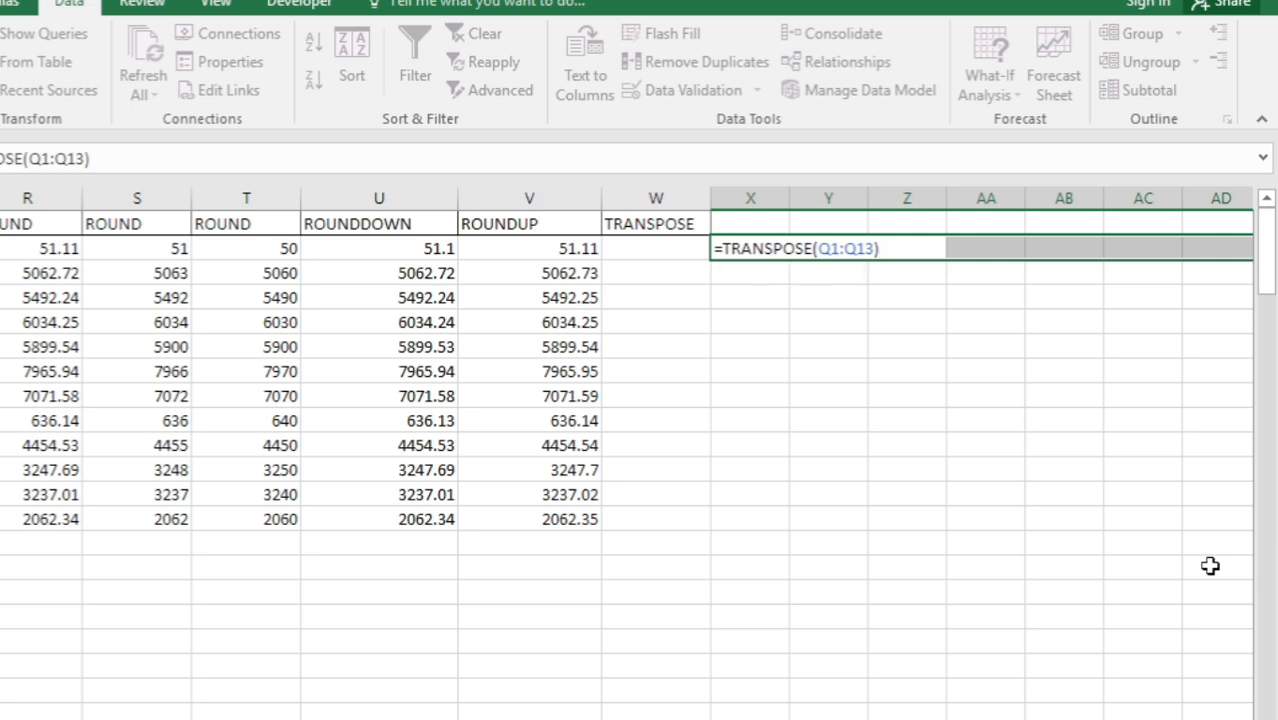
key("ctrl+shift+Return")
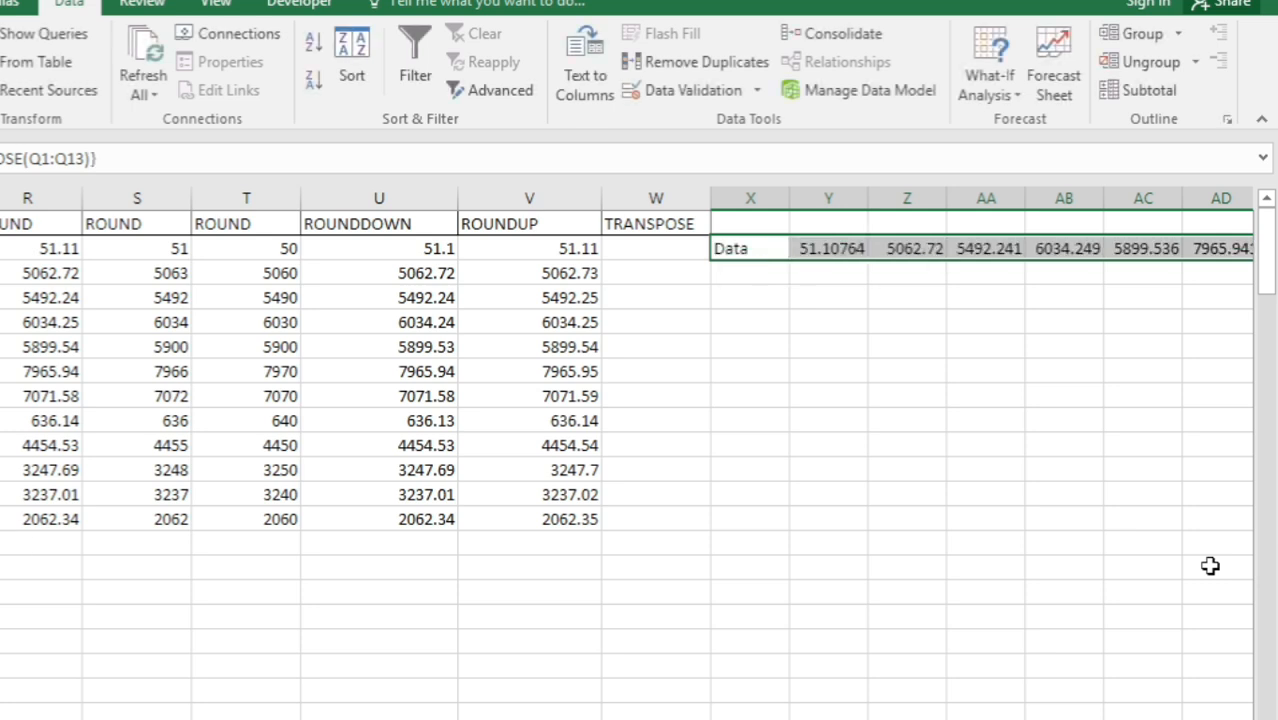
- Examine the transposed Data values and their shared array formula across row 2, from X2 to AJ2
key("Right")
key("Left")
key("Right")
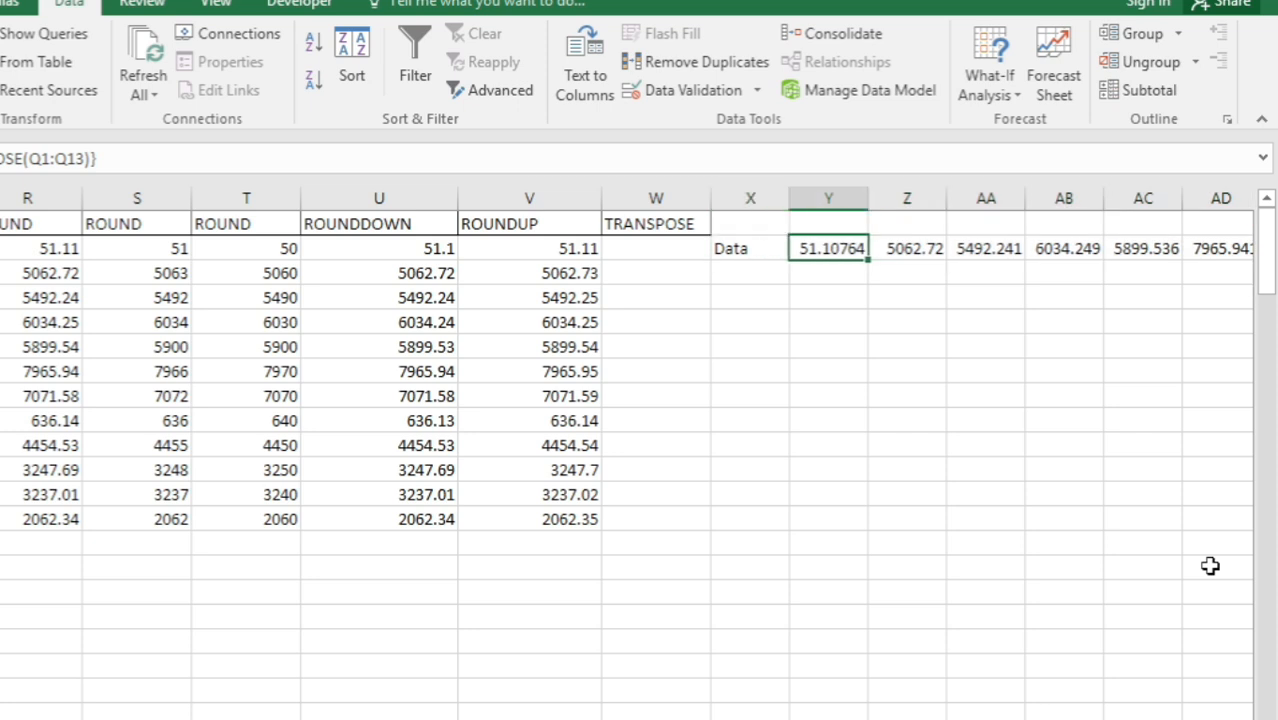
key("Right")
key("Right")
key("Right")
key("Right")
key("Right")
key("Right")
key("Right")
key("Right")
key("Right")
key("Right")
key("Right")
key("Right")
key("Right")
key("Left")
key("Left")
key("Left")
key("Left")
key("Left")
key("Left")
key("Left")
key("Left")
key("Left")
key("Left")
key("Left")
key("Left")
key("Left")
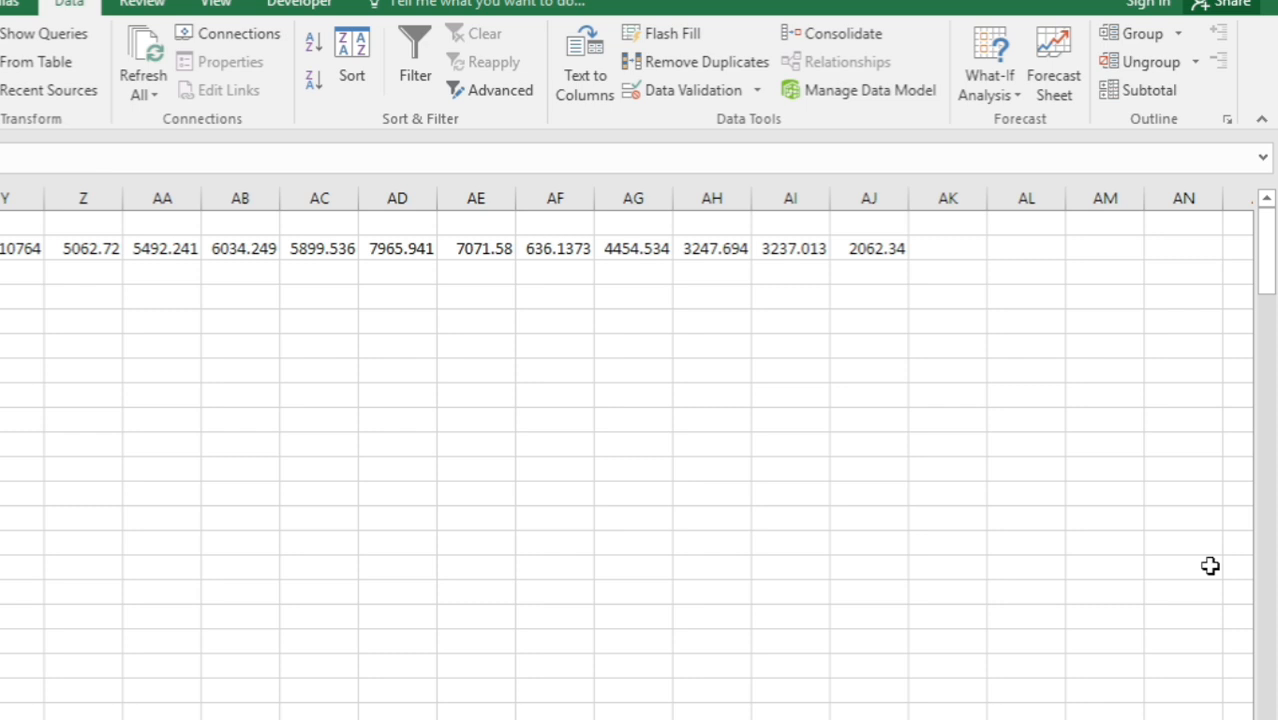
- Enter =TRANSPOSE(Q1:Q13) as an array formula in the vertical range X3:X16
type("=y2")
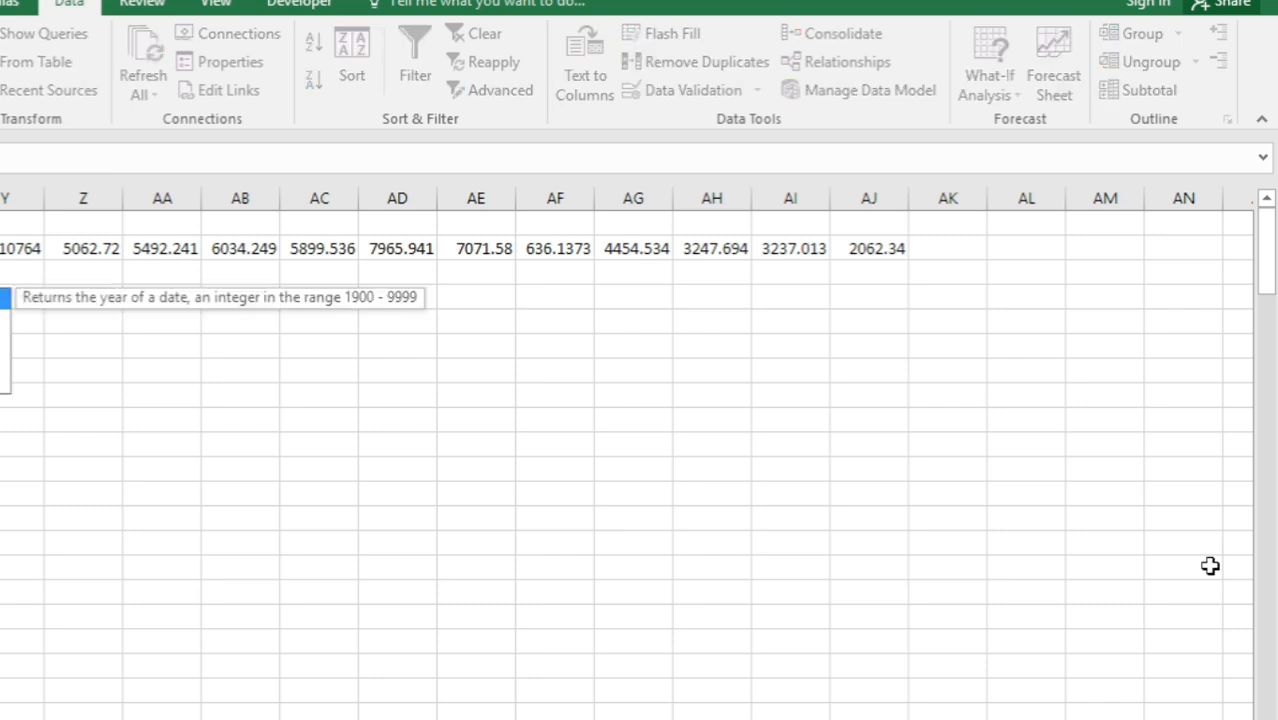
type("TRANSPOSE(")
key("Left")
key("Left")
key("Left")
key("Left")
key("Left")
key("Left")
key("Left")
key("Left")
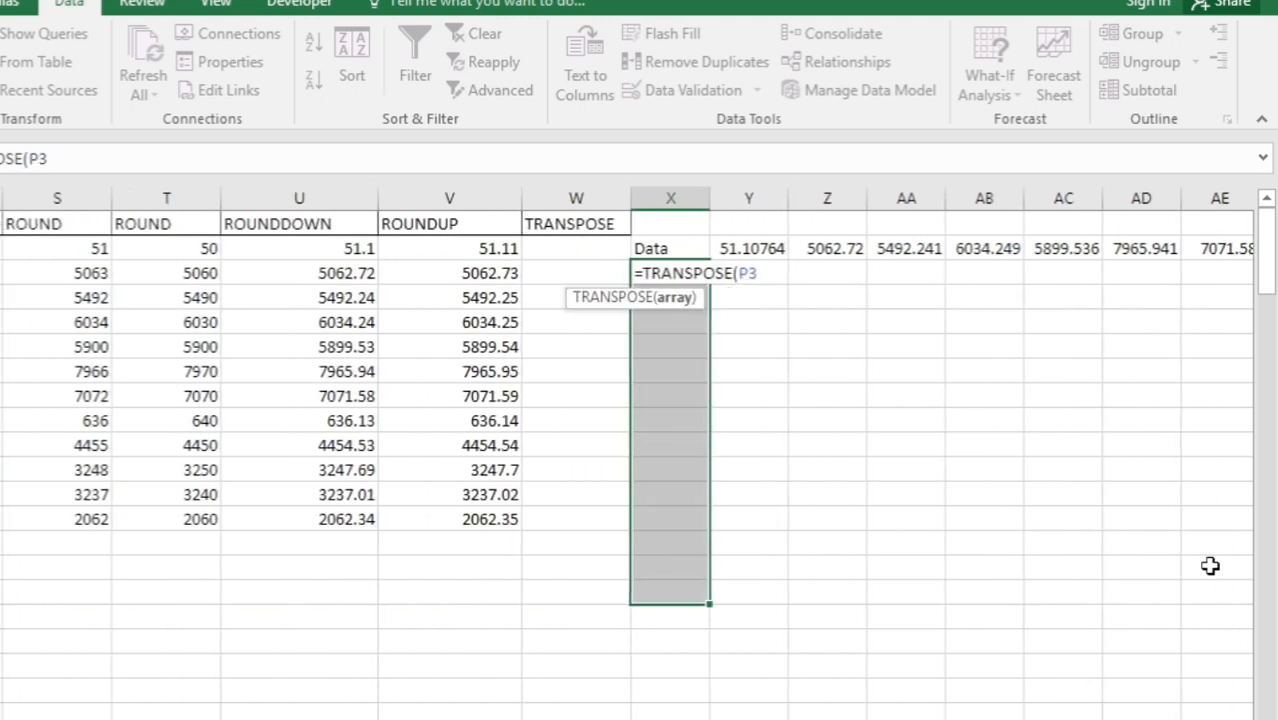
key("Up")
key("Up")
key("ctrl+shift+Down")
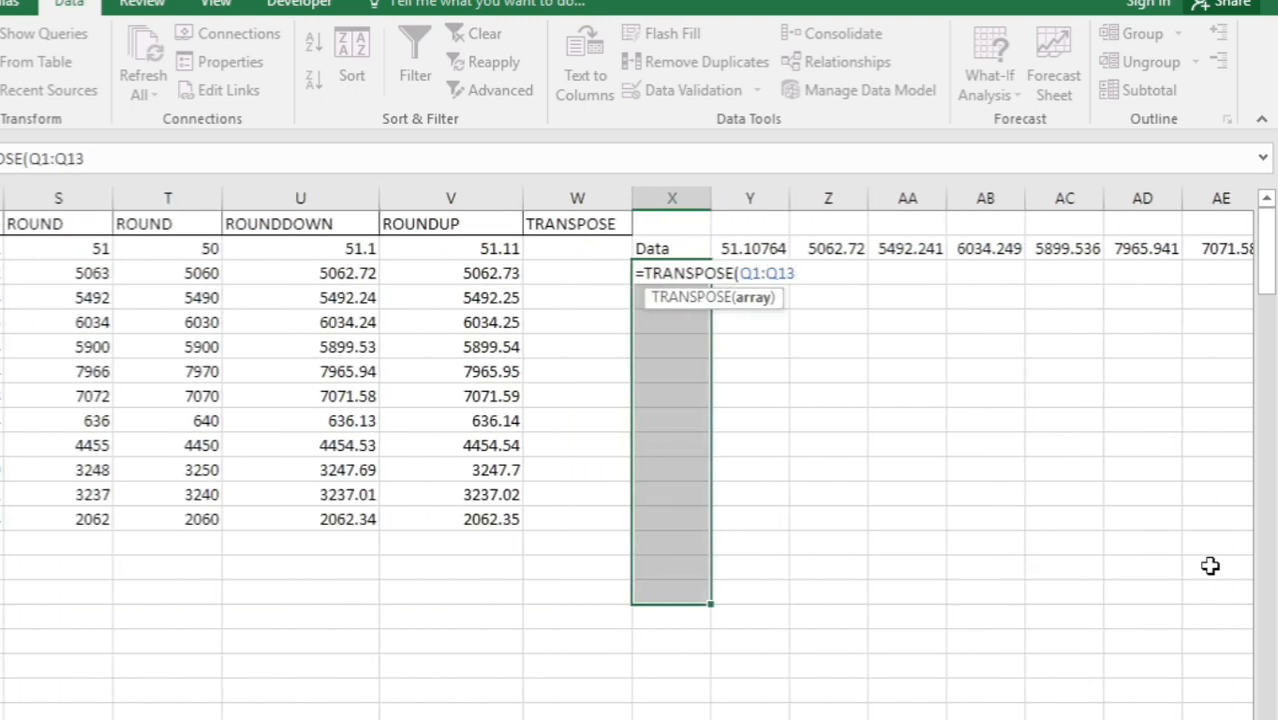
type(")")
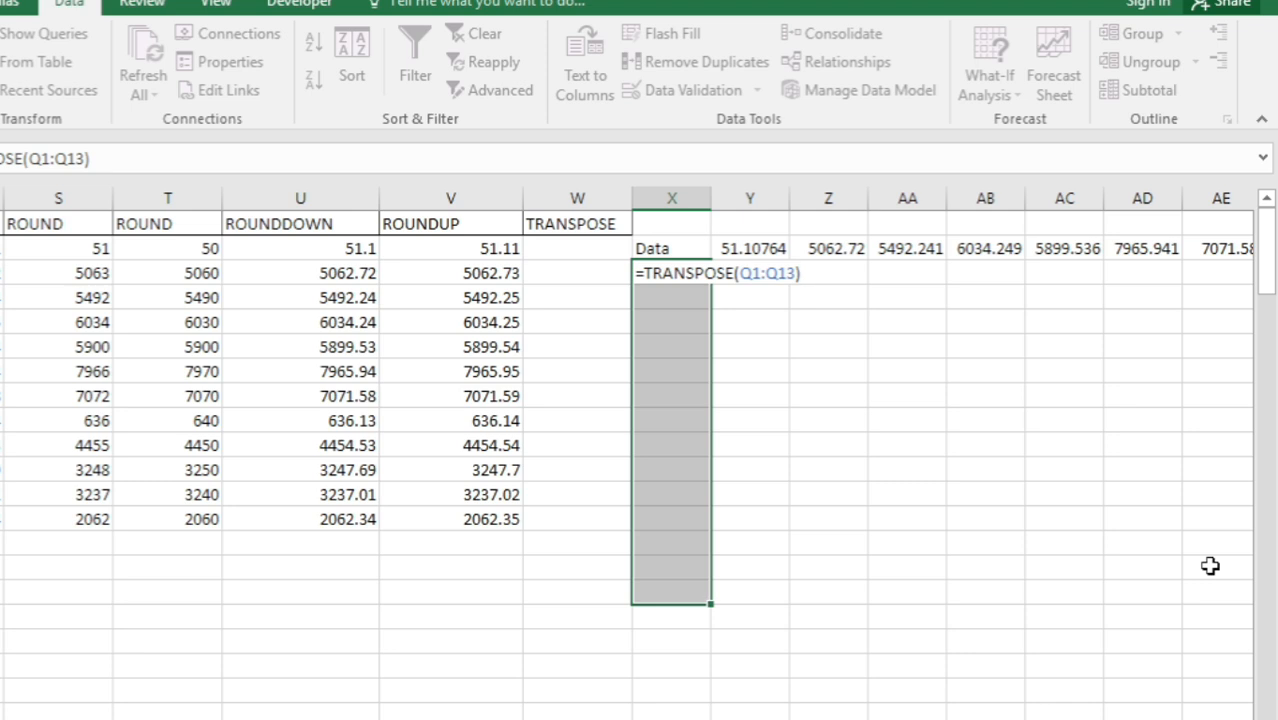
key("ctrl+shift+Return")
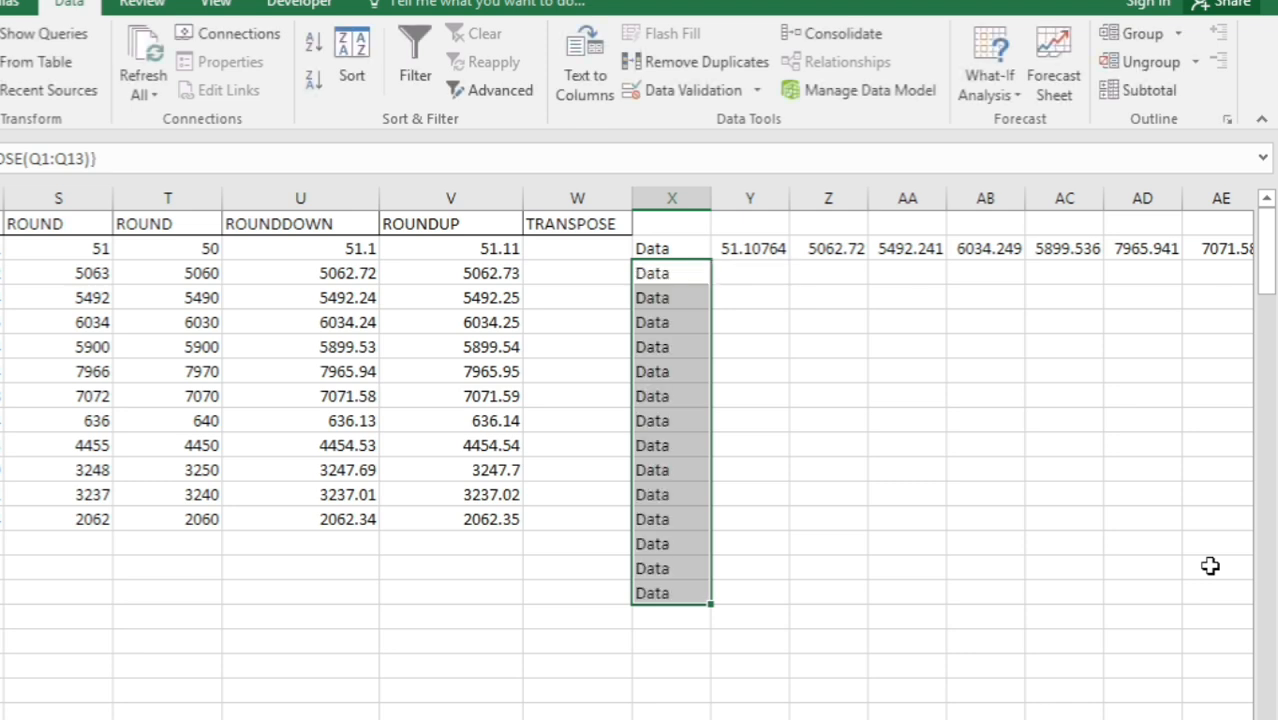
- Check the array results cell by cell down column X
key("Down")
key("Down")
key("Down")
key("Down")
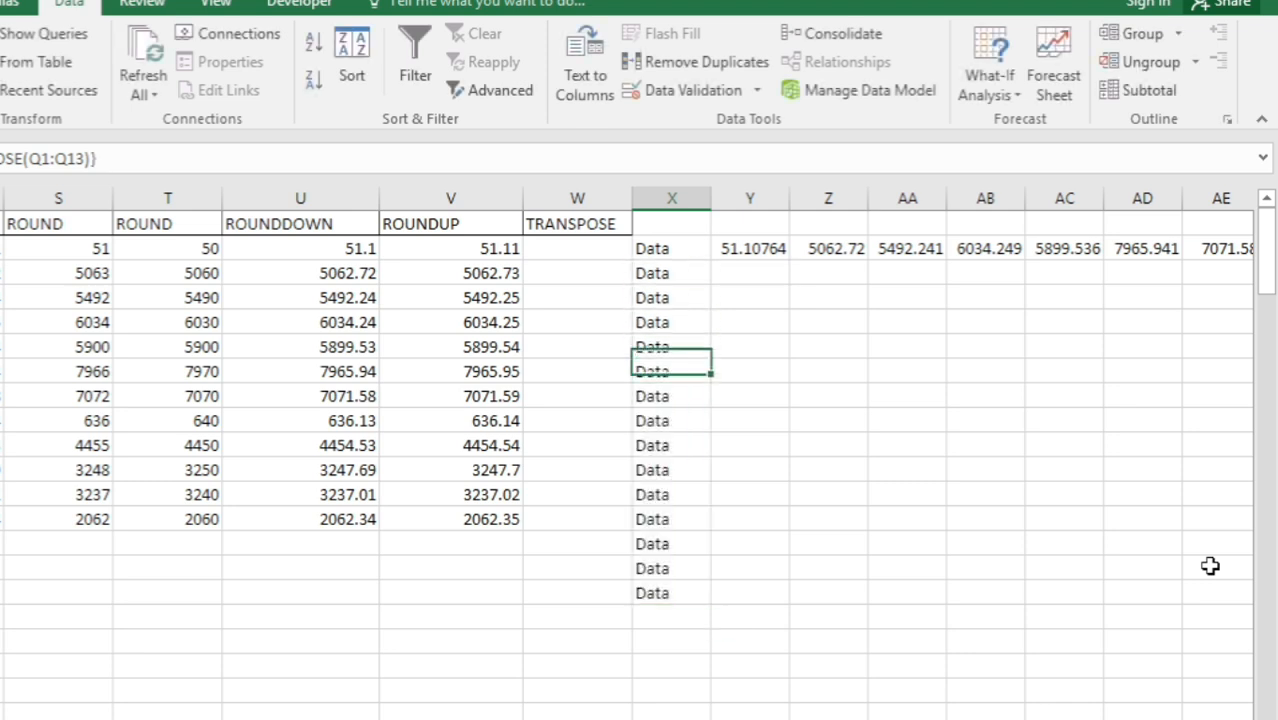
- Try filling the TRANSPOSE array formula from column X rightward across the range X3:AD16
key("Up")
key("Up")
key("Up")
key("Up")
key("shift+Down")
key("shift+Down")
key("shift+Down")
key("shift+Down")
key("shift+Down")
key("shift+Down")
key("shift+Down")
key("shift+Down")
key("shift+Down")
key("shift+Down")
key("shift+Down")
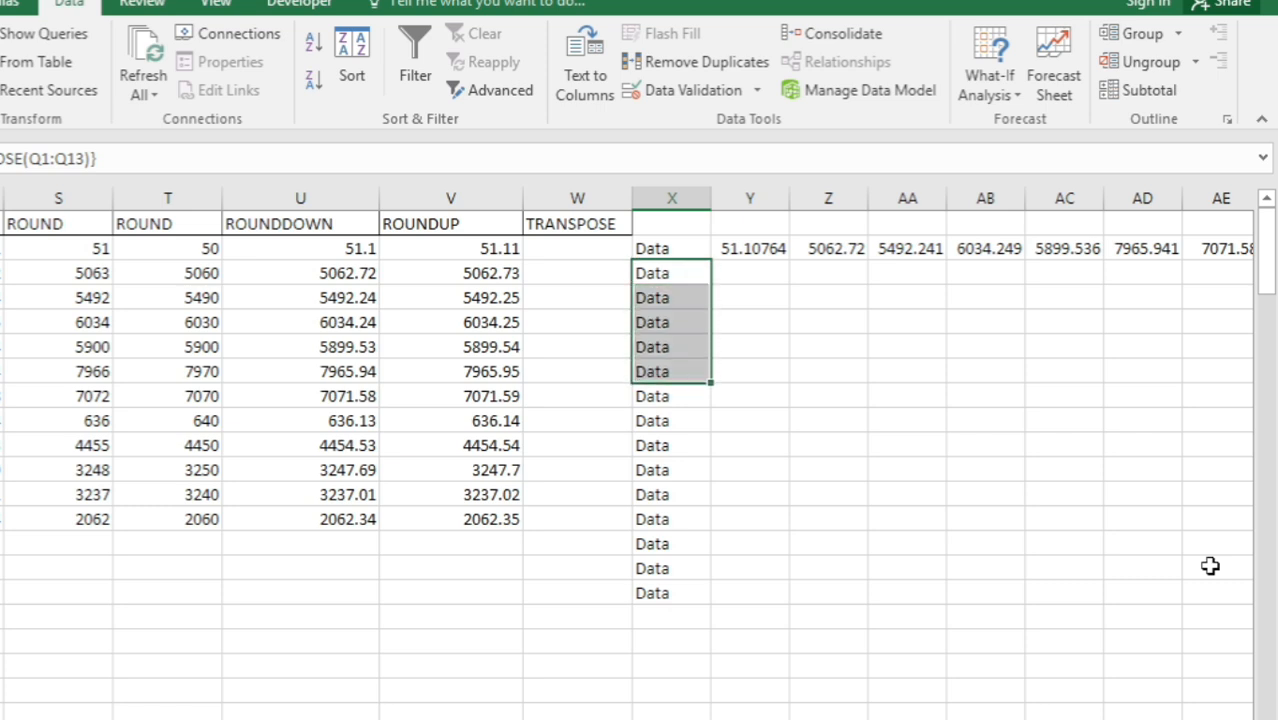
key("shift+Down")
key("shift+Down")
key("shift+Down")
key("shift+Right")
key("shift+Right")
key("shift+Right")
key("shift+Right")
key("shift+Right")
key("shift+Right")
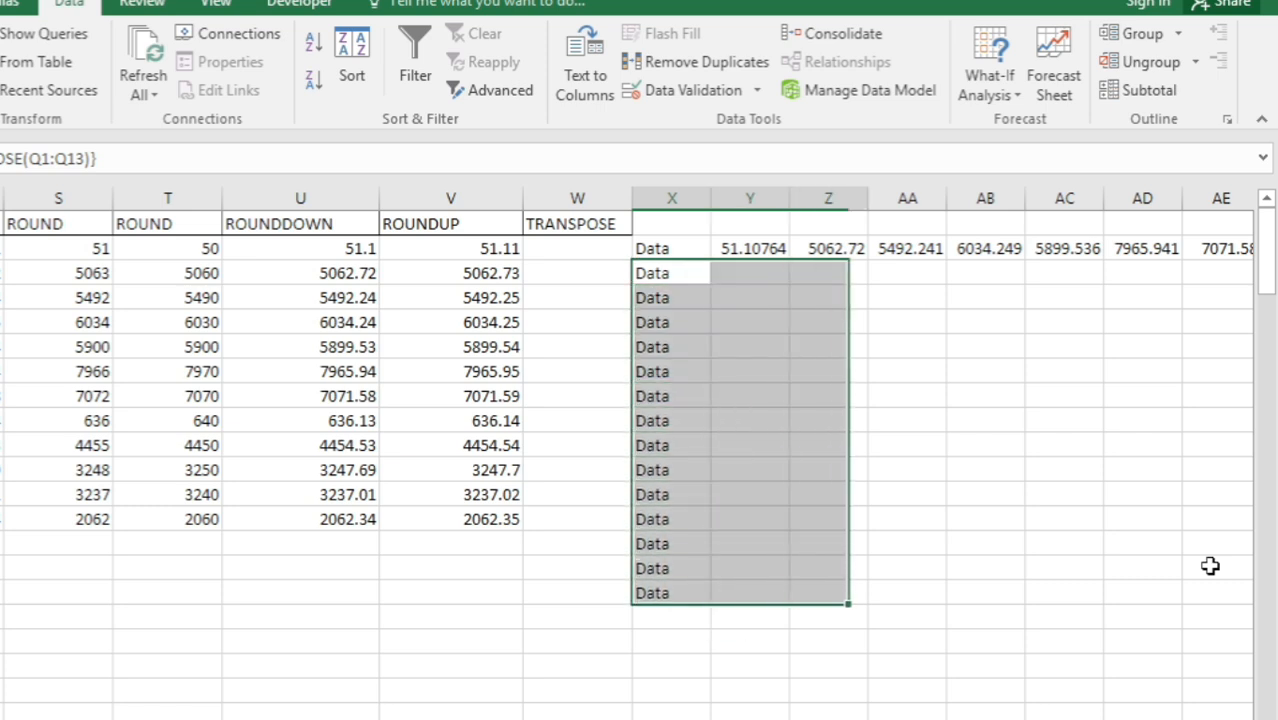
key("ctrl+r")
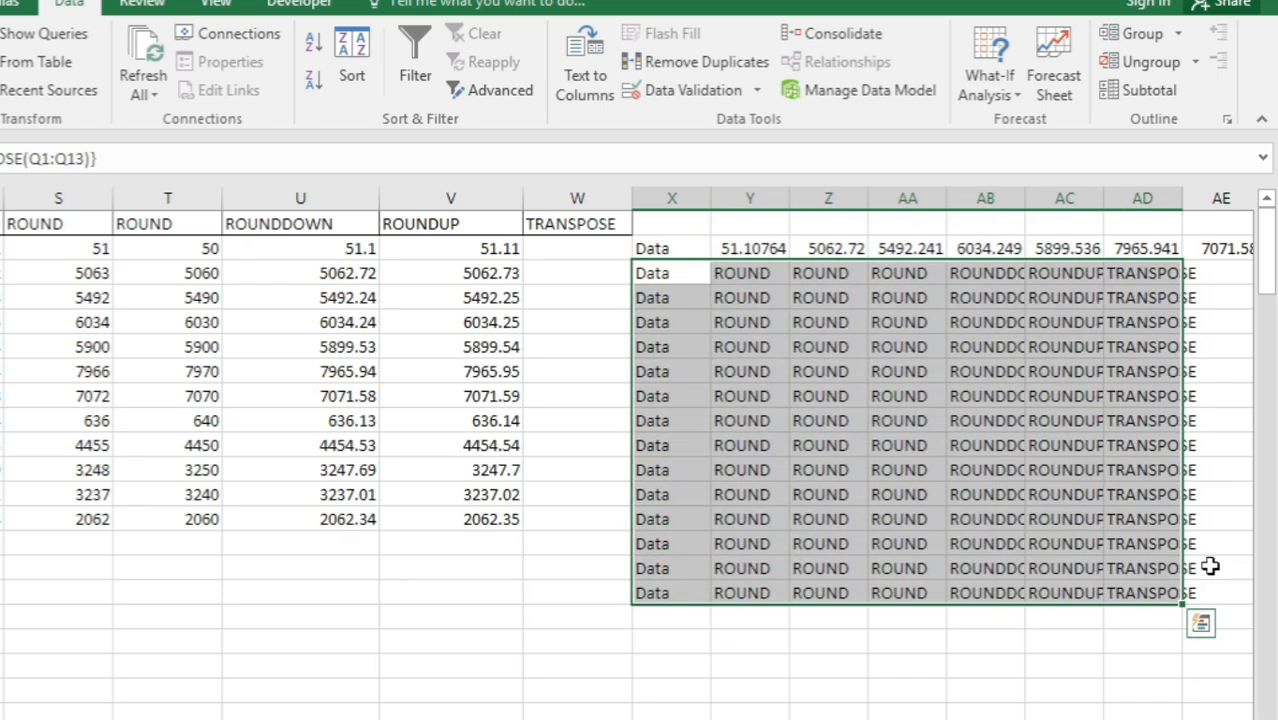
- Check the filled array formulas along row 3 up to column AA and undo the fill across X3:AD16
key("Right")
key("Left")
key("Right")
key("Right")
key("Right")
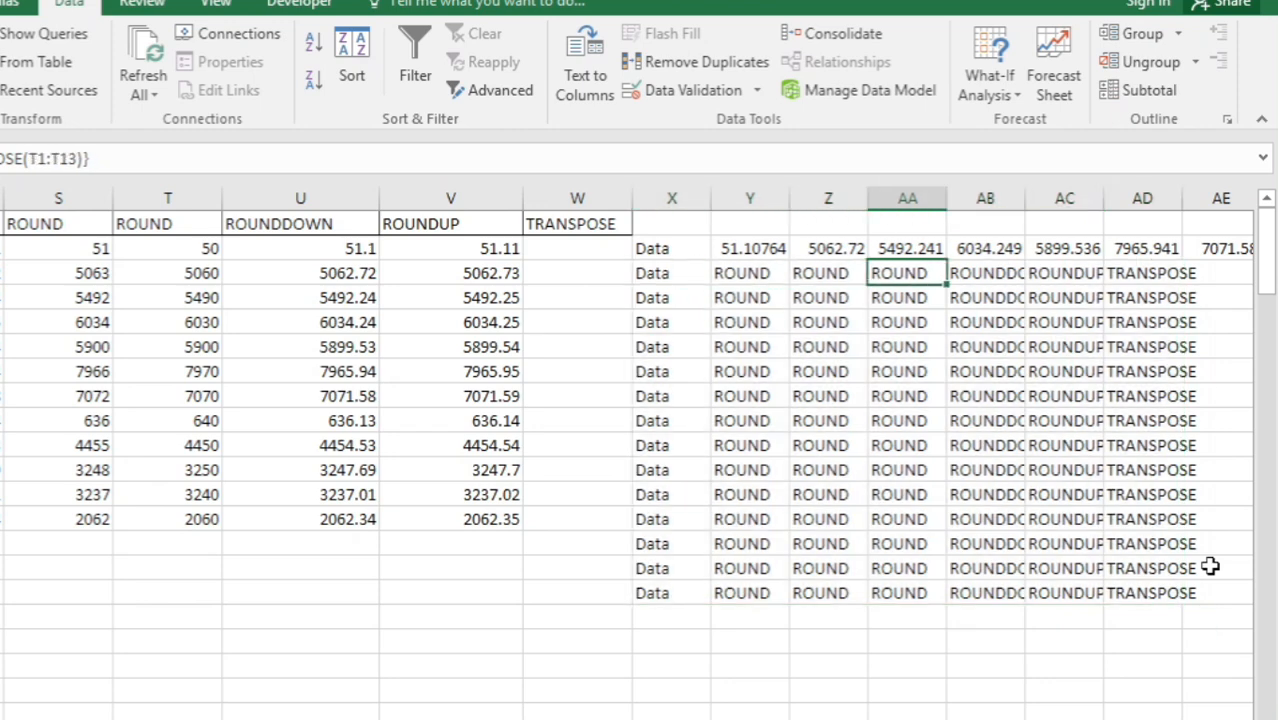
key("ctrl+z")
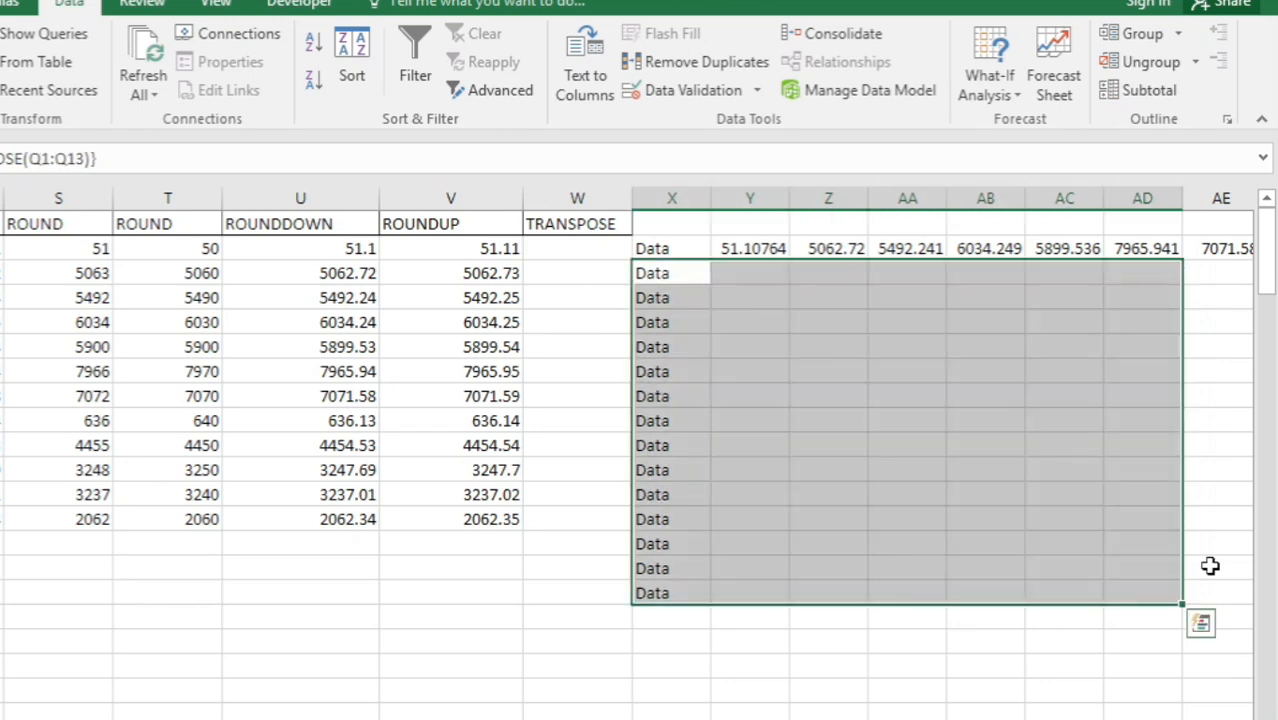
key("Right")
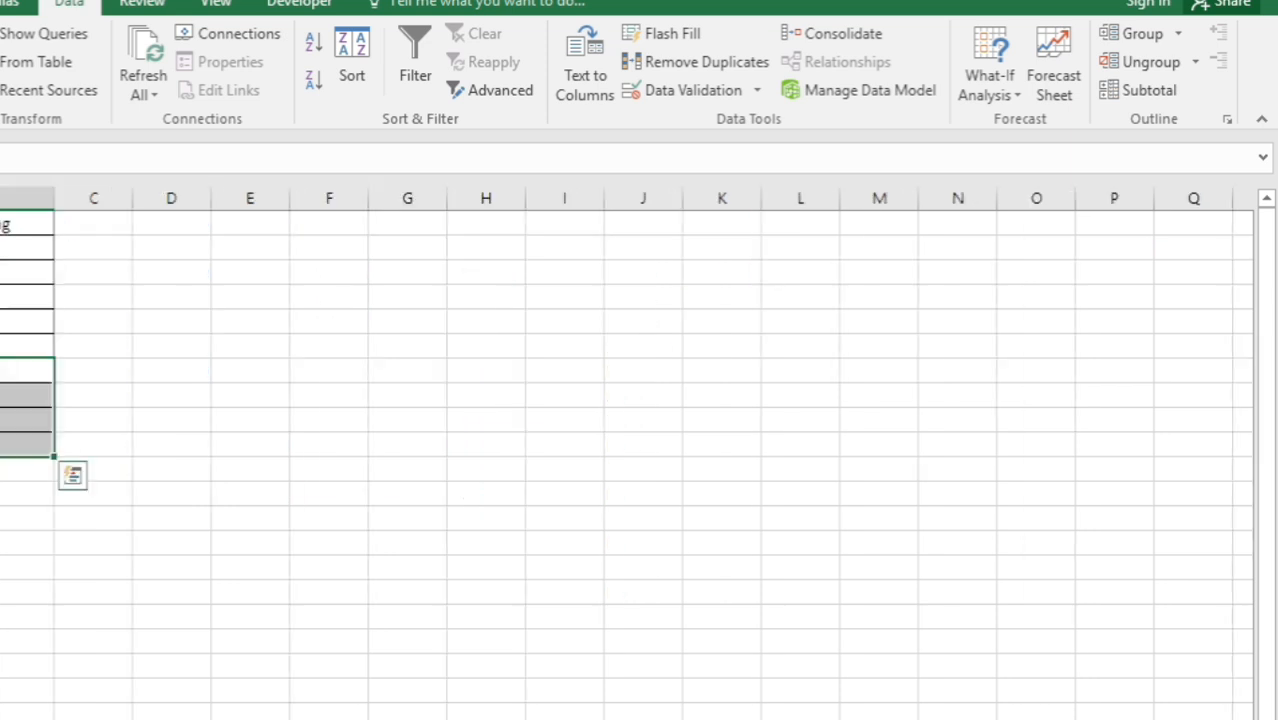
left_click(27, 640)
left_click_drag(27, 223, 27, 371)
left_click(27, 518)
left_click_drag(27, 296, 27, 444)
left_click(27, 616)
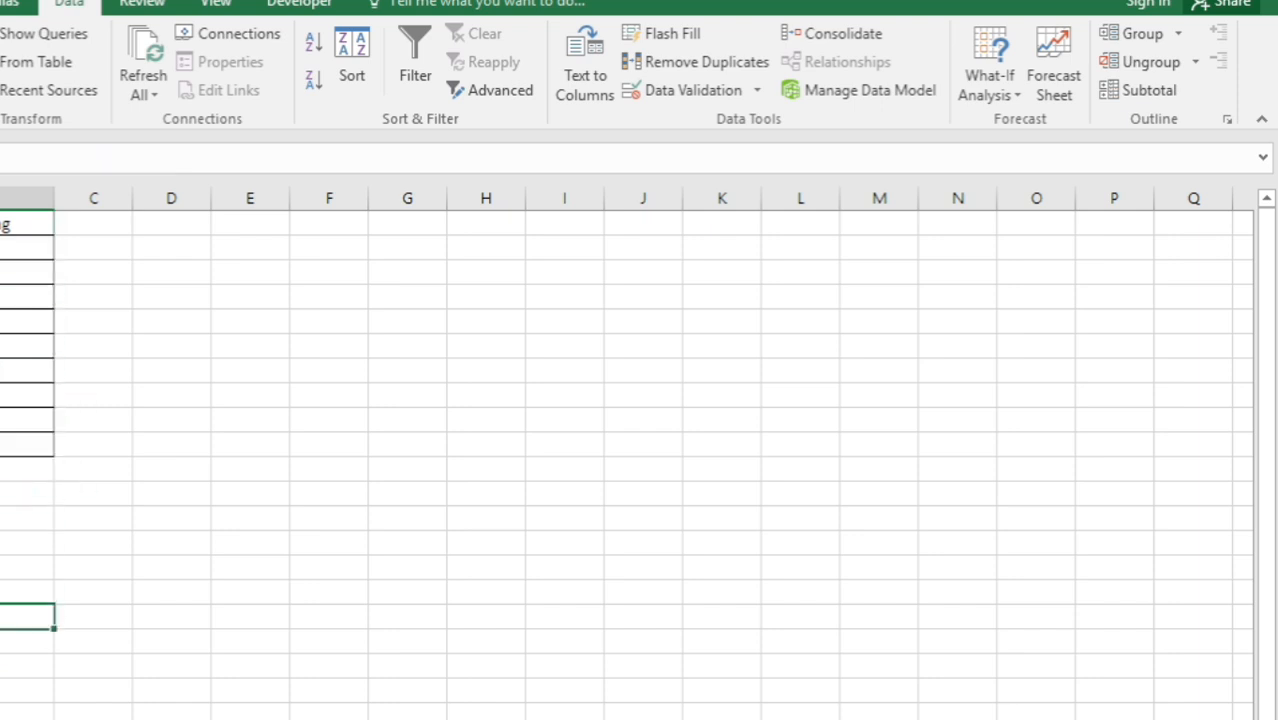
left_click(1, 616)
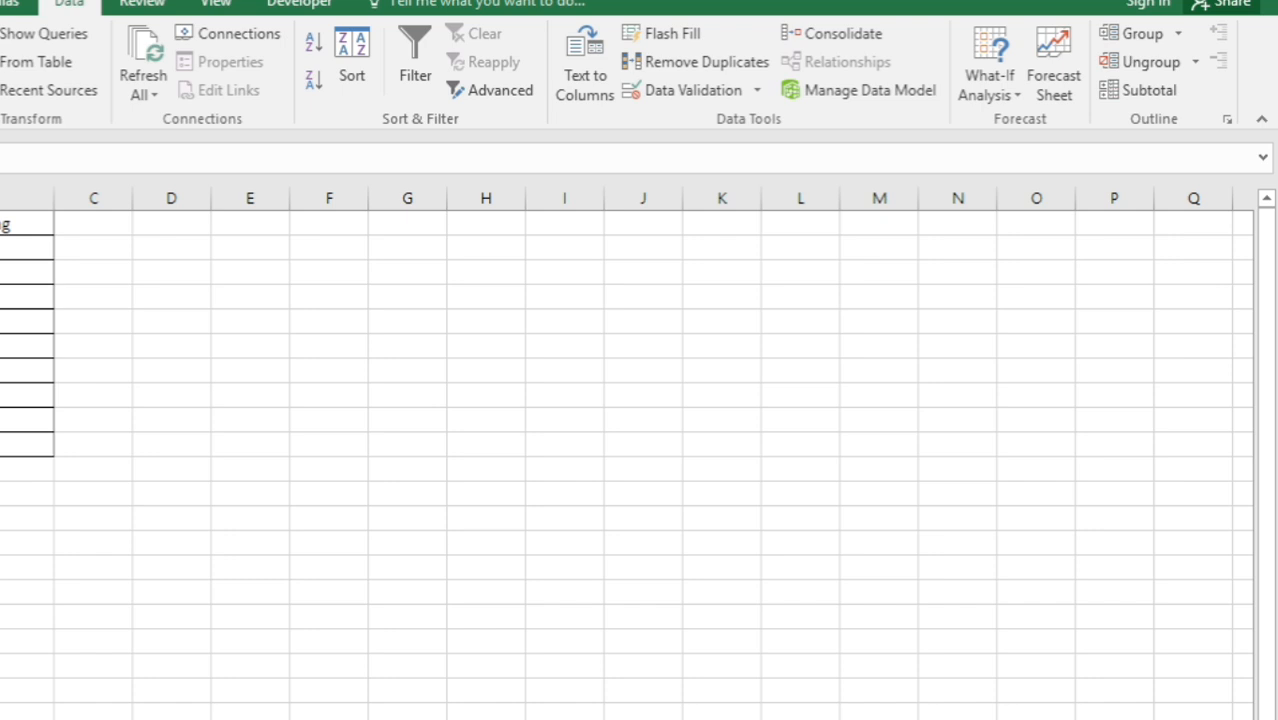